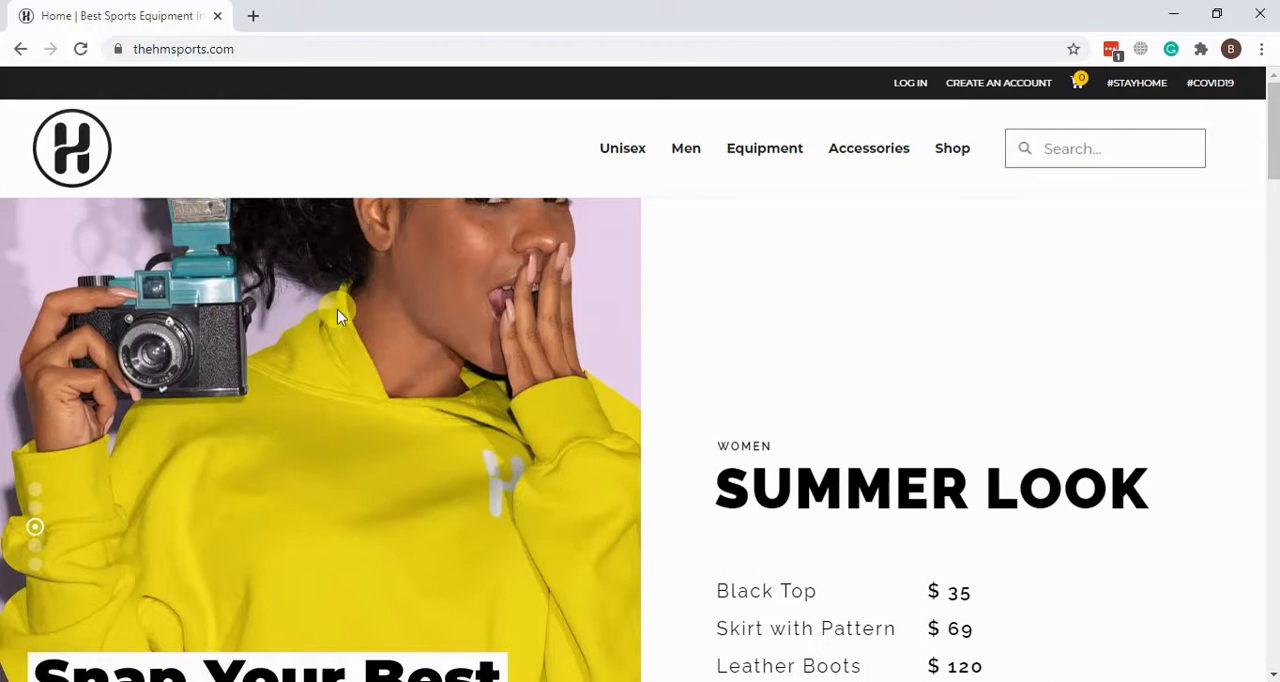
Step: Examine the store's home page from the hero slider through the product sections to the footer
scroll(337, 309, down, 8)
scroll(337, 310, up, 3)
scroll(337, 310, up, 5)
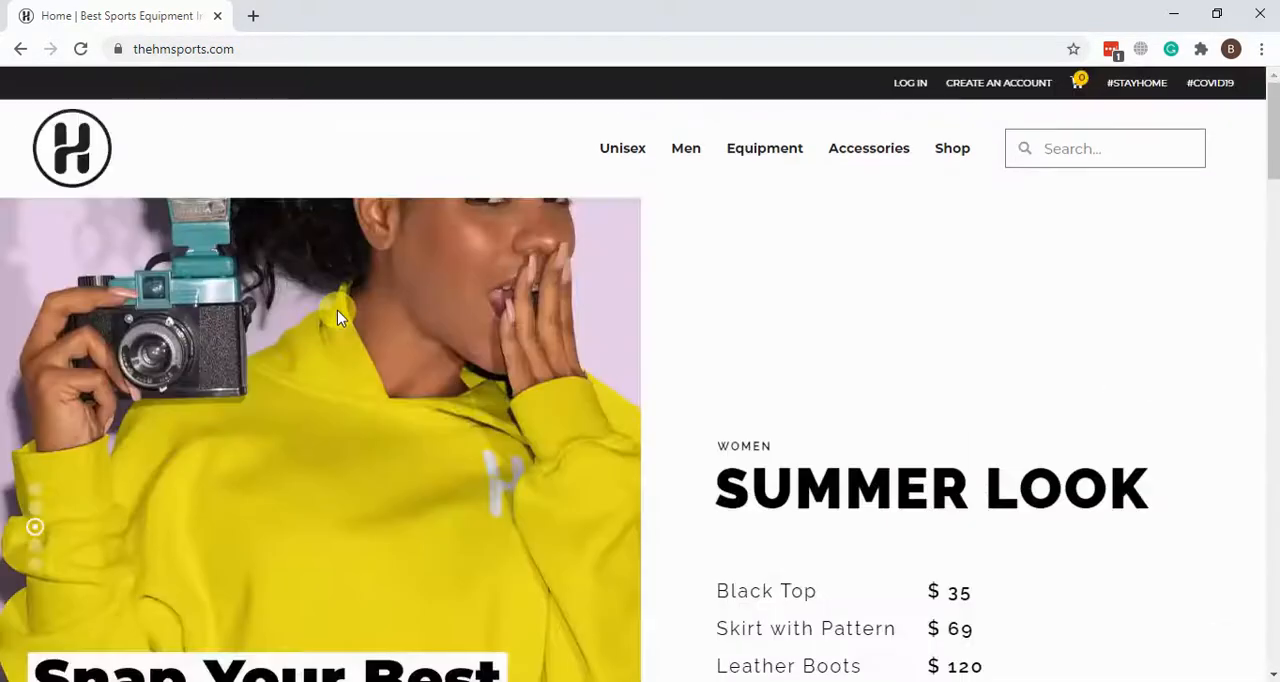
scroll(337, 310, down, 2)
scroll(337, 310, down, 10)
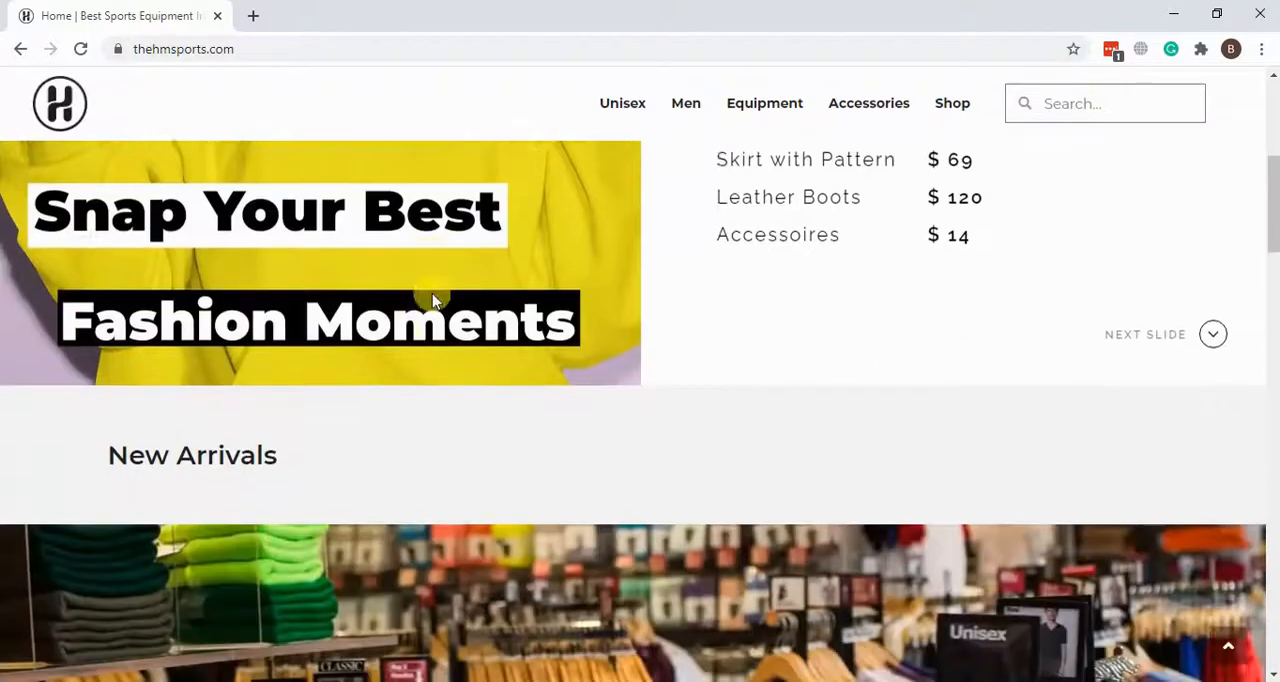
scroll(731, 308, down, 5)
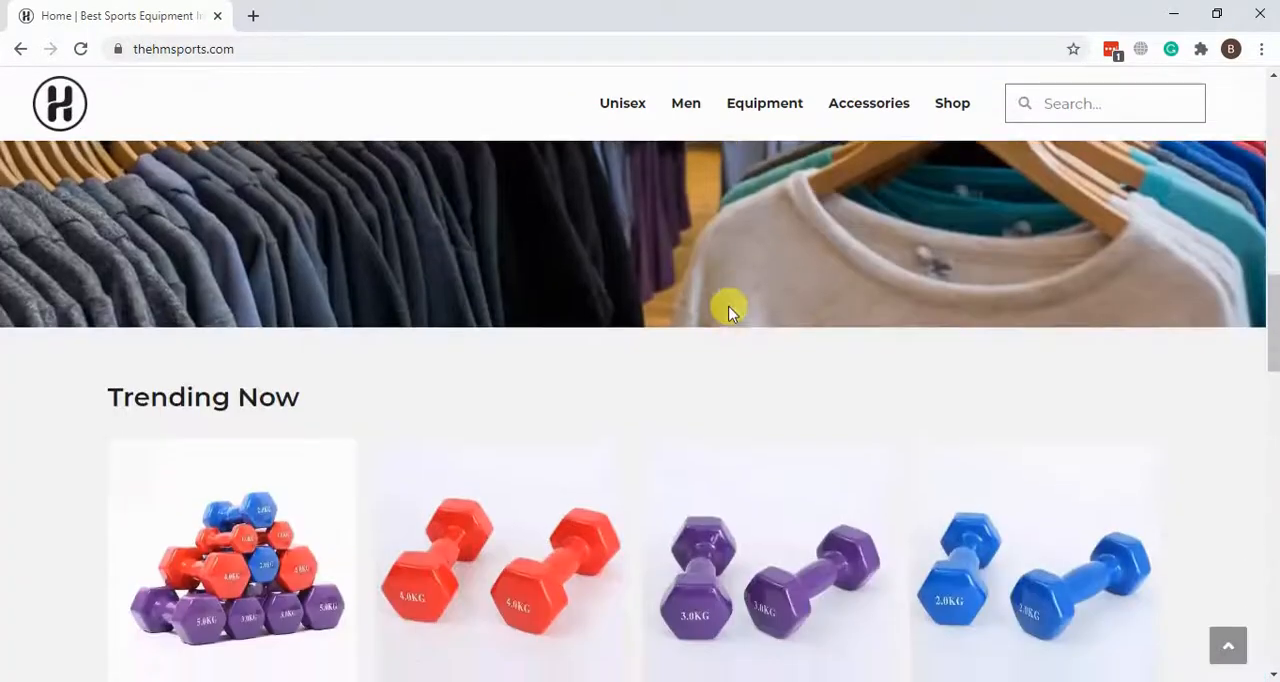
scroll(660, 390, down, 6)
scroll(659, 390, down, 9)
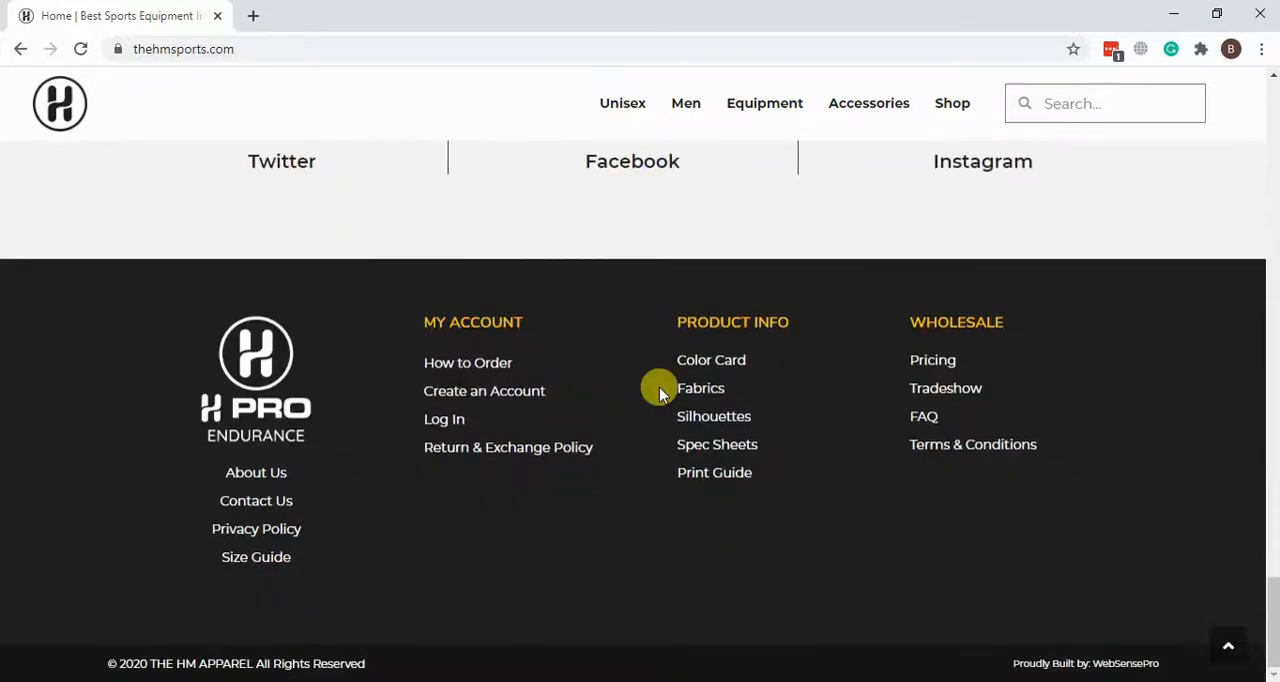
scroll(659, 388, up, 20)
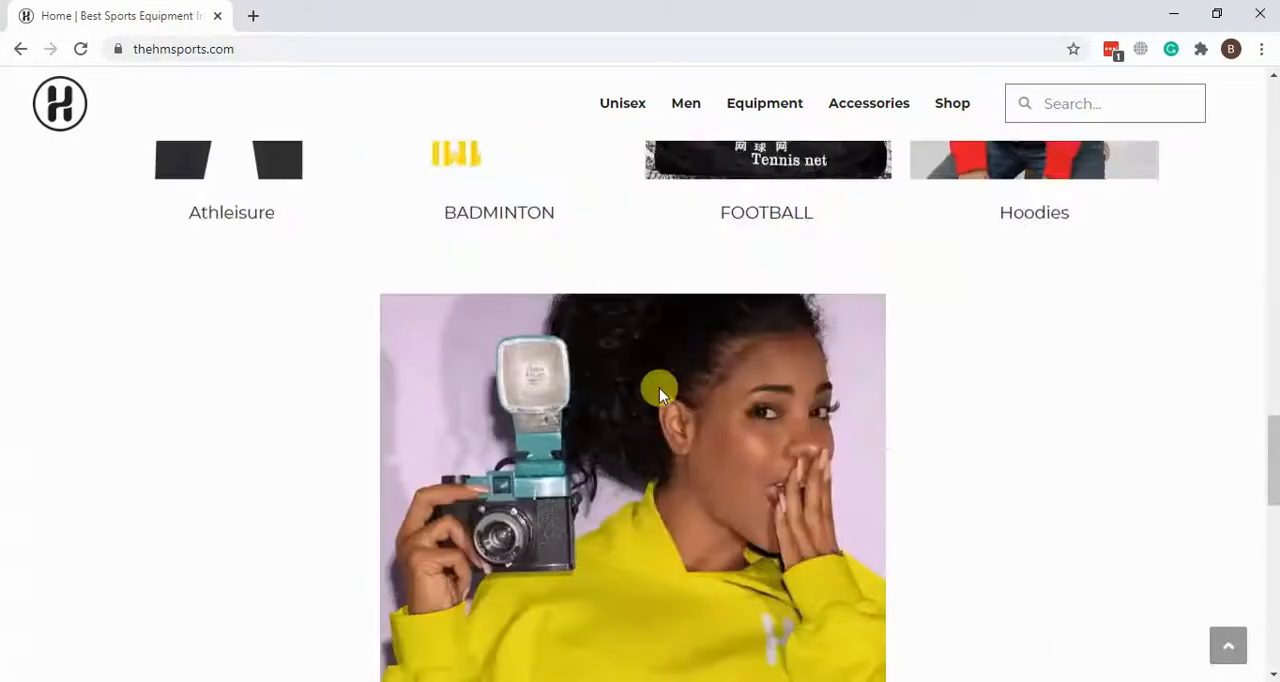
scroll(659, 392, up, 2)
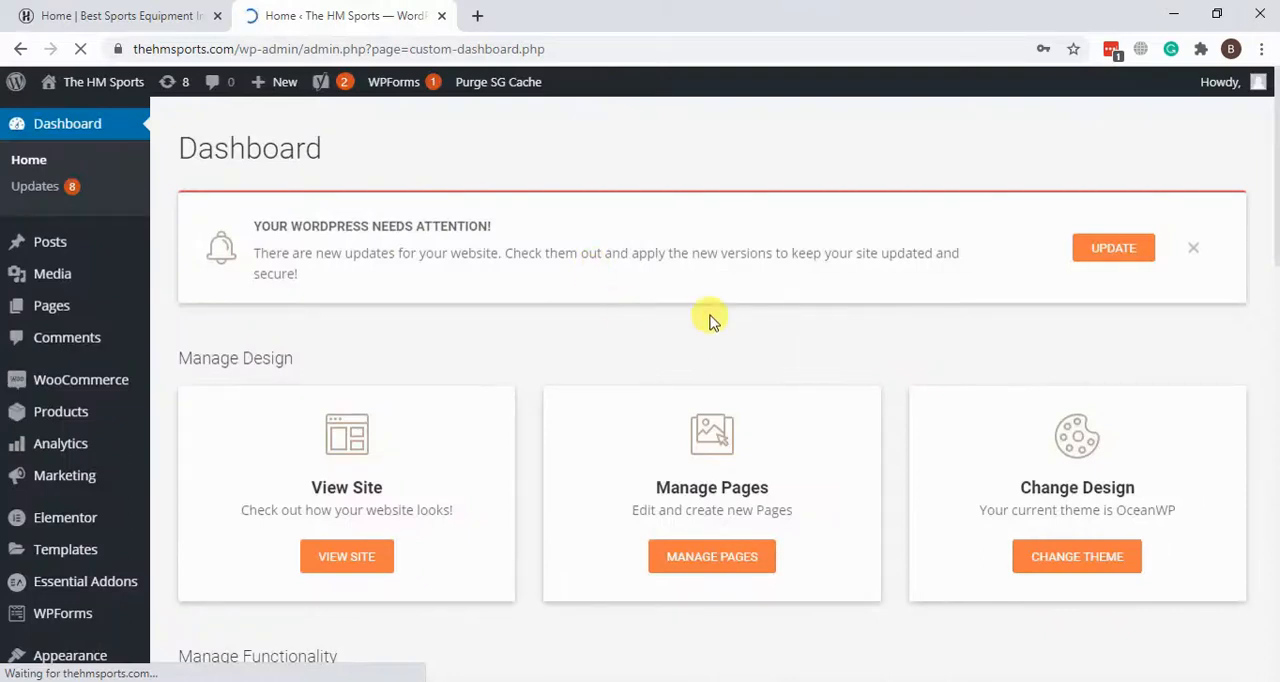
click(1058, 368)
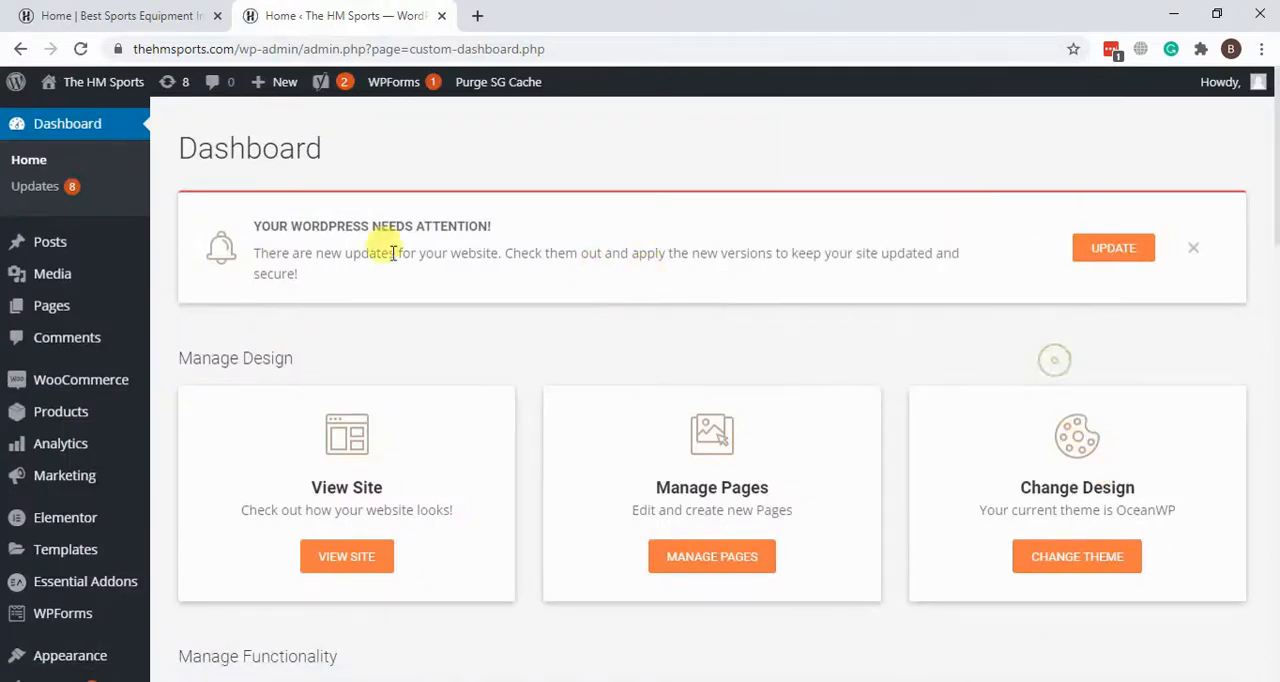
scroll(563, 263, down, 10)
scroll(628, 330, up, 7)
scroll(628, 330, up, 2)
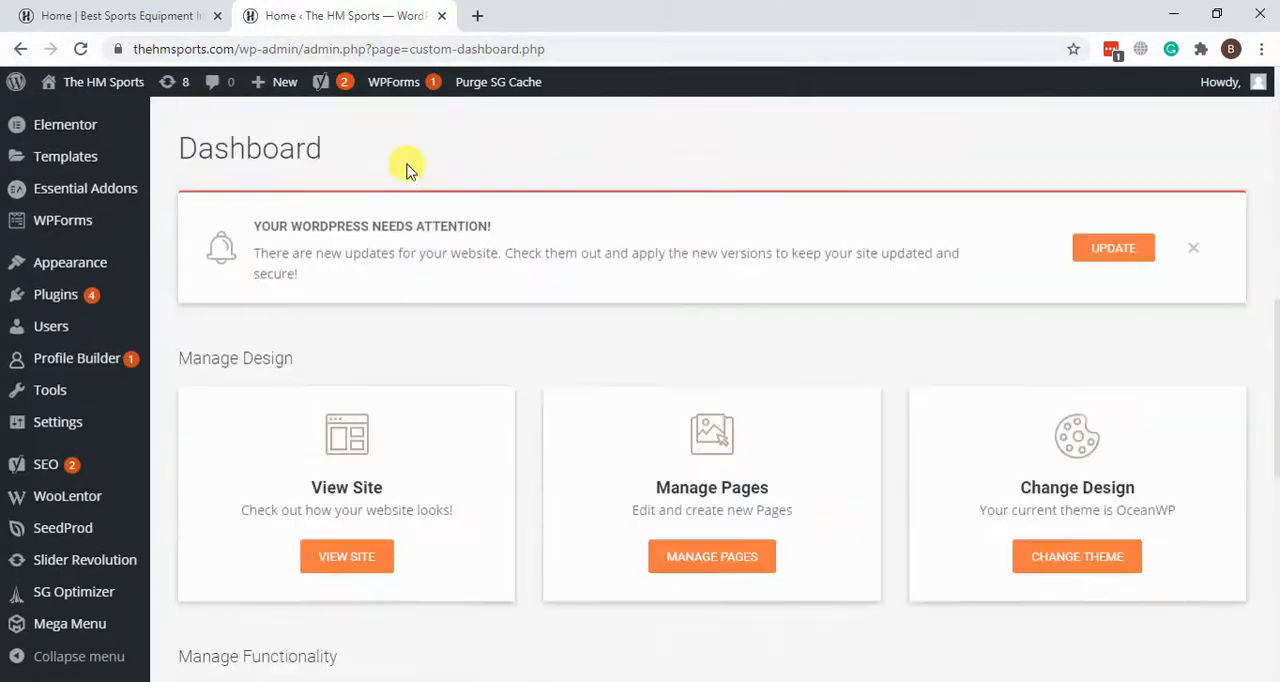
Step: Return to the public home page of thehmsports.com and reload it as the logged-in administrator
click(155, 12)
scroll(280, 263, down, 2)
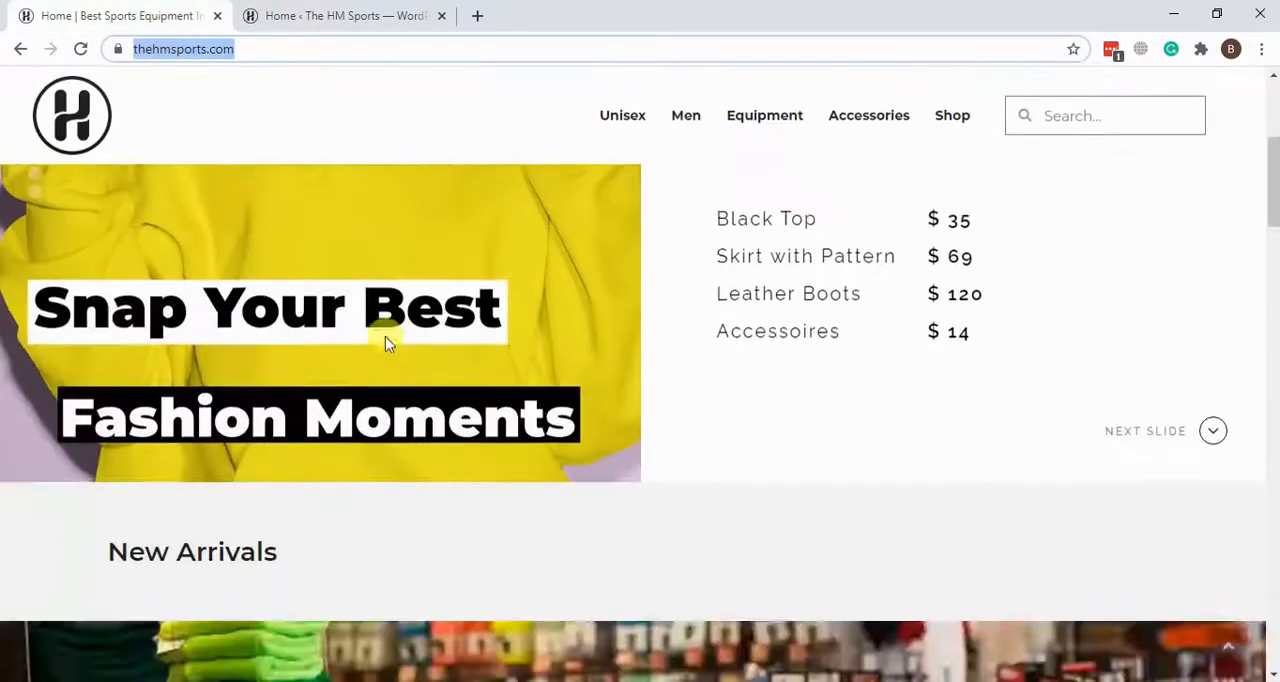
click(104, 416)
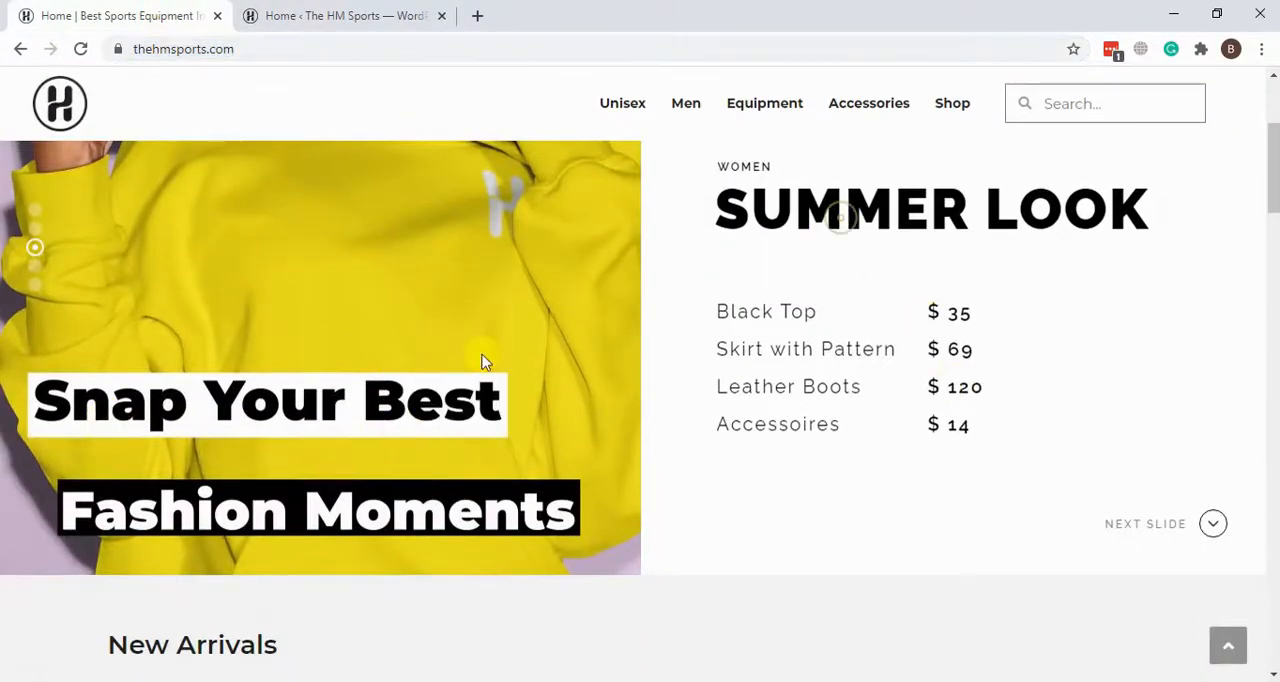
scroll(490, 335, down, 17)
scroll(489, 335, up, 20)
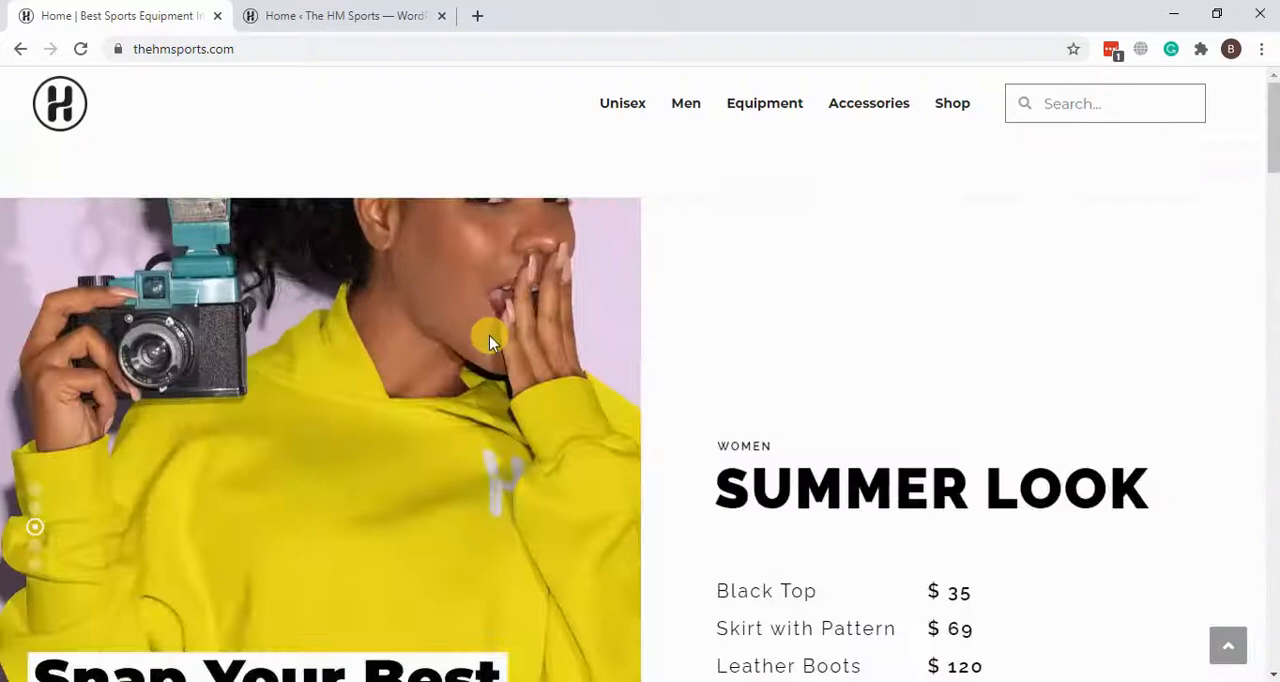
click(324, 47)
key(Return)
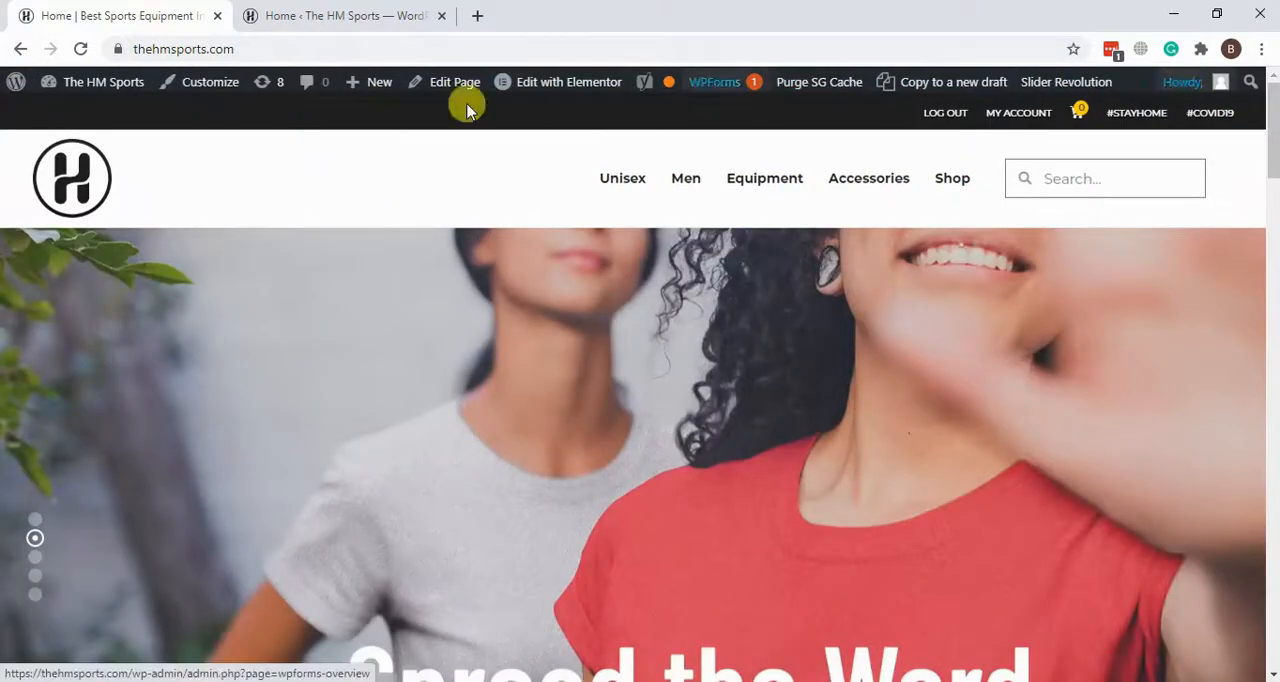
Step: Open the home page in the Elementor editor from the live site
scroll(10, 257, down, 5)
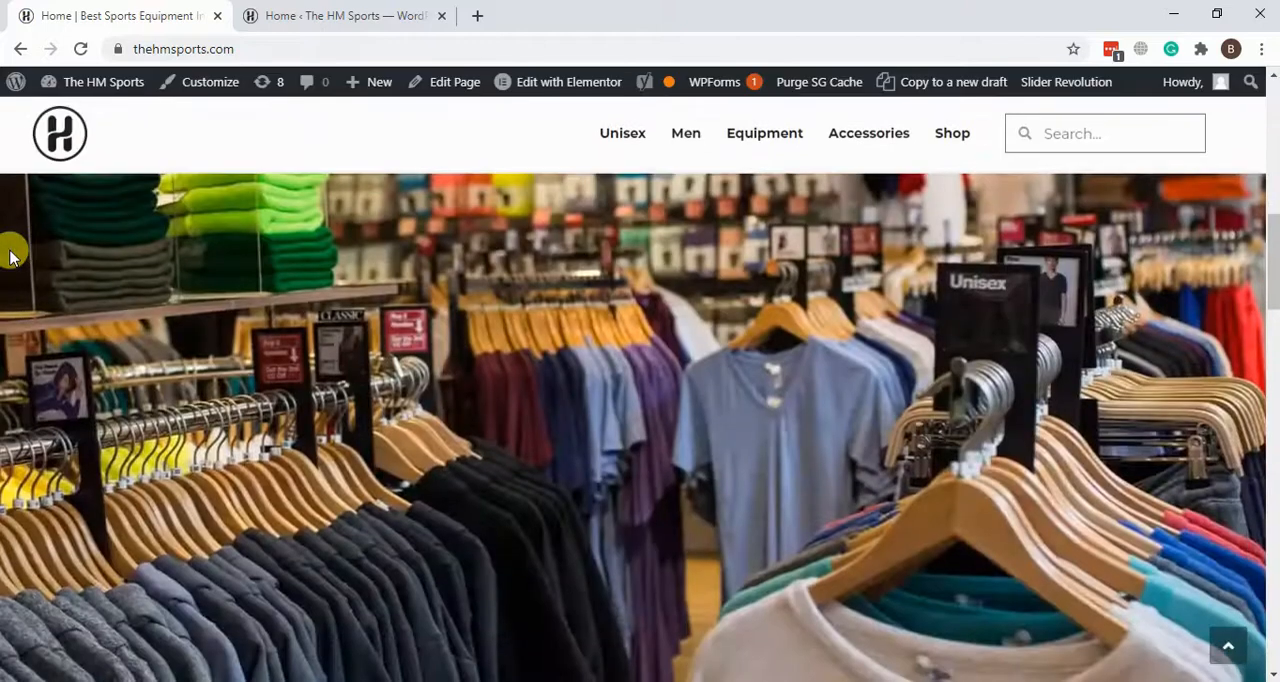
scroll(14, 194, up, 3)
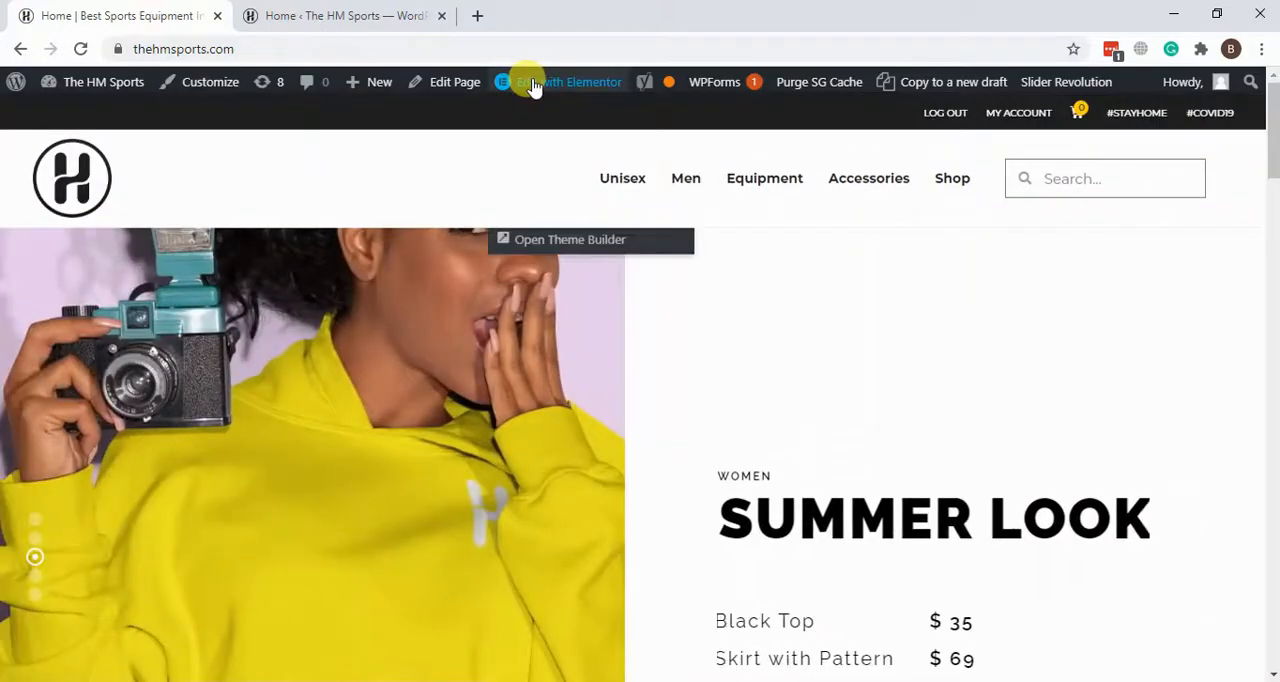
click(533, 87)
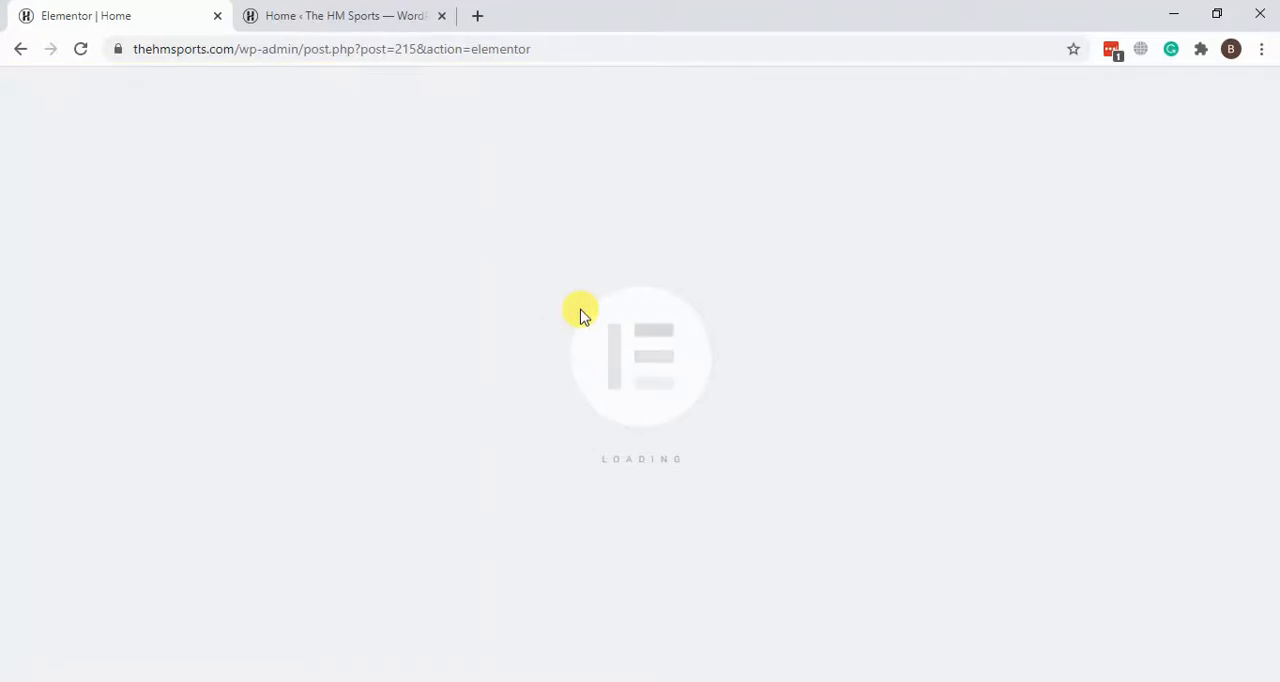
scroll(600, 336, down, 5)
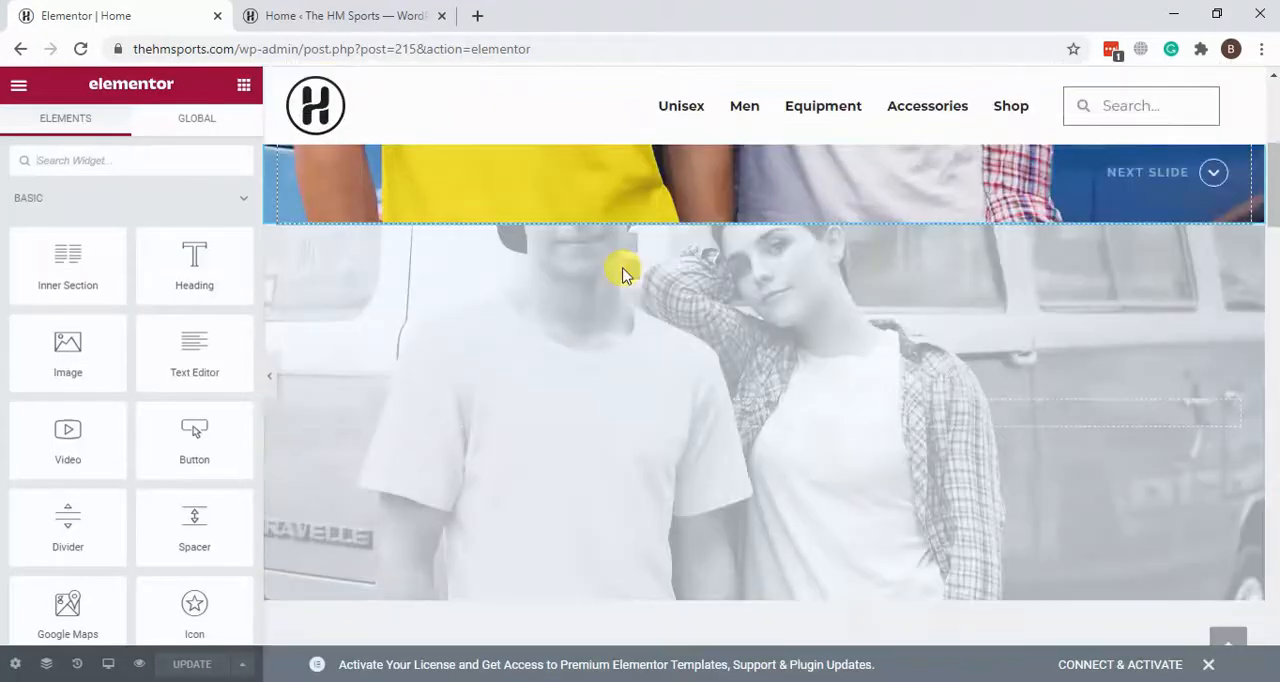
scroll(618, 320, up, 5)
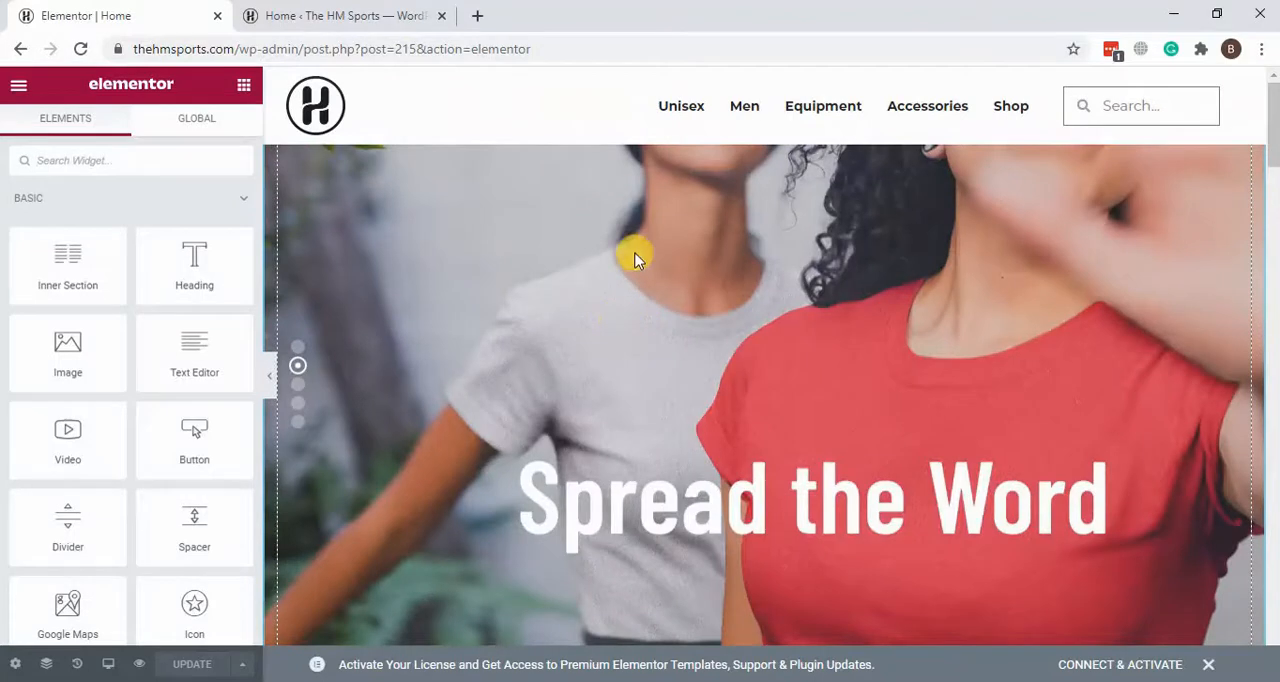
Step: Open a preview of the home page and place its browser tab before the editor tab
click(141, 665)
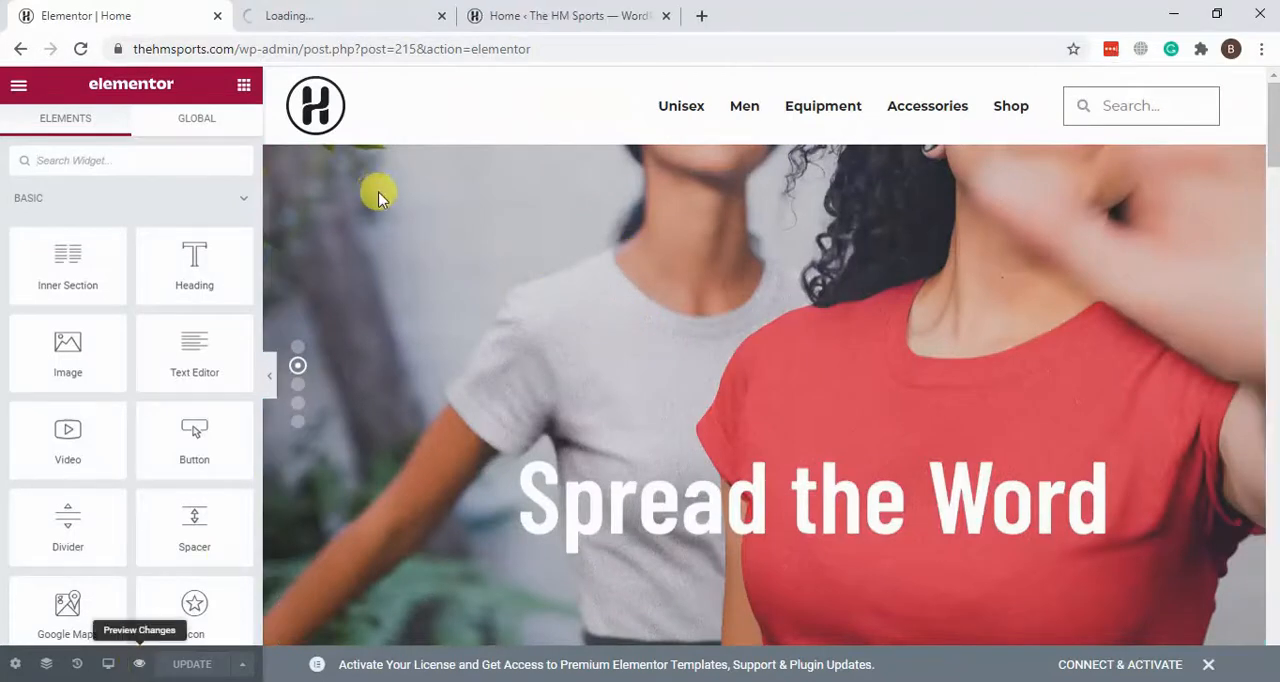
drag(336, 27, 190, 28)
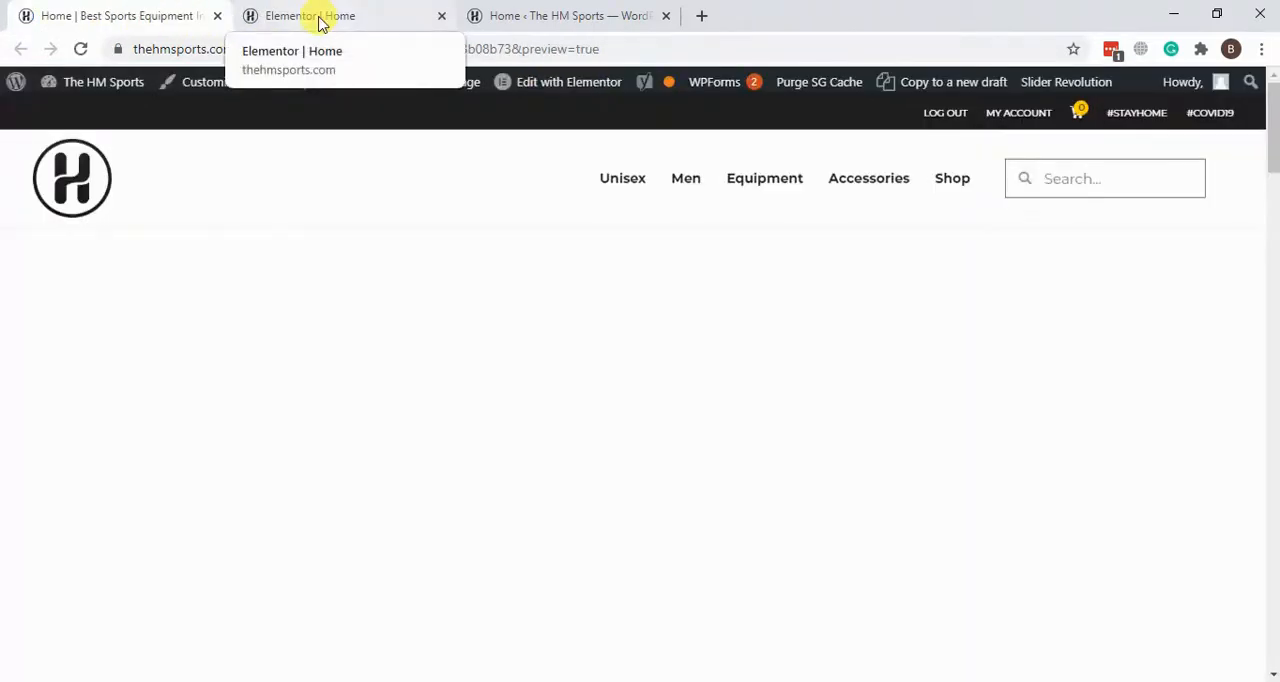
Step: Examine the previewed home page, including its product sections and the different slides of the hero slider
scroll(147, 300, down, 3)
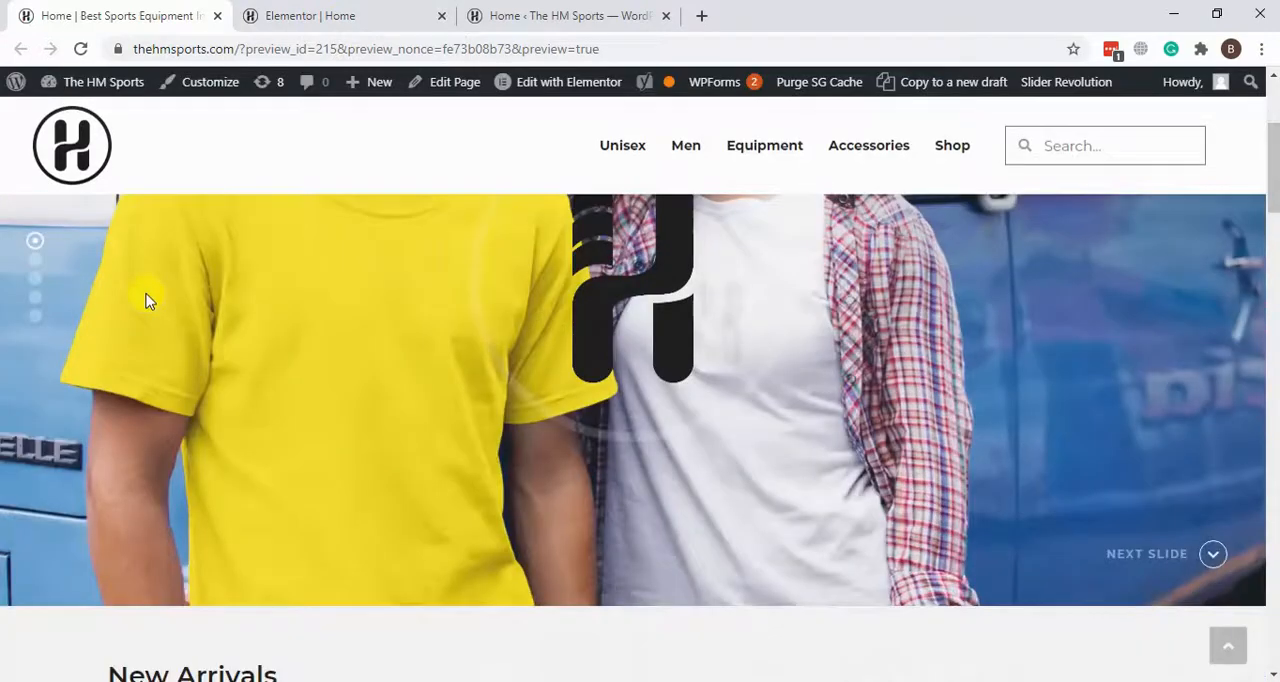
scroll(146, 301, down, 10)
scroll(10, 260, down, 10)
scroll(5, 268, up, 20)
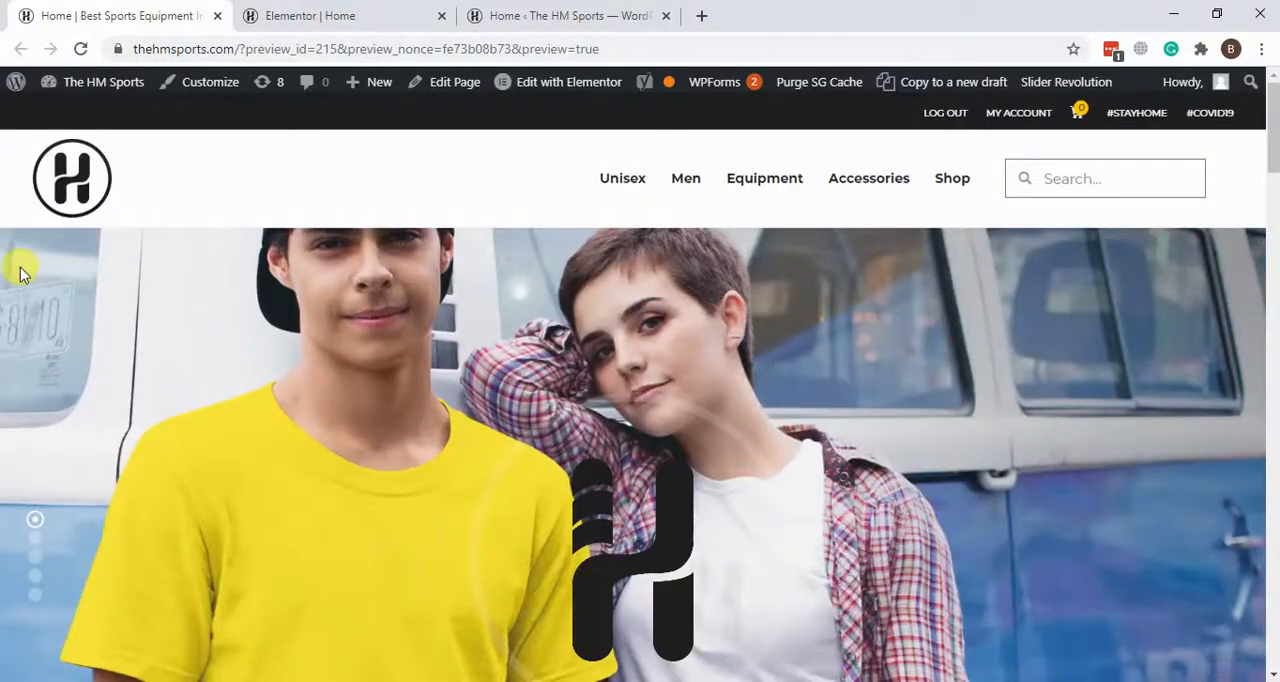
scroll(20, 270, down, 2)
scroll(20, 270, up, 2)
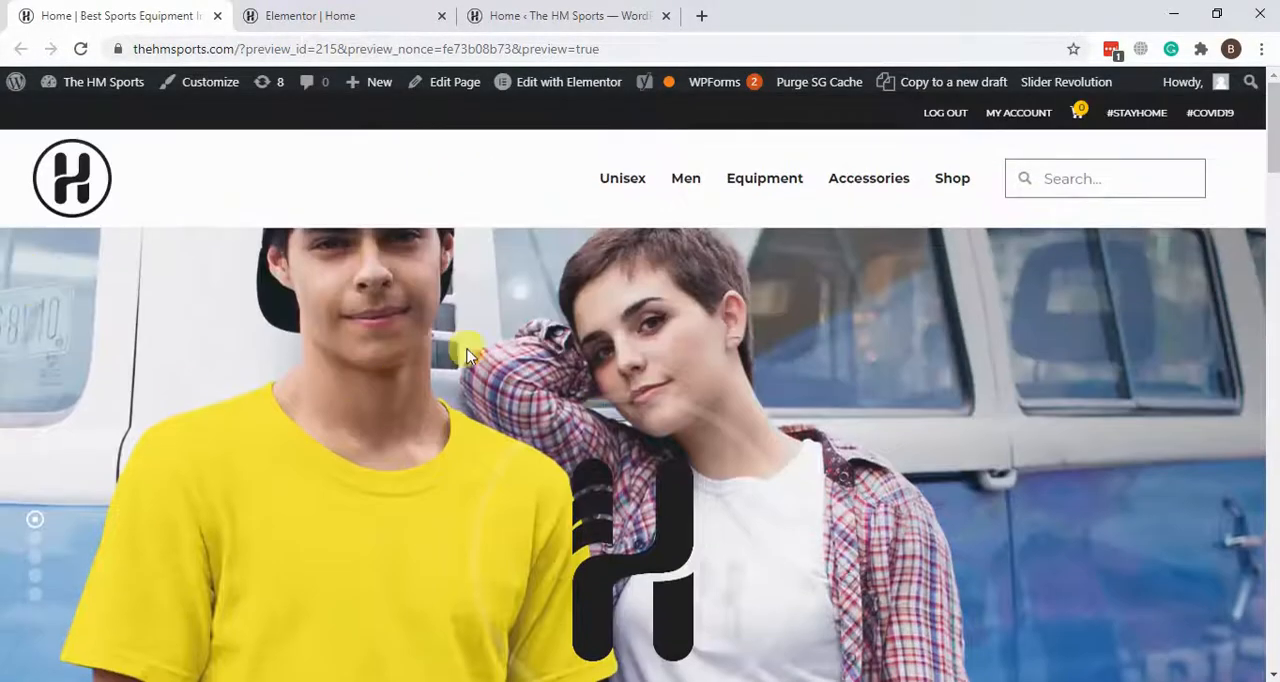
scroll(434, 349, down, 5)
scroll(392, 316, up, 4)
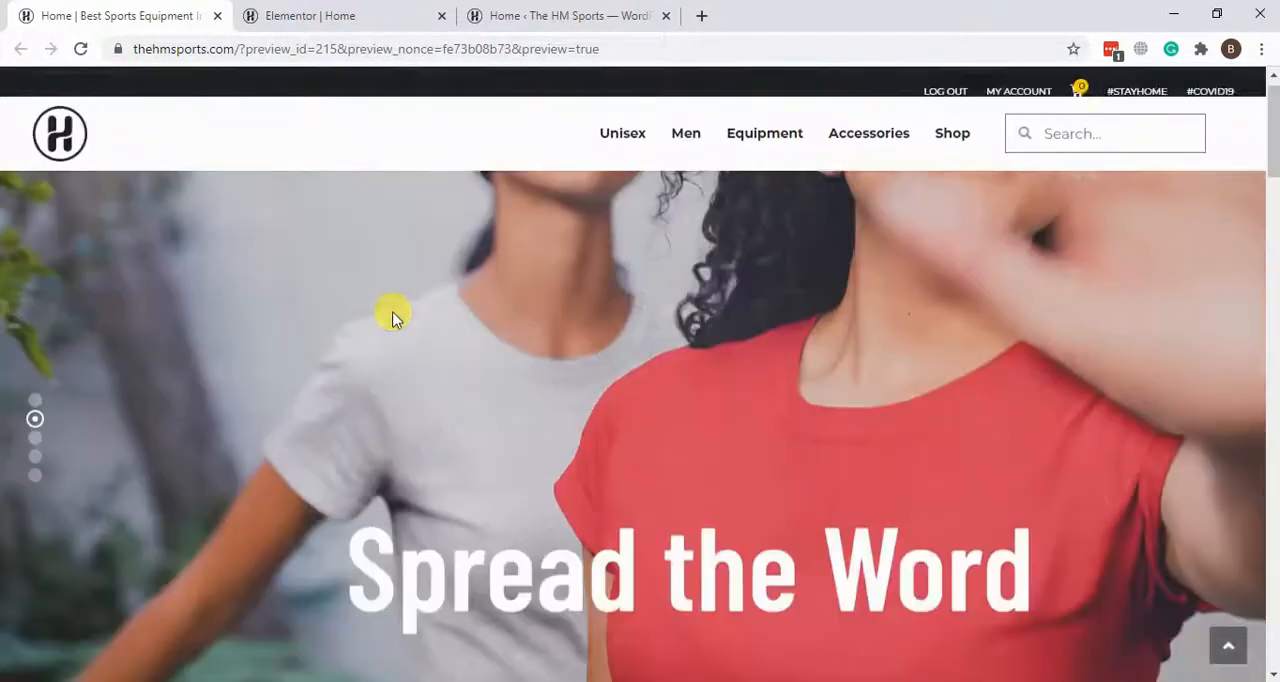
click(37, 462)
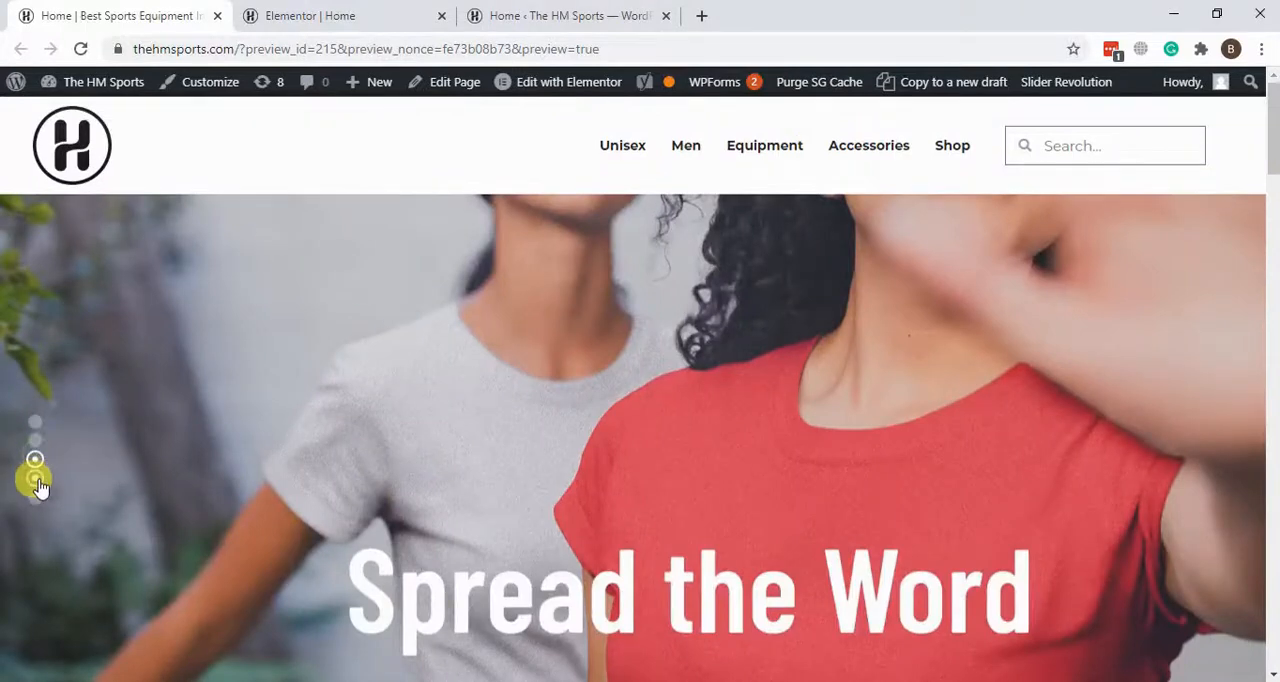
click(35, 482)
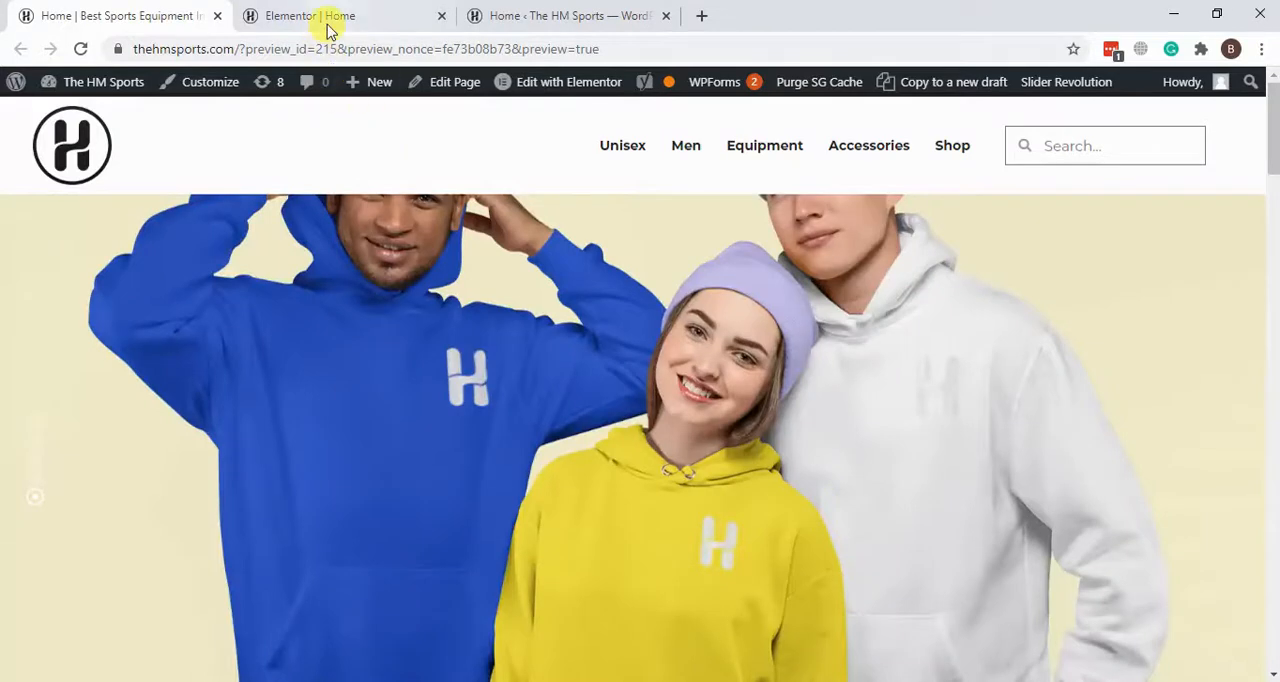
Step: Go back to the Elementor editor, open the hero slider's shortcode settings and highlight the shortcode
click(328, 16)
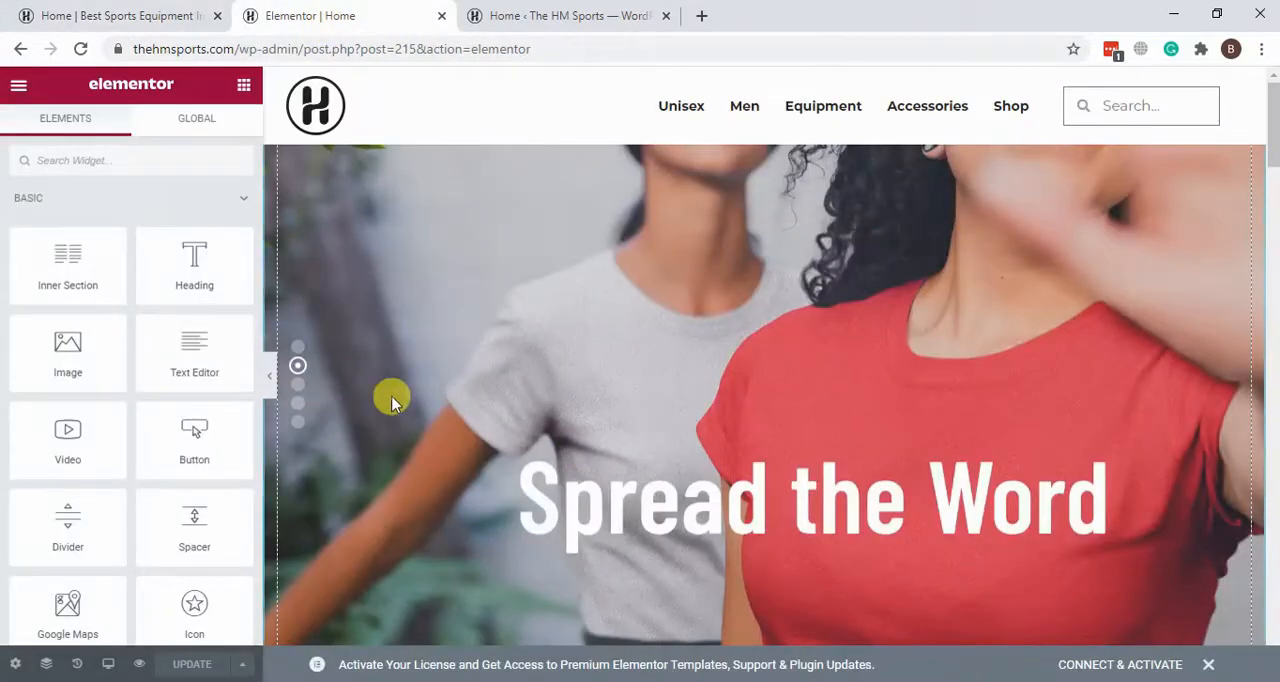
click(757, 447)
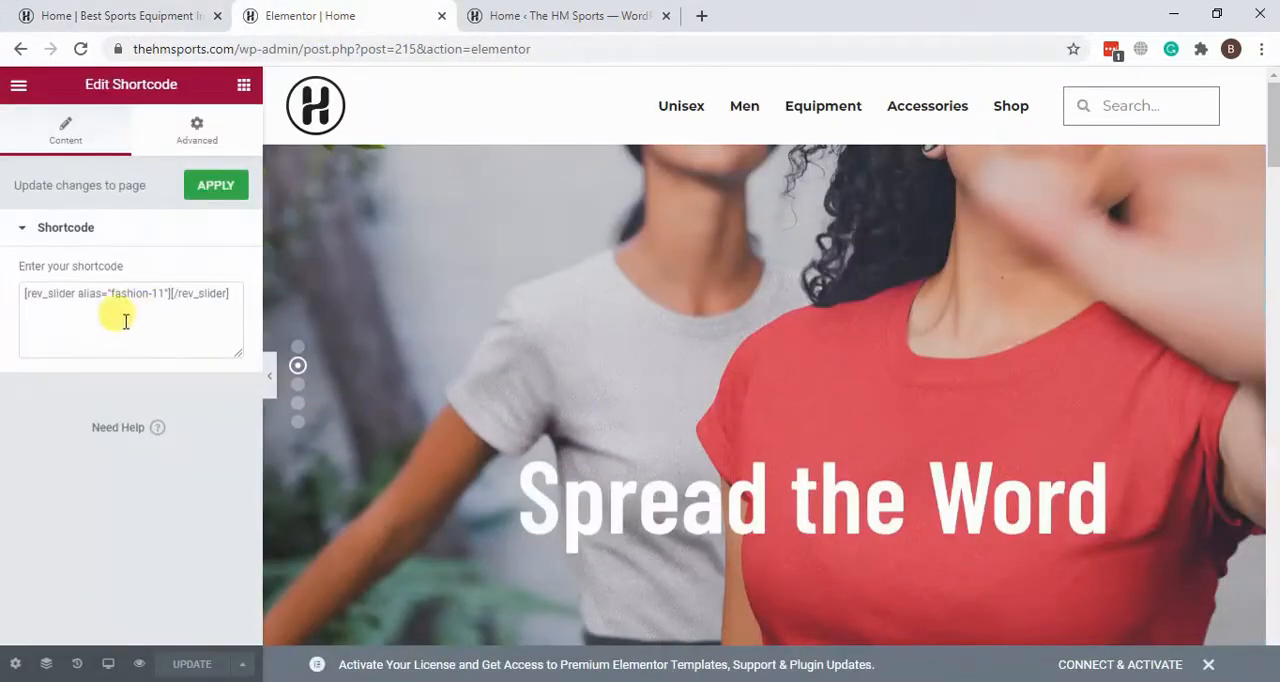
click(20, 292)
drag(123, 296, 236, 292)
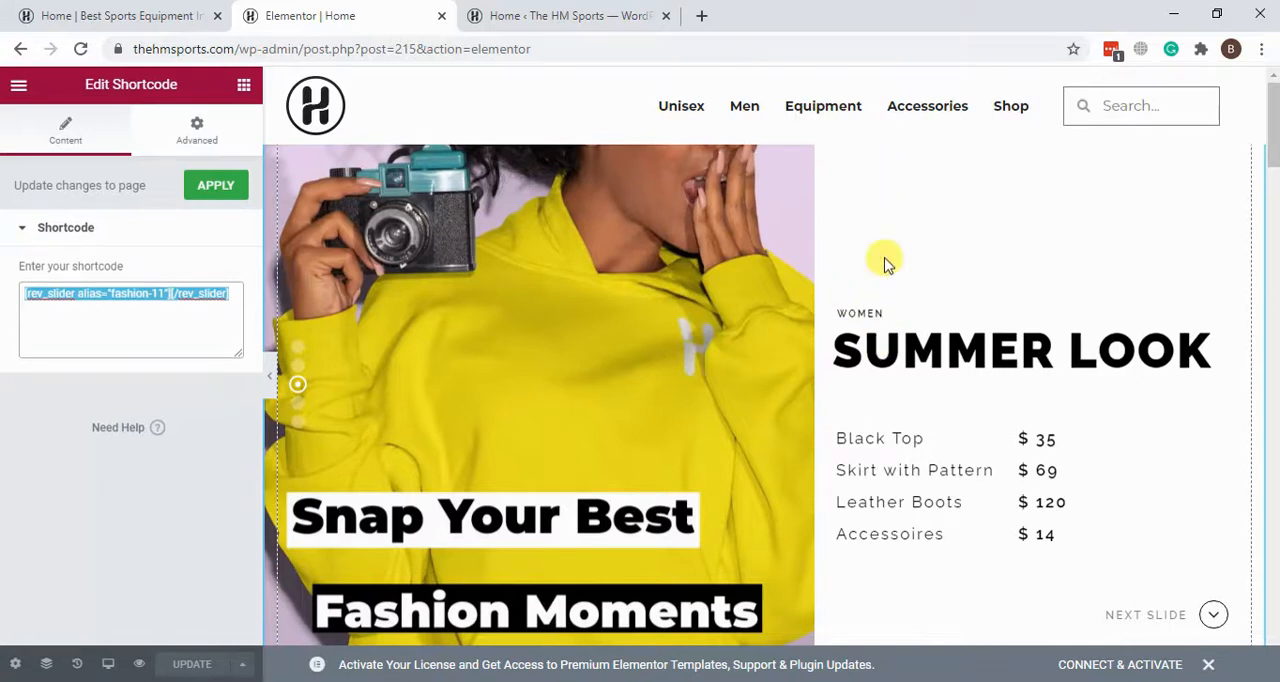
Step: Compare the New Arrivals heading in the Elementor editor with the same heading on the previewed page
scroll(884, 260, down, 10)
scroll(884, 258, up, 2)
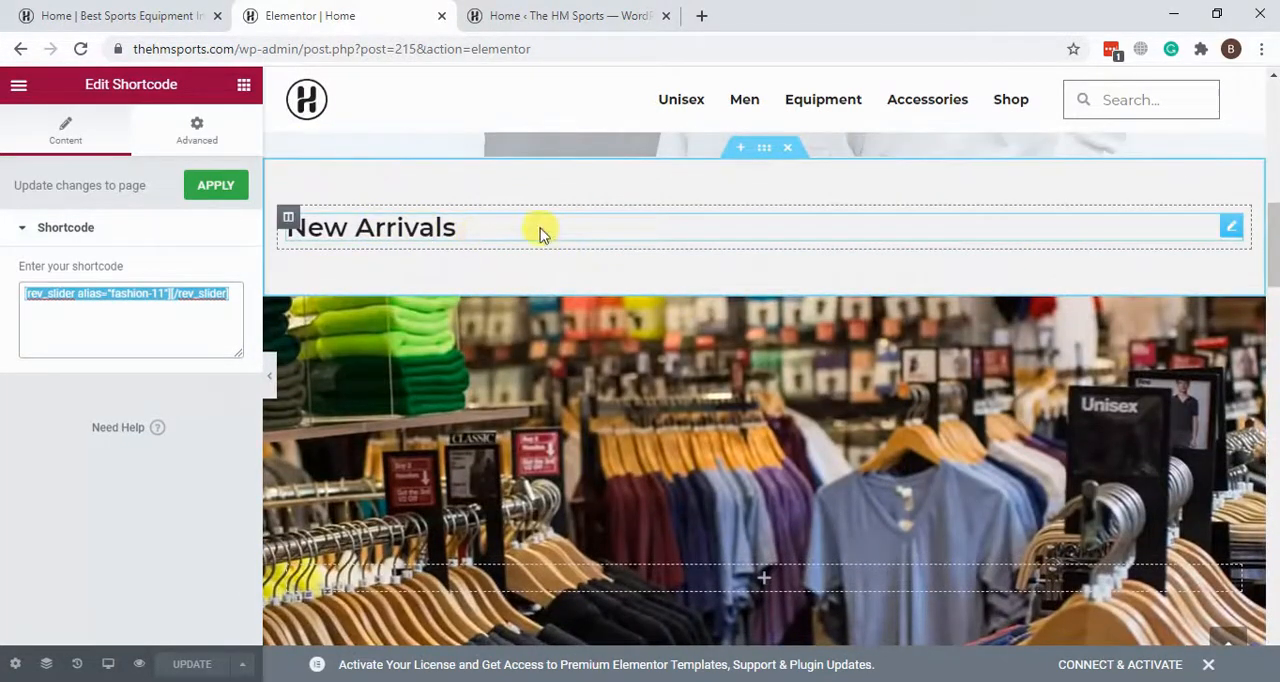
click(155, 12)
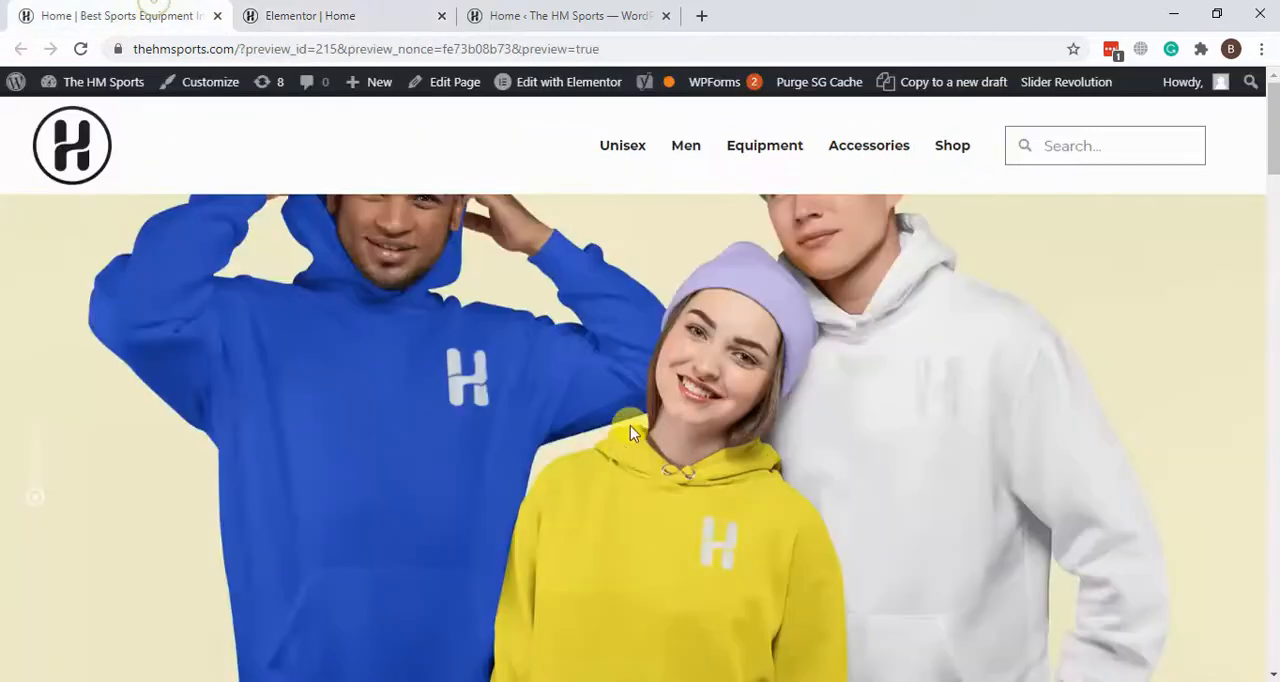
scroll(630, 425, down, 5)
scroll(170, 365, up, 1)
drag(110, 327, 280, 331)
click(280, 340)
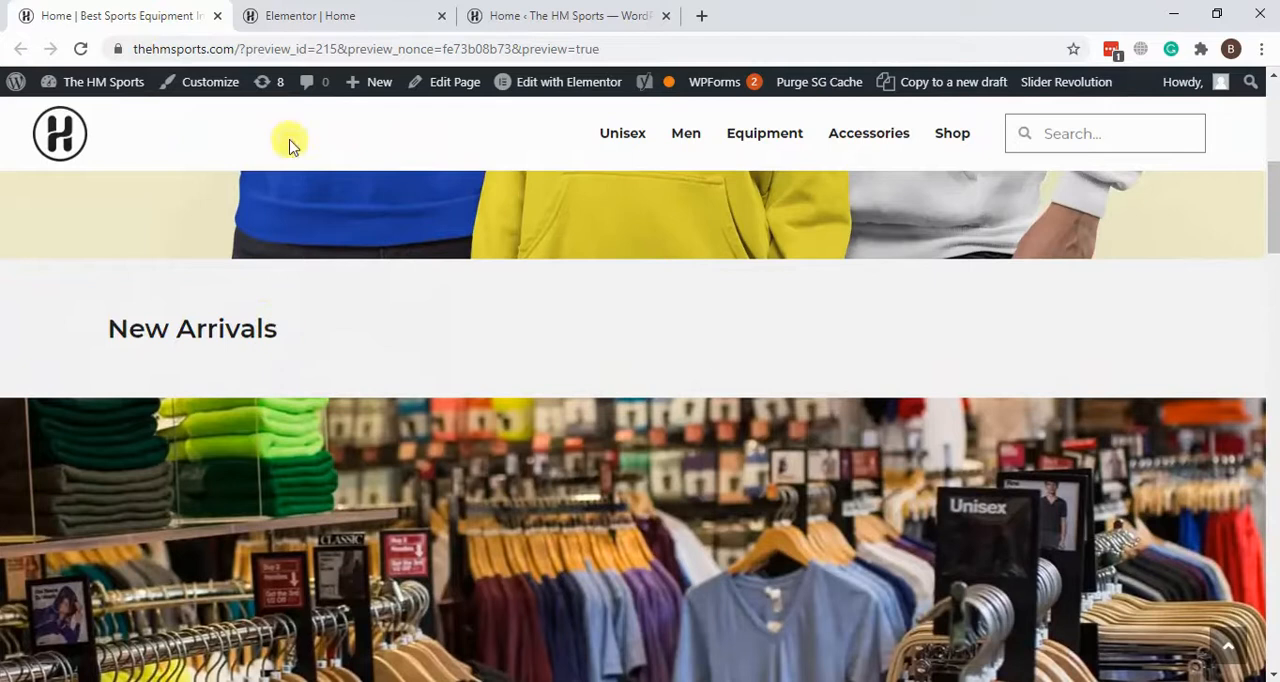
click(325, 15)
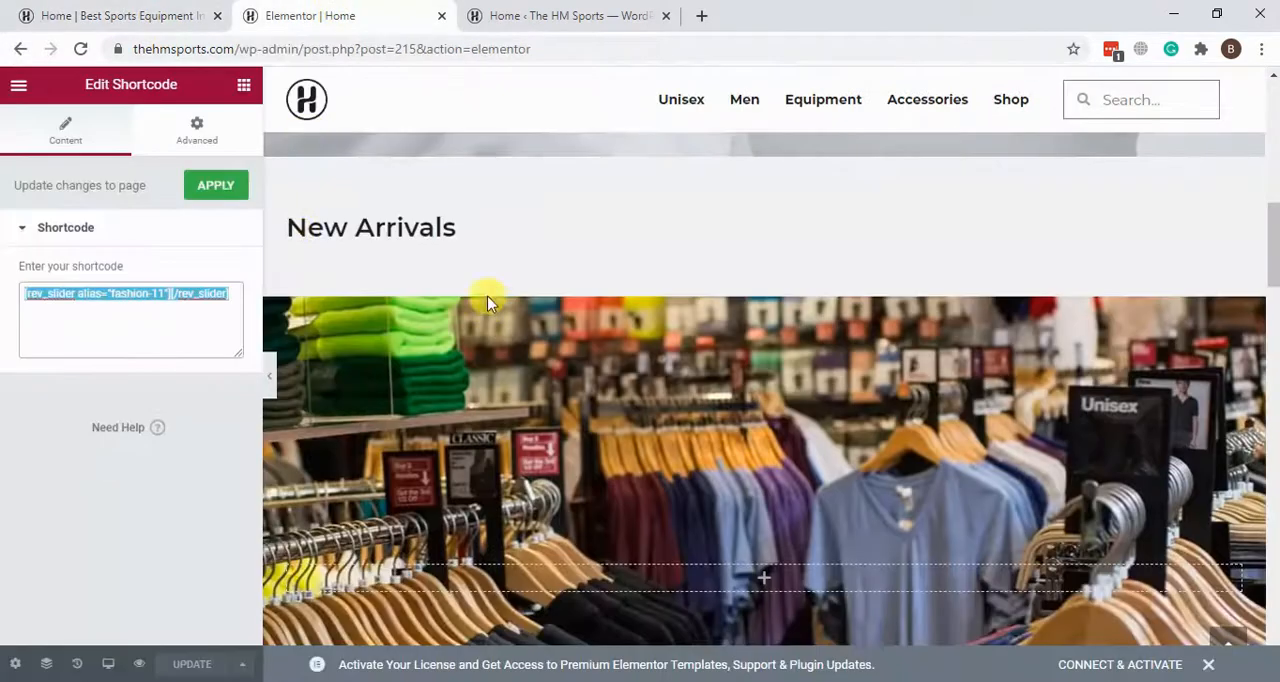
Step: Open the New Arrivals heading for editing and change its title to "New Arrivals Test"
click(477, 230)
click(55, 8)
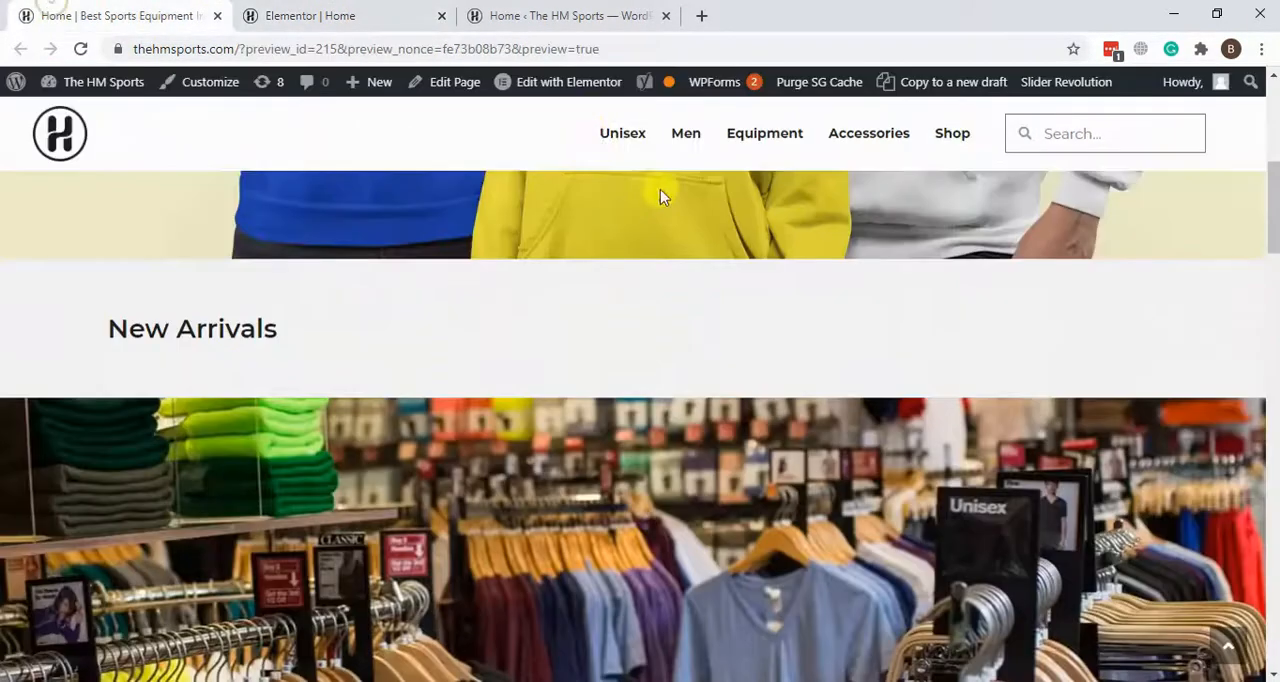
click(305, 13)
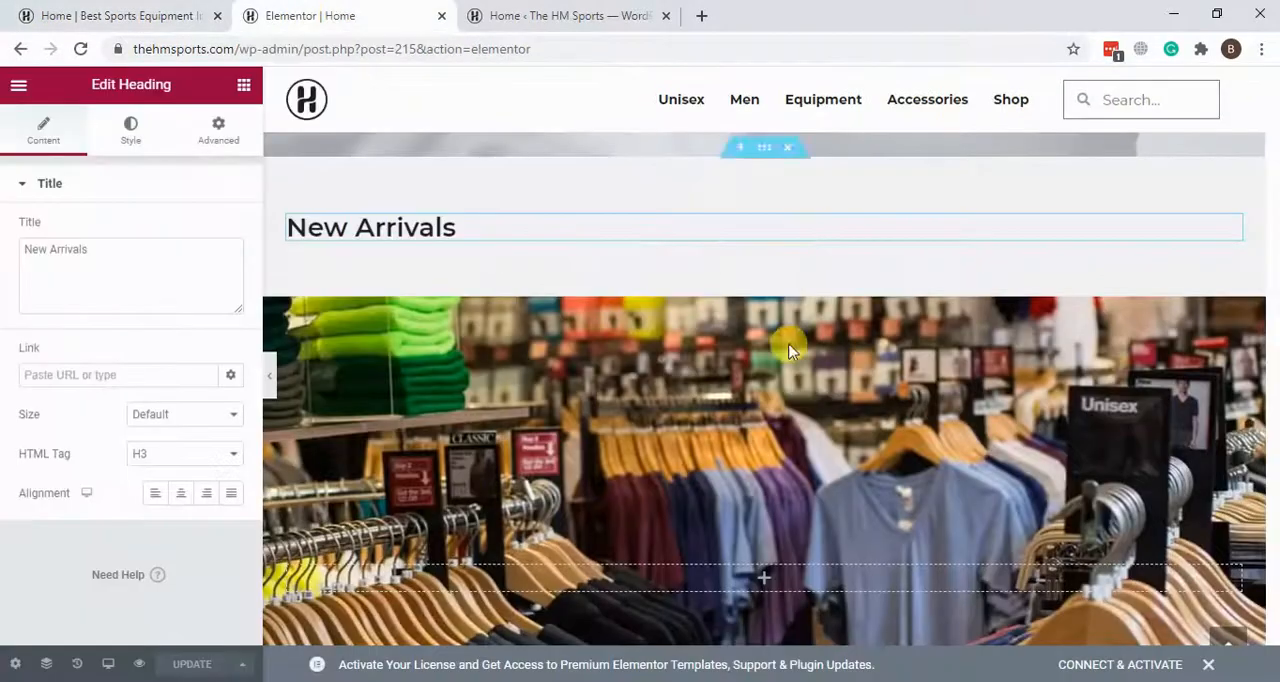
click(500, 228)
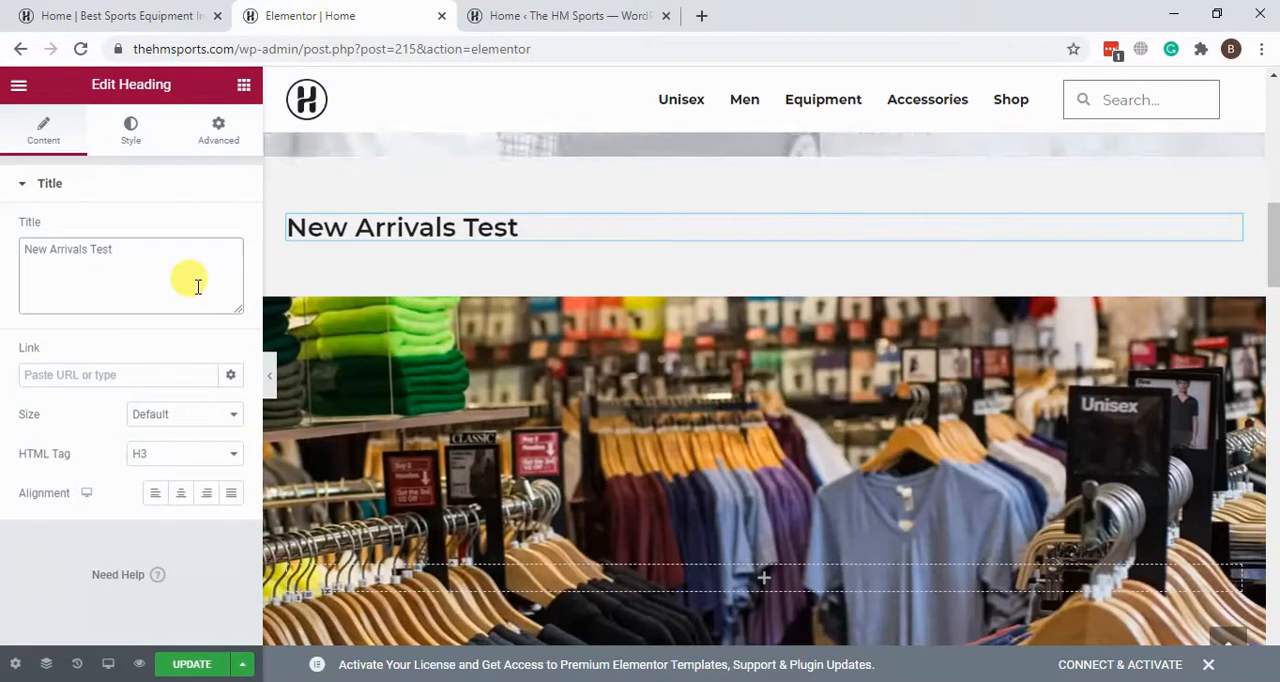
Step: Update the home page with the changed heading and switch to the previewed page
click(190, 665)
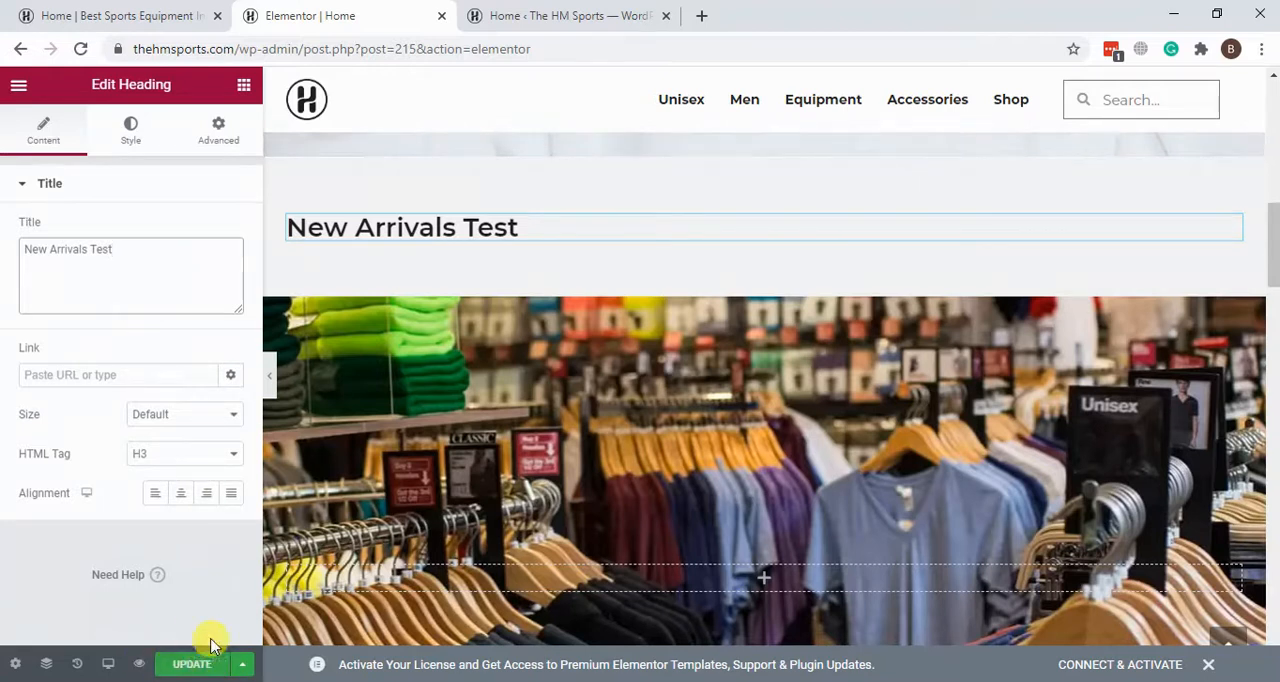
click(187, 665)
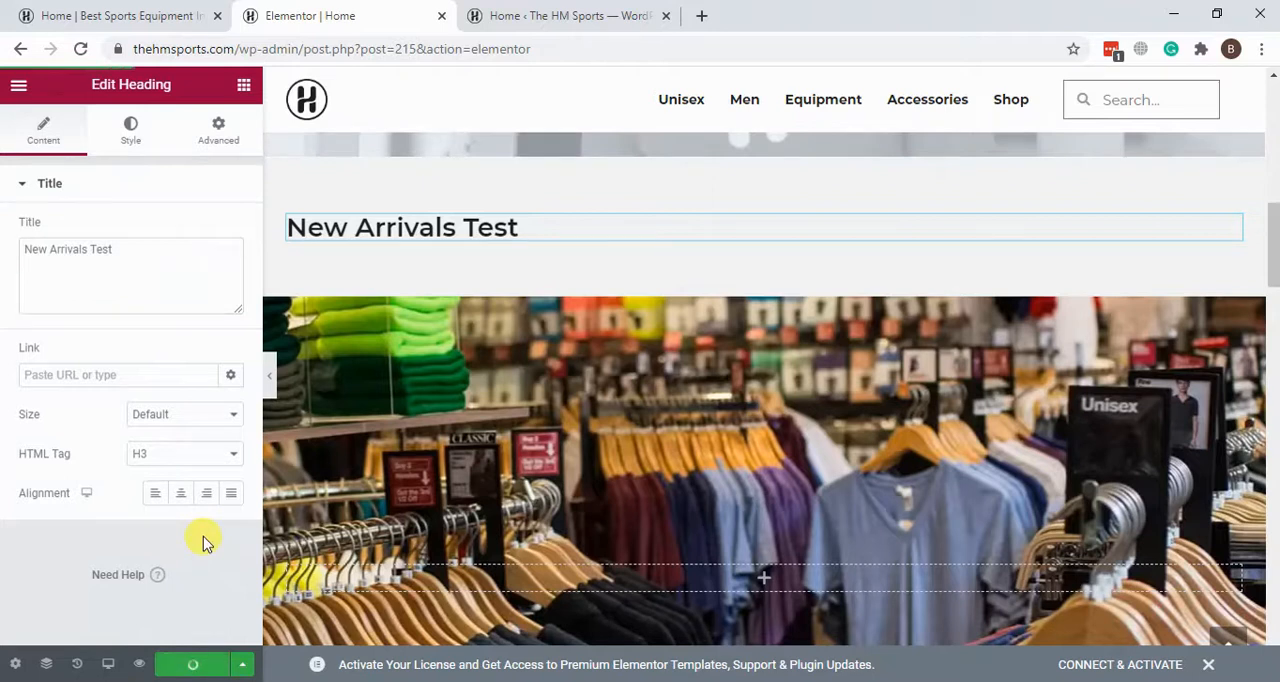
click(163, 20)
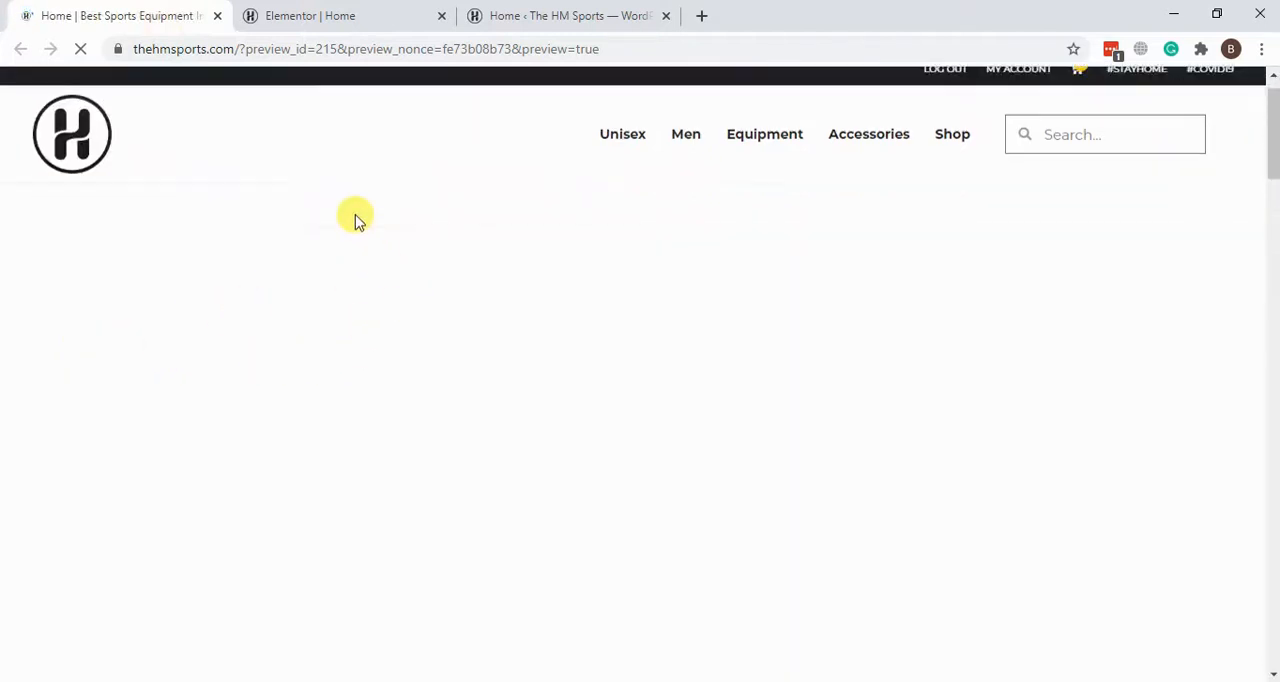
Step: Check the "New Arrivals Test" heading on the previewed page and highlight the word "Test" in it
scroll(375, 345, down, 2)
scroll(377, 348, up, 1)
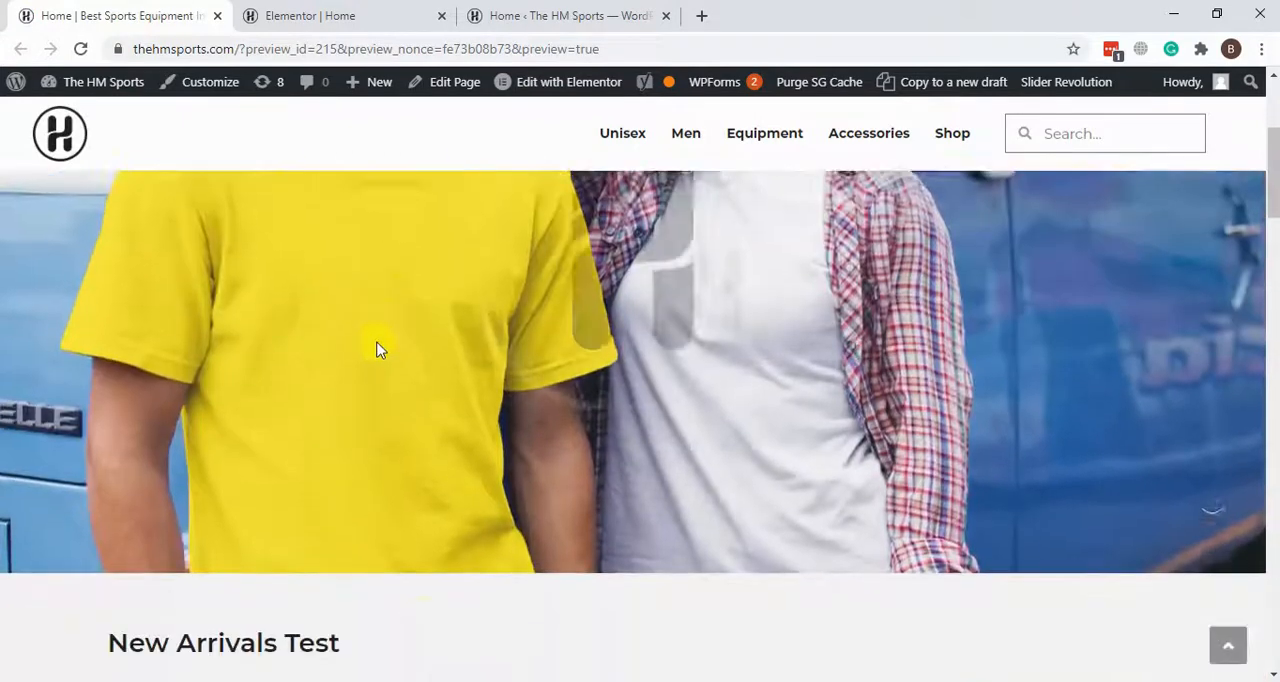
scroll(377, 348, down, 1)
drag(276, 549, 343, 551)
scroll(404, 485, down, 5)
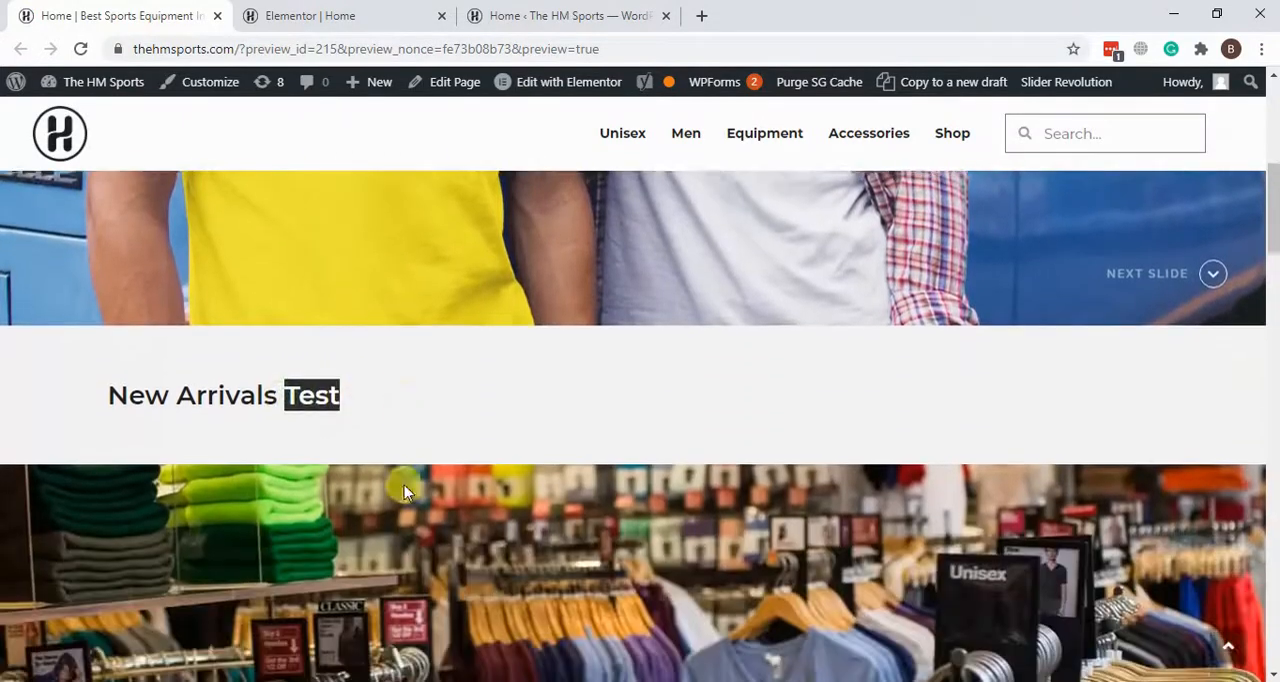
scroll(423, 366, down, 3)
scroll(423, 366, up, 7)
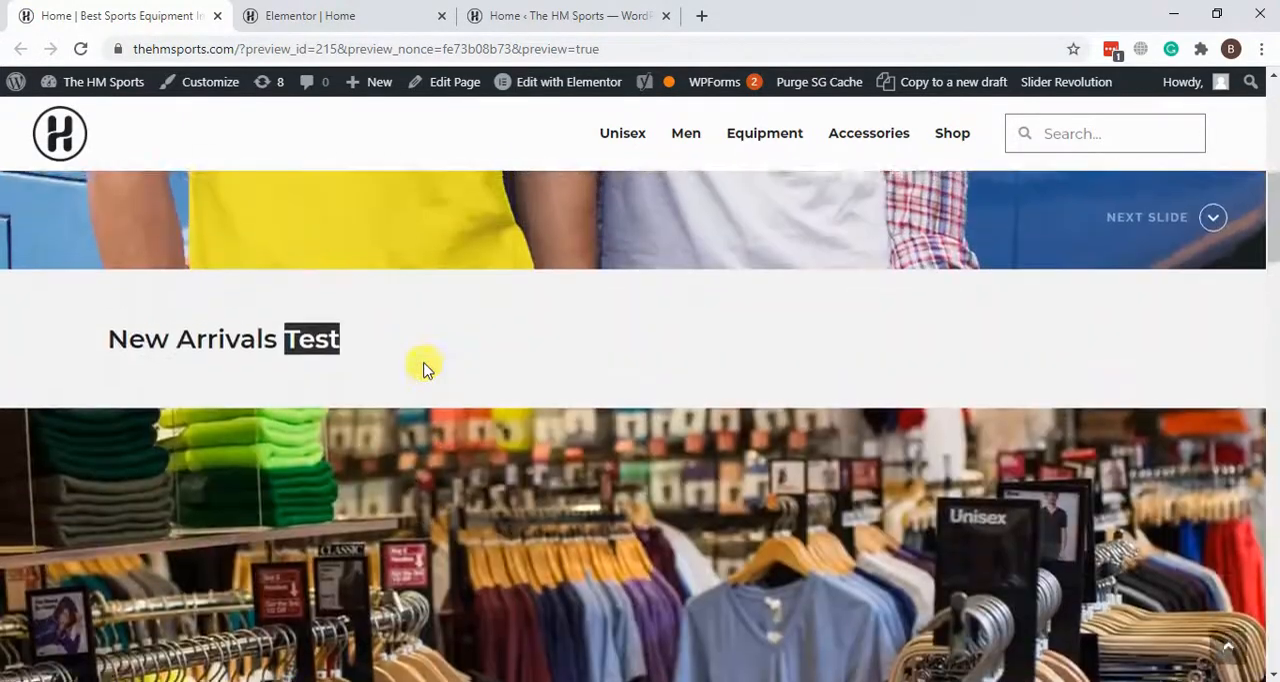
scroll(77, 323, down, 2)
scroll(417, 335, down, 3)
scroll(401, 302, up, 3)
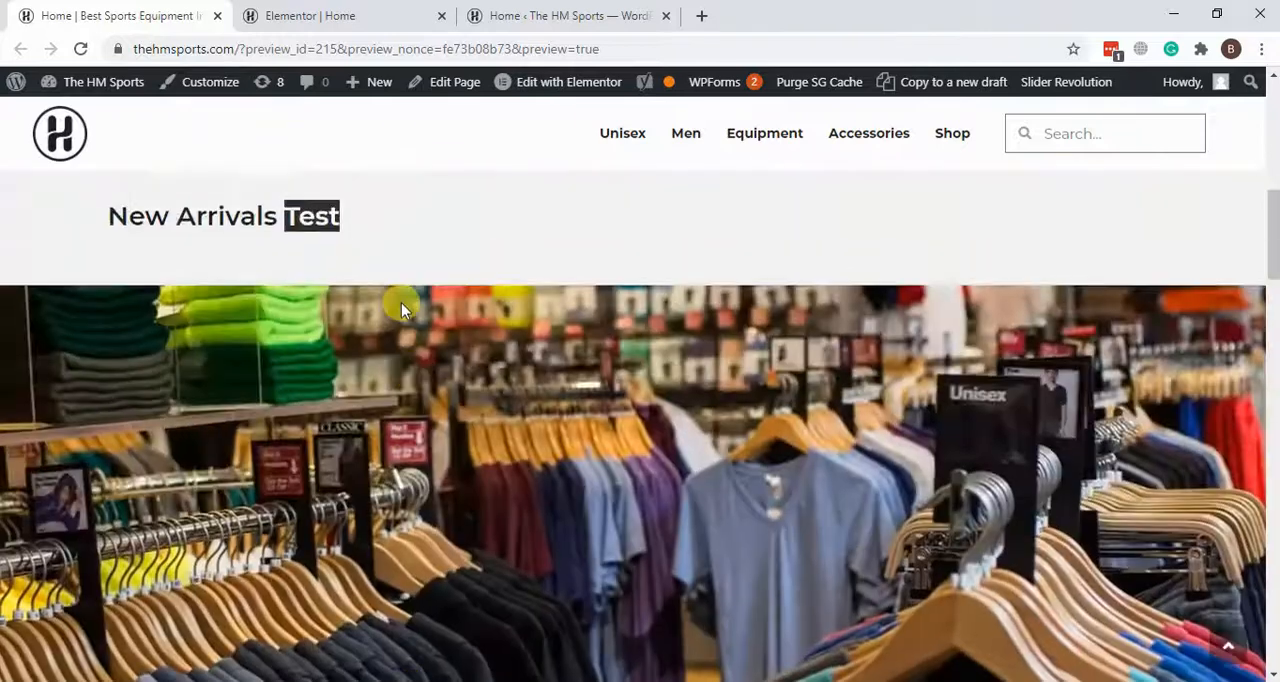
Step: Return to the Elementor editor and open the Navigator from the clothing-store photo section below the New Arrivals heading
click(310, 15)
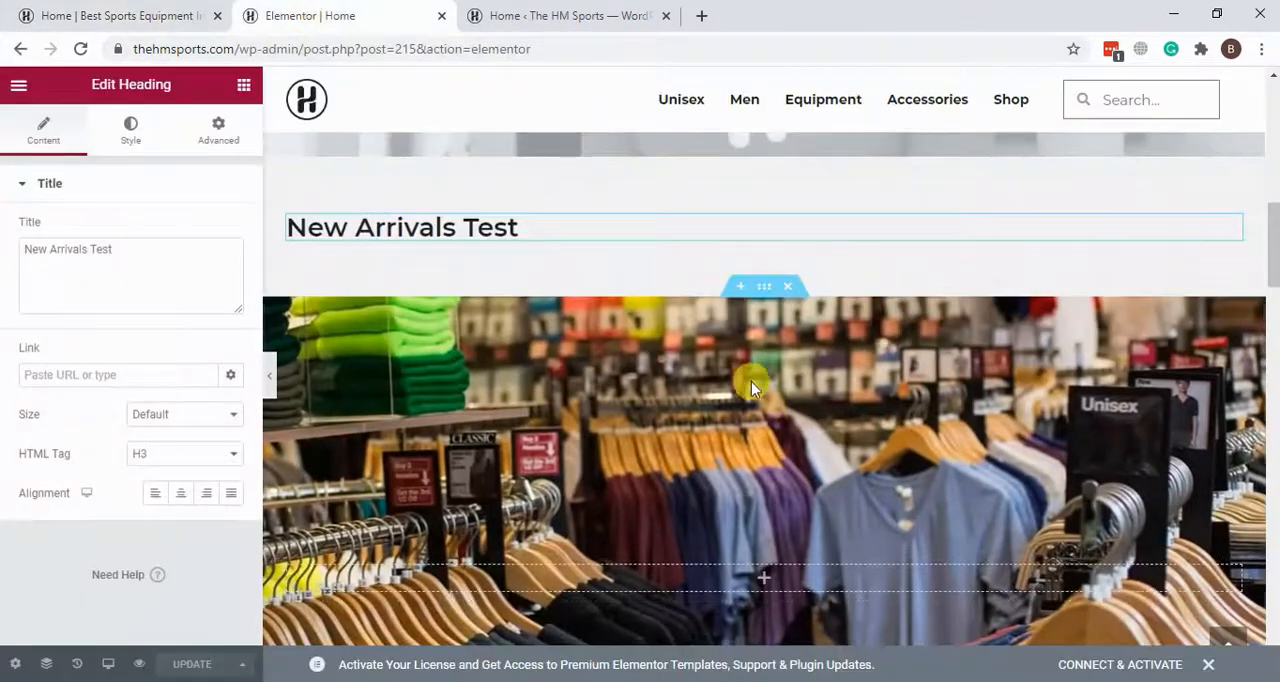
scroll(752, 378, down, 2)
scroll(752, 378, up, 1)
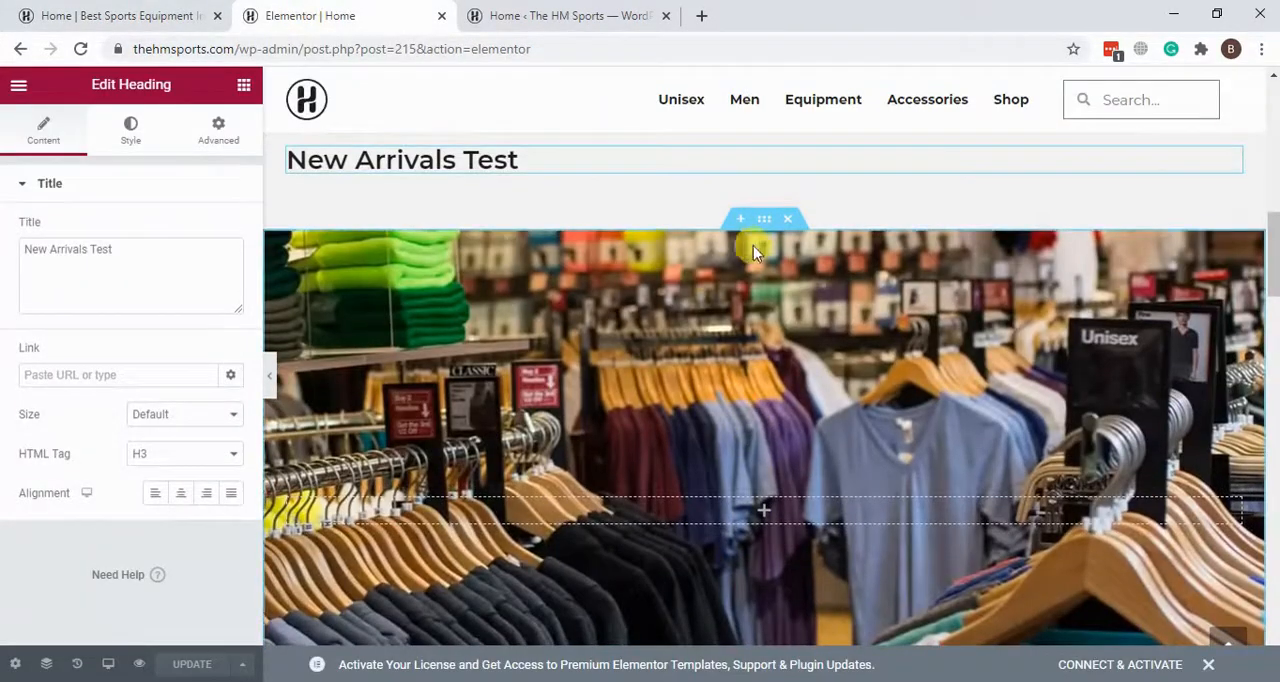
right_click(970, 279)
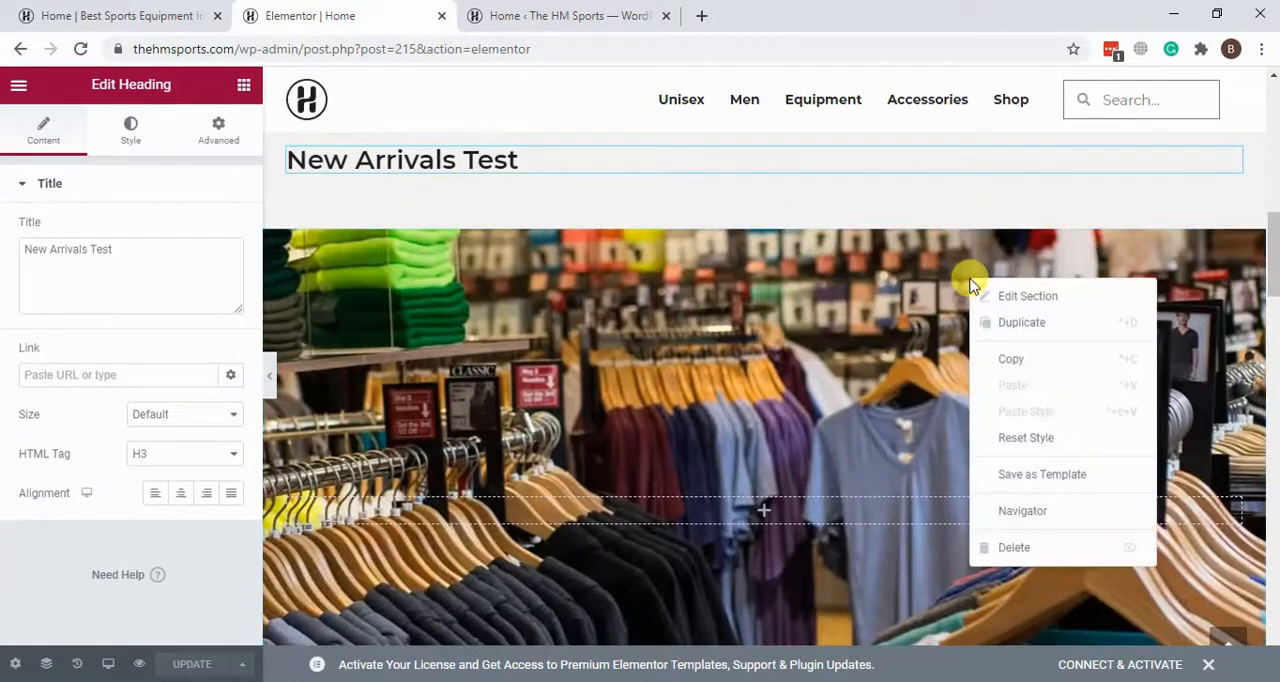
click(1023, 517)
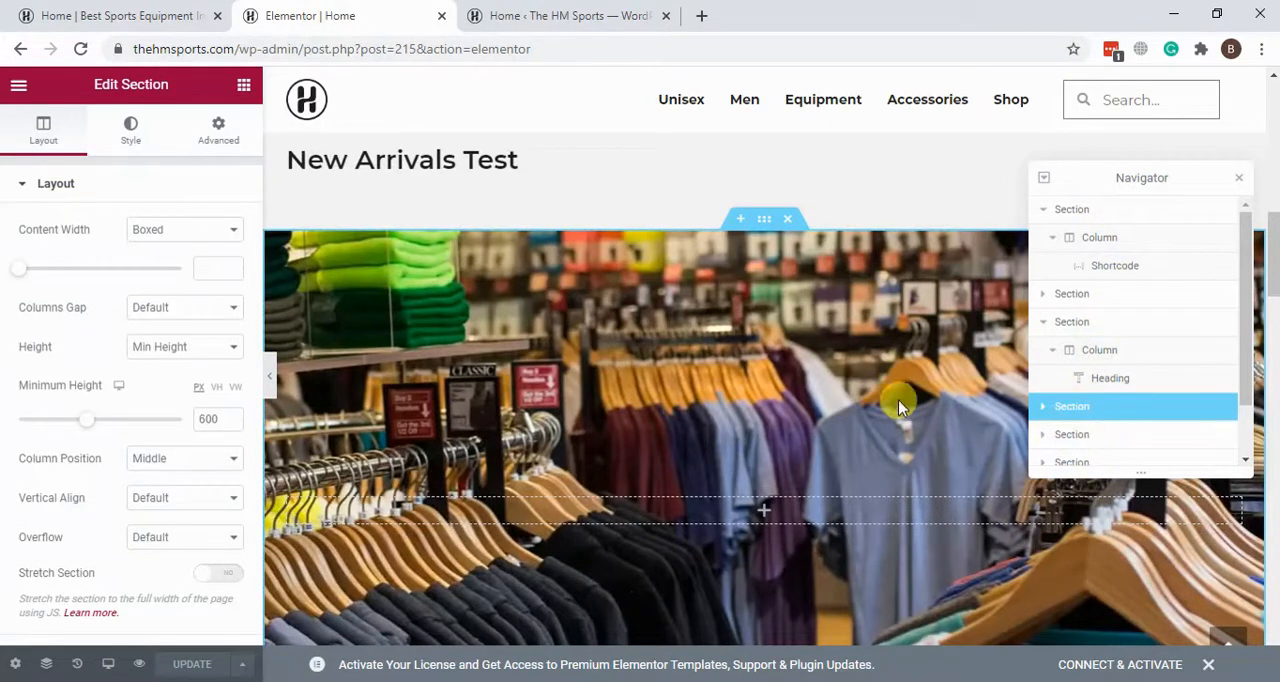
Step: Inspect the first section, its column and its Shortcode element through the Navigator, and highlight the slider shortcode
click(1114, 213)
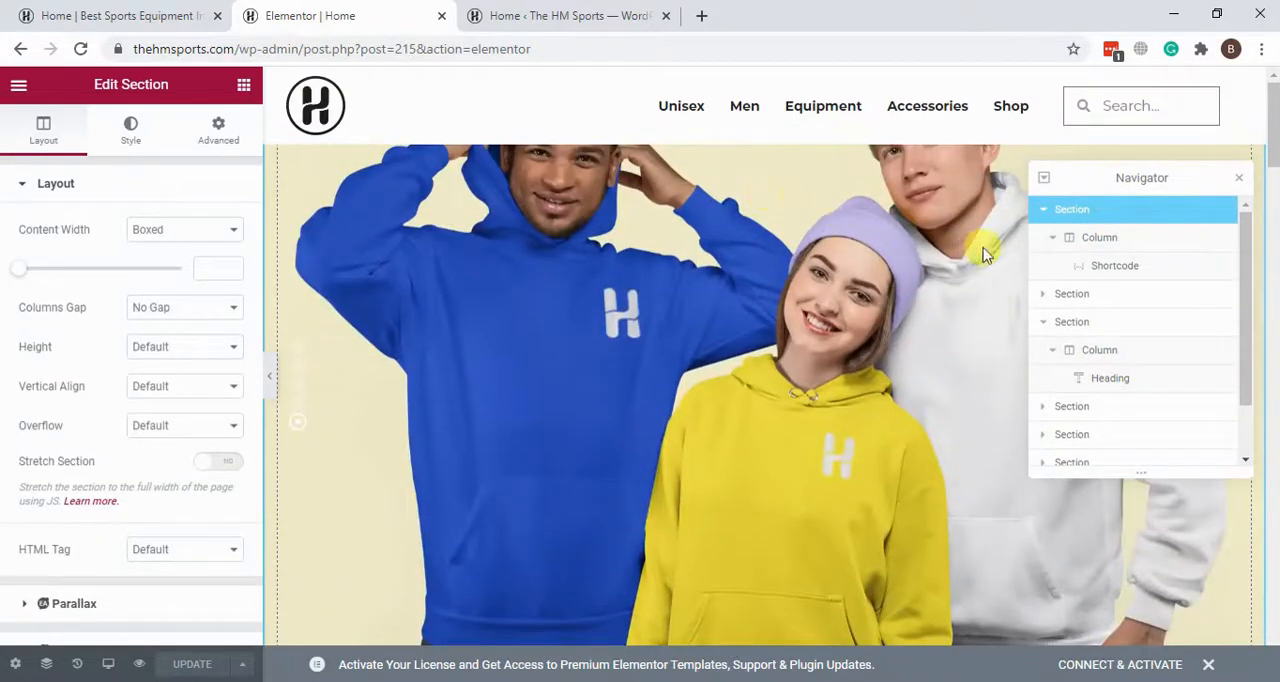
click(1110, 245)
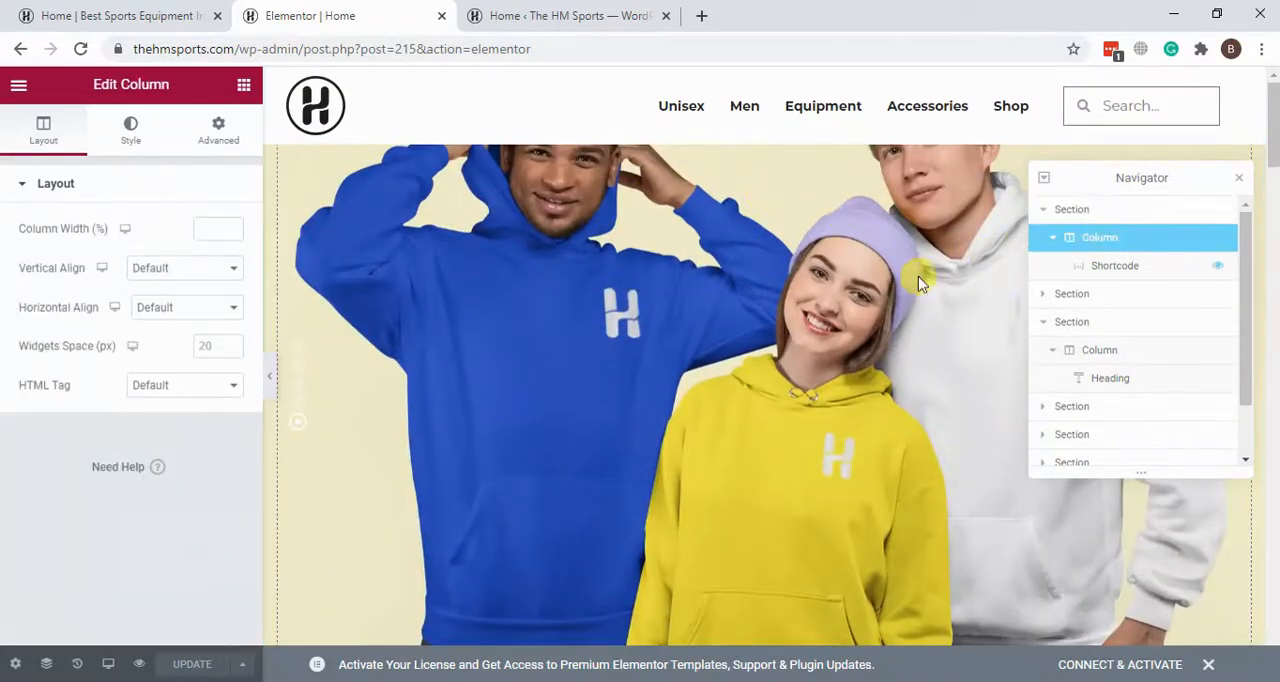
click(1147, 278)
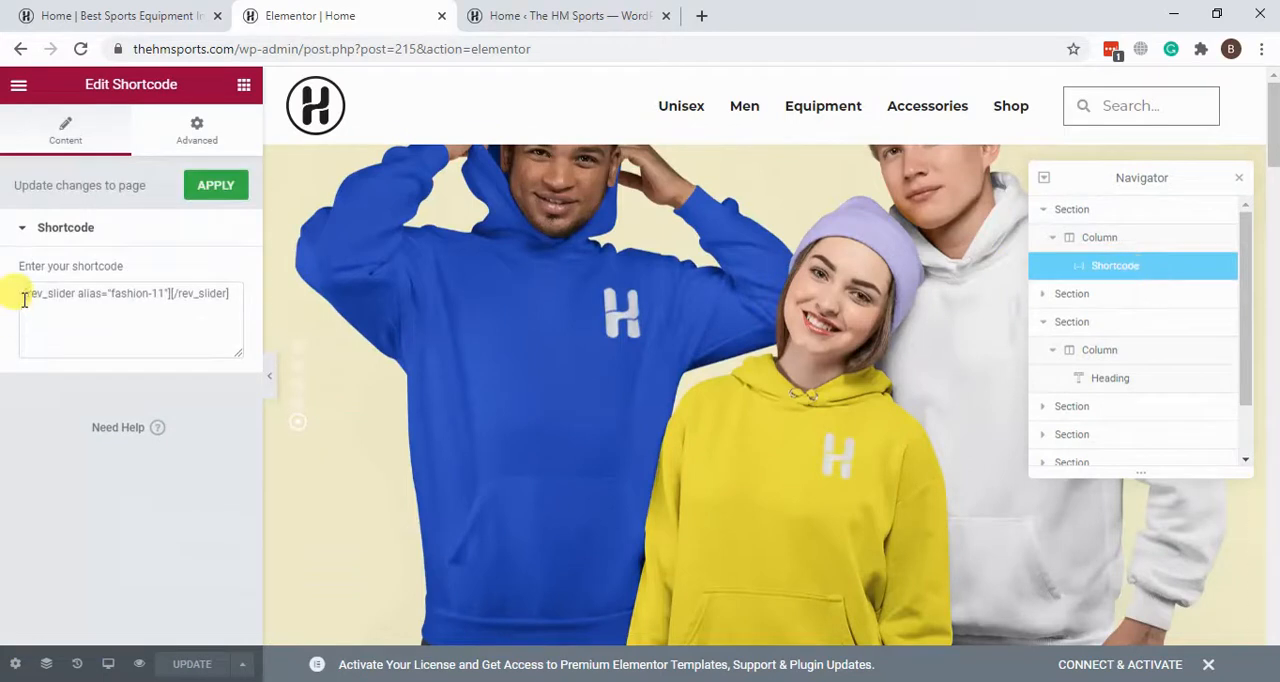
mouse_move(24, 296)
mouse_down()
mouse_move(275, 293)
mouse_move(18, 294)
mouse_up()
click(224, 306)
click(42, 318)
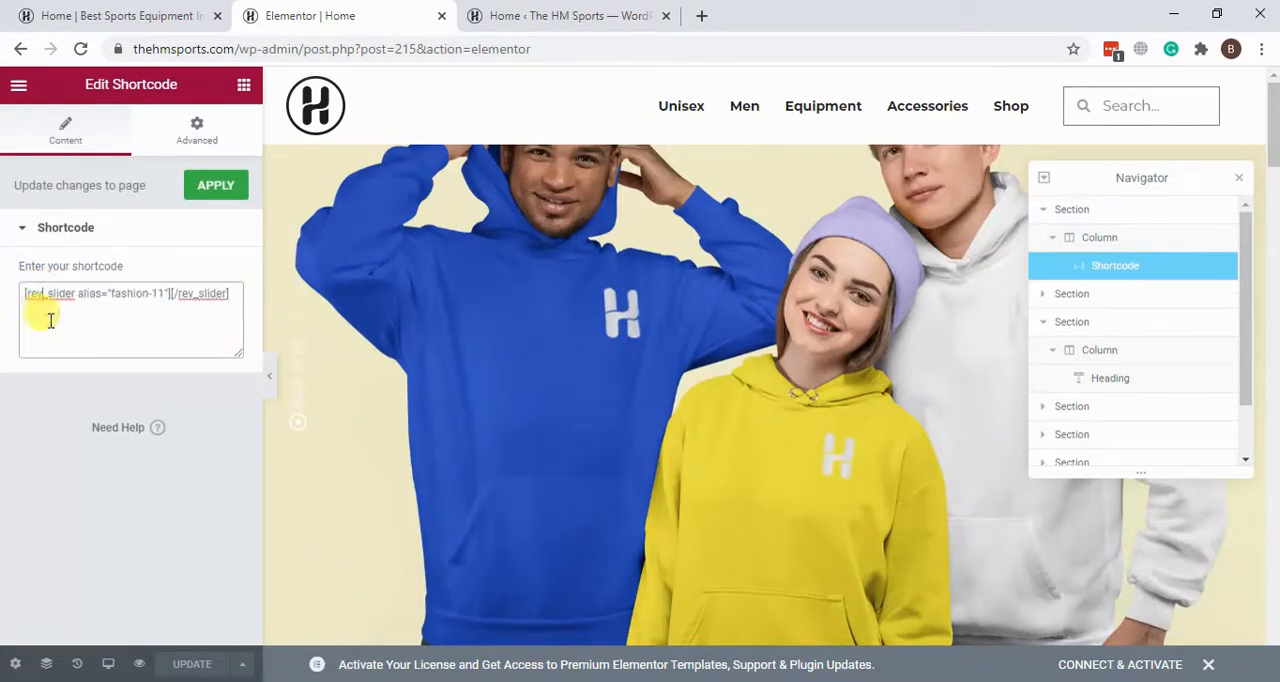
drag(240, 290, 14, 302)
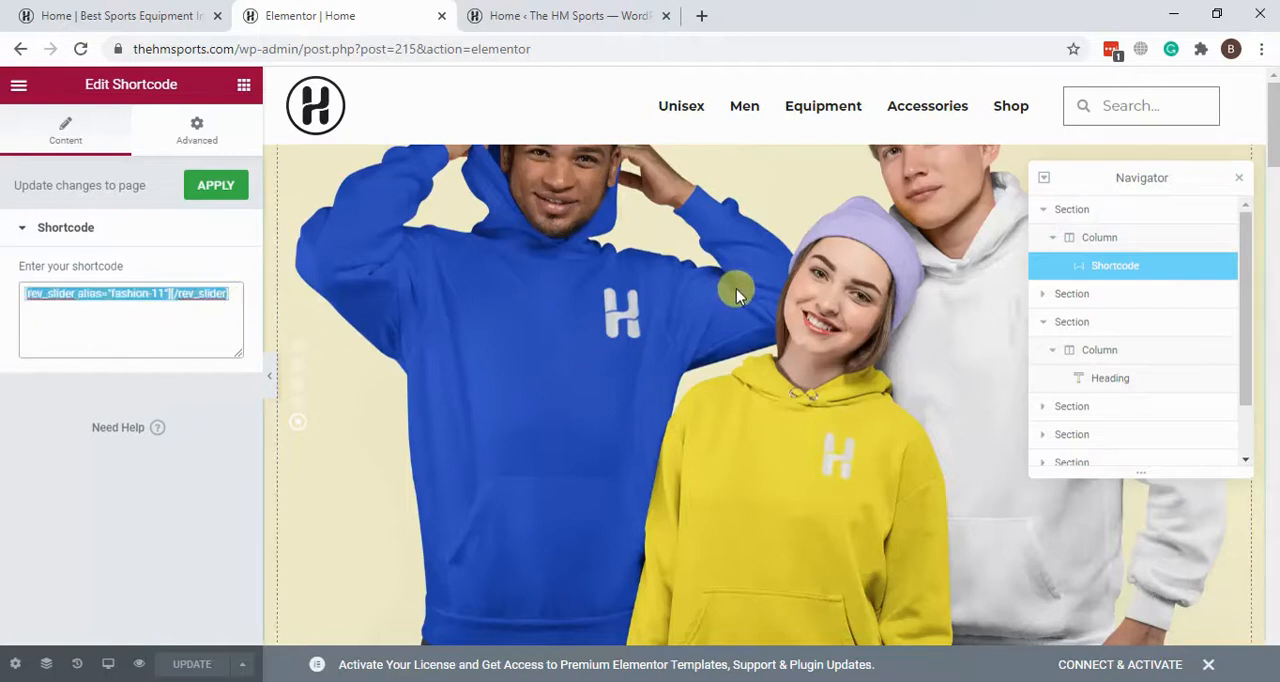
Step: Select the second section in the Navigator and examine it on the page canvas
click(1085, 299)
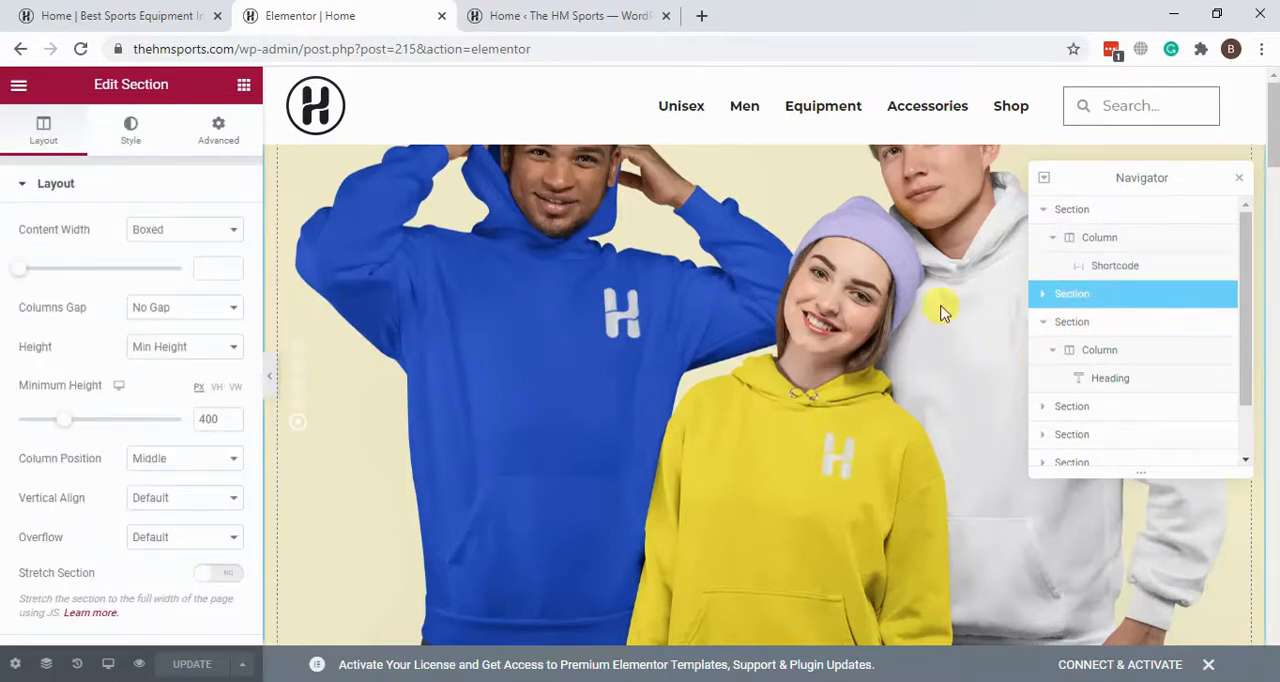
scroll(940, 312, down, 4)
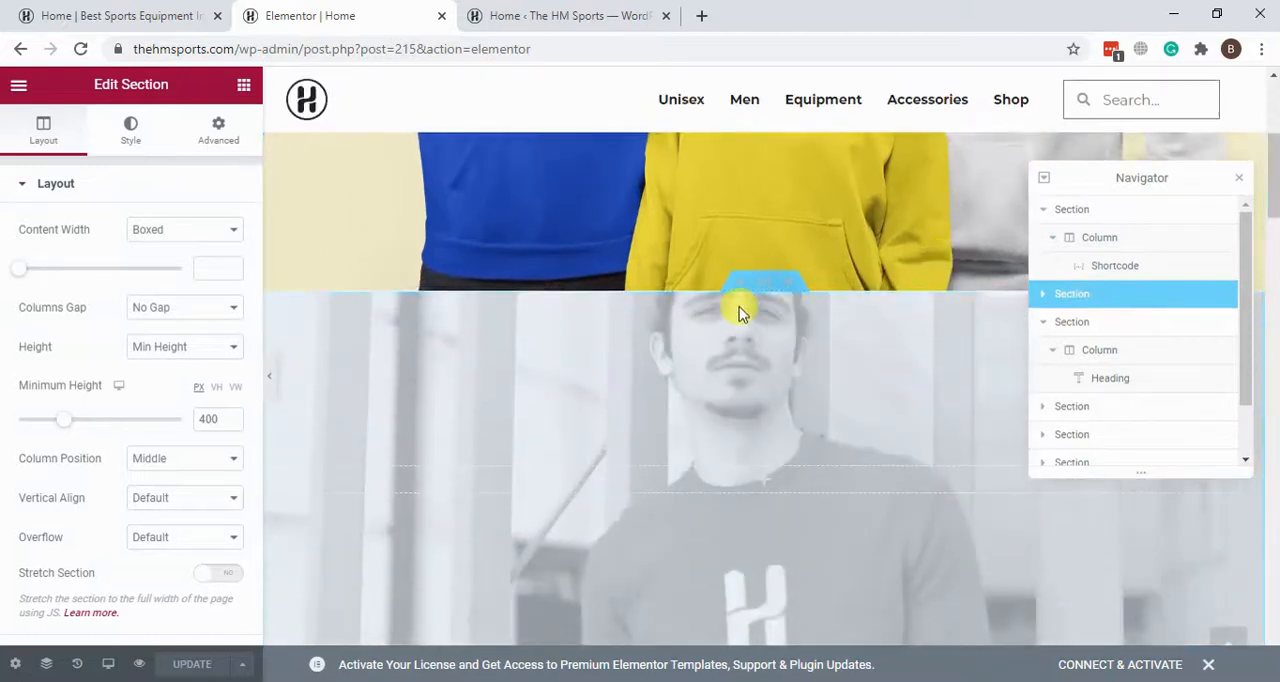
scroll(740, 313, down, 5)
scroll(735, 230, down, 2)
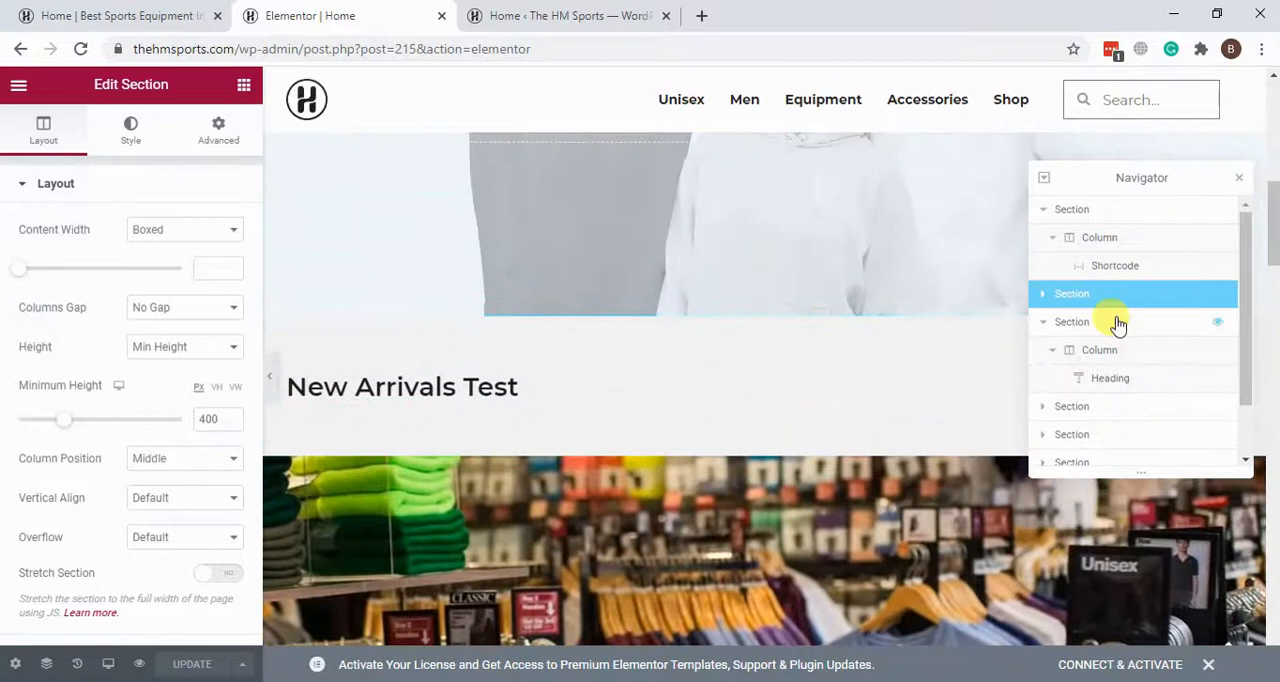
Step: Select the third section's Heading in the Navigator, change its title back to "New Arrivals" and update the page
click(1080, 322)
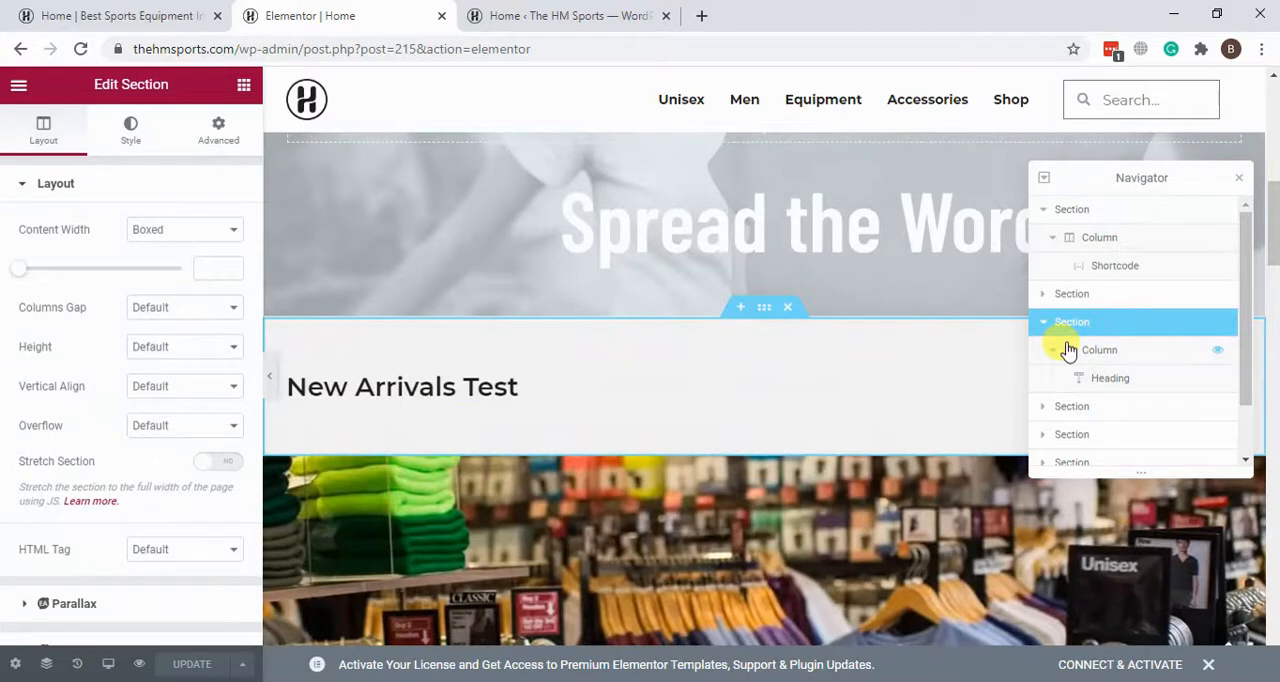
click(1123, 385)
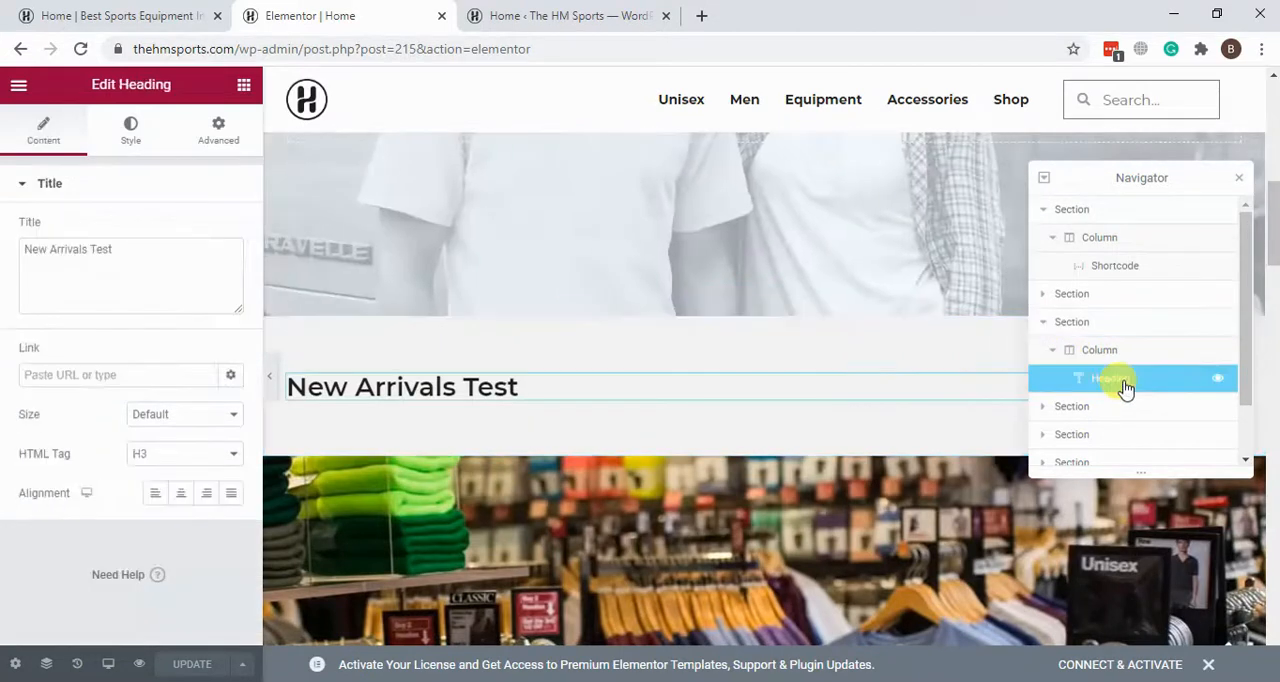
drag(133, 260, 102, 260)
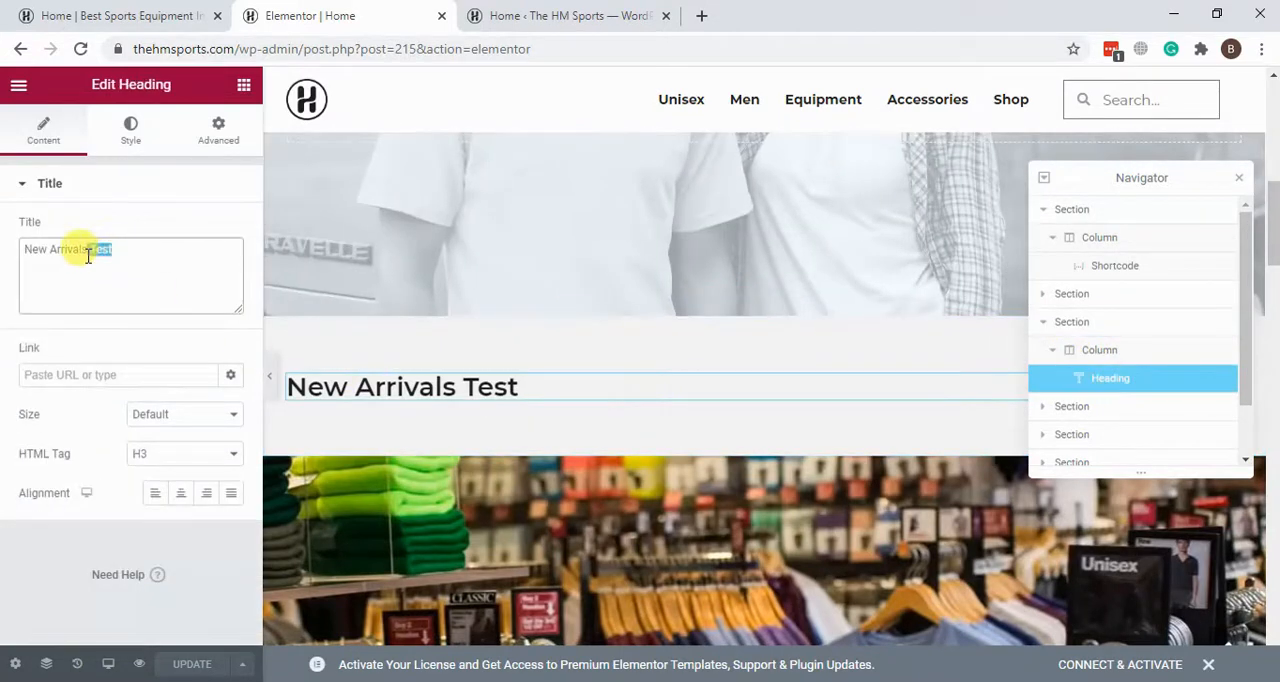
key(BackSpace)
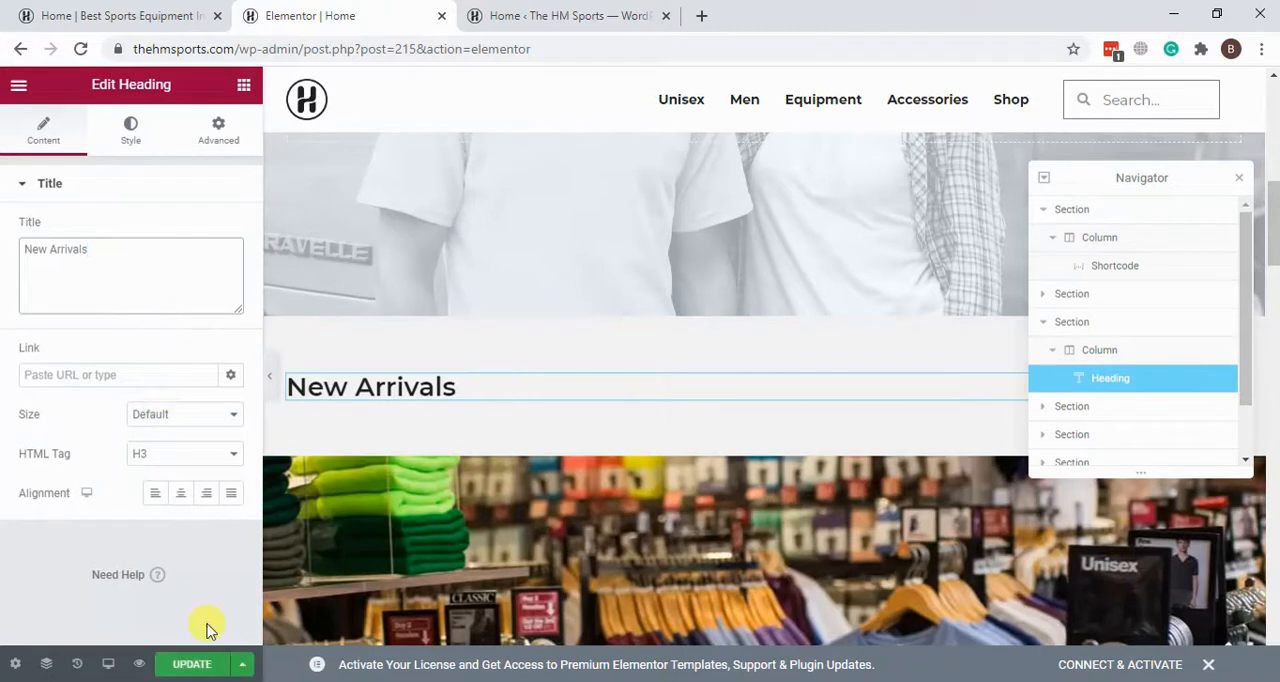
click(194, 665)
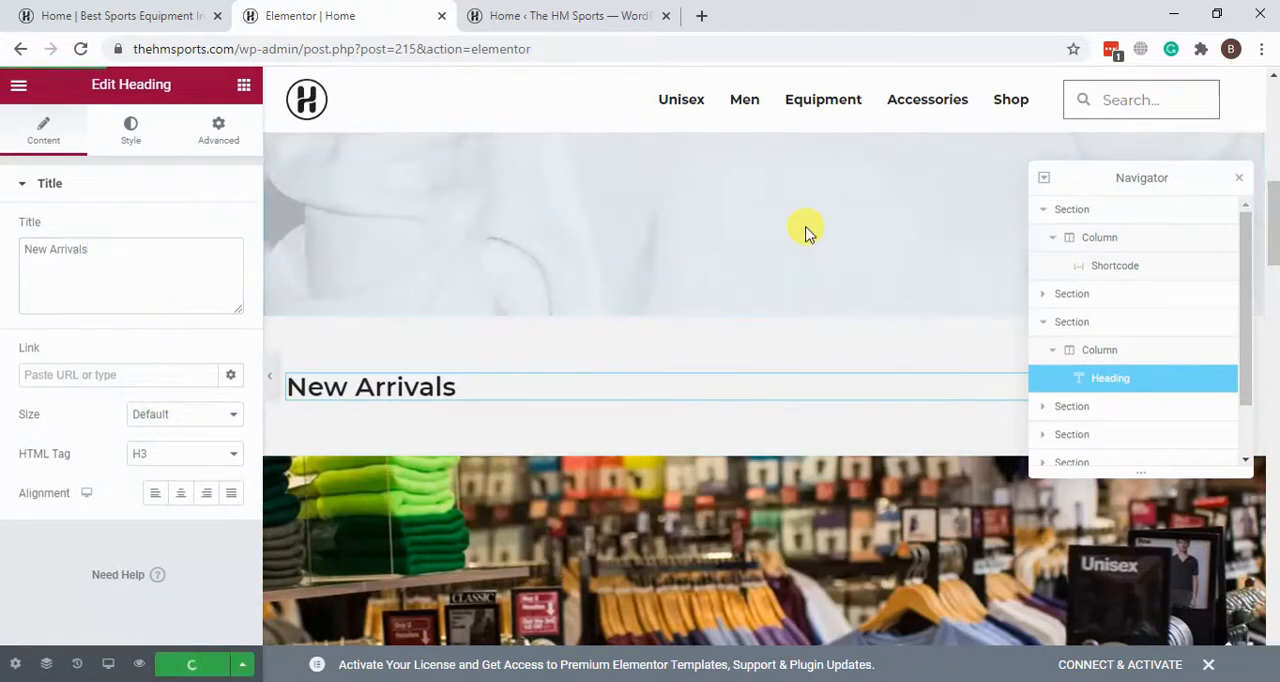
Step: Select the clothing-store photo section, try out different minimum heights and set the value to 600 px
scroll(808, 232, down, 3)
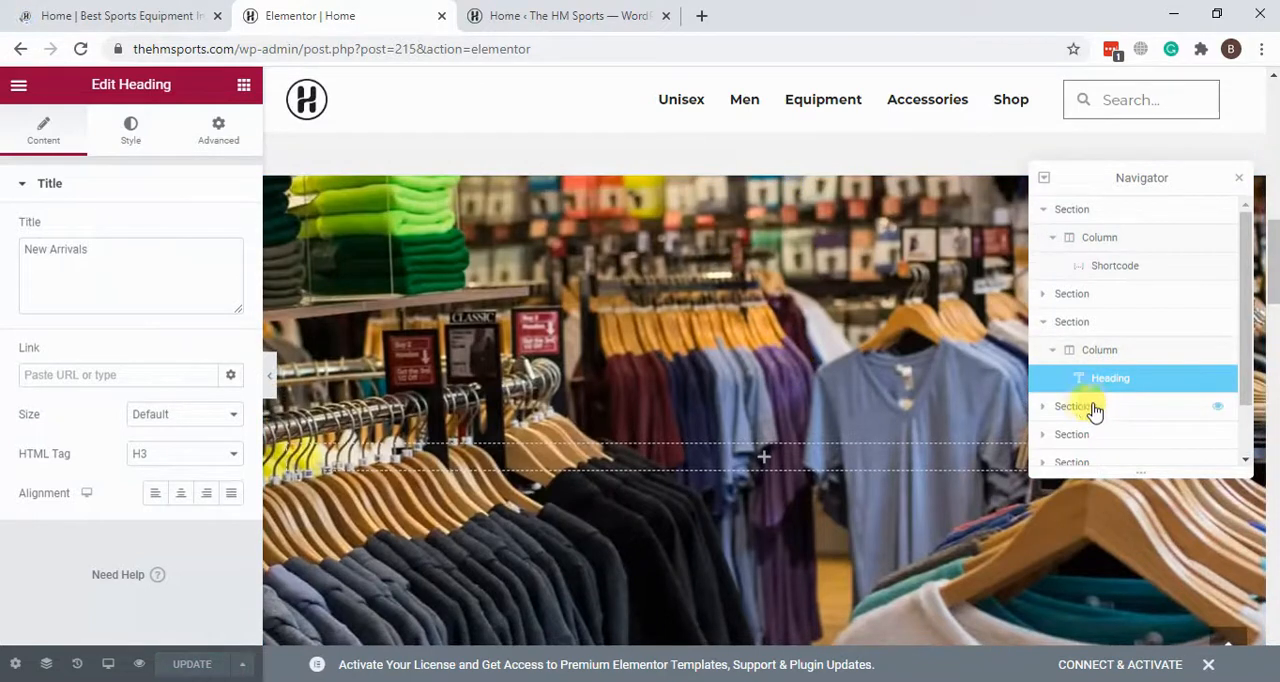
click(1100, 410)
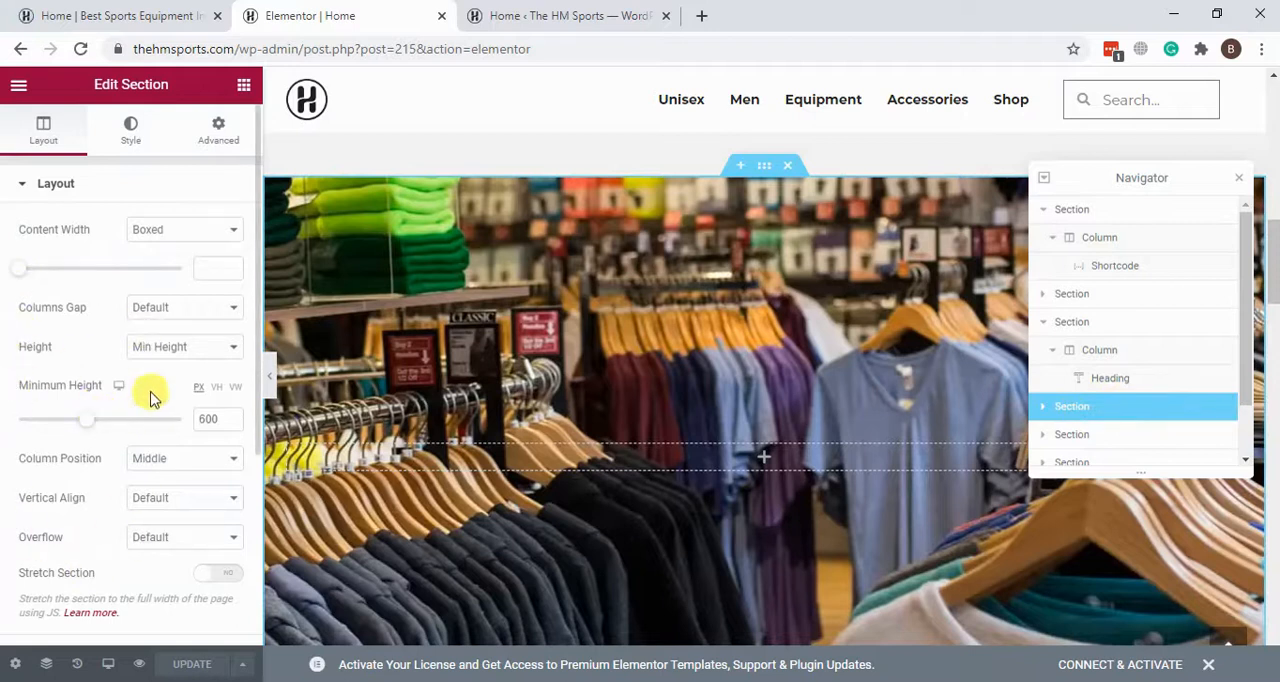
drag(90, 425, 196, 442)
text(600)
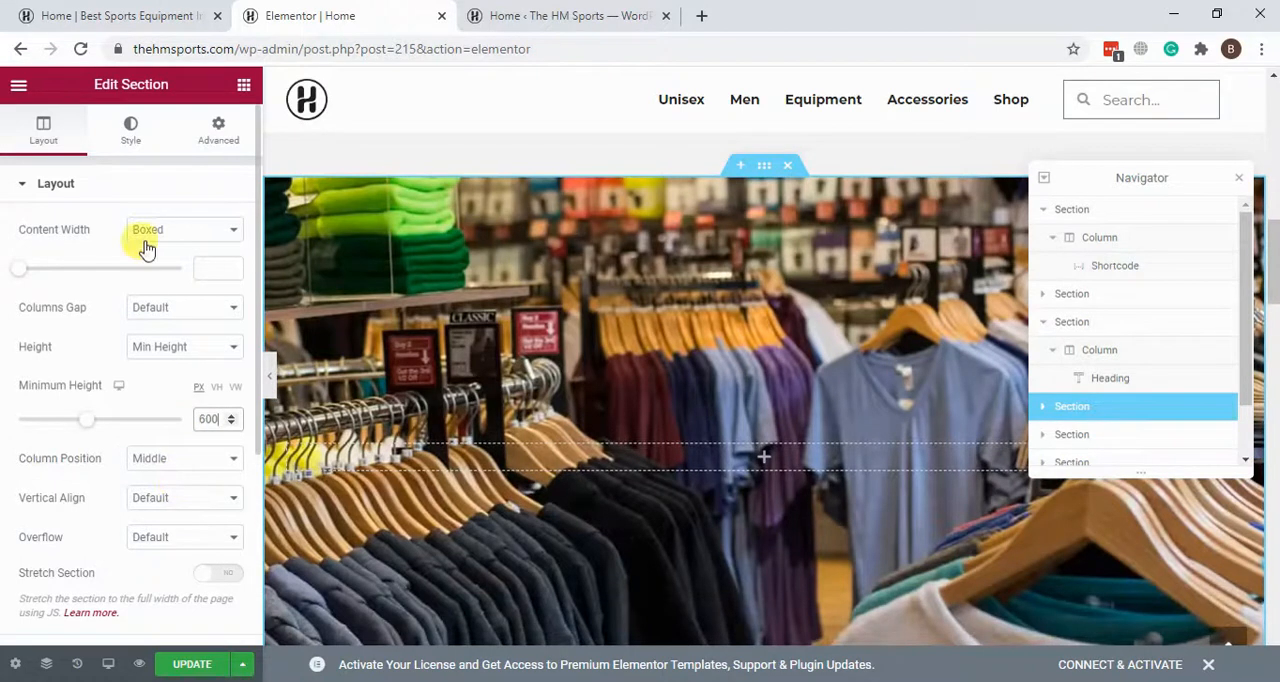
Step: Open the photo section's background style, browse the media library for its background image and close it without inserting anything
click(129, 147)
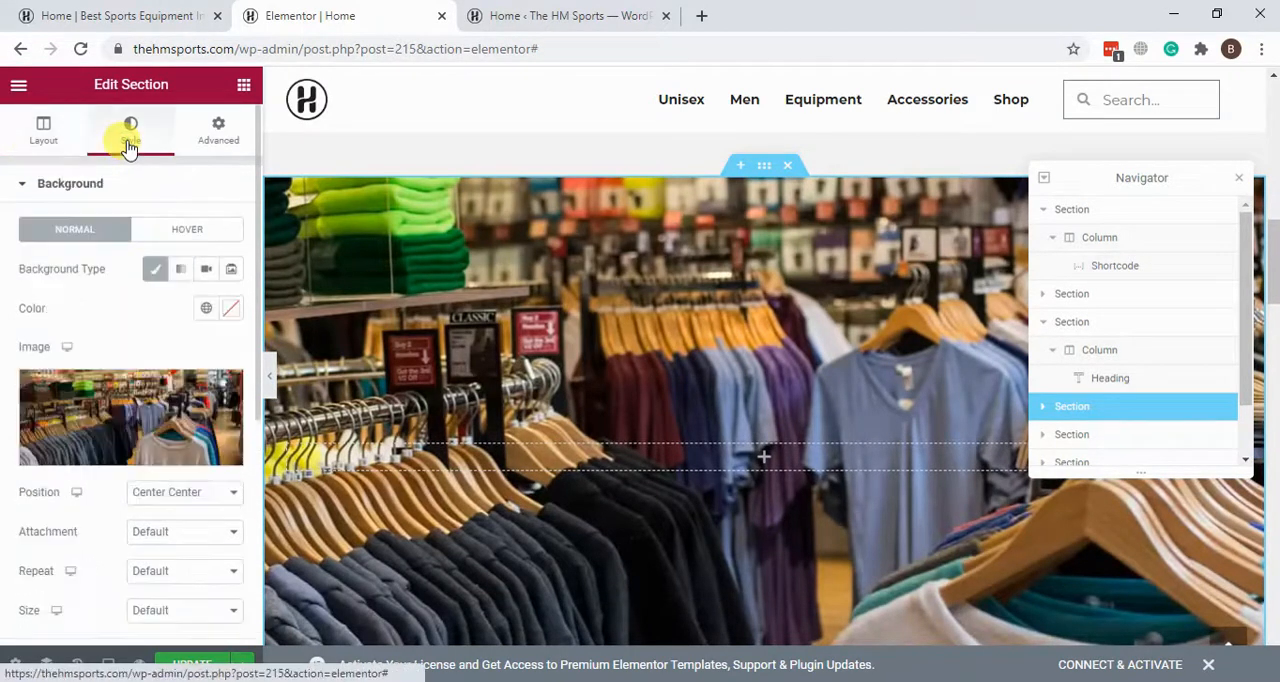
click(110, 393)
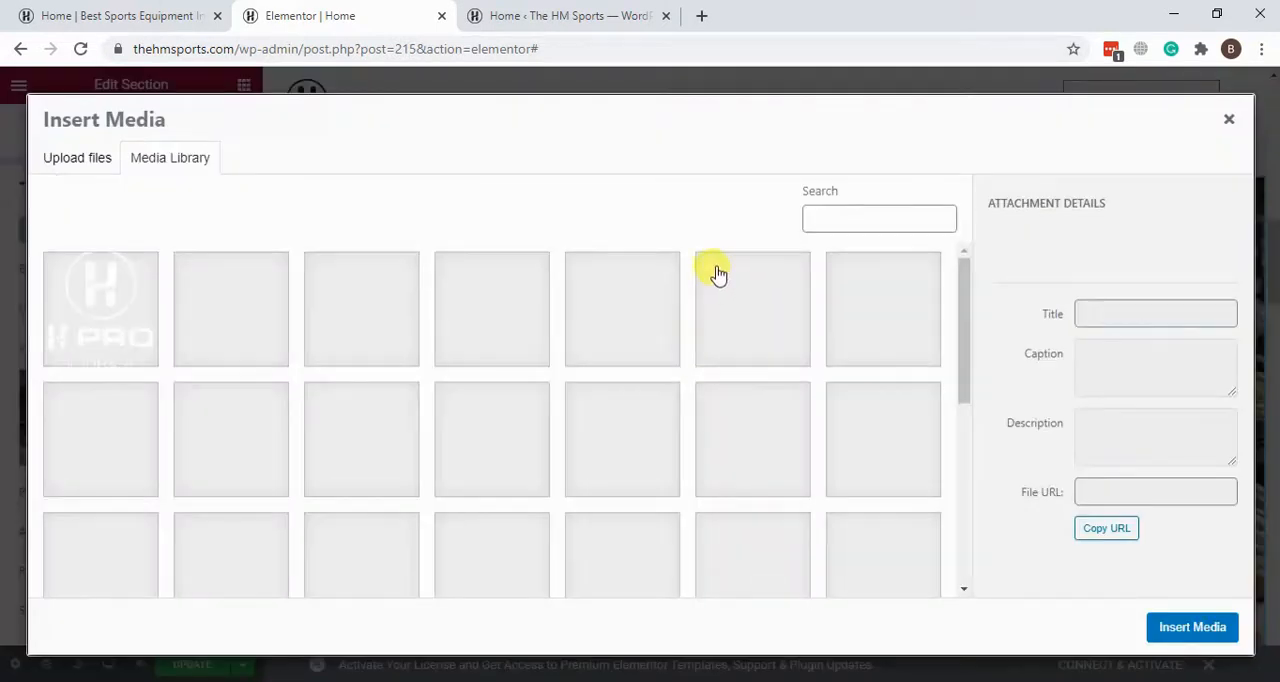
scroll(773, 357, down, 10)
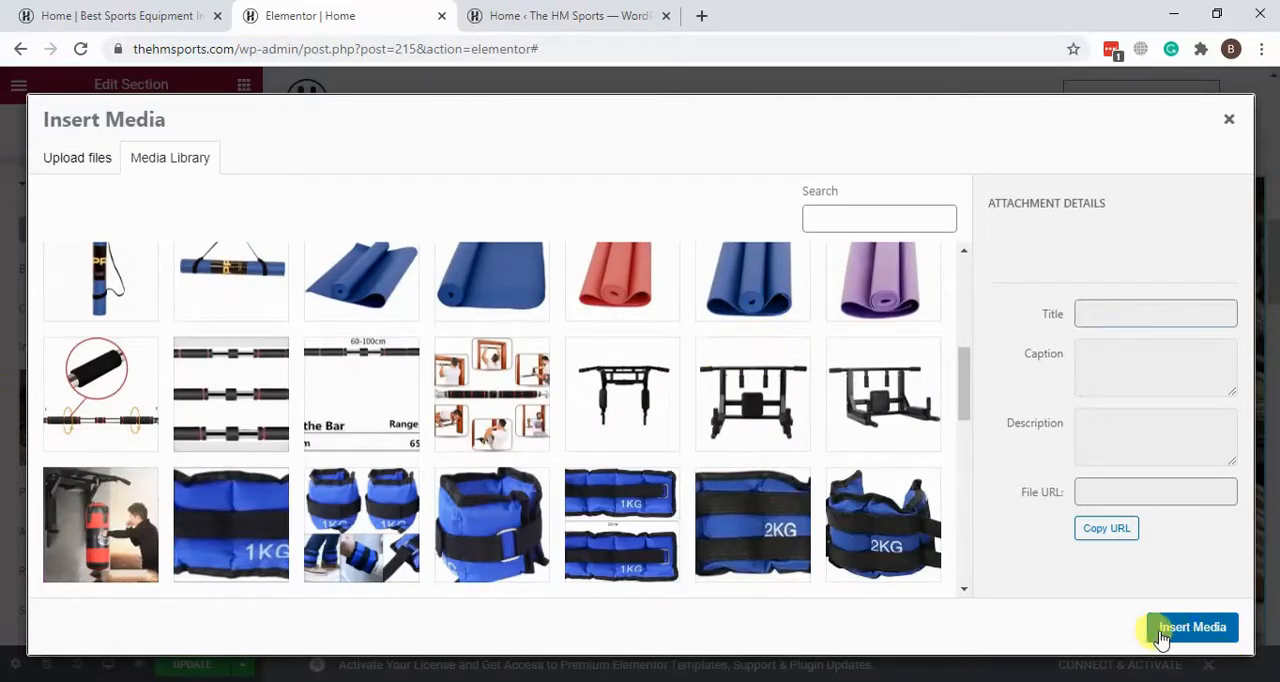
click(1229, 120)
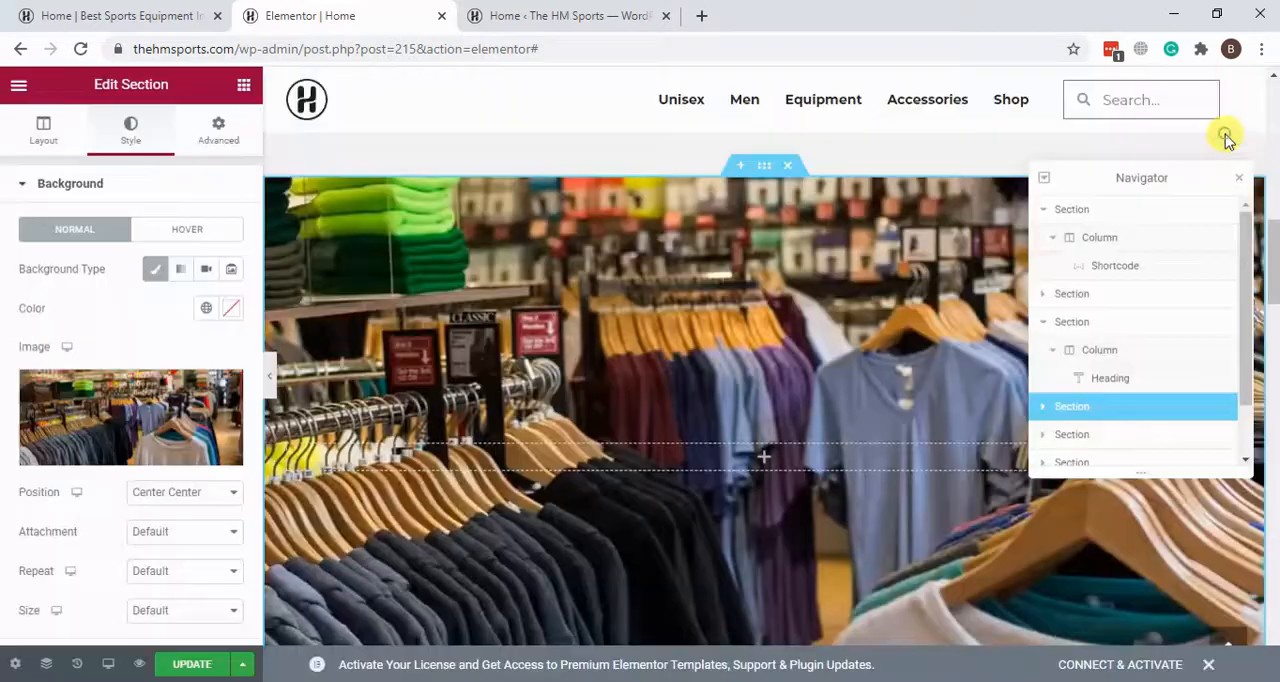
click(188, 669)
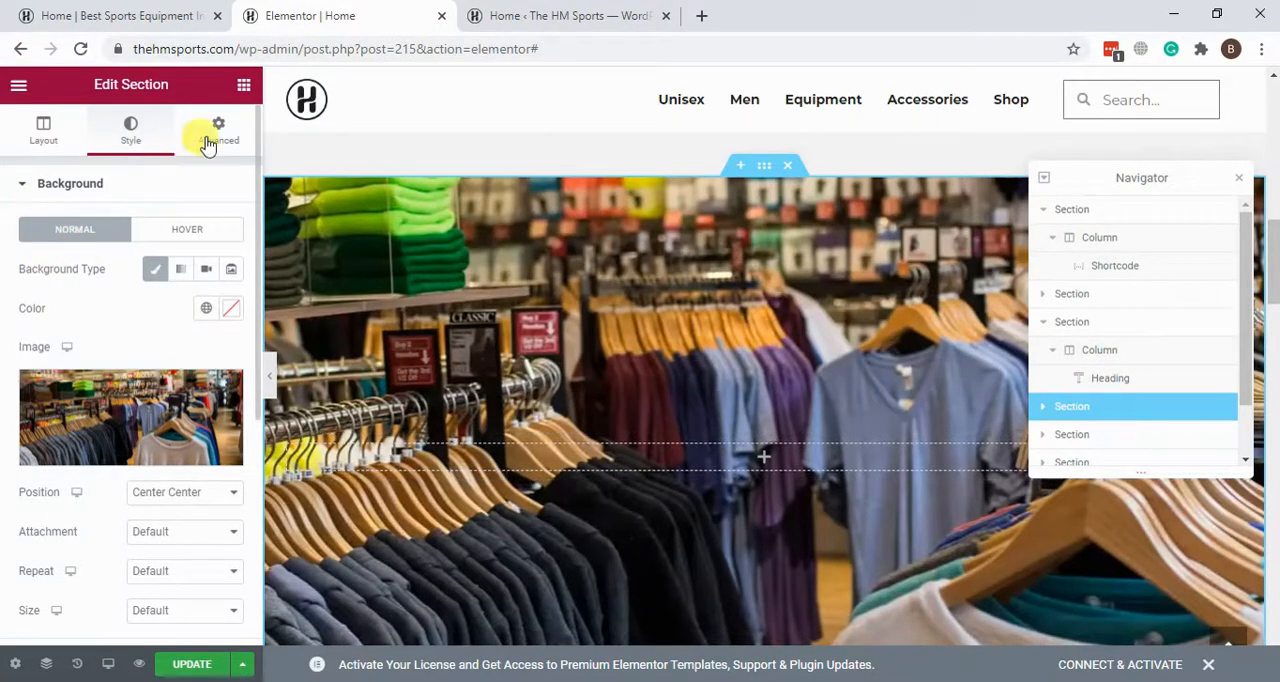
Step: Open the Elementor widget list and look through the available Basic and Pro elements
click(244, 90)
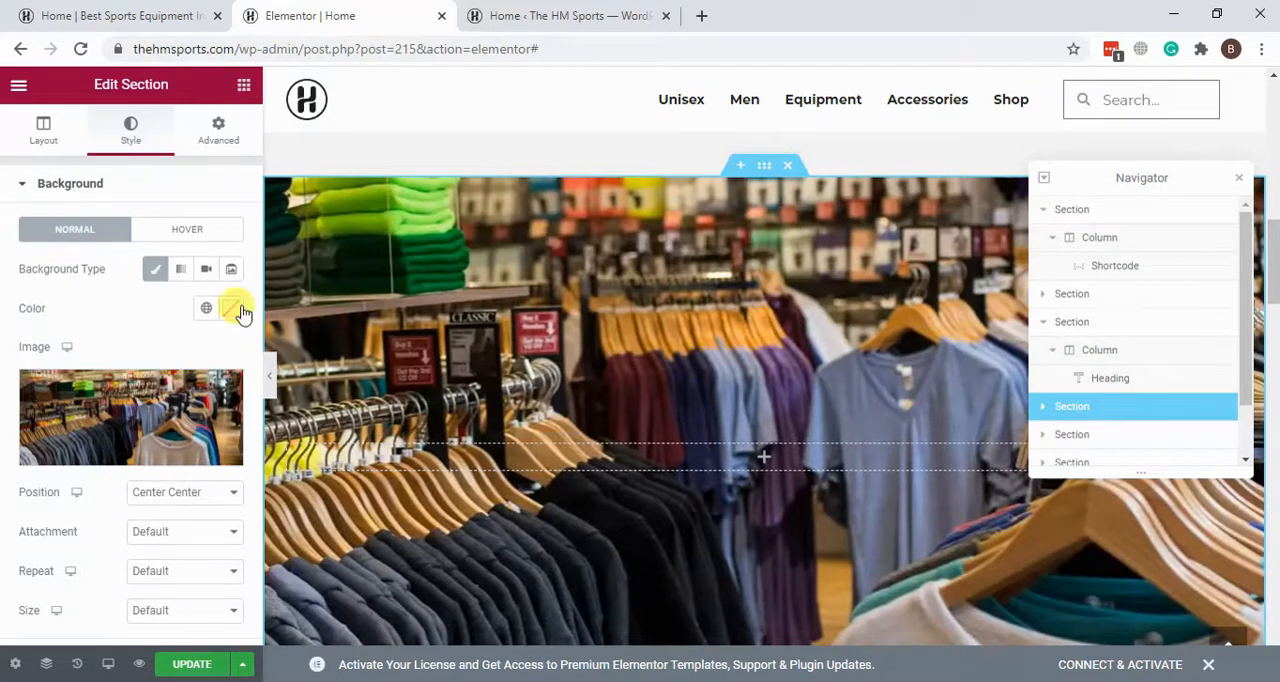
scroll(157, 348, down, 10)
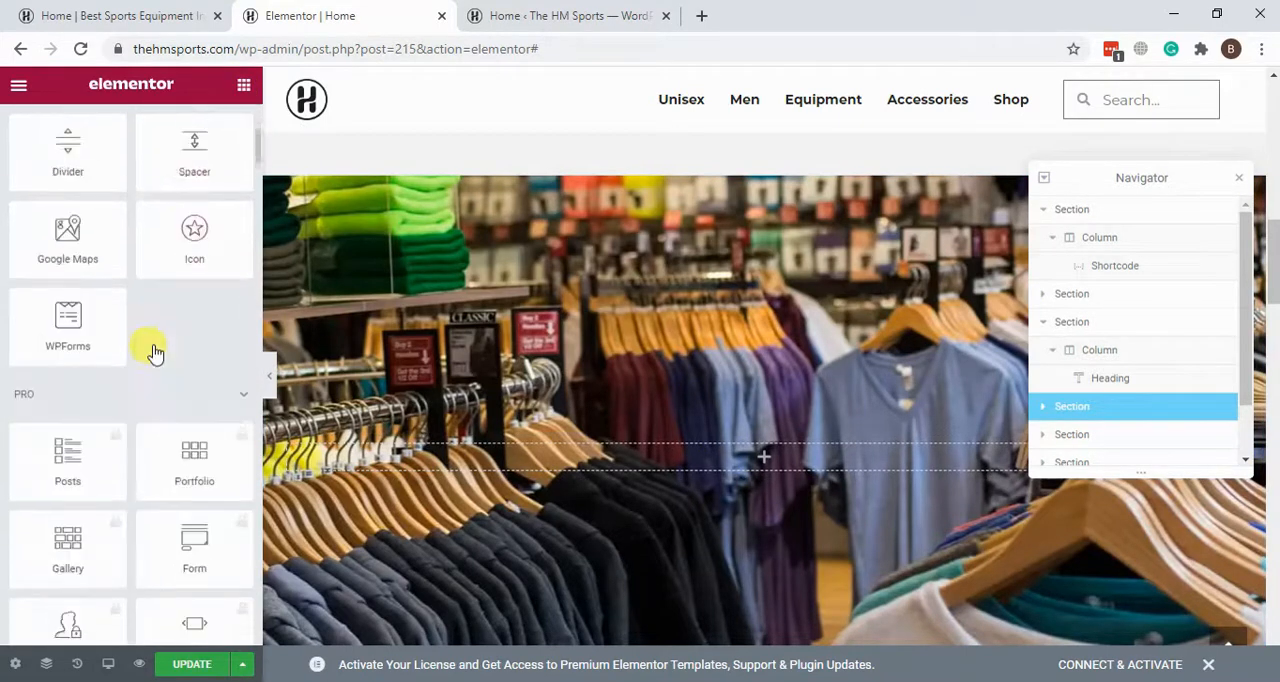
scroll(149, 366, up, 8)
scroll(146, 359, up, 3)
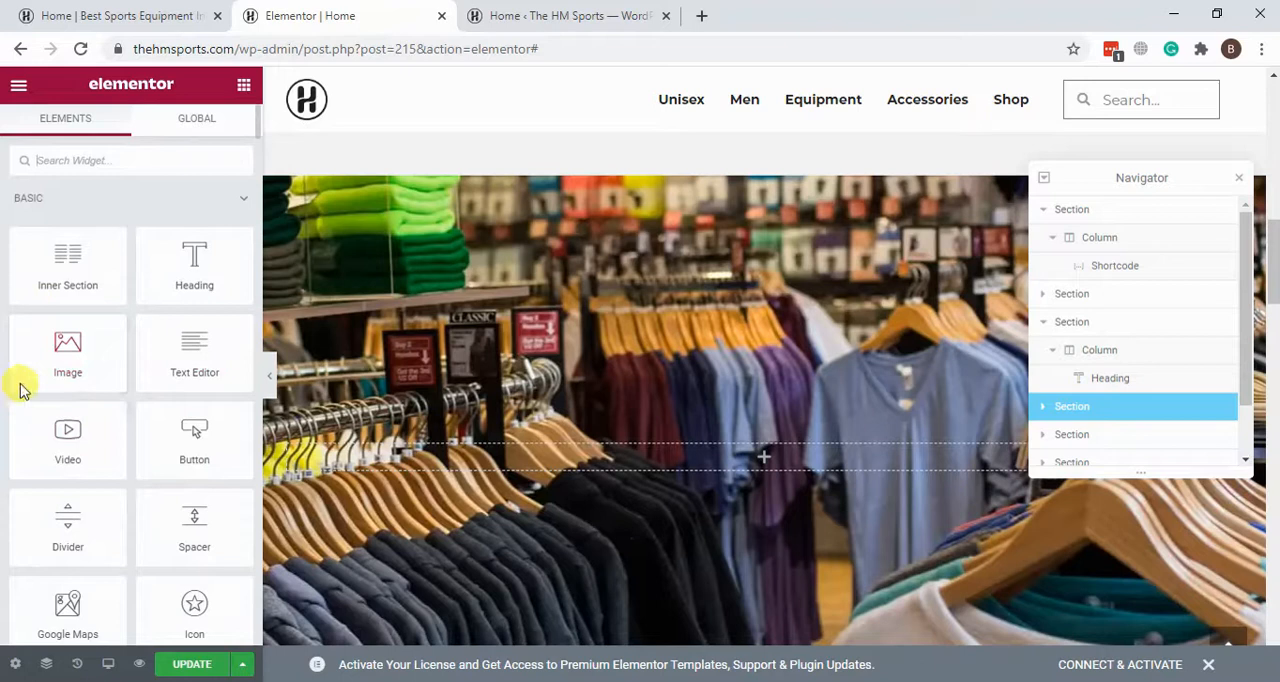
Step: Add an Image widget to the clothing-store photo section and insert ab-stand.jpg from the media library
drag(53, 343, 724, 463)
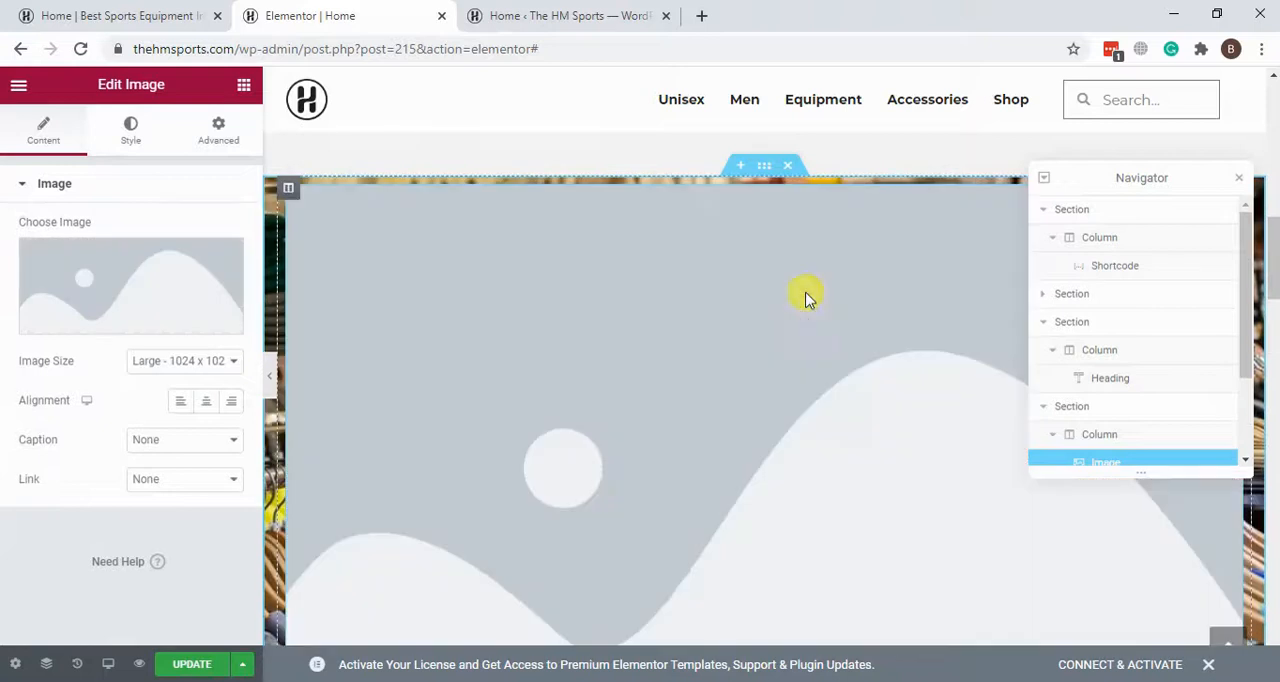
click(114, 280)
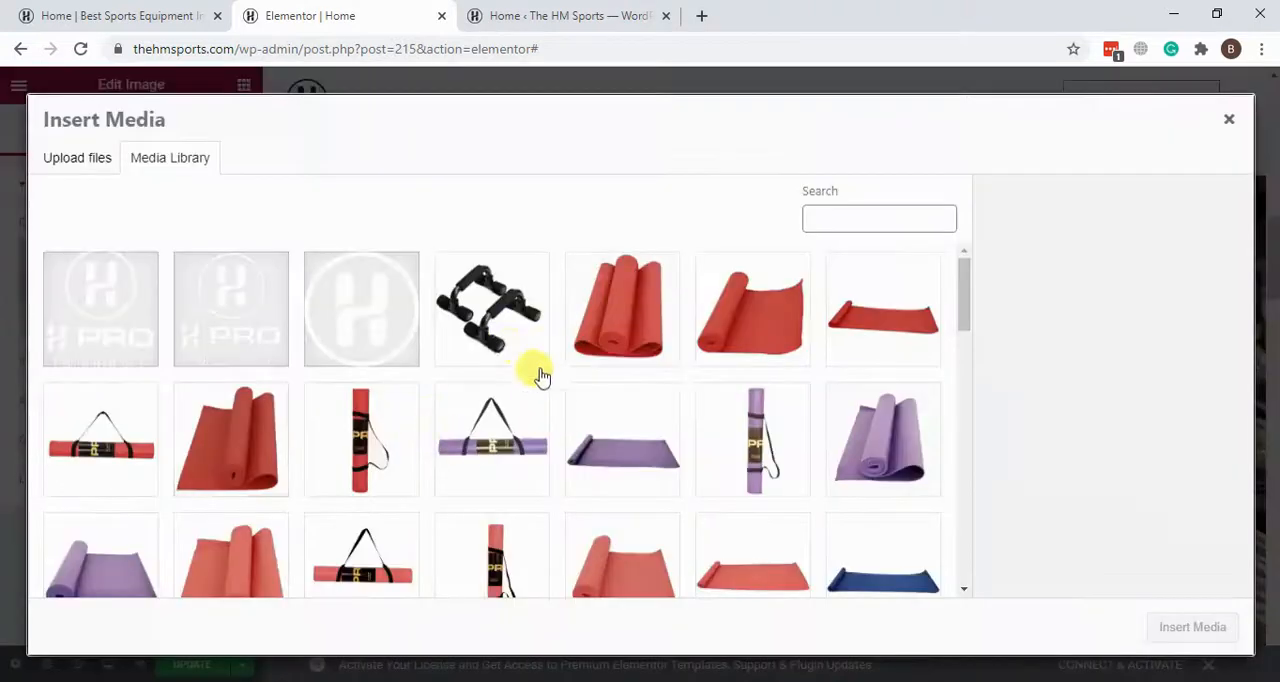
click(1211, 628)
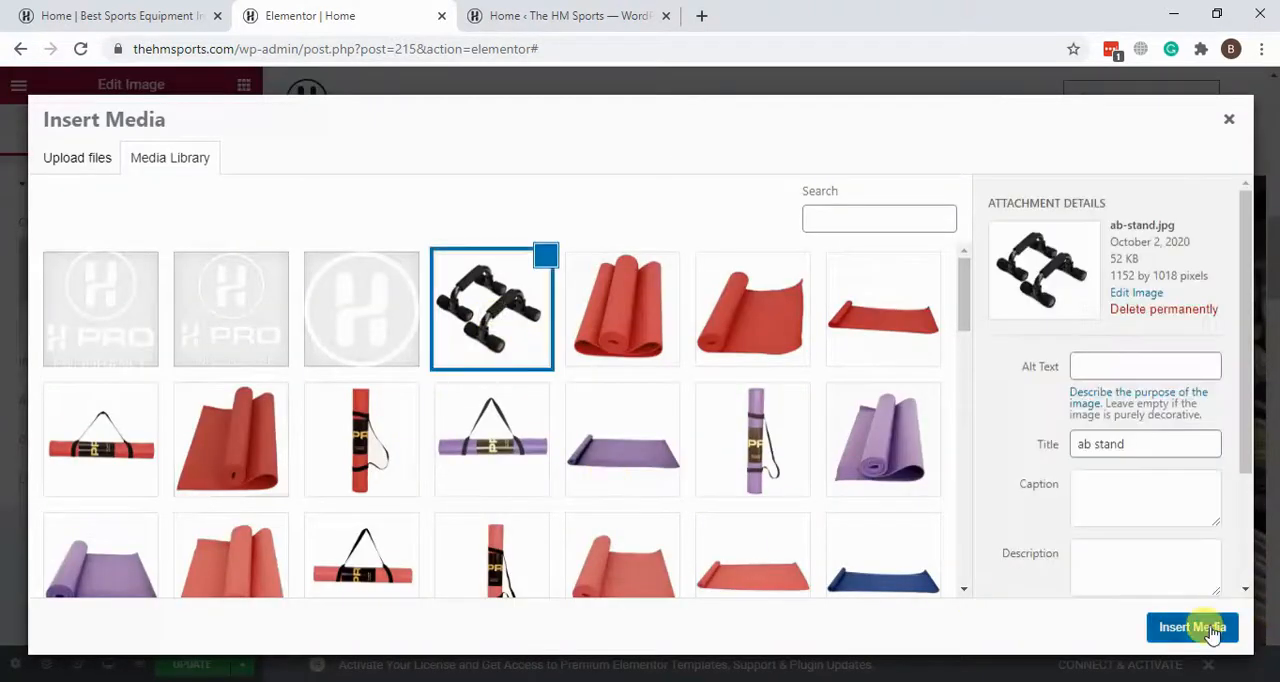
scroll(549, 385, down, 4)
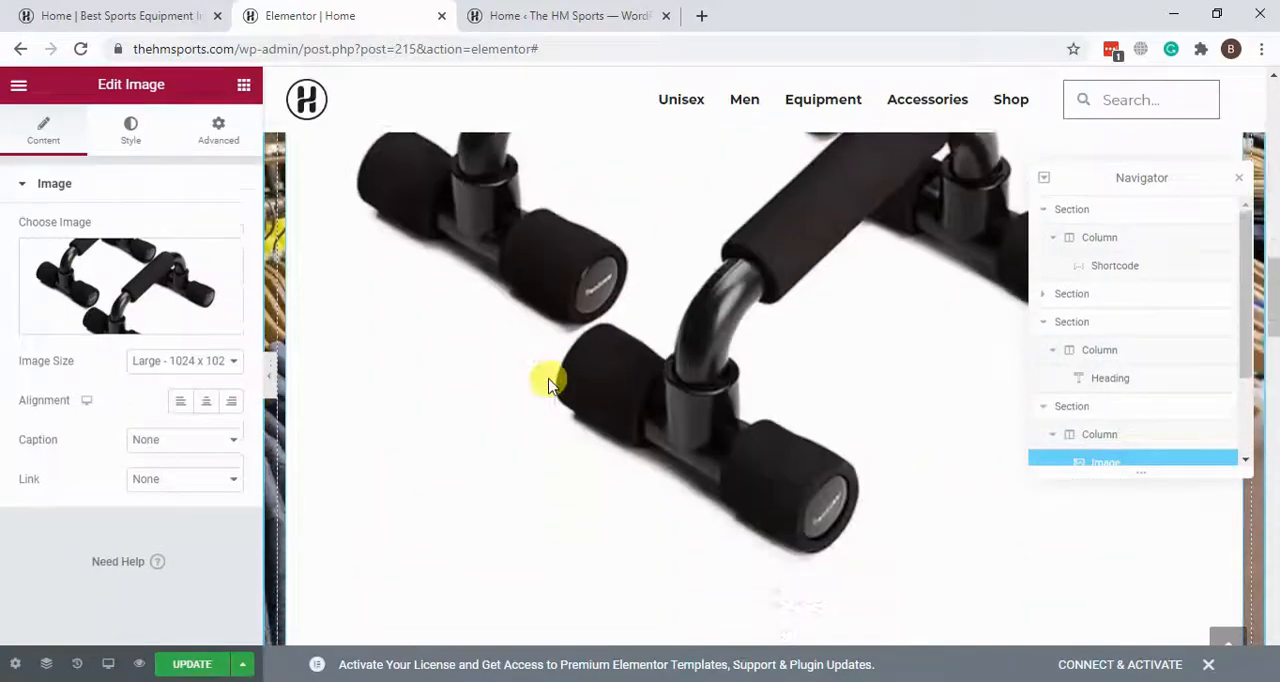
scroll(549, 385, up, 5)
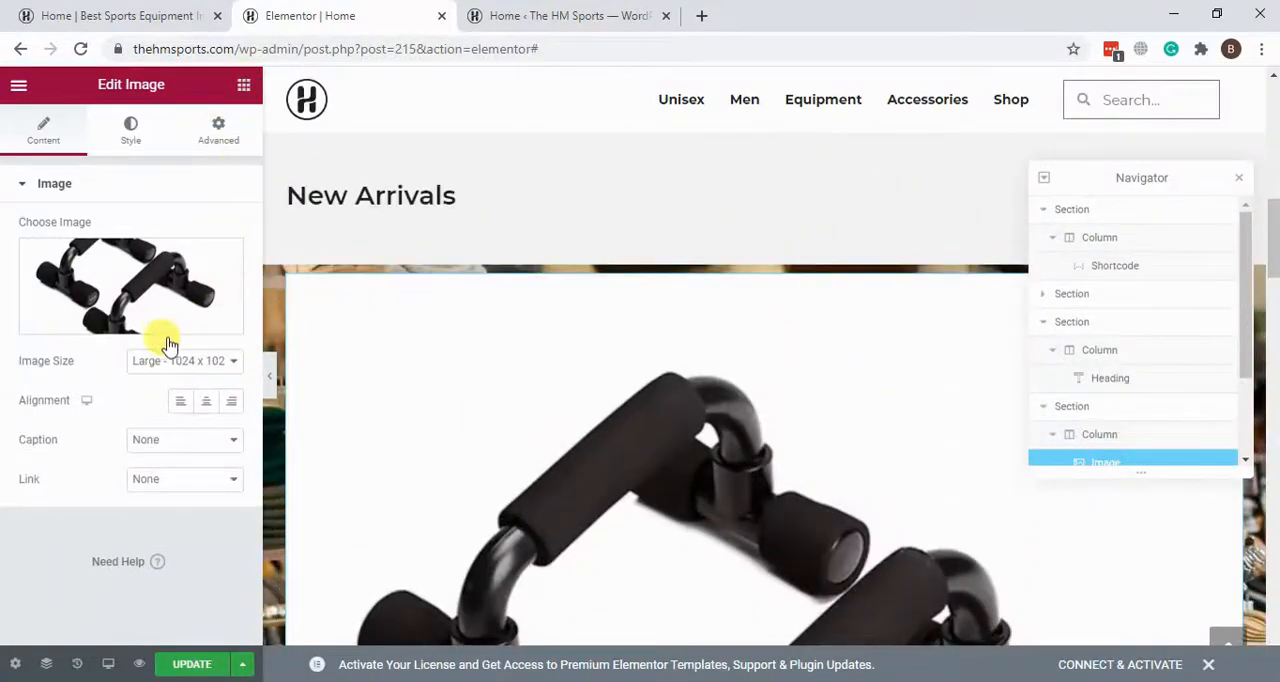
Step: Add a Heading widget above the ab-stand image in the clothing-store photo section
key(Delete)
key(ctrl+z)
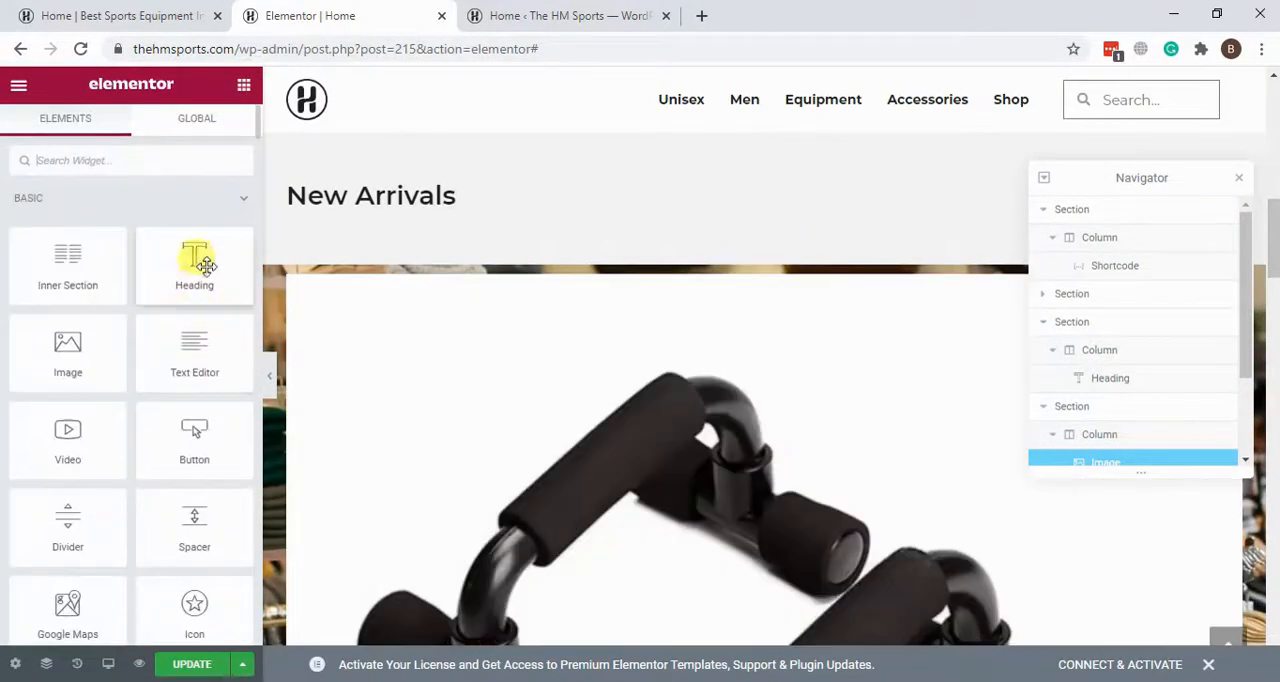
drag(225, 290, 590, 280)
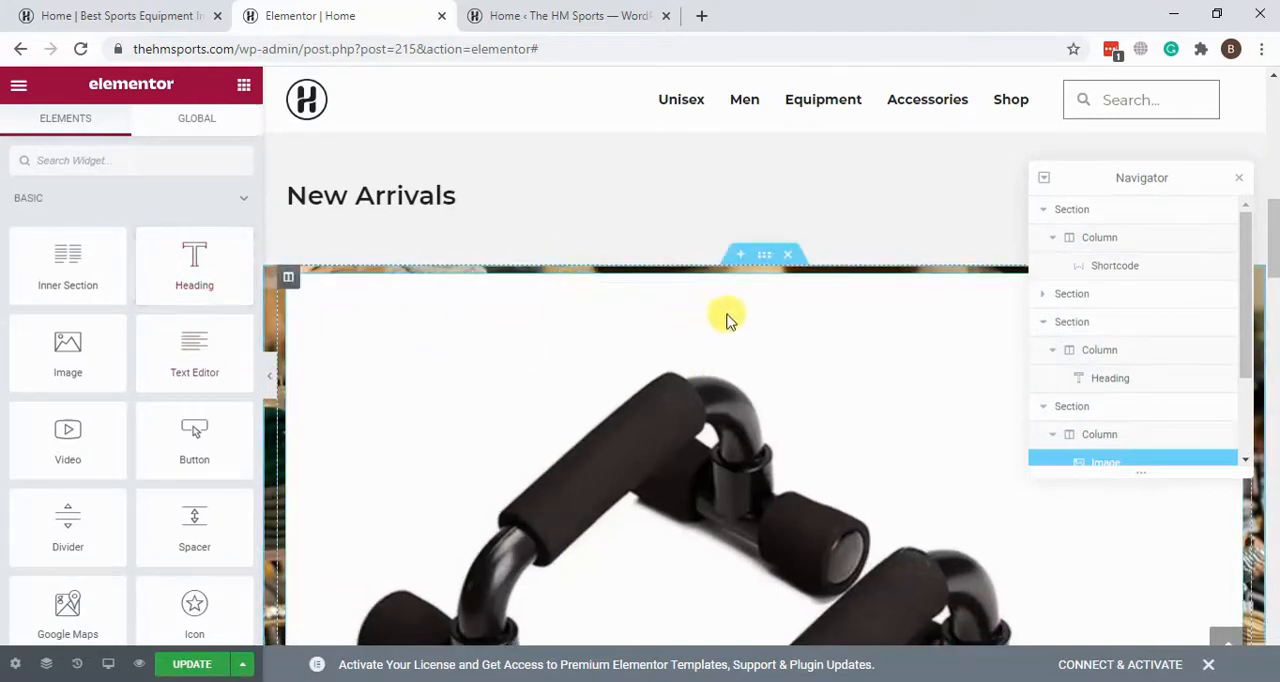
scroll(870, 335, up, 5)
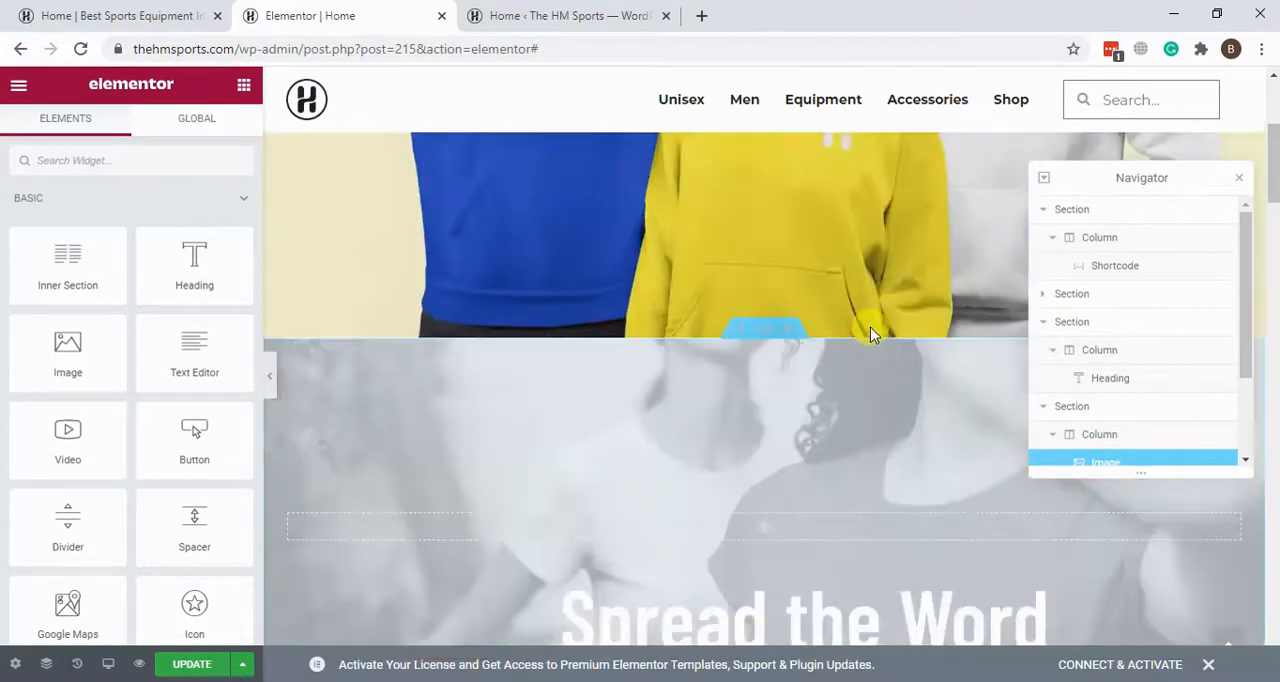
scroll(869, 280, up, 2)
scroll(869, 232, down, 10)
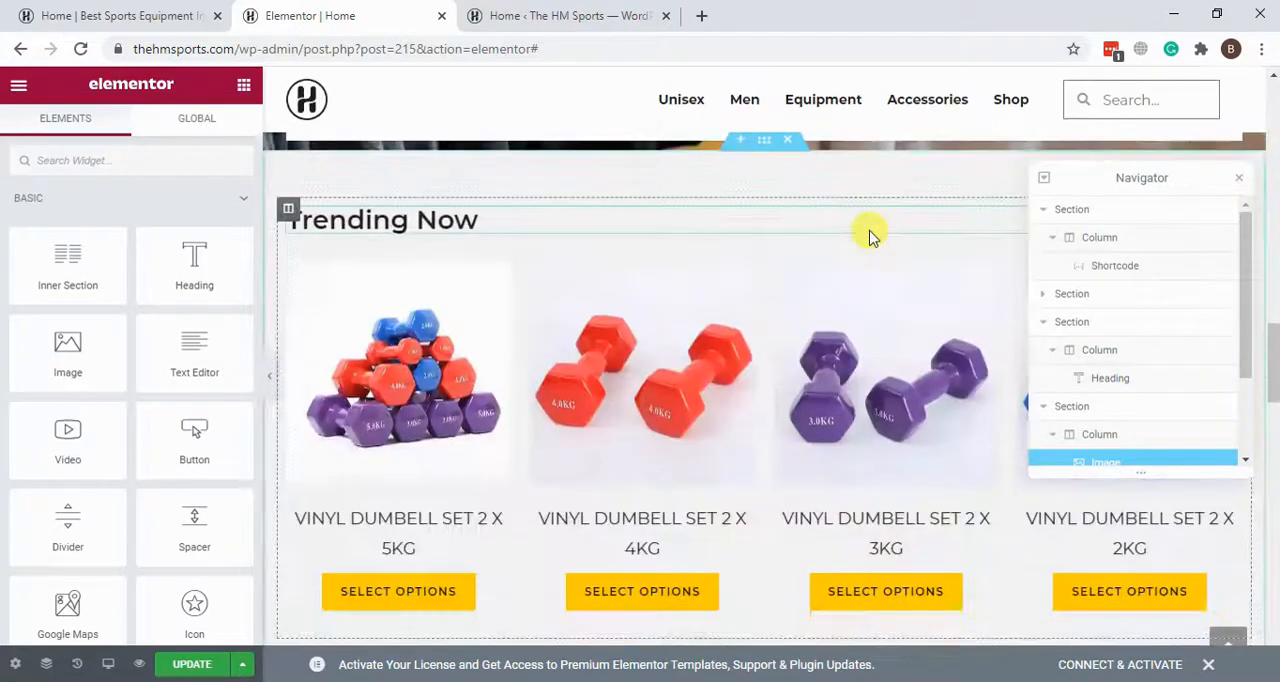
scroll(869, 237, up, 5)
drag(188, 253, 630, 405)
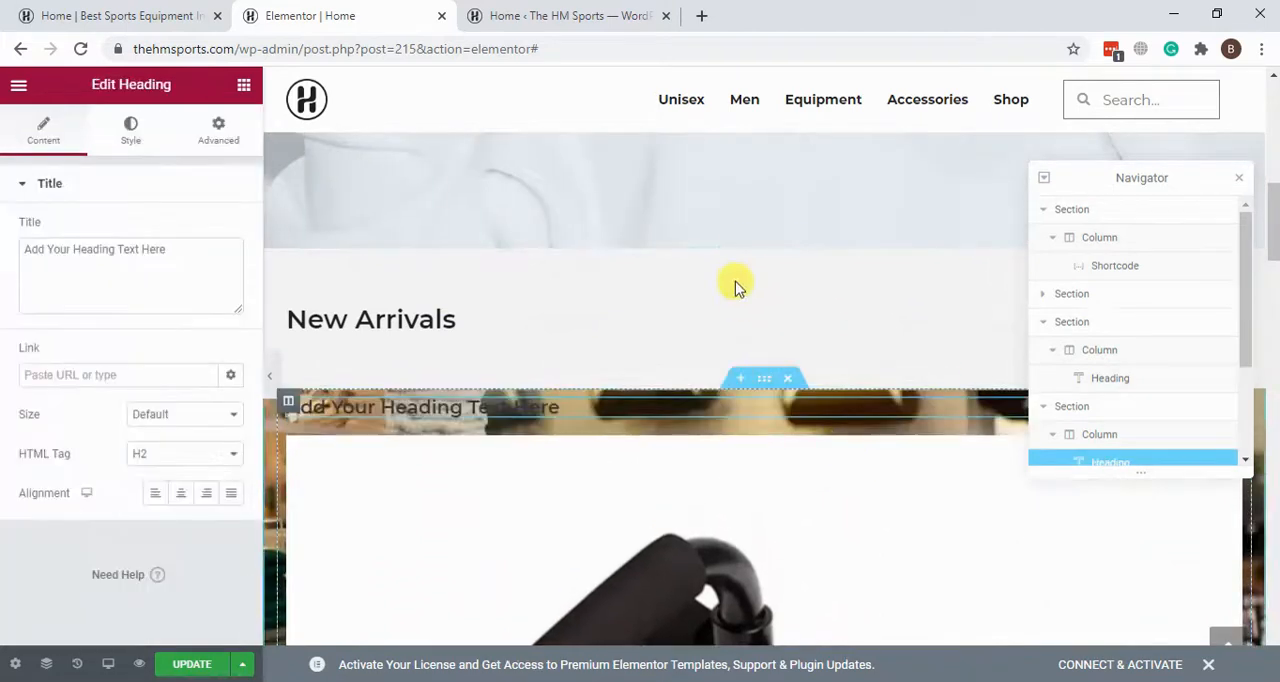
Step: Replace the new heading's title with "Add any text"
scroll(700, 300, down, 1)
drag(140, 287, 22, 288)
drag(162, 256, 23, 277)
text(Add)
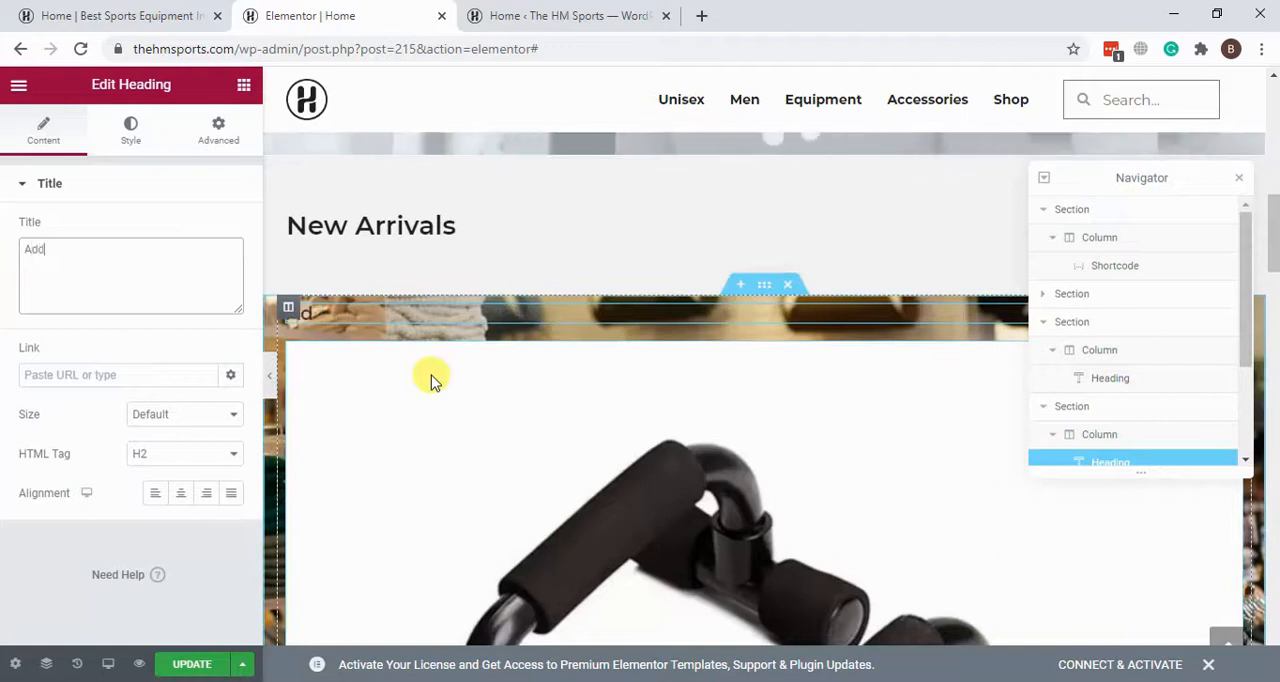
text( any text)
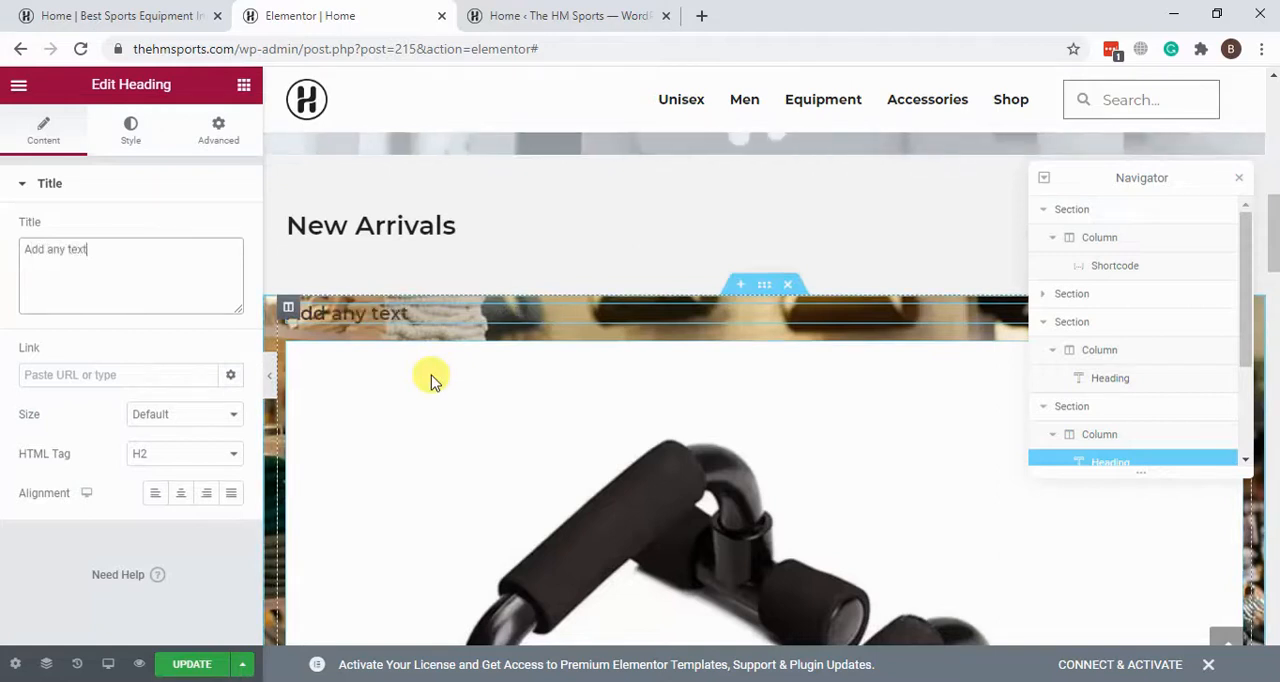
Step: Set the "Add any text" heading's font family to Verdana in its typography style
click(137, 141)
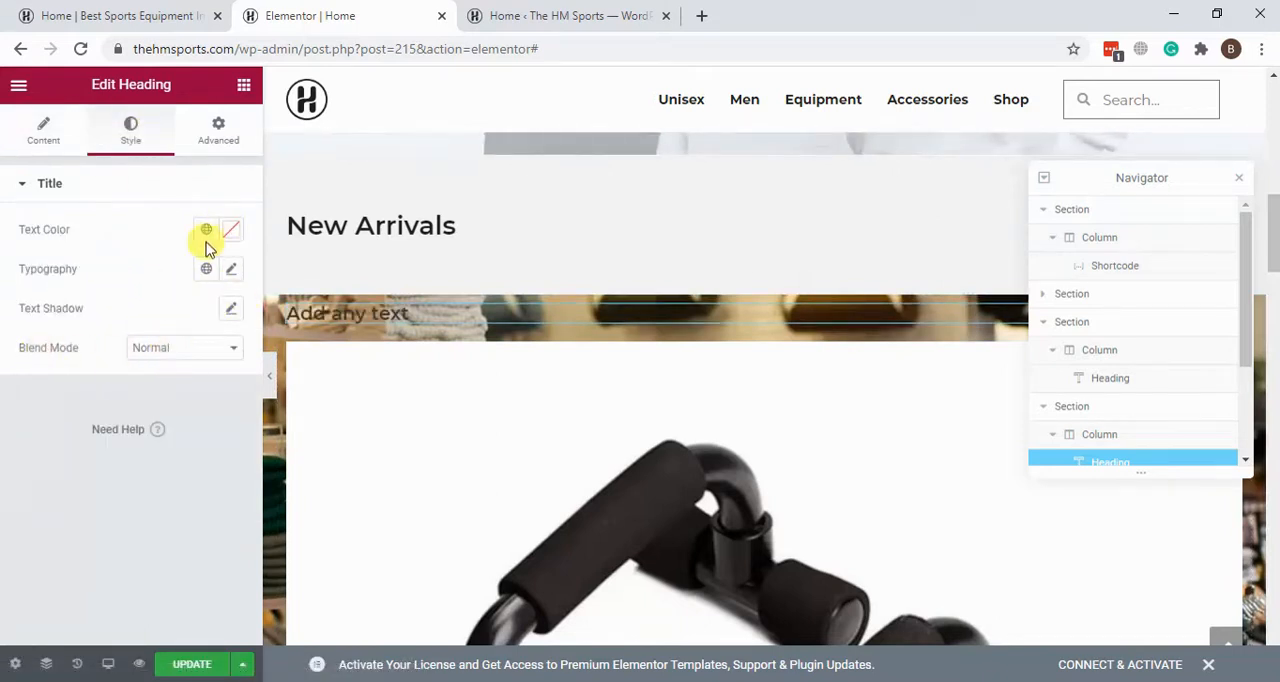
click(232, 272)
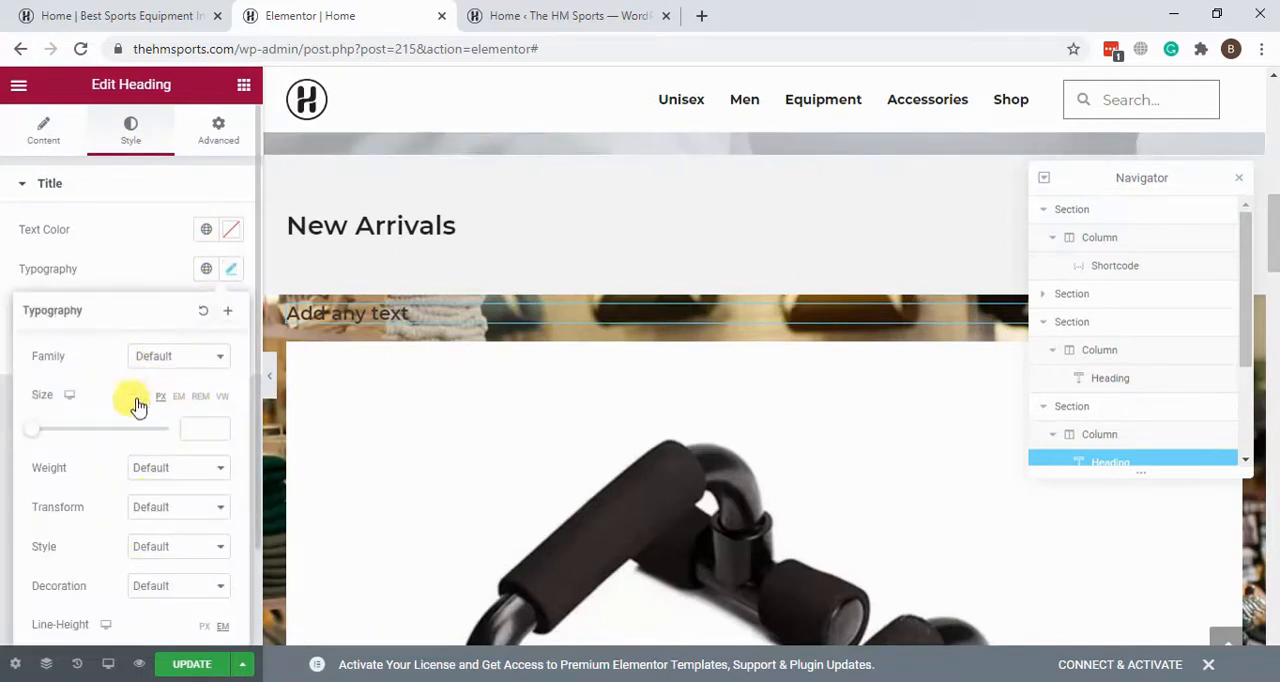
click(197, 366)
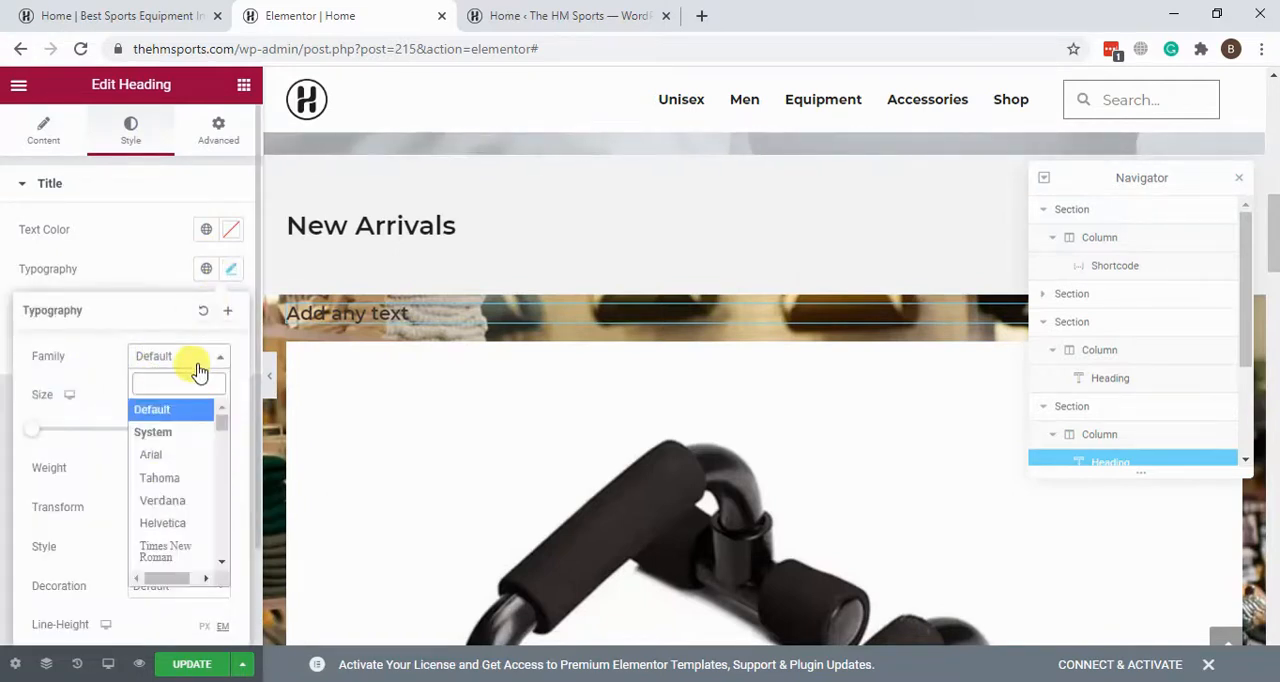
click(168, 500)
click(134, 280)
Step: Set the "Add any text" heading's text color to white, #FFFFFF
click(231, 229)
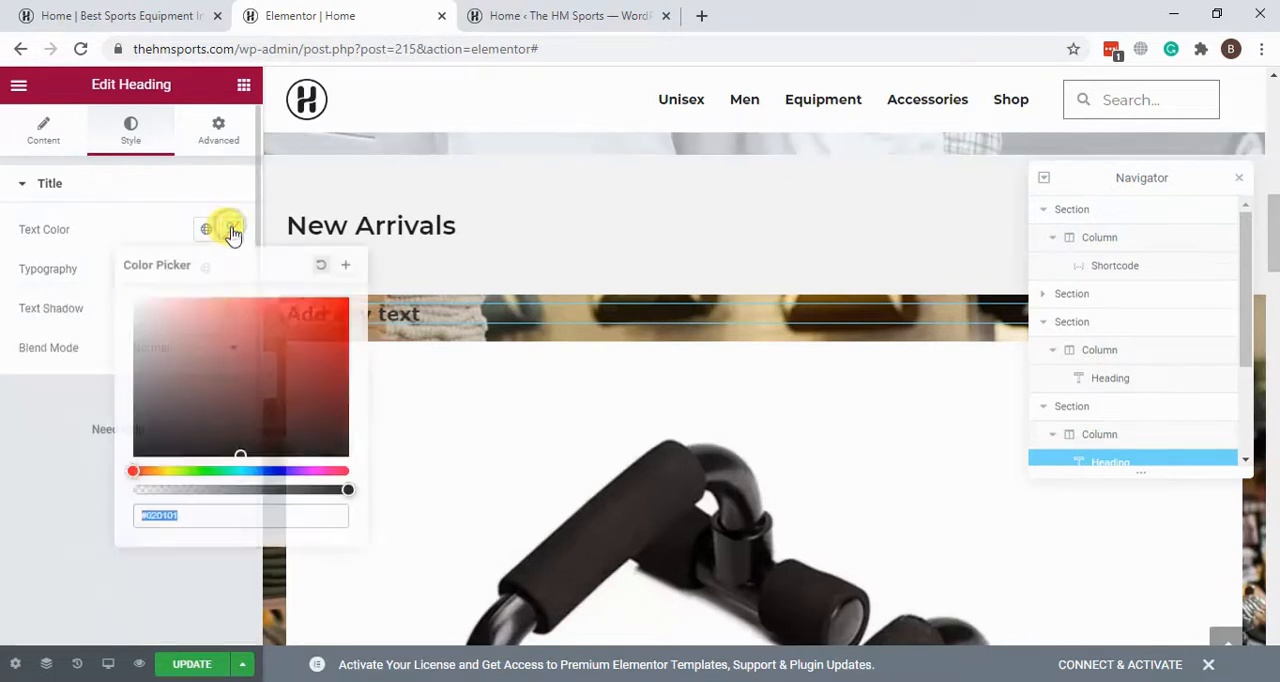
drag(145, 395, 120, 308)
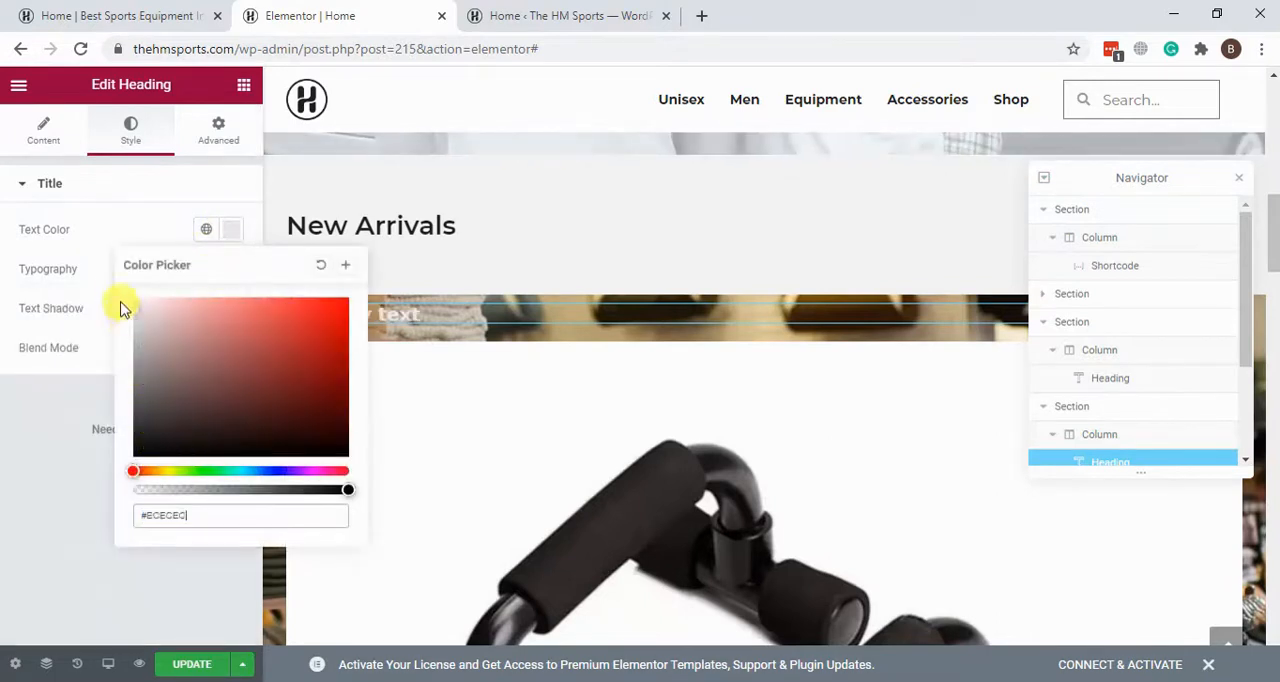
click(104, 205)
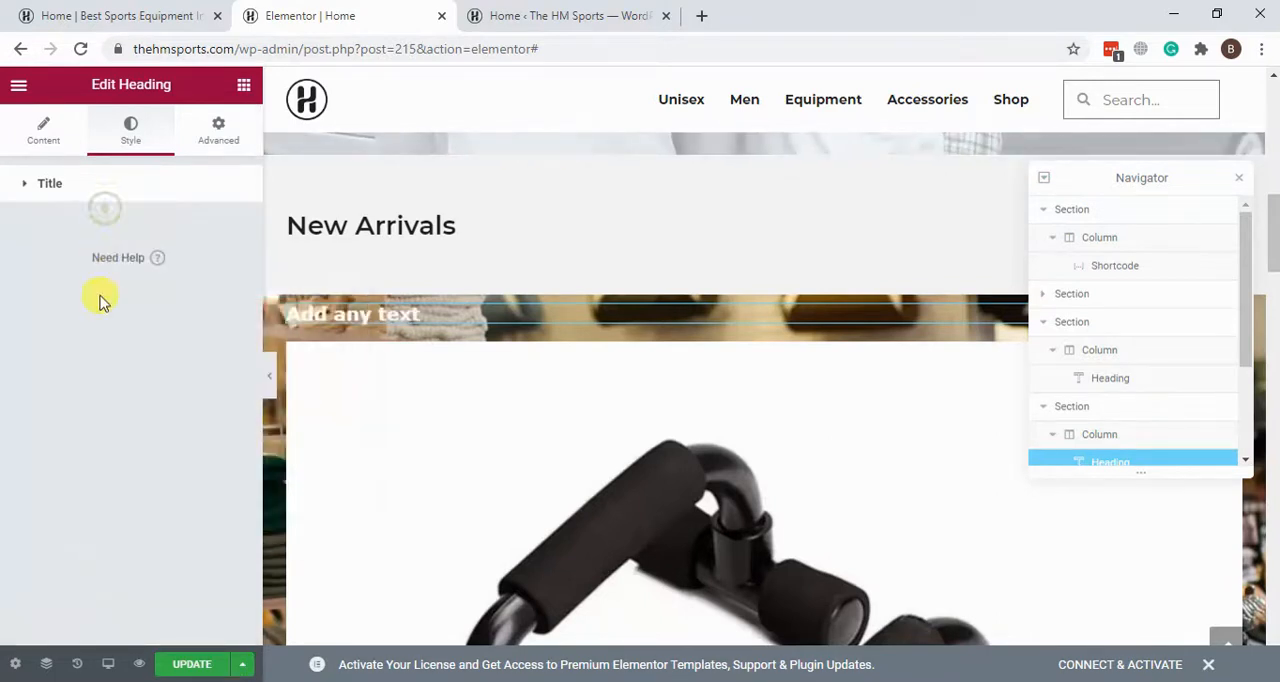
click(145, 193)
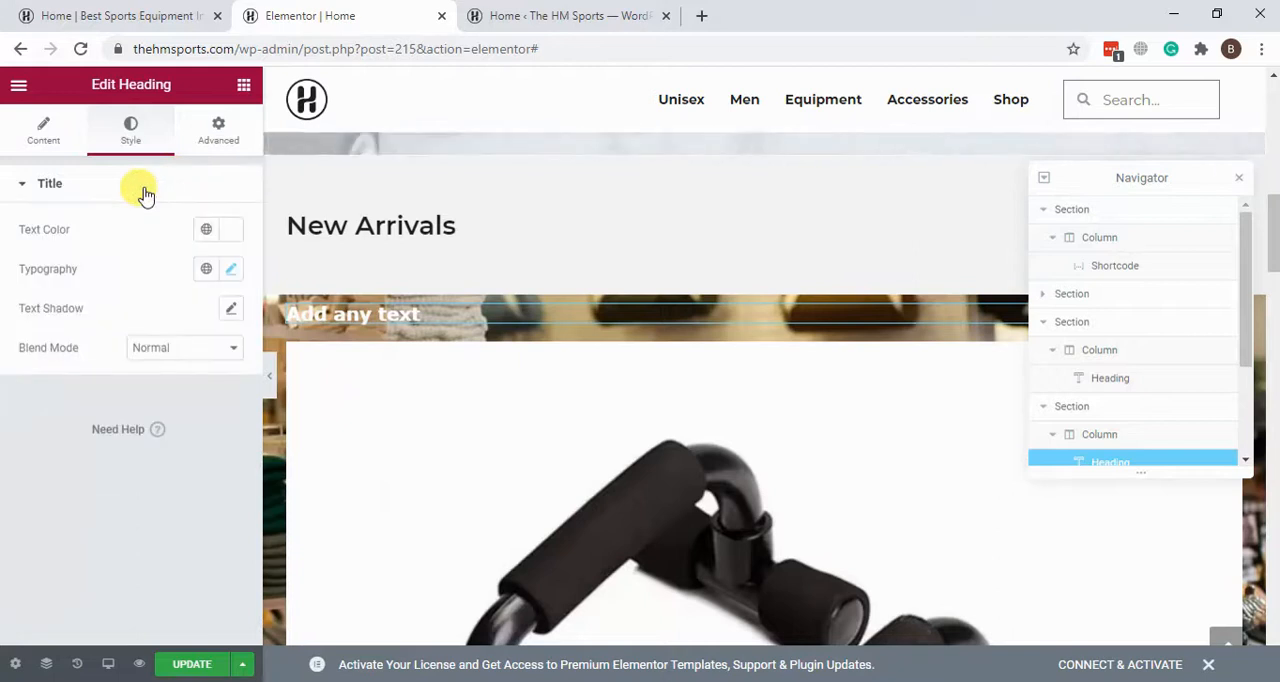
Step: Set the "Add any text" heading's font size to 58 px
click(232, 270)
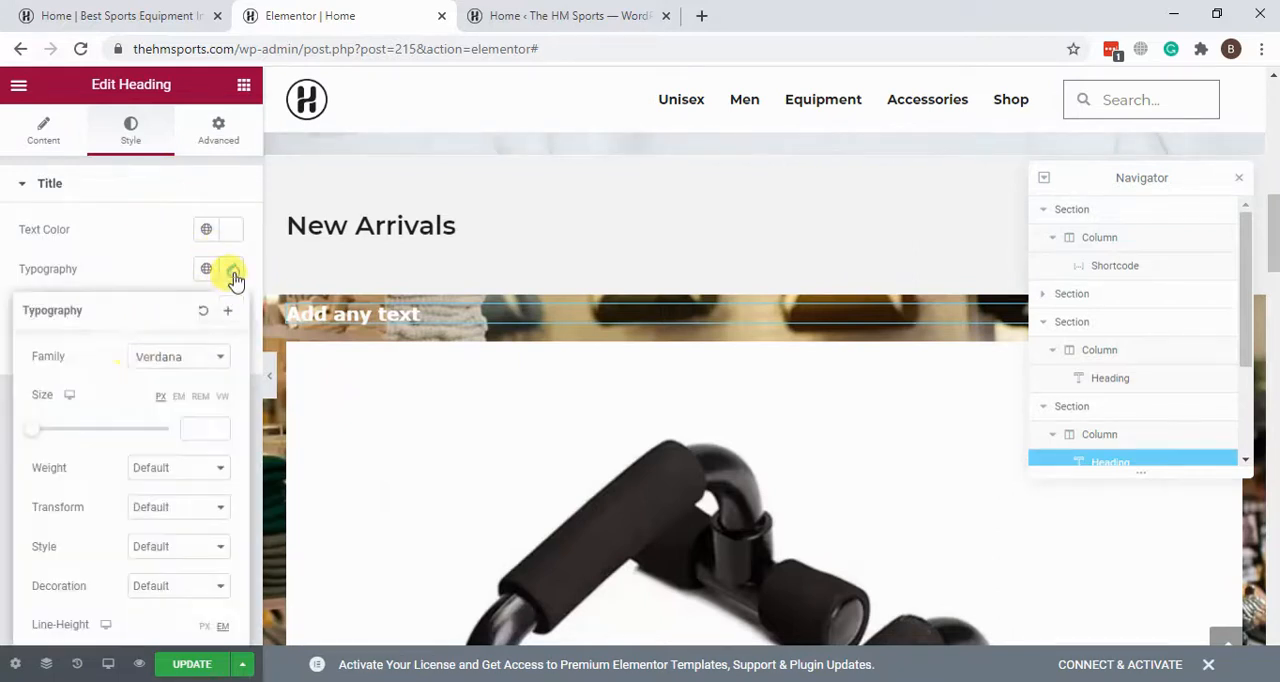
drag(45, 428, 75, 443)
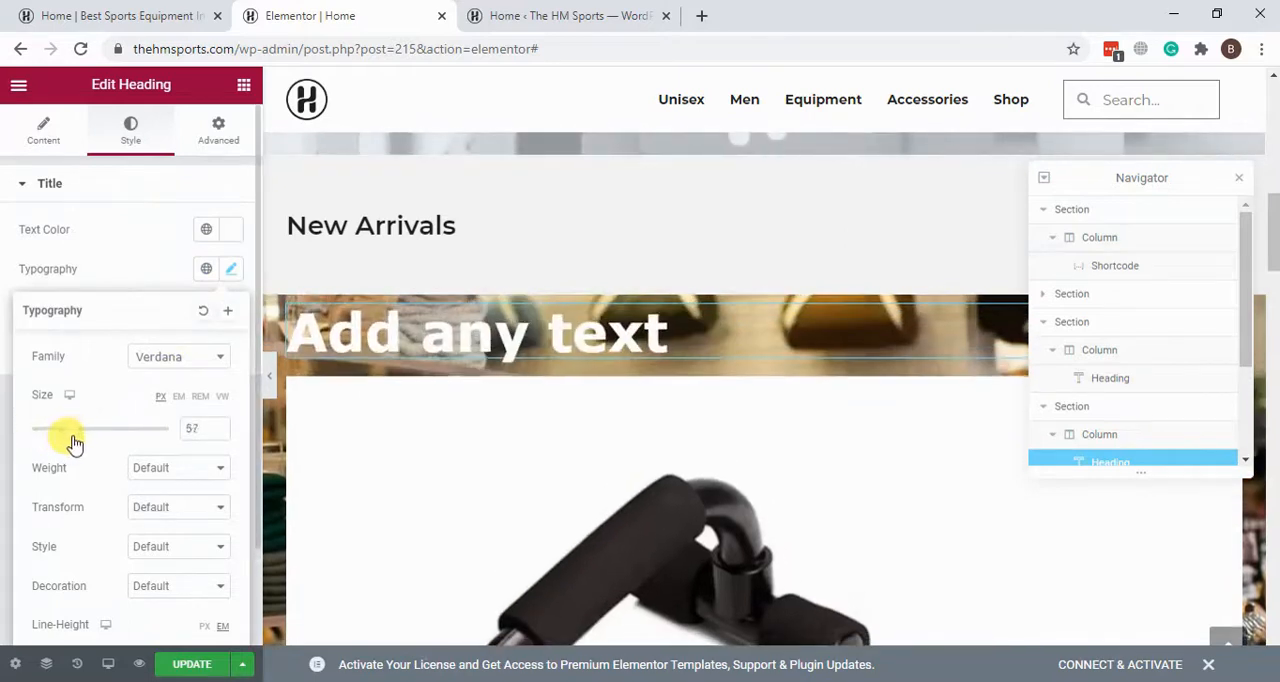
click(114, 271)
Step: Delete the "Add any text" heading and the ab-stand image from the clothing-store photo section
scroll(616, 274, down, 1)
scroll(617, 274, down, 6)
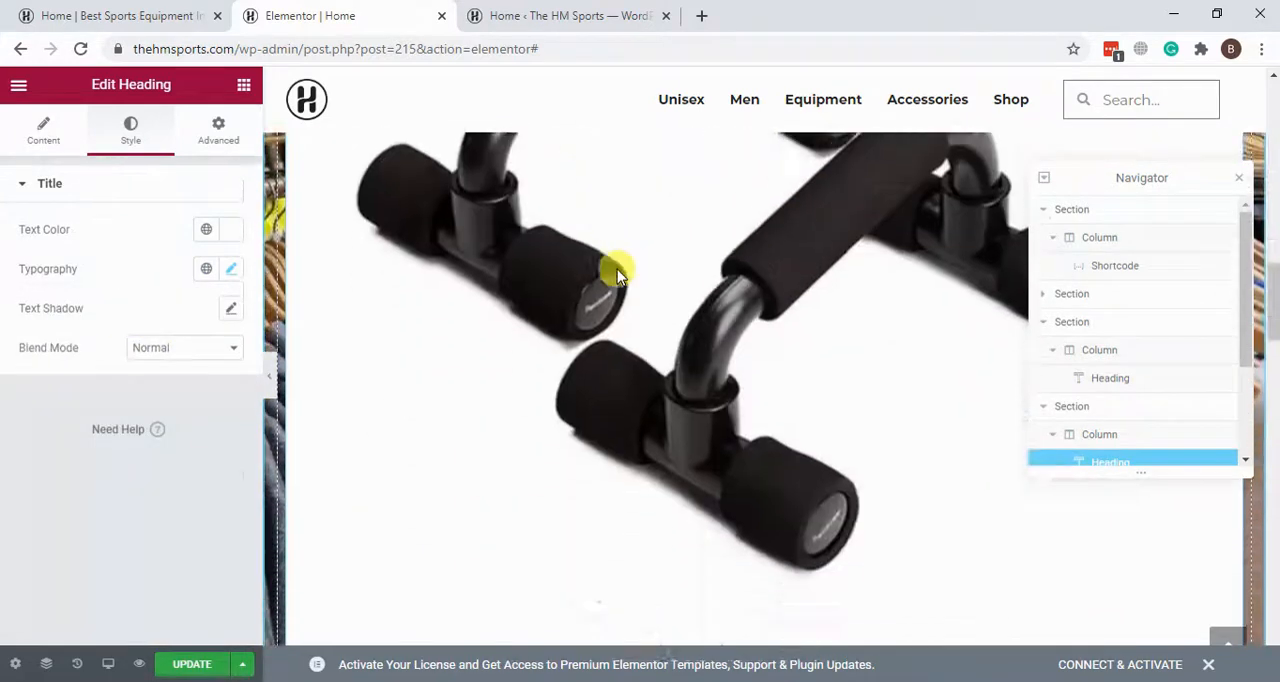
scroll(617, 274, up, 4)
scroll(616, 274, up, 3)
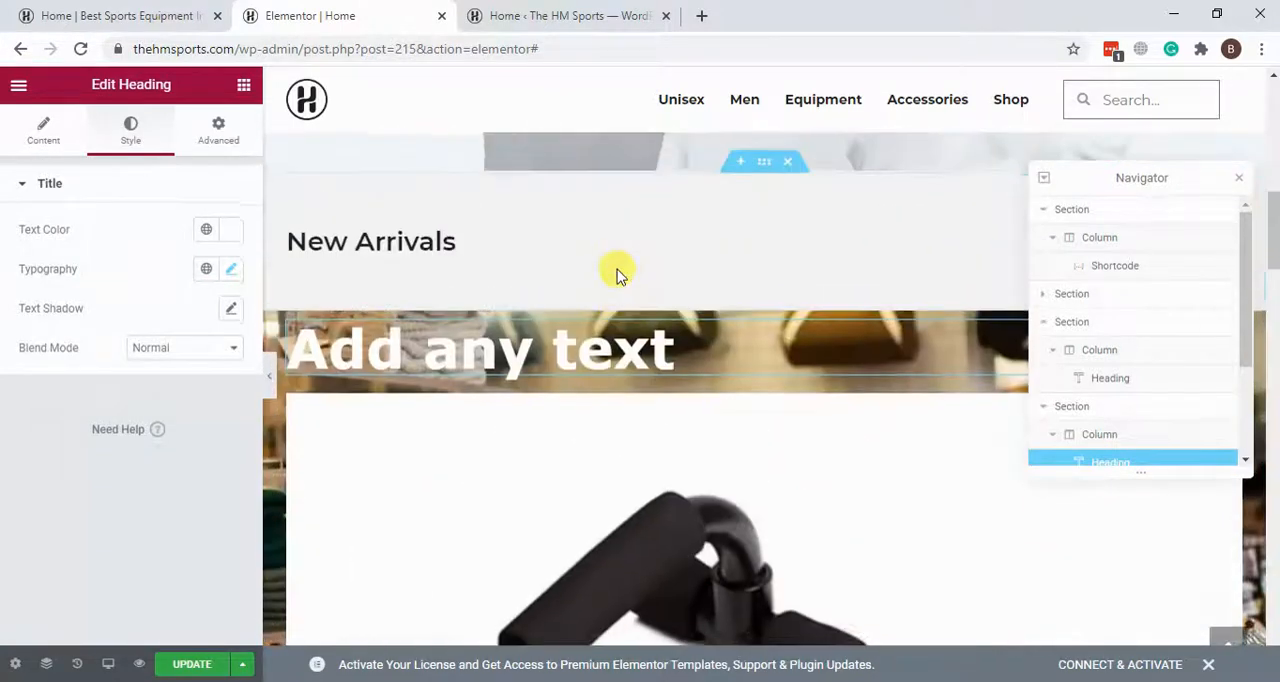
scroll(531, 380, up, 2)
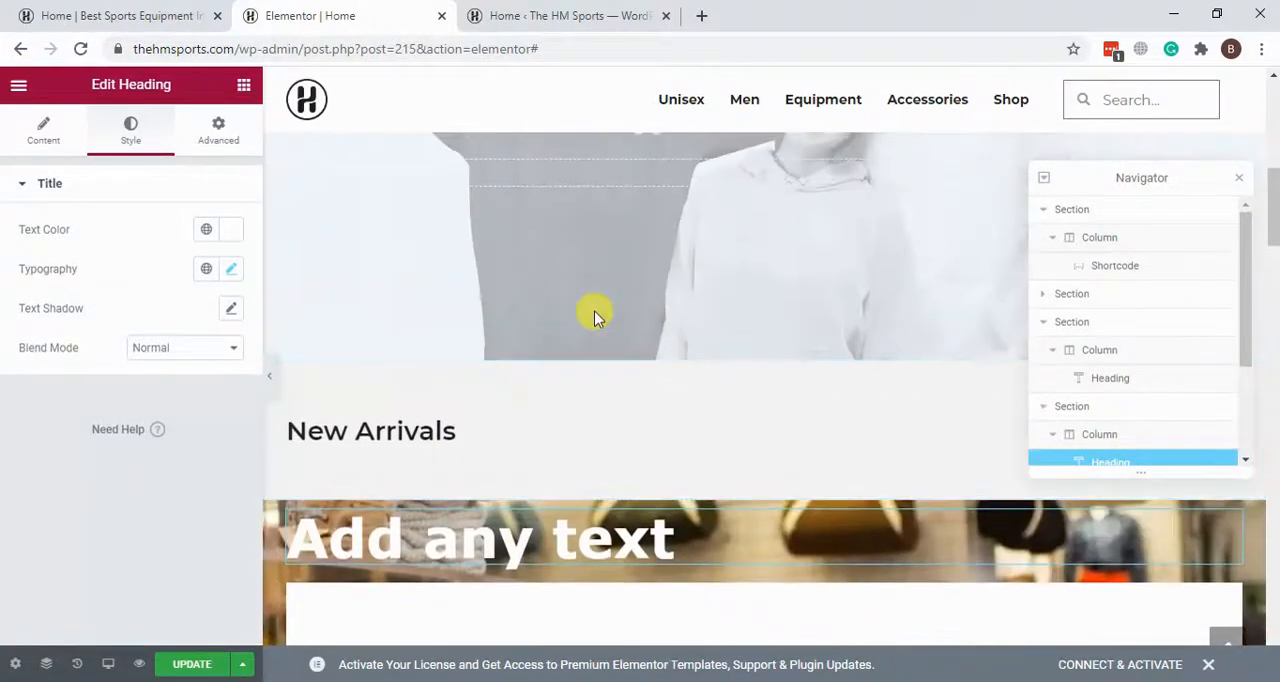
scroll(560, 380, down, 2)
right_click(655, 320)
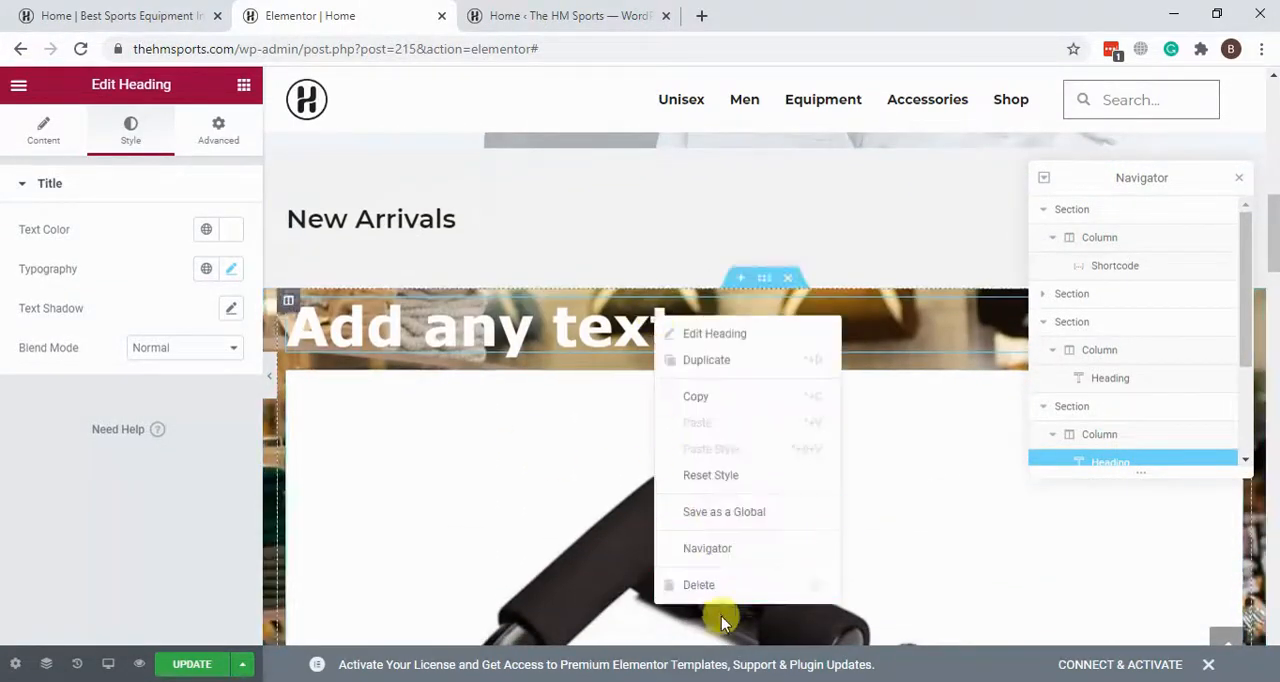
click(716, 588)
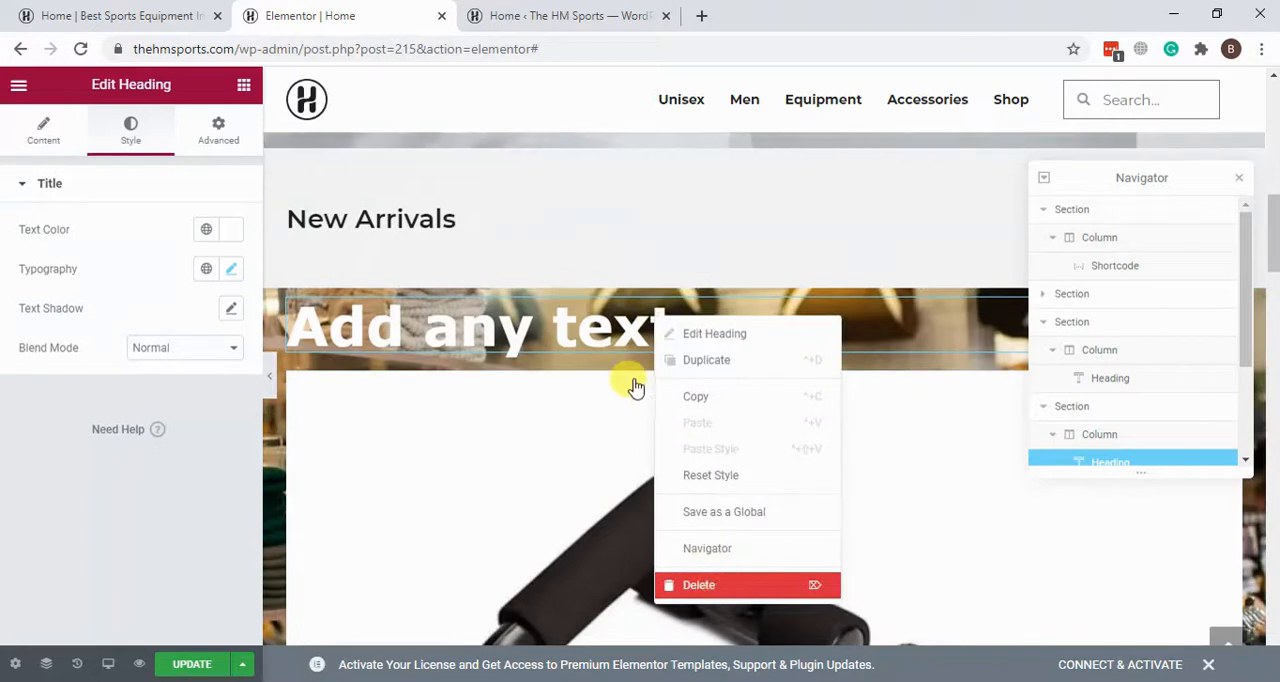
right_click(766, 357)
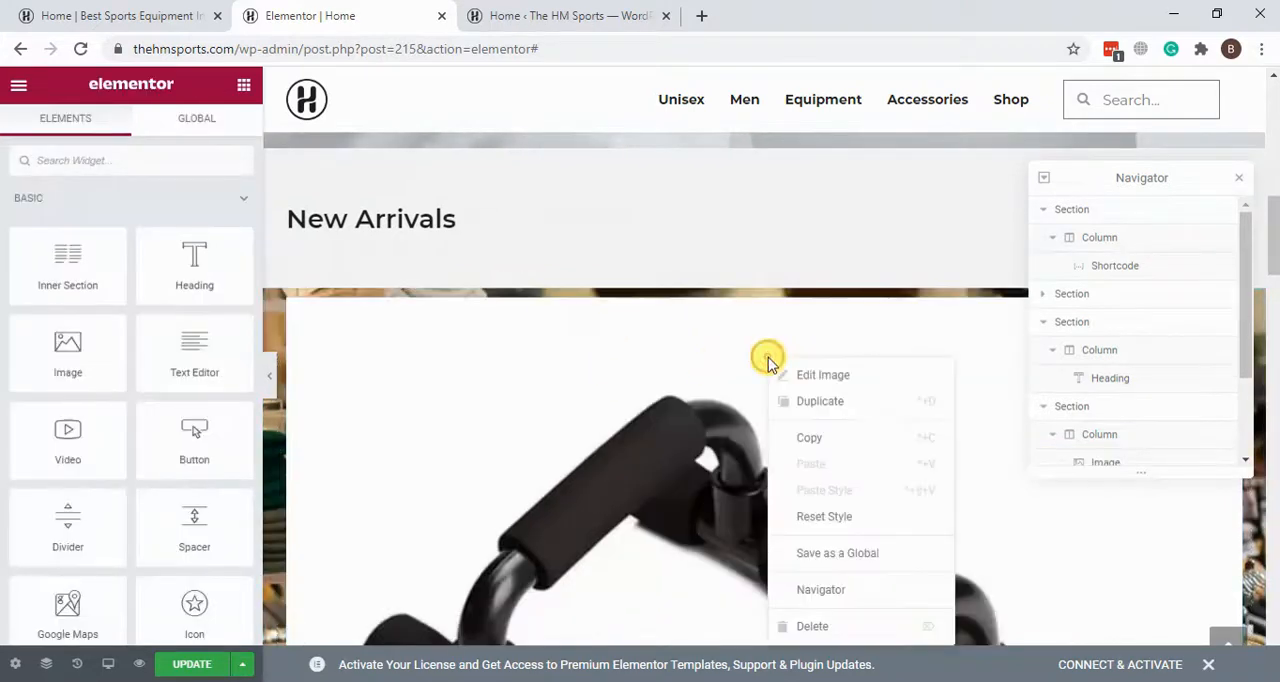
click(812, 626)
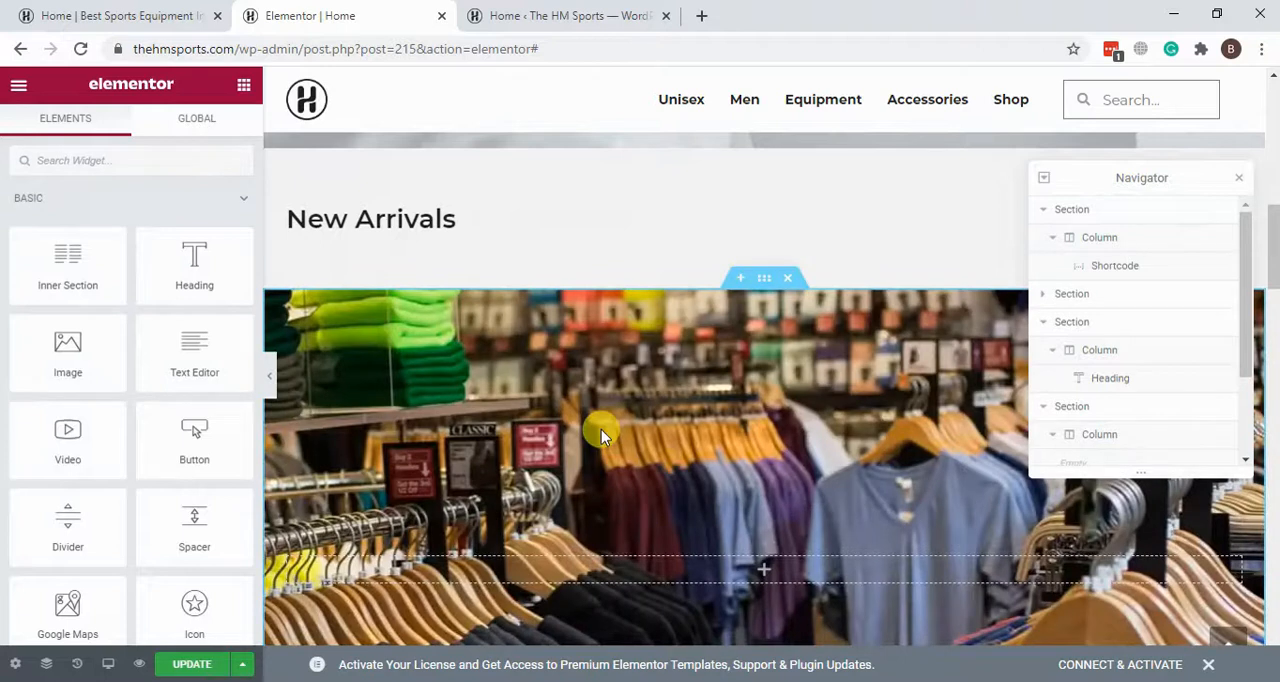
Step: Open the "Trending Now" heading for editing and select its title text
scroll(664, 295, down, 3)
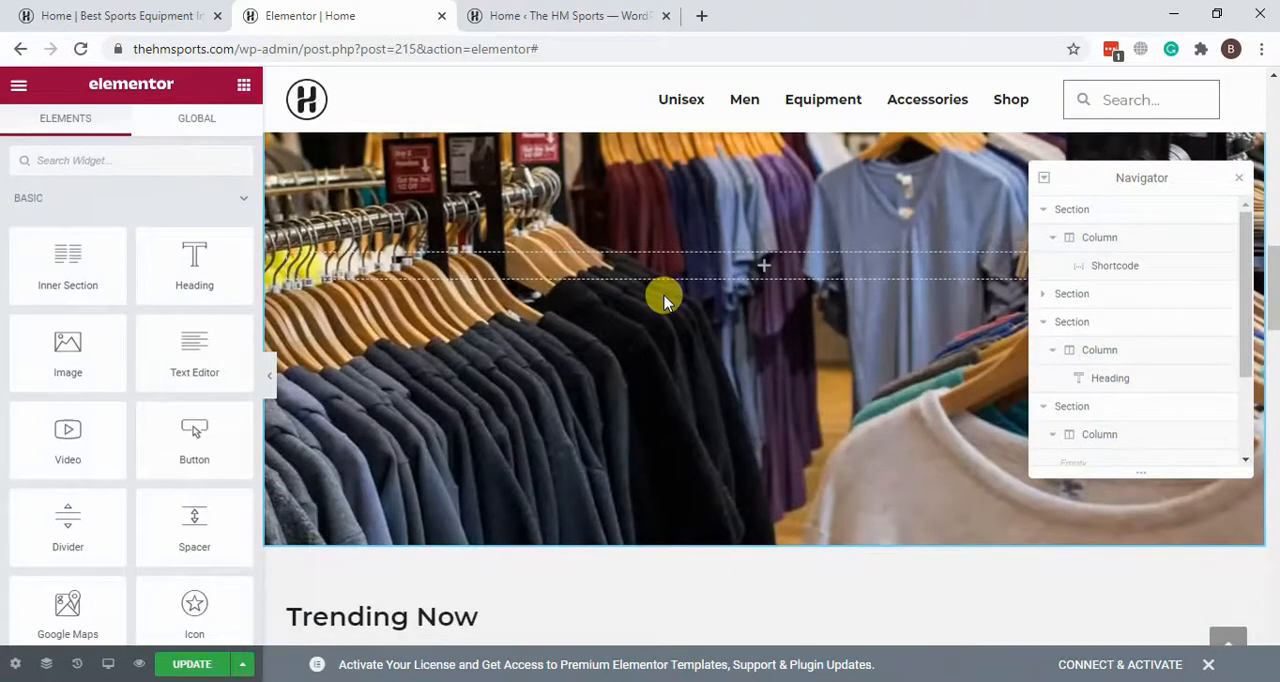
scroll(664, 296, down, 4)
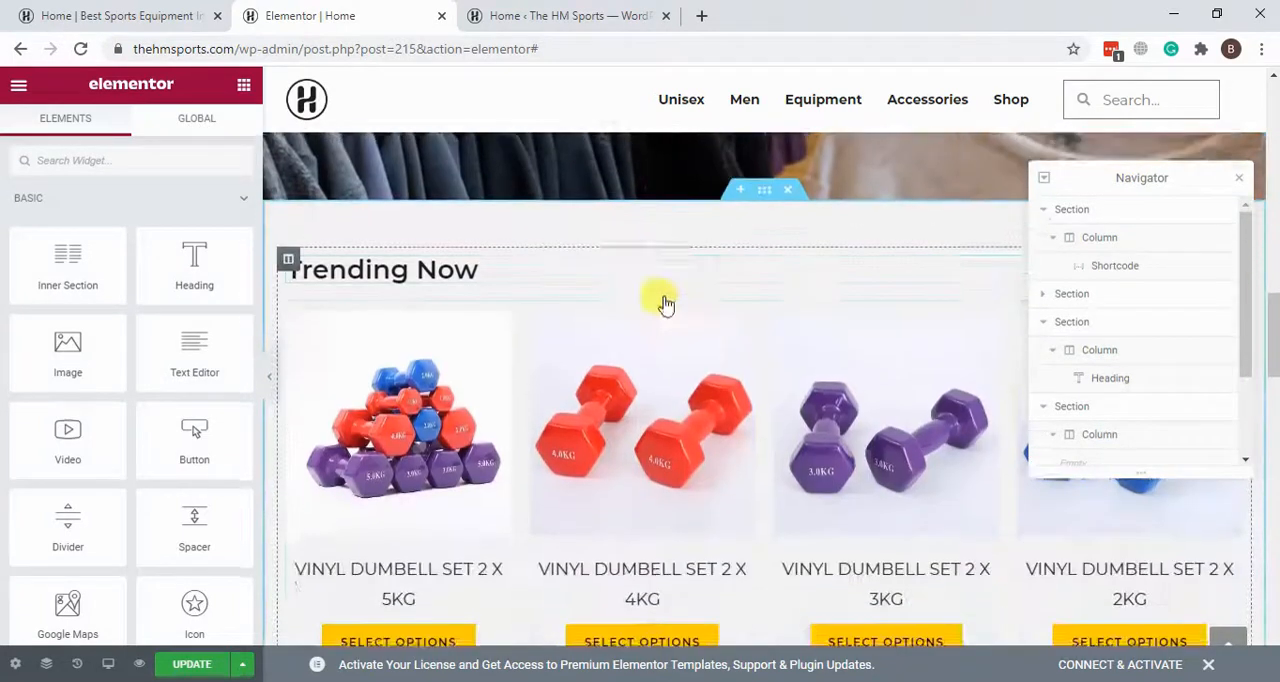
scroll(662, 316, down, 1)
scroll(665, 315, up, 3)
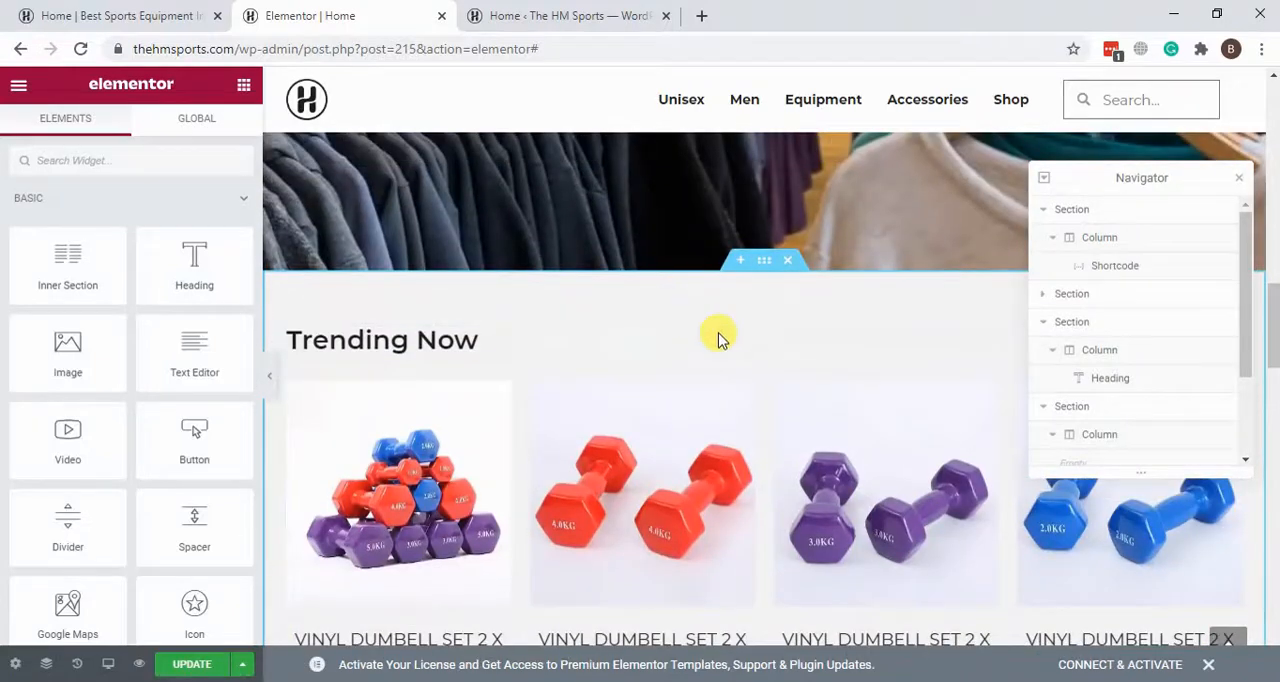
click(408, 336)
drag(117, 265, 9, 266)
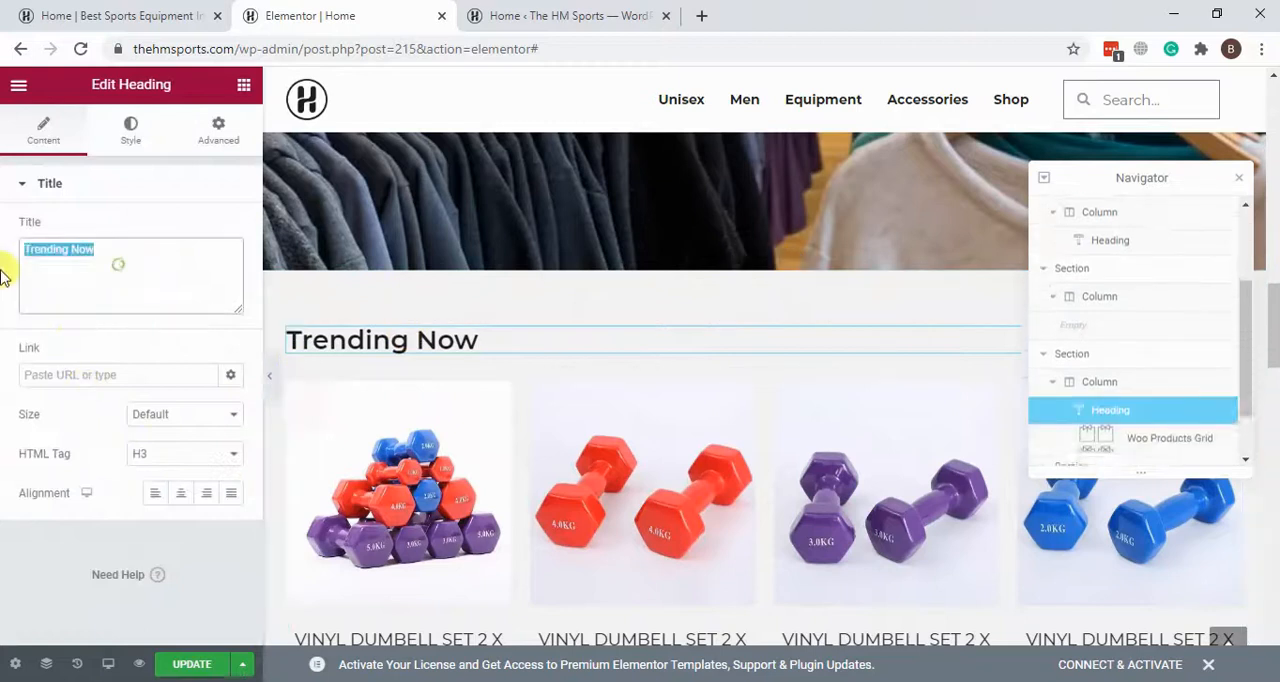
scroll(660, 300, down, 3)
scroll(640, 450, up, 3)
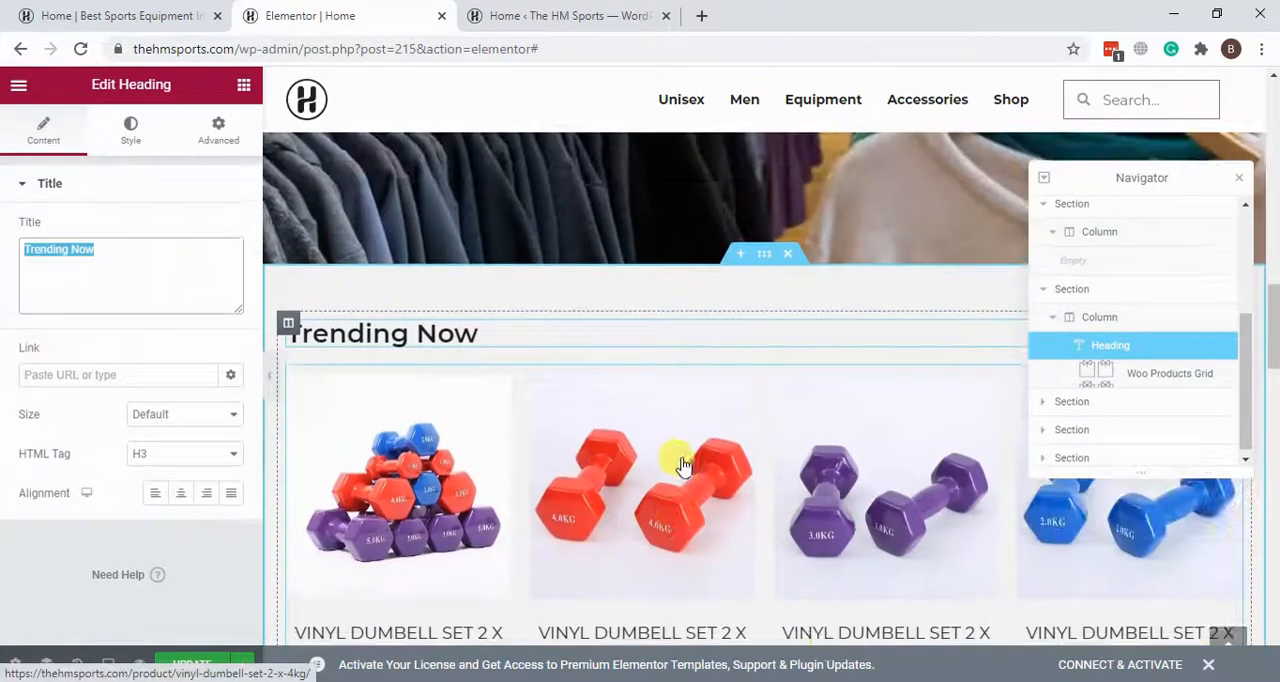
Step: Open the Woo Products Grid below "Trending Now" and look through its content settings
click(677, 457)
scroll(88, 258, down, 5)
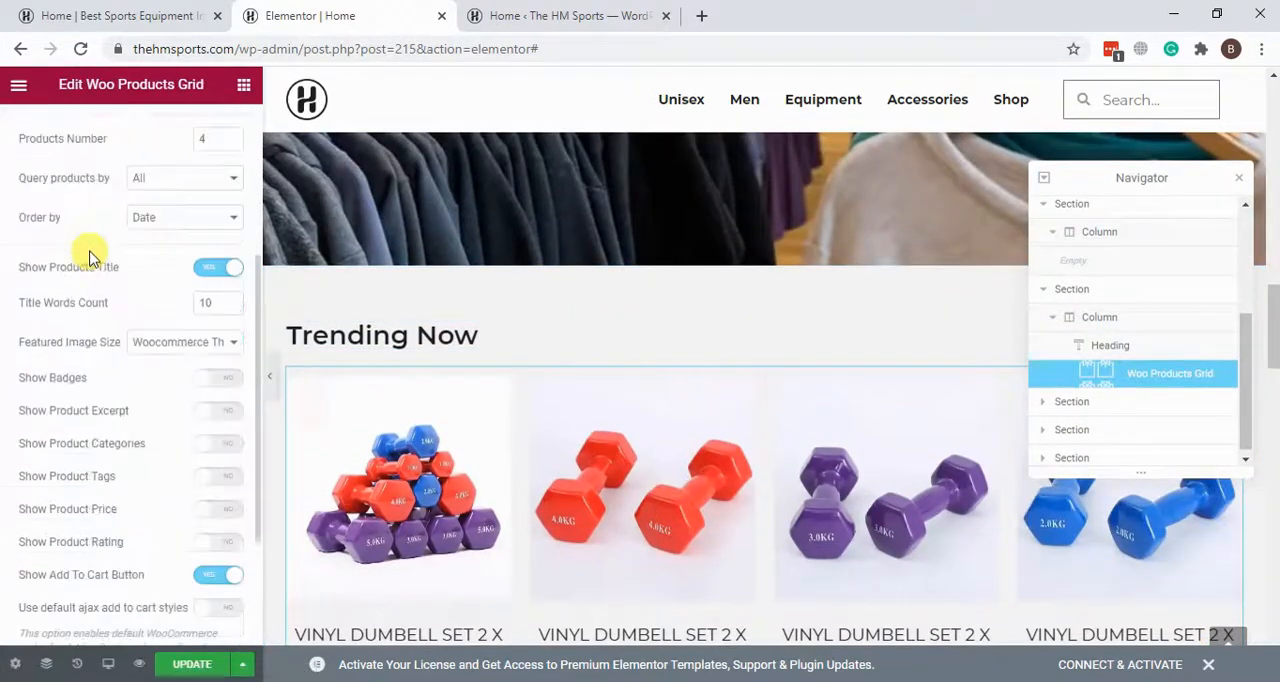
scroll(90, 258, up, 5)
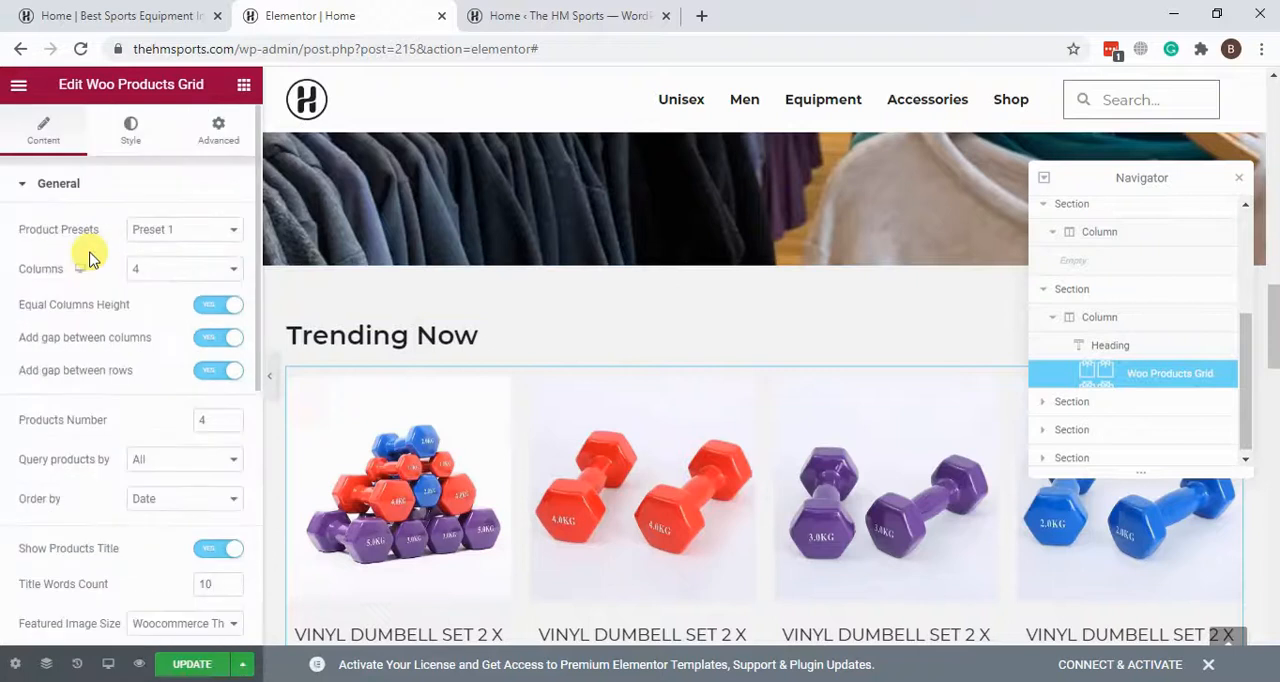
Step: Collapse the Woo Products Grid's General settings and look over the products under "Trending Now"
click(28, 200)
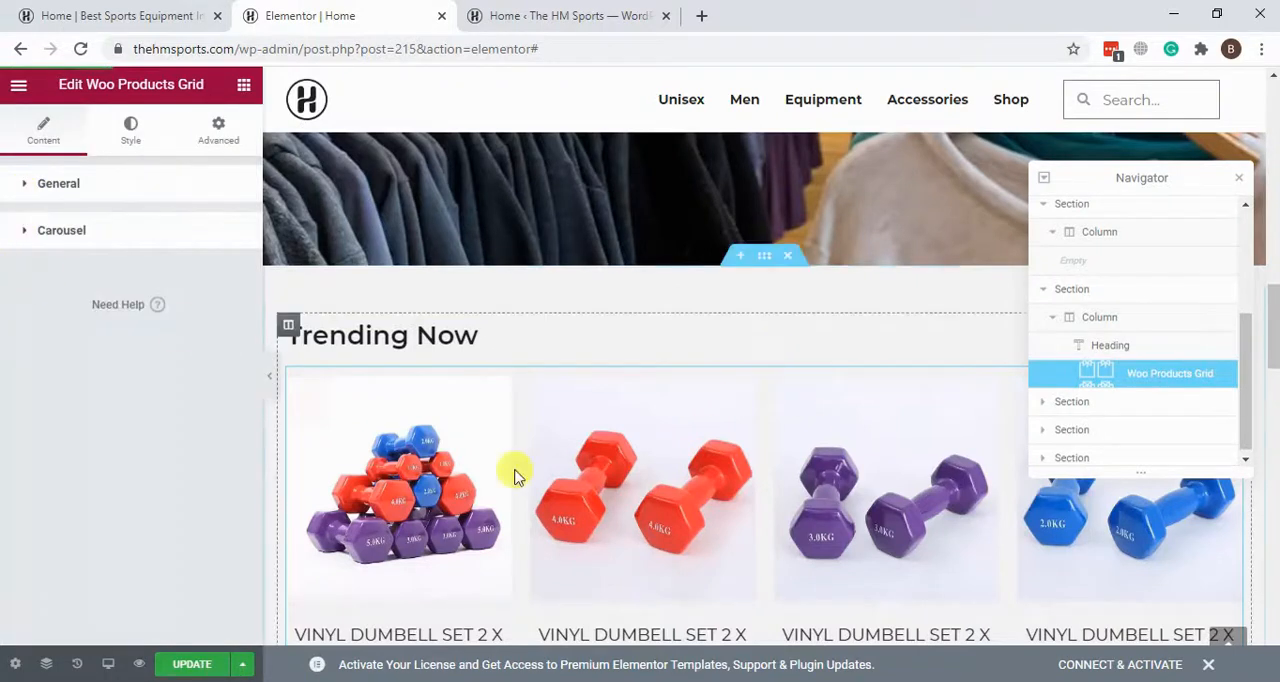
scroll(768, 385, down, 3)
scroll(700, 390, up, 1)
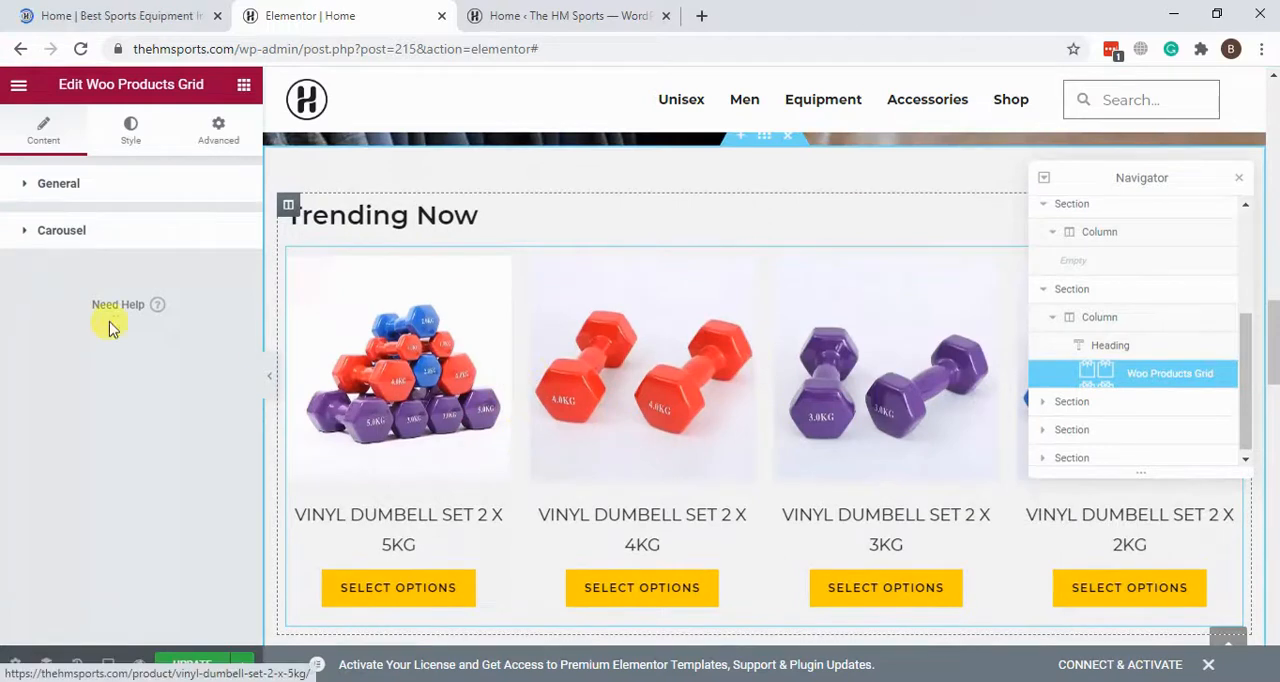
Step: Switch to the WordPress dashboard and look through the list of all products
click(520, 14)
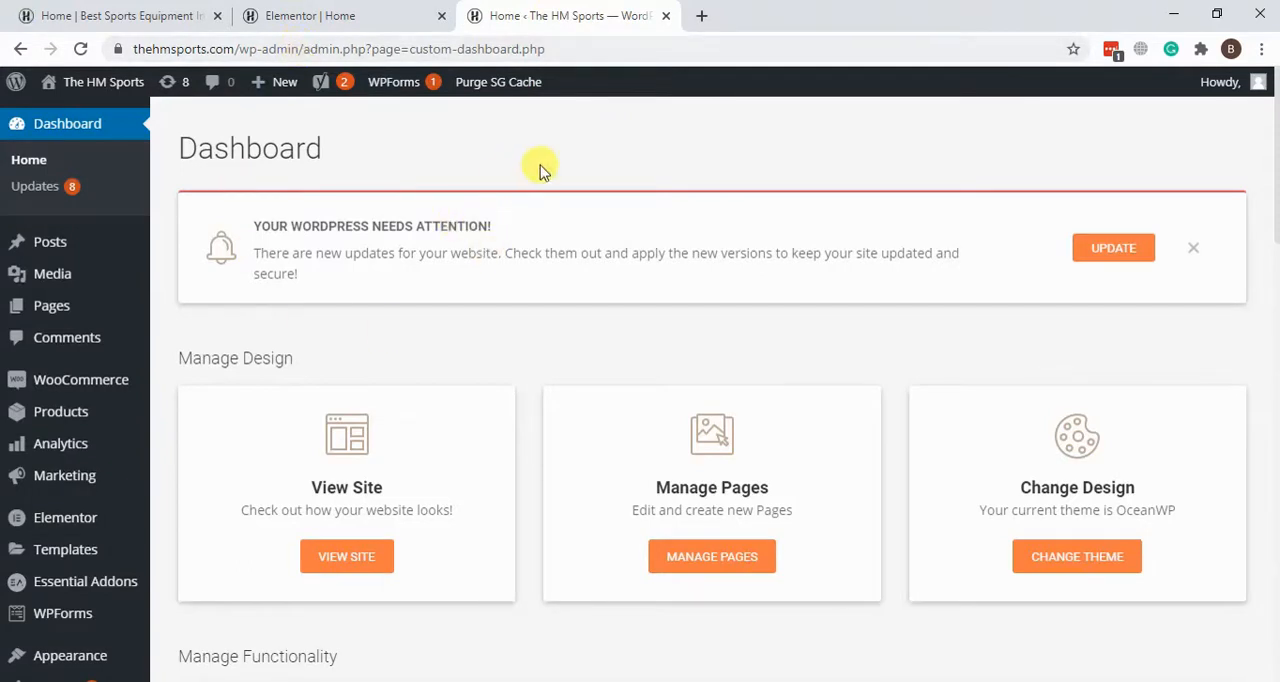
mouse_move(75, 417)
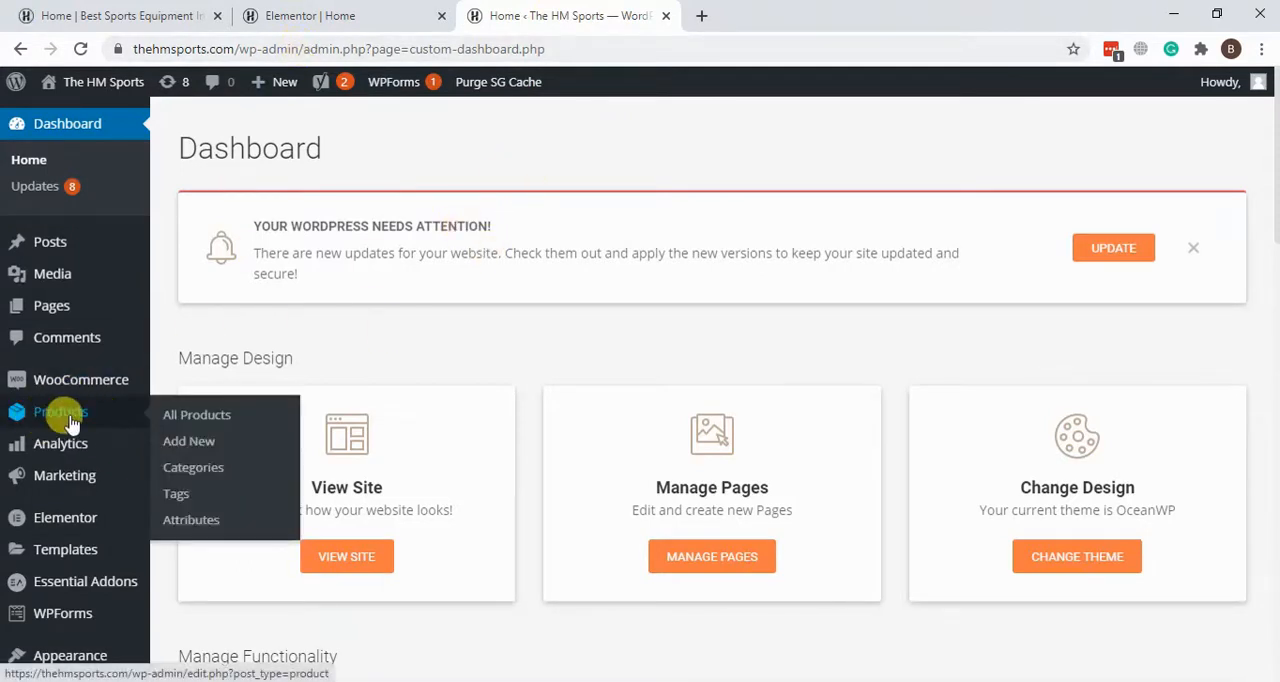
click(182, 420)
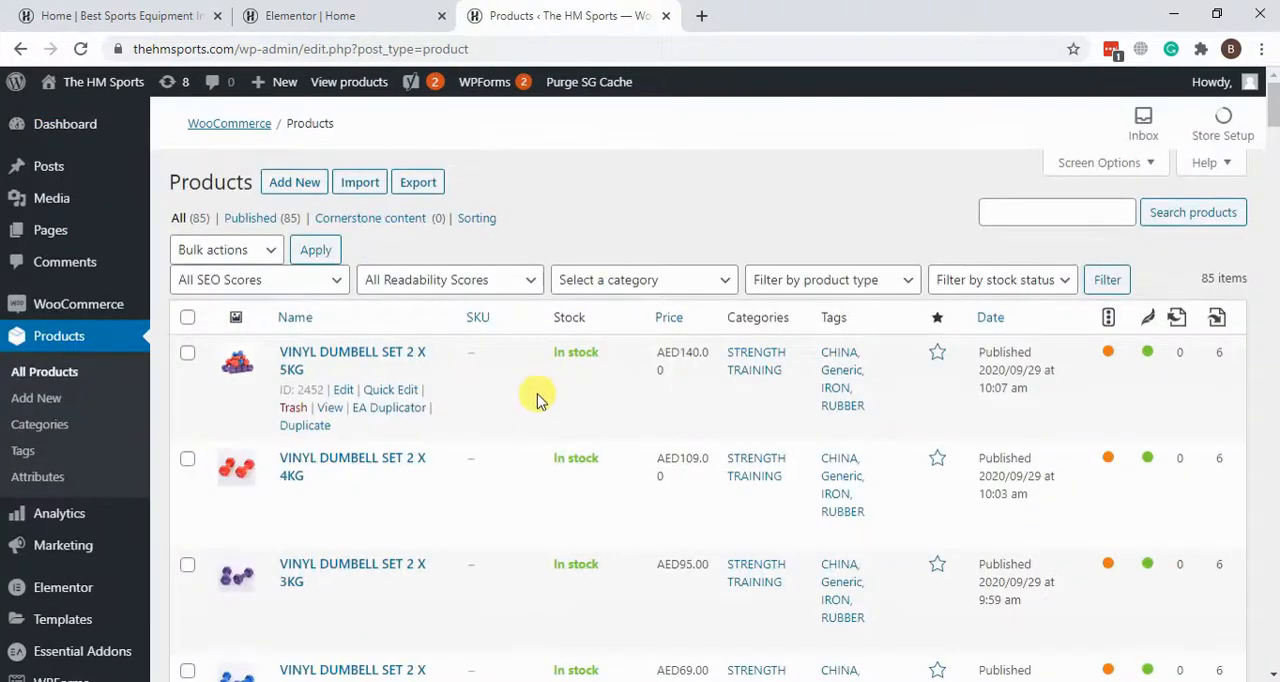
scroll(529, 405, down, 2)
scroll(530, 390, up, 2)
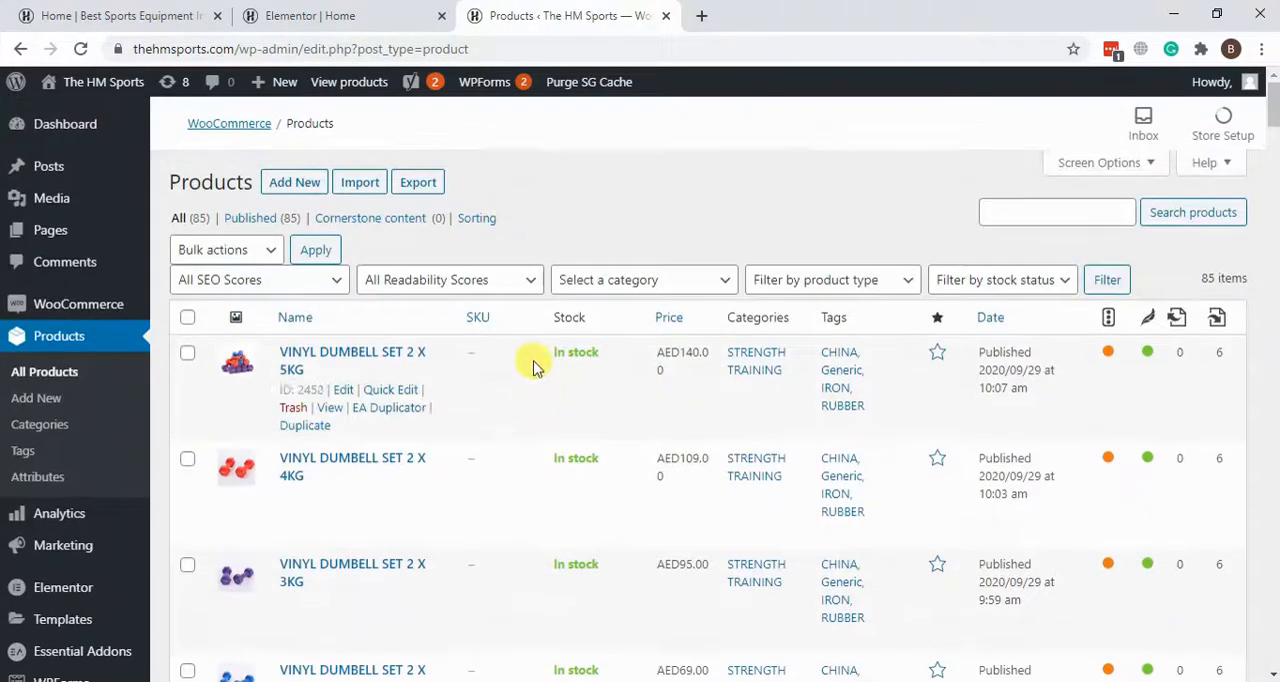
Step: Return to the Elementor editor and look over the Woo Products Grid being edited
click(345, 14)
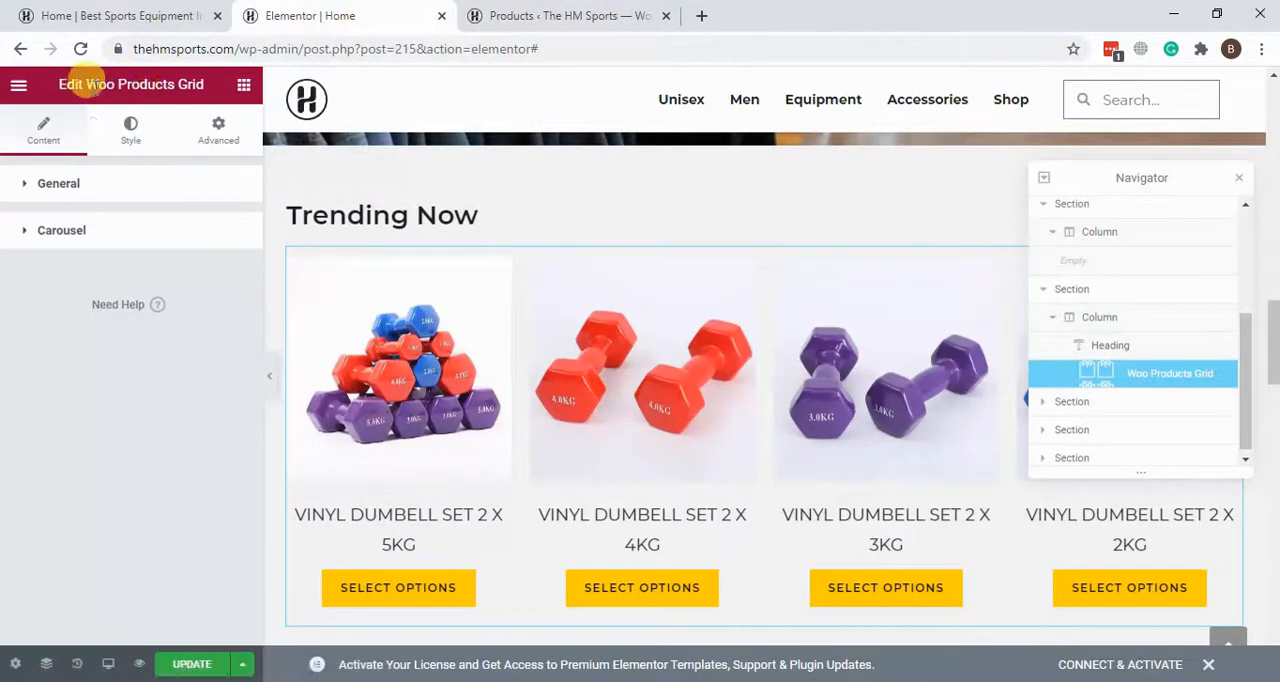
drag(57, 80, 140, 74)
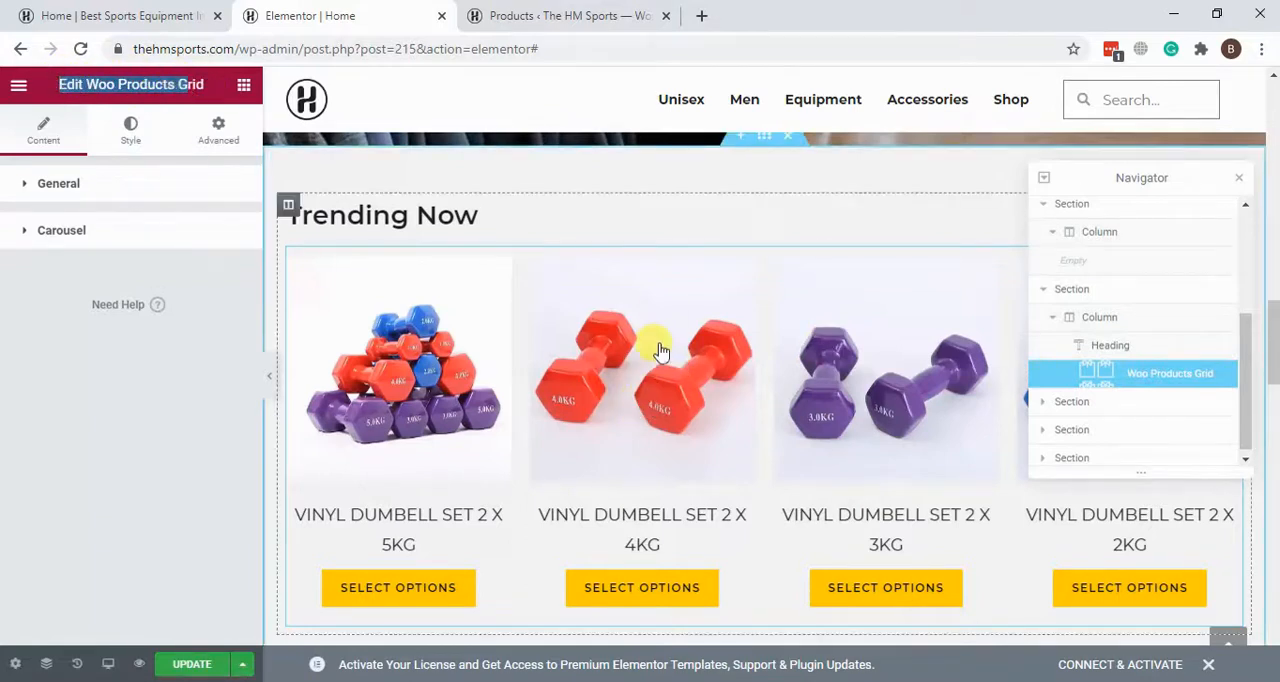
scroll(603, 352, down, 1)
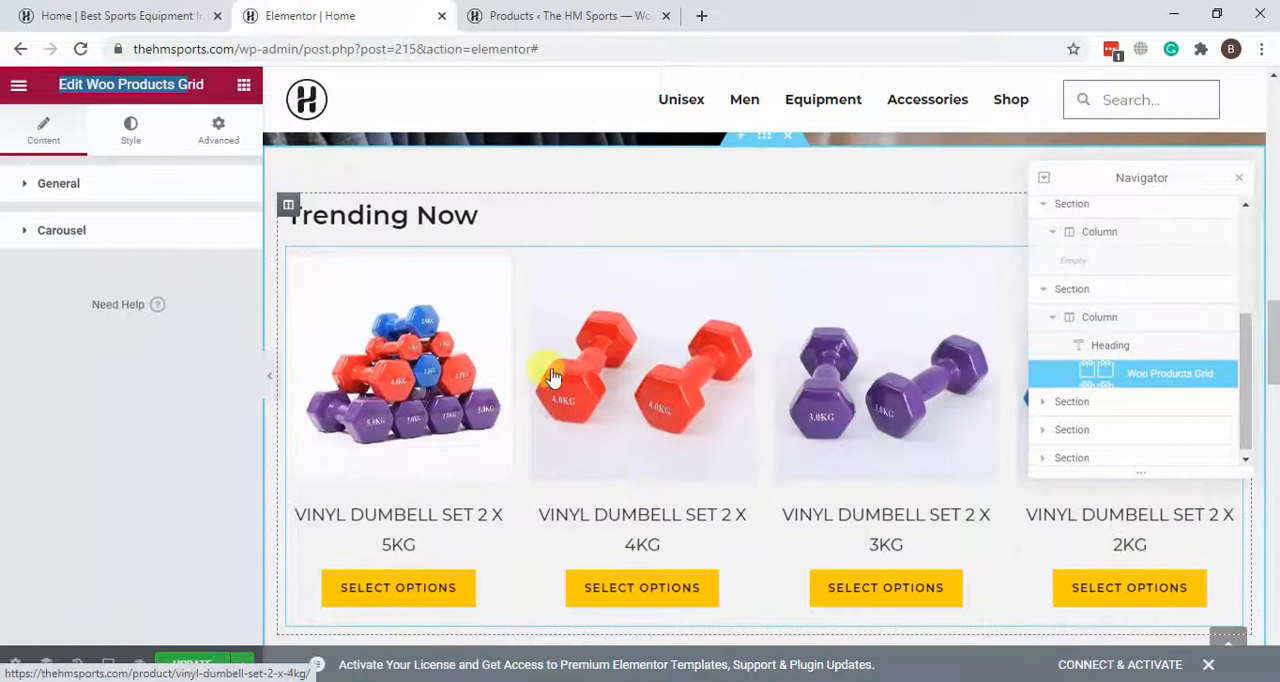
Step: Set the Woo Products Grid's columns to 5 in its General settings
click(19, 196)
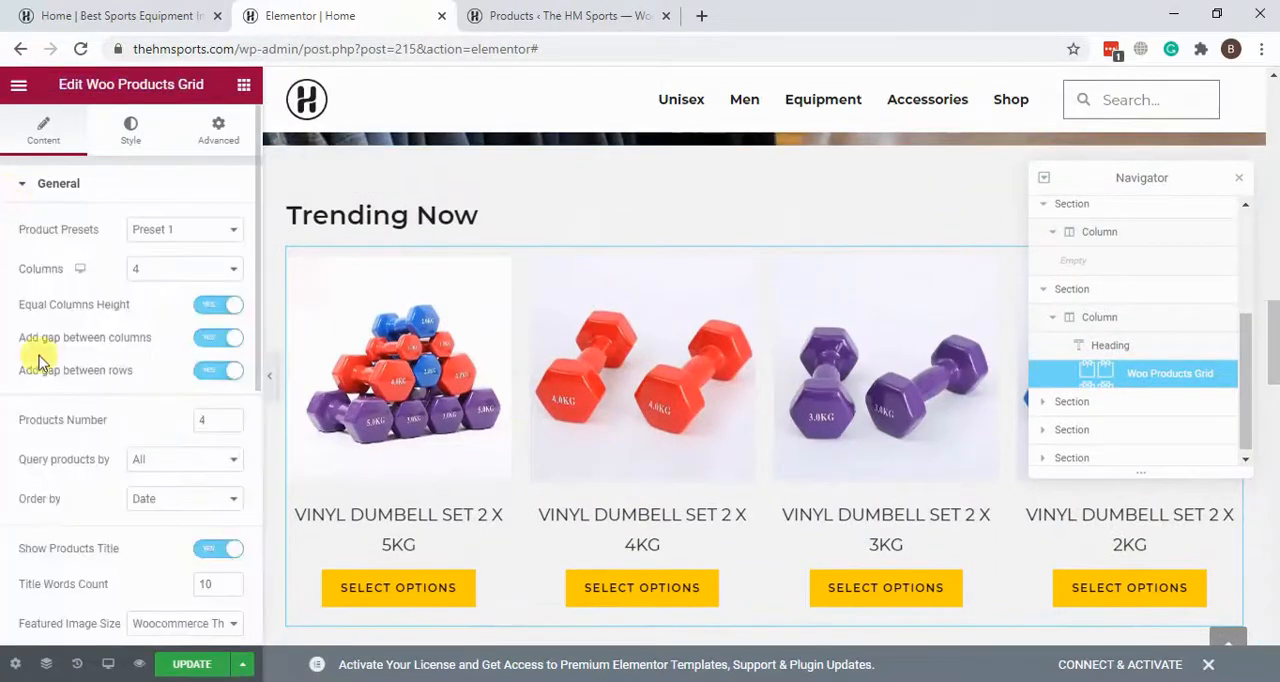
click(215, 272)
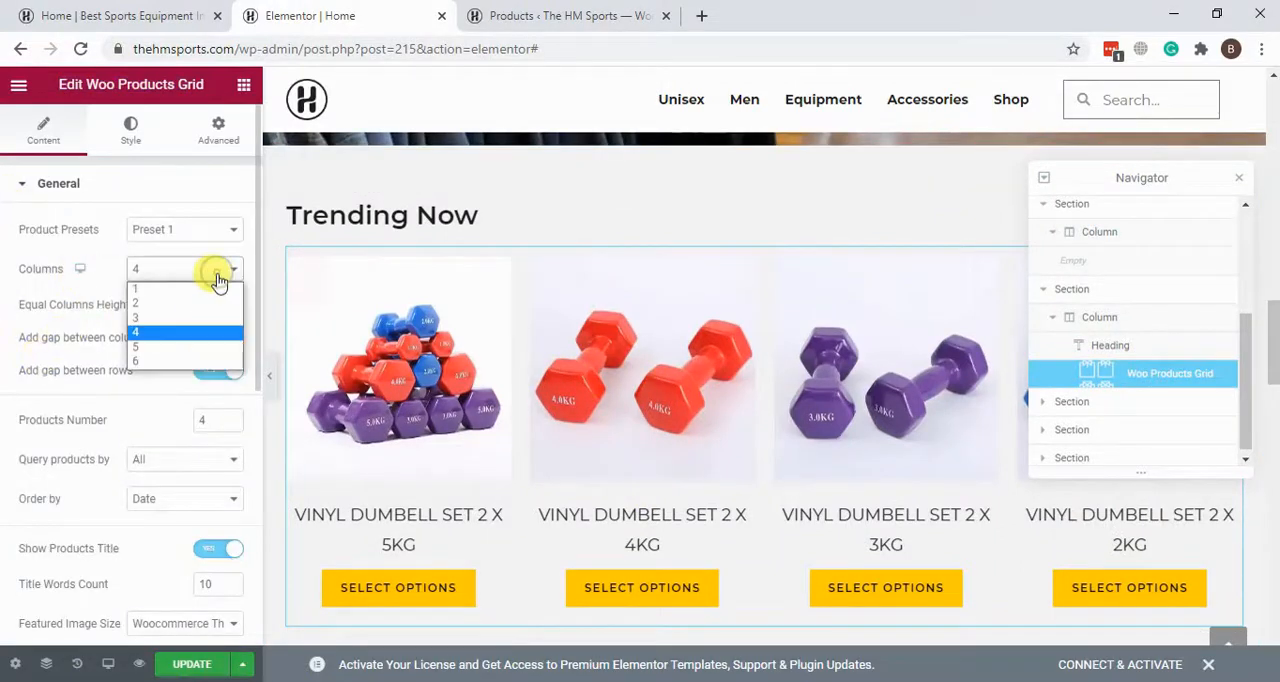
click(183, 346)
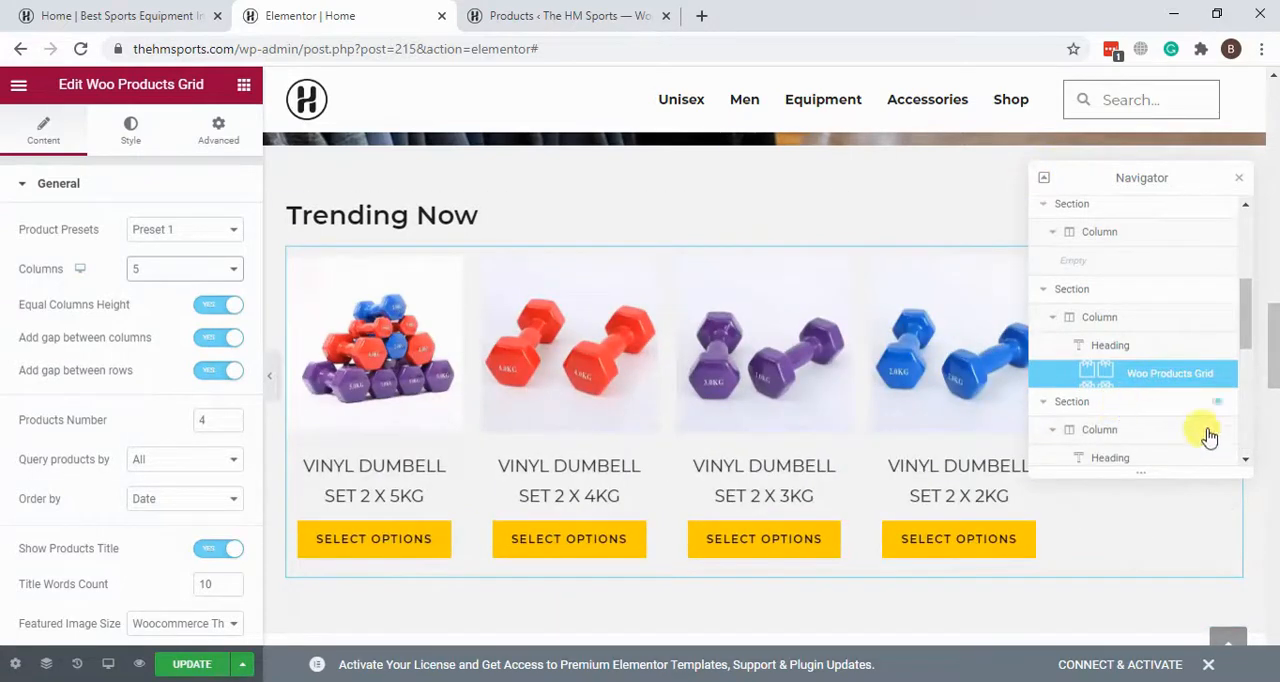
Step: Collapse all sections in the Navigator and close it
scroll(1223, 429, down, 5)
scroll(1089, 209, up, 10)
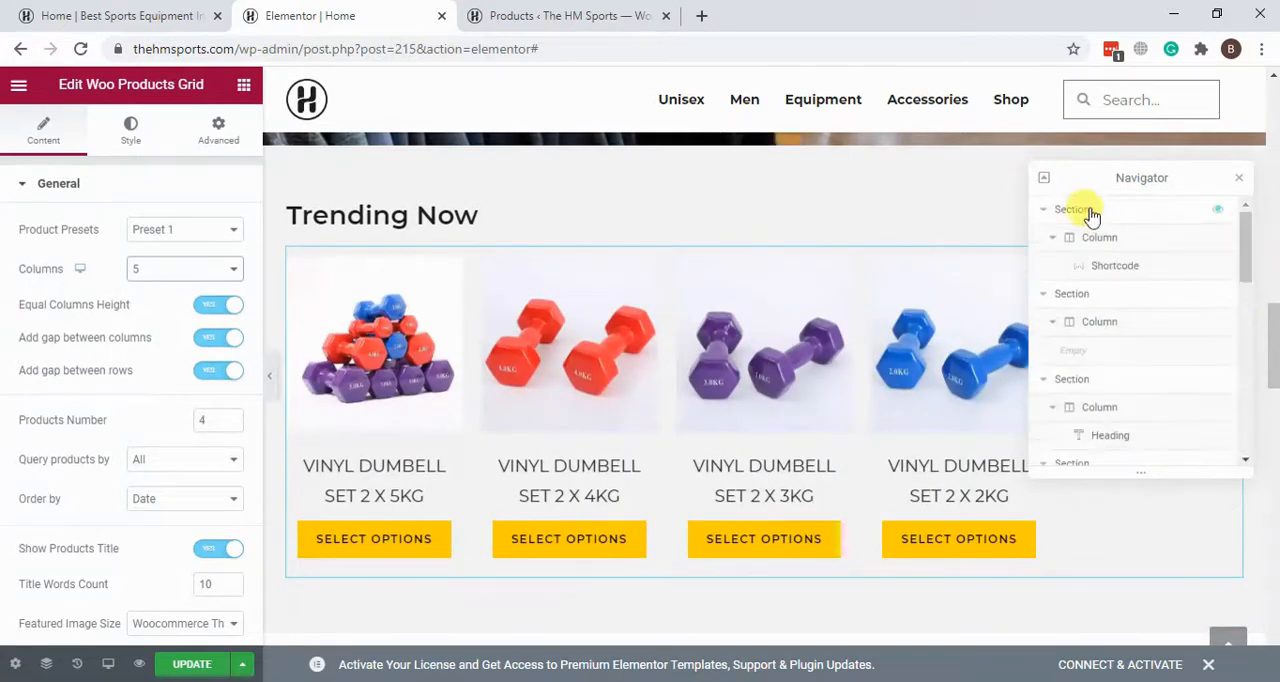
click(1043, 179)
click(1043, 179)
click(1043, 179)
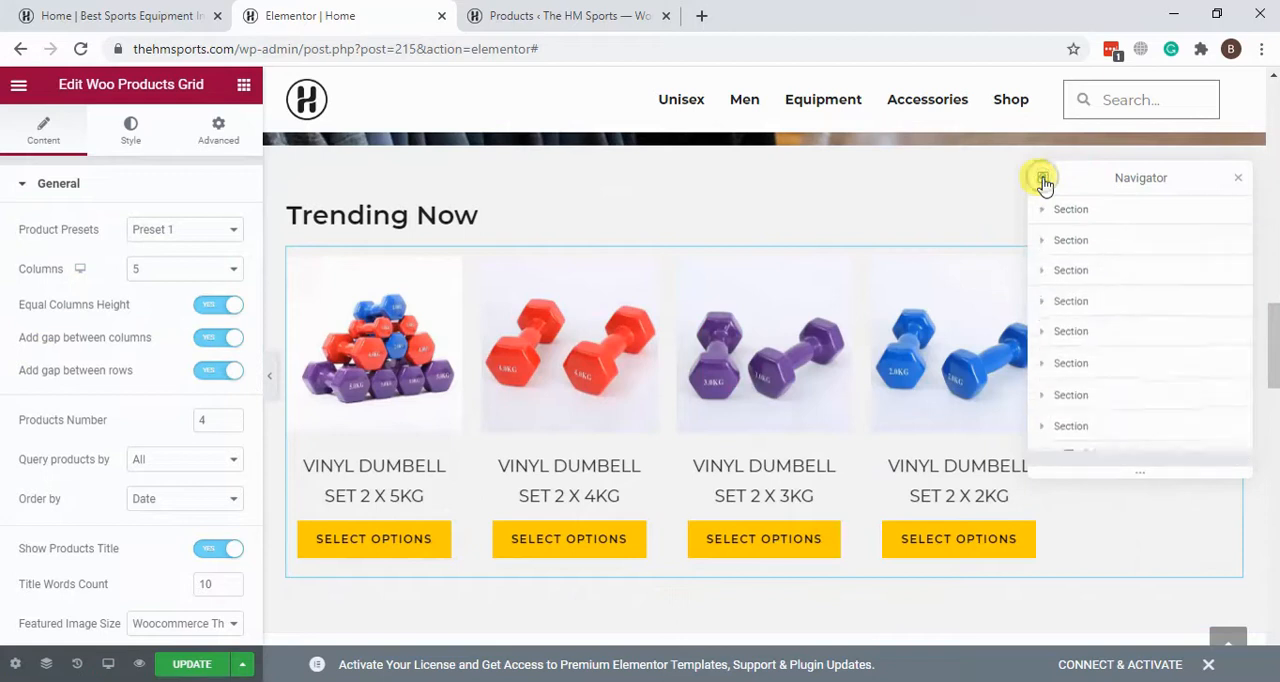
click(1240, 178)
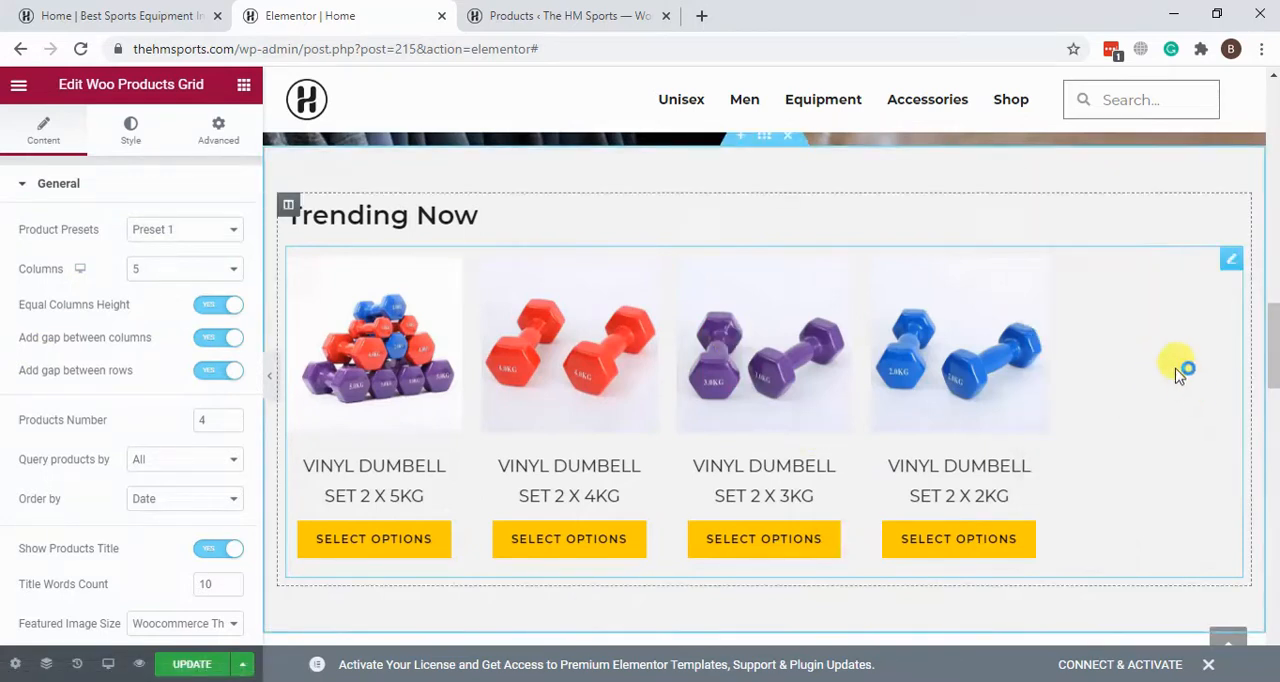
Step: Look through the remaining General settings and the Carousel settings of the Woo Products Grid
scroll(120, 362, down, 4)
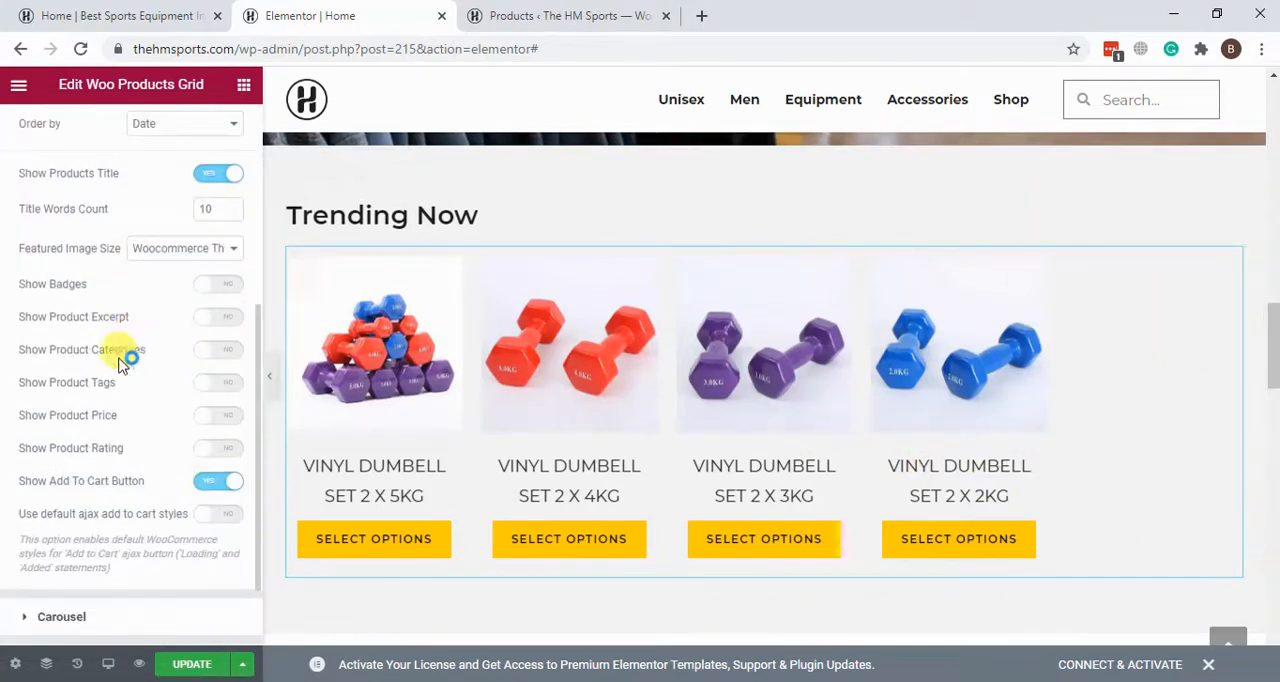
scroll(60, 291, down, 2)
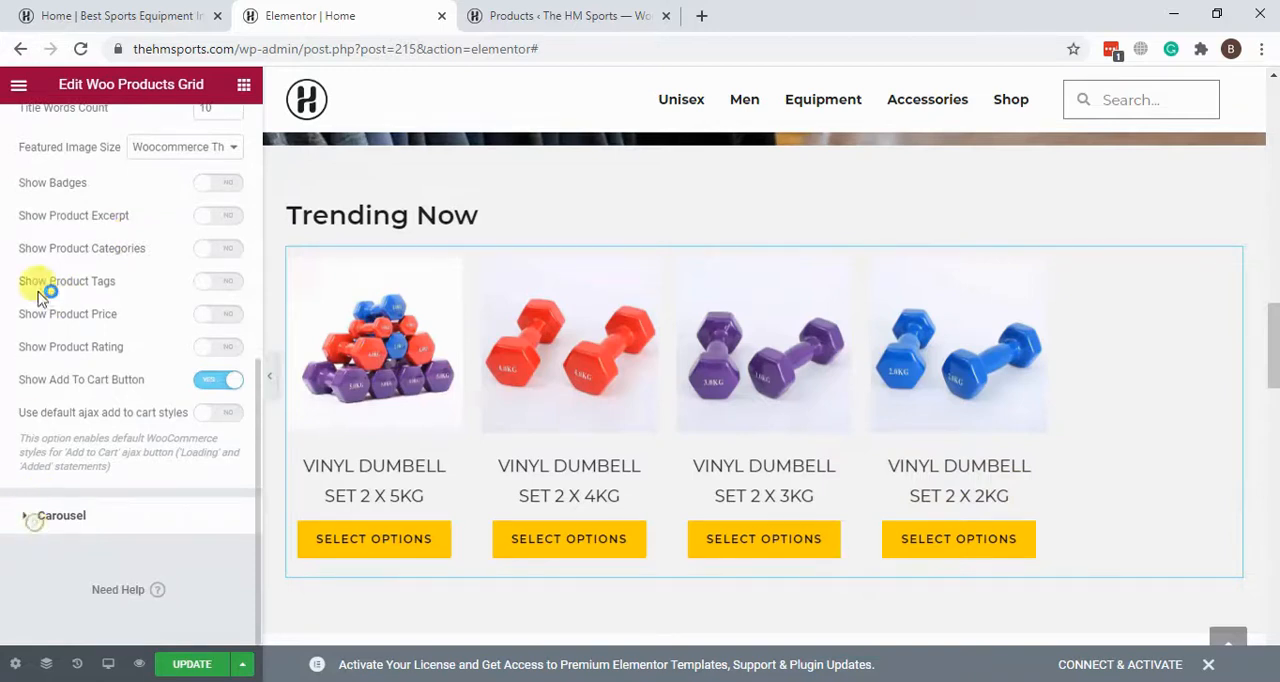
click(34, 521)
scroll(37, 284, down, 3)
scroll(31, 380, up, 3)
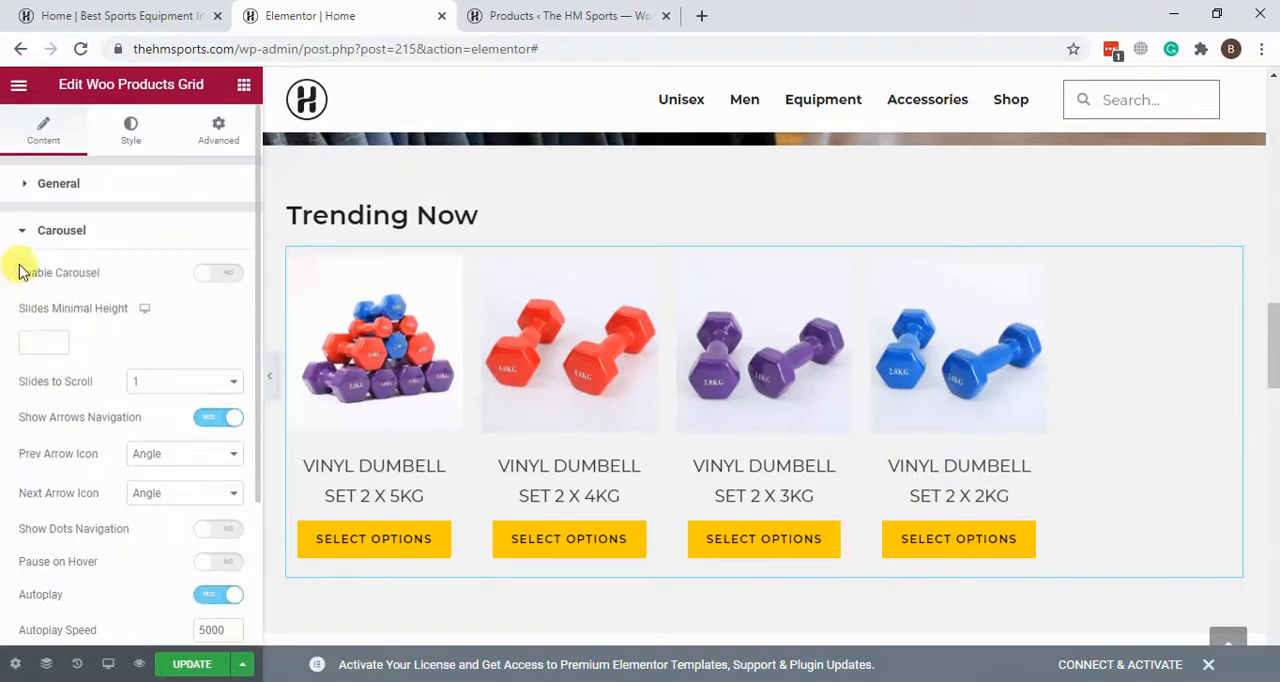
click(28, 230)
Step: Reopen the General settings and set the Woo Products Grid's products number to 5
click(34, 187)
scroll(26, 266, down, 4)
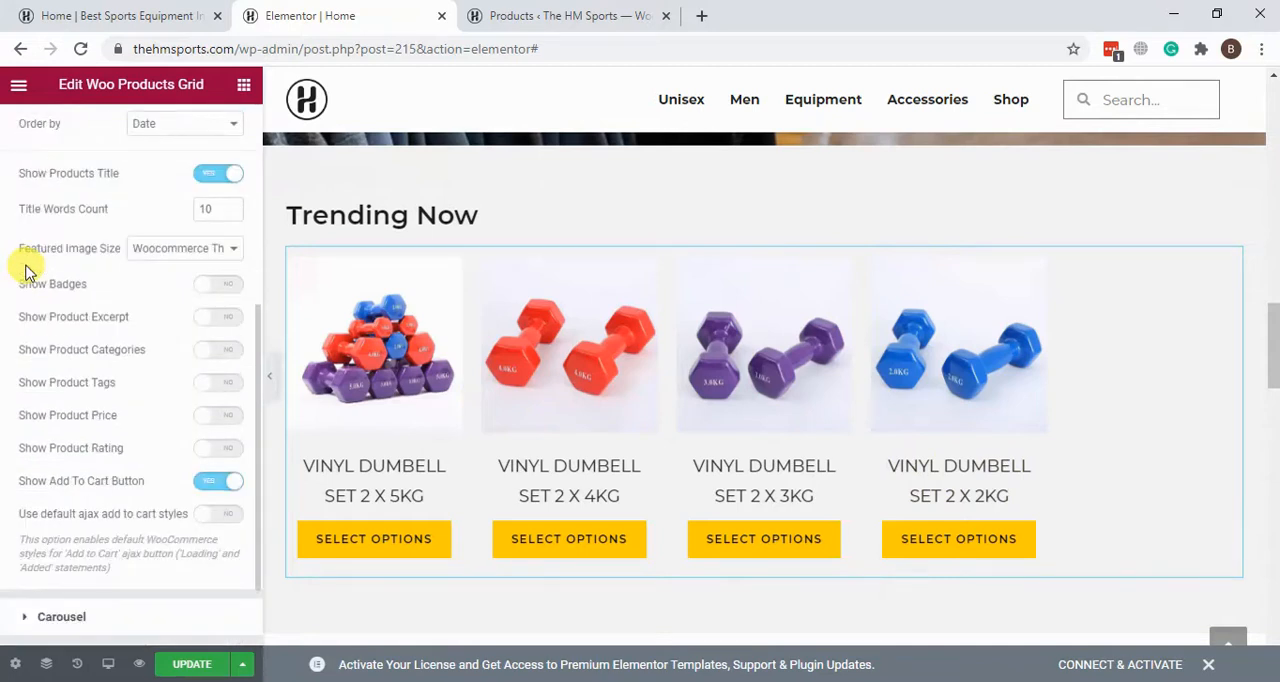
scroll(27, 270, up, 4)
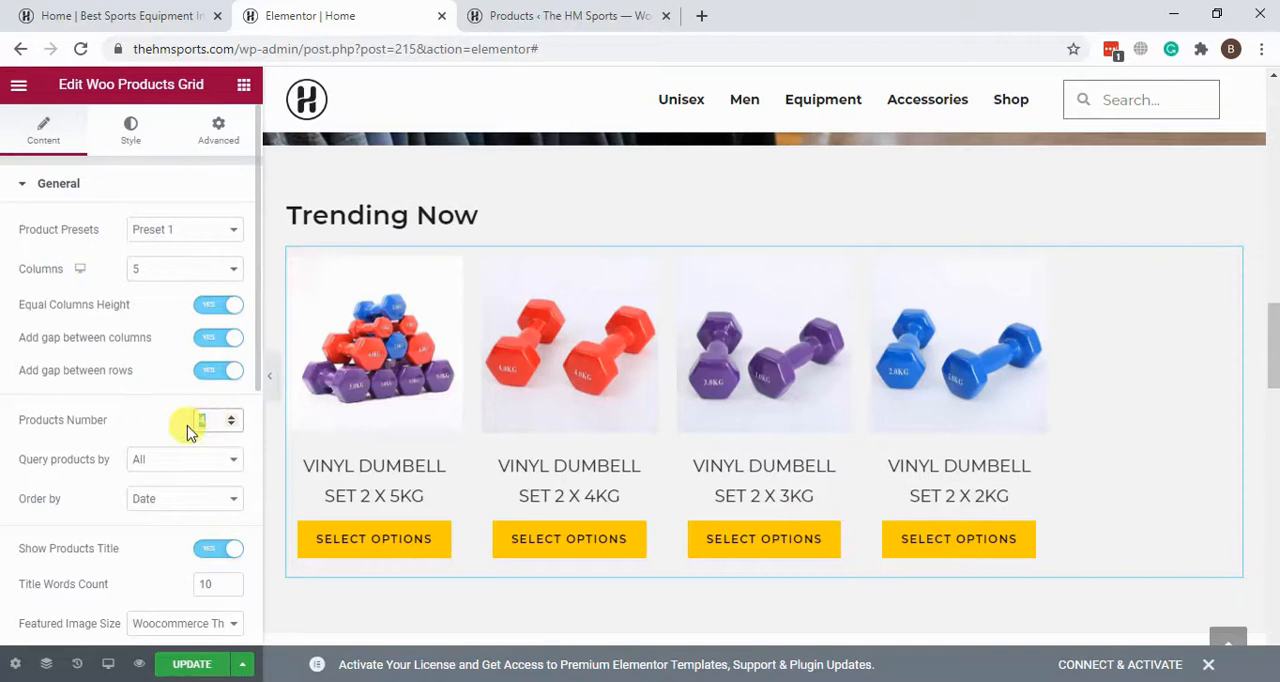
text(5)
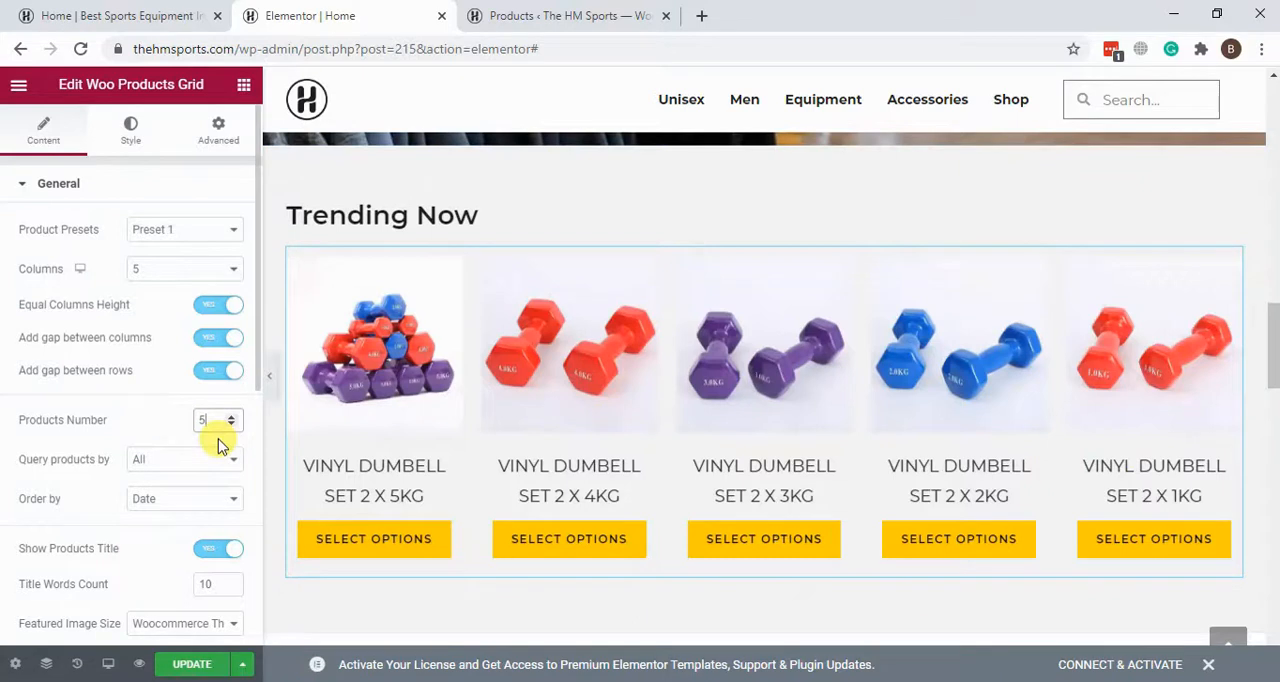
Step: Set the Woo Products Grid's products number back to 4 and its columns back to 4
key(BackSpace)
click(149, 274)
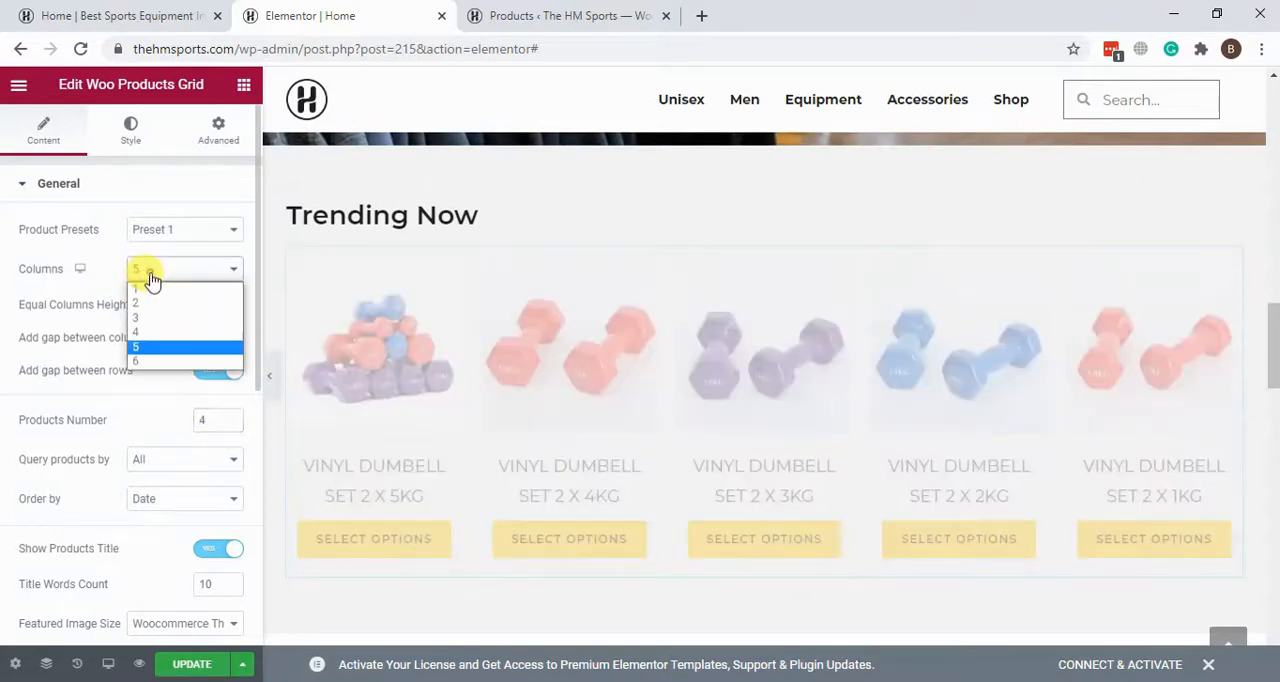
click(147, 334)
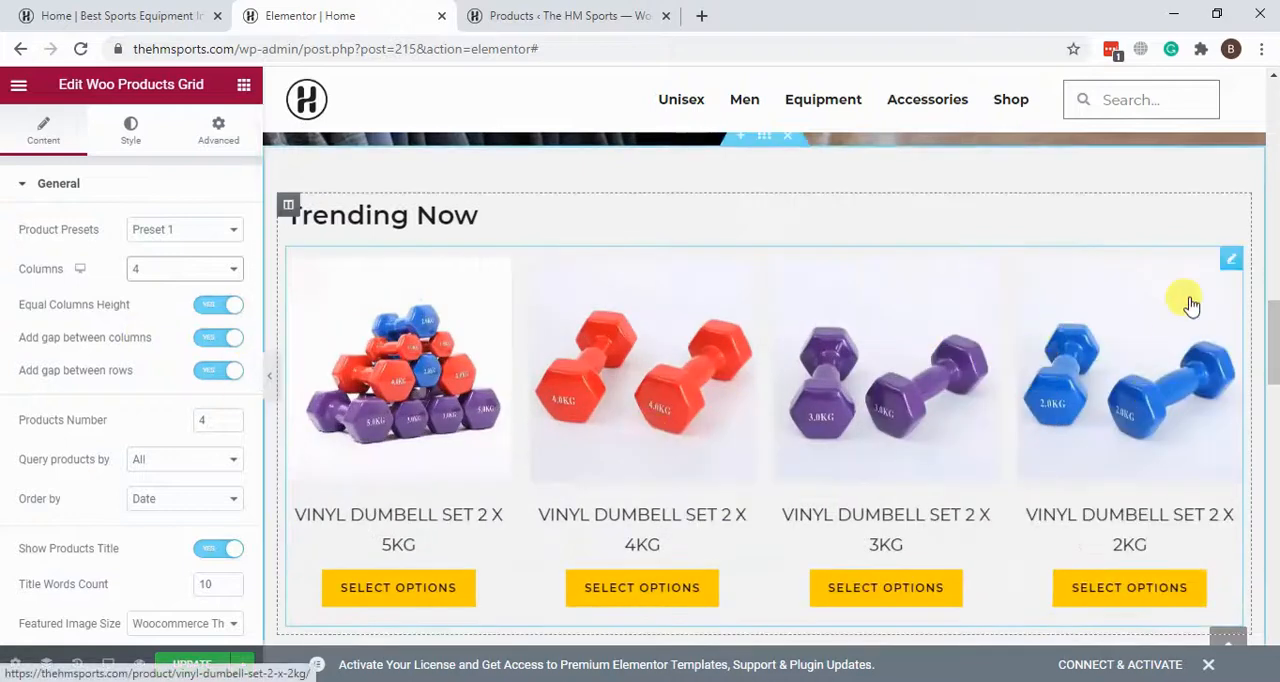
Step: Open the Woo Categories Grid under "Product Categories" for editing and collapse its General settings
scroll(1190, 303, down, 5)
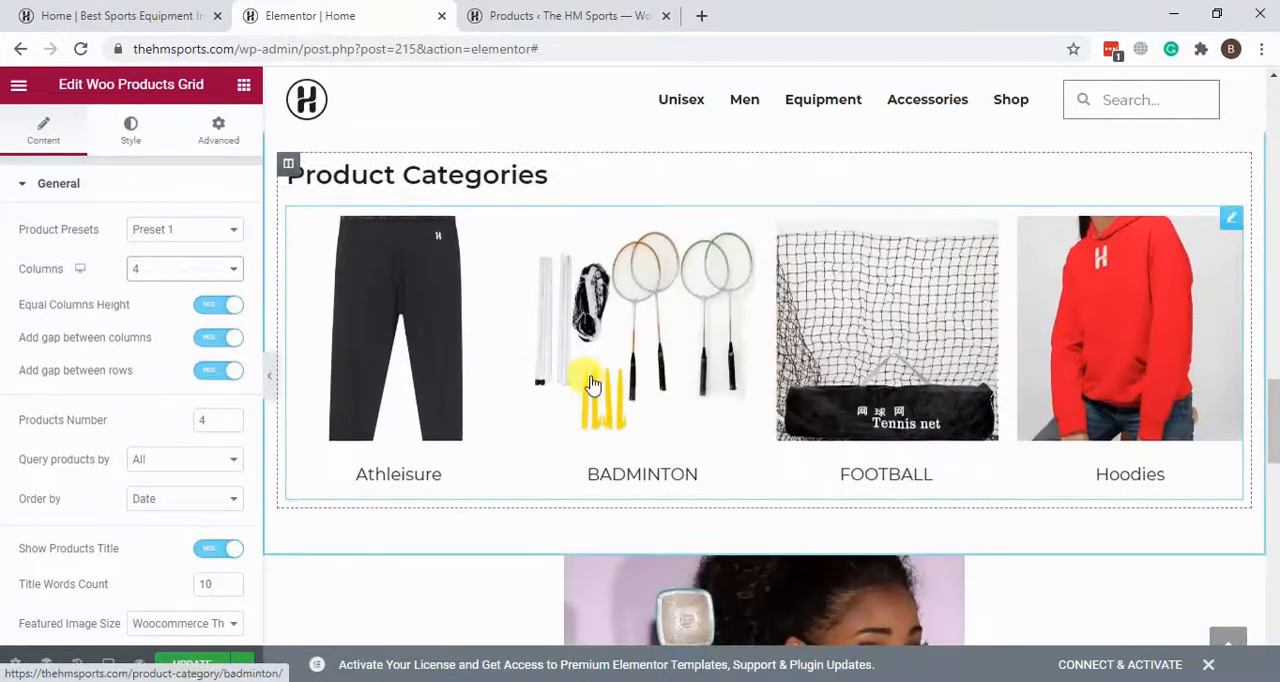
click(1227, 222)
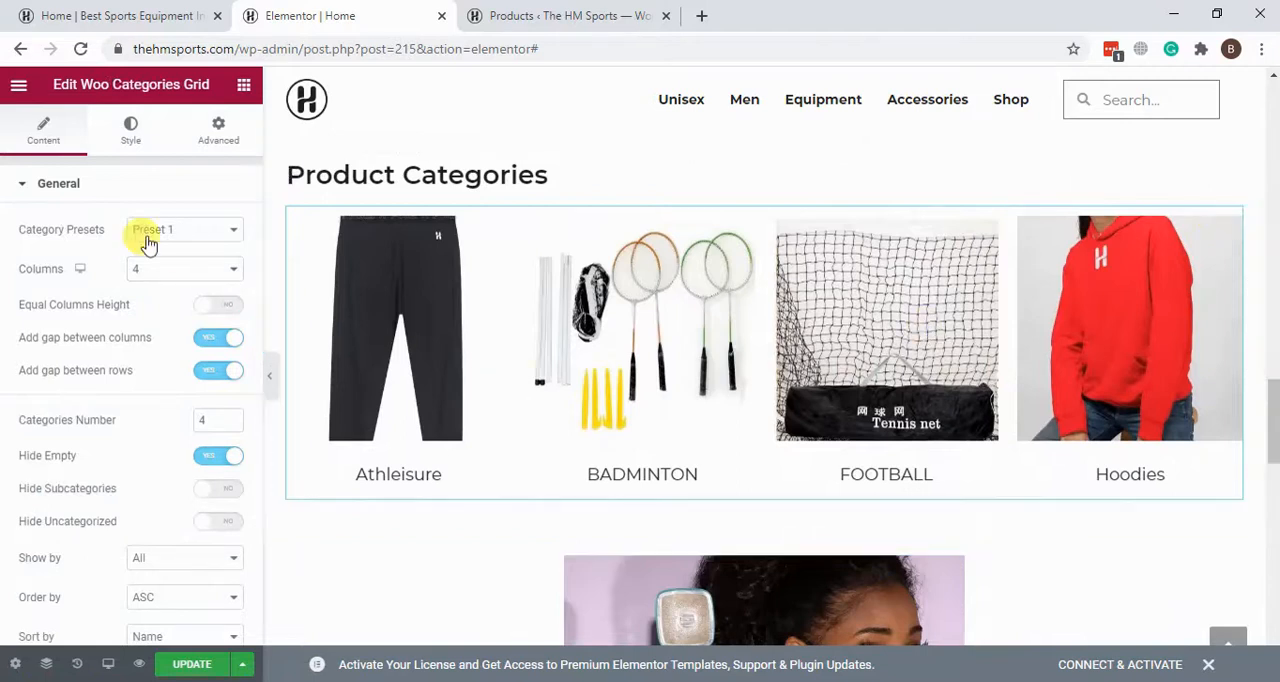
click(52, 190)
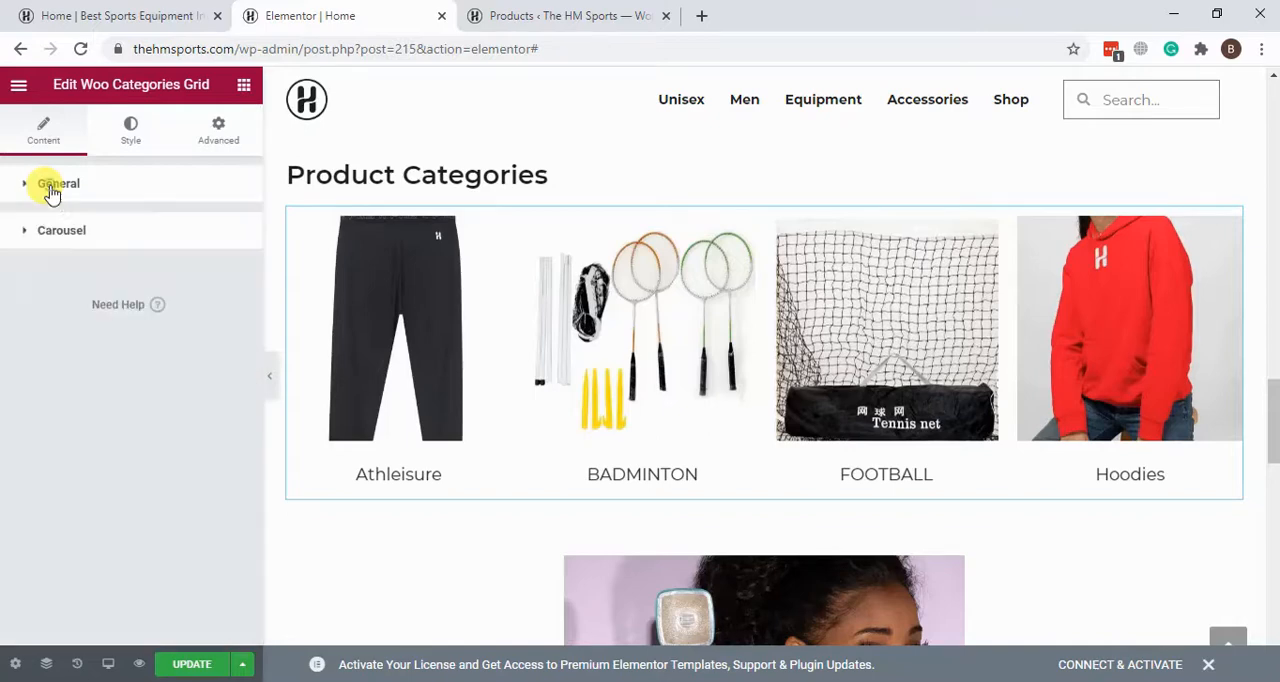
Step: Switch to the home page preview and open the Athleisure category from the Product Categories section
click(108, 14)
scroll(1100, 297, down, 15)
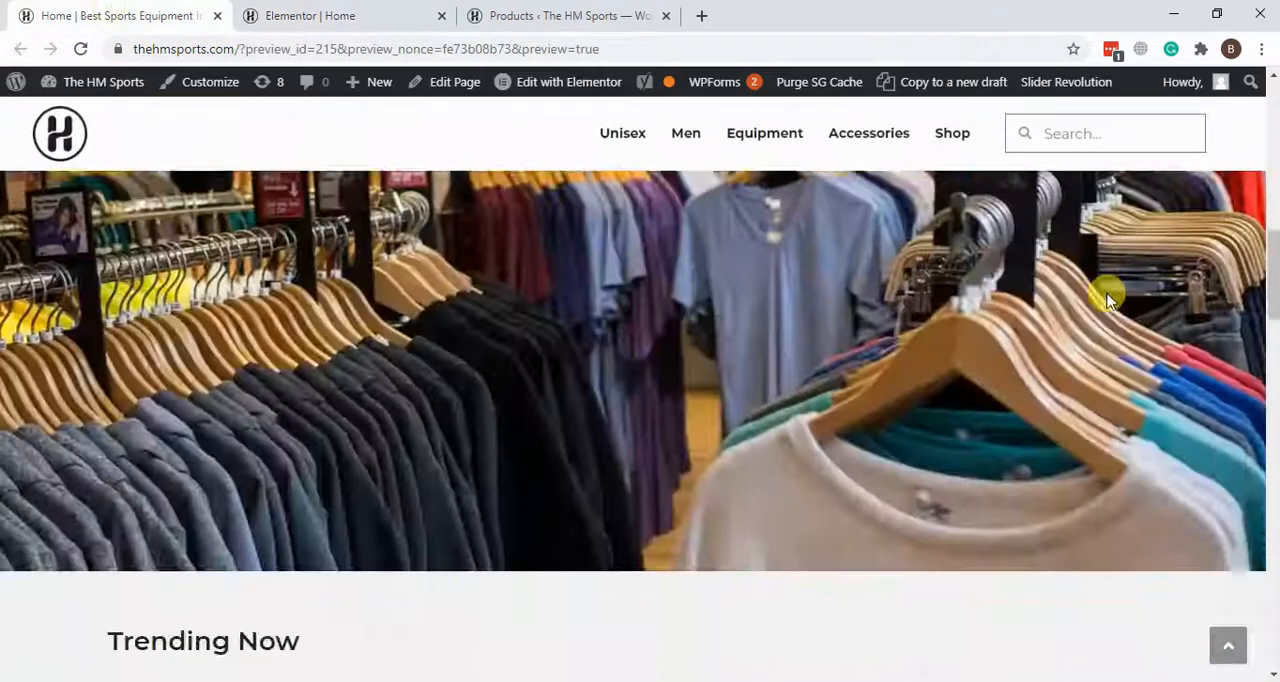
scroll(1108, 298, down, 1)
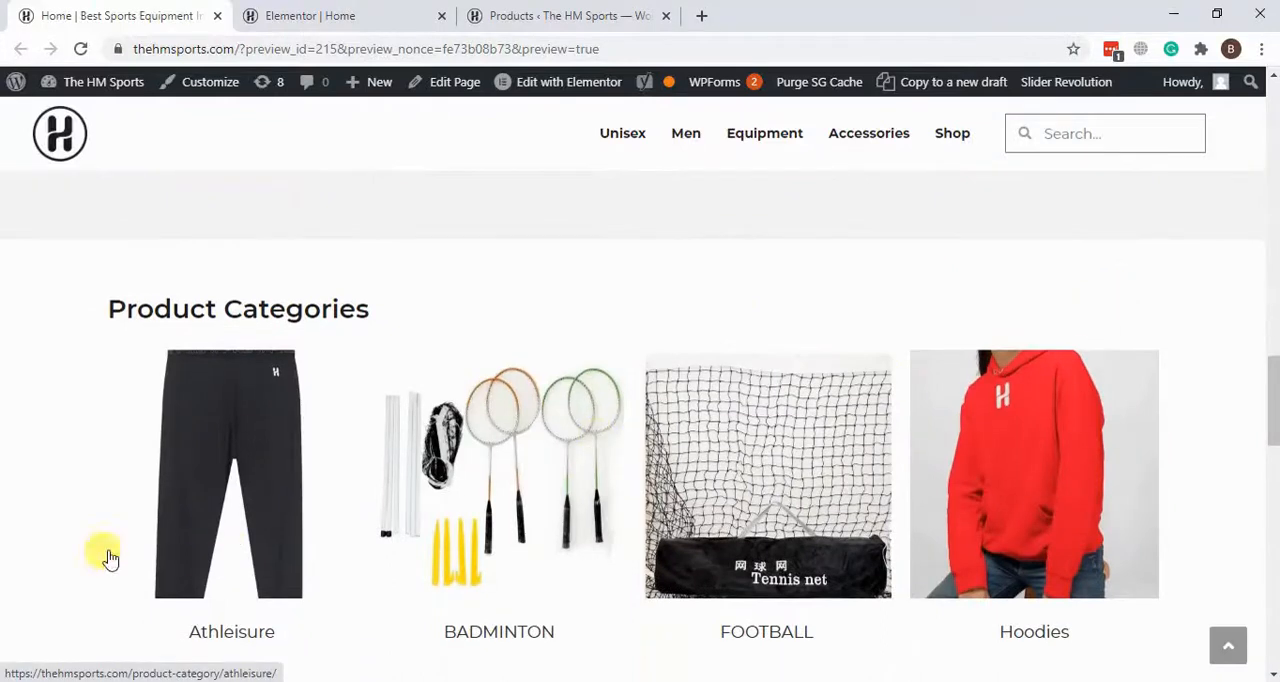
click(210, 507)
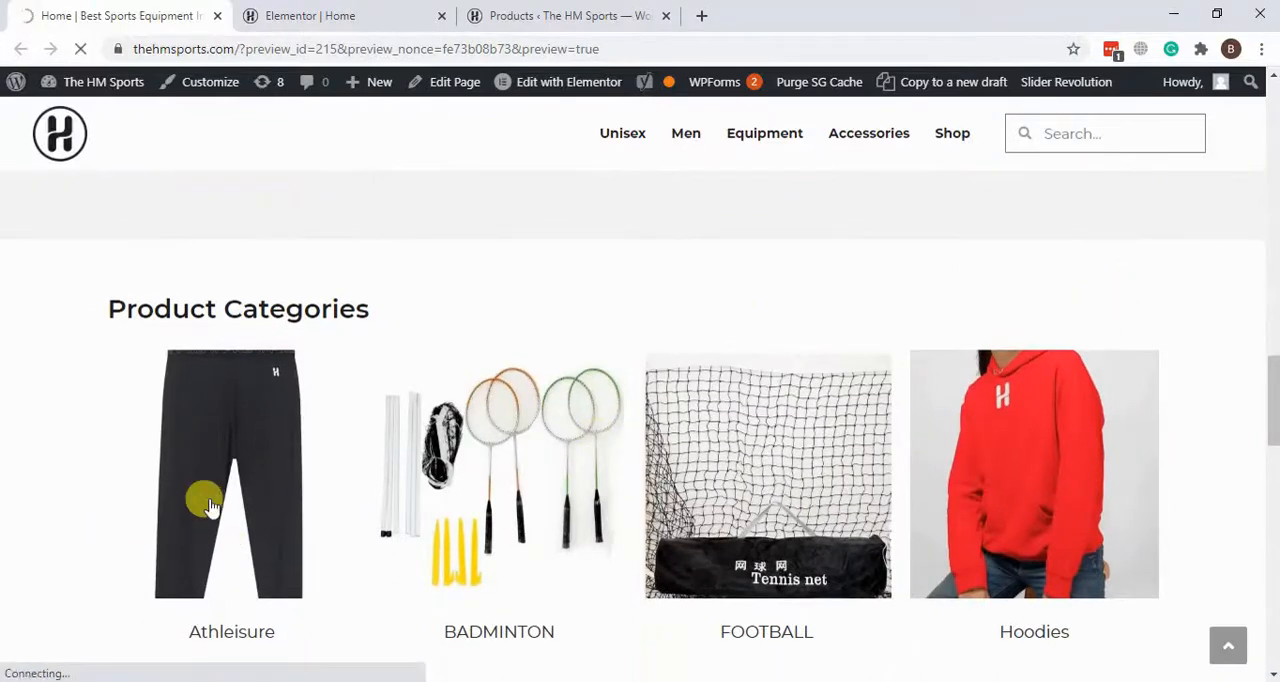
scroll(180, 360, down, 15)
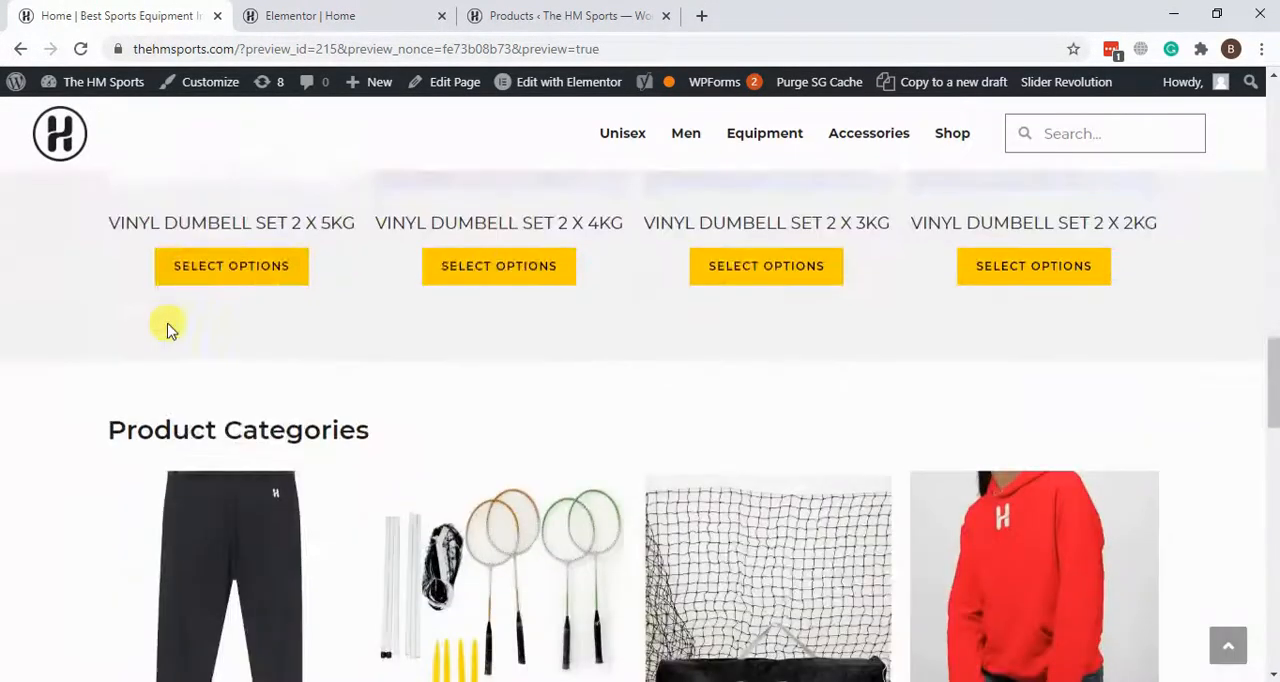
scroll(168, 330, down, 2)
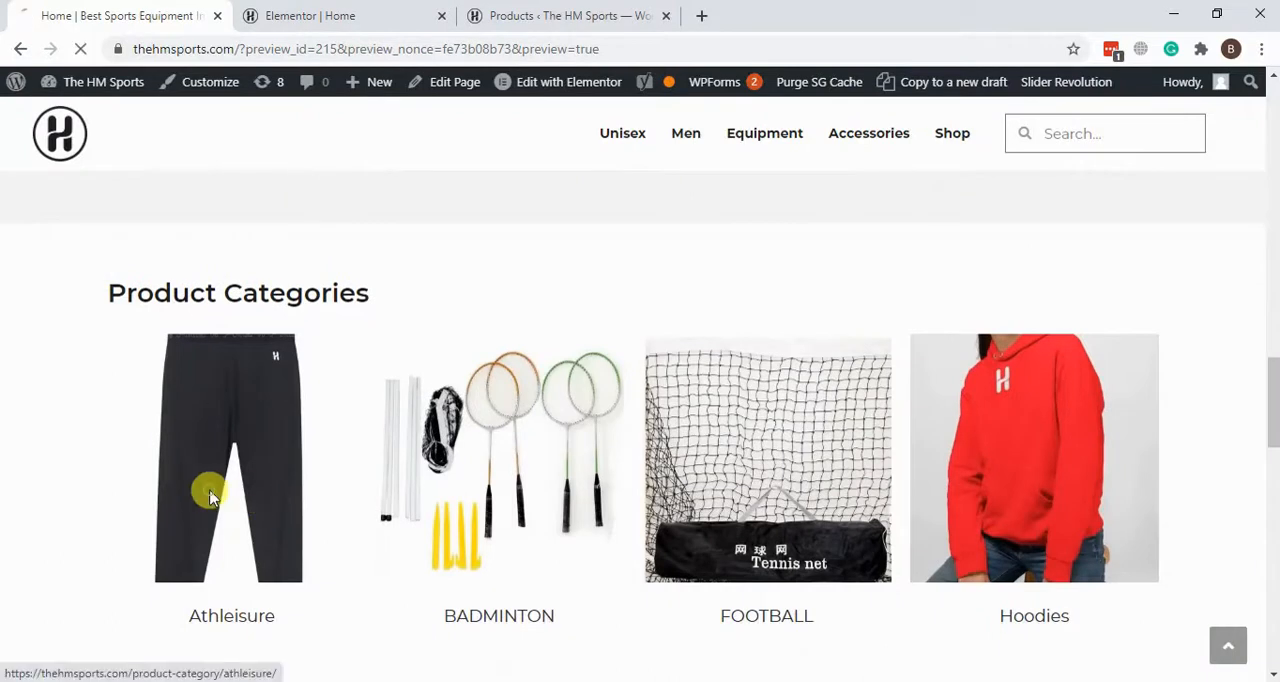
click(208, 494)
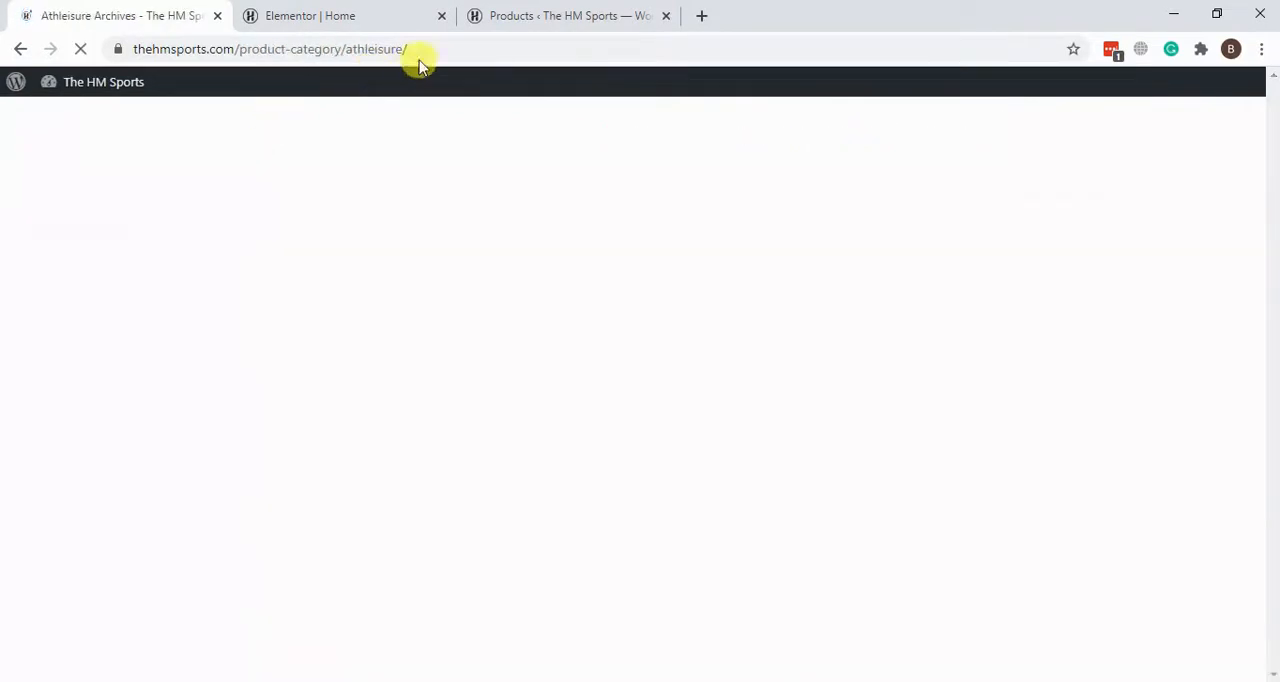
Step: Select part of the Athleisure category page's address and look through the products listed on the page
drag(434, 51, 206, 48)
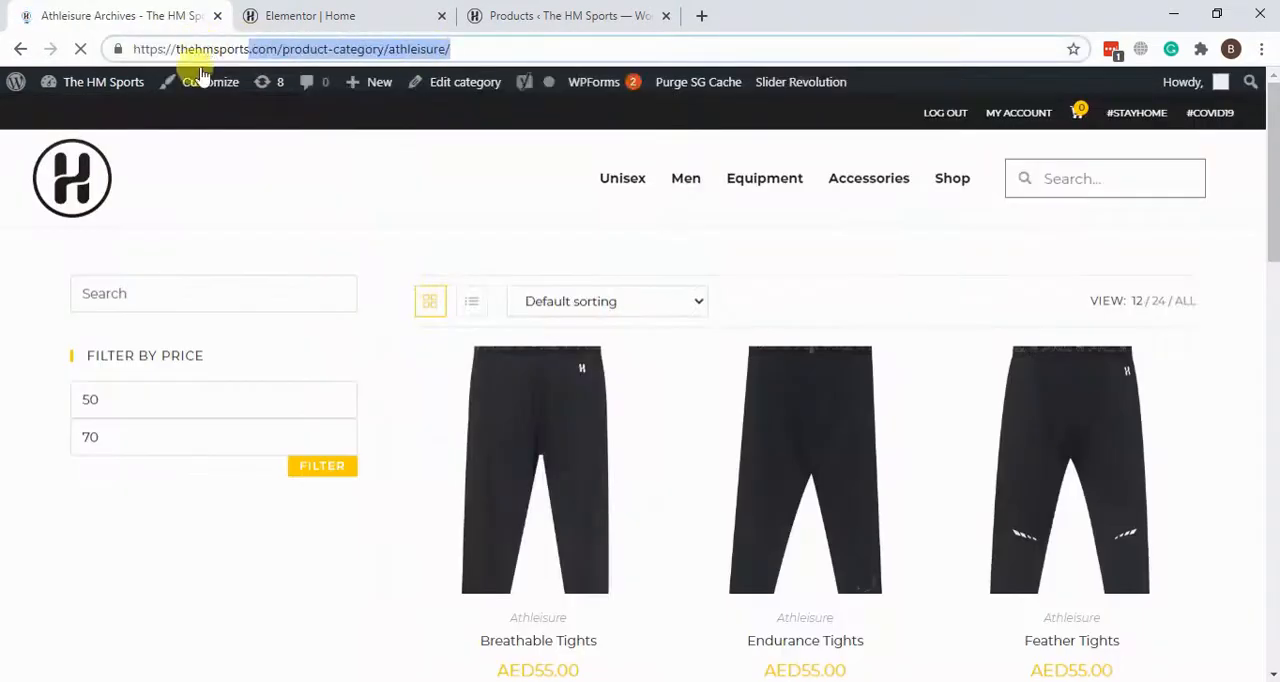
scroll(1211, 361, down, 3)
scroll(1211, 361, down, 5)
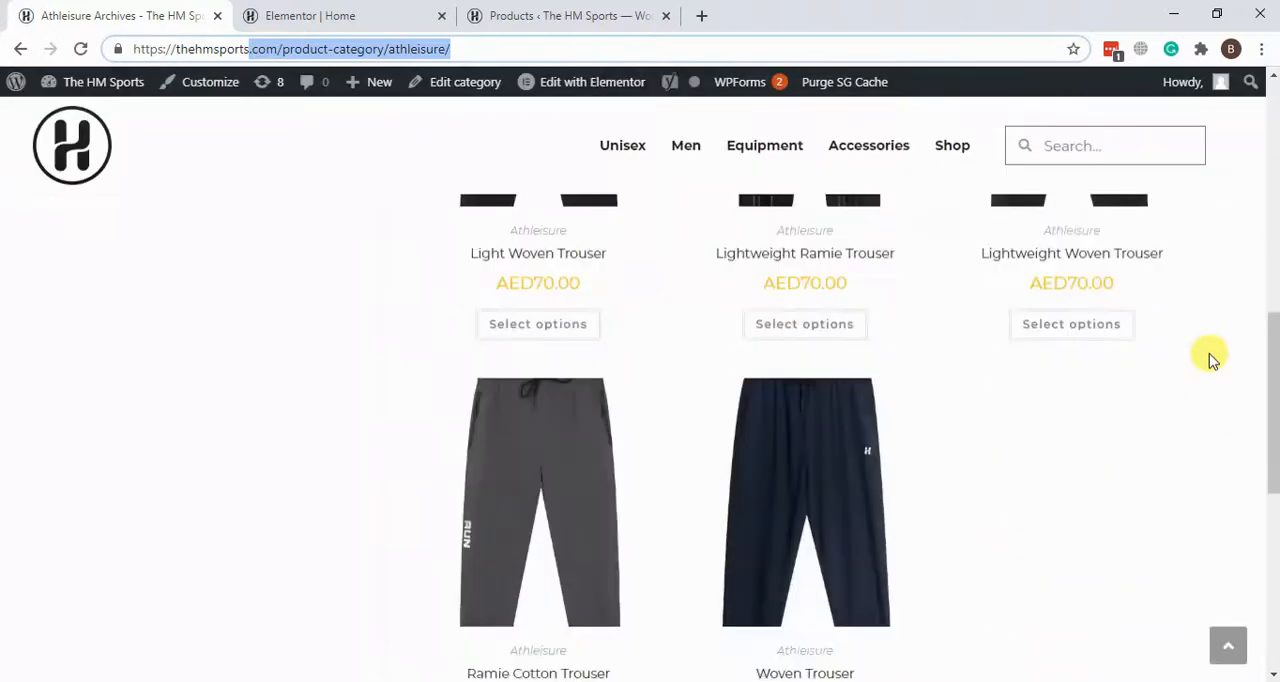
scroll(1209, 354, up, 8)
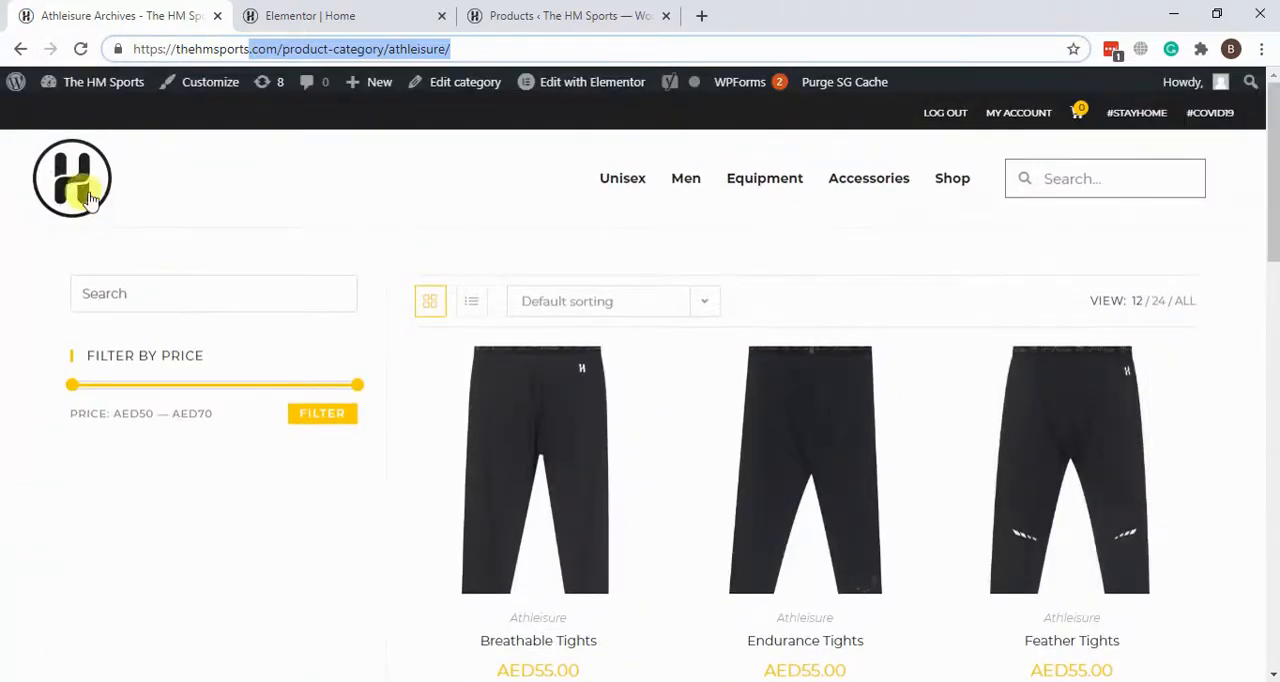
Step: Return the store preview to its home page, and open the "Snap Your Best" image in the Elementor editor for editing
click(88, 198)
click(388, 12)
scroll(1051, 434, down, 6)
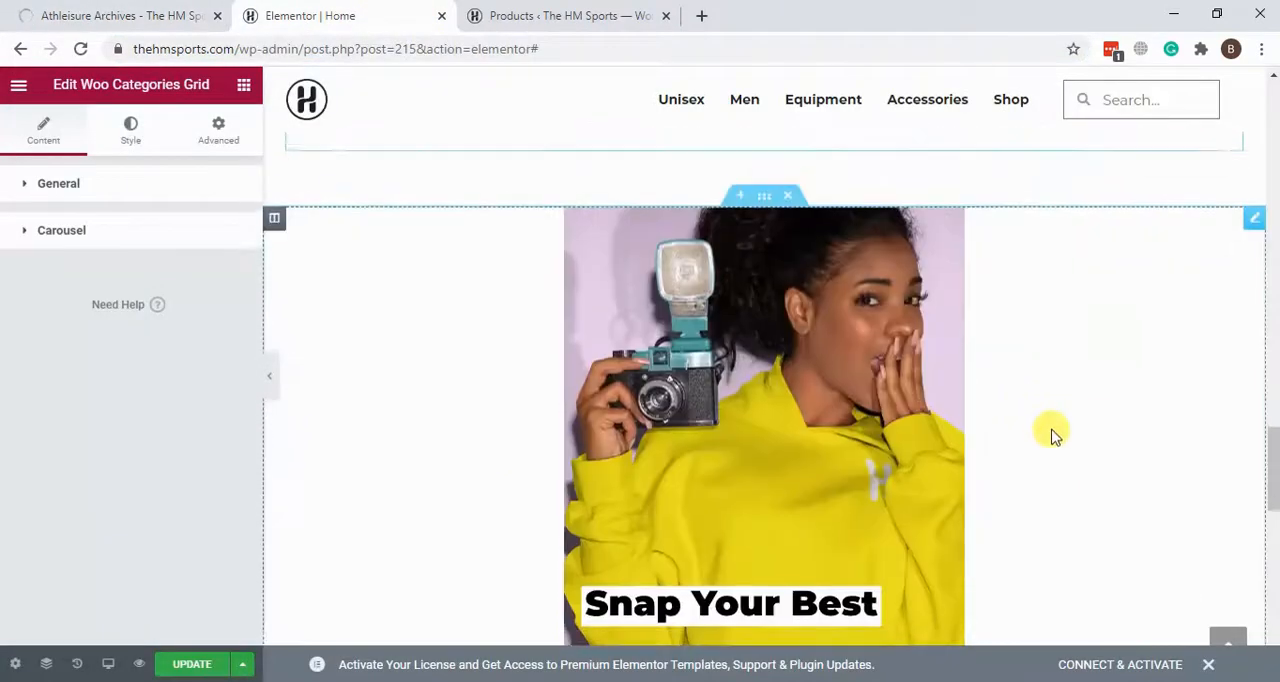
scroll(1106, 422, up, 5)
scroll(1106, 424, down, 3)
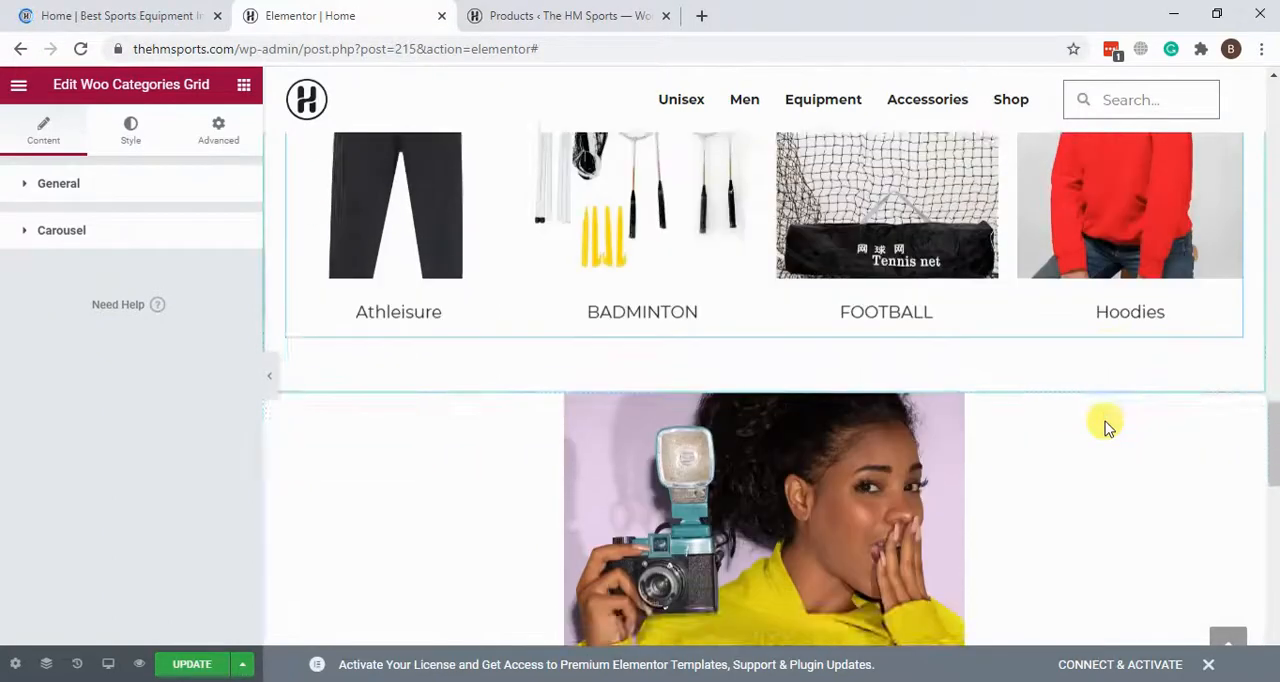
click(573, 364)
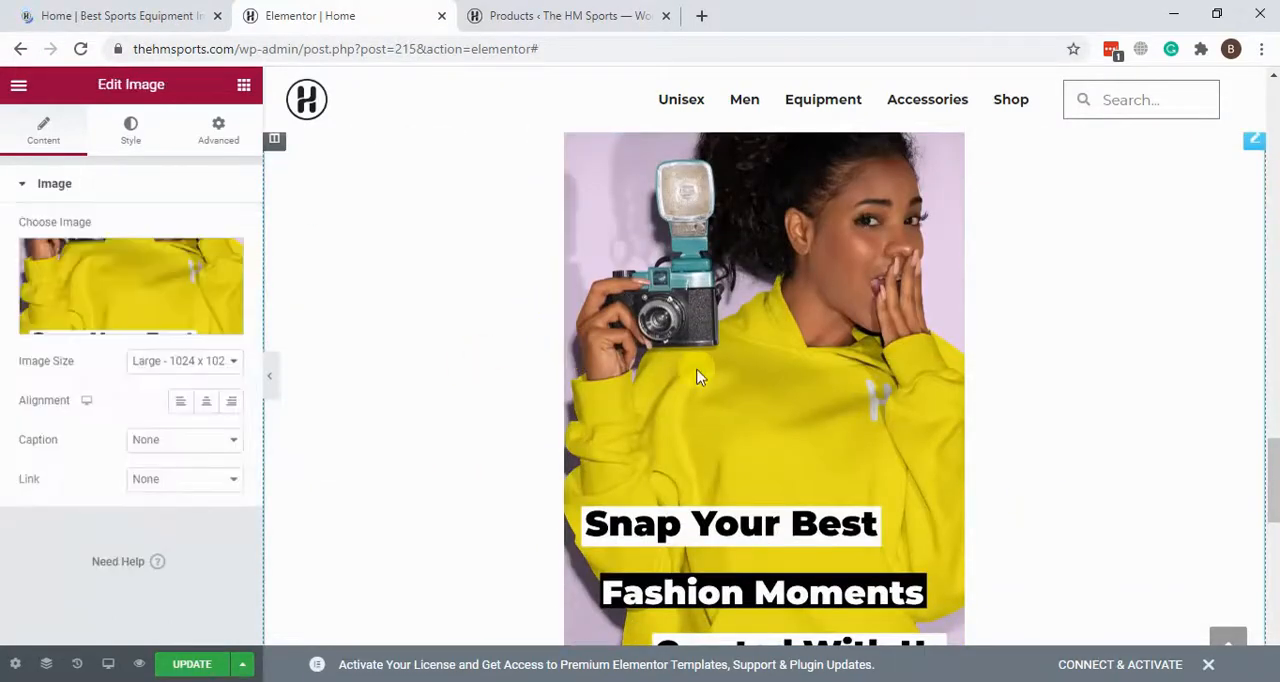
scroll(1234, 305, up, 2)
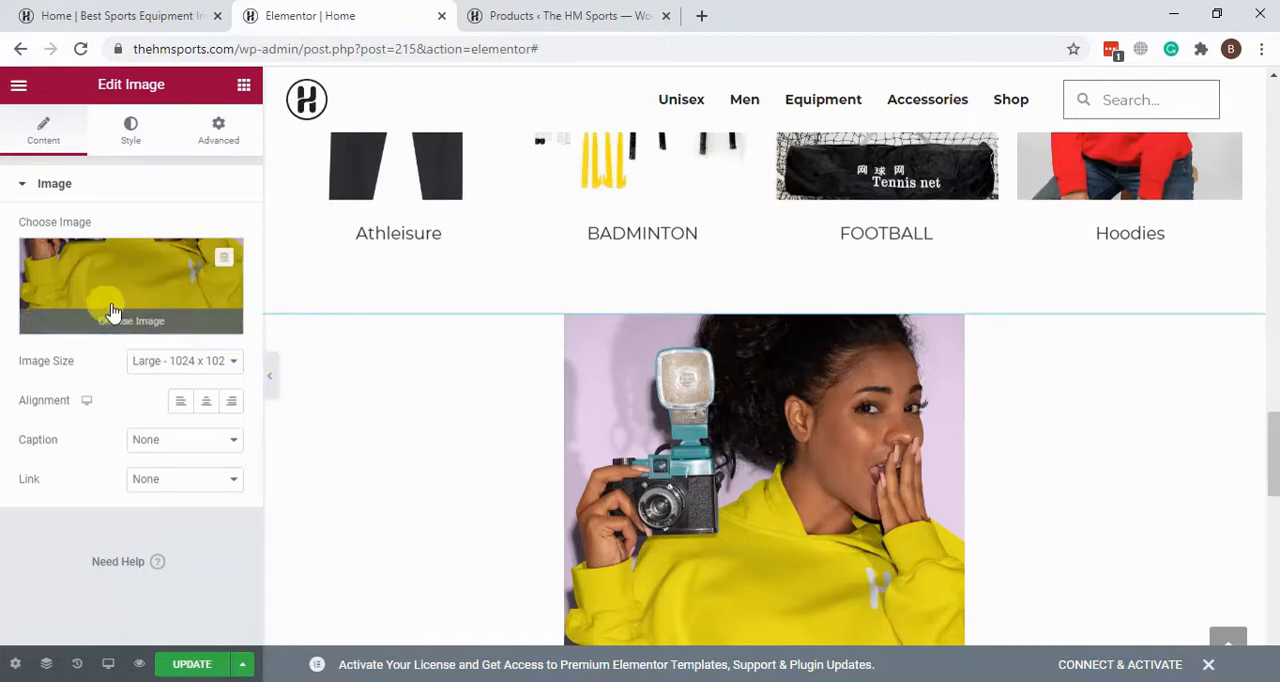
Step: Add a new column beside the "Snap Your Best" image's column and delete that added column again
right_click(278, 331)
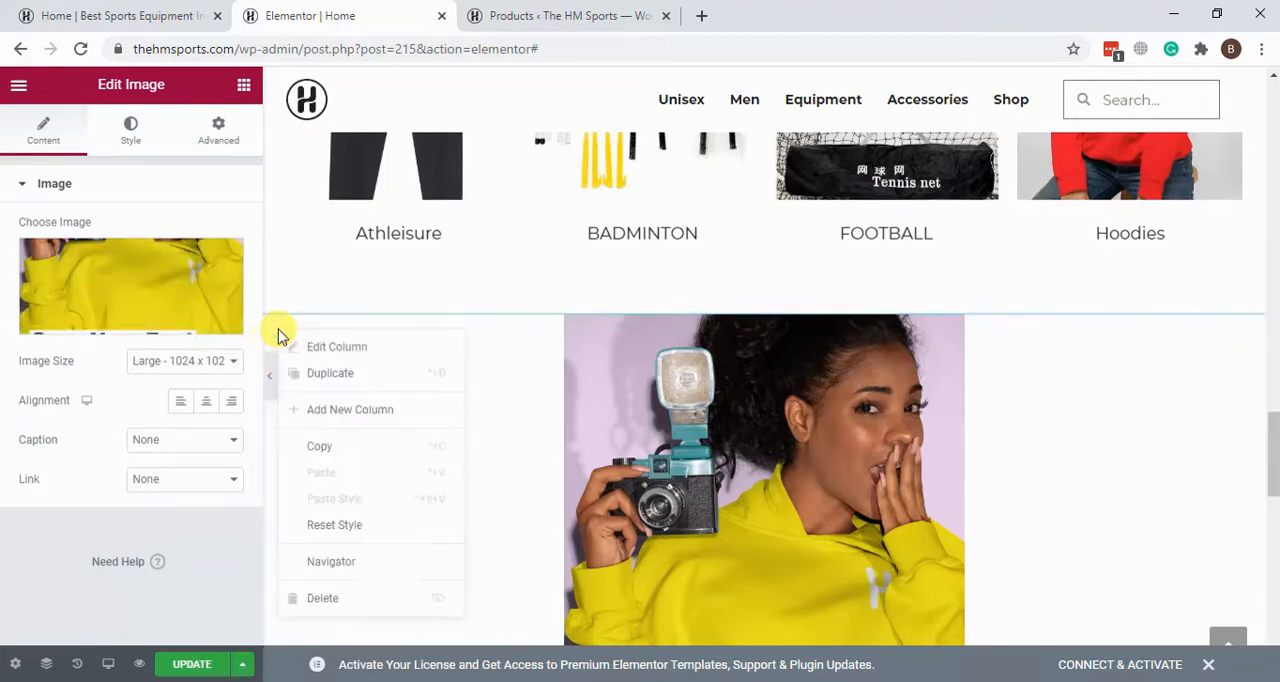
click(519, 363)
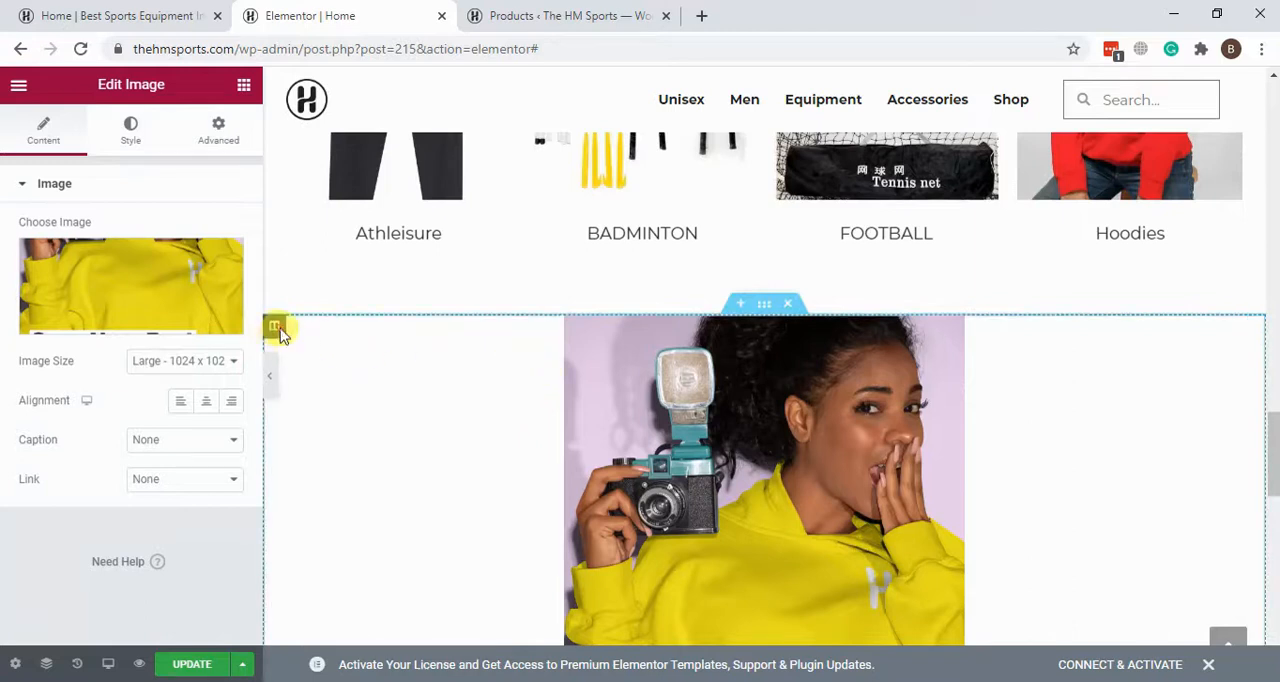
right_click(278, 331)
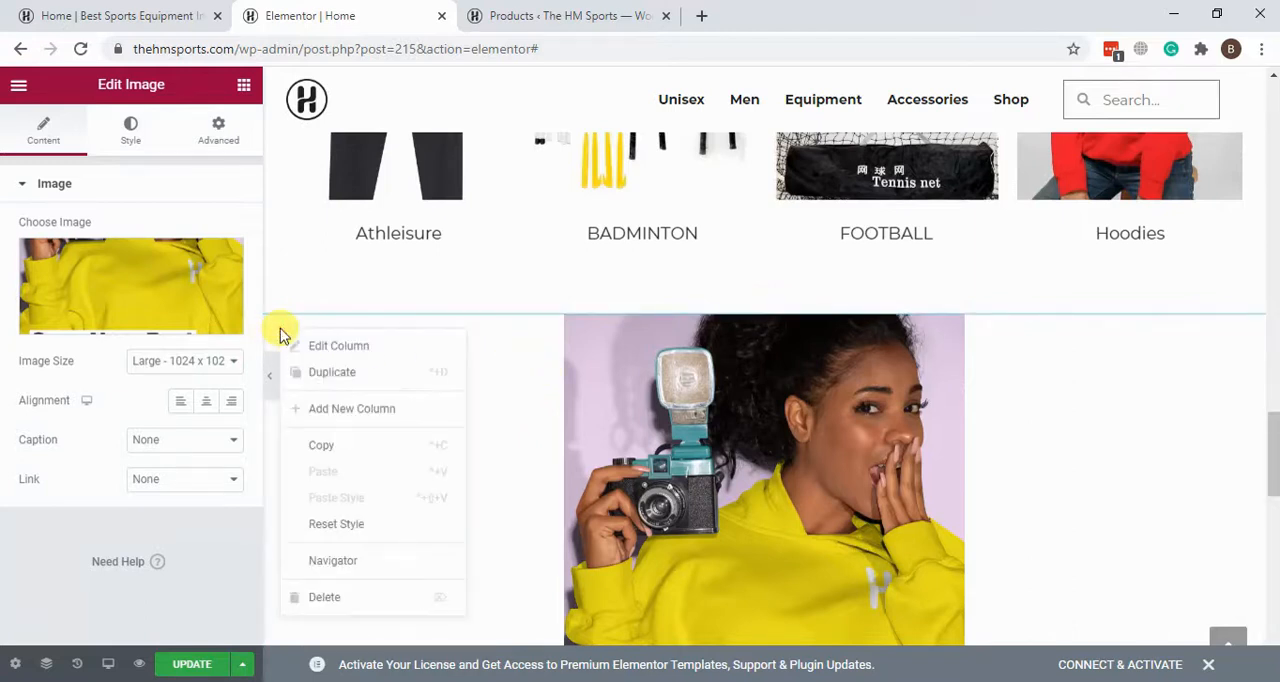
click(342, 408)
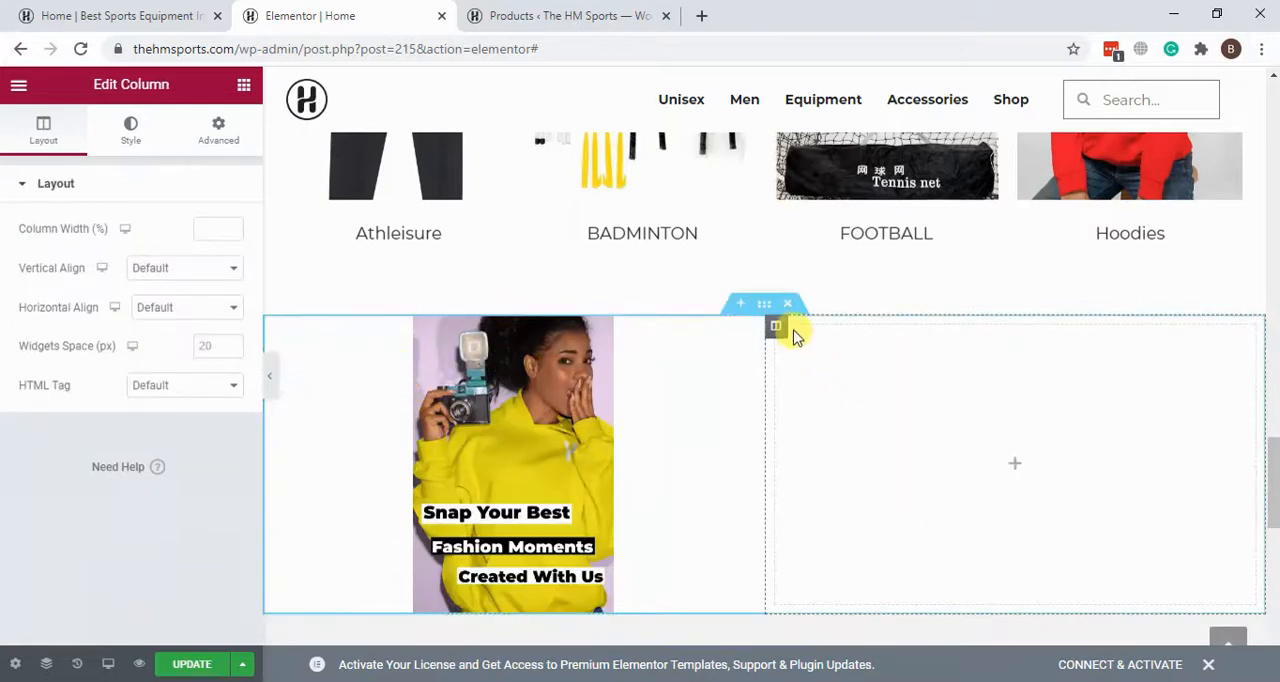
right_click(777, 328)
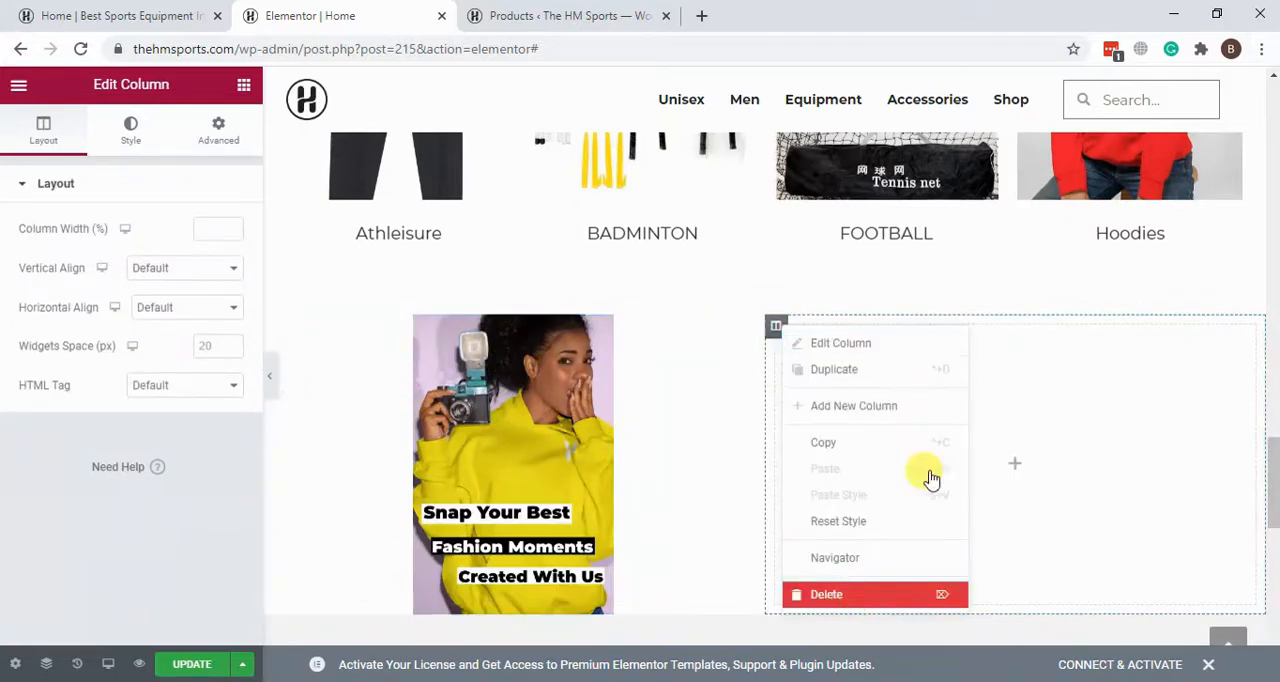
click(880, 594)
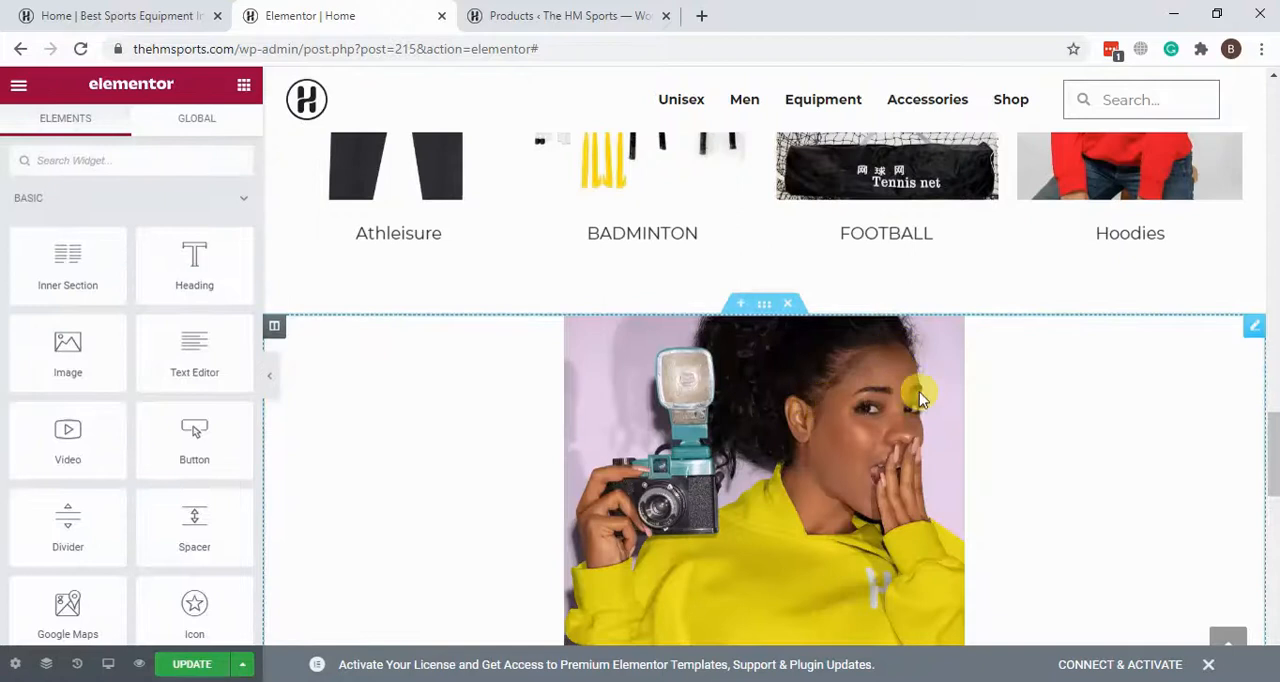
Step: Open the Twitter and Facebook icon boxes under "Connect with Us" for editing and examine their link settings
scroll(949, 337, down, 2)
scroll(949, 337, down, 5)
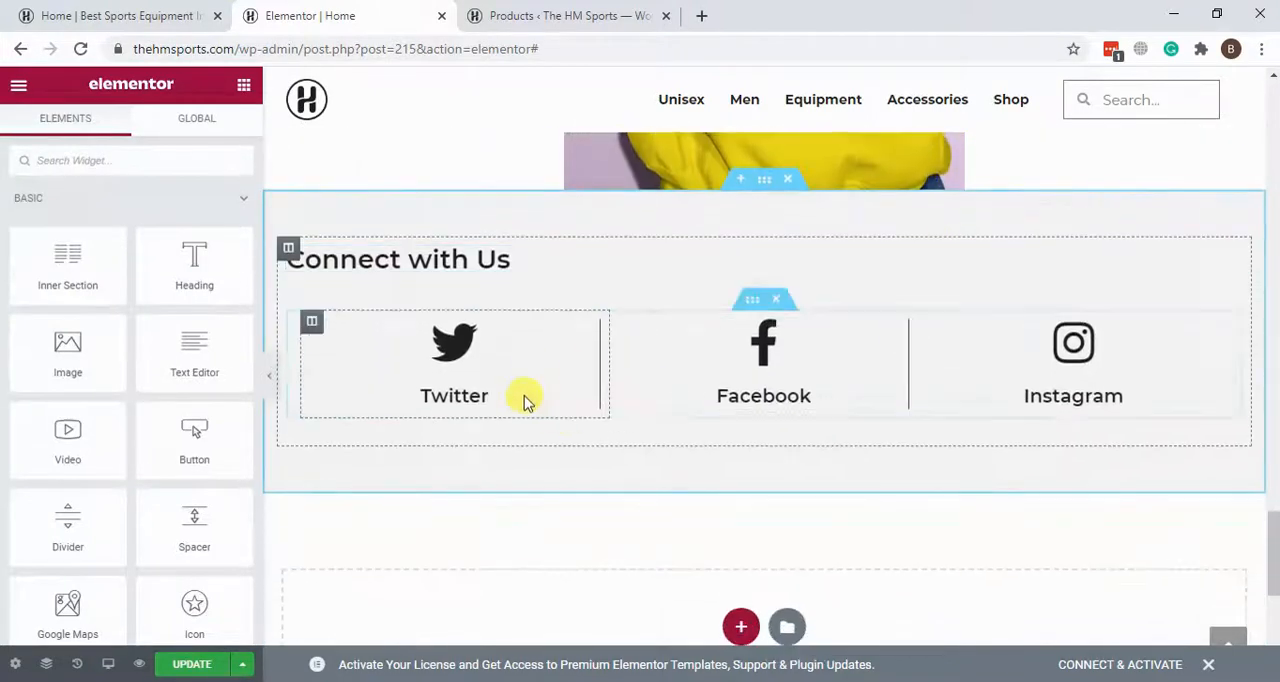
click(591, 335)
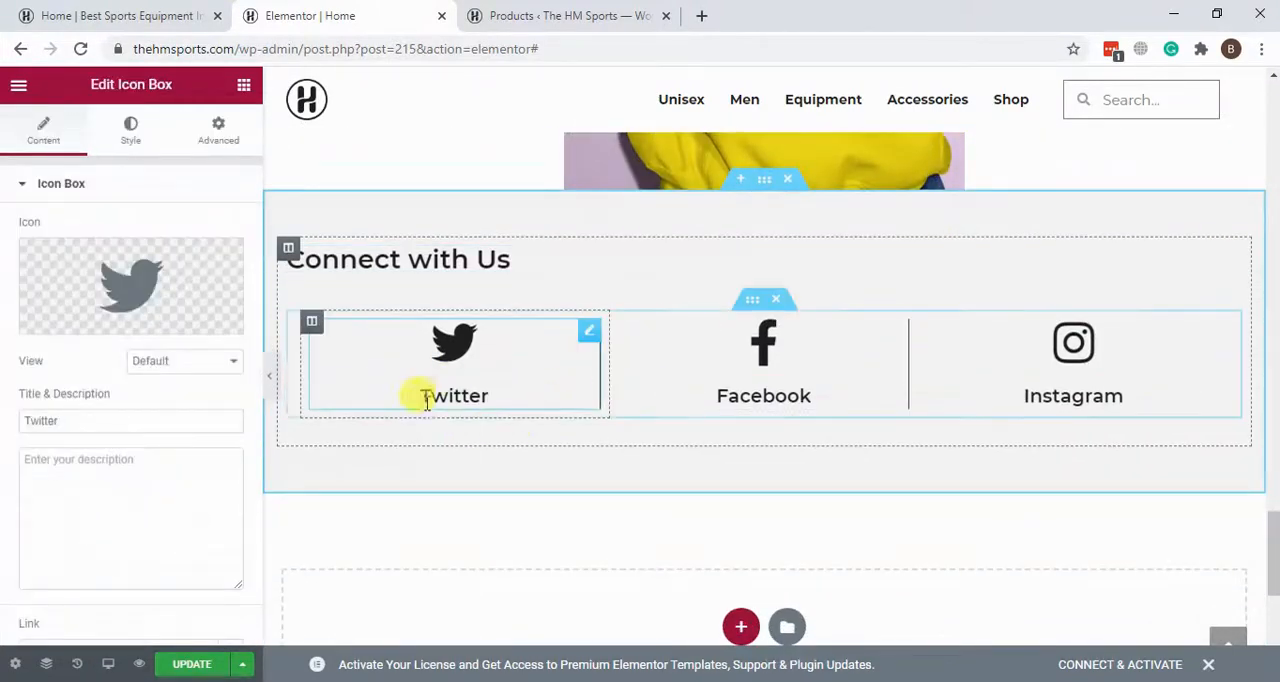
scroll(143, 395, down, 3)
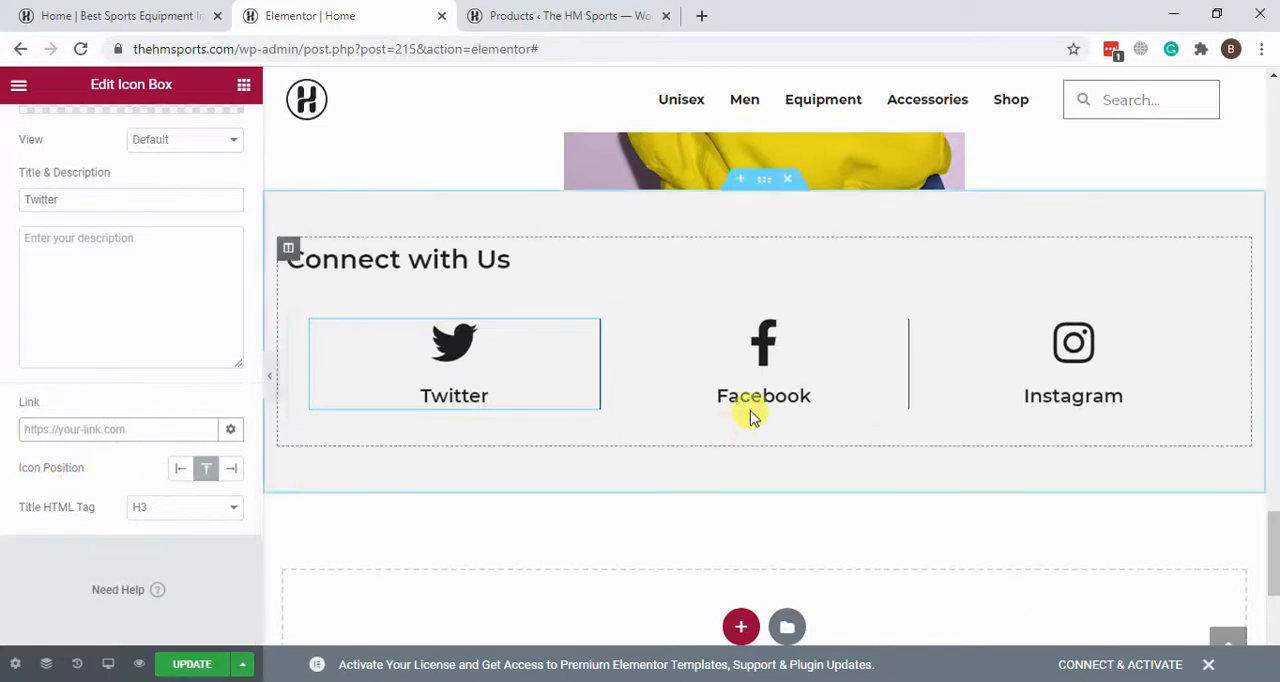
click(846, 343)
scroll(8, 336, down, 1)
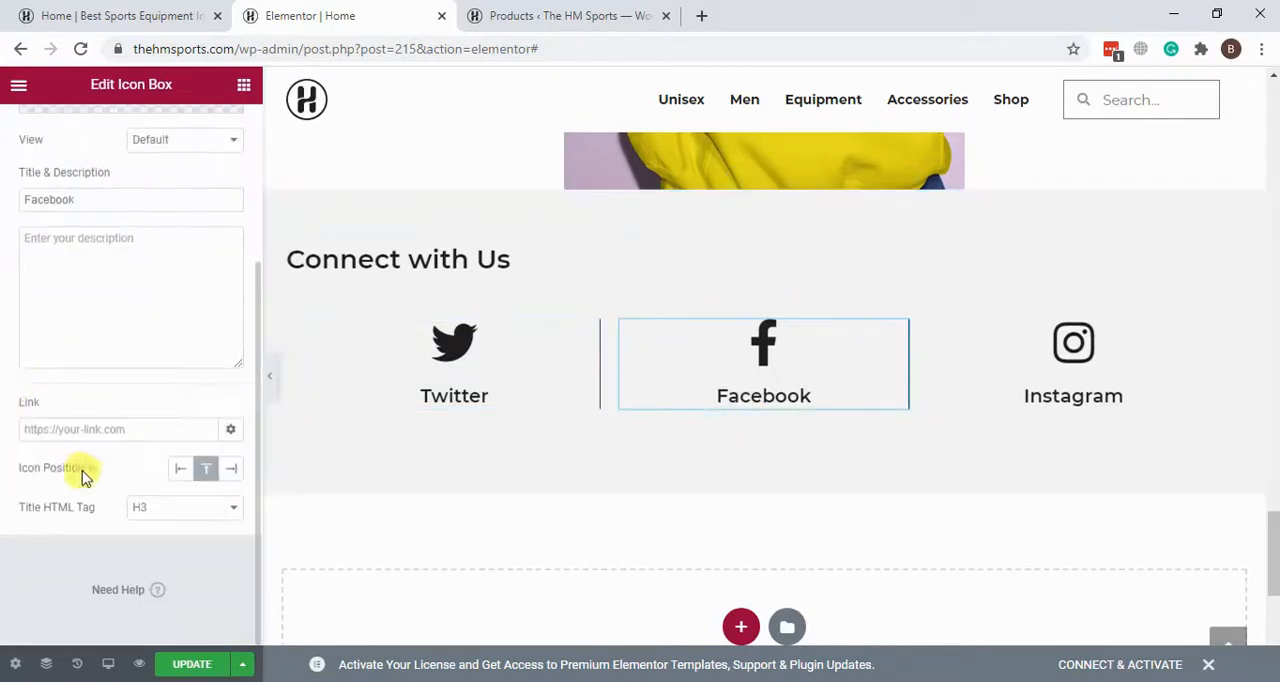
Step: Open the Instagram icon box for editing and inspect the address in its link setting
click(1127, 375)
scroll(105, 254, down, 3)
drag(33, 425, 261, 424)
click(143, 432)
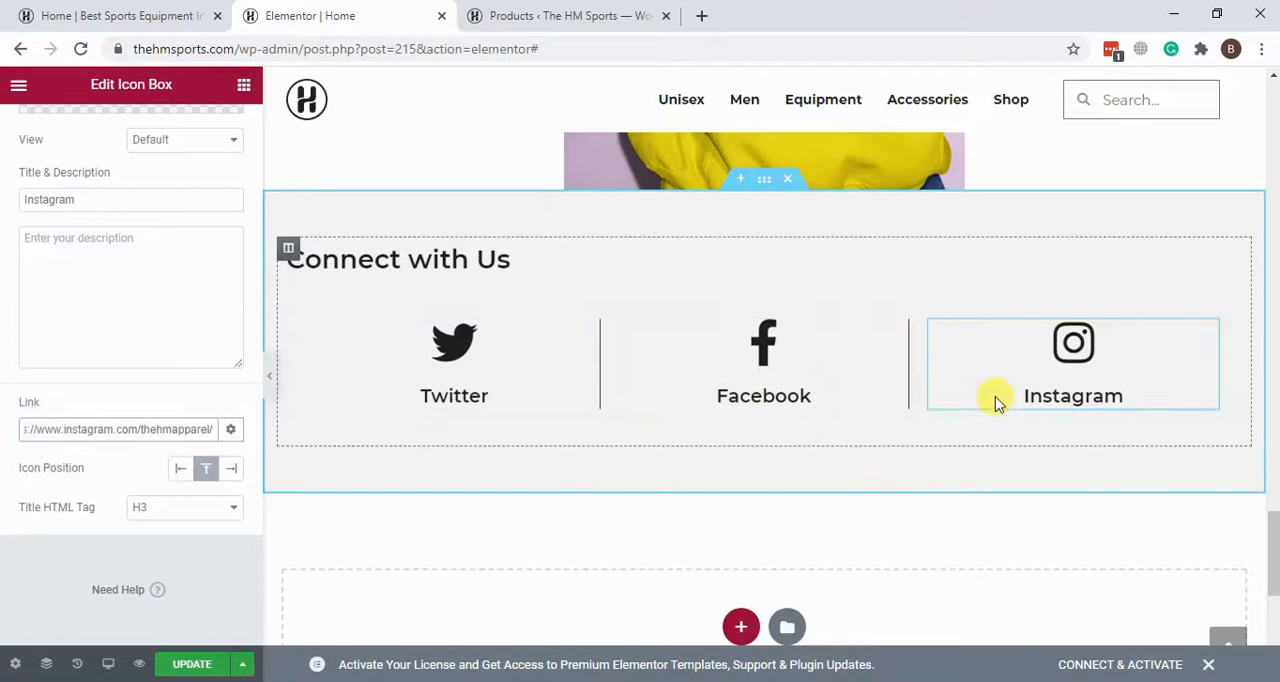
Step: Try to place an Inner Section widget in the empty column of the clothing-rack background section
scroll(920, 366, down, 2)
scroll(924, 372, down, 3)
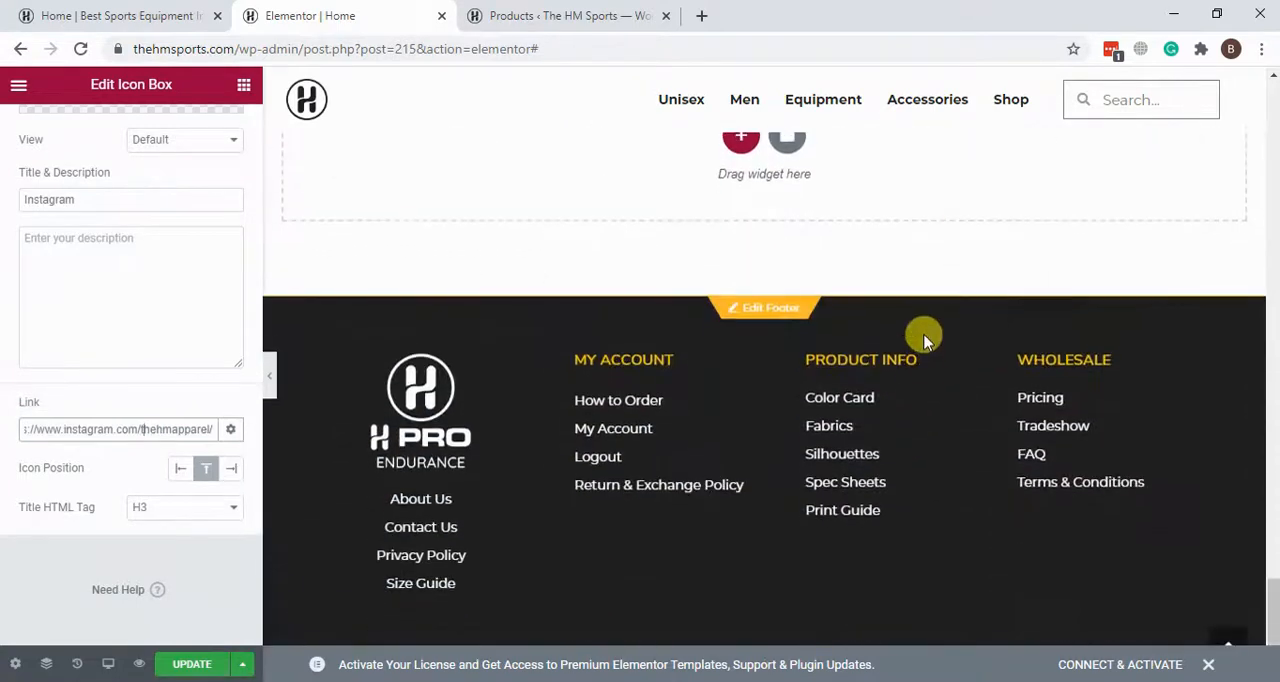
scroll(923, 337, up, 1)
scroll(870, 357, up, 8)
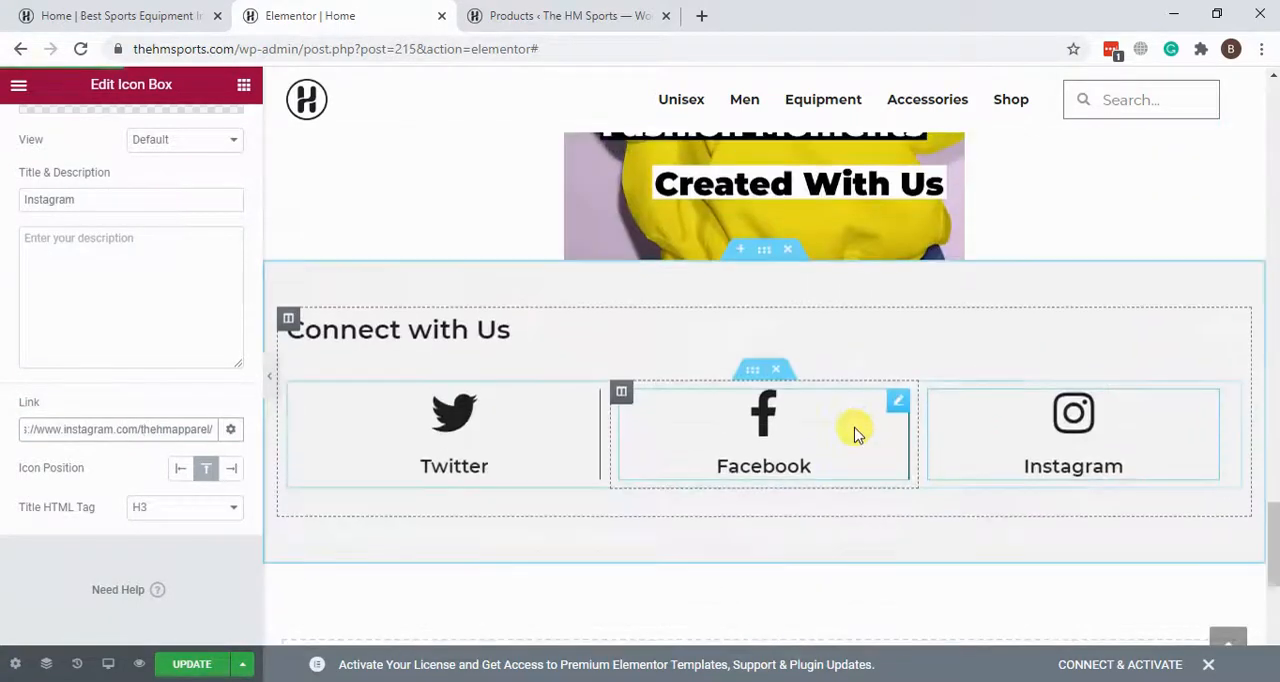
scroll(768, 346, up, 15)
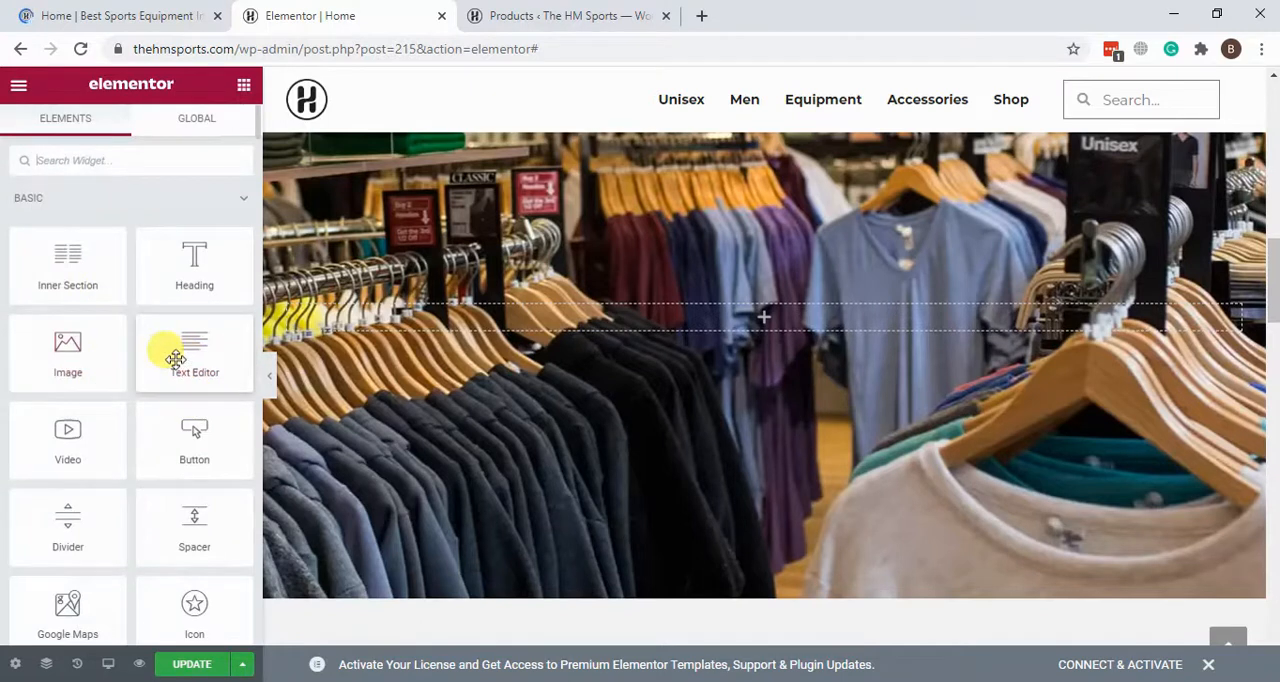
drag(375, 345, 815, 553)
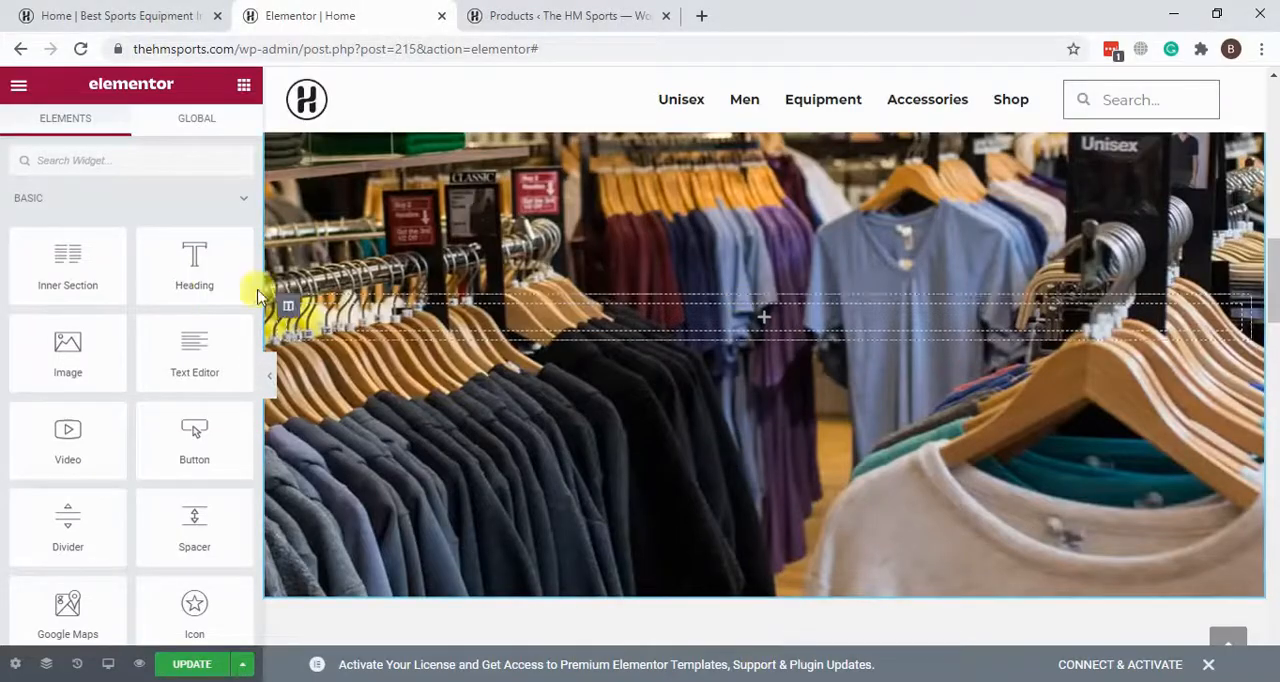
drag(97, 286, 720, 320)
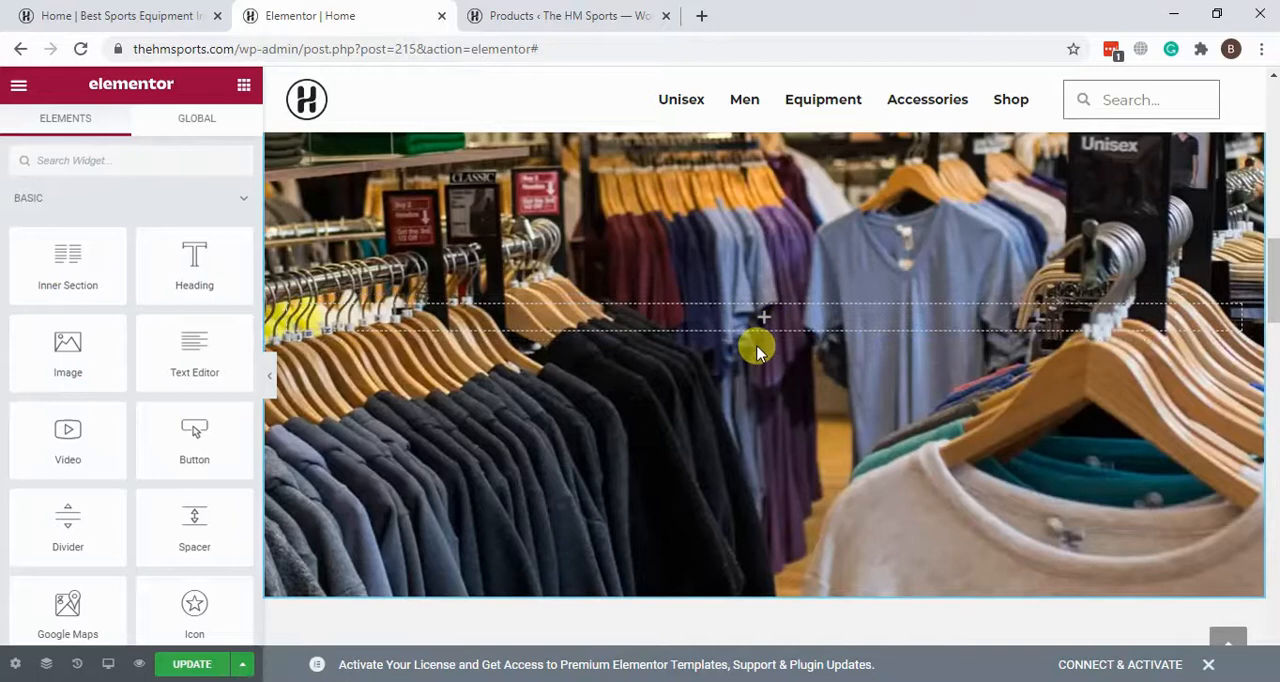
Step: Add a Text Editor widget to the empty column of the clothing-rack background section above "Trending Now"
scroll(1045, 415, down, 6)
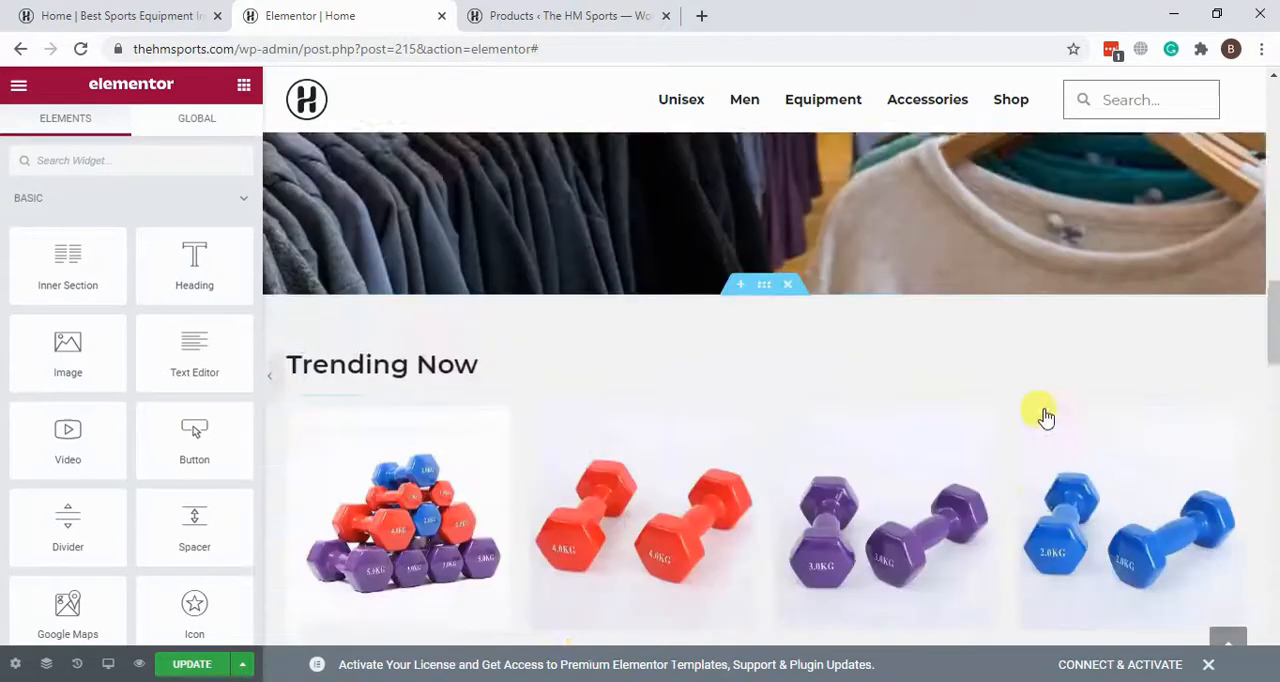
scroll(1045, 408, up, 2)
scroll(1043, 410, down, 5)
scroll(1043, 412, up, 2)
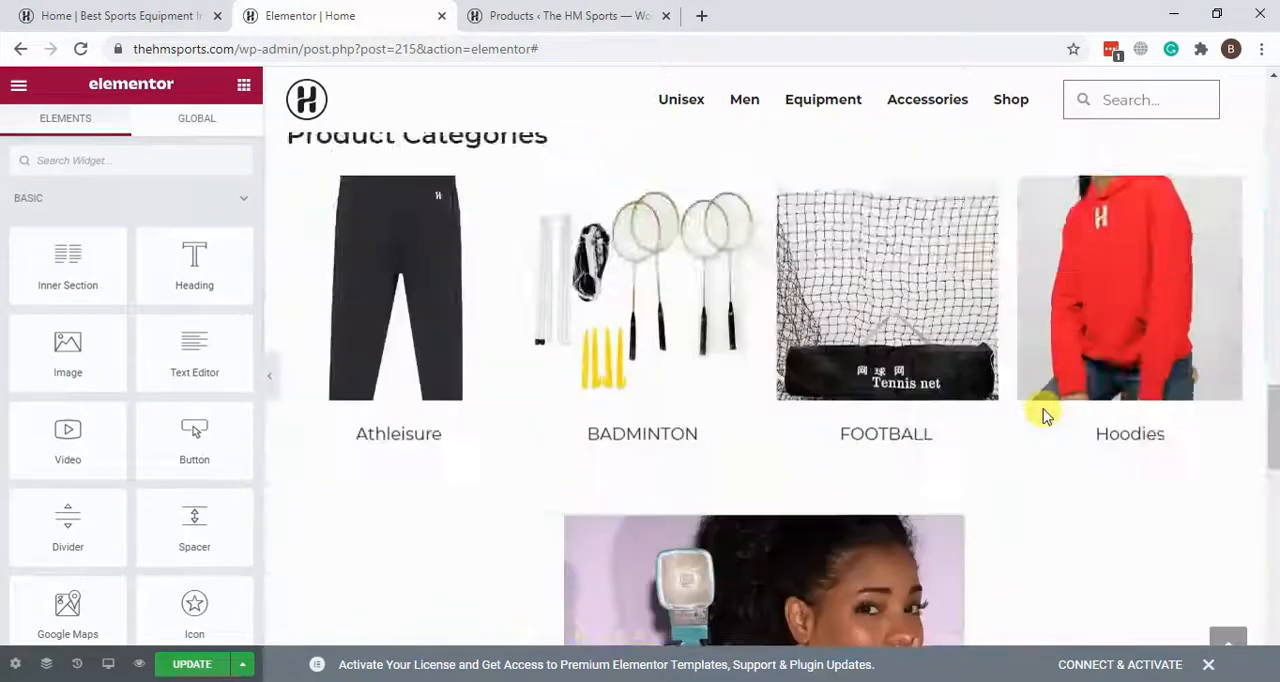
scroll(1043, 412, down, 5)
scroll(1043, 414, up, 3)
scroll(1045, 413, up, 10)
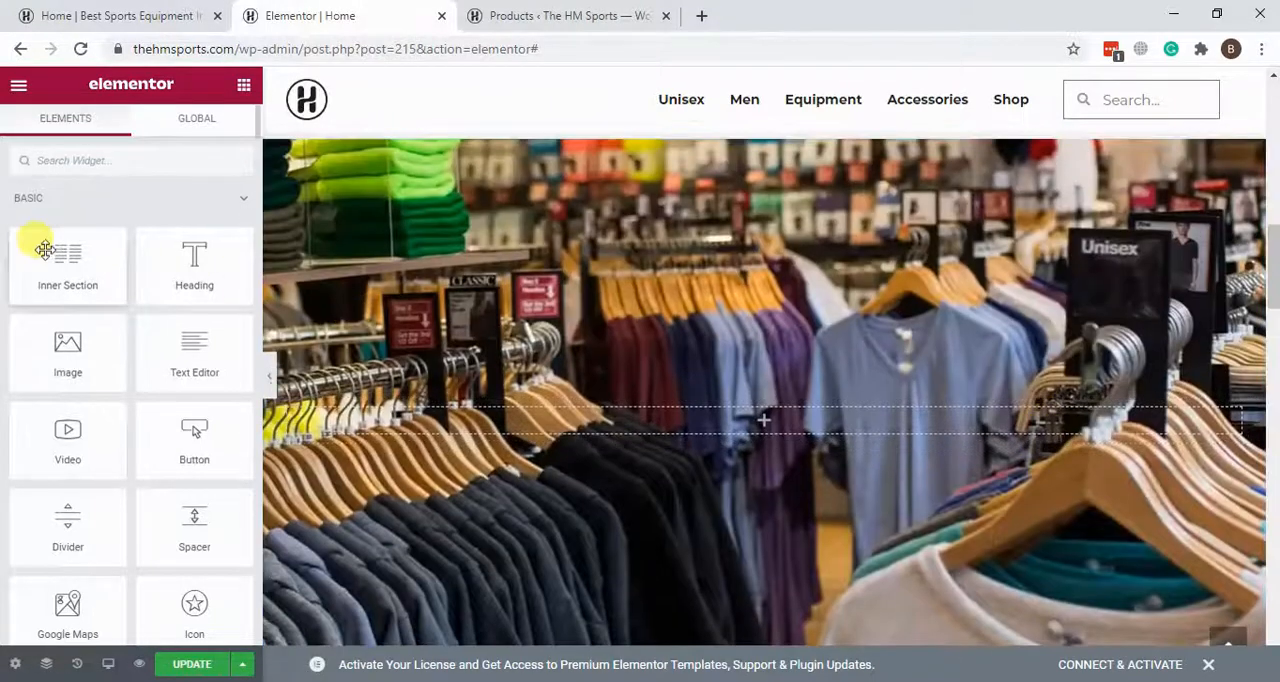
drag(47, 250, 12, 224)
drag(218, 357, 848, 492)
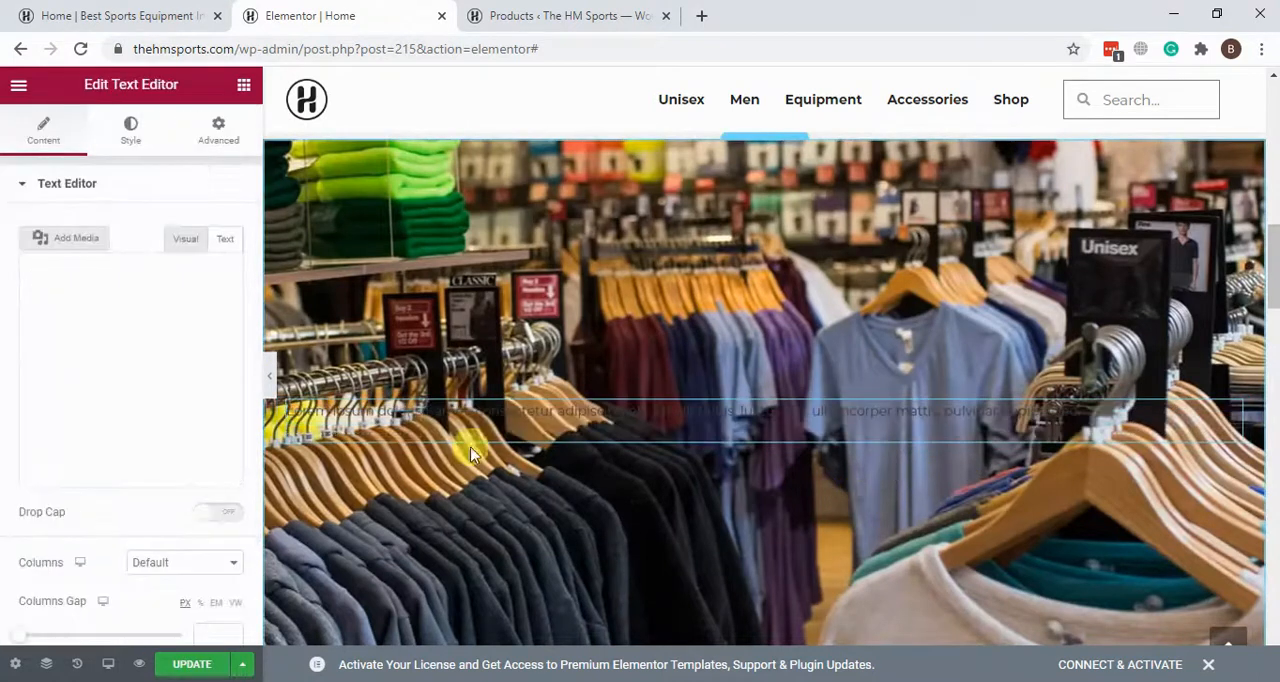
Step: Set the Text Editor widget's text color to white and delete the widget from the clothing-rack section
click(130, 133)
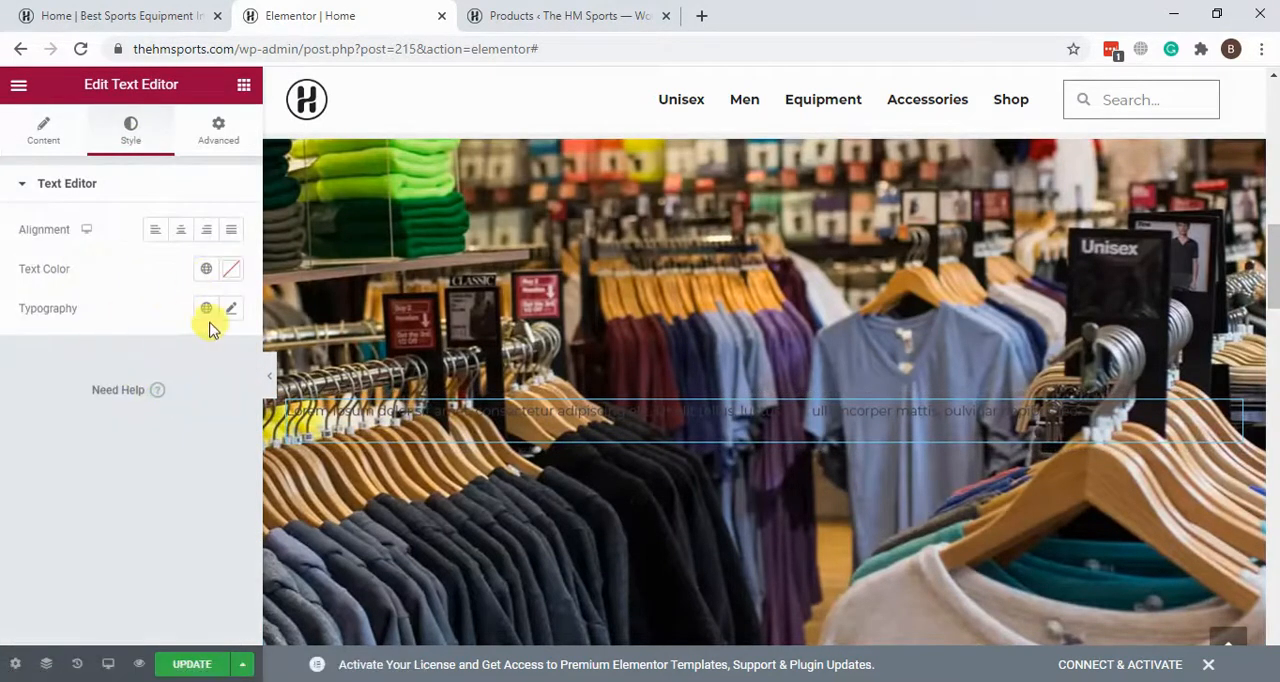
click(232, 276)
drag(143, 437, 109, 314)
click(8, 392)
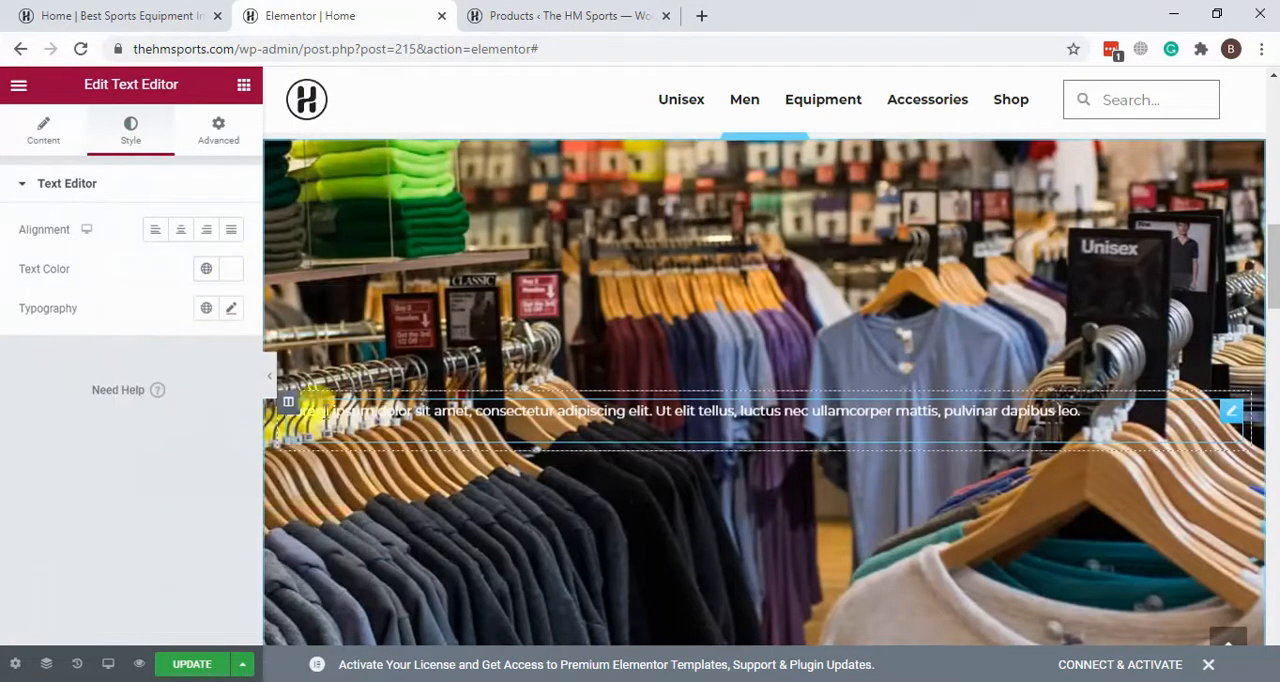
right_click(1230, 420)
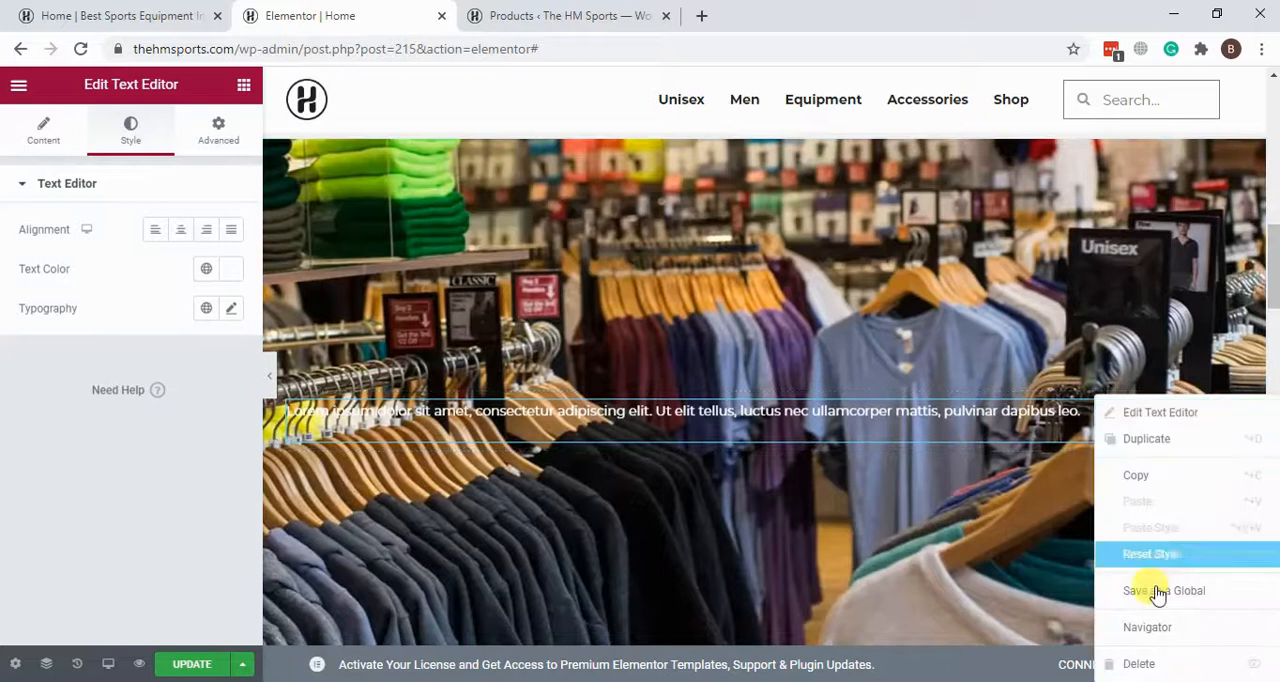
click(1152, 664)
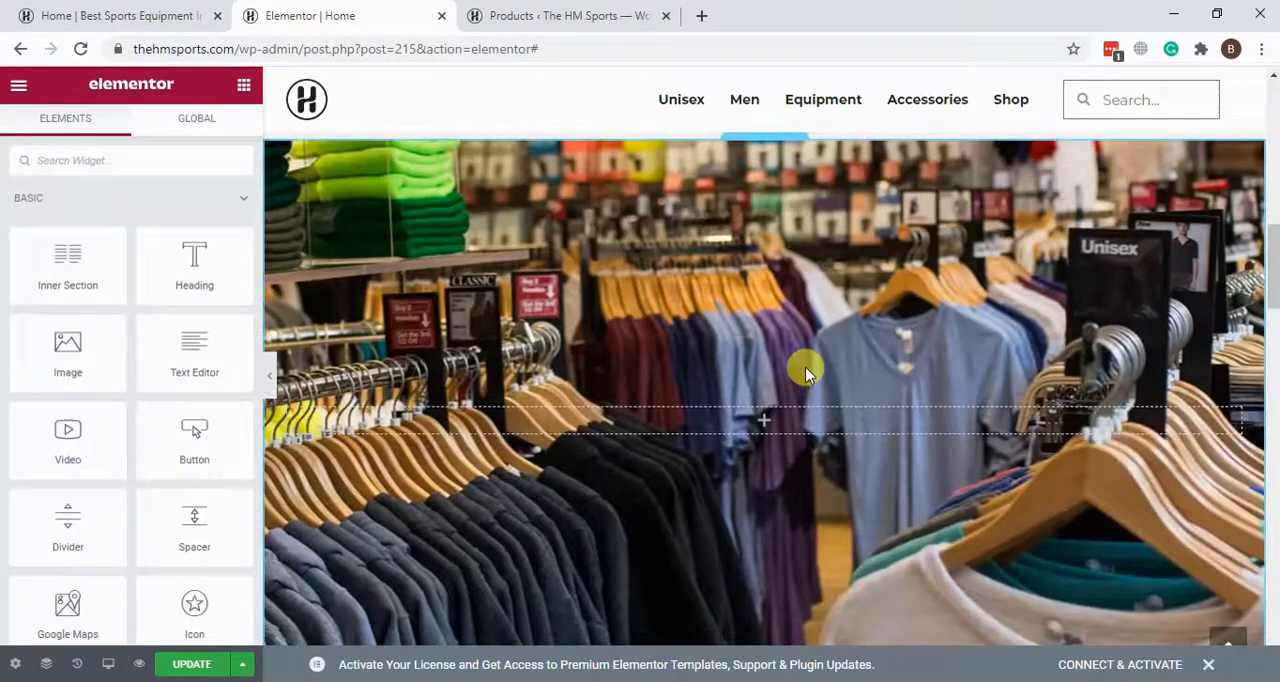
Step: Look over the home page in the editor, and review its preview down to the footer and back up
scroll(808, 366, down, 5)
scroll(808, 370, up, 8)
scroll(808, 370, up, 10)
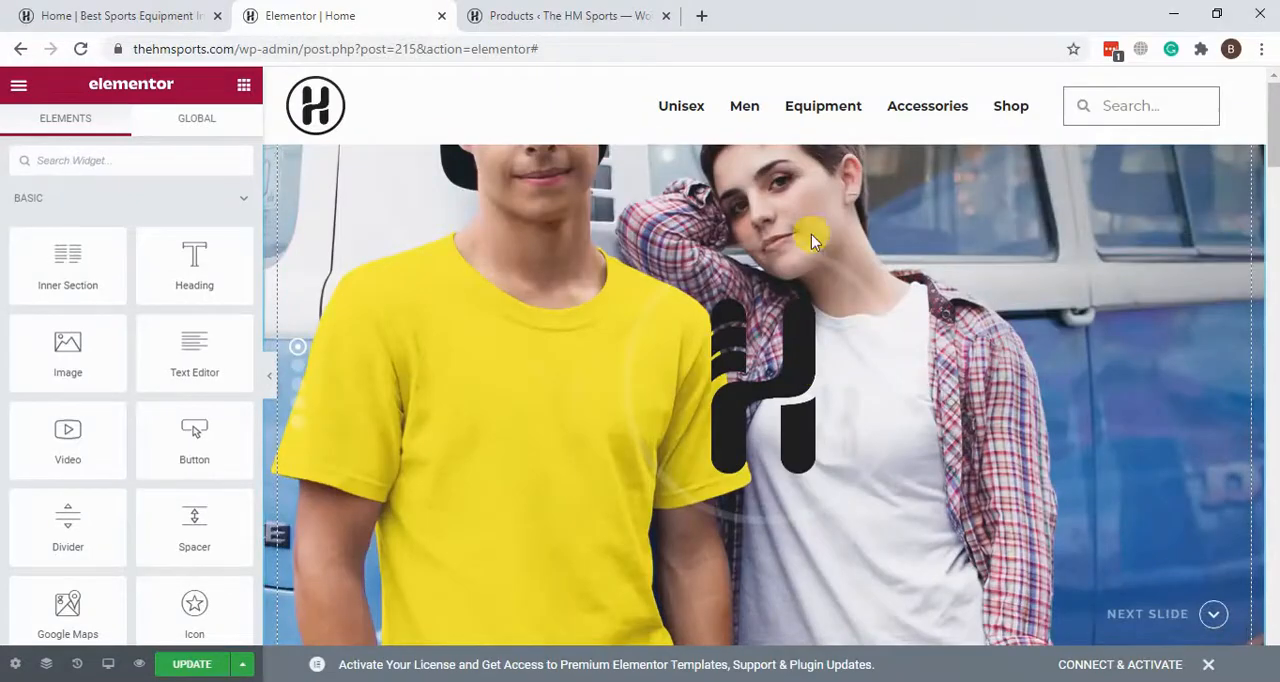
scroll(686, 274, down, 15)
scroll(684, 278, up, 15)
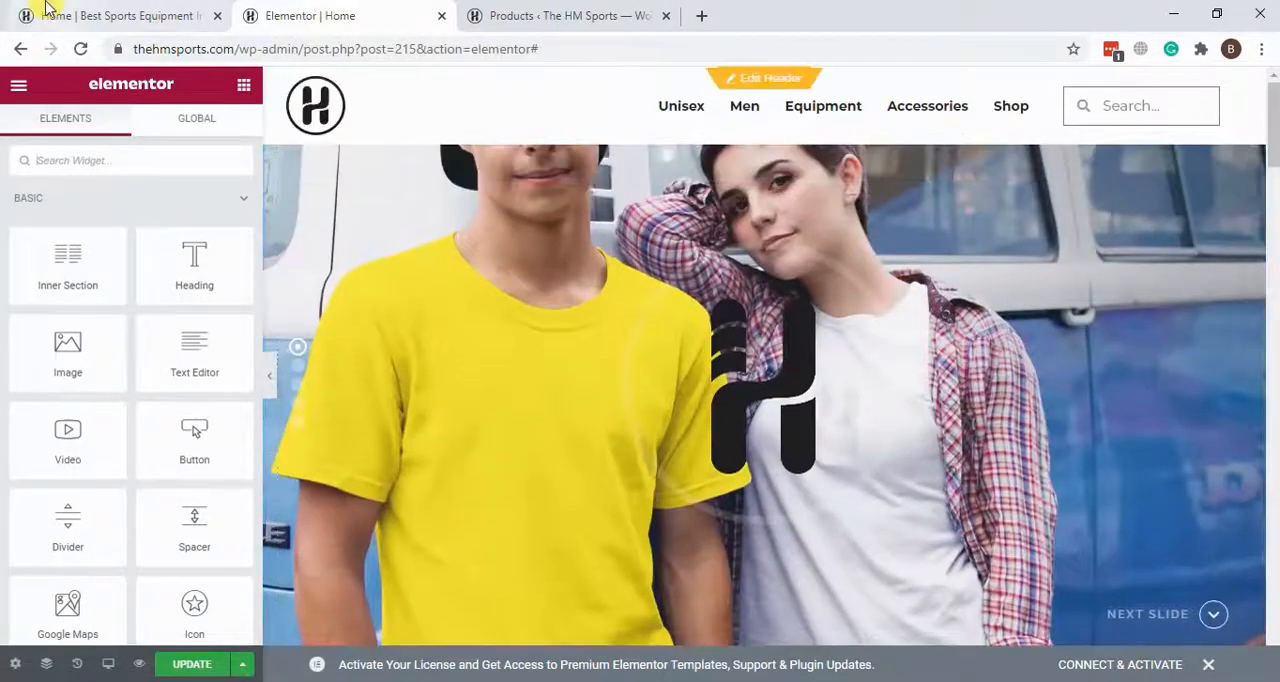
click(40, 12)
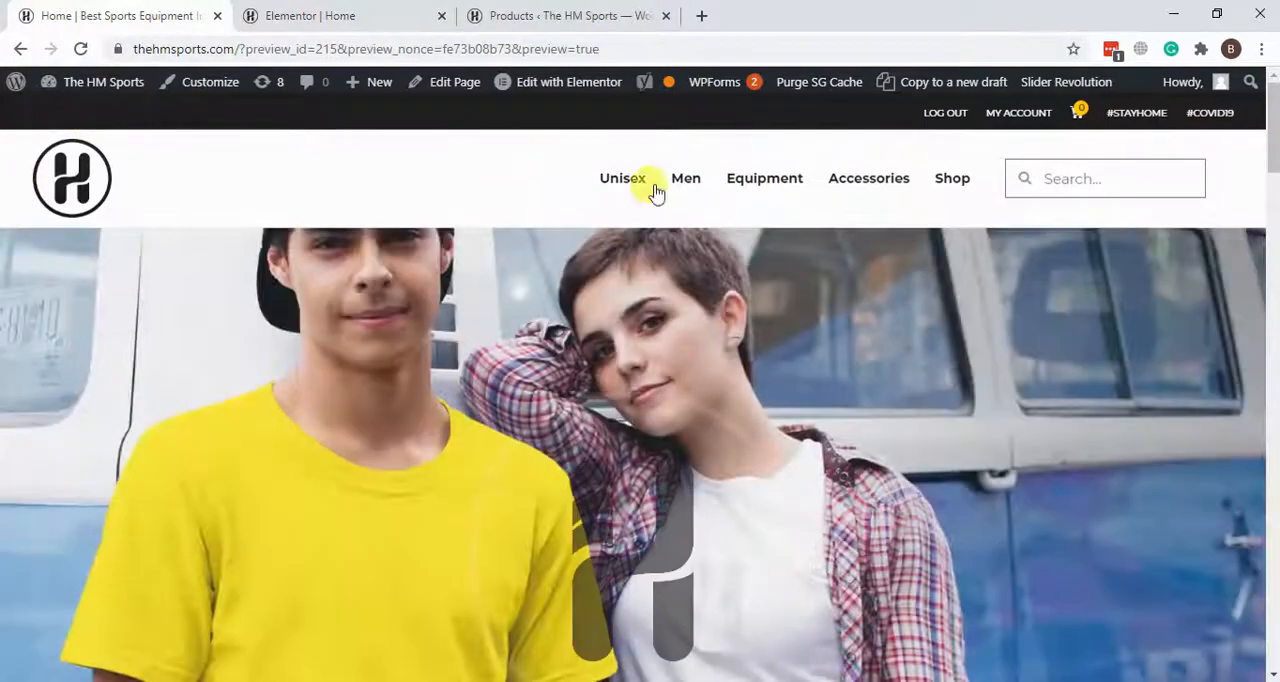
scroll(1103, 300, down, 8)
scroll(1103, 300, down, 5)
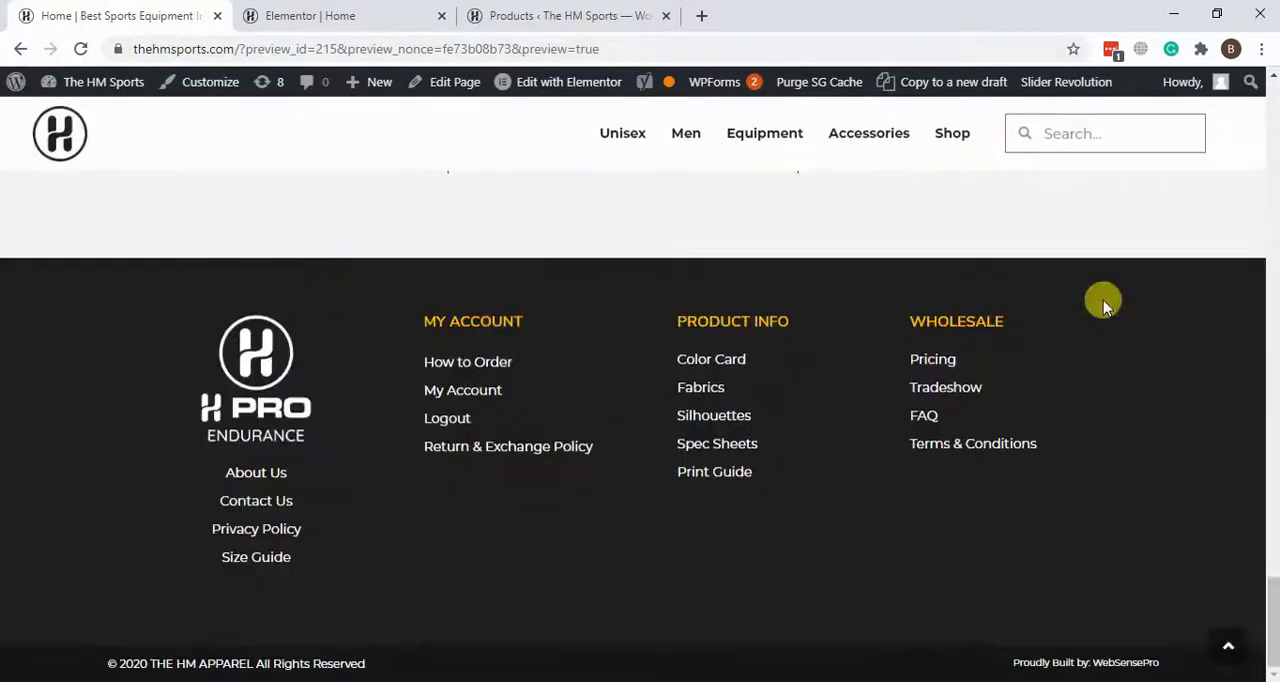
scroll(720, 315, up, 5)
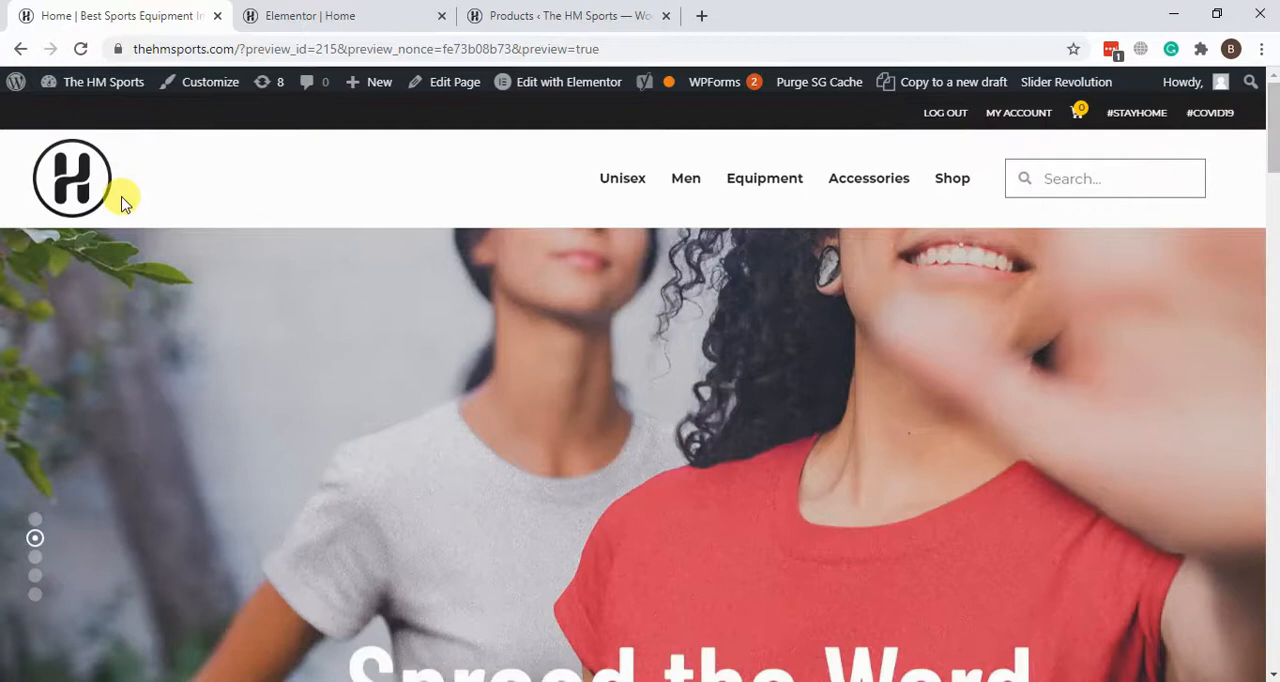
Step: Open the T-Shirt category under Unisex in the store preview and look through its products
mouse_move(648, 172)
click(641, 270)
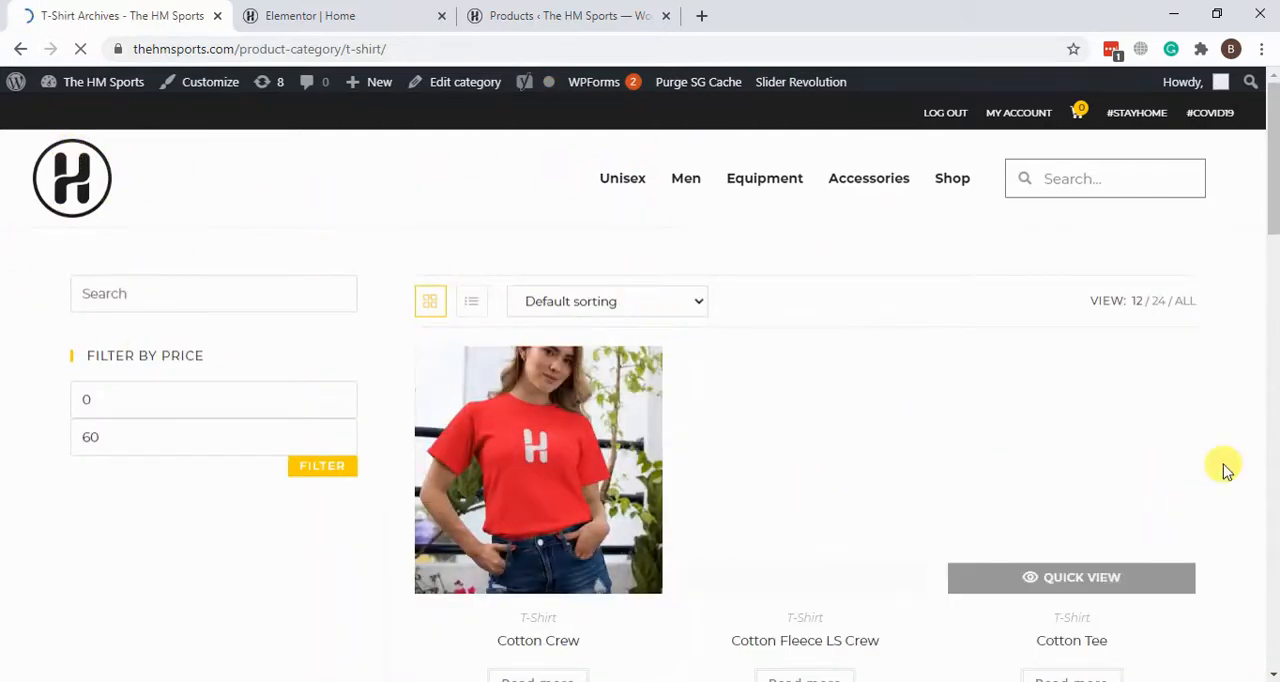
scroll(1240, 475, down, 4)
scroll(1245, 477, up, 5)
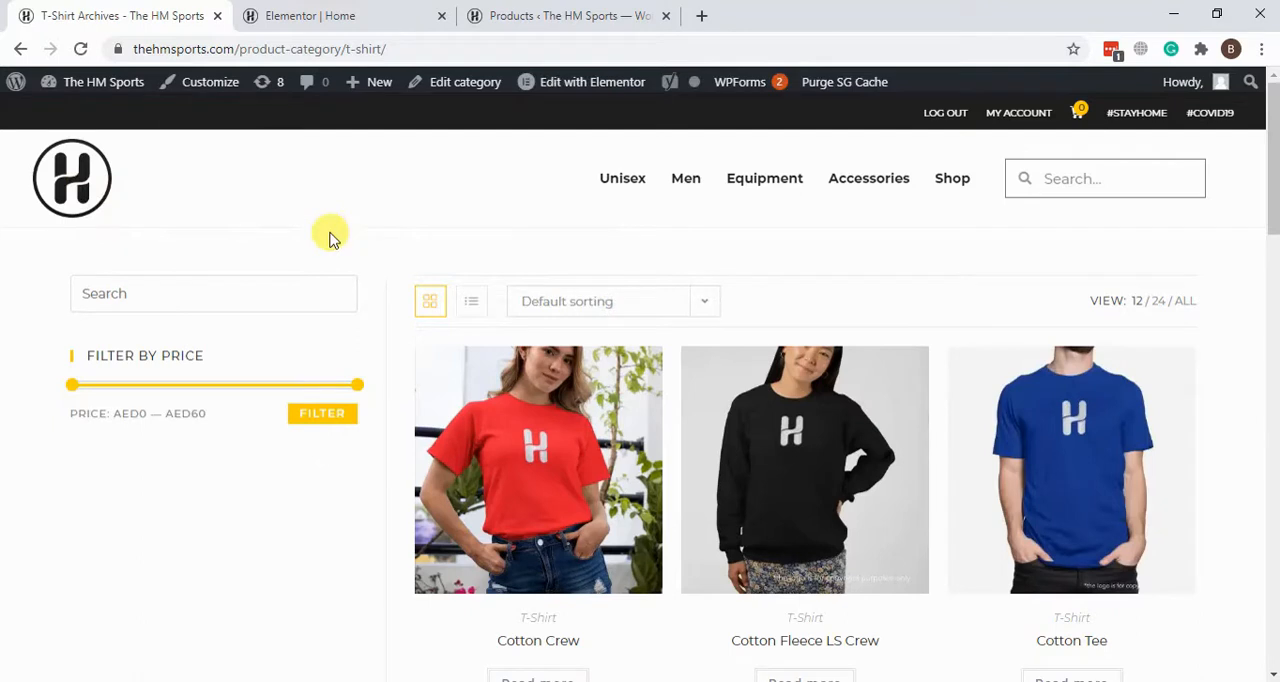
mouse_move(572, 92)
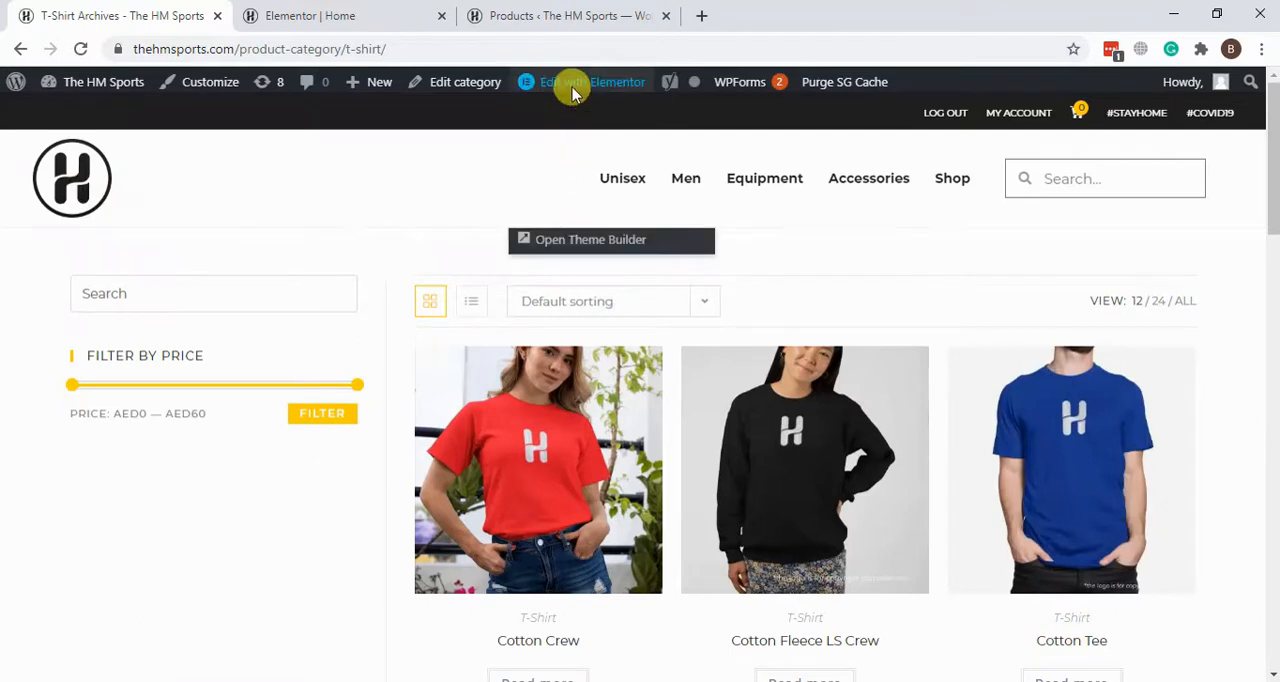
scroll(572, 92, down, 4)
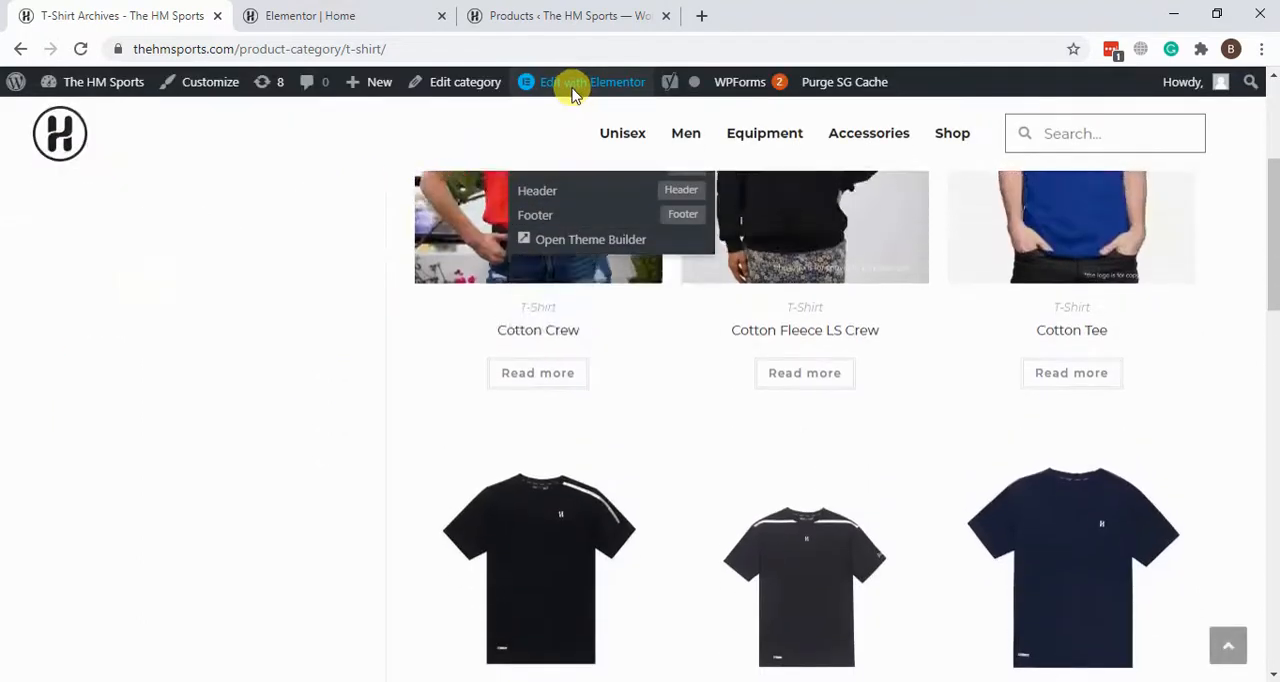
scroll(572, 92, up, 4)
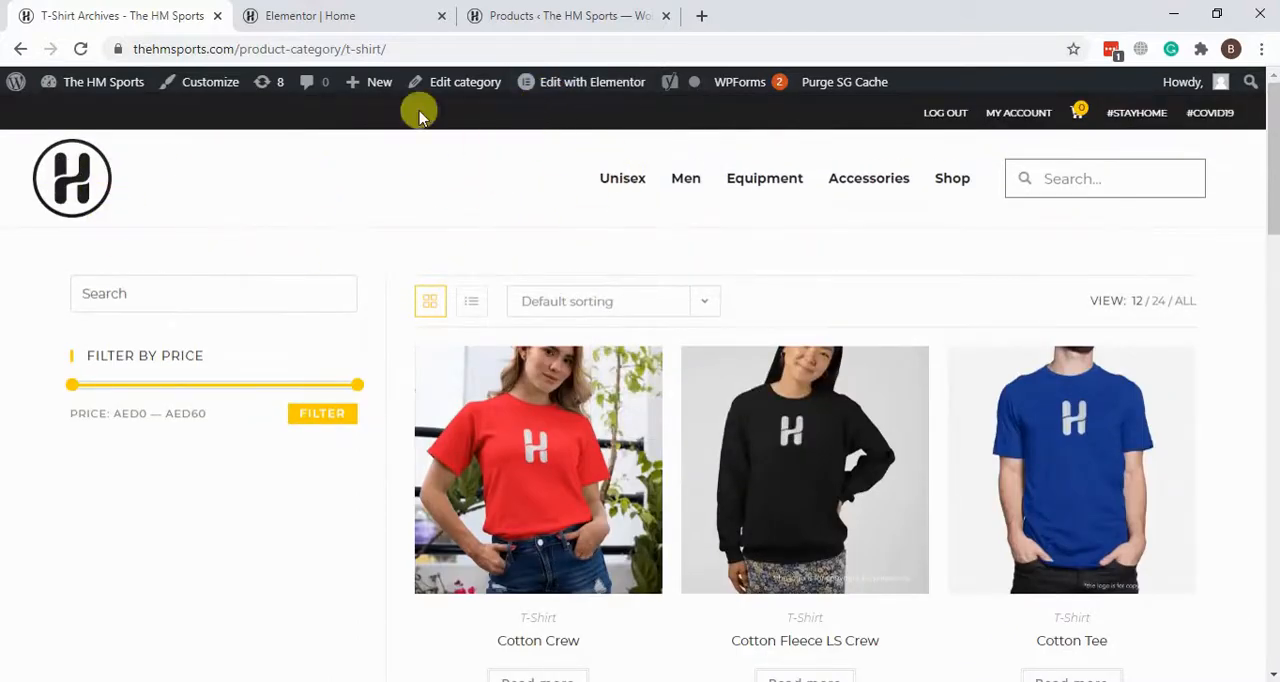
Step: Open the Theme Builder list of Elementor templates in the WordPress admin
click(517, 15)
scroll(617, 266, down, 3)
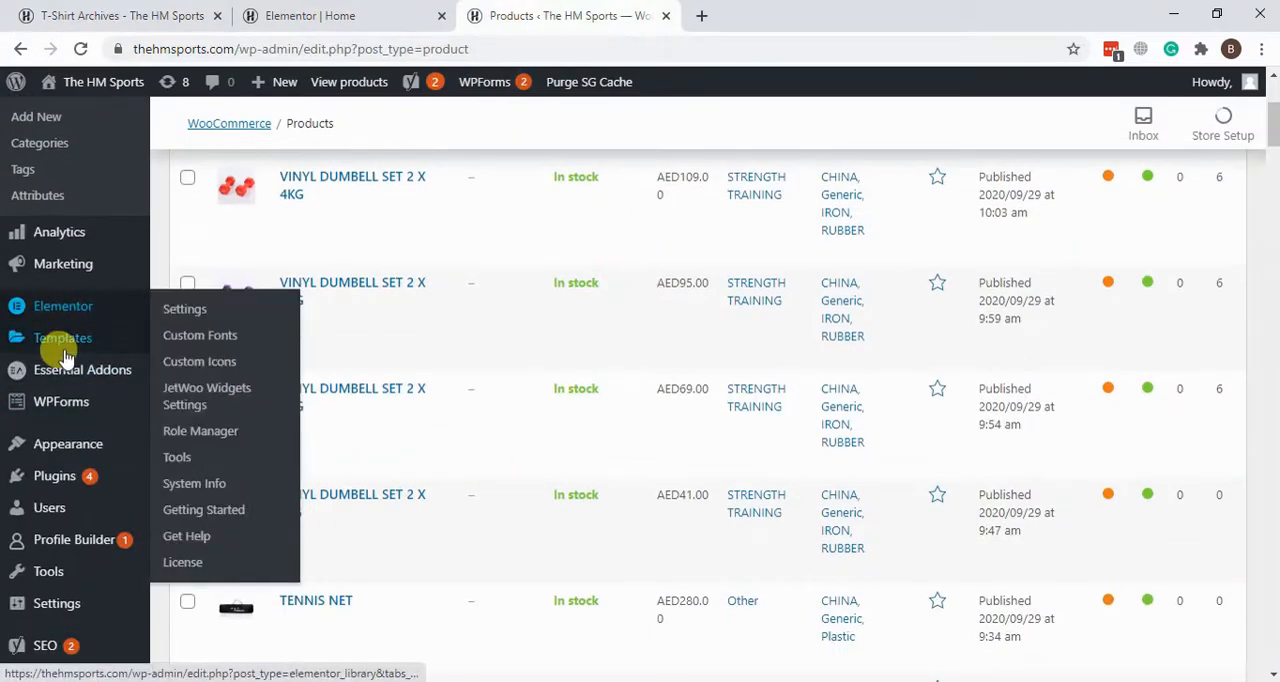
mouse_move(65, 355)
click(248, 405)
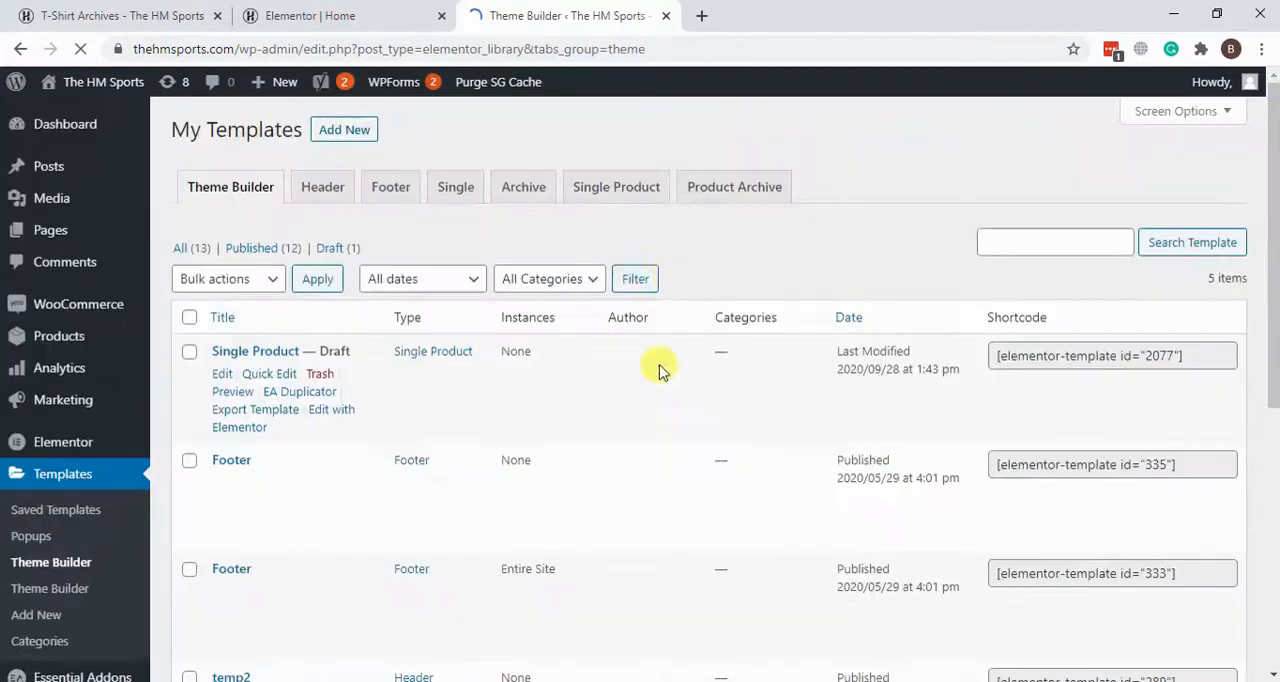
scroll(792, 172, down, 4)
scroll(792, 172, up, 4)
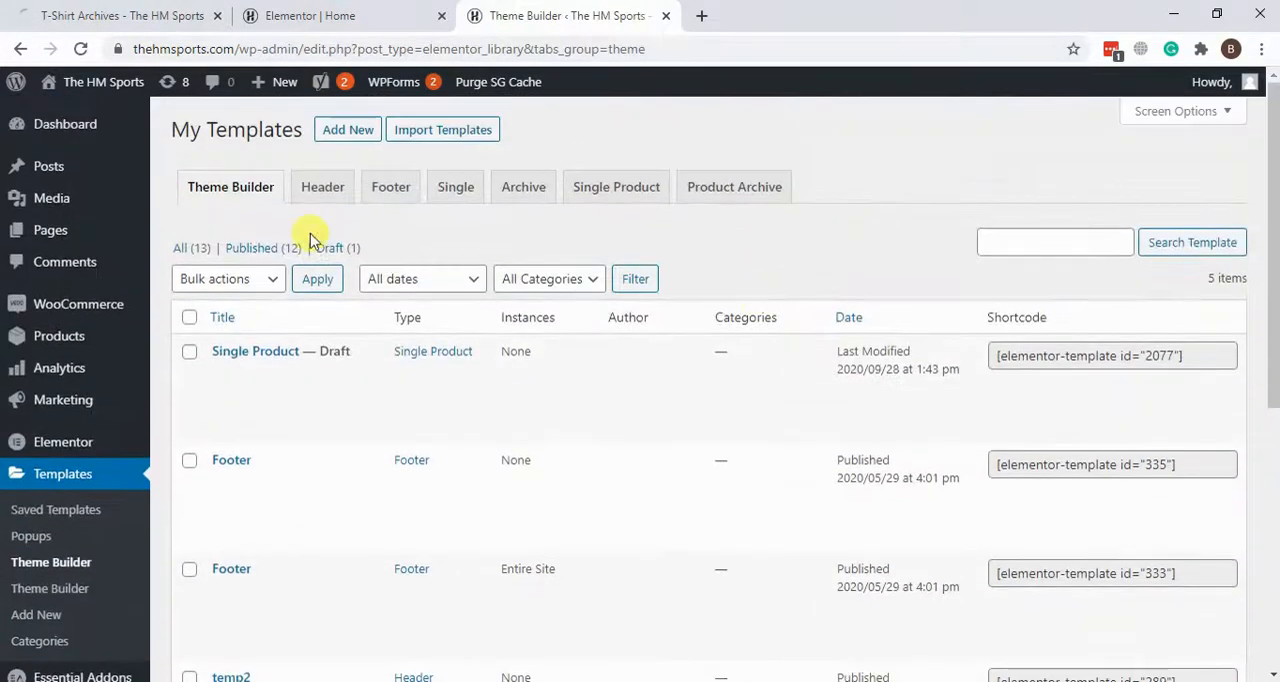
Step: Show only the header templates and open the Header template assigned to Entire Site for editing with Elementor
click(333, 193)
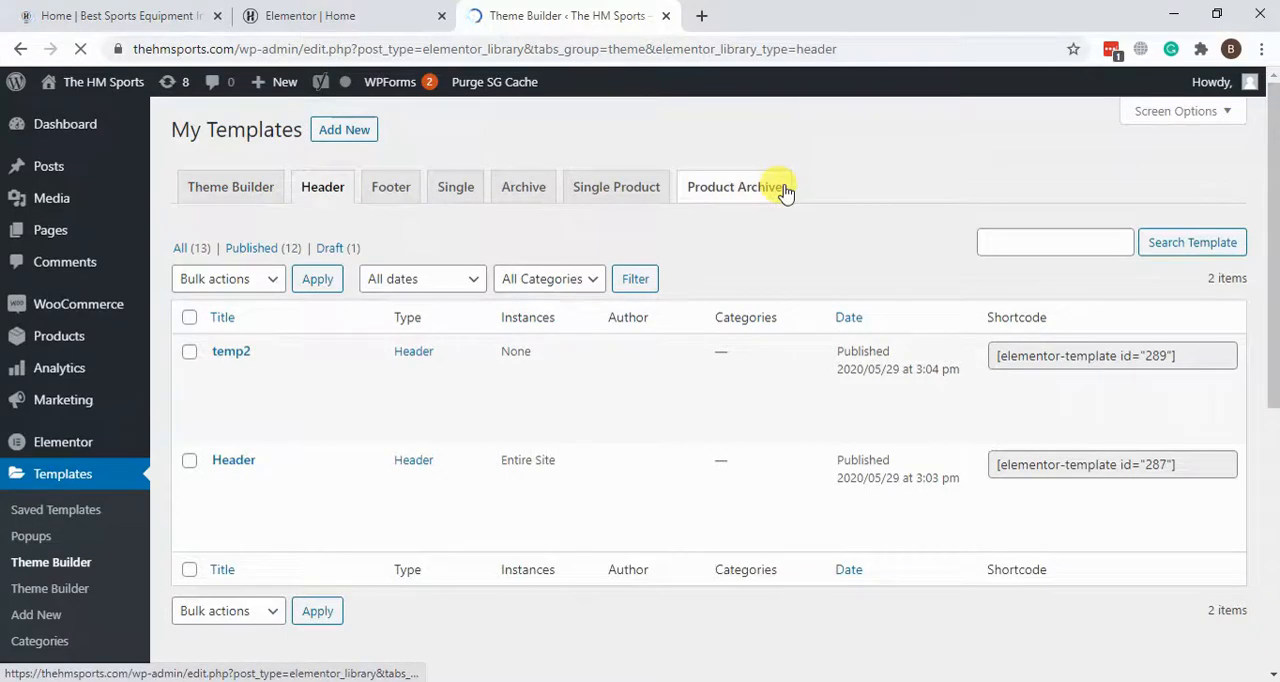
scroll(345, 303, down, 2)
mouse_move(391, 391)
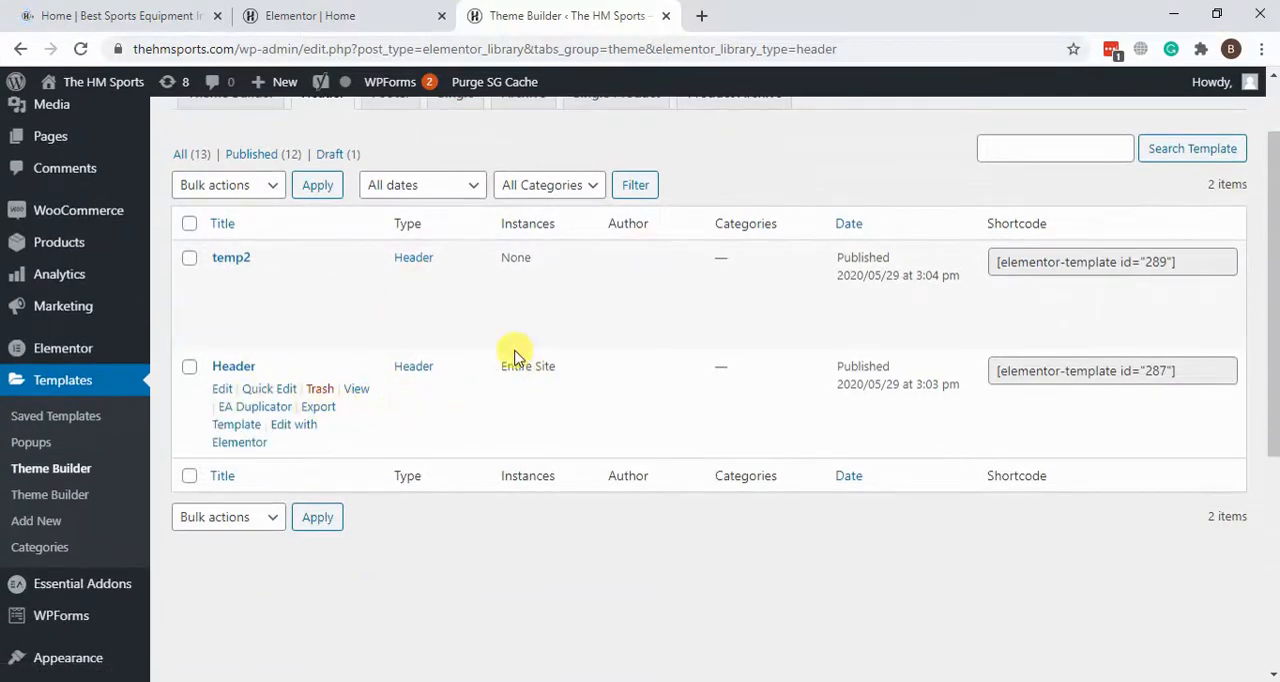
drag(511, 366, 557, 368)
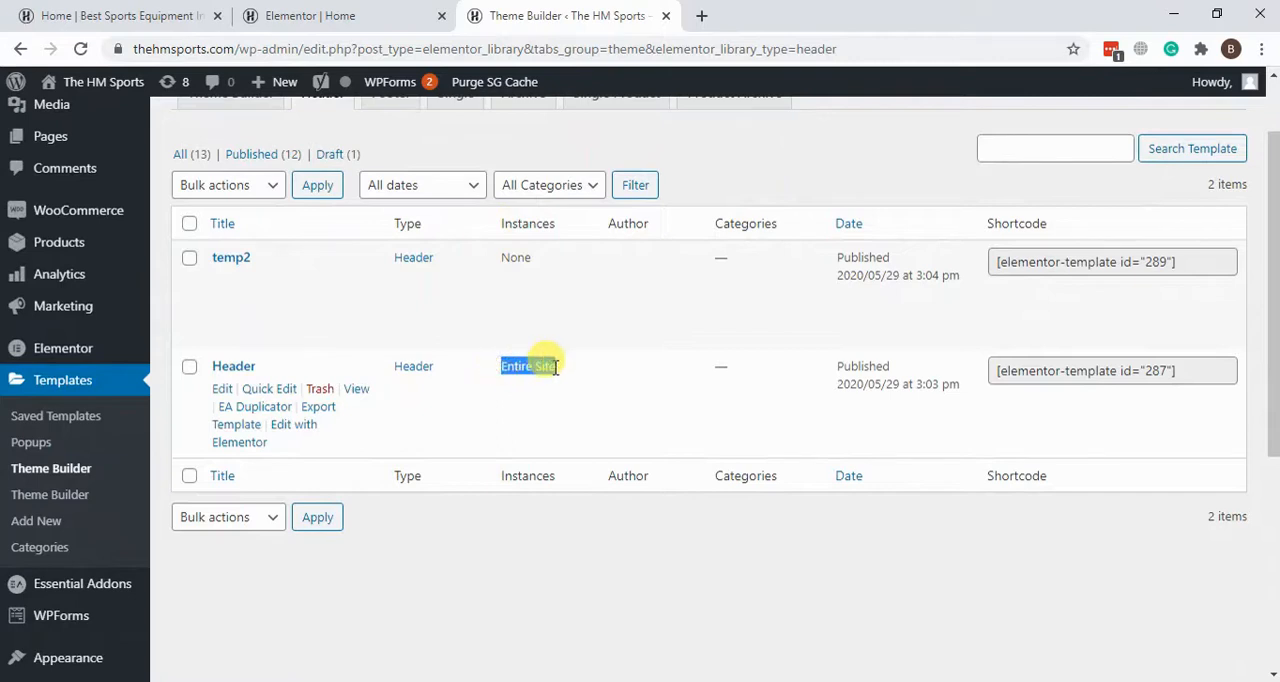
click(297, 430)
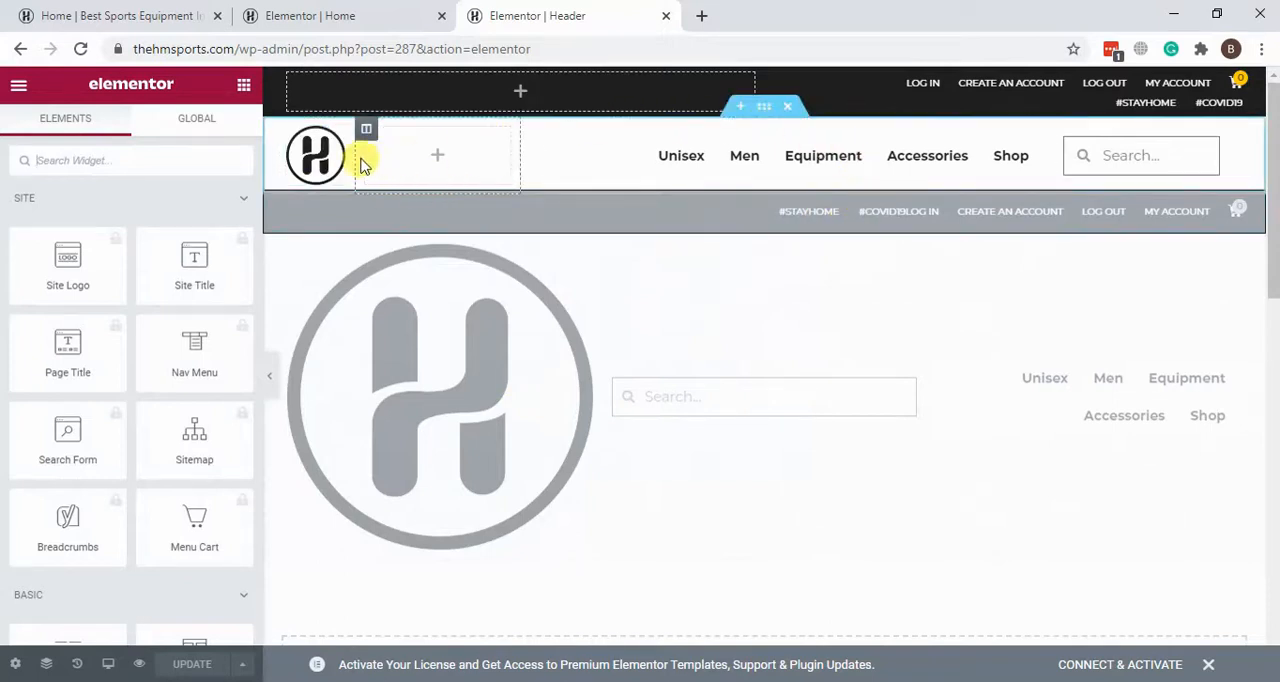
Step: Check the site logo's image settings, add an Image widget above the logo in the header, and delete that widget
click(336, 137)
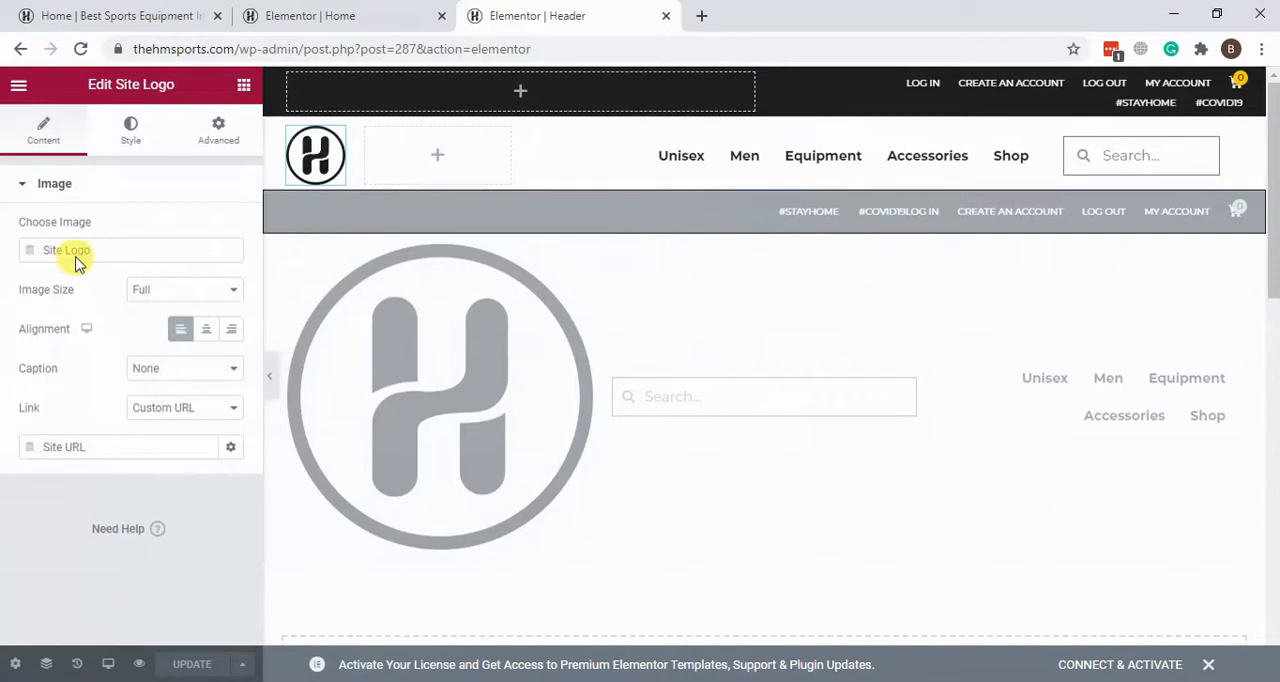
click(244, 88)
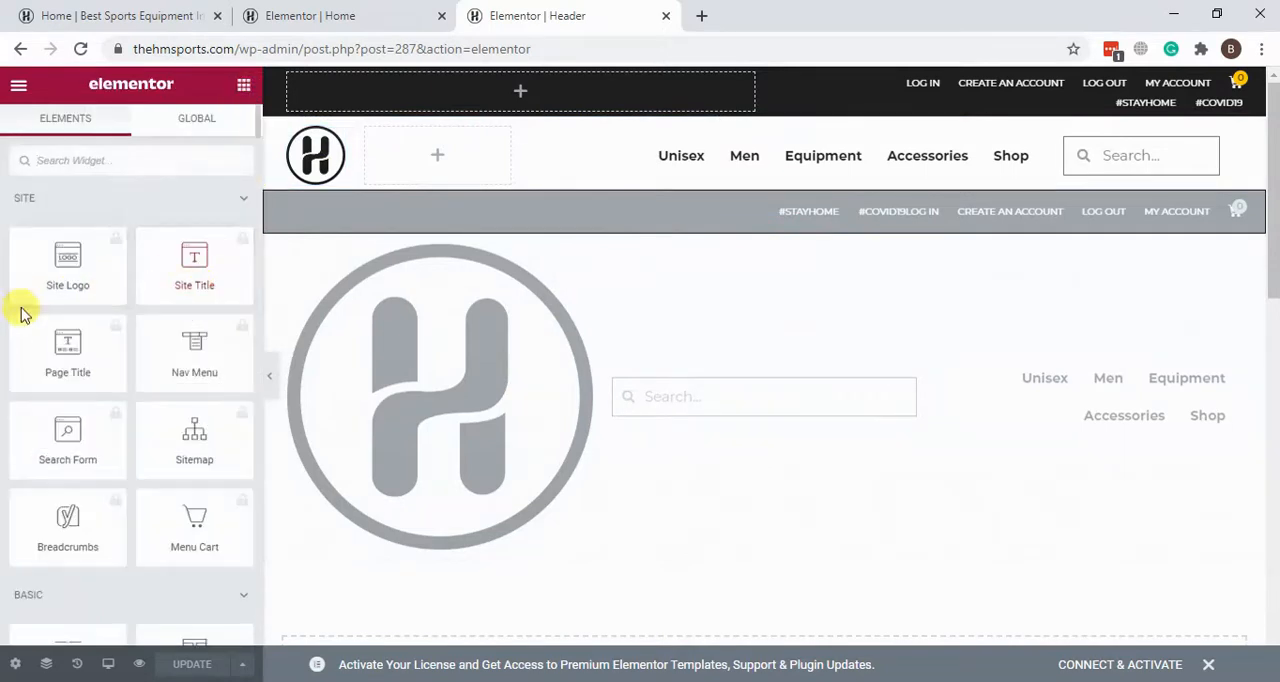
scroll(109, 328, down, 4)
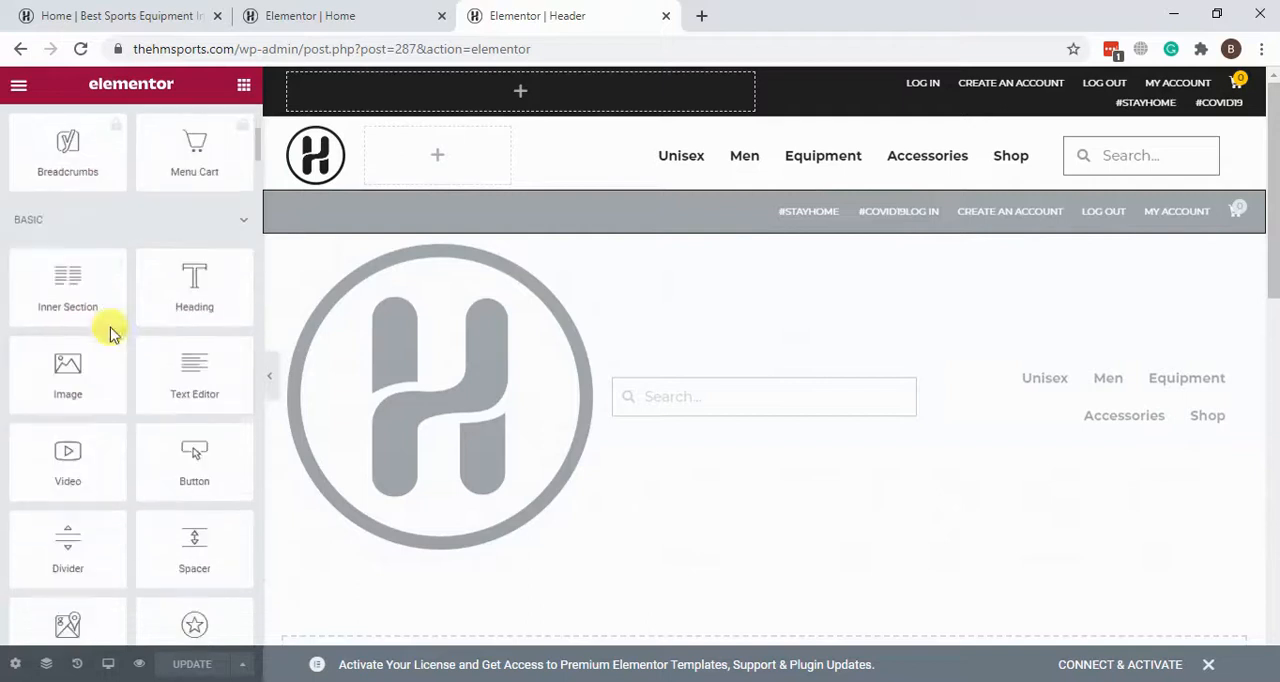
drag(68, 372, 323, 132)
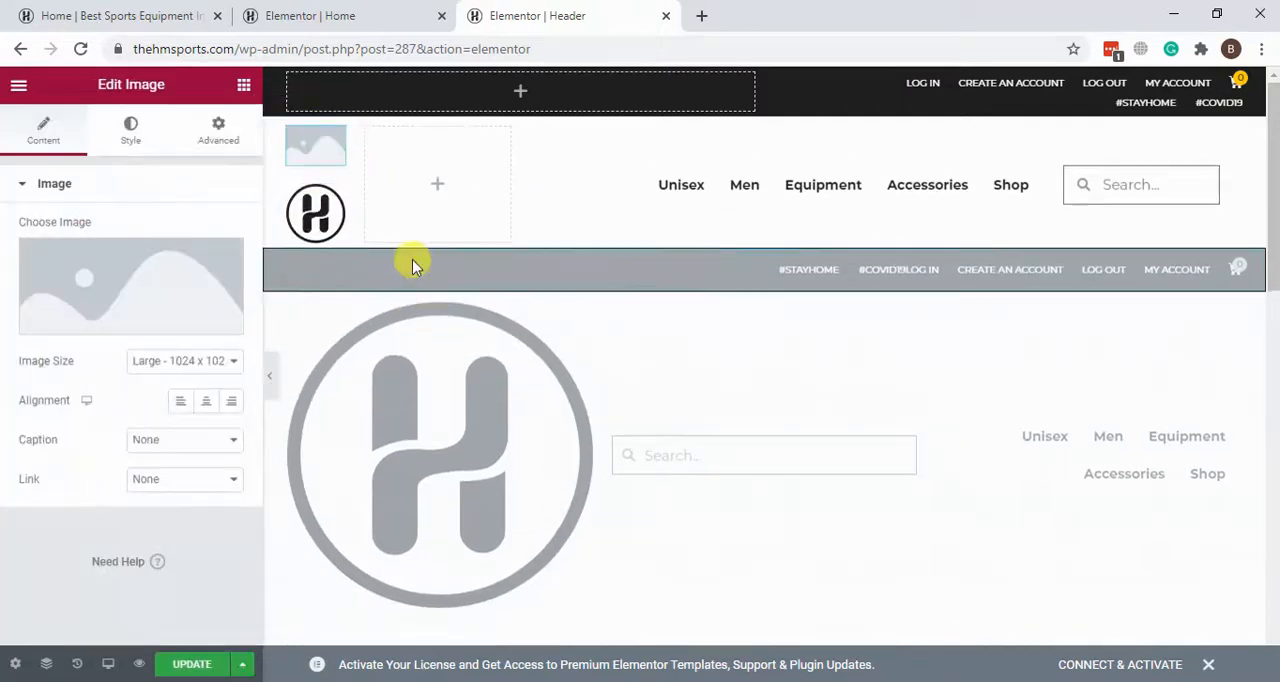
right_click(317, 162)
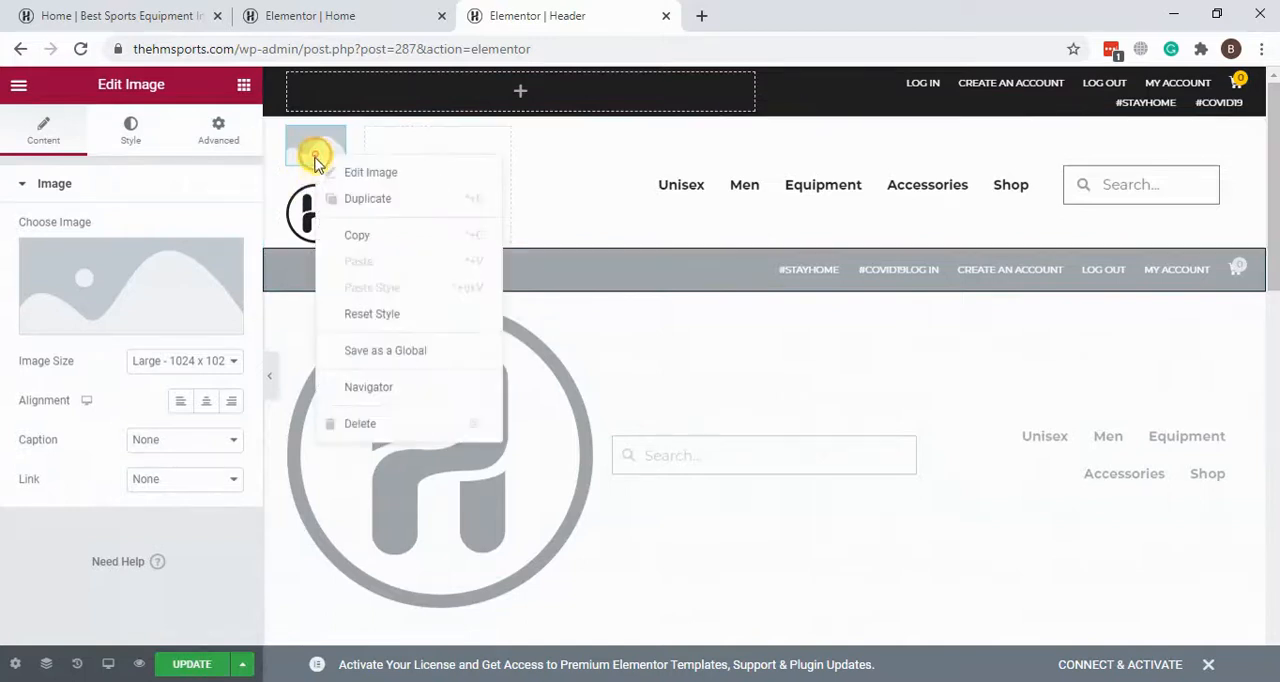
click(385, 428)
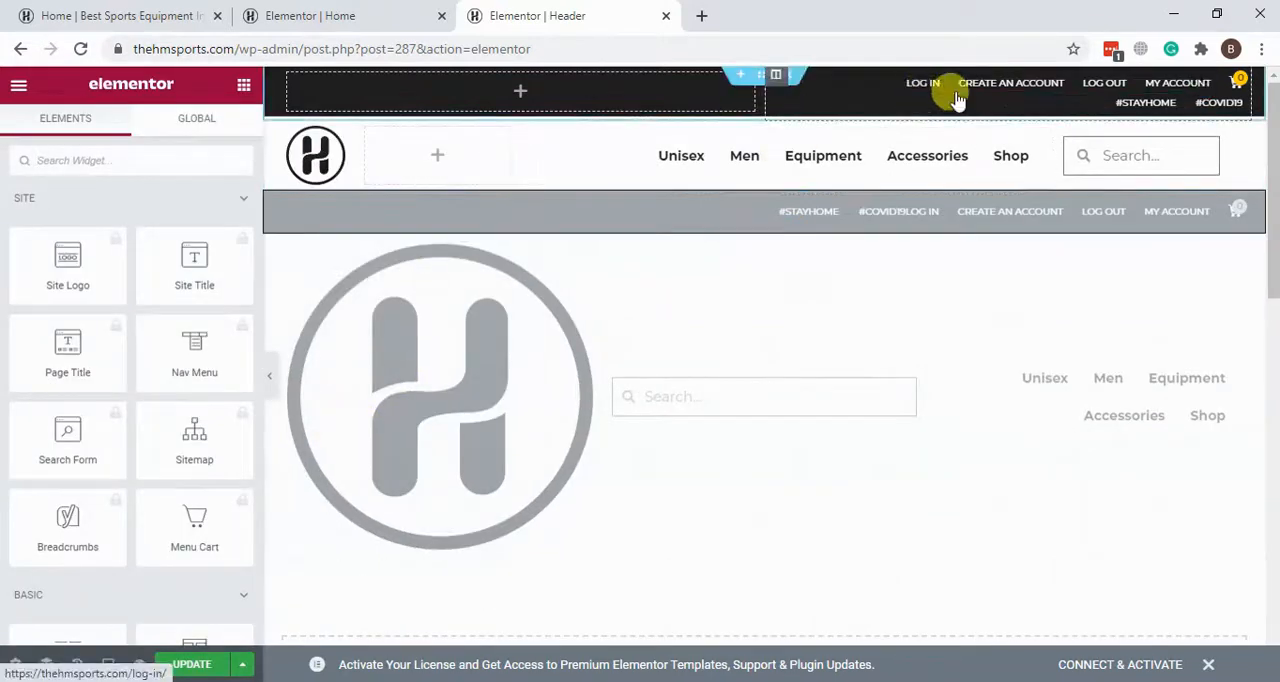
Step: Show the settings of the header's account Nav Menu and open the WordPress dashboard in a new browser tab placed last
click(997, 95)
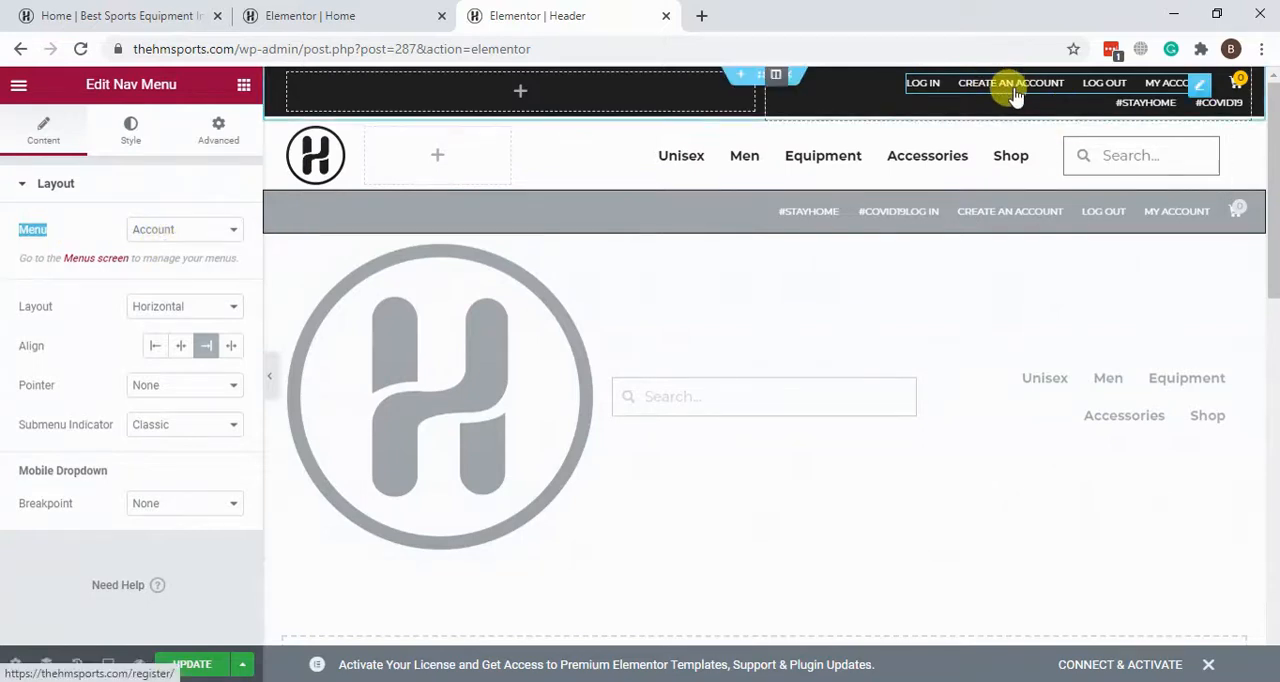
click(200, 15)
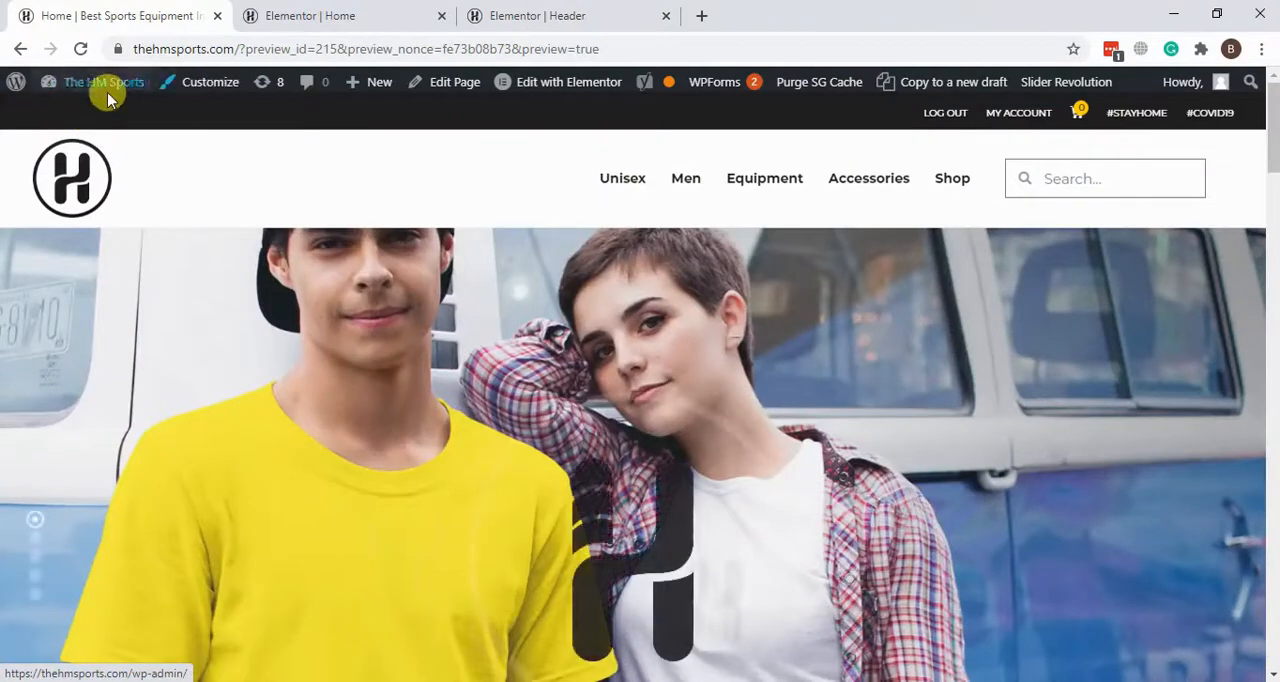
right_click(110, 92)
click(150, 94)
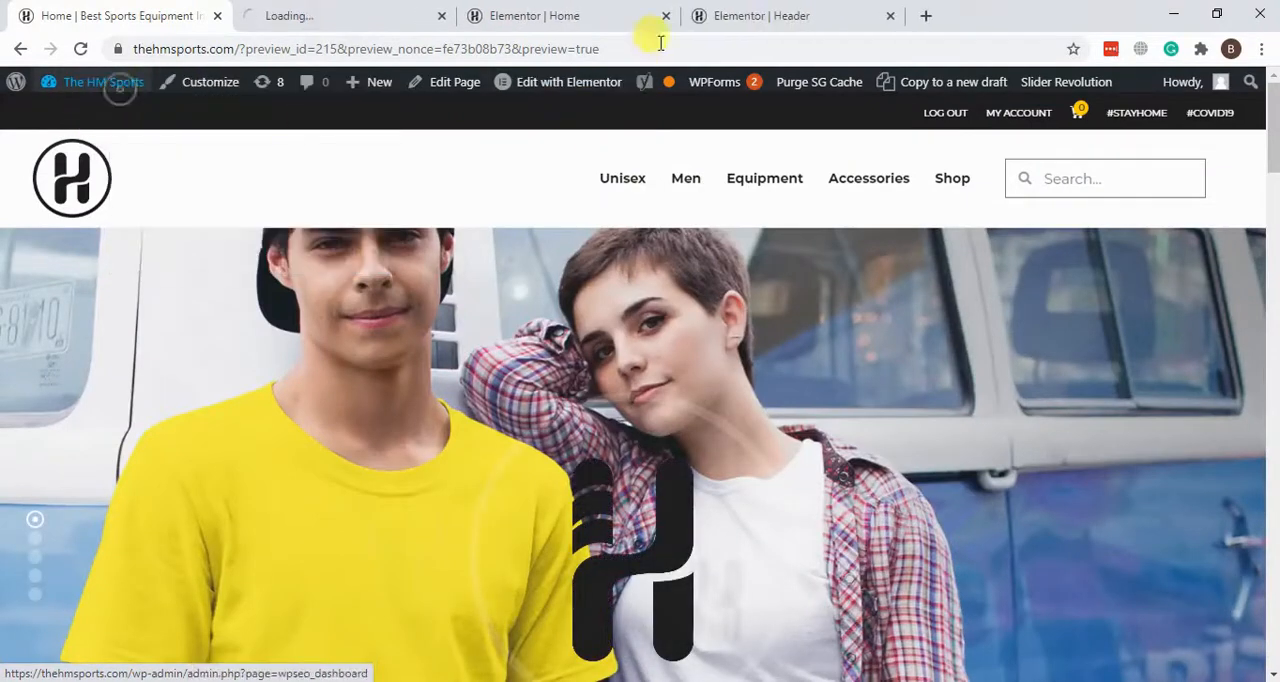
drag(400, 10, 875, 8)
click(664, 8)
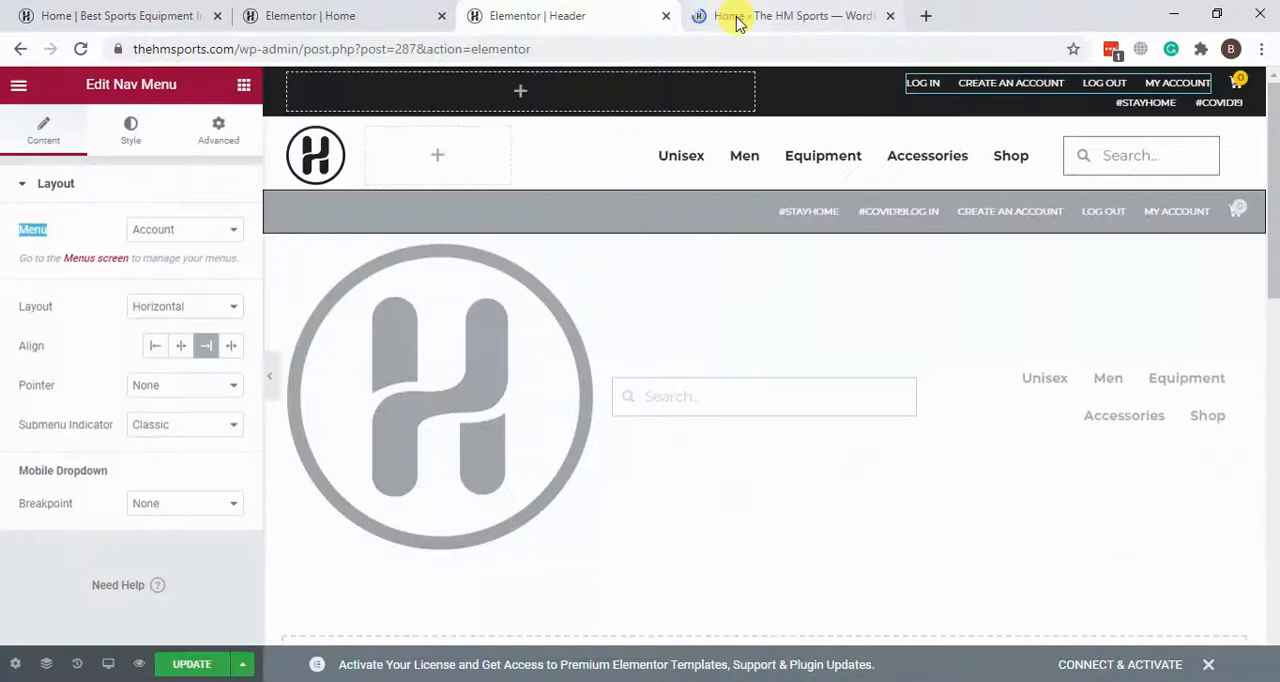
click(740, 16)
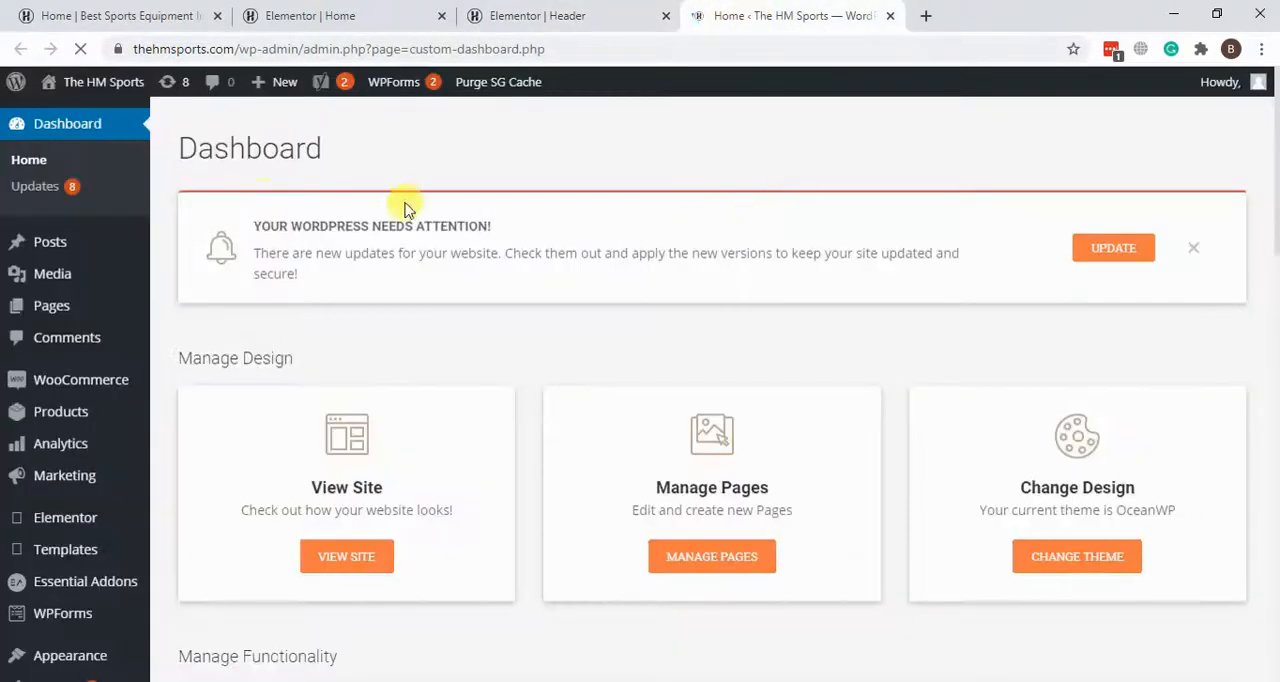
Step: Go to the site's Menus page and load the Account (Top Bar) menu for editing
scroll(194, 245, down, 1)
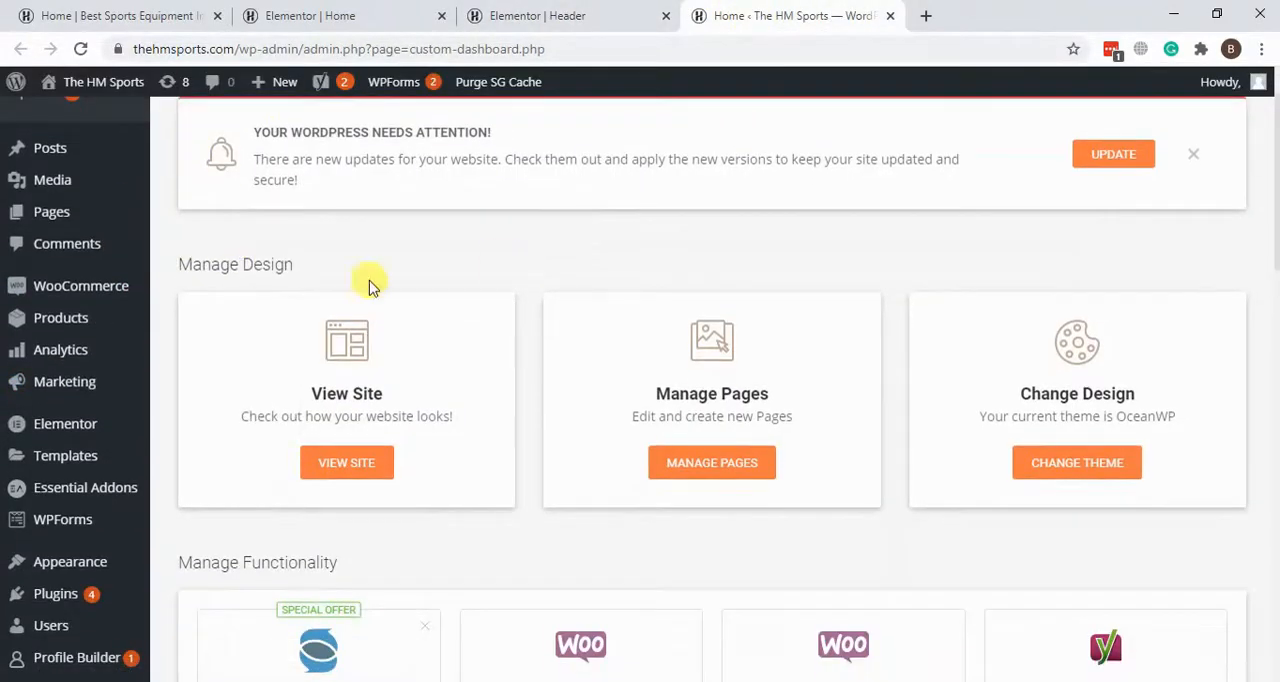
mouse_move(57, 562)
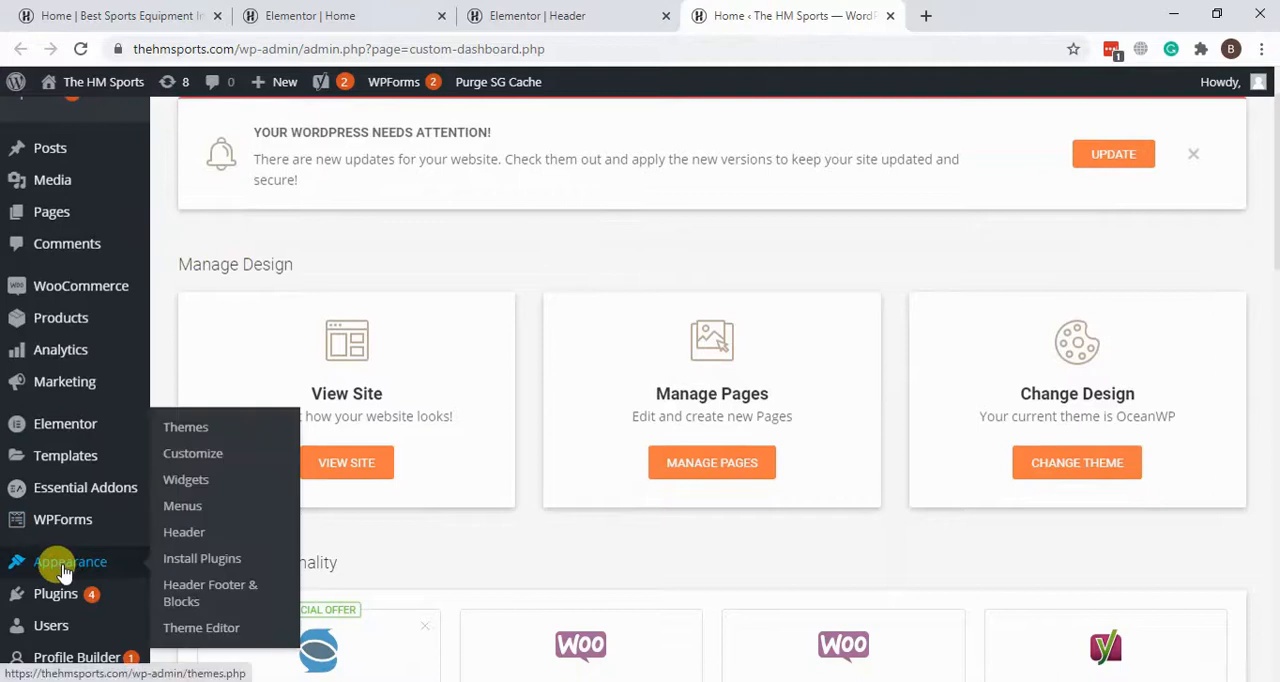
click(193, 511)
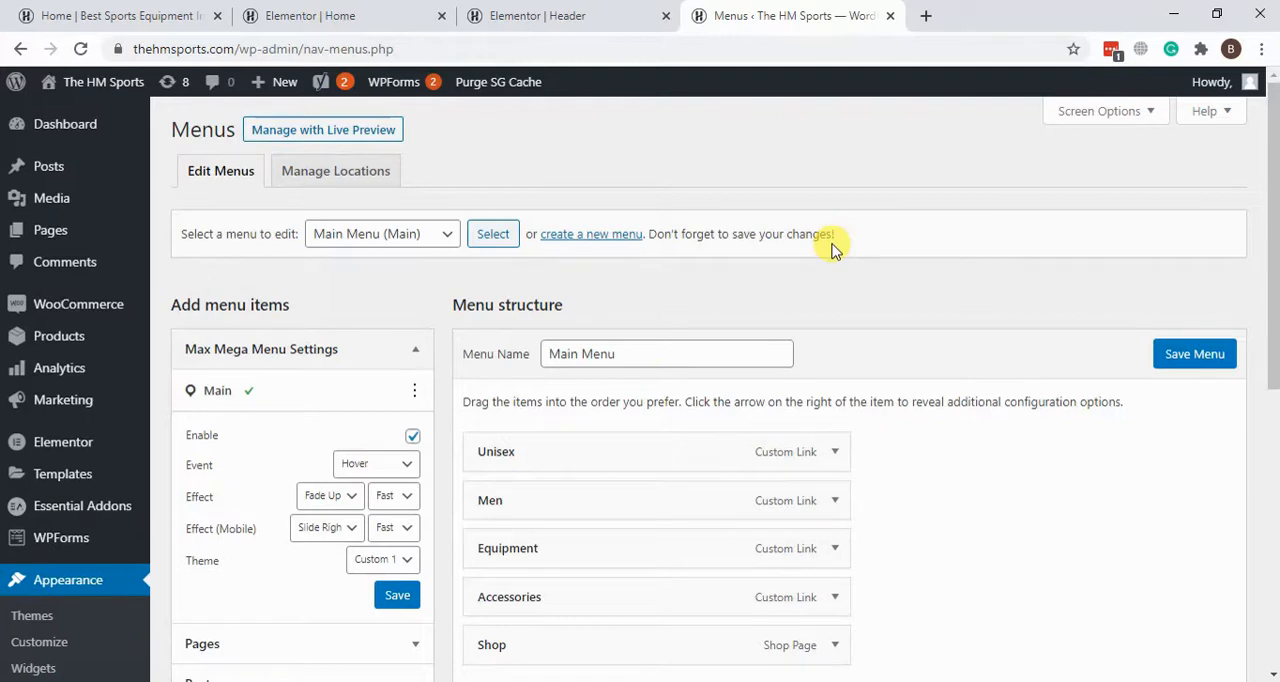
click(433, 236)
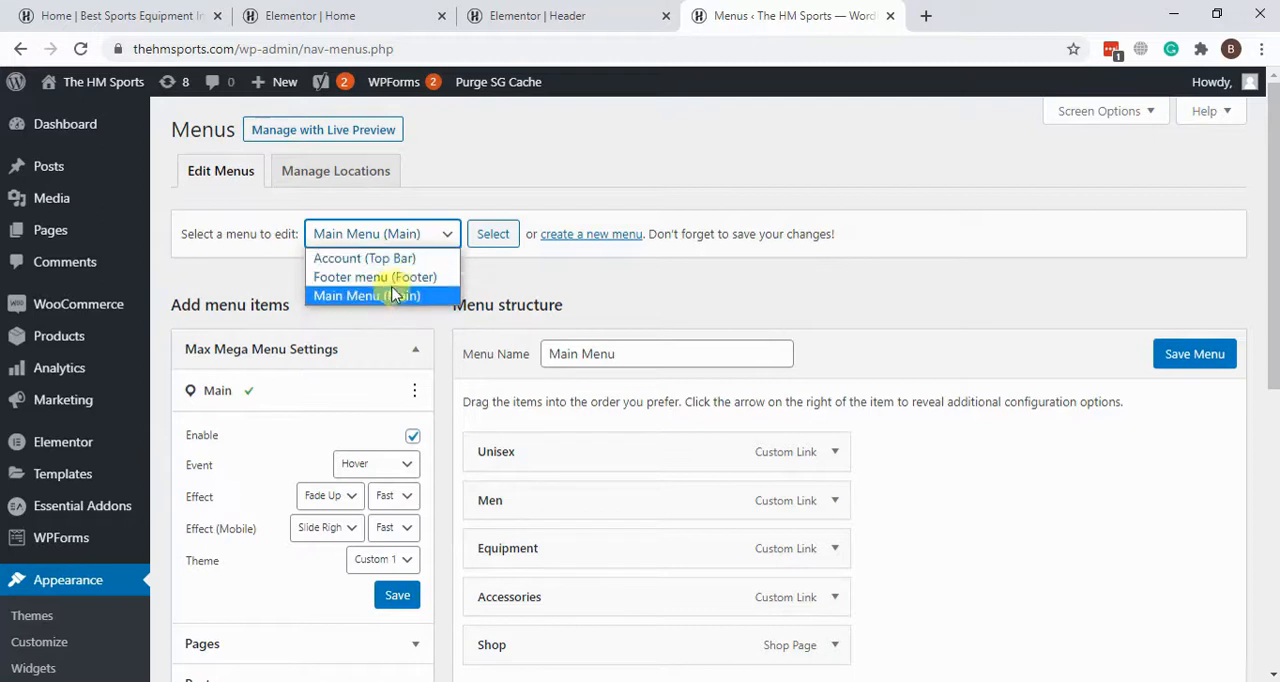
click(389, 257)
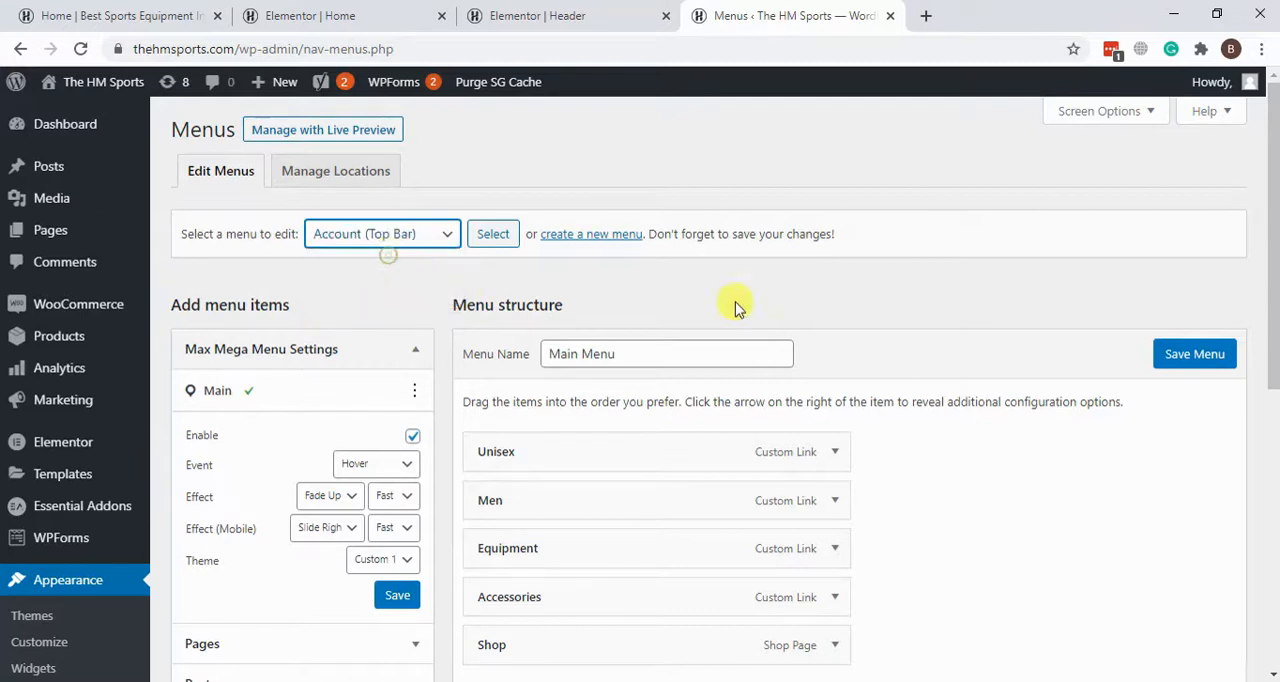
click(495, 240)
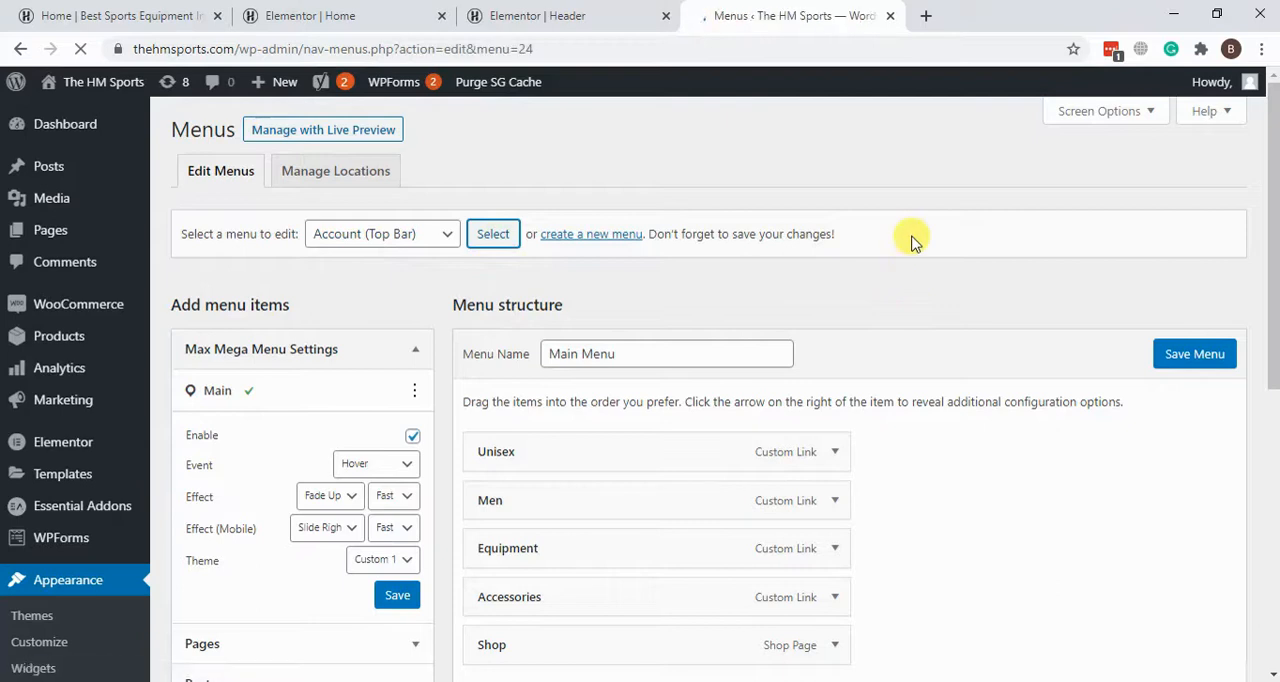
Step: Expand the Log In item of the Account menu, examine its label and display options, and collapse it
scroll(912, 243, down, 1)
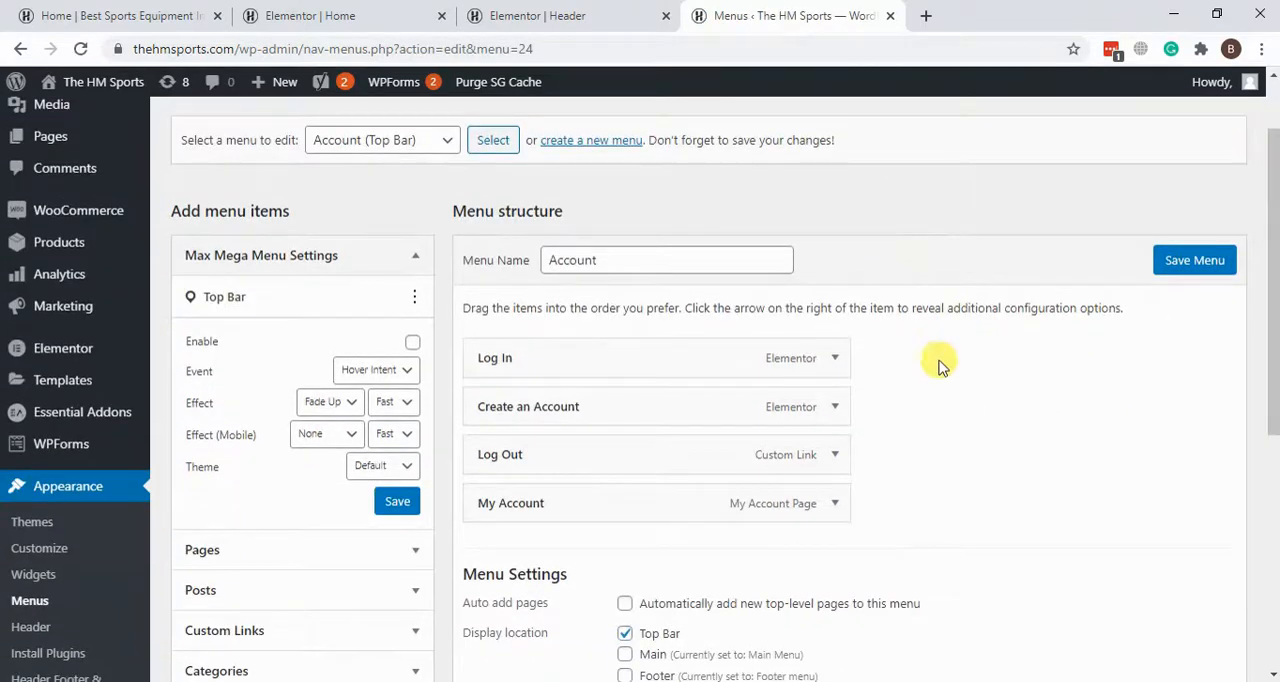
click(836, 358)
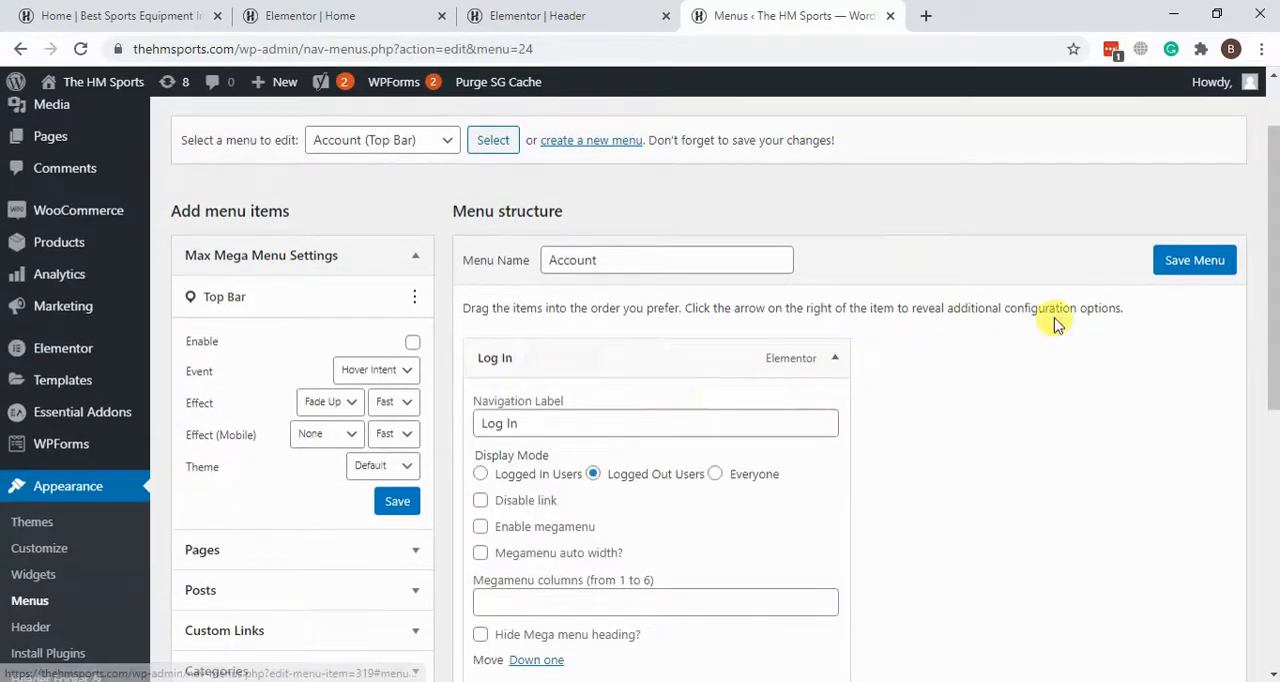
scroll(781, 337, down, 3)
scroll(900, 380, up, 2)
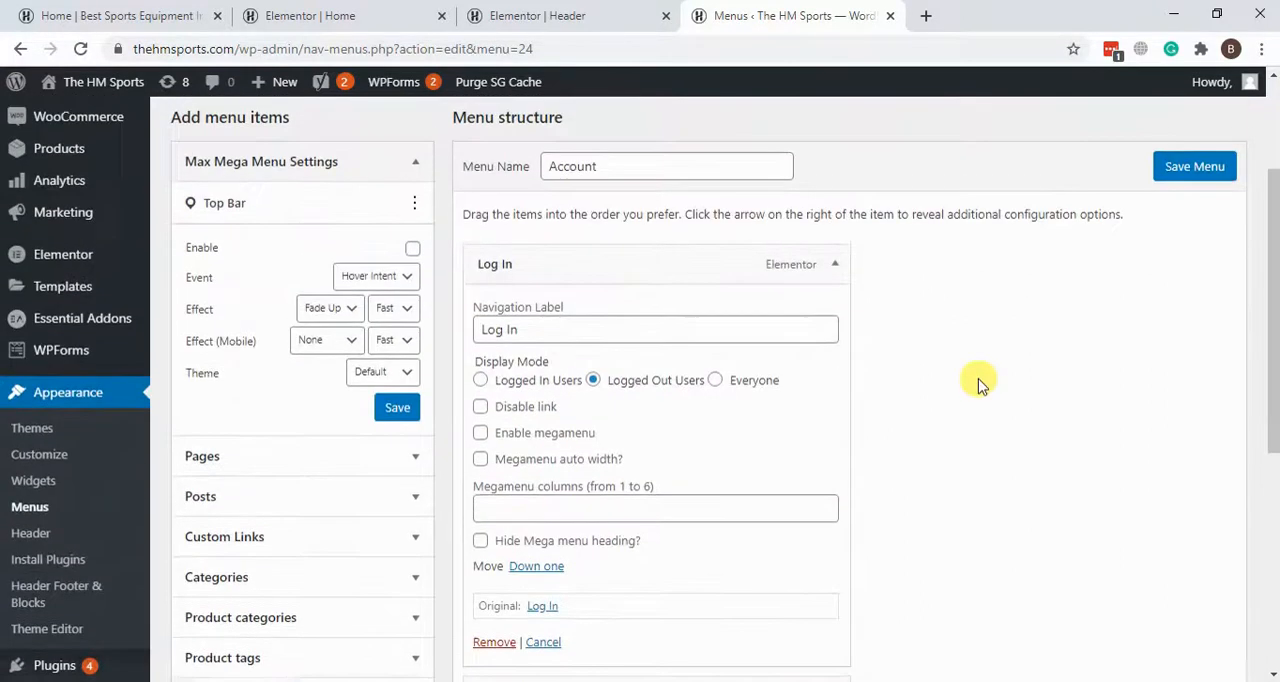
click(838, 265)
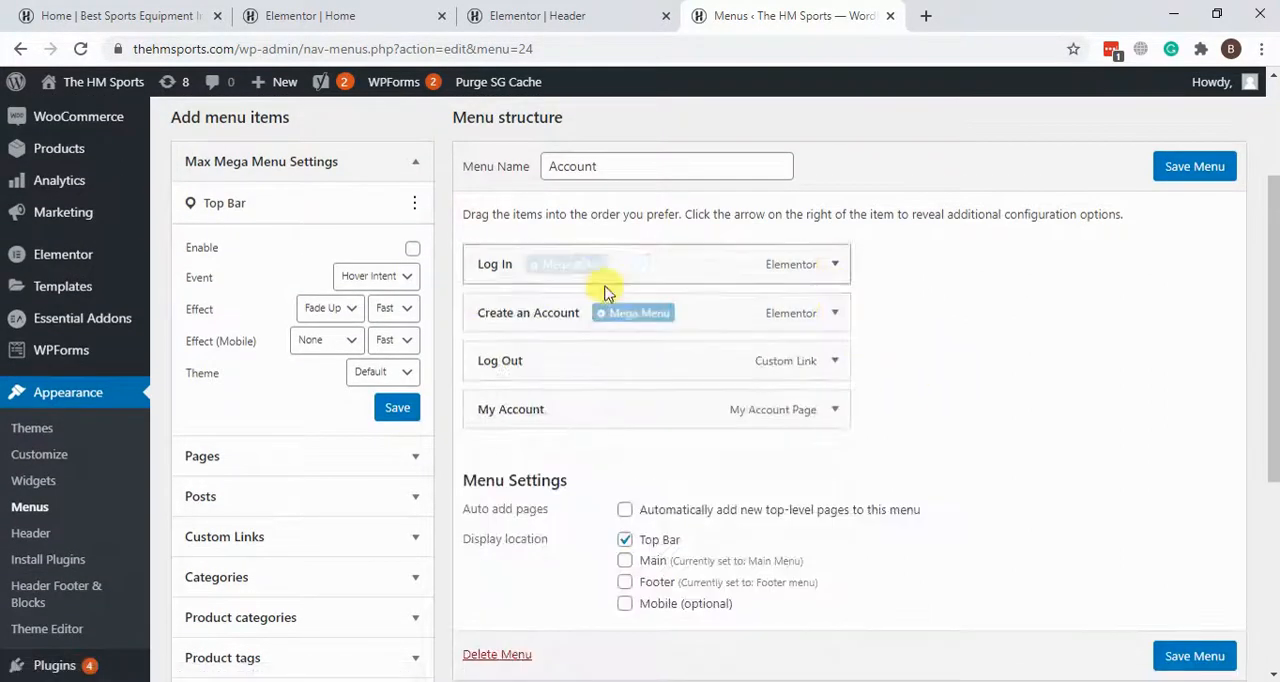
Step: Move the Log In item below My Account at the end of the Account menu and save the menu
drag(689, 258, 663, 314)
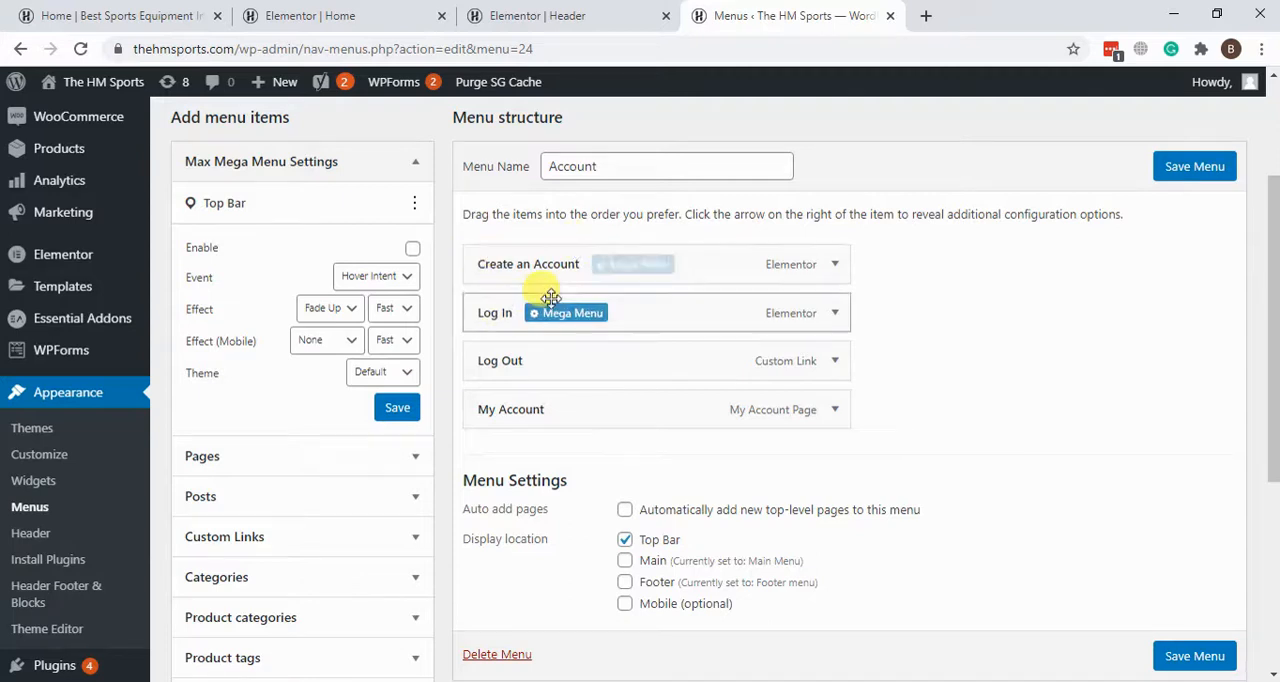
drag(737, 314, 758, 438)
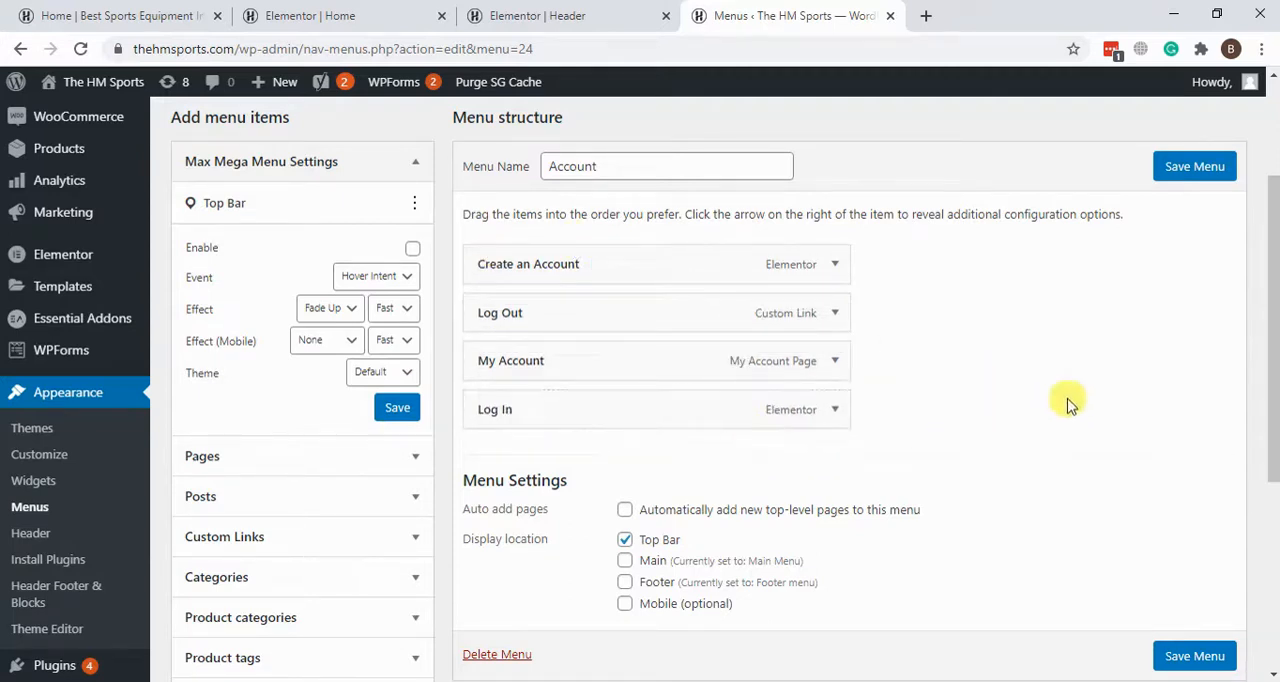
scroll(1065, 400, up, 1)
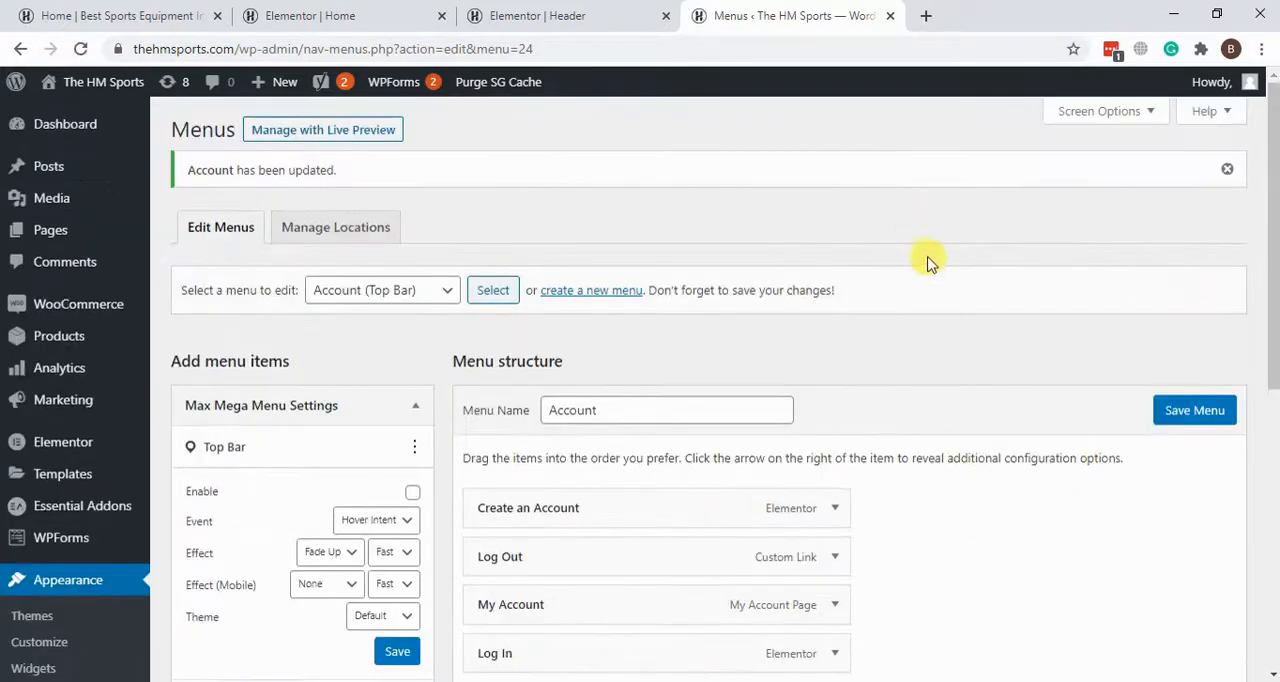
scroll(929, 260, down, 3)
scroll(929, 260, up, 2)
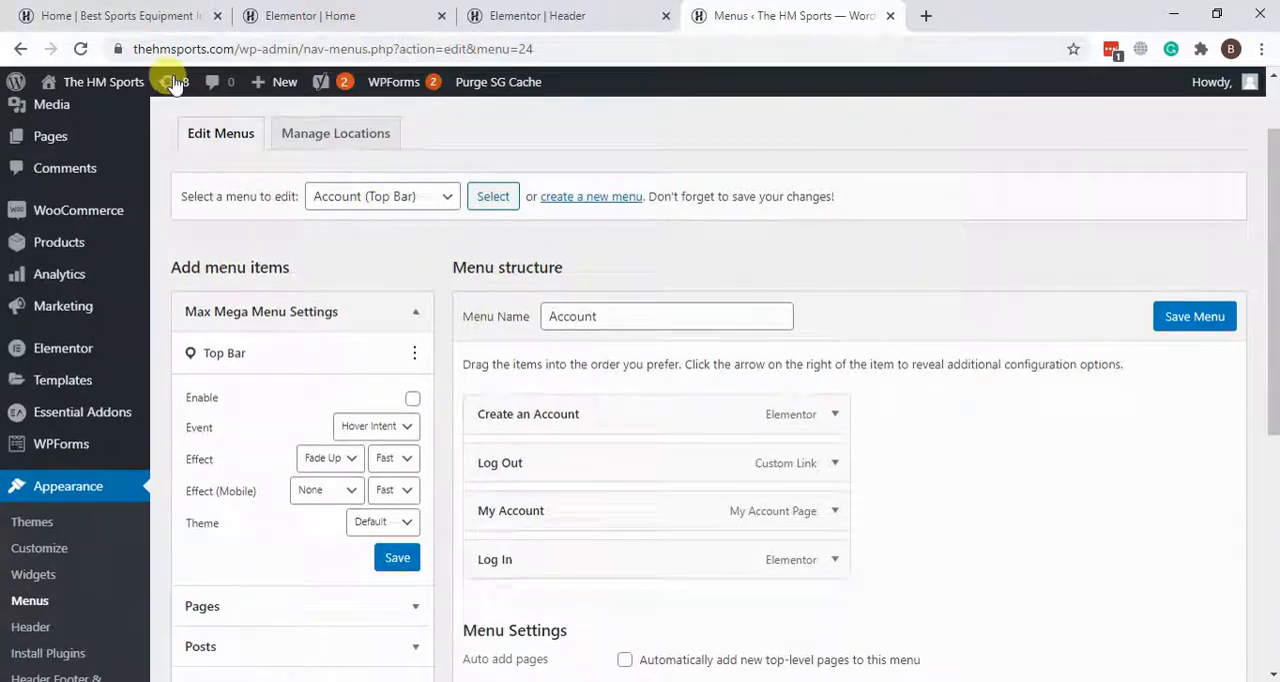
Step: Load the storefront's home page, check the account links in its top bar, and return to the Menus page
click(120, 16)
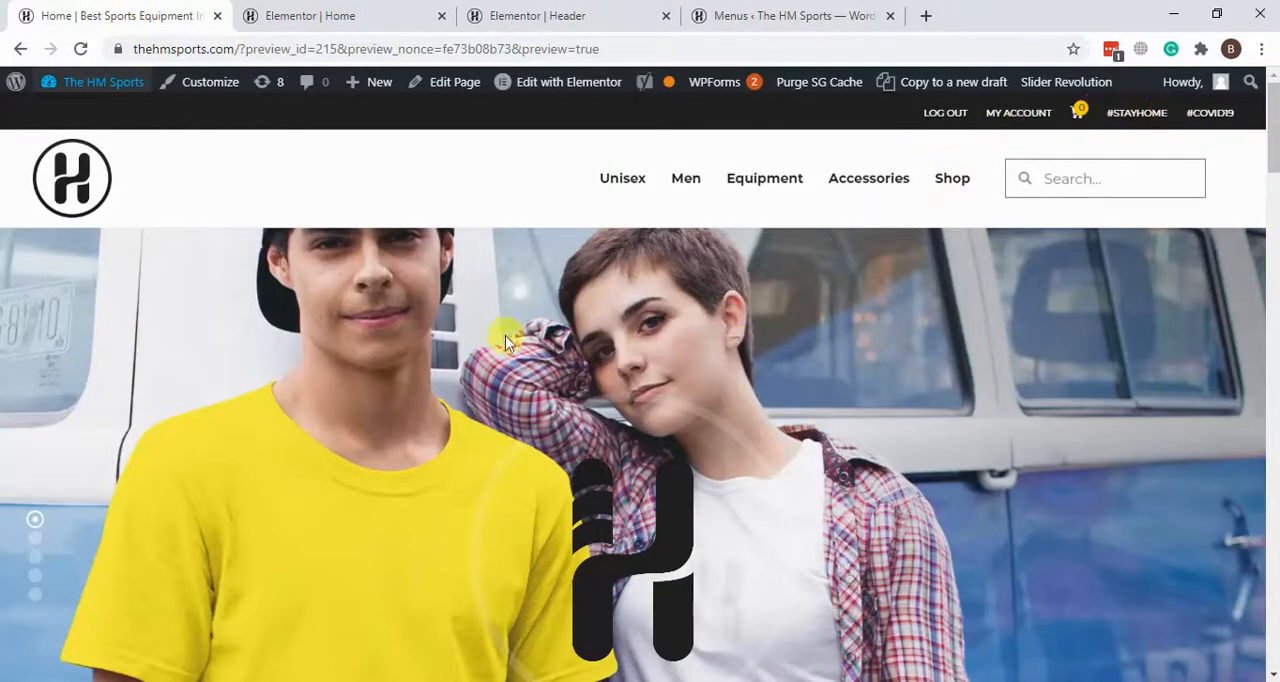
click(55, 190)
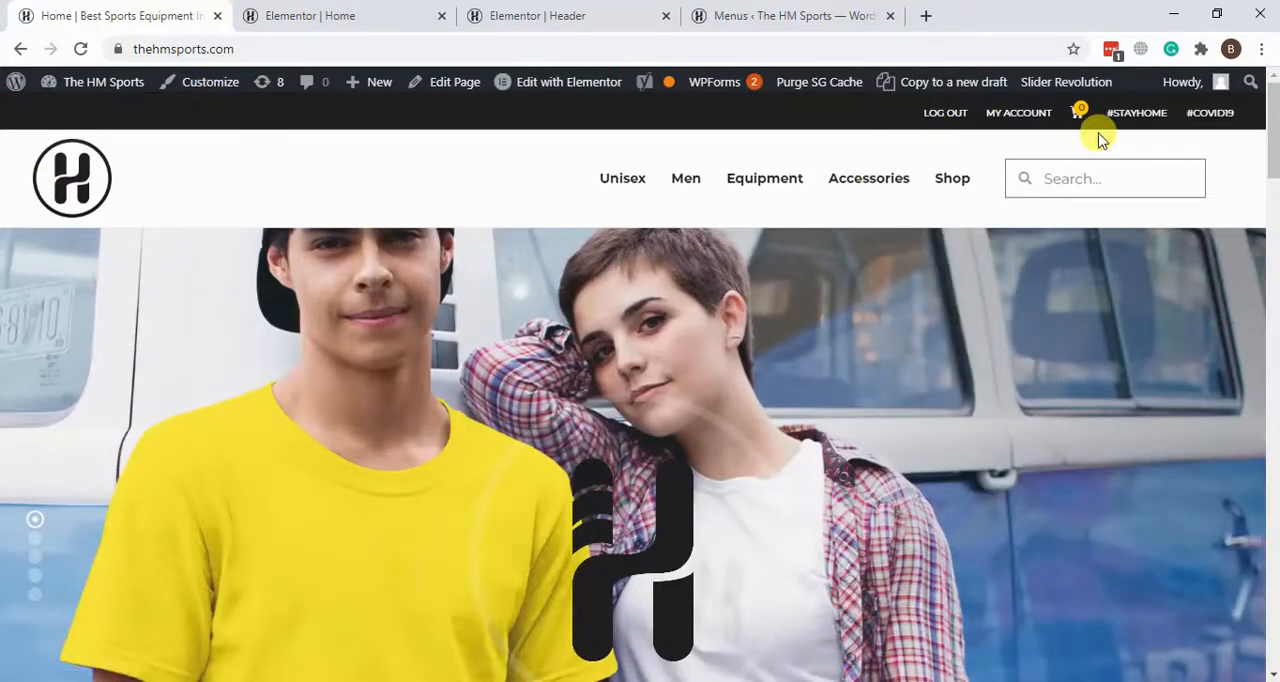
click(800, 15)
Step: Expand the Log In item of the Account menu, examine its Display Mode setting, and collapse it
scroll(843, 337, down, 3)
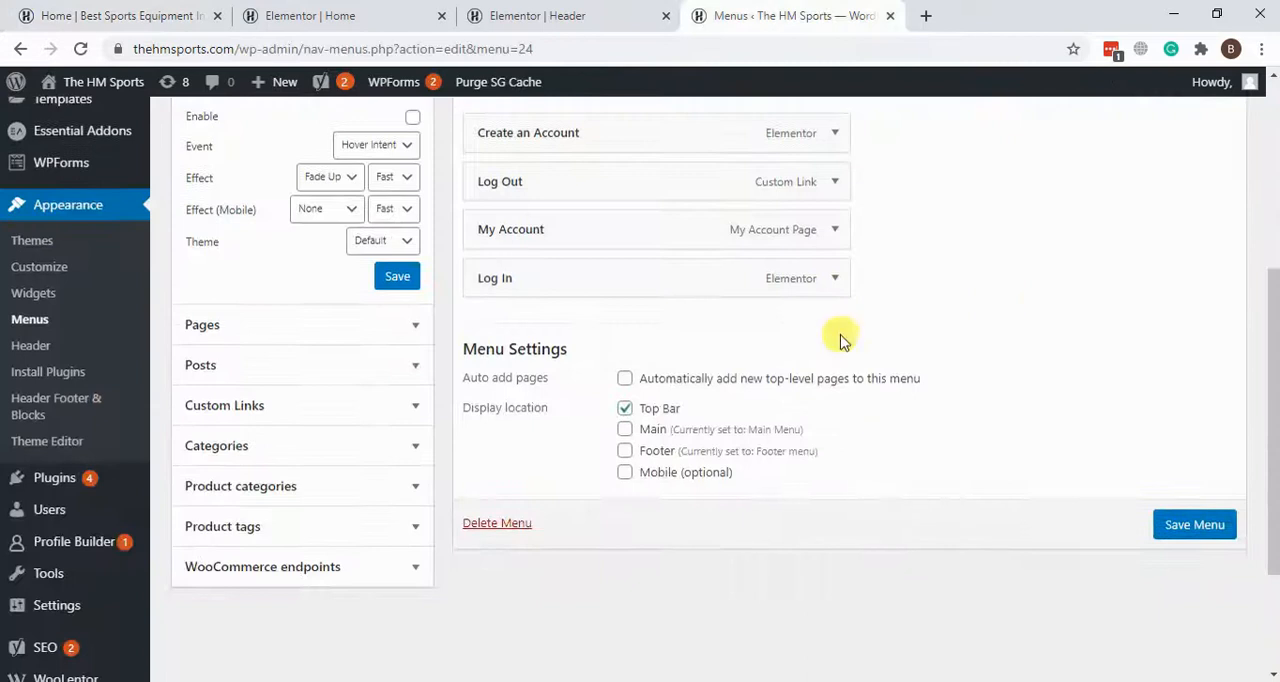
click(834, 280)
scroll(823, 391, down, 2)
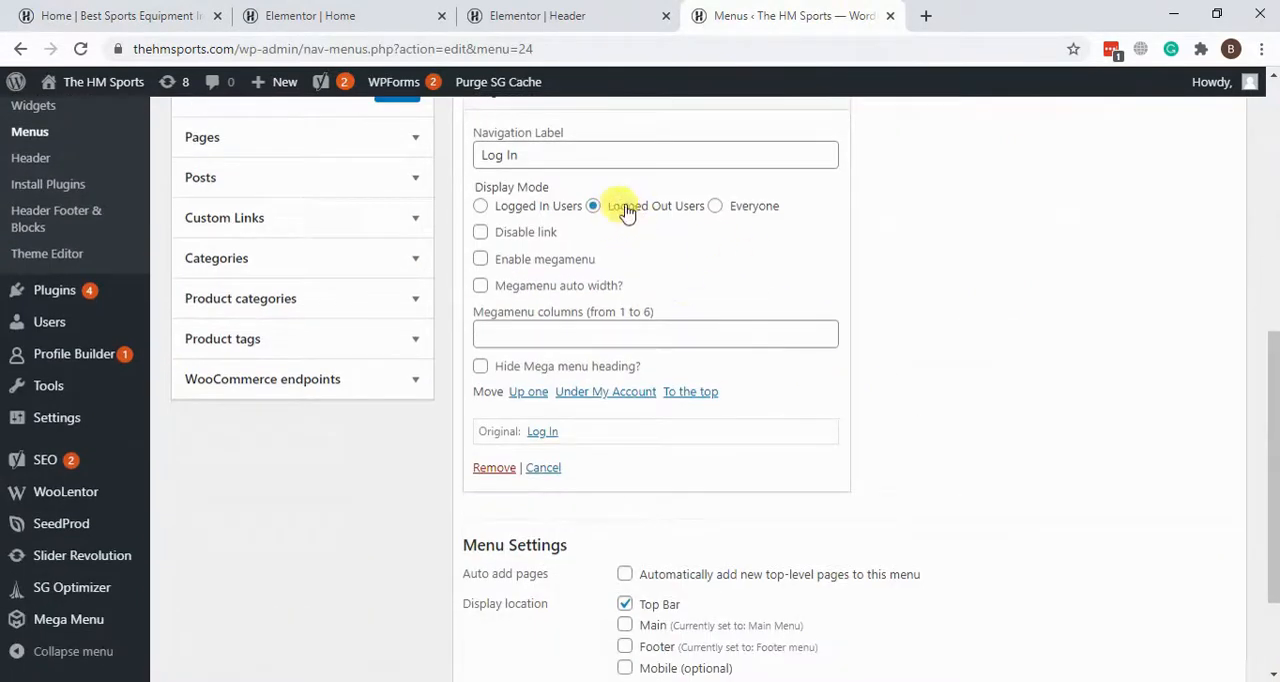
scroll(855, 303, up, 2)
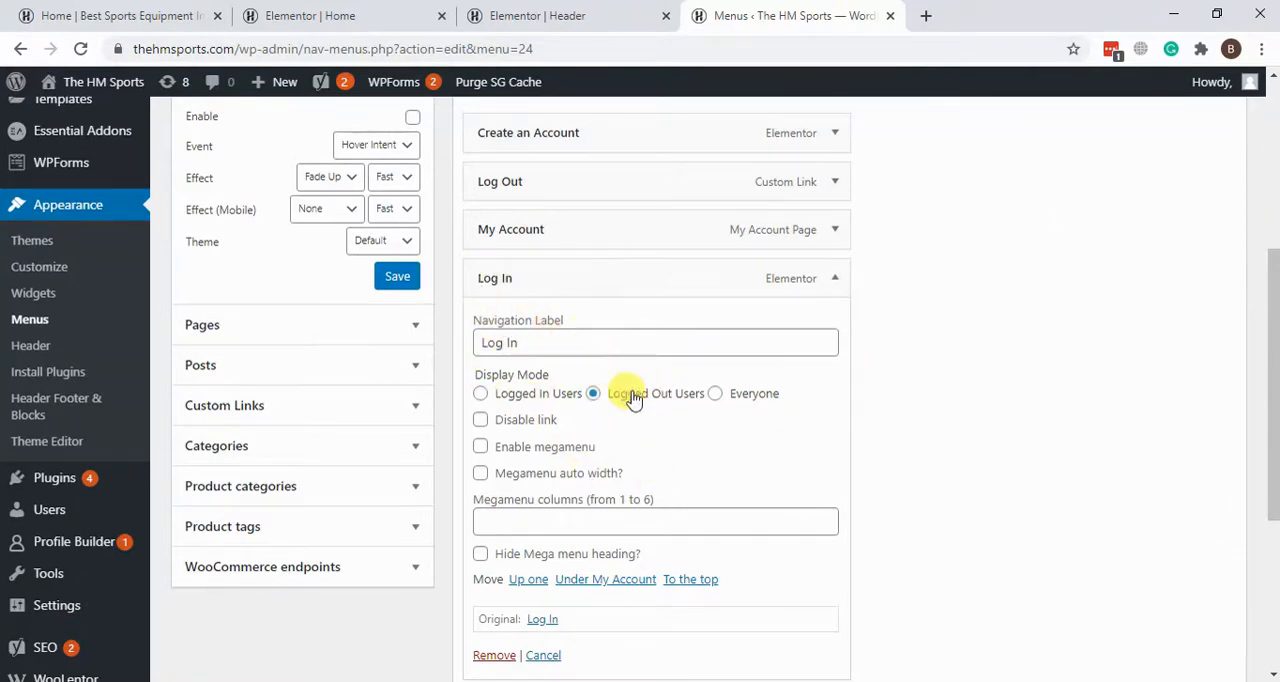
scroll(794, 428, up, 1)
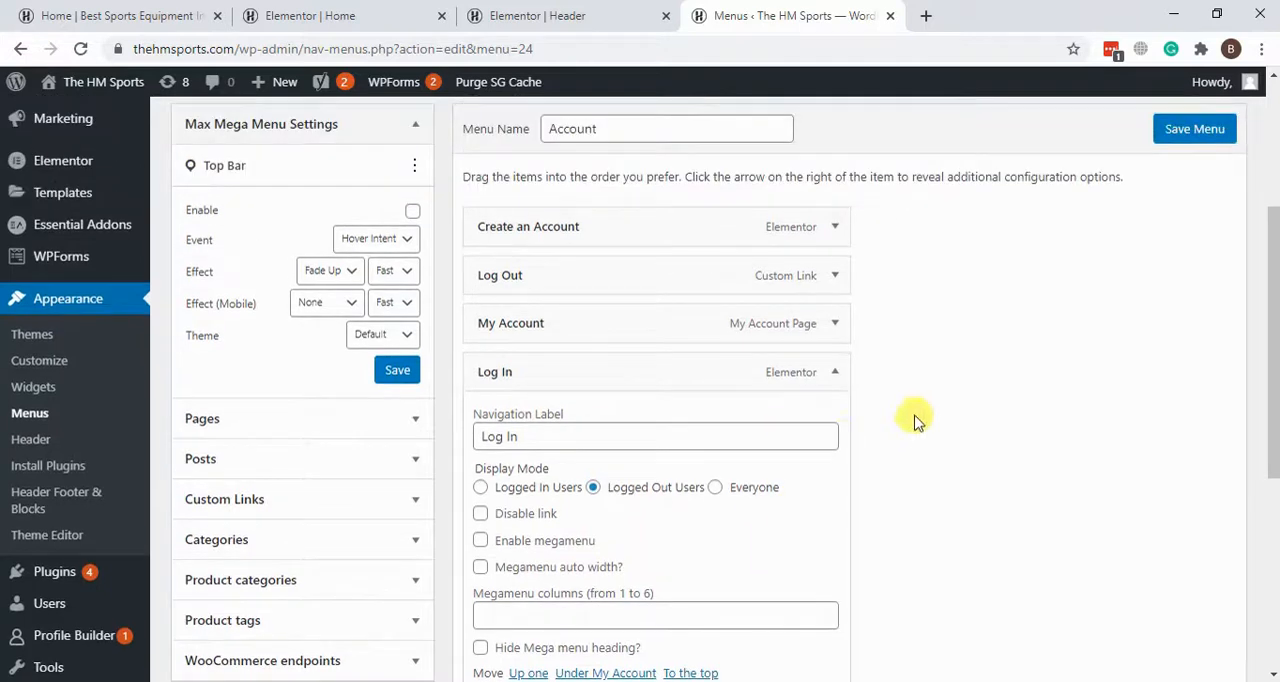
click(835, 372)
Step: Move Log In to the start of the Account menu and Log Out below My Account, and save the menu
drag(668, 376, 680, 215)
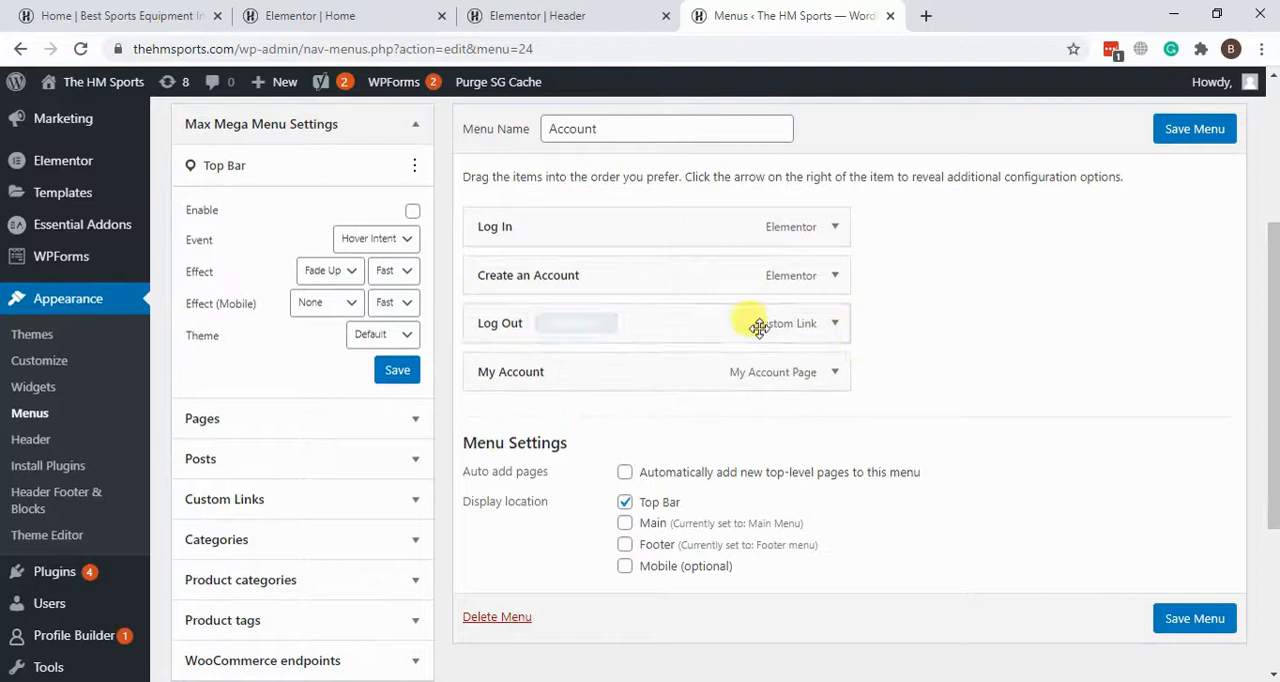
drag(666, 322, 672, 378)
click(1186, 142)
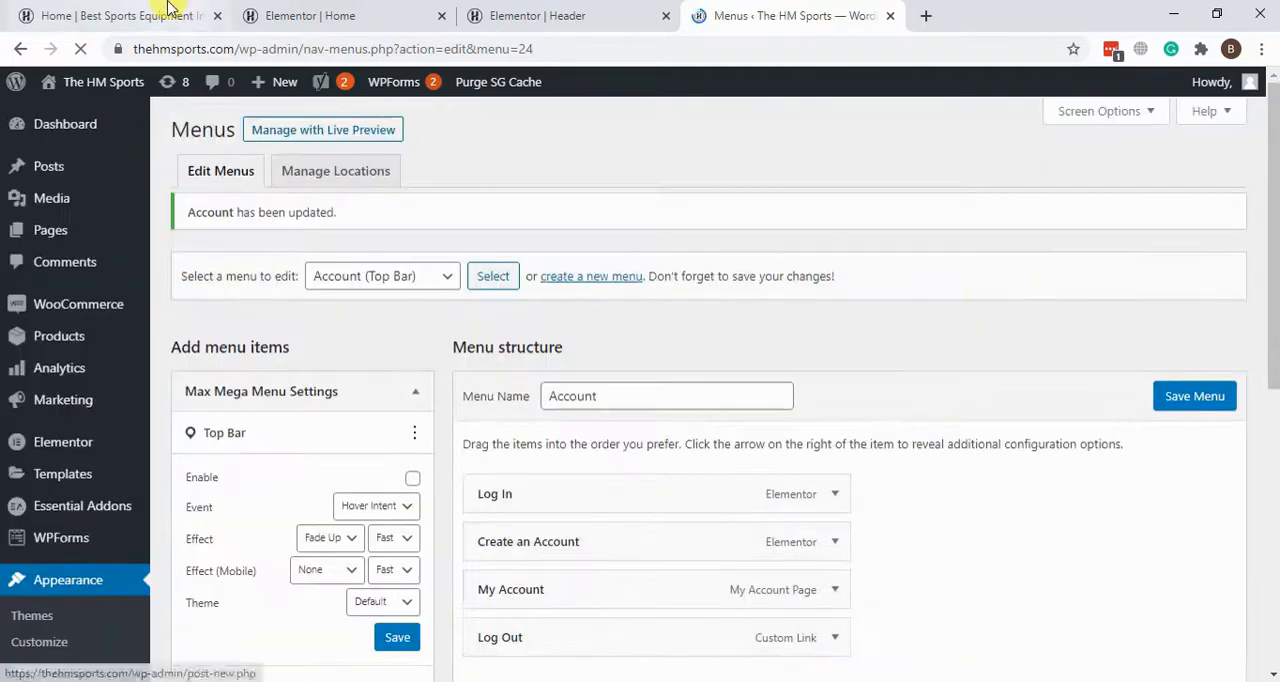
Step: Reload the storefront home page to check the top bar's link order, and return to the Menus page
click(112, 15)
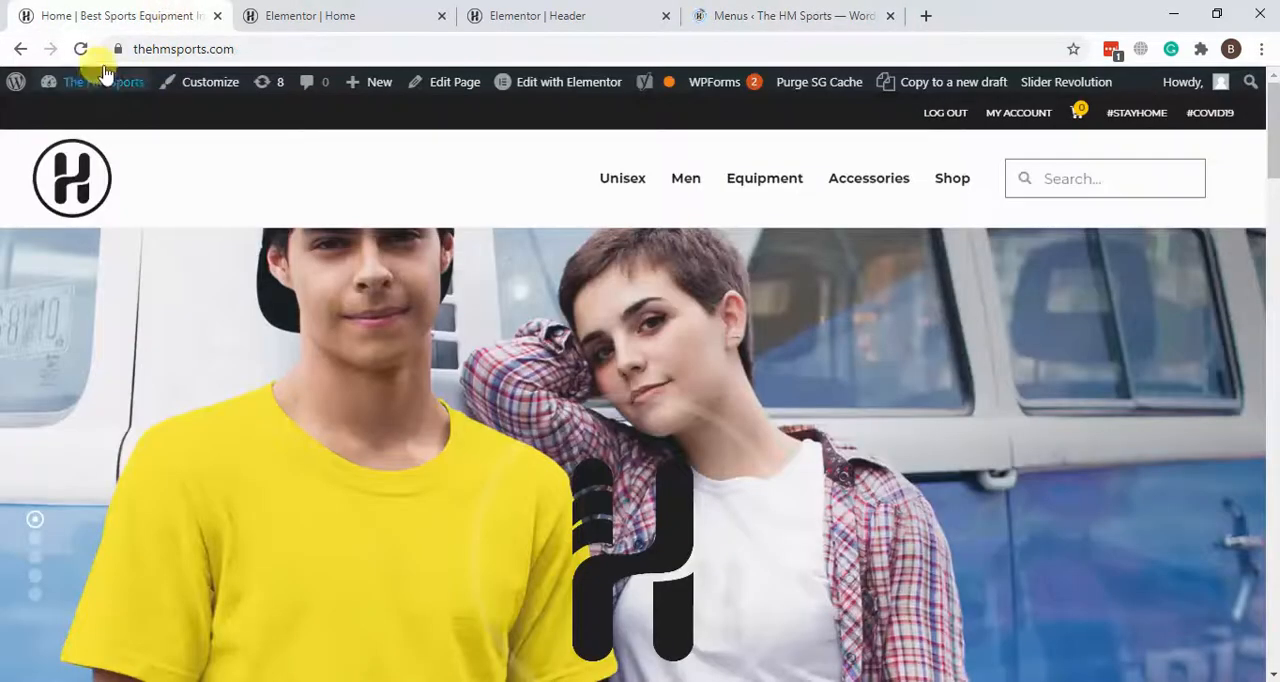
click(82, 49)
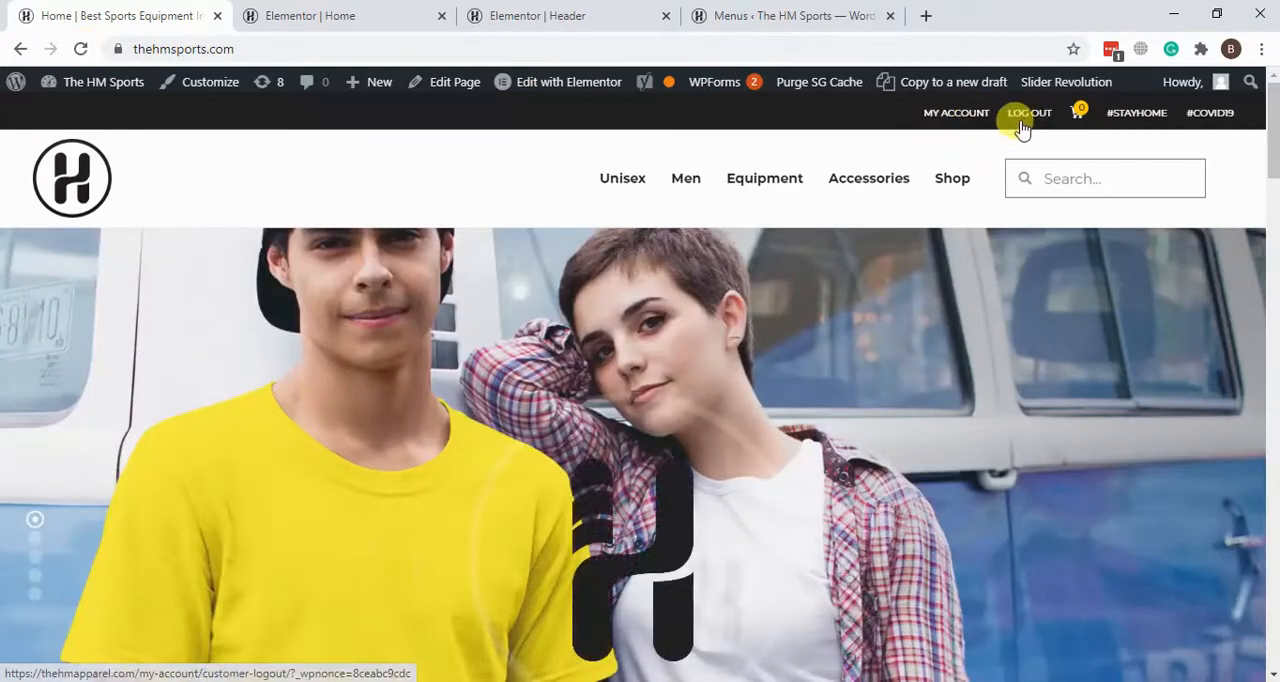
click(712, 13)
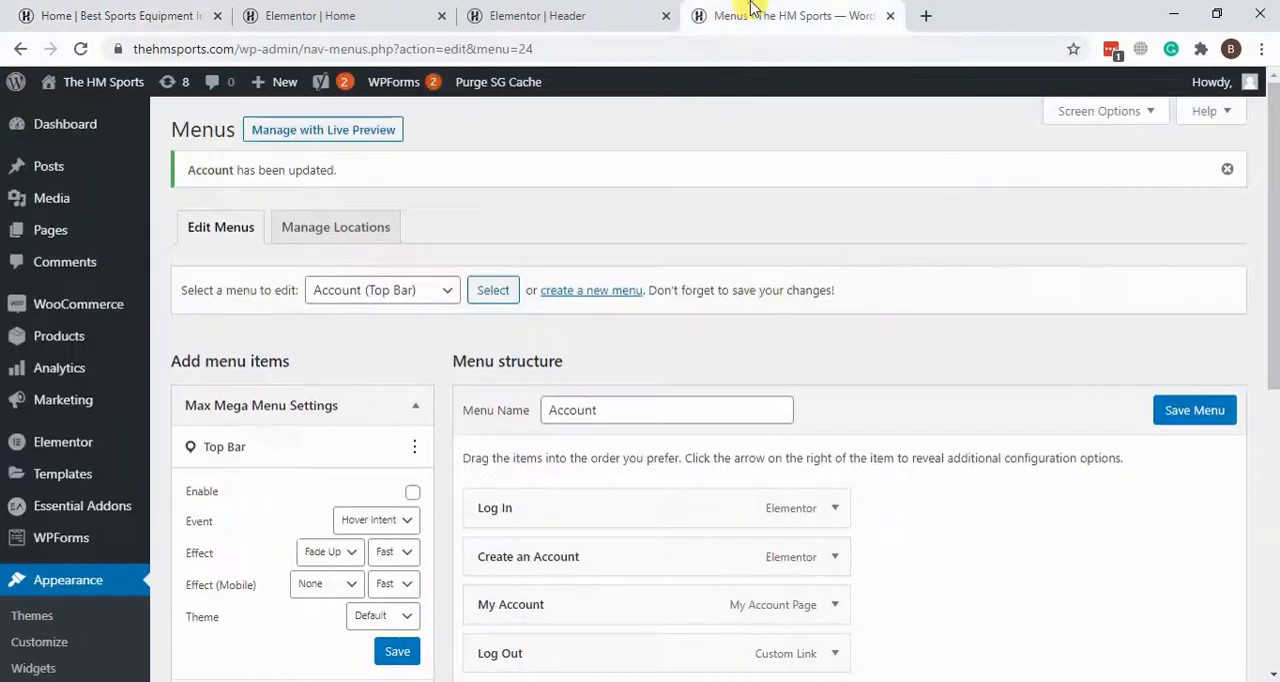
Step: Move the Log Out item between Log In and Create an Account in the Account menu and save the menu
scroll(875, 288, down, 2)
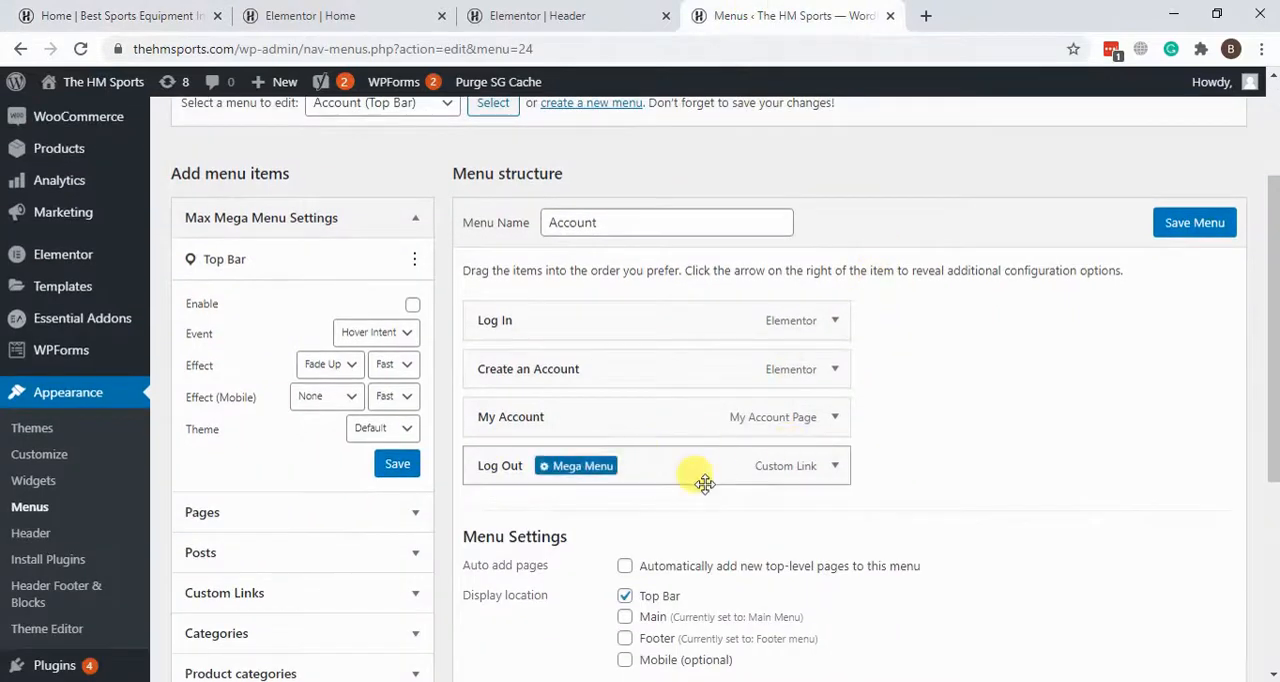
mouse_move(686, 472)
drag(686, 472, 686, 380)
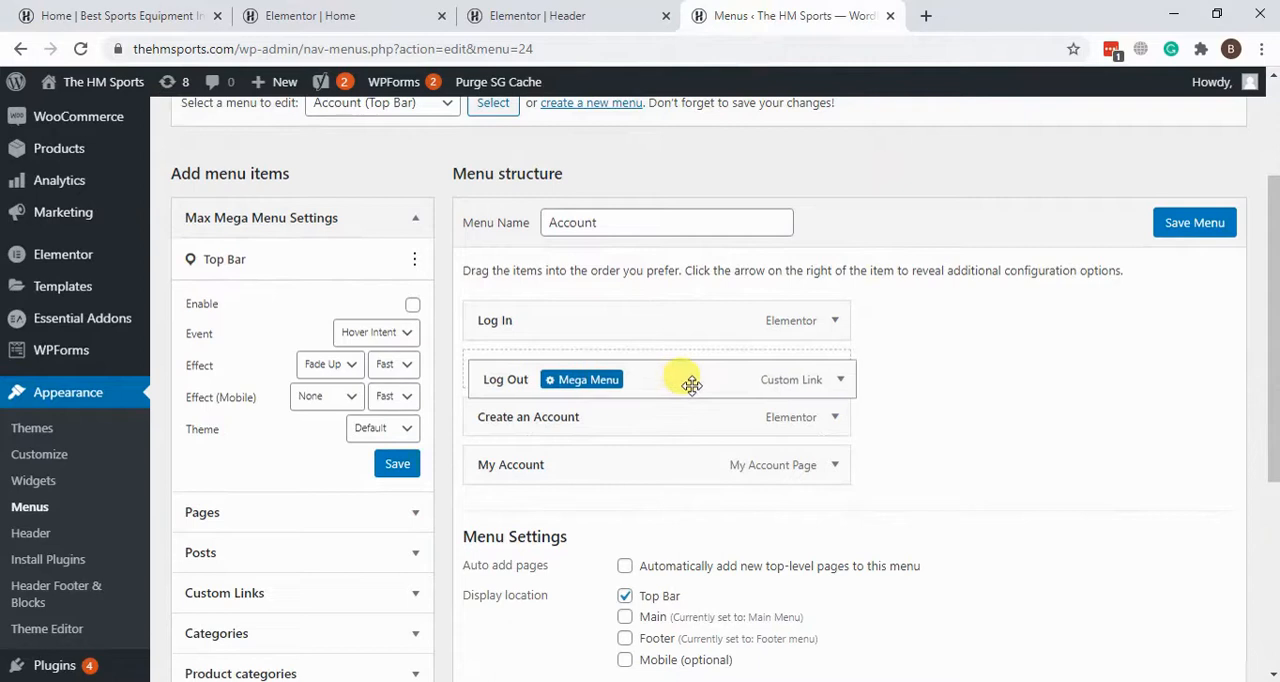
scroll(948, 394, down, 1)
scroll(948, 394, up, 1)
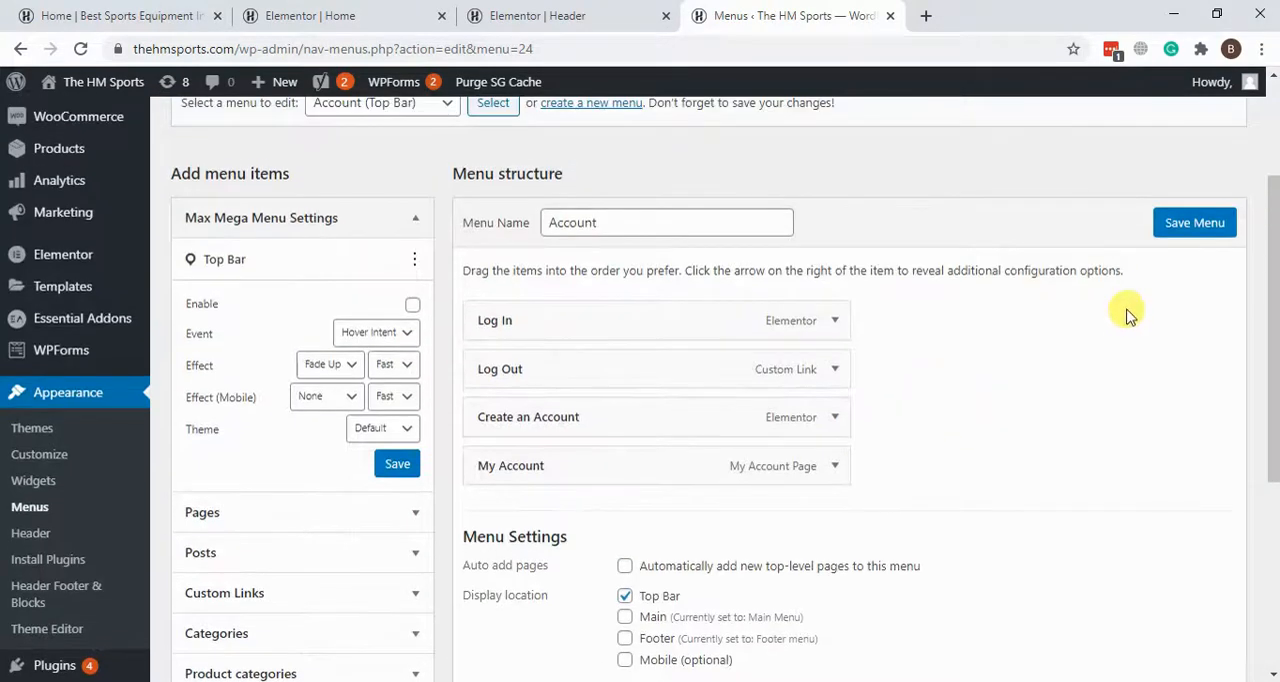
click(1168, 230)
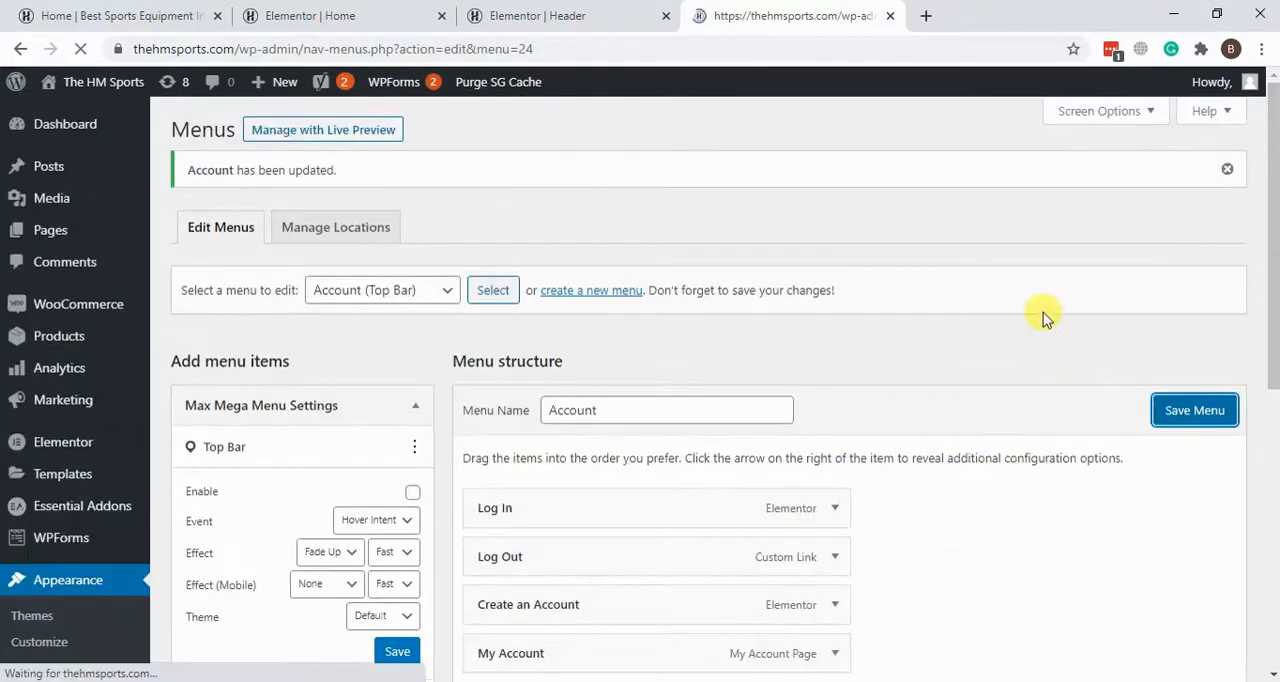
Step: Add the Terms and Conditions page to the end of the Account menu and save the menu
scroll(980, 291, down, 4)
scroll(980, 291, down, 3)
scroll(957, 277, up, 2)
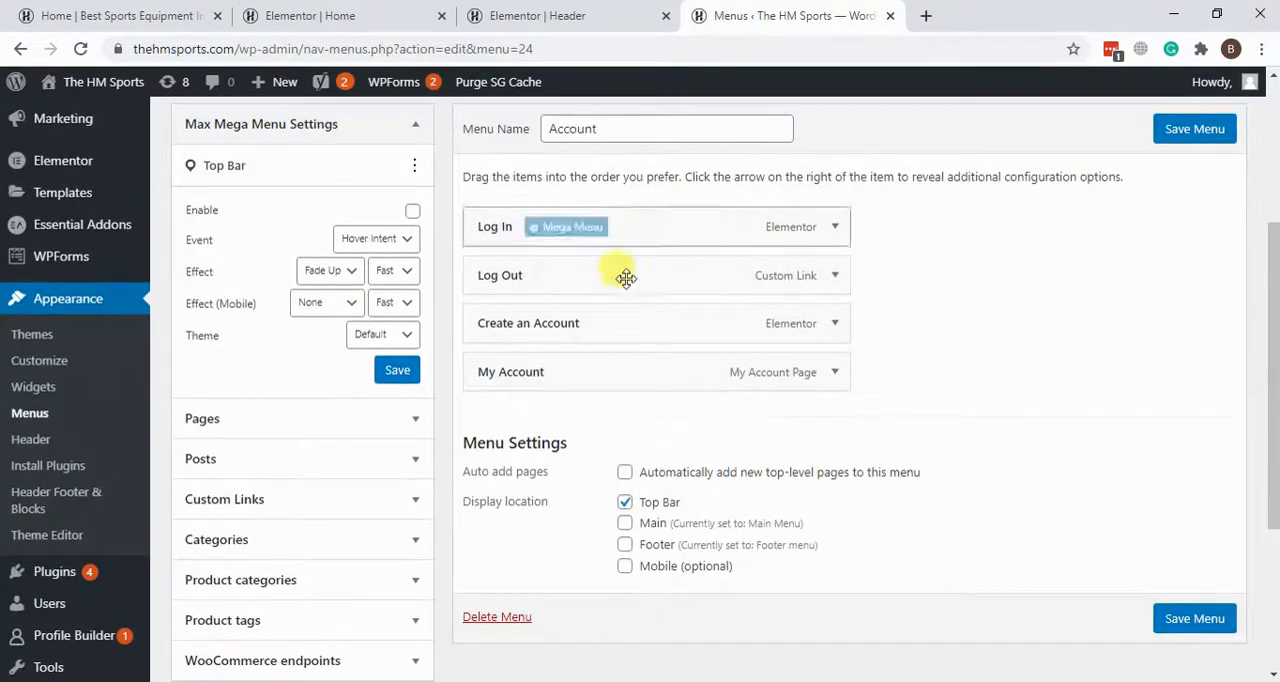
click(417, 427)
scroll(414, 429, up, 3)
scroll(265, 483, down, 2)
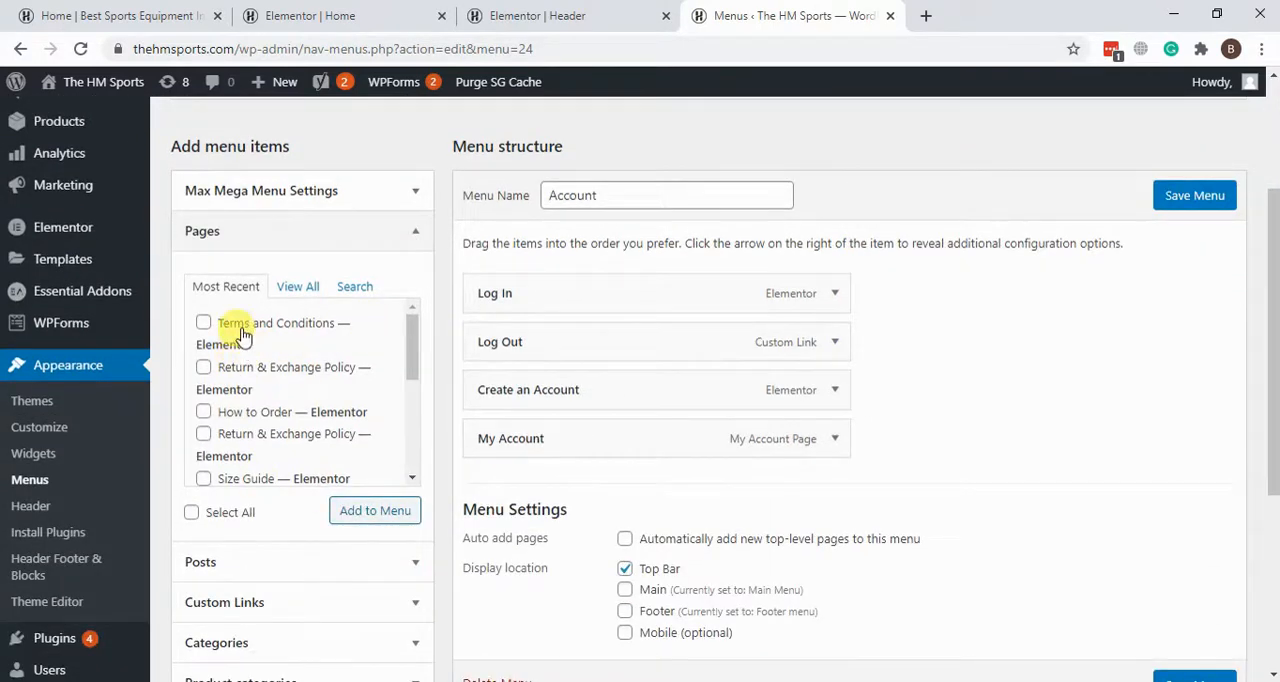
click(368, 514)
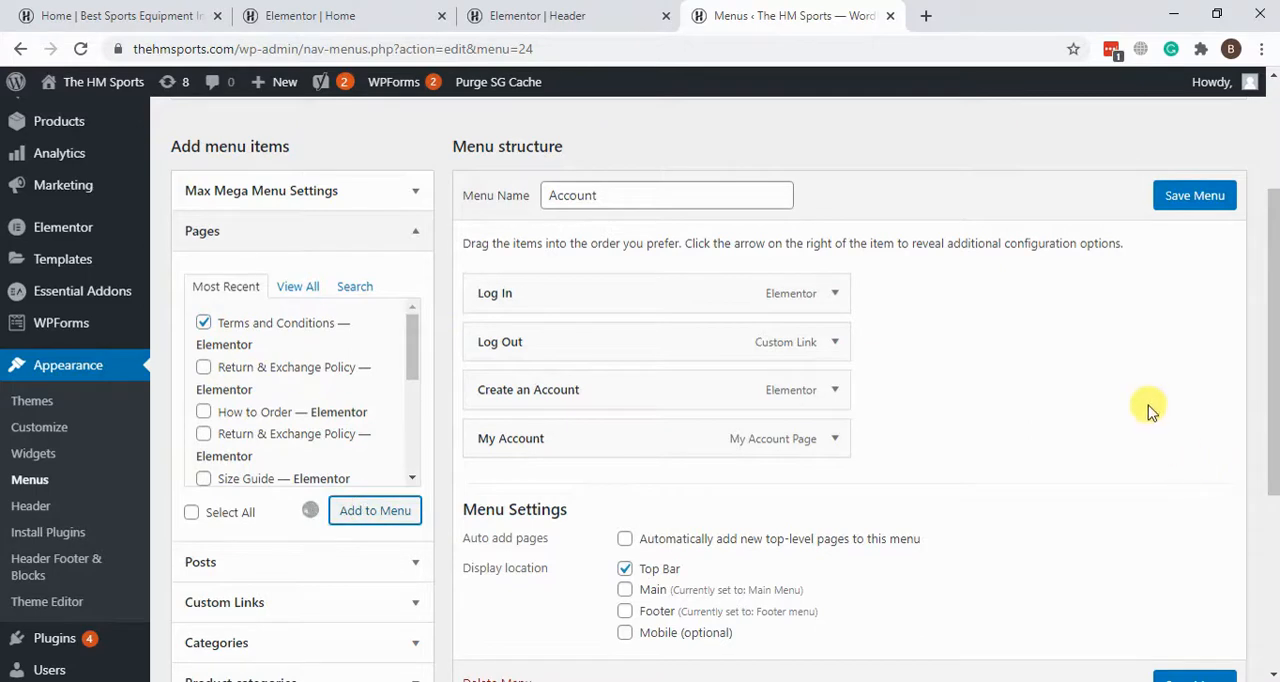
click(1181, 200)
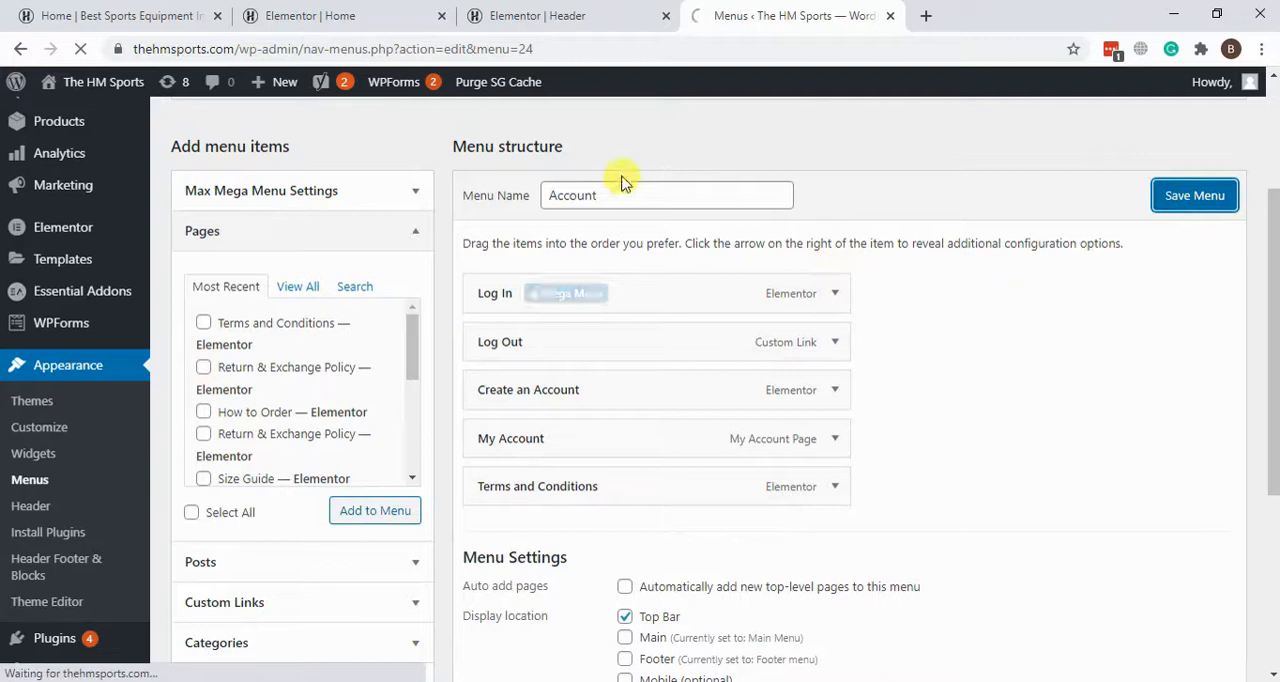
Step: Check the storefront's top bar for the Terms and Conditions link and return to the Menus page
click(75, 16)
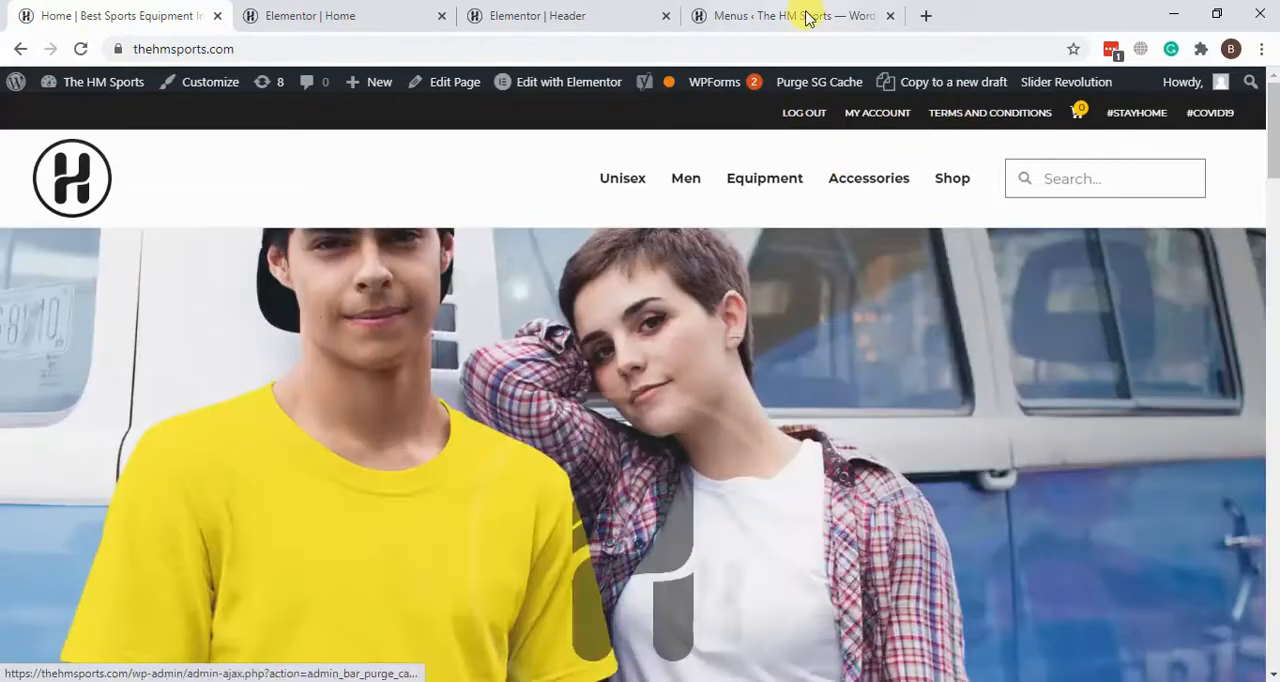
click(808, 19)
Step: Remove the Terms and Conditions item from the Account menu
scroll(871, 257, down, 3)
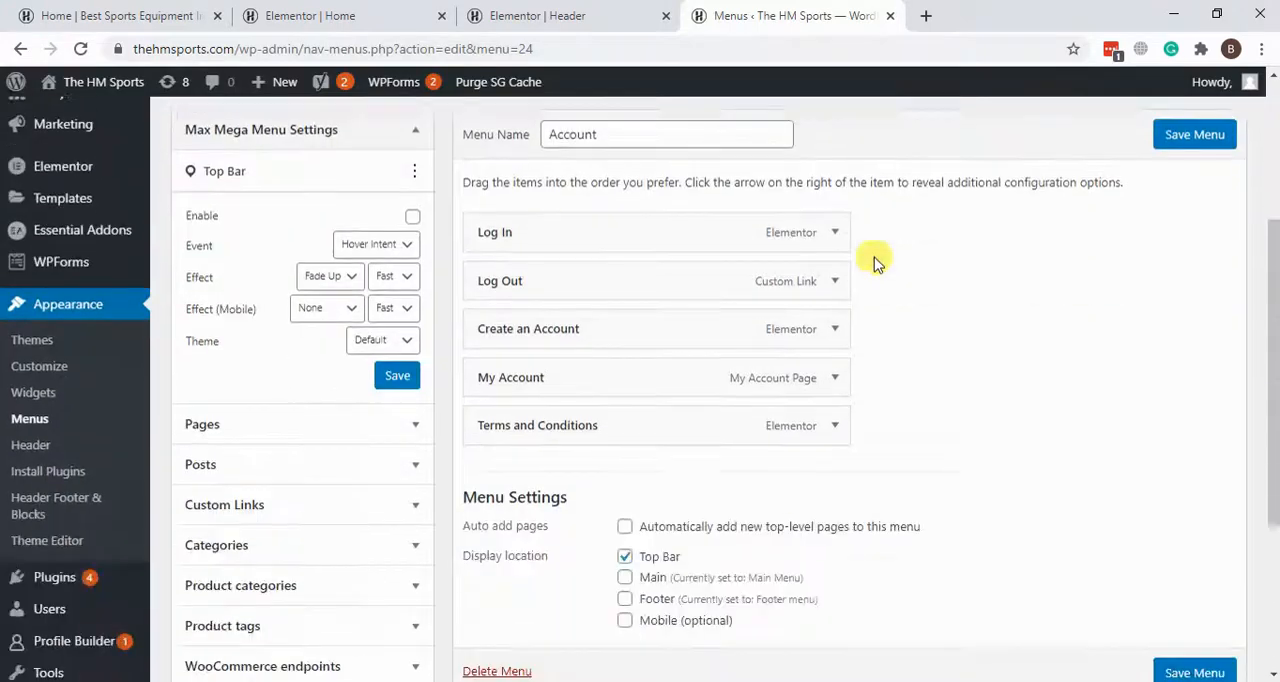
click(826, 424)
scroll(958, 480, down, 3)
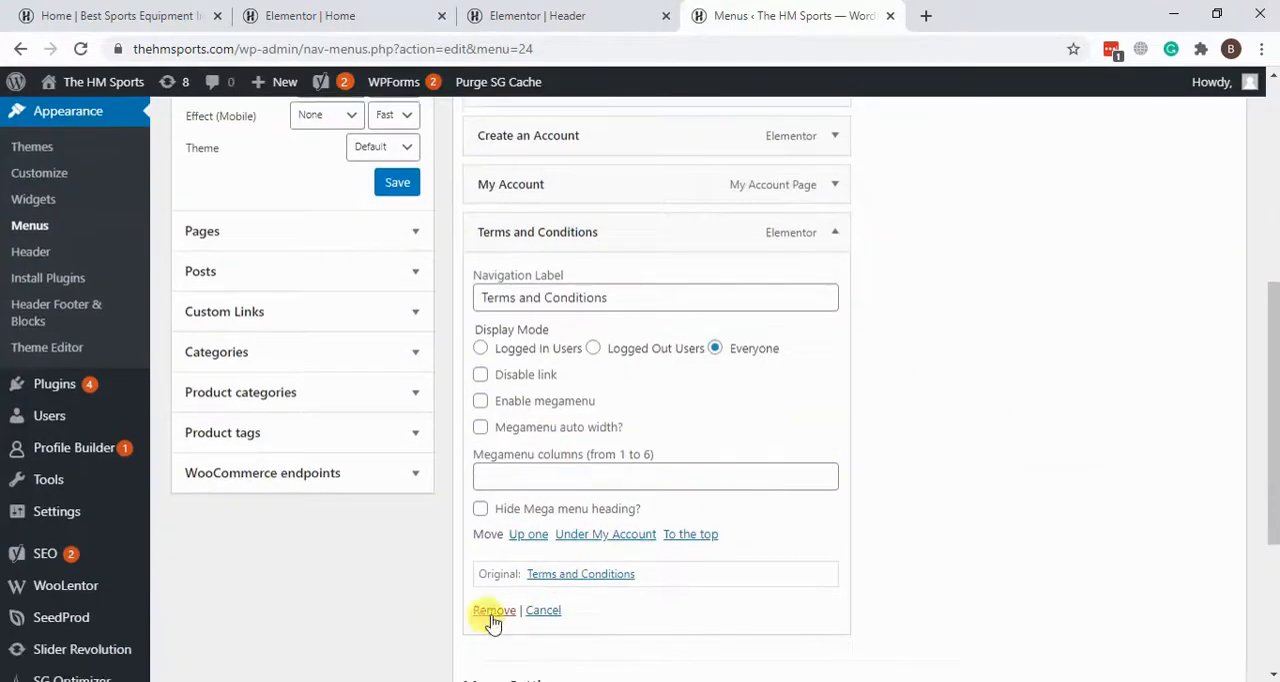
click(487, 610)
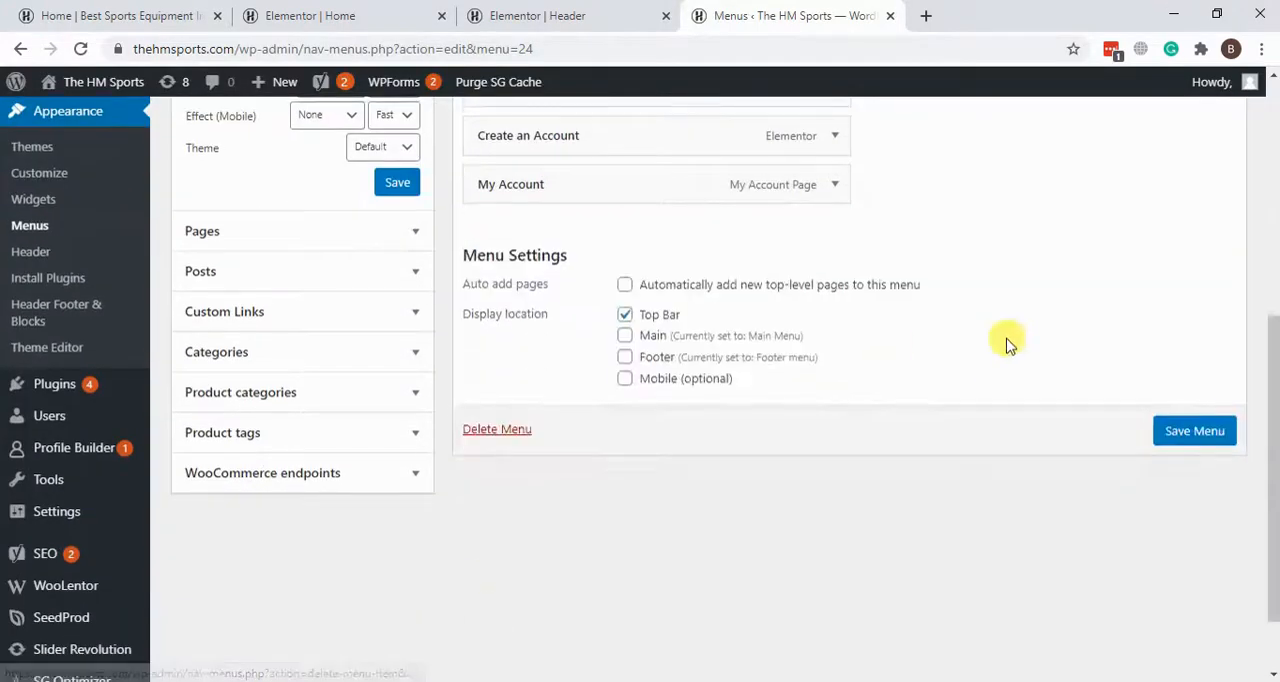
Step: Examine the My Account item's display mode and role options, collapse it, and save the Account menu
click(835, 185)
scroll(680, 402, down, 3)
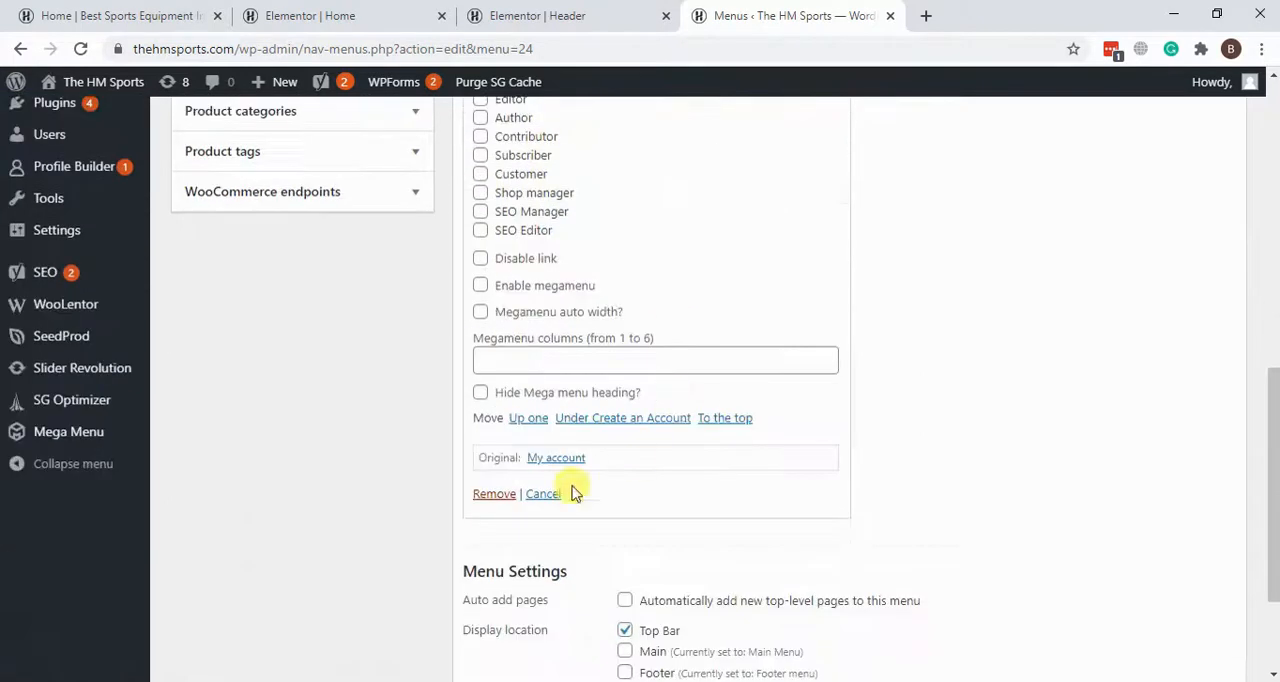
scroll(734, 465, up, 4)
mouse_move(534, 271)
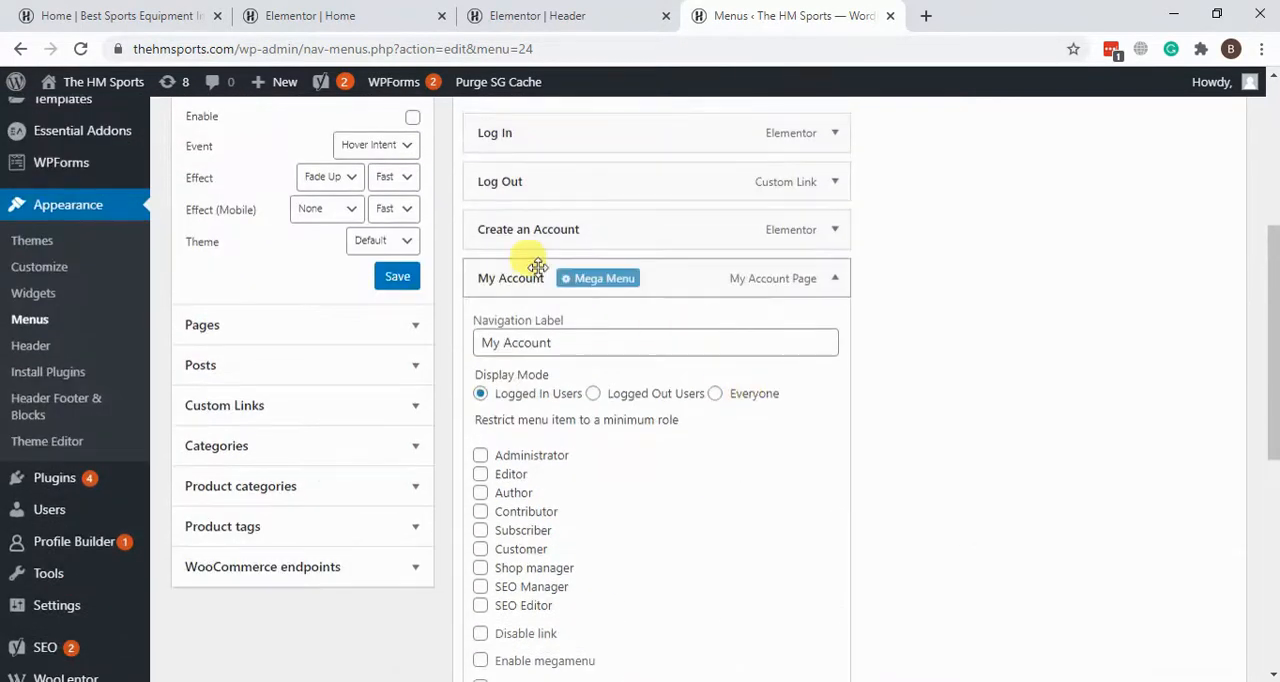
click(837, 281)
scroll(877, 459, up, 3)
click(1168, 320)
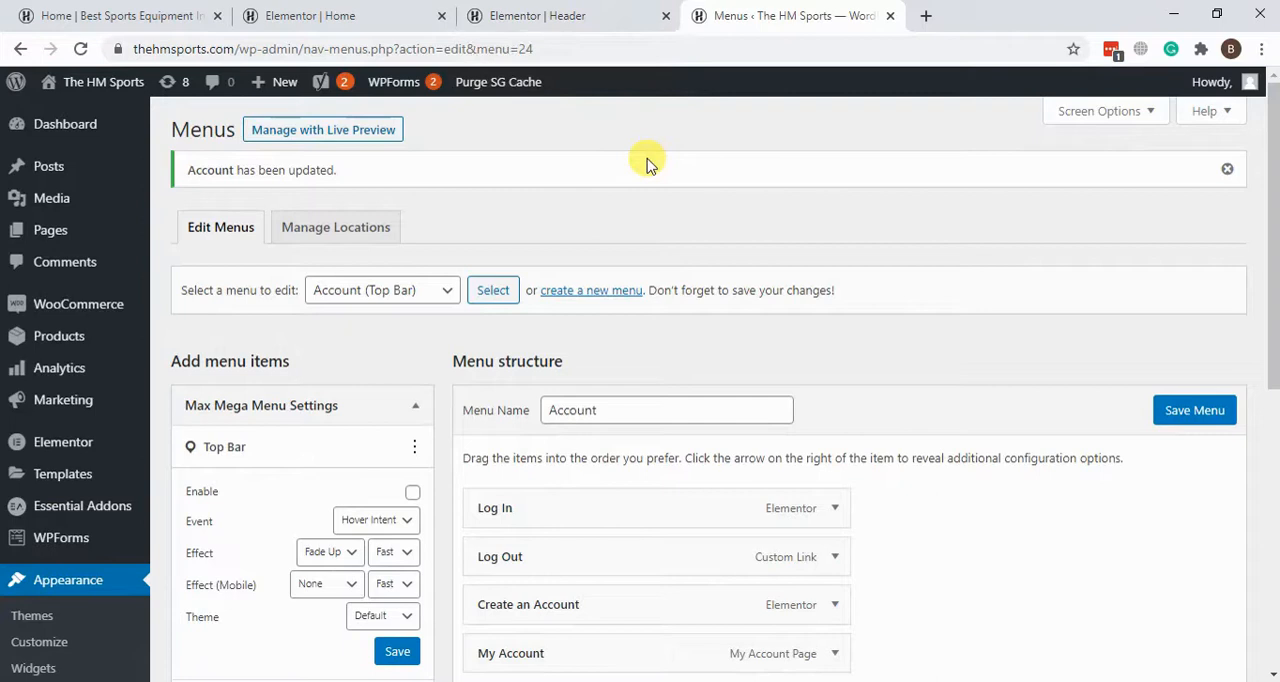
Step: Go to the Elementor header template, look over its sections, and show it in the Tablet responsive preview
click(537, 15)
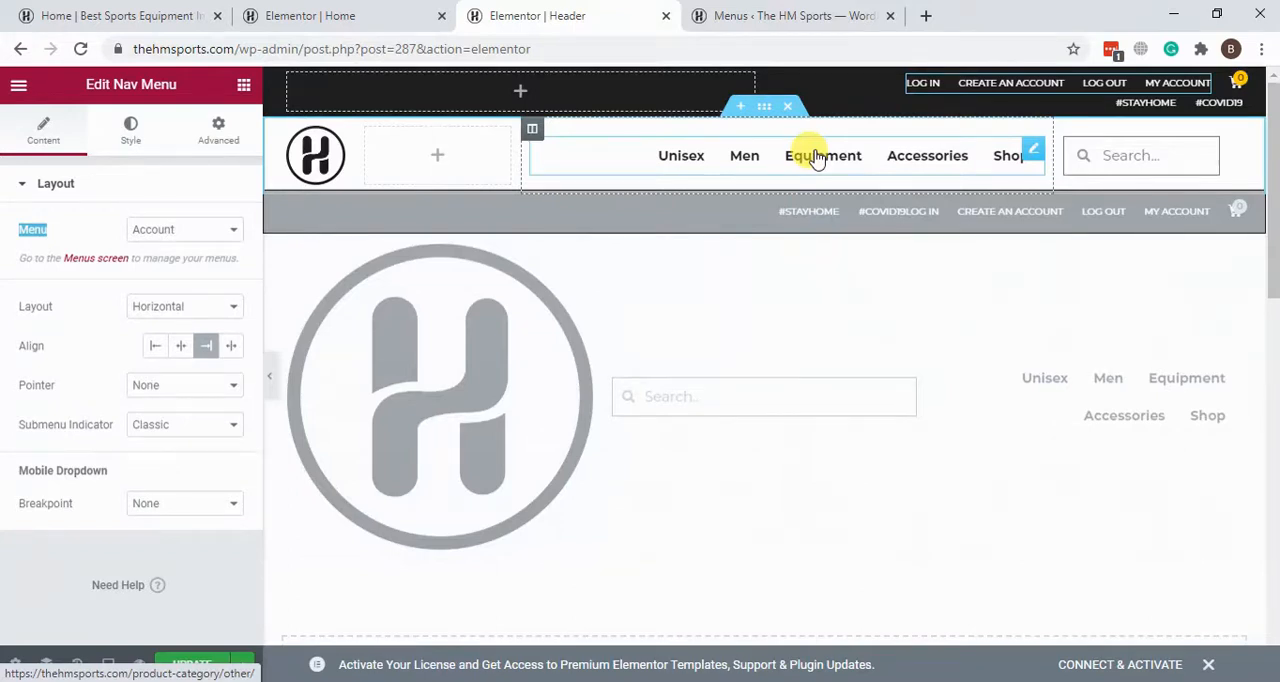
scroll(631, 297, down, 1)
scroll(800, 350, up, 1)
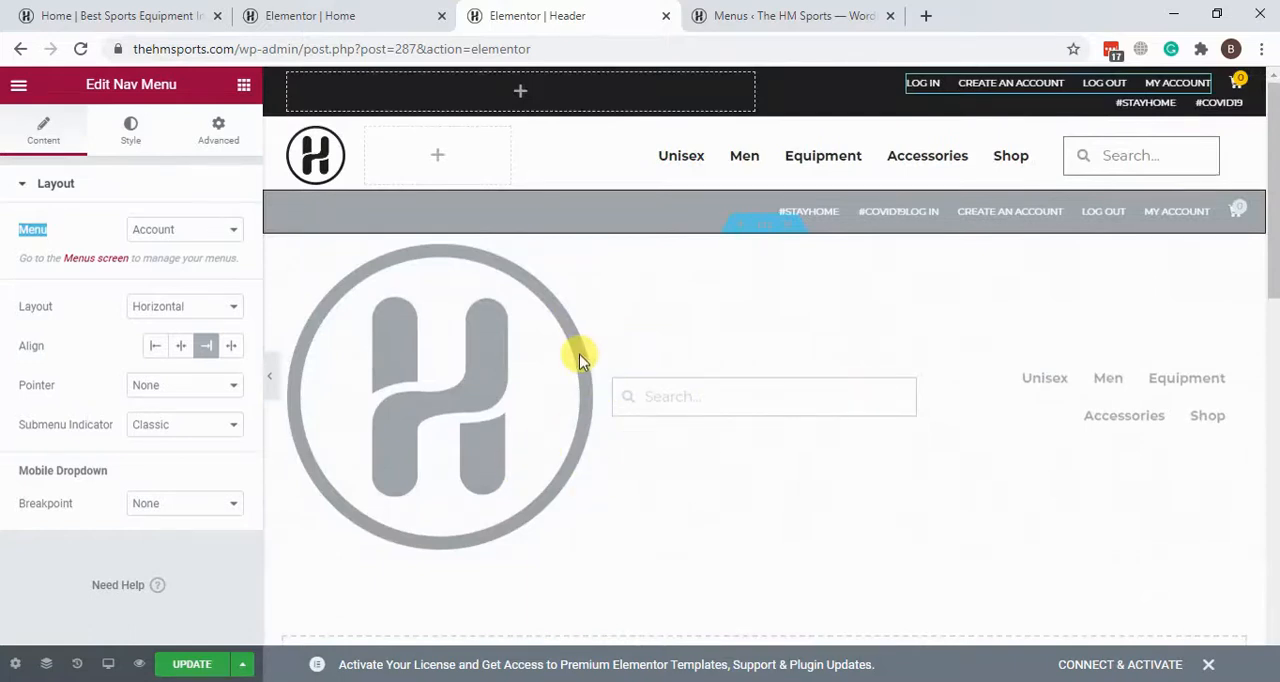
click(108, 666)
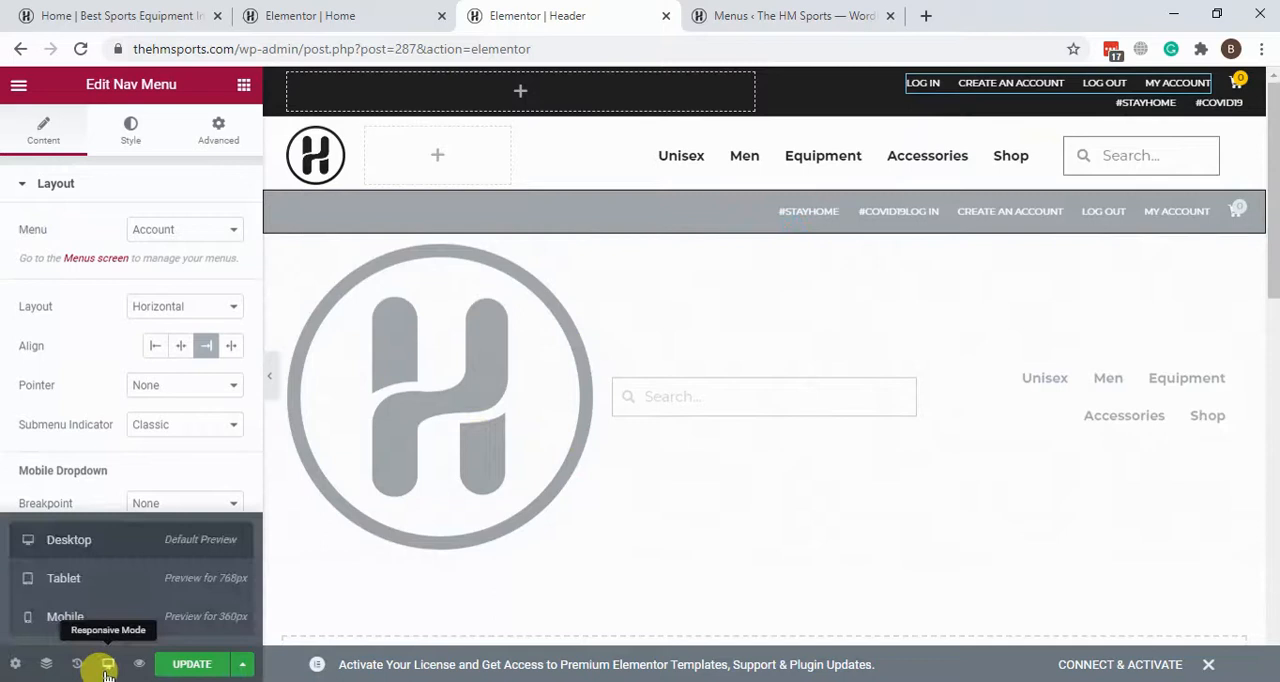
click(97, 590)
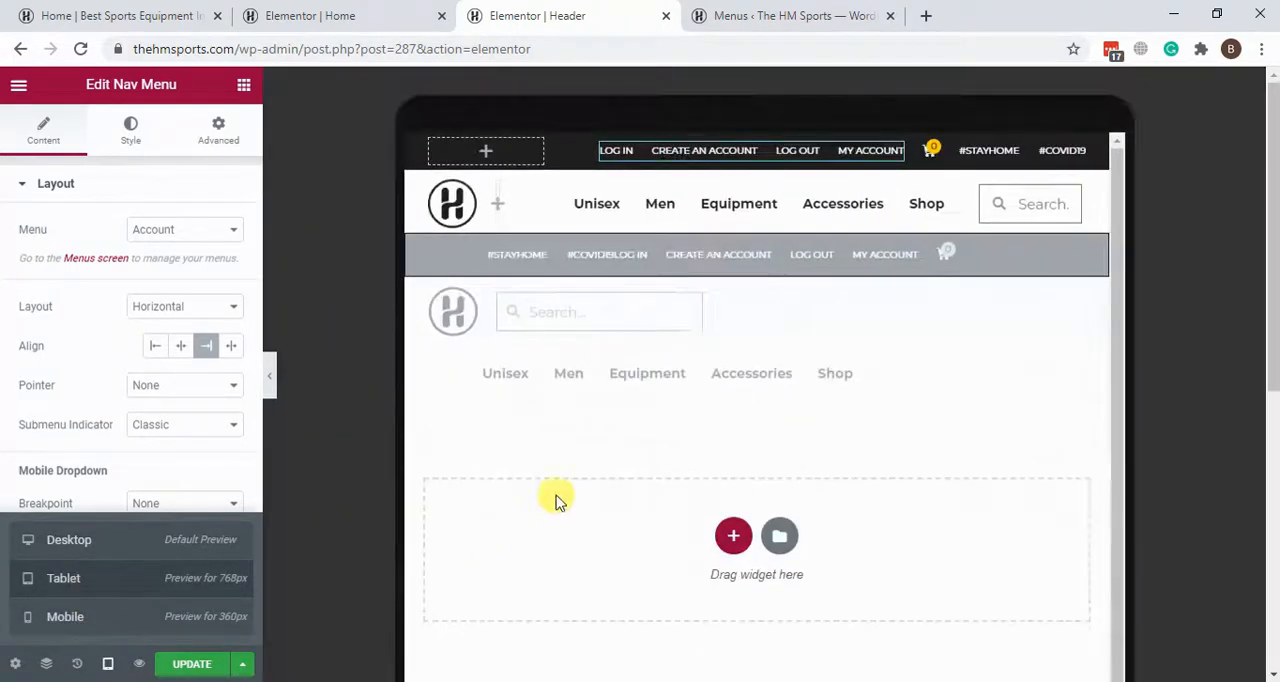
Step: Show the header template in the Mobile responsive preview and compare its greyed-out sections with the mobile ones
click(47, 632)
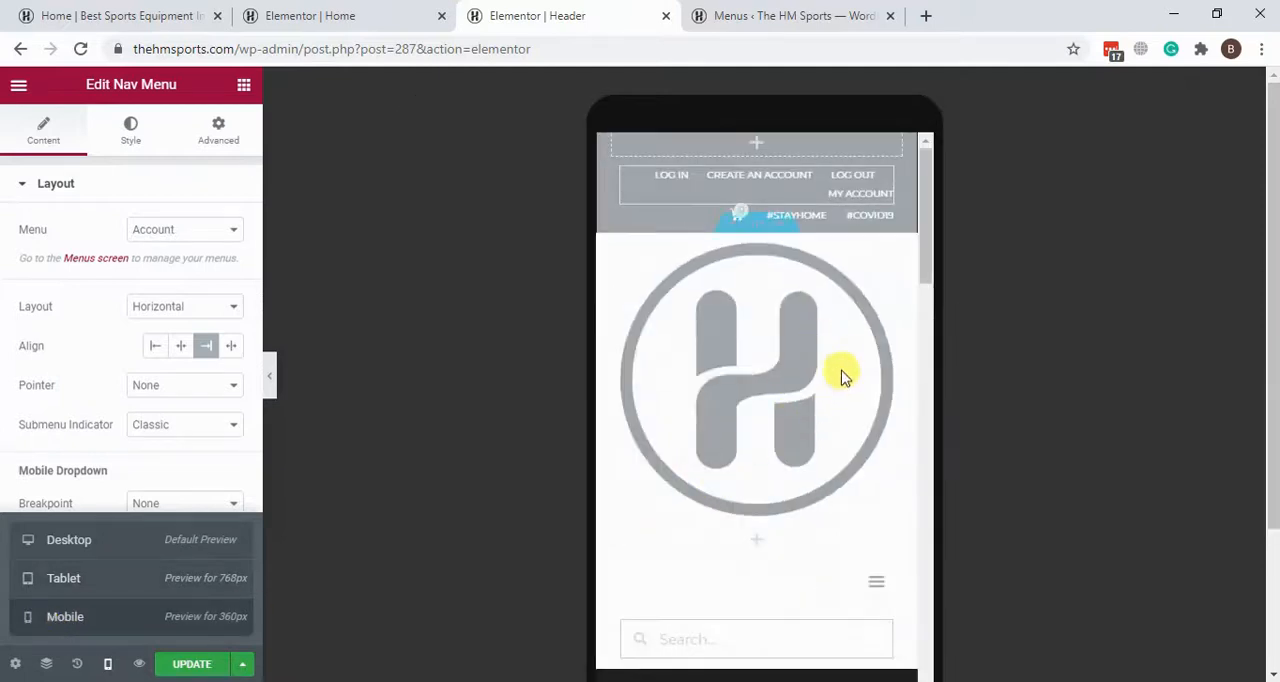
scroll(840, 365, down, 1)
scroll(840, 365, down, 6)
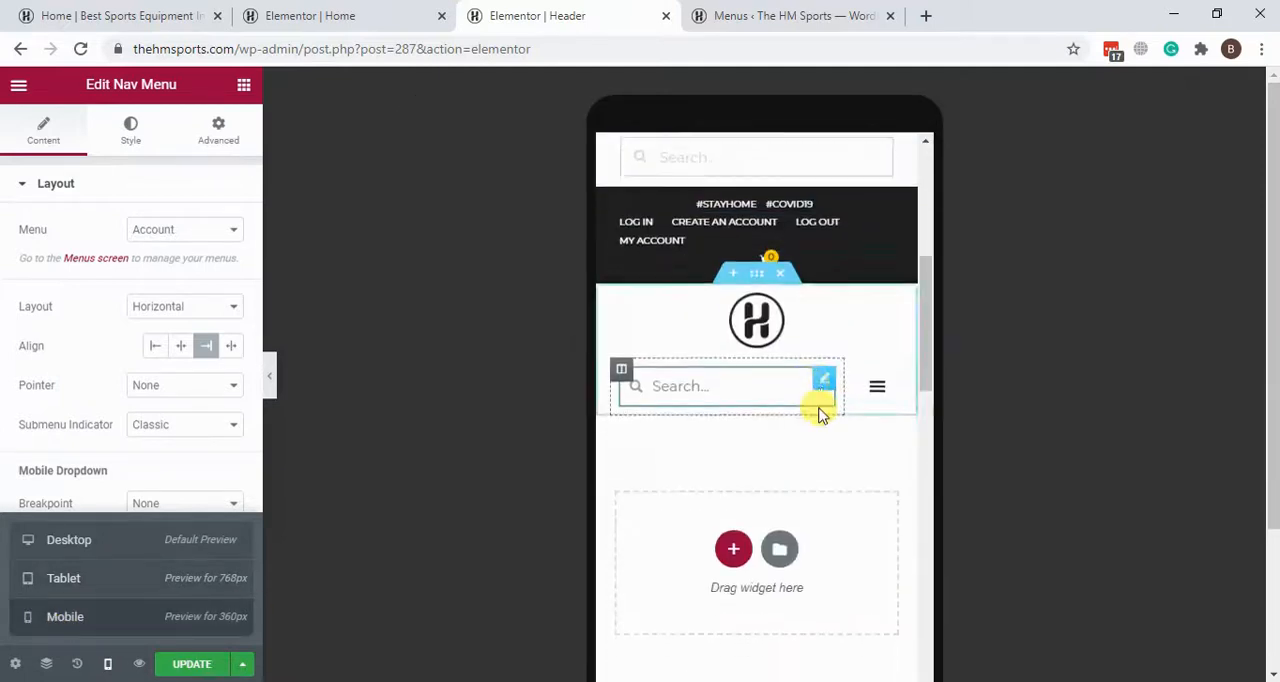
scroll(809, 452, up, 7)
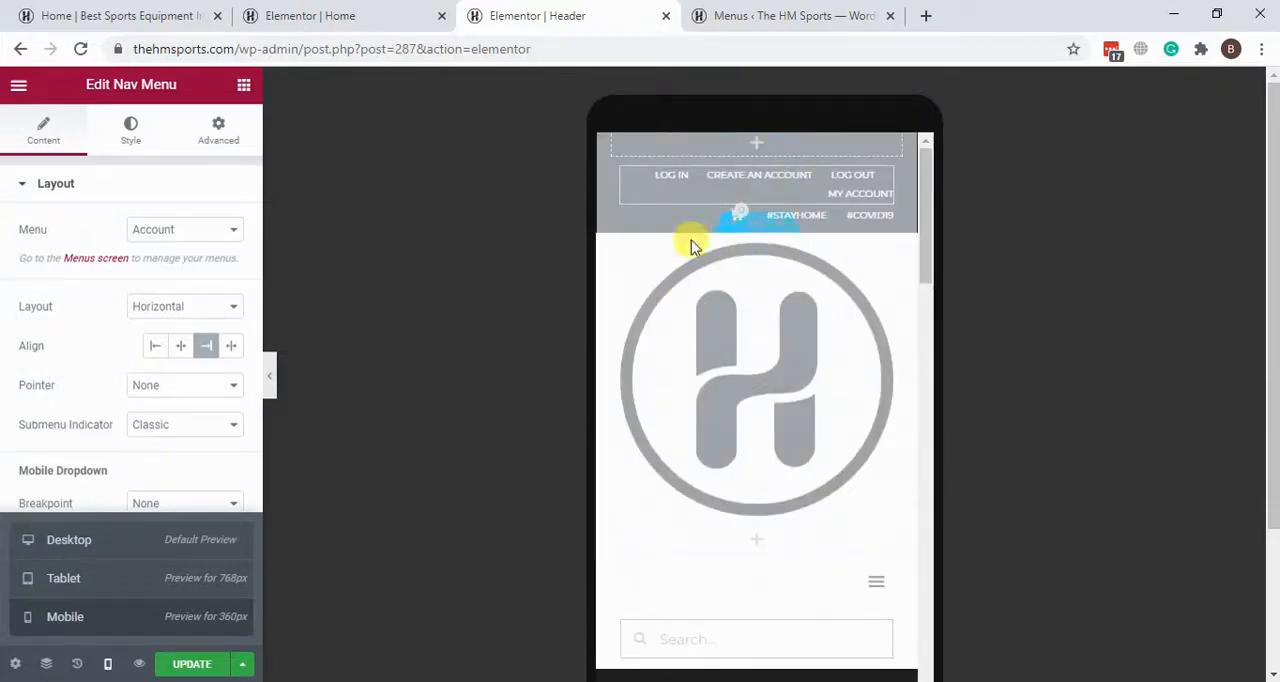
drag(757, 228, 771, 280)
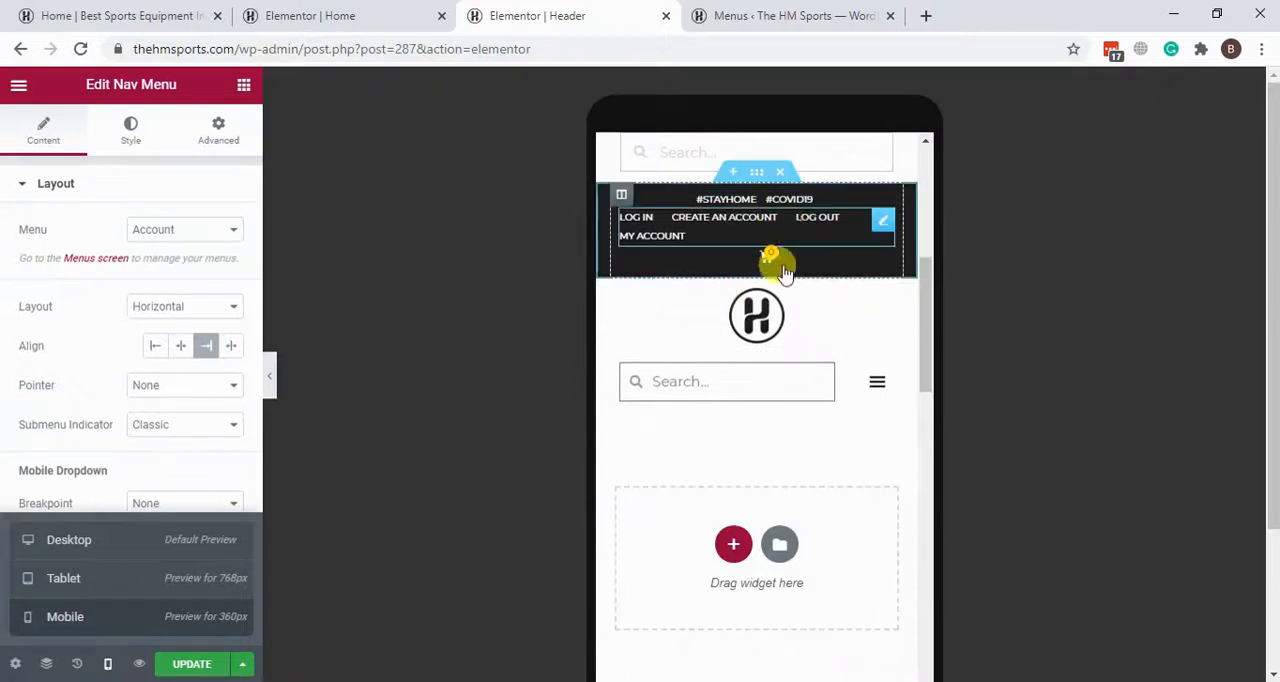
scroll(786, 351, up, 5)
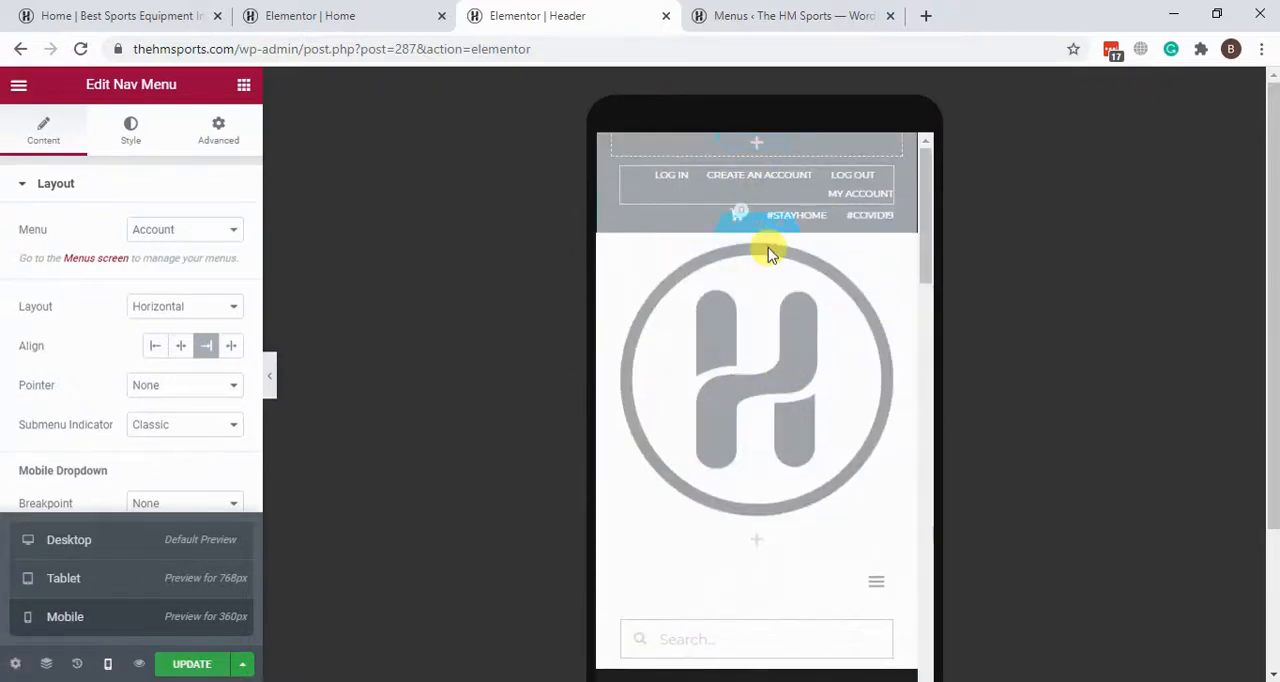
Step: Examine the responsive visibility settings of the black mobile top bar section in the header template
scroll(730, 240, down, 5)
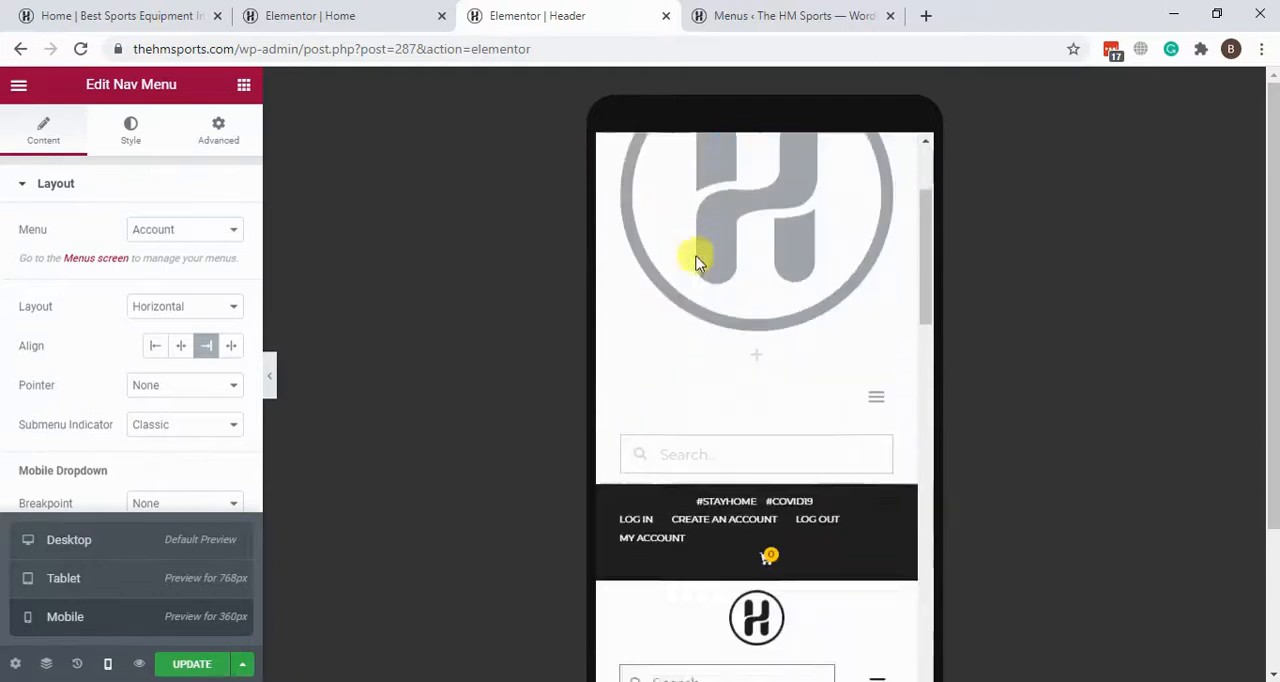
scroll(750, 390, up, 2)
scroll(750, 350, down, 1)
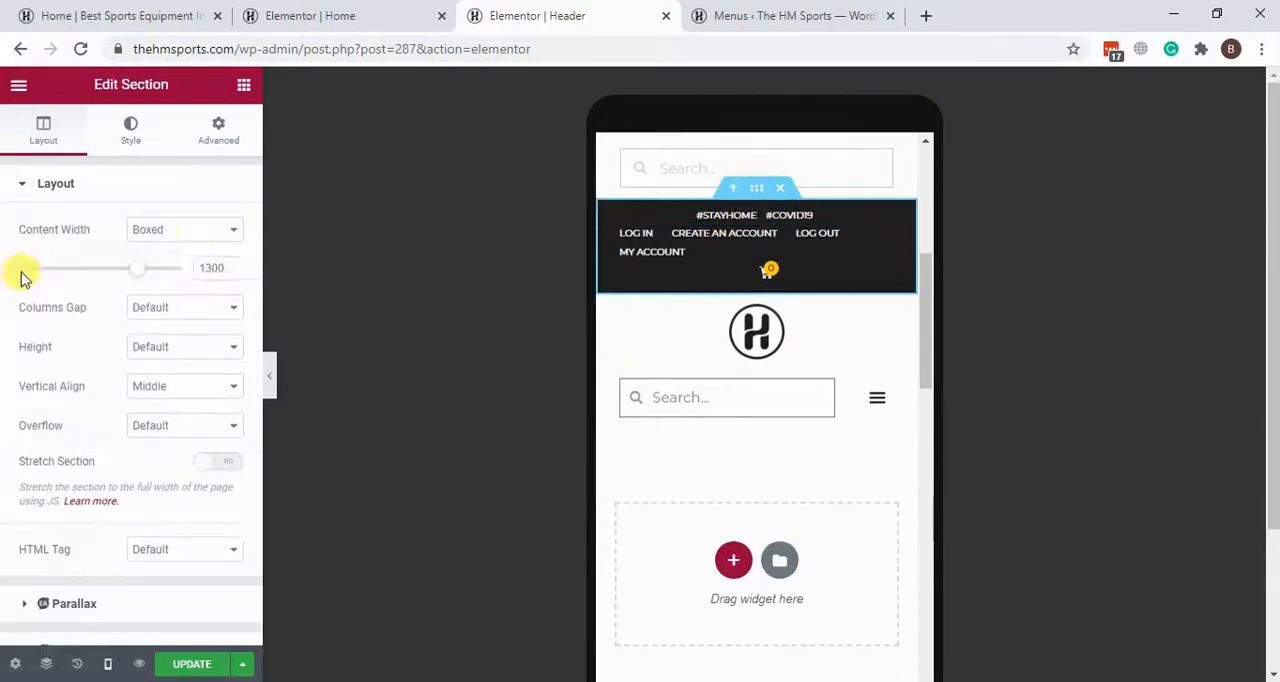
click(220, 132)
scroll(159, 325, down, 2)
scroll(159, 325, down, 1)
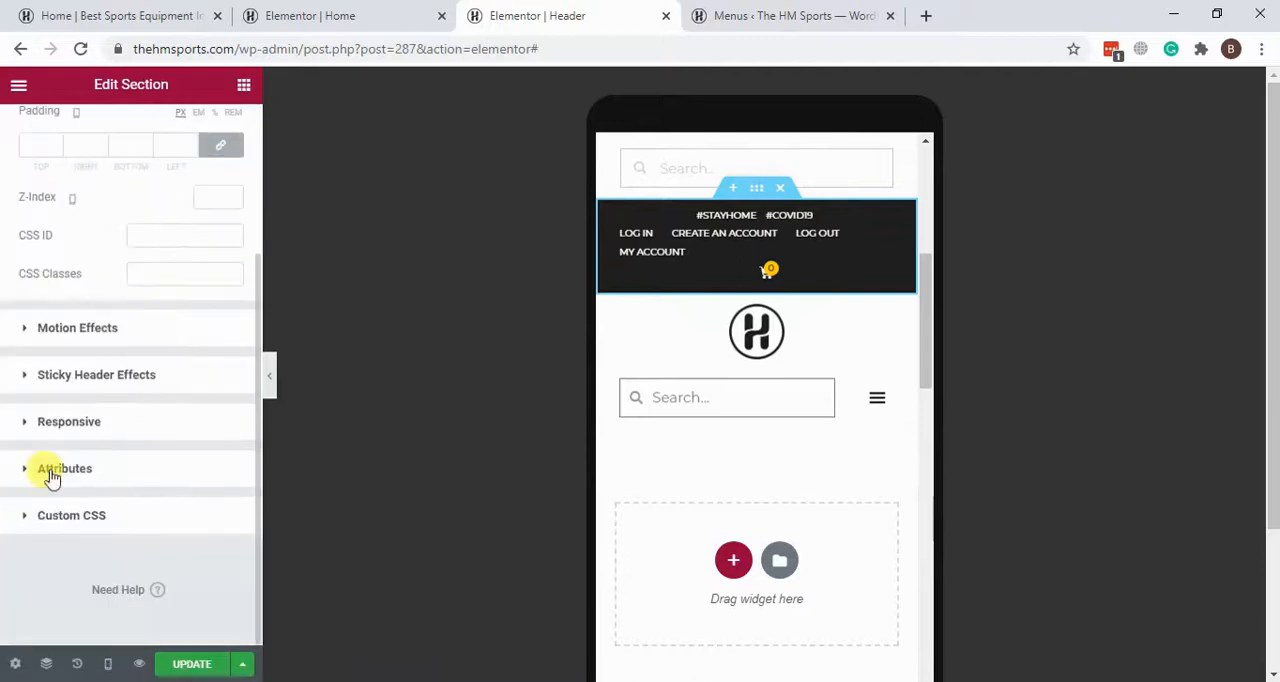
click(66, 422)
scroll(74, 337, down, 2)
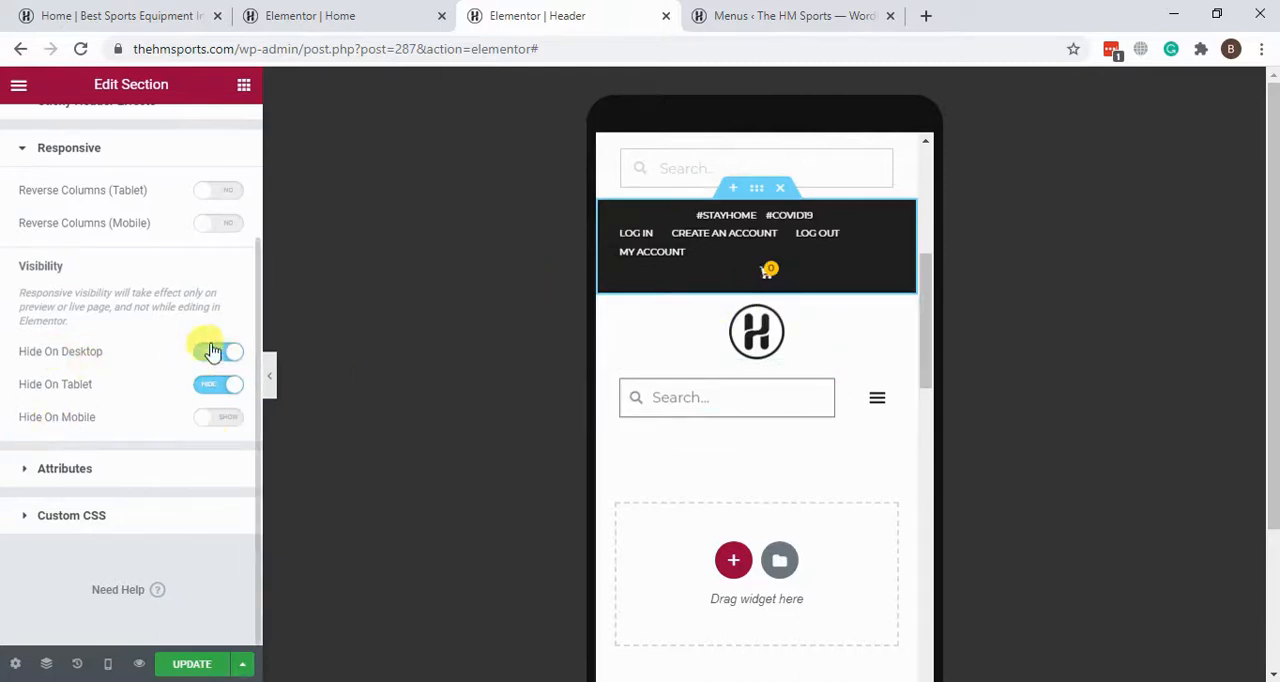
drag(36, 386, 71, 386)
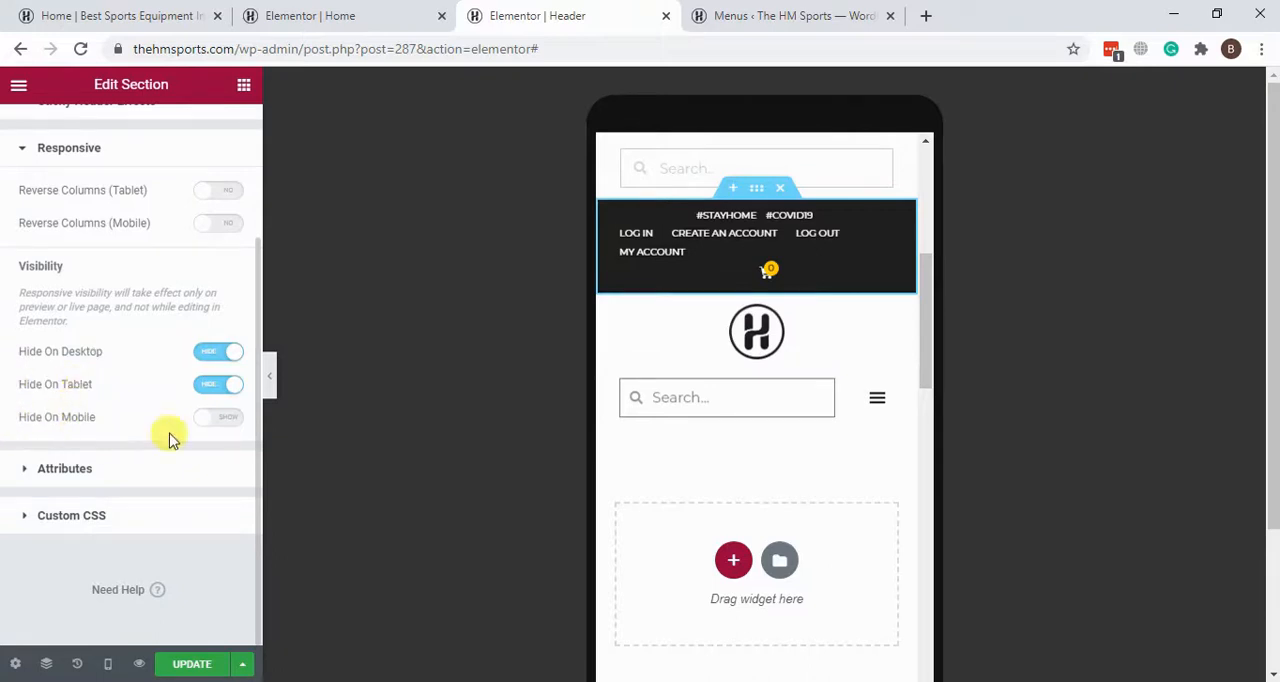
Step: Examine the greyed-out top bar section's responsive visibility settings, and return the header template to the Desktop preview
scroll(815, 402, up, 5)
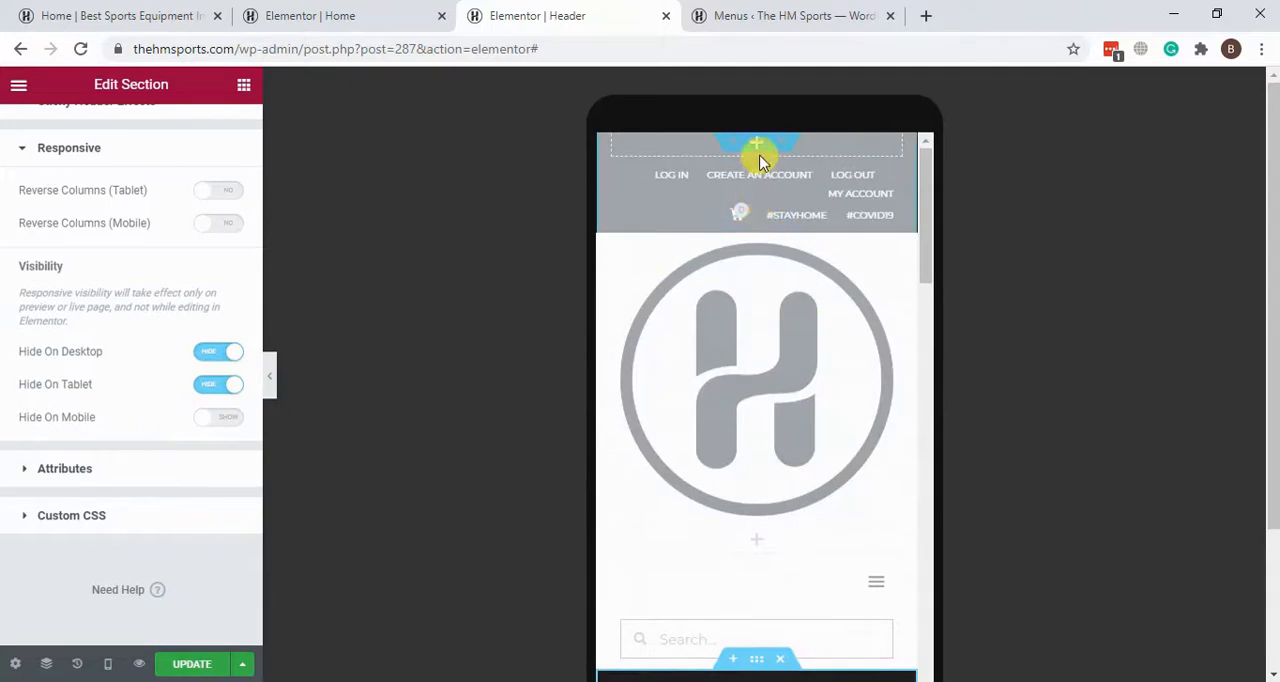
click(756, 148)
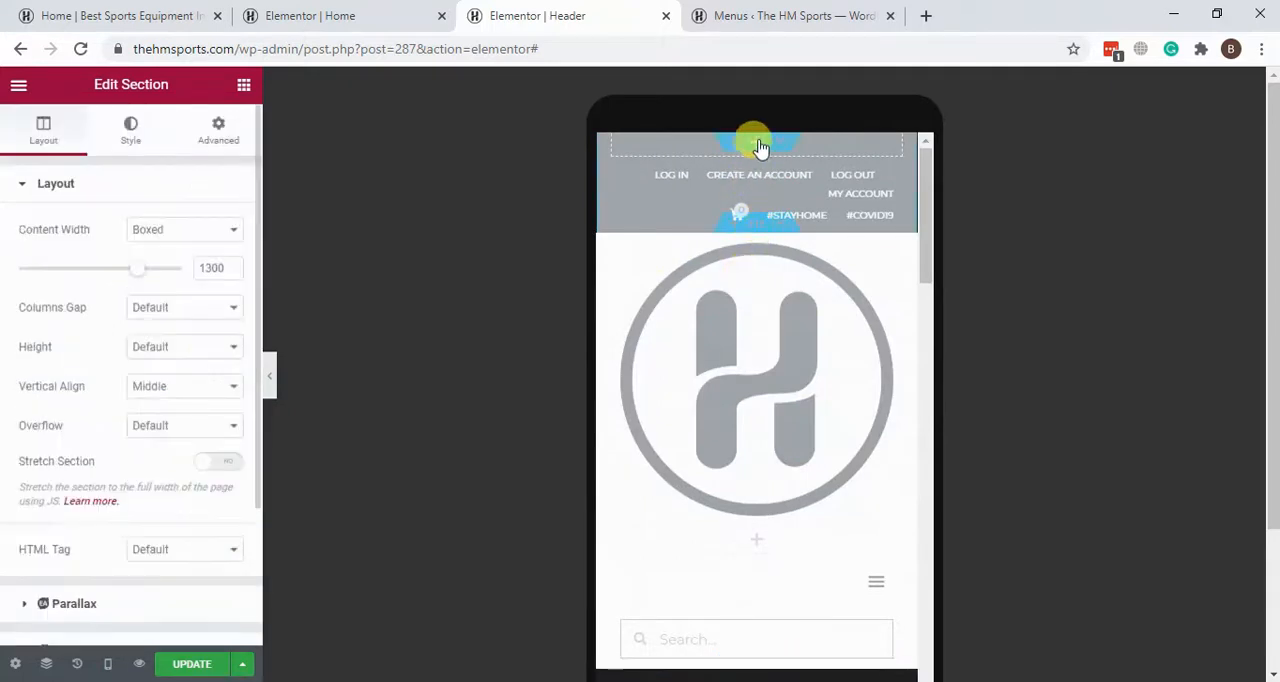
click(215, 130)
scroll(110, 380, down, 2)
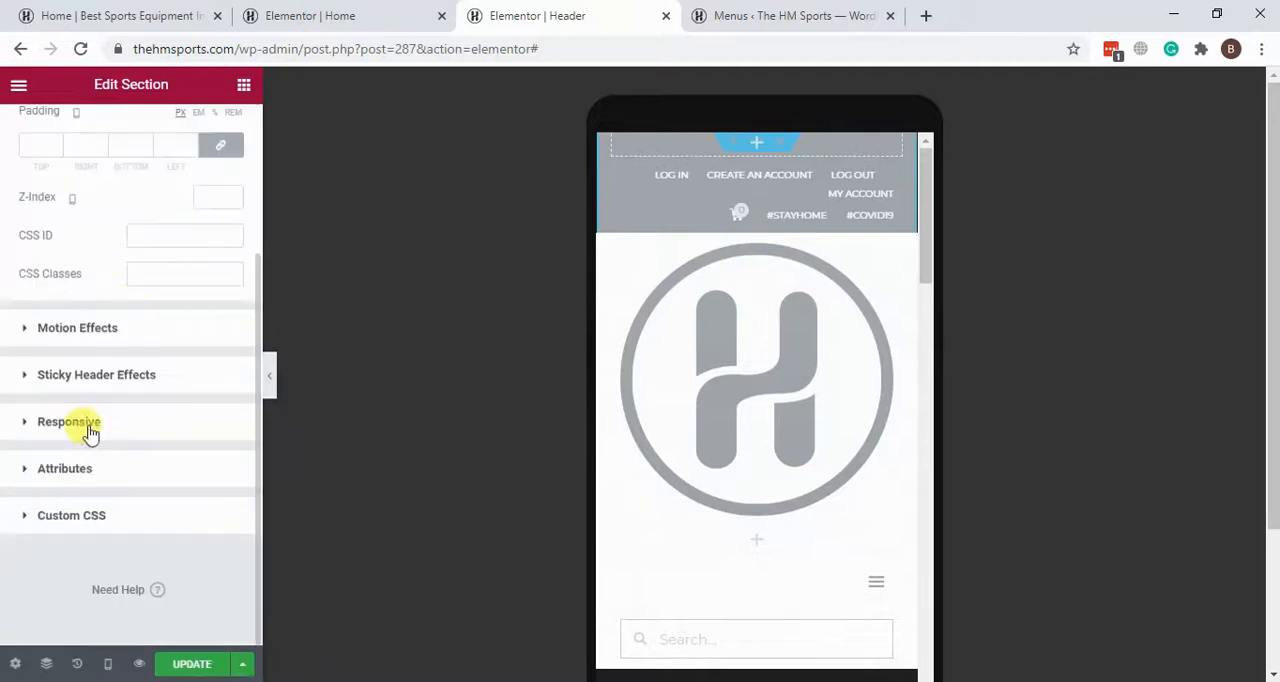
click(29, 426)
scroll(104, 237, down, 2)
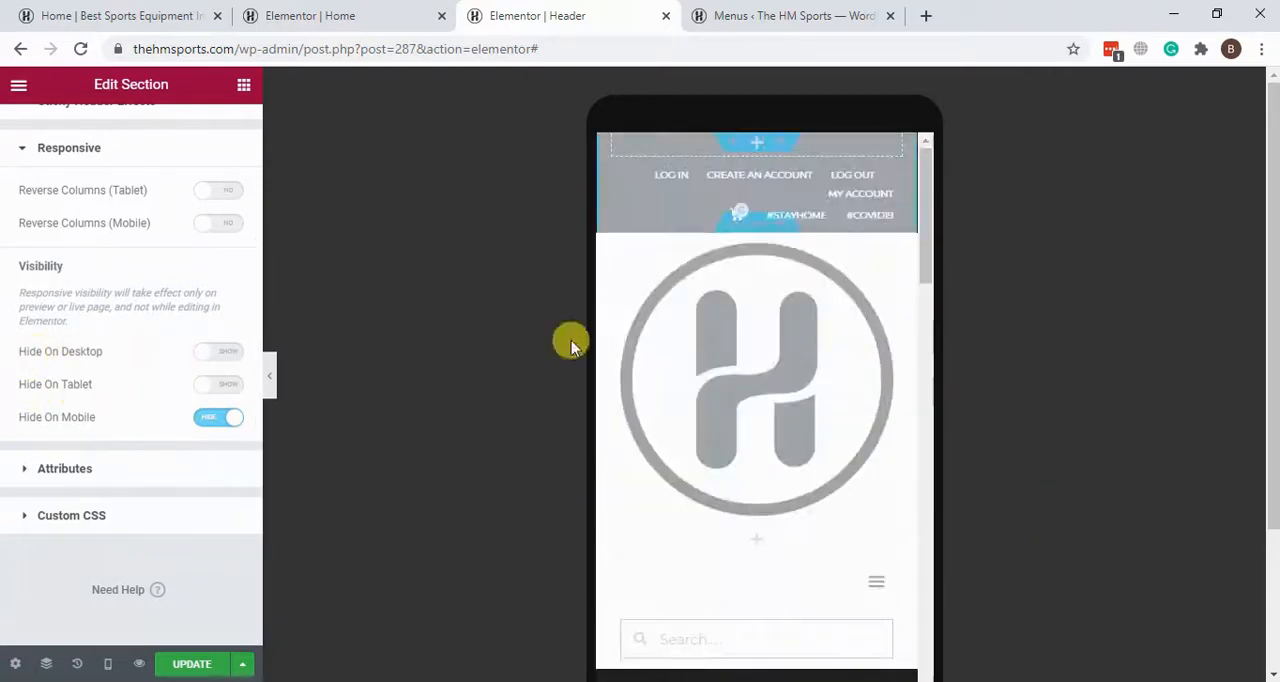
click(105, 668)
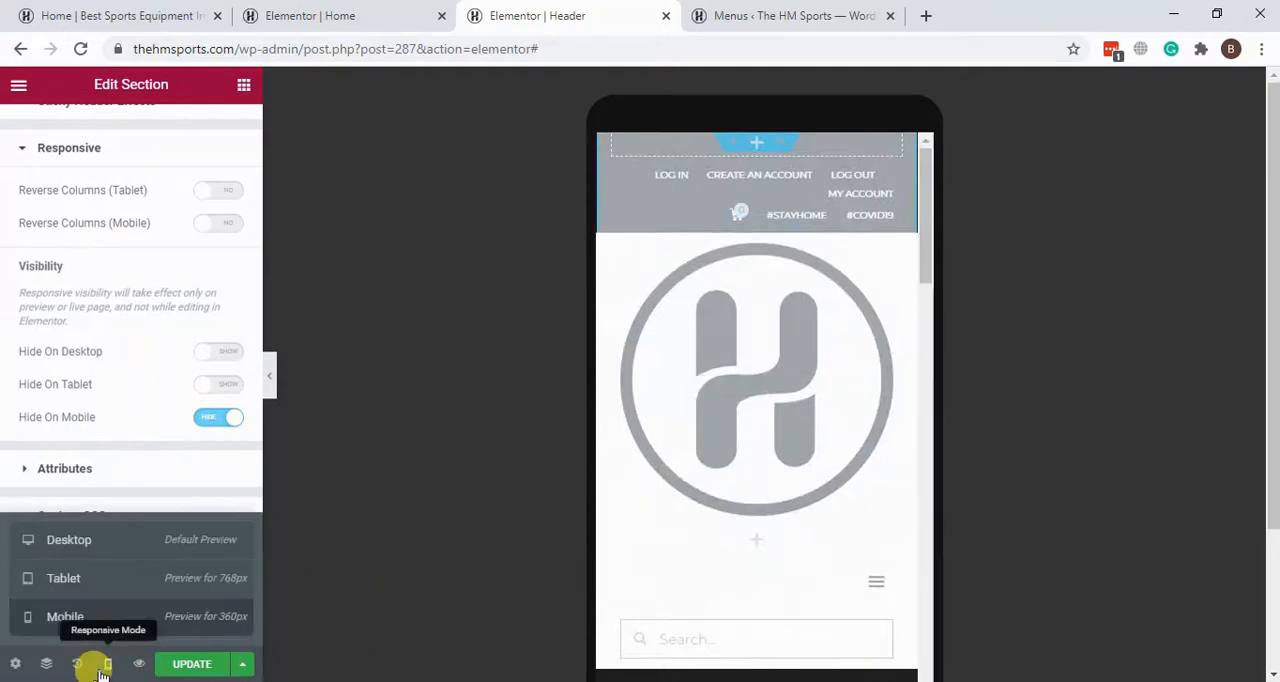
click(118, 543)
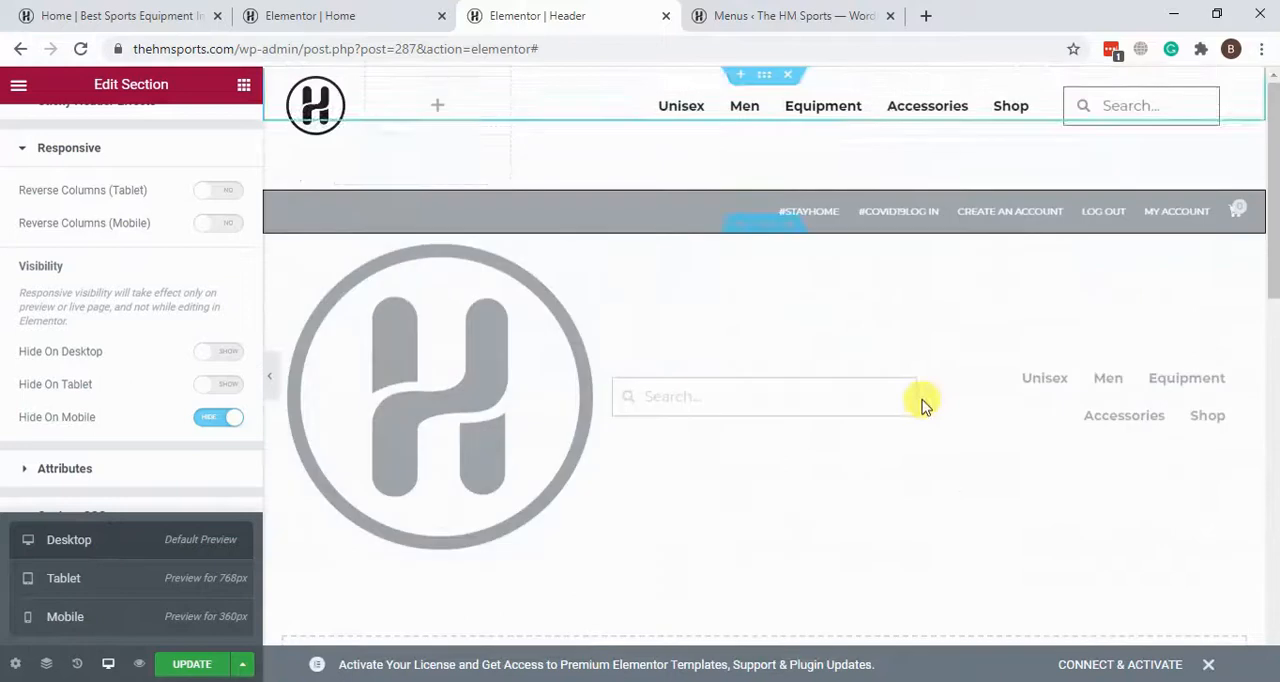
Step: Go to the Elementor Home page and look over its upper sections in the Mobile responsive preview
click(368, 8)
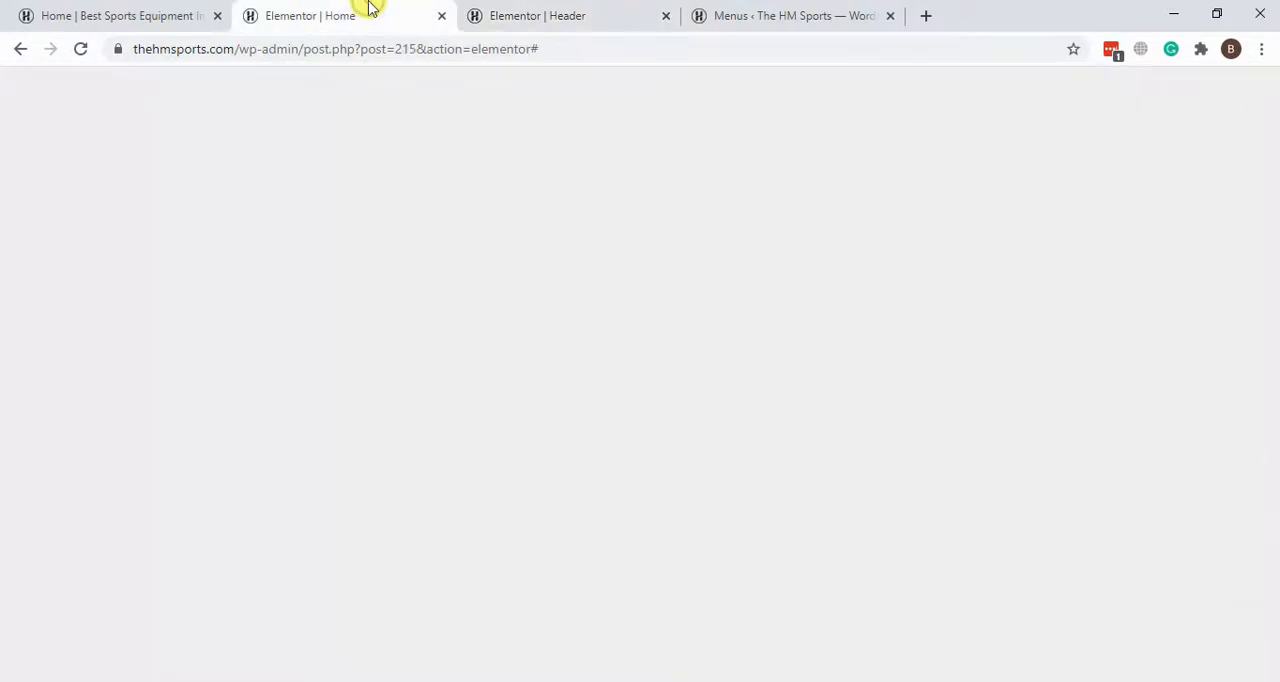
scroll(816, 224, down, 5)
scroll(816, 228, up, 5)
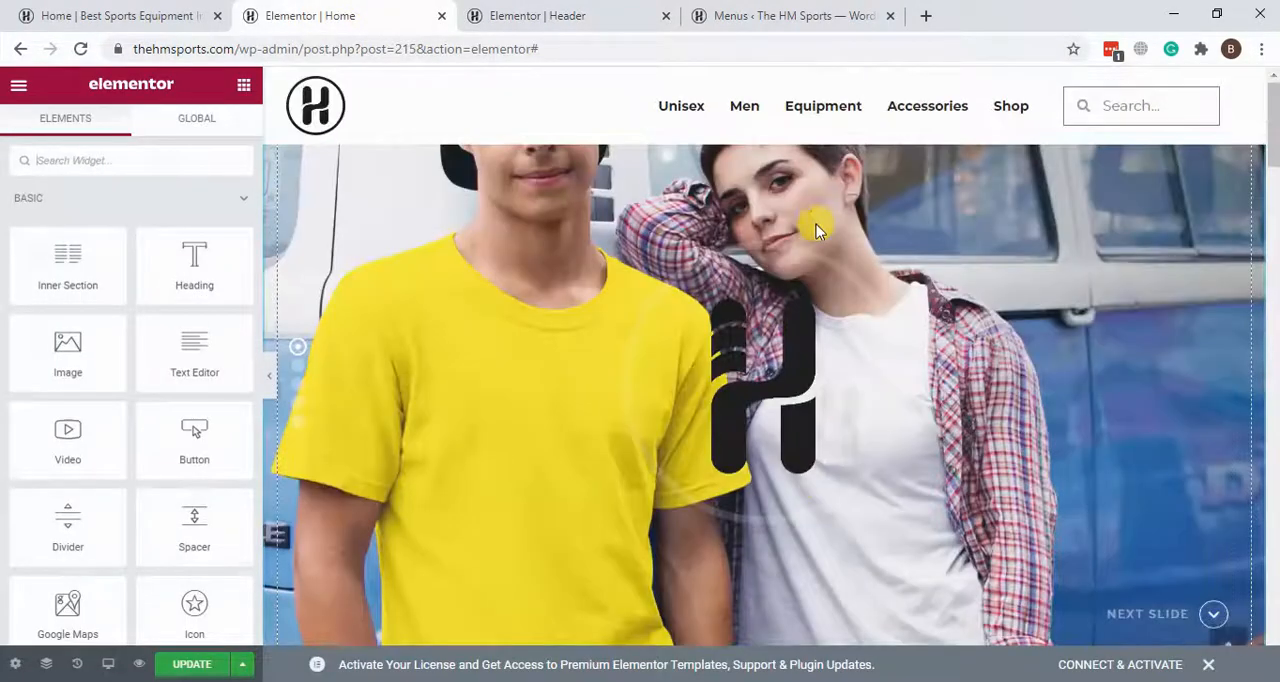
click(110, 665)
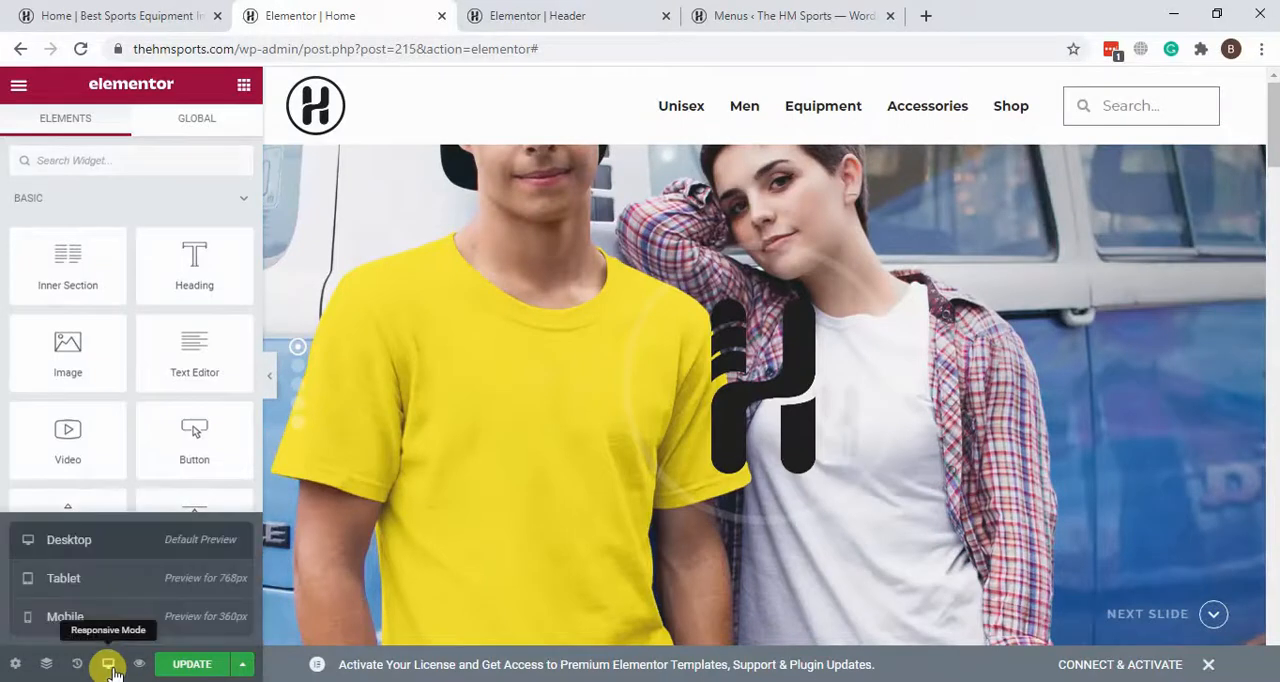
click(94, 615)
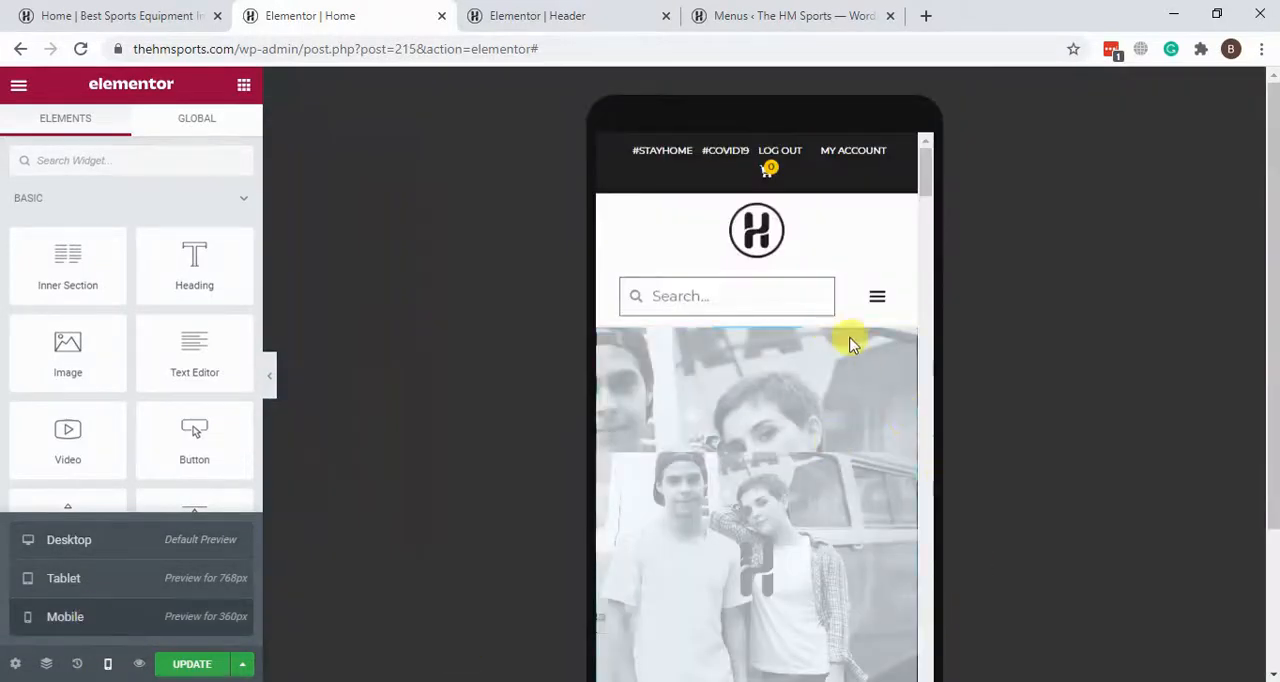
scroll(851, 345, down, 5)
scroll(851, 345, up, 5)
scroll(848, 344, up, 1)
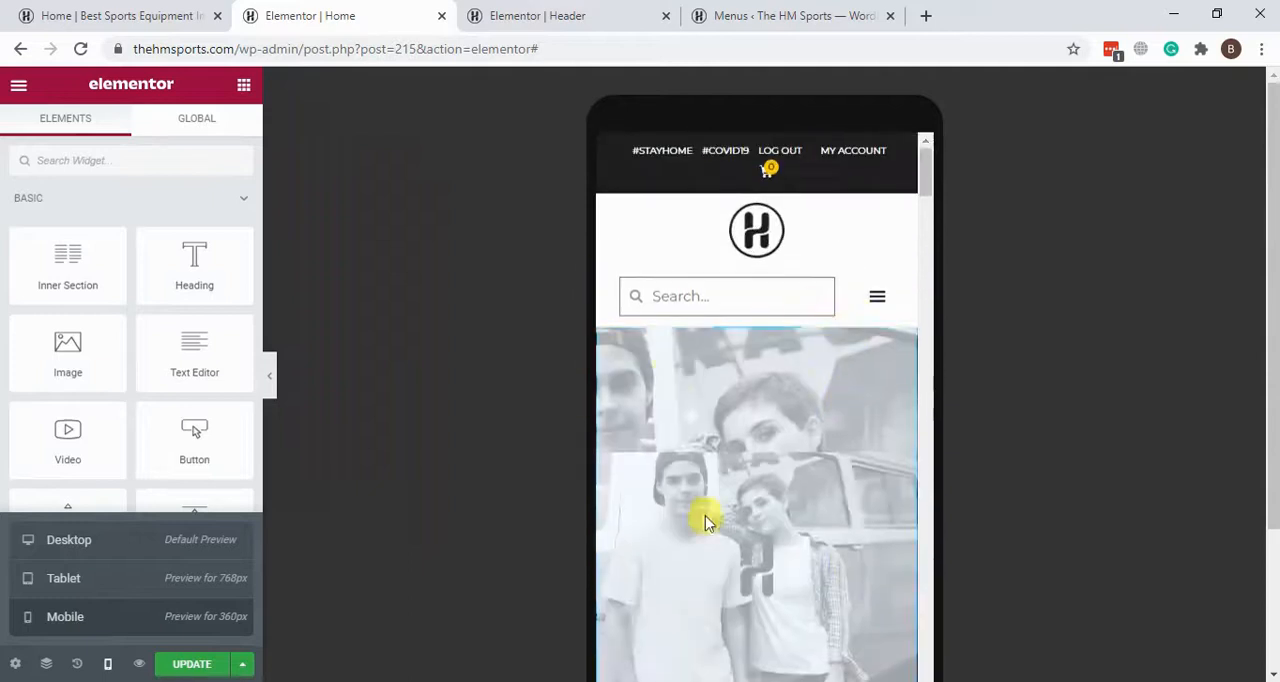
scroll(738, 398, down, 1)
scroll(737, 398, up, 1)
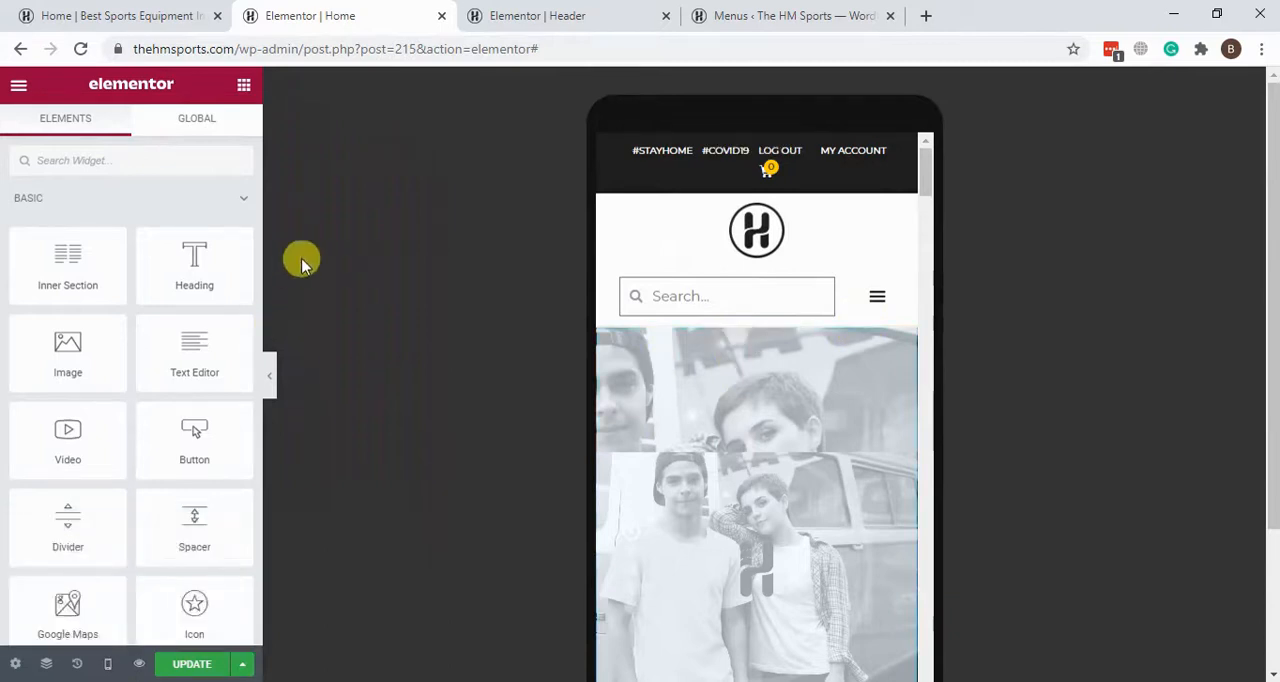
Step: Examine the responsive visibility settings of the greyed-out hero section on the Home page
right_click(784, 347)
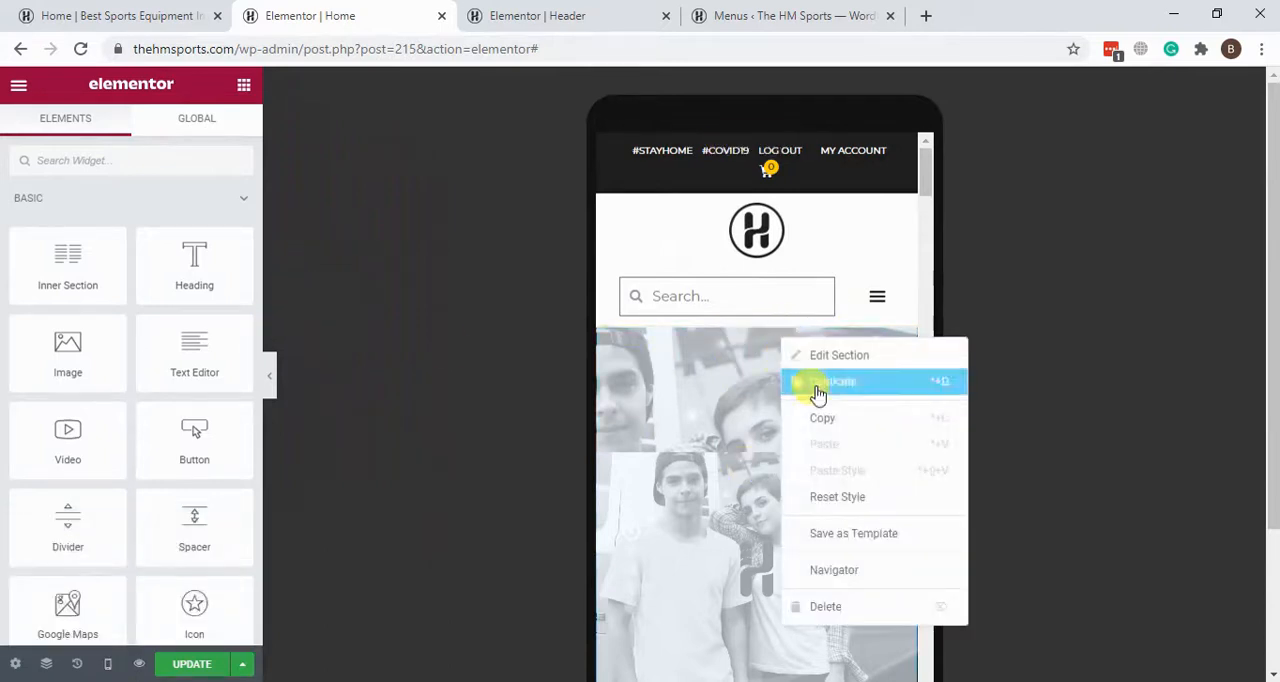
click(848, 357)
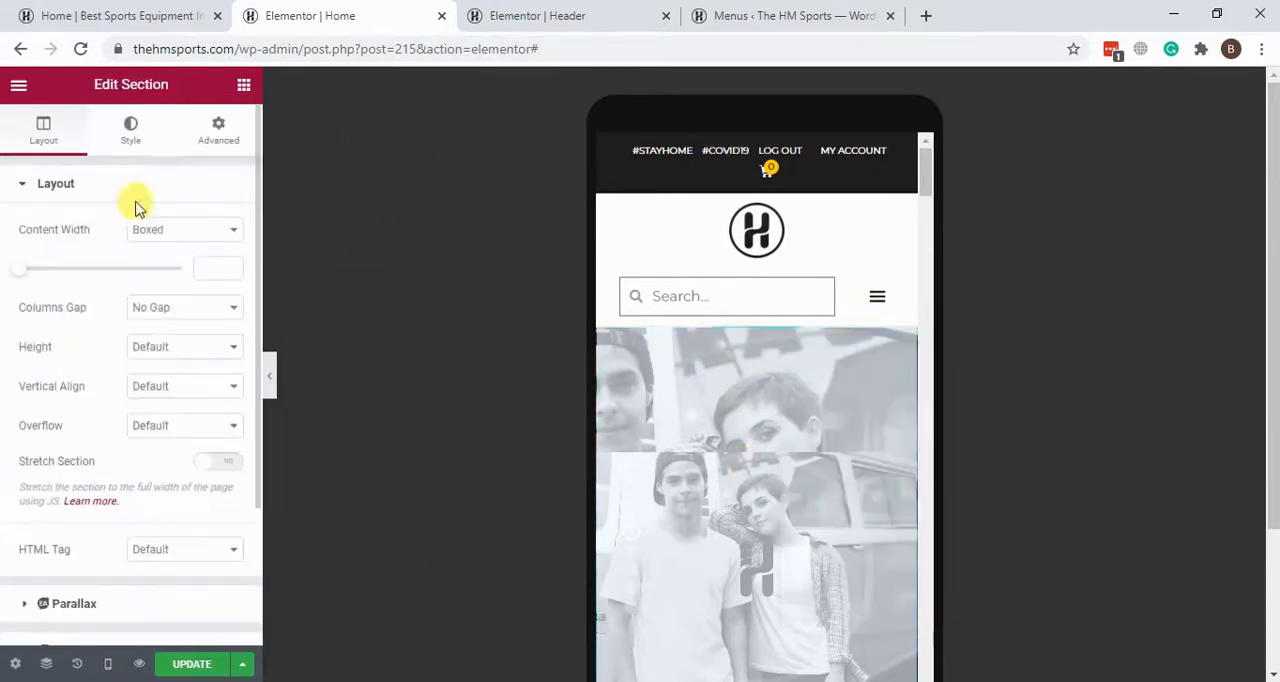
click(206, 126)
scroll(165, 400, down, 3)
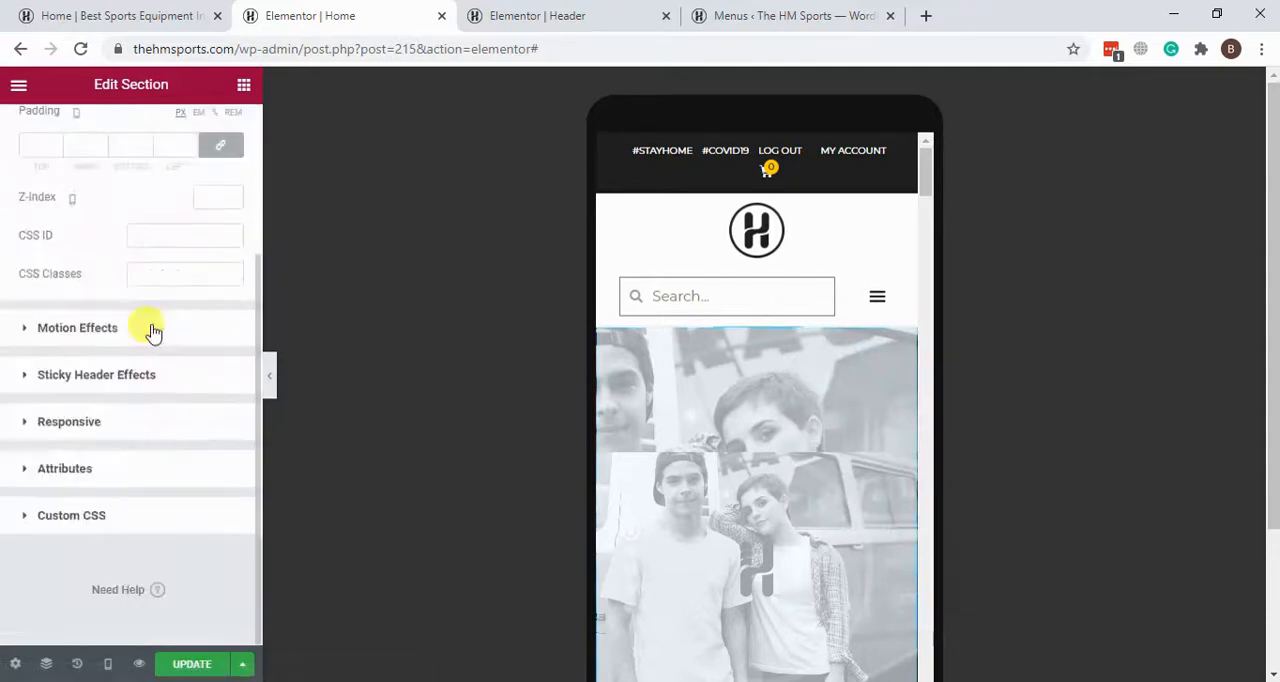
click(35, 413)
scroll(103, 391, down, 2)
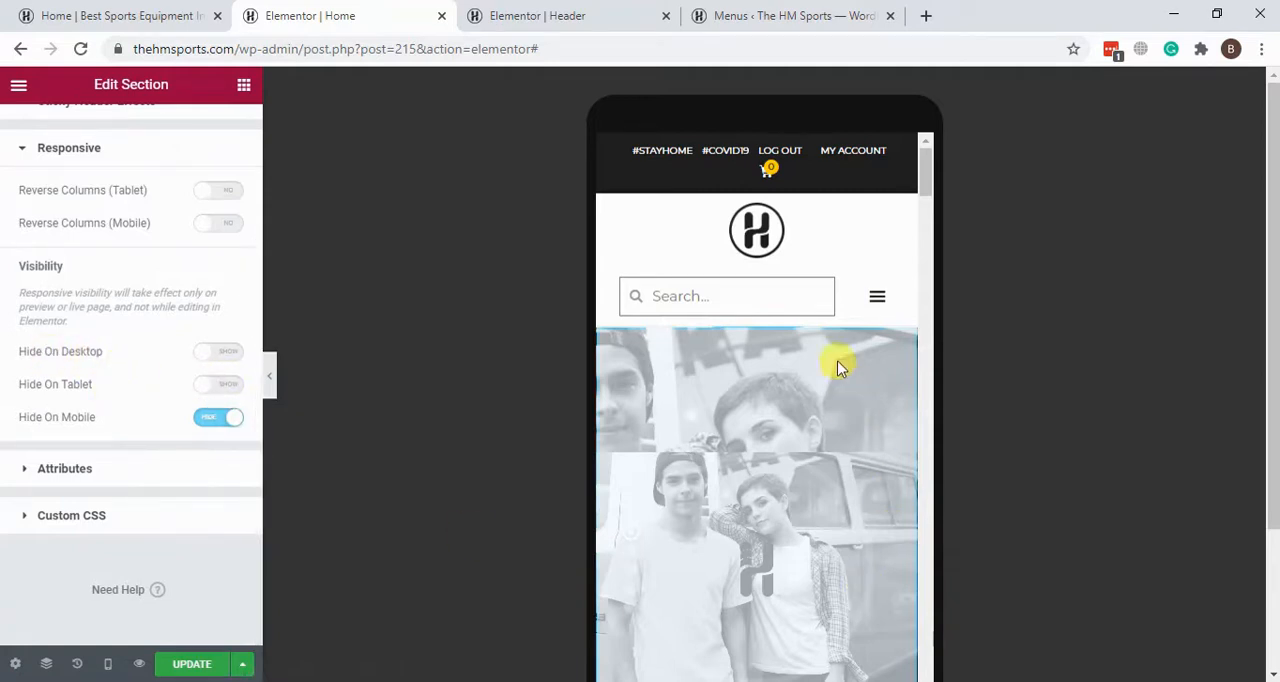
Step: Look through the Home page's mobile layout from the hero sections past the products and product categories to the greyed-out banner
scroll(830, 390, down, 3)
scroll(794, 424, up, 3)
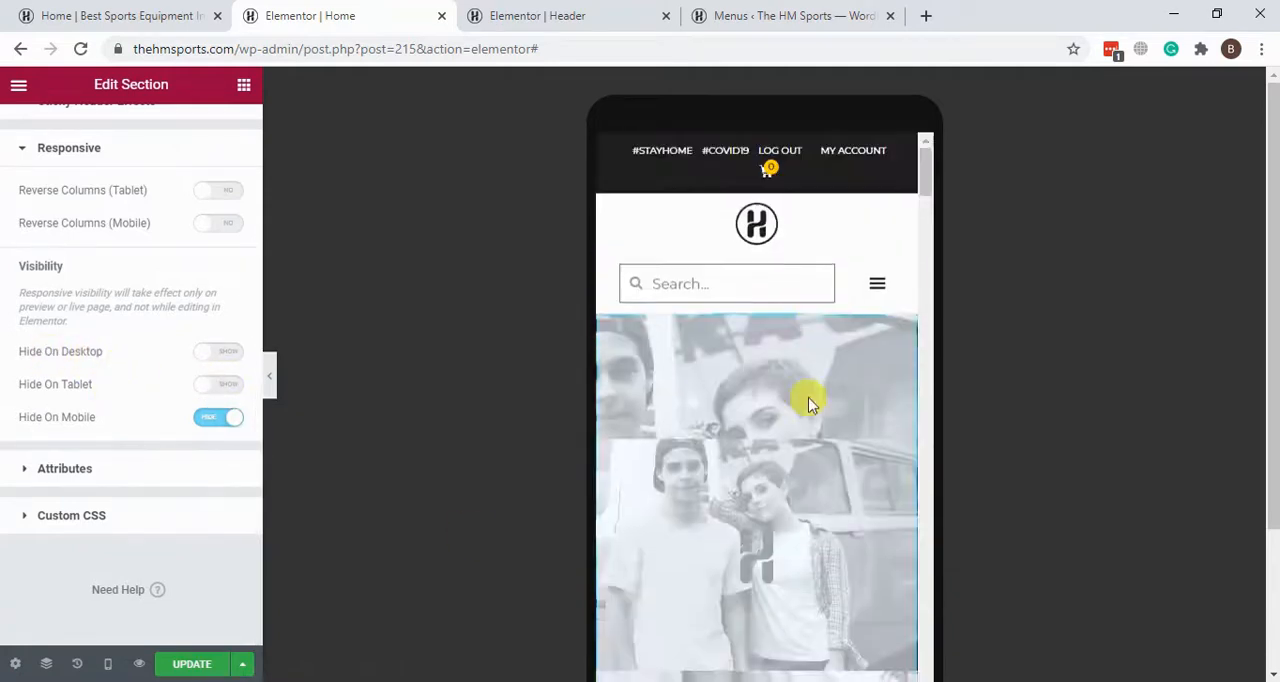
scroll(783, 330, down, 4)
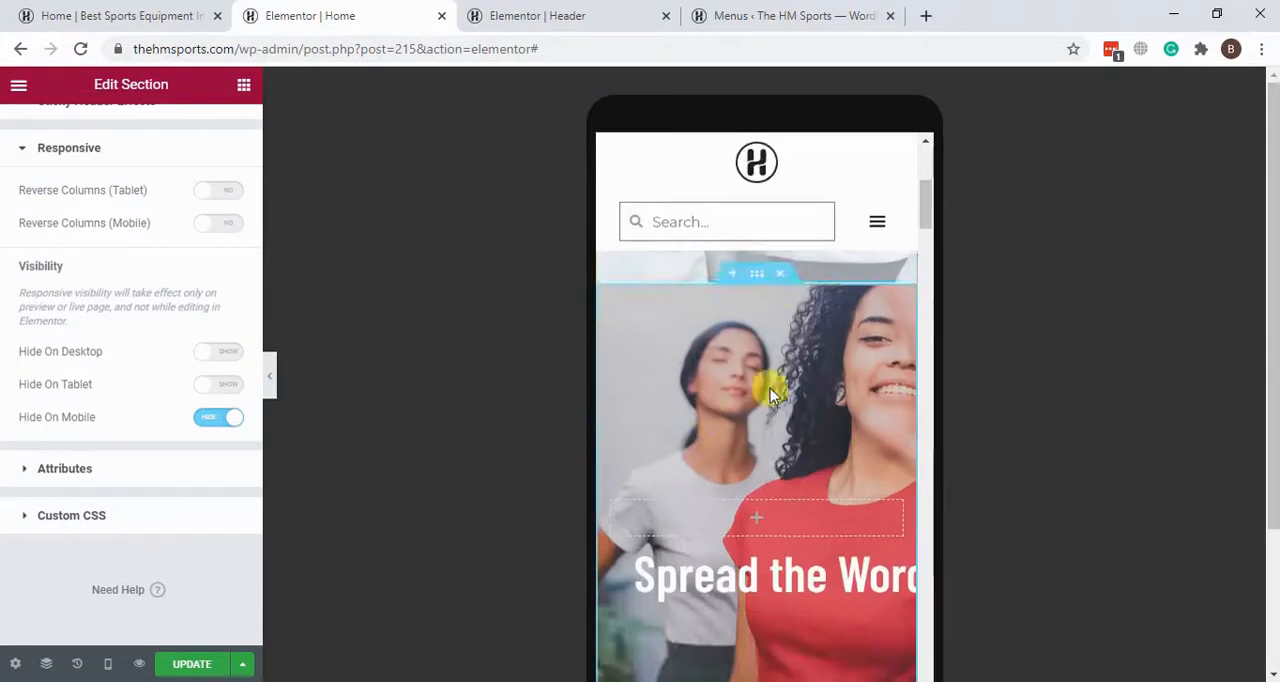
scroll(768, 386, down, 2)
scroll(743, 394, up, 2)
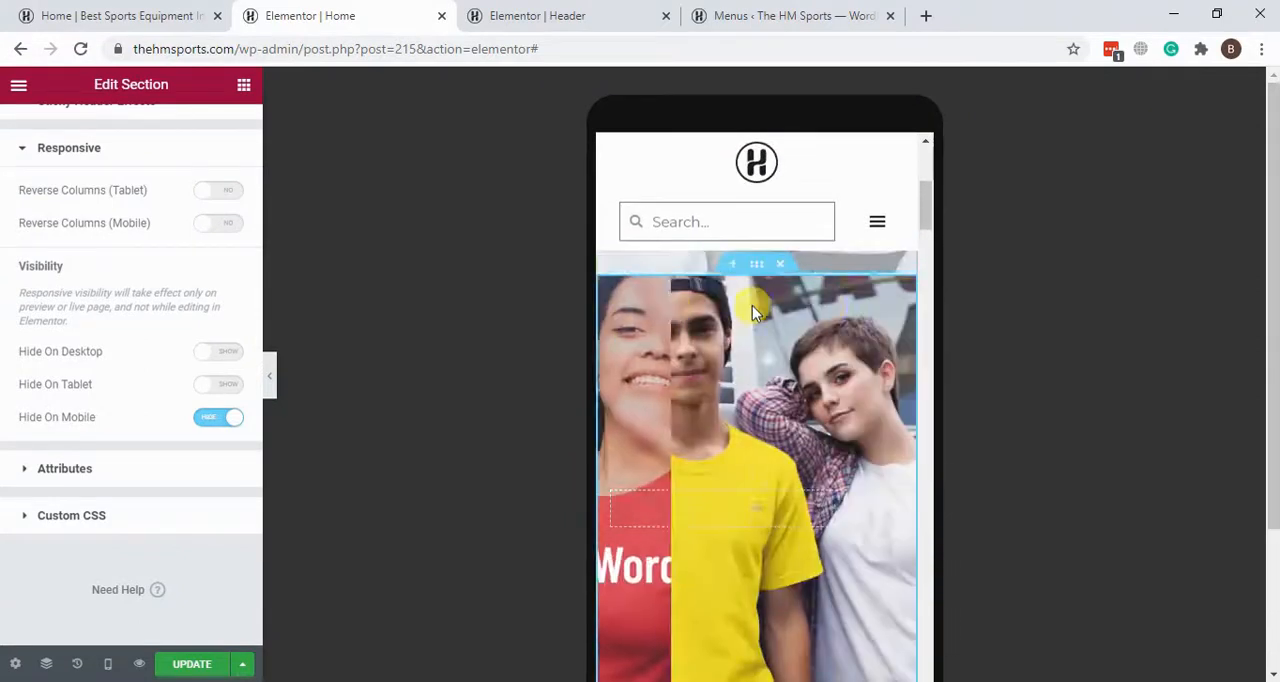
scroll(752, 310, down, 6)
scroll(740, 353, down, 6)
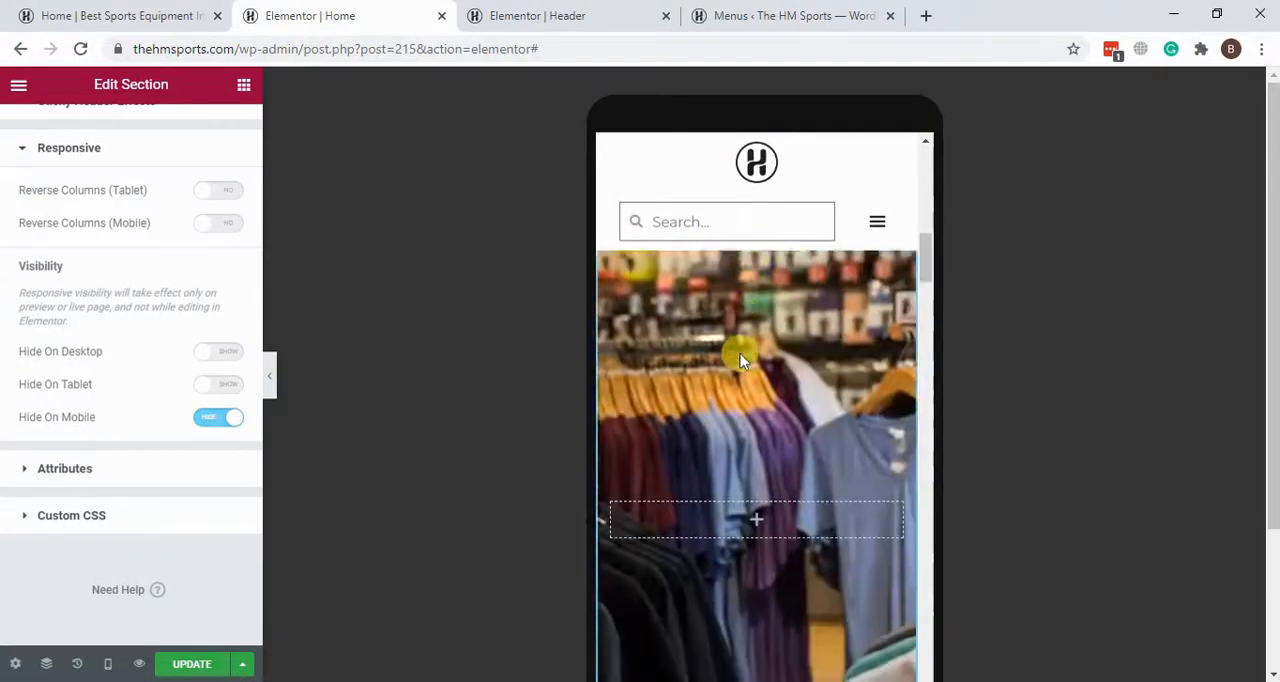
scroll(740, 360, down, 8)
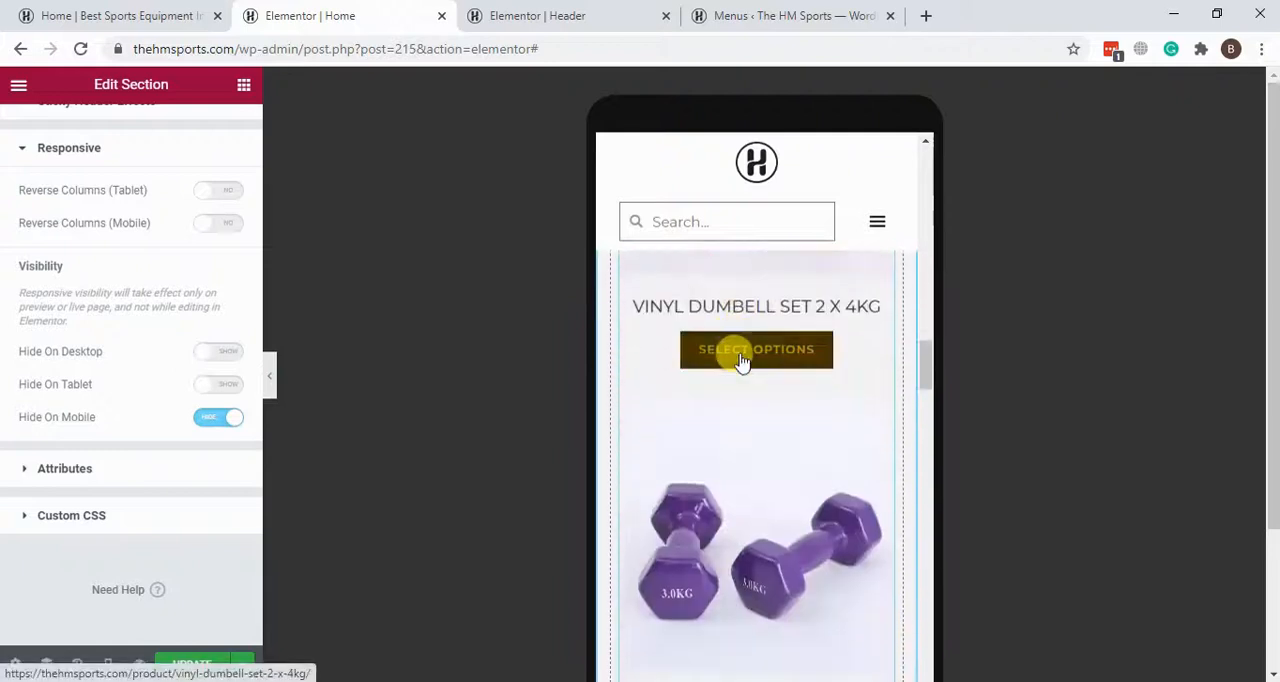
scroll(740, 395, down, 8)
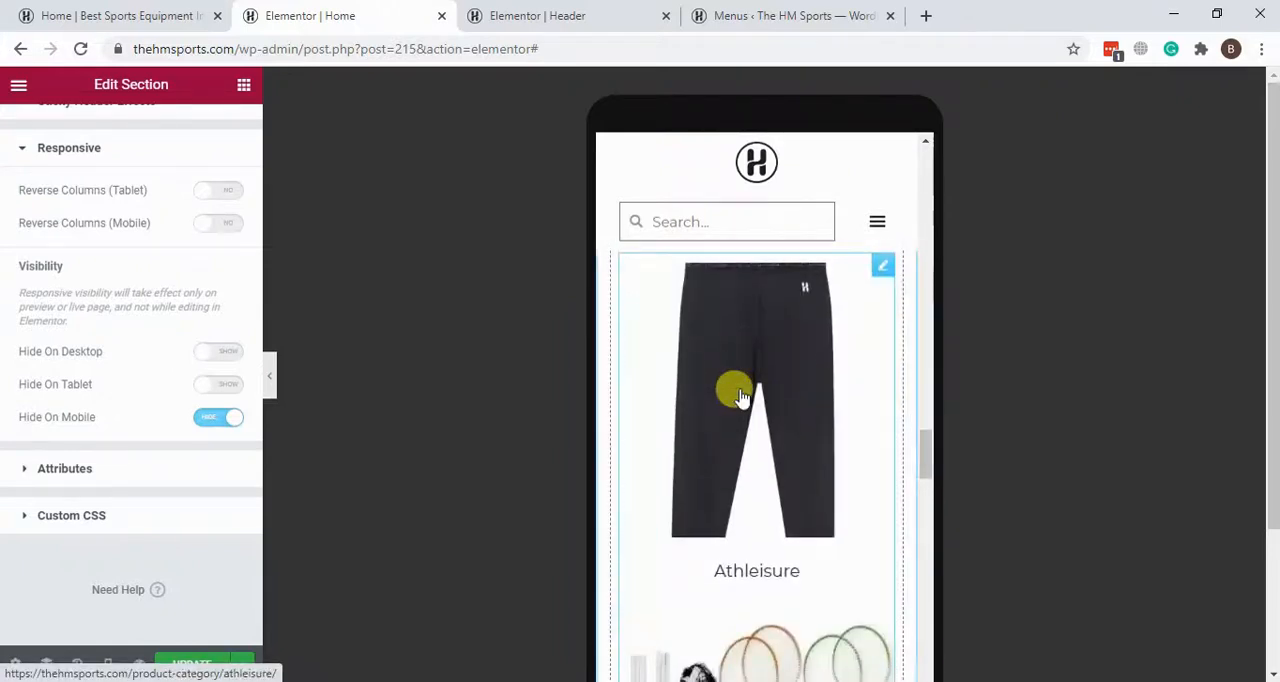
scroll(740, 397, down, 8)
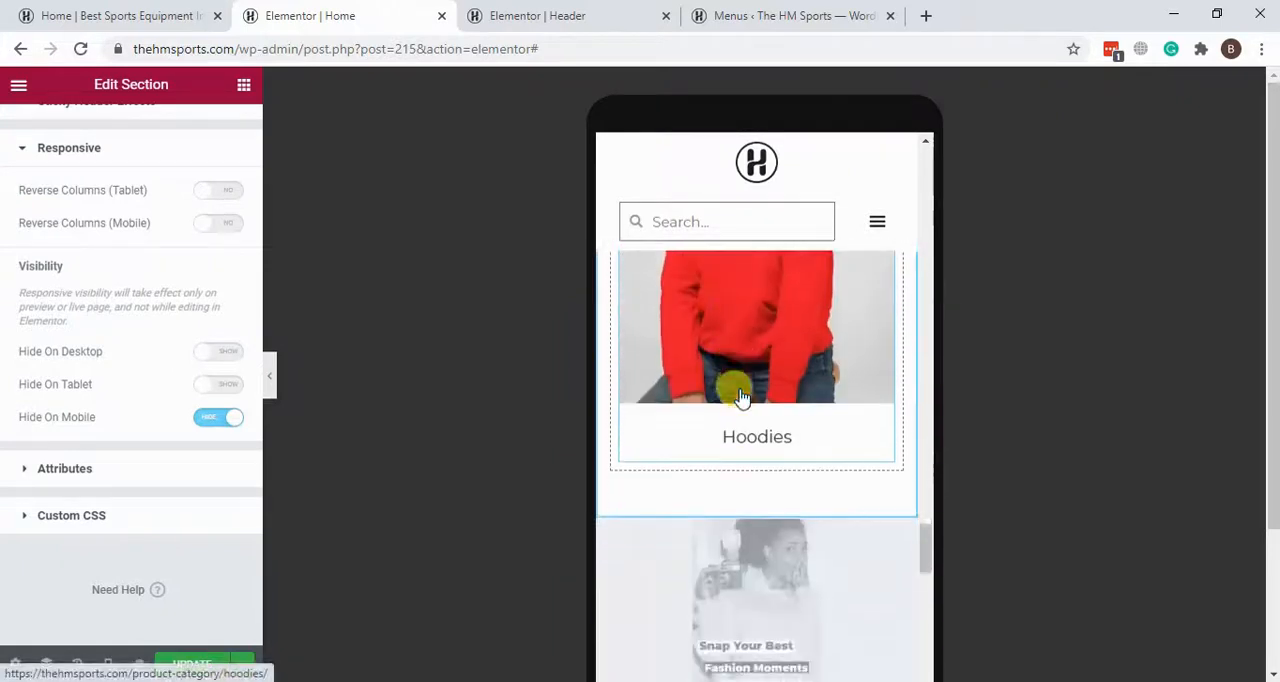
scroll(740, 397, up, 5)
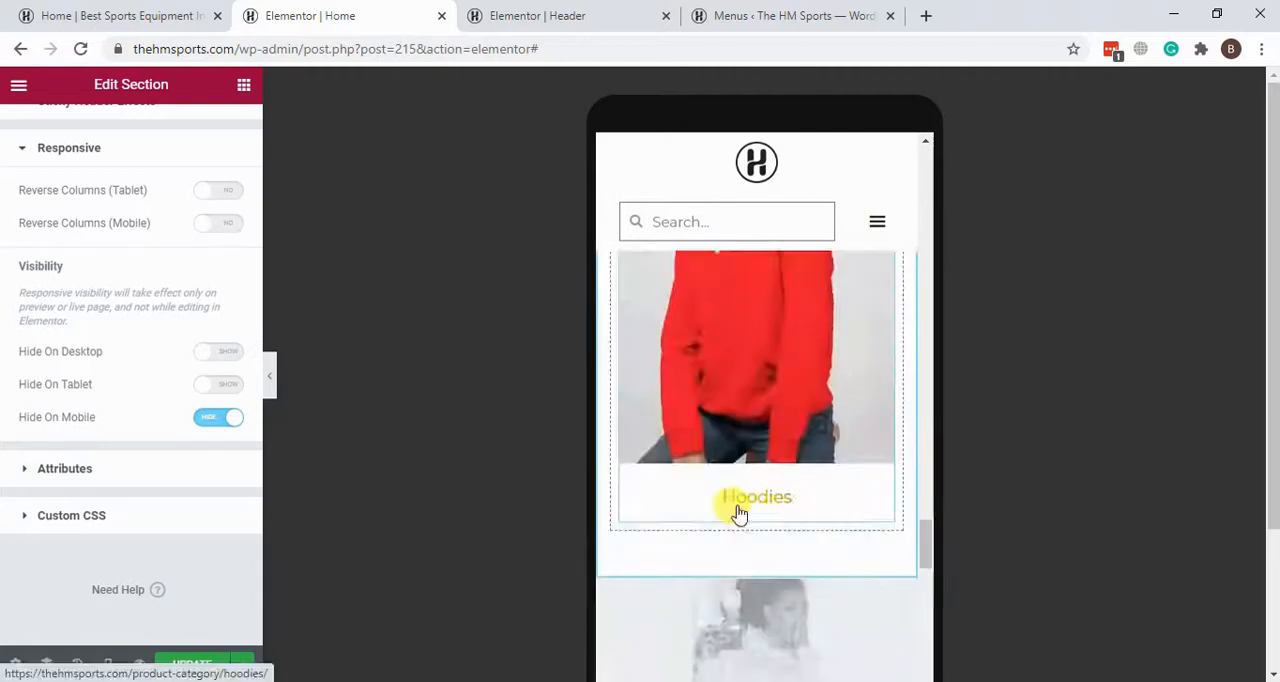
scroll(751, 374, down, 4)
scroll(754, 463, up, 1)
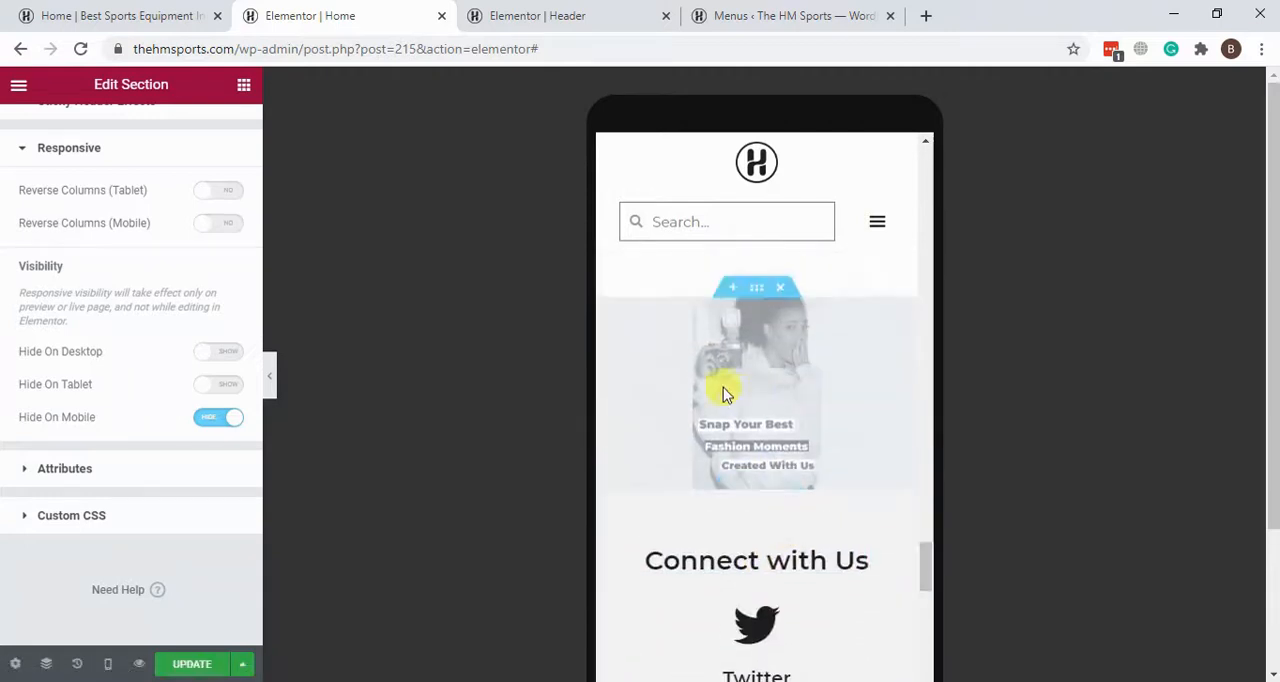
Step: Open the greyed-out Snap Your Best Fashion Moments section for editing and look over the mobile layout down to the footer
click(756, 298)
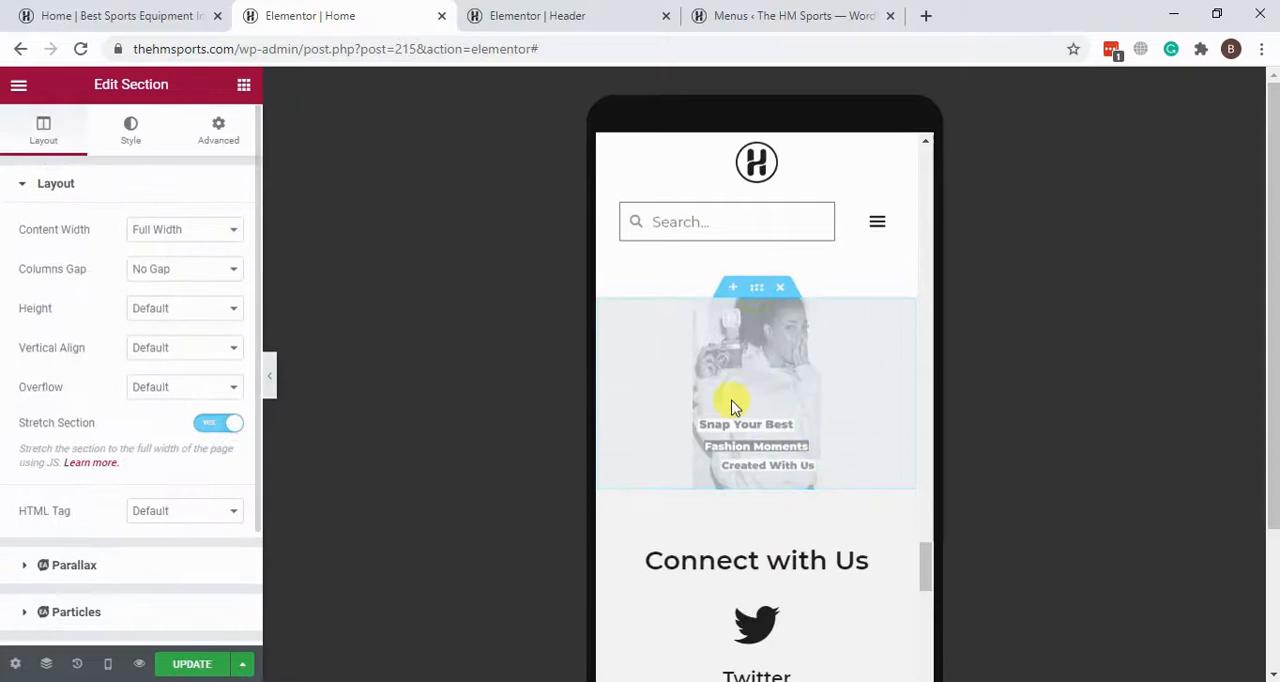
scroll(760, 435, up, 4)
scroll(761, 450, down, 1)
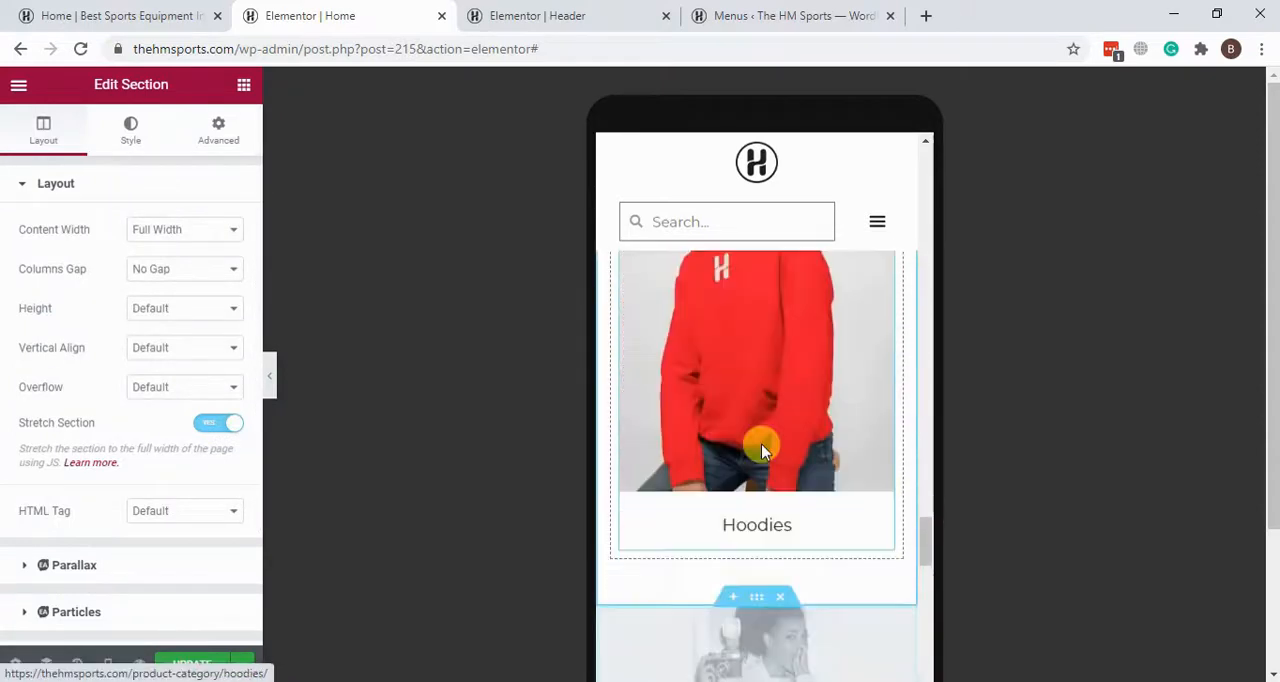
scroll(761, 445, down, 10)
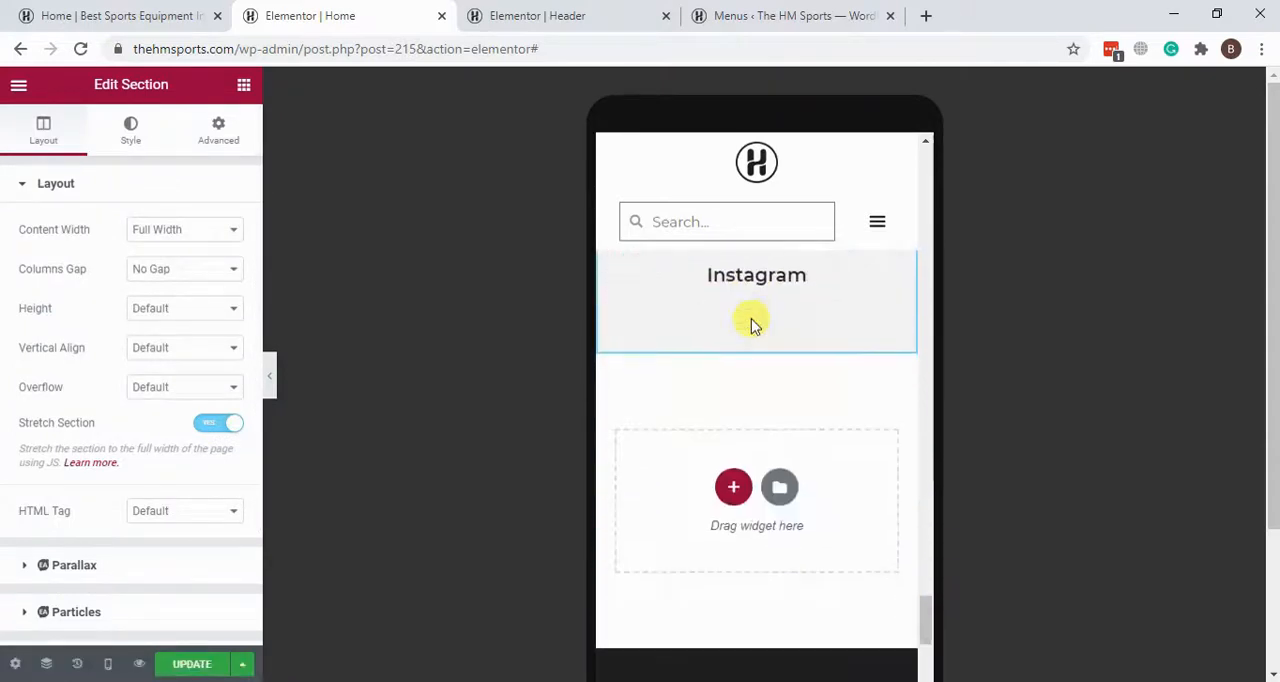
scroll(752, 325, down, 8)
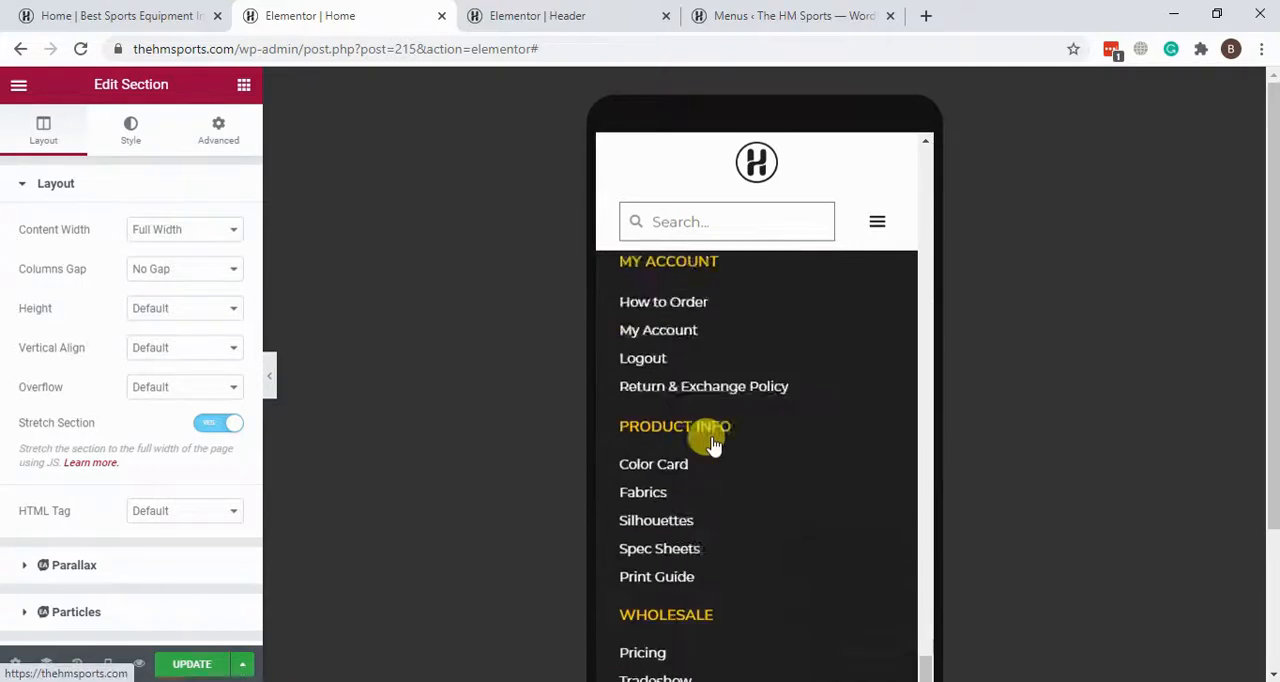
Step: Return the Home page preview from Mobile to Desktop mode and look over the product categories and the section below them
scroll(713, 445, up, 20)
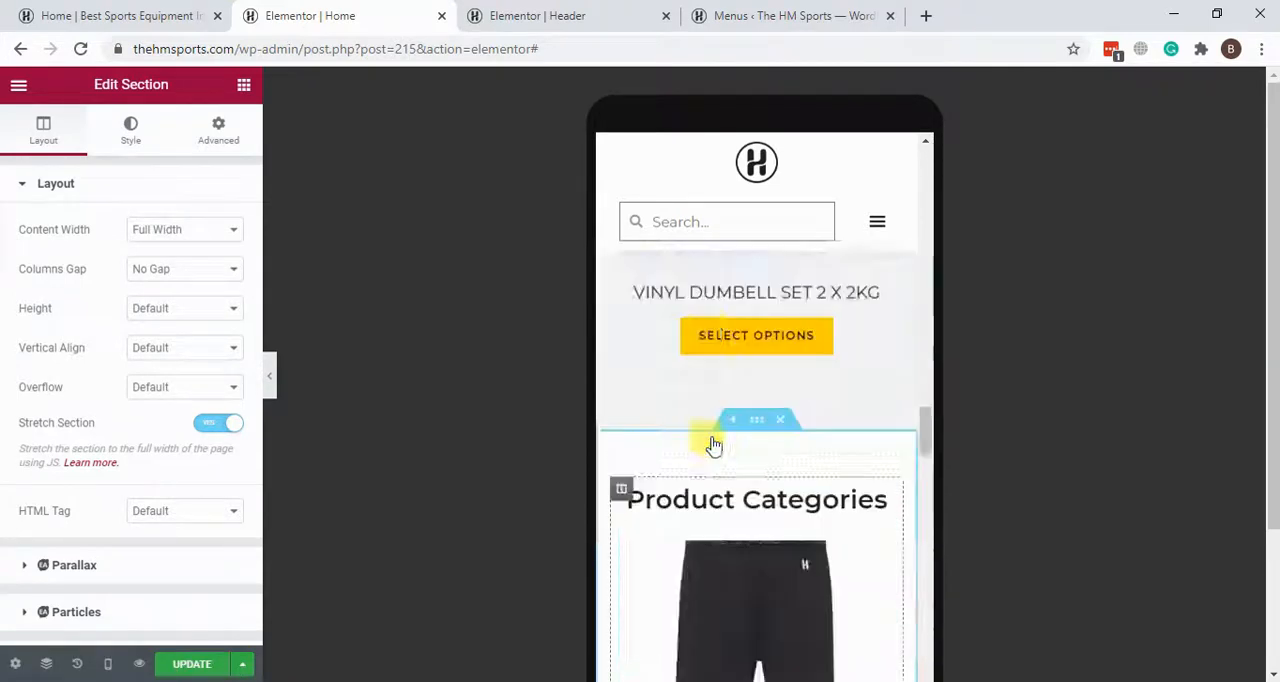
scroll(711, 443, up, 10)
click(107, 666)
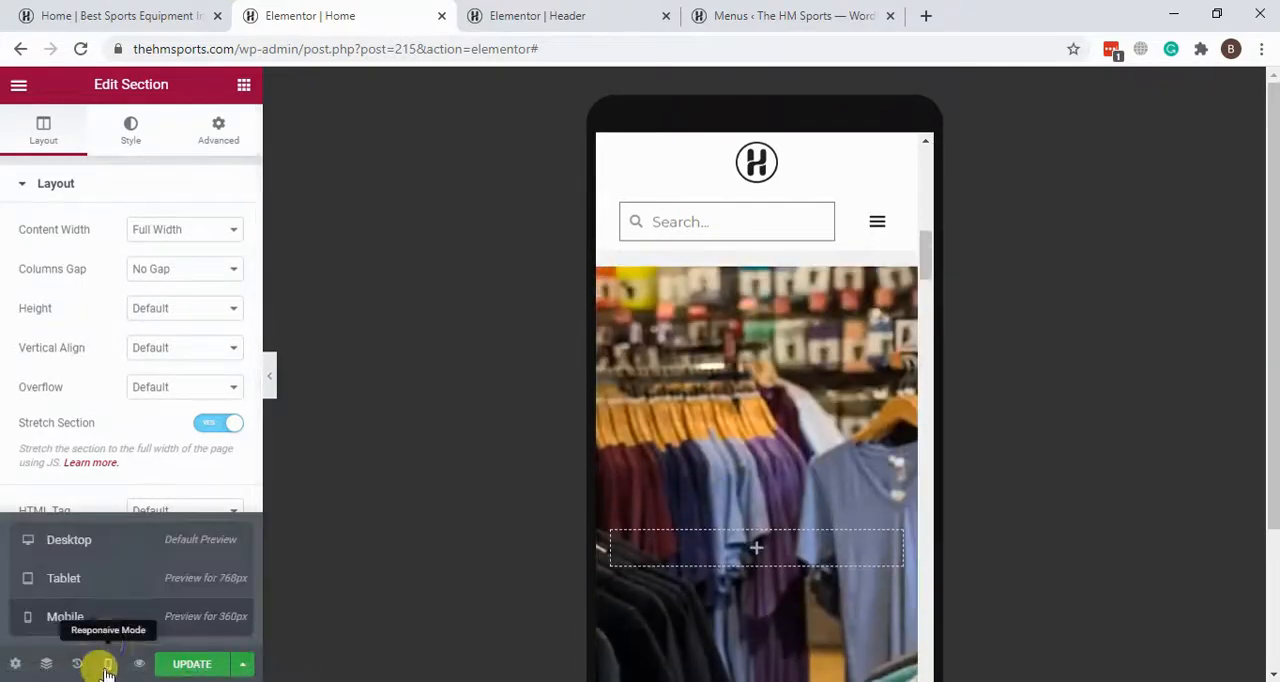
click(113, 546)
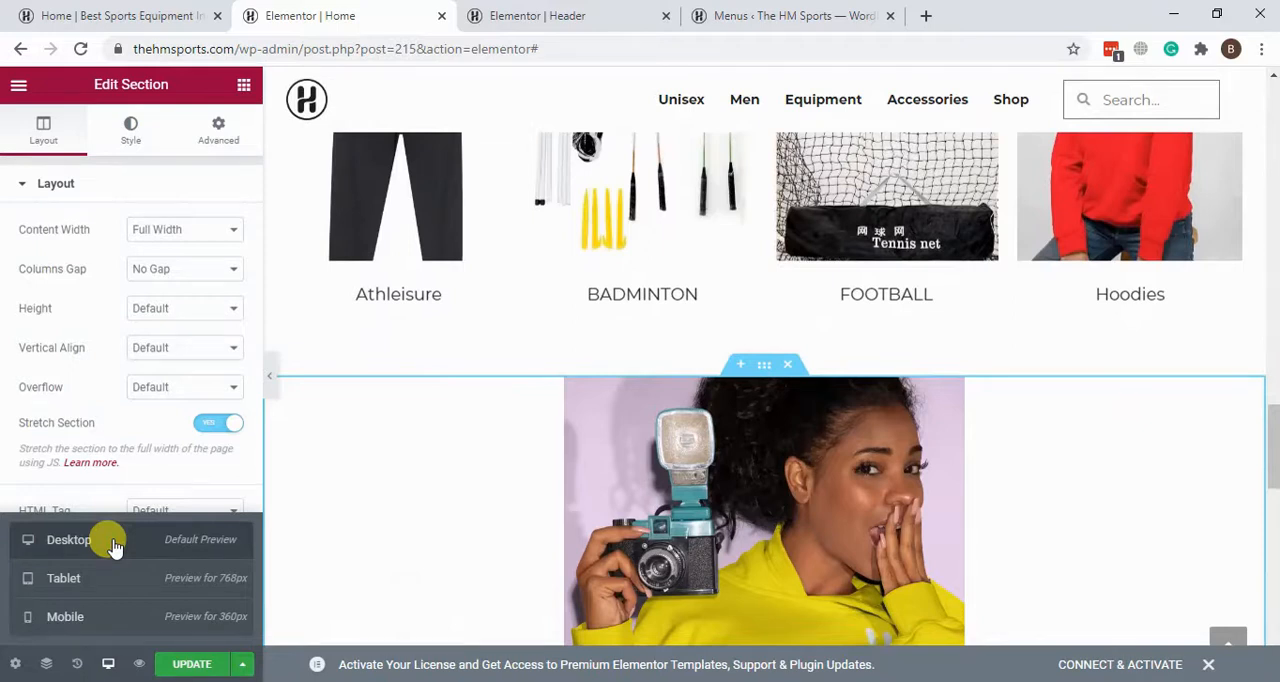
scroll(850, 597, down, 5)
scroll(843, 600, up, 20)
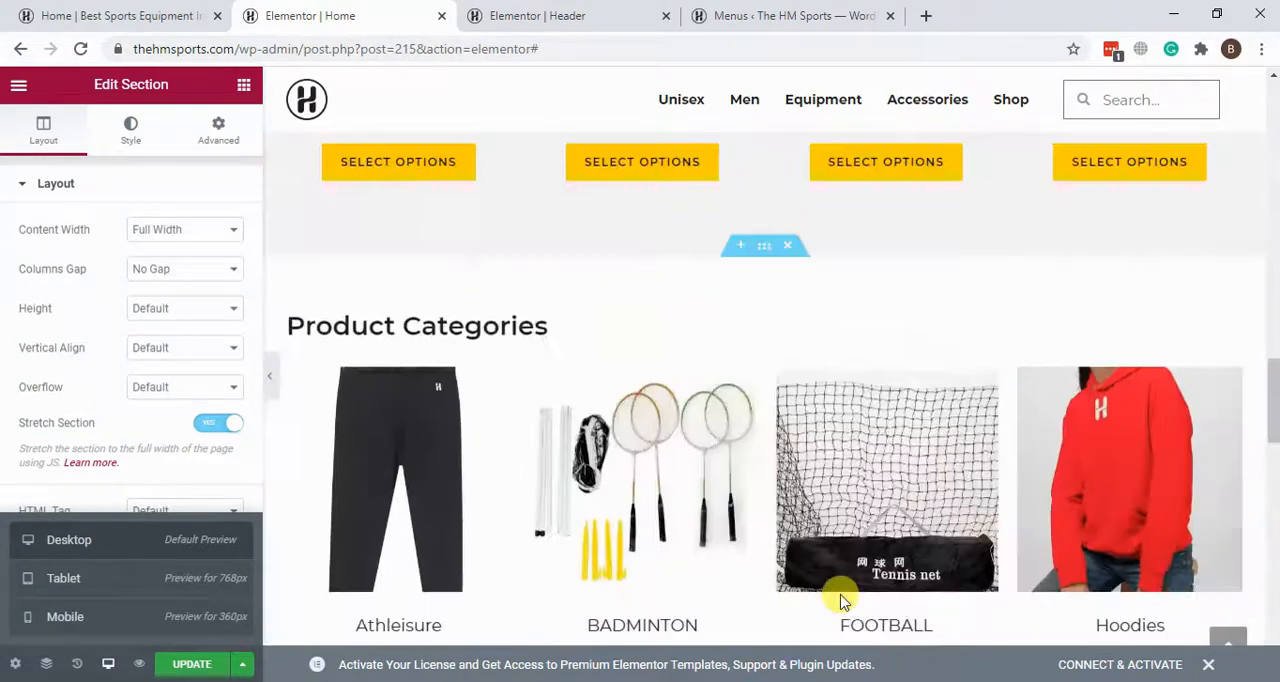
Step: Go to the WordPress admin's Theme Builder templates and filter the list to Footer templates
click(571, 15)
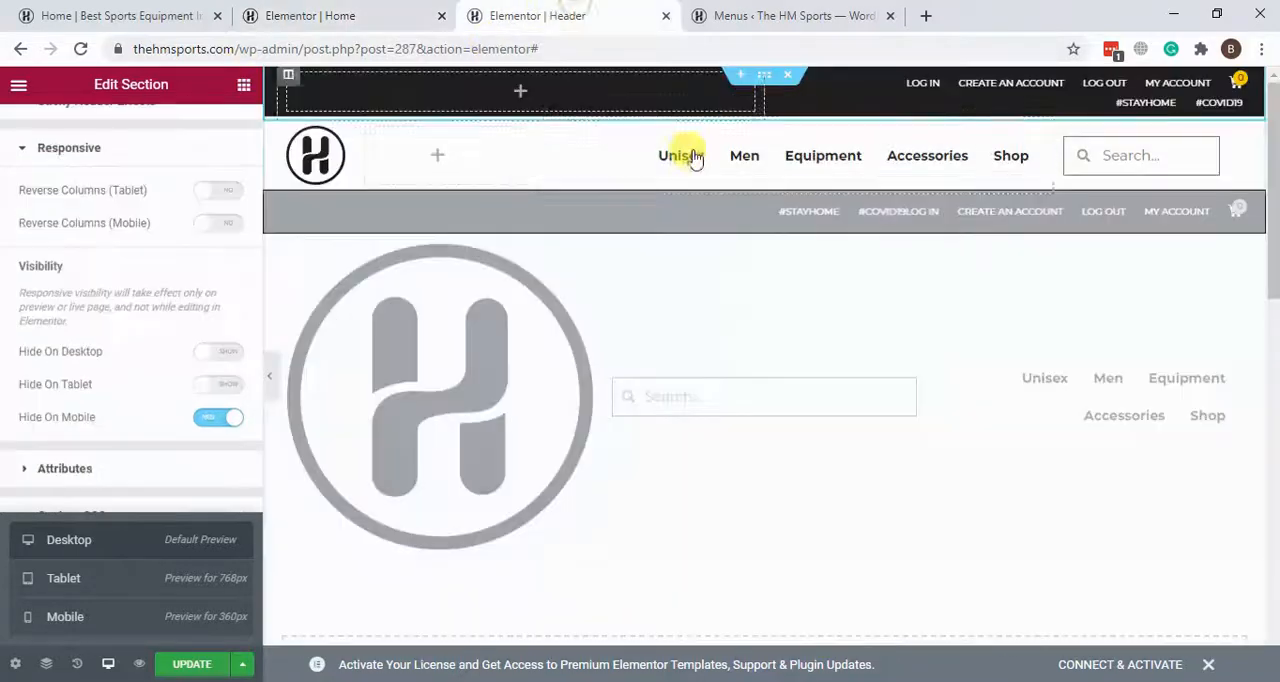
click(752, 15)
scroll(697, 180, down, 4)
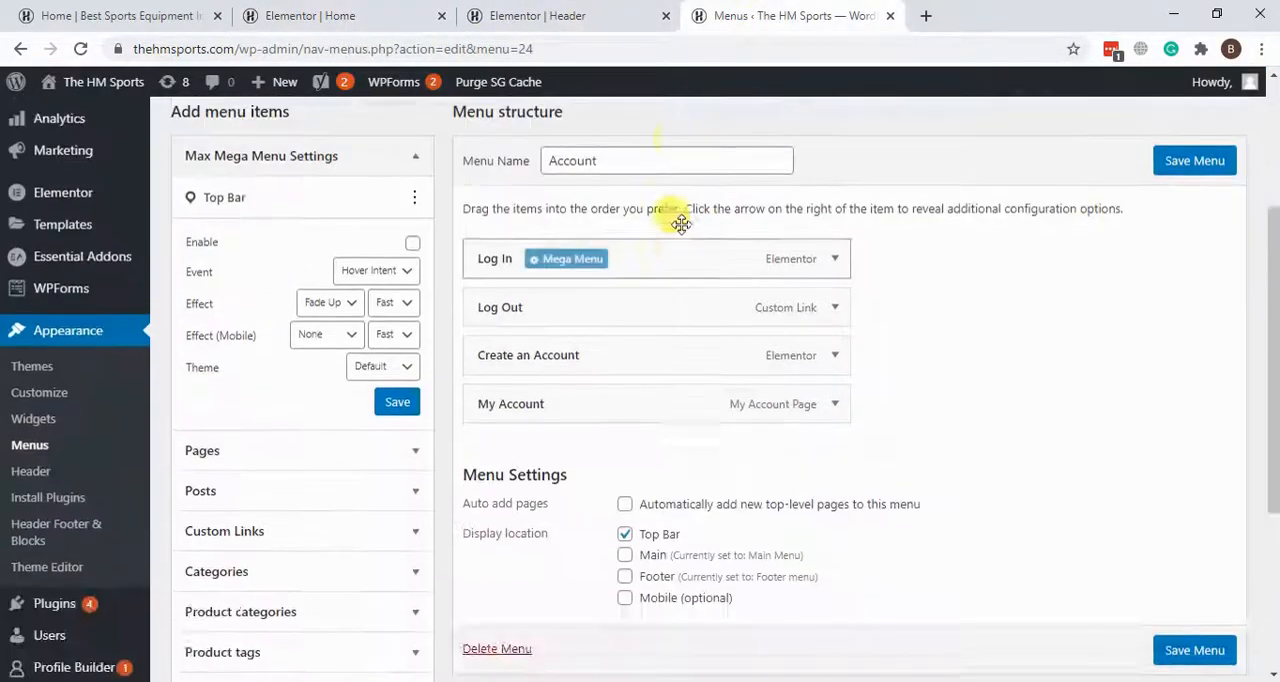
scroll(666, 157, up, 2)
mouse_move(62, 348)
mouse_move(50, 390)
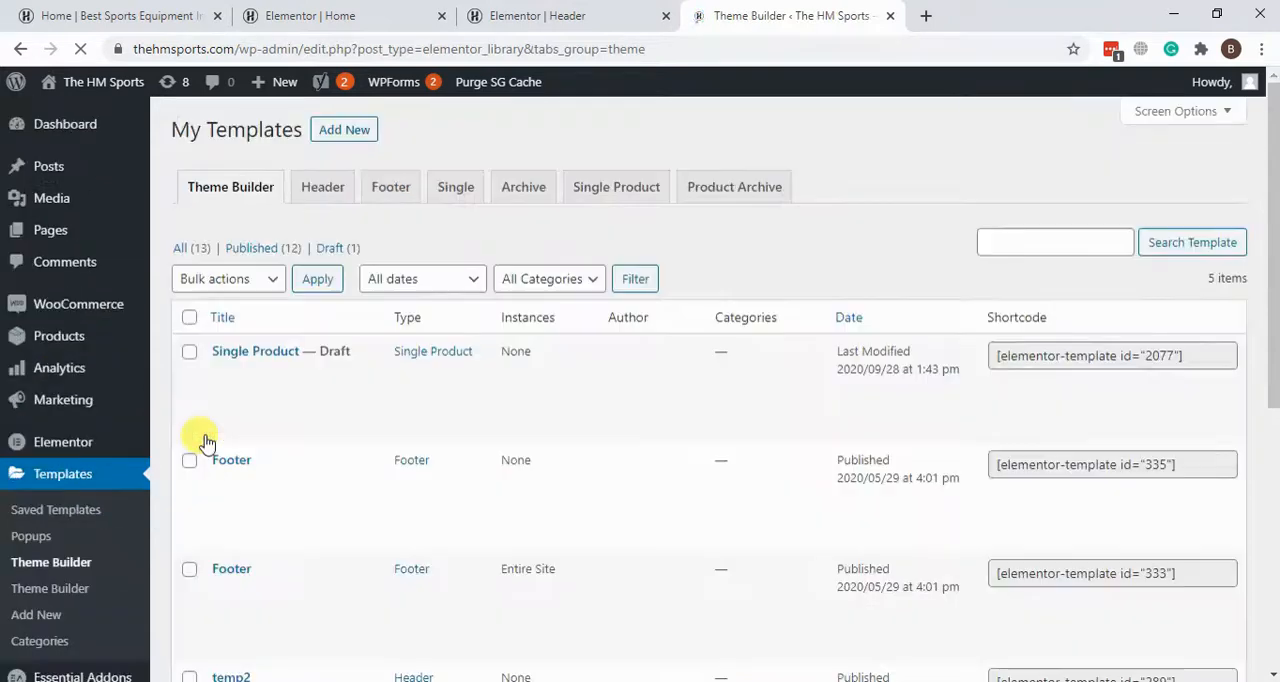
click(387, 193)
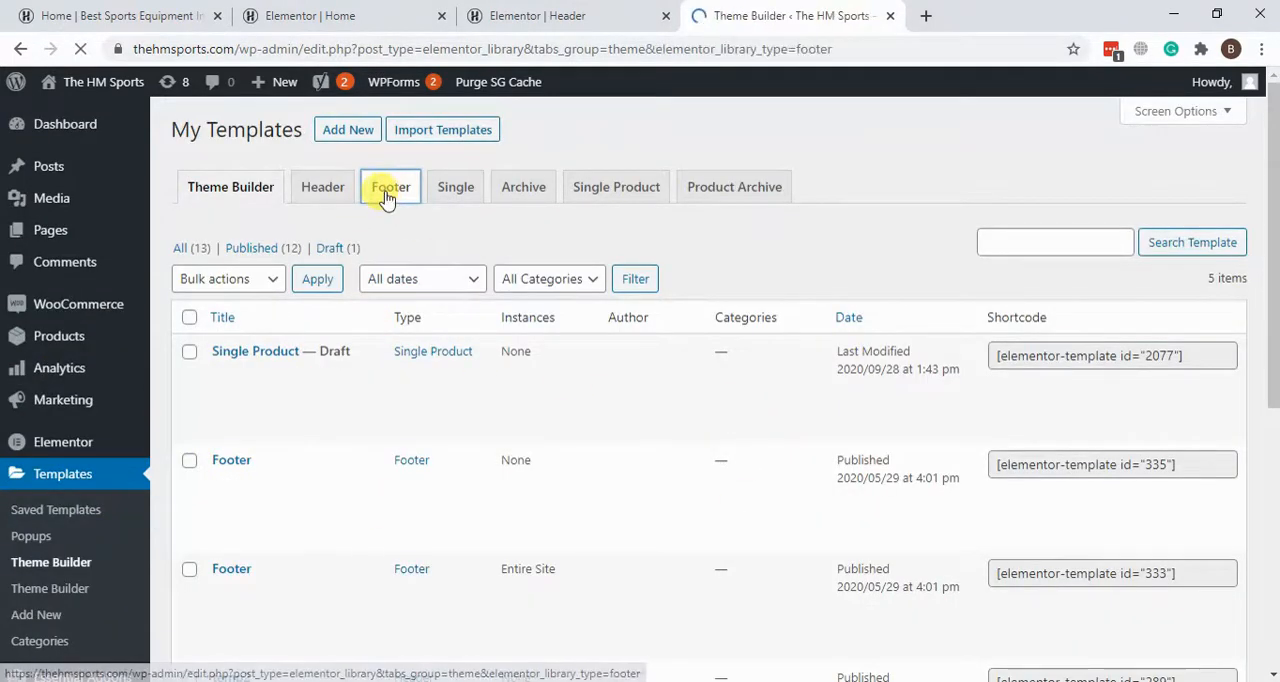
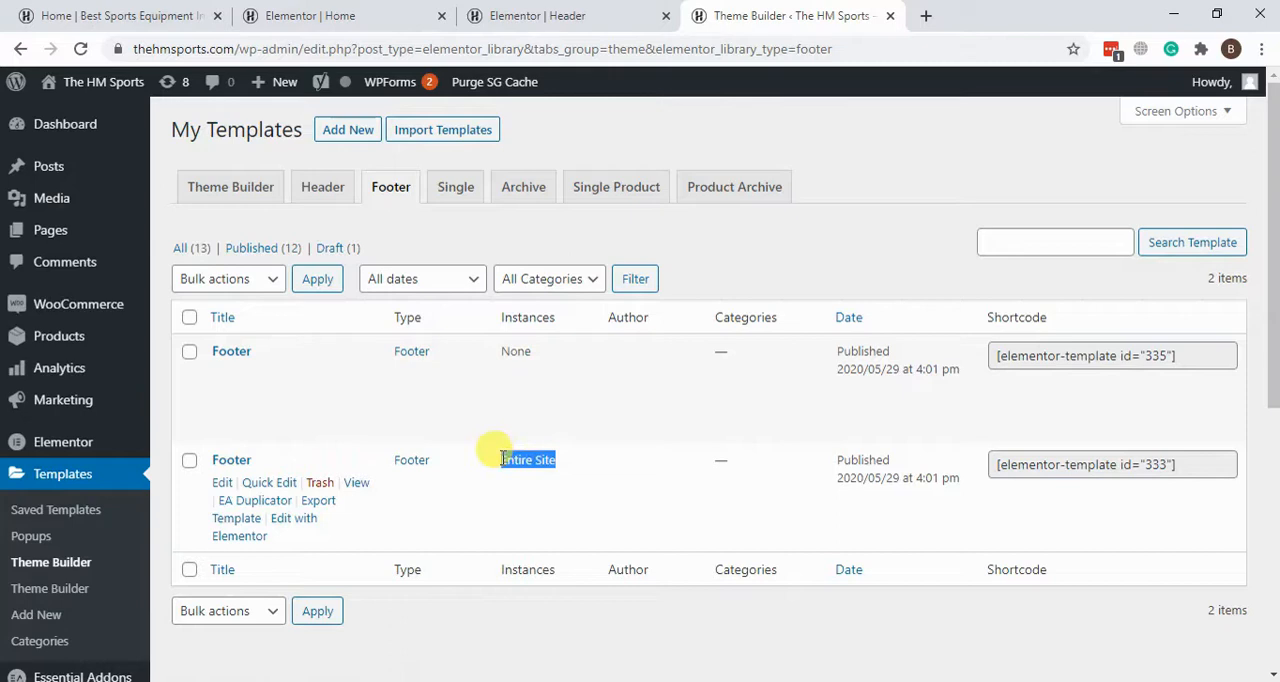
Step: Open the Footer template assigned to Entire Site in the Elementor editor and bring its footer section into view
click(288, 531)
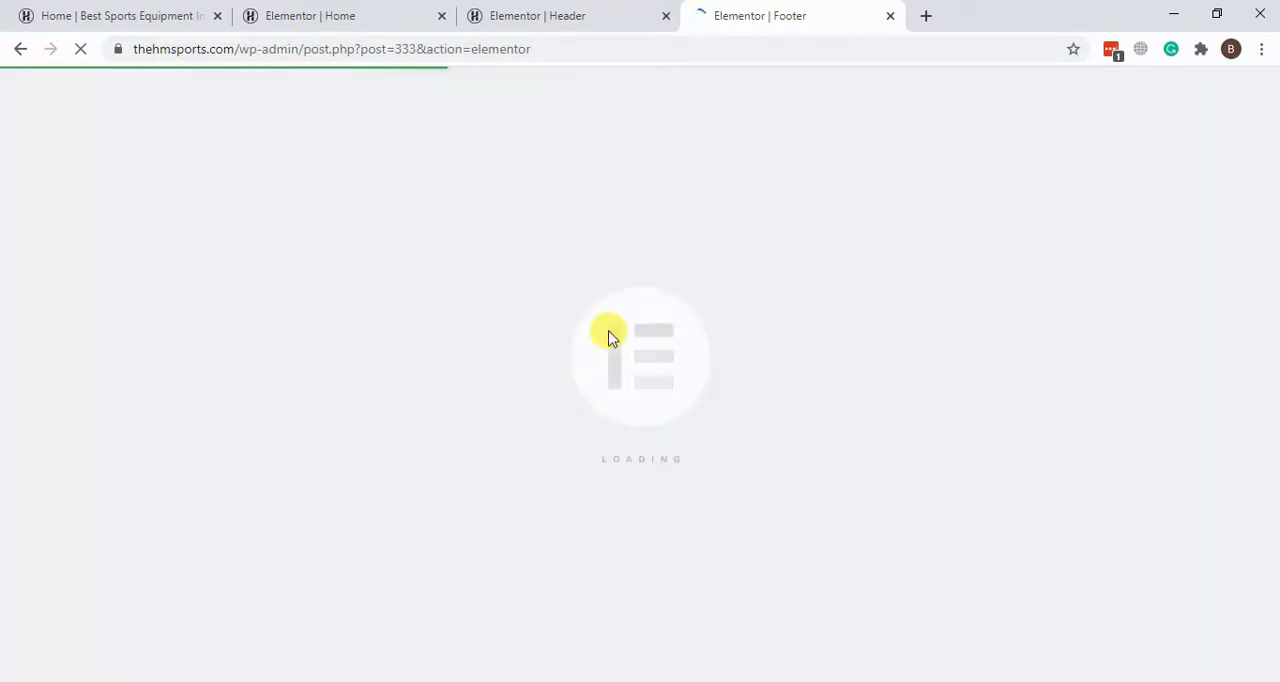
scroll(885, 310, down, 4)
scroll(820, 365, up, 2)
scroll(760, 385, down, 3)
scroll(700, 410, up, 3)
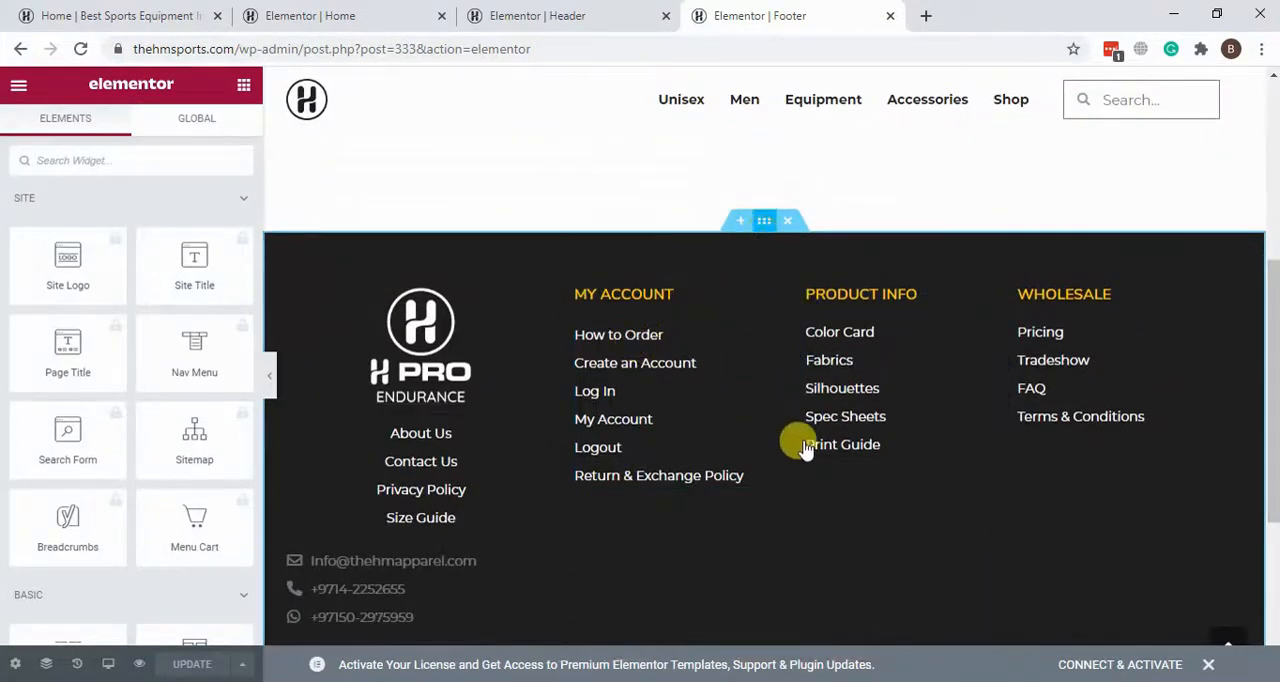
Step: Inspect the settings of the footer section, the My Account navigation menu and the Product Info icon list
click(857, 342)
scroll(820, 400, down, 3)
scroll(790, 340, up, 2)
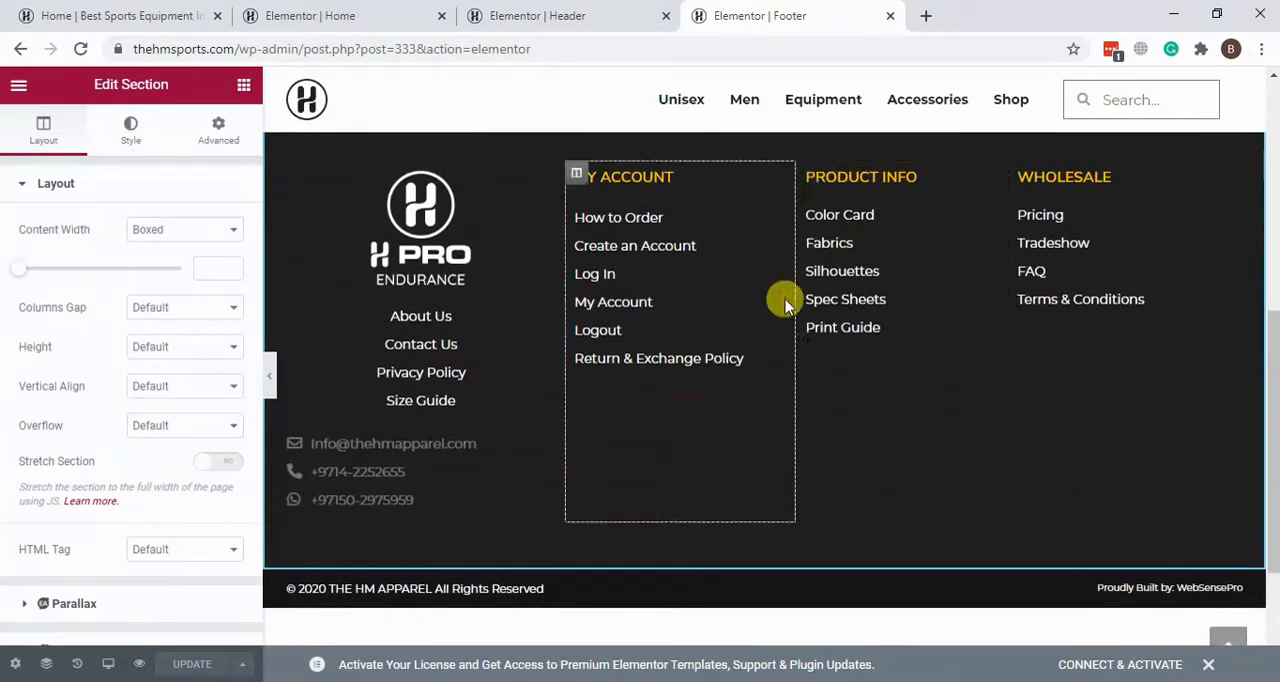
click(765, 226)
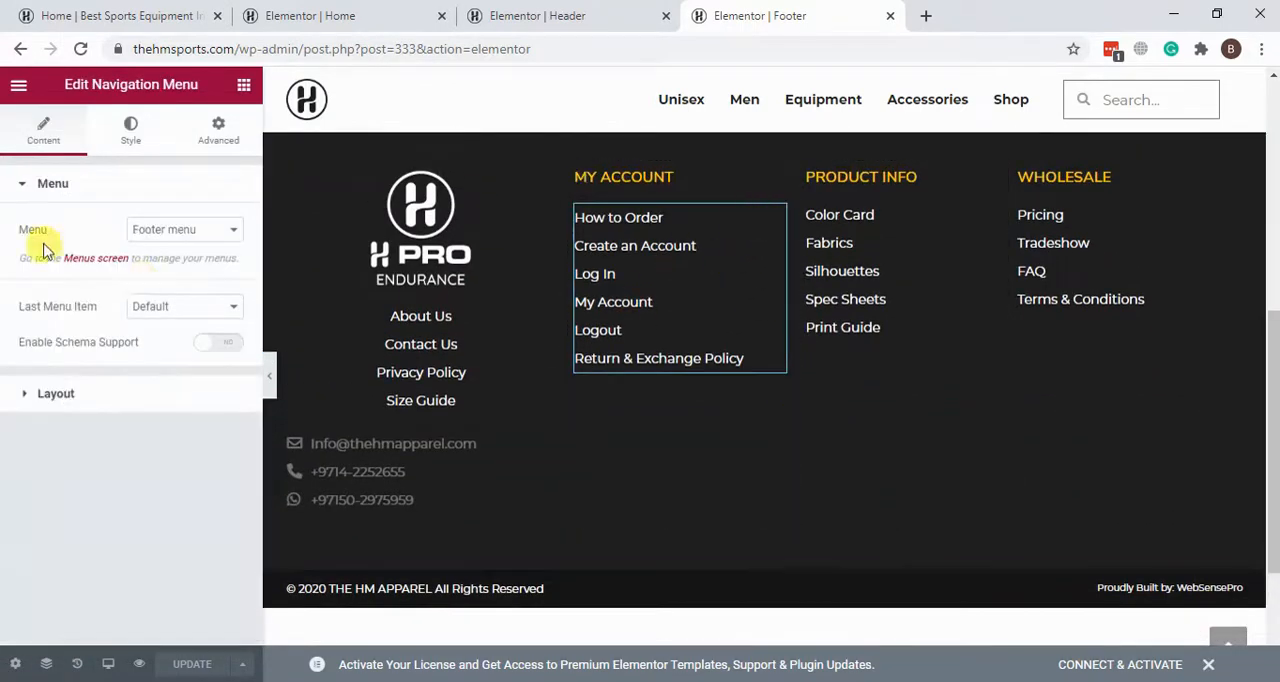
click(852, 278)
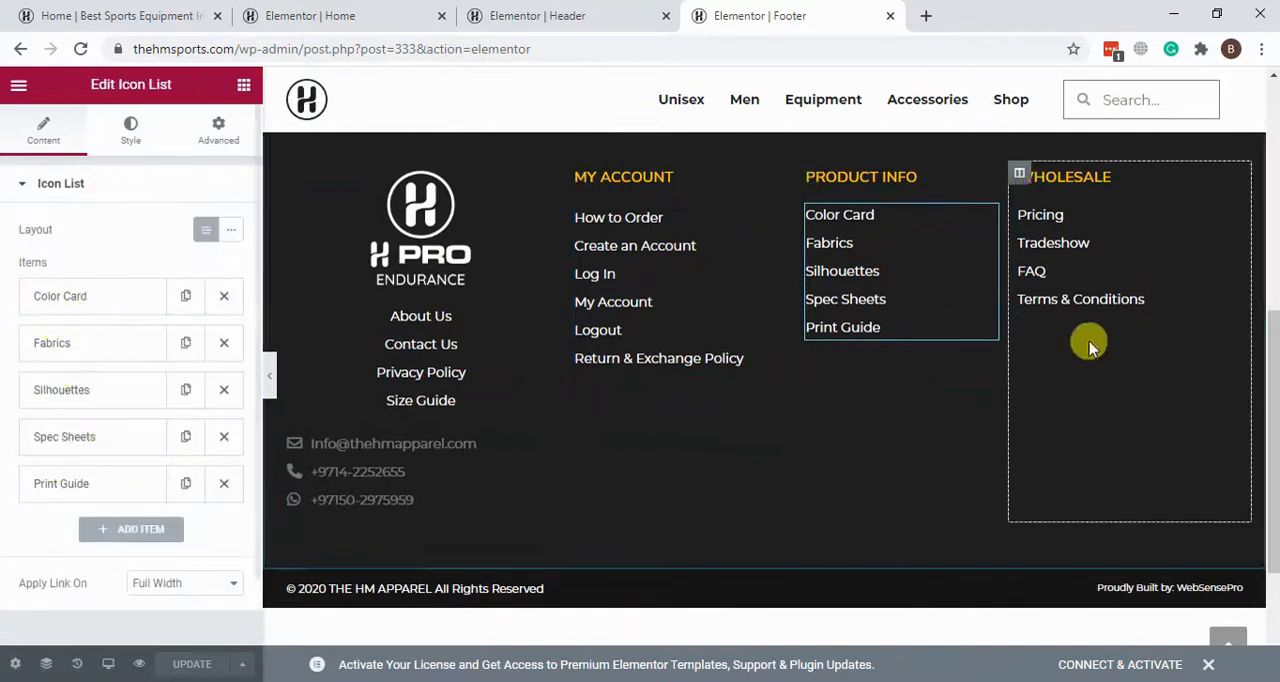
Step: Open the Wholesale icon list, inspect the Pricing item's text and link, and collapse the item
click(1143, 262)
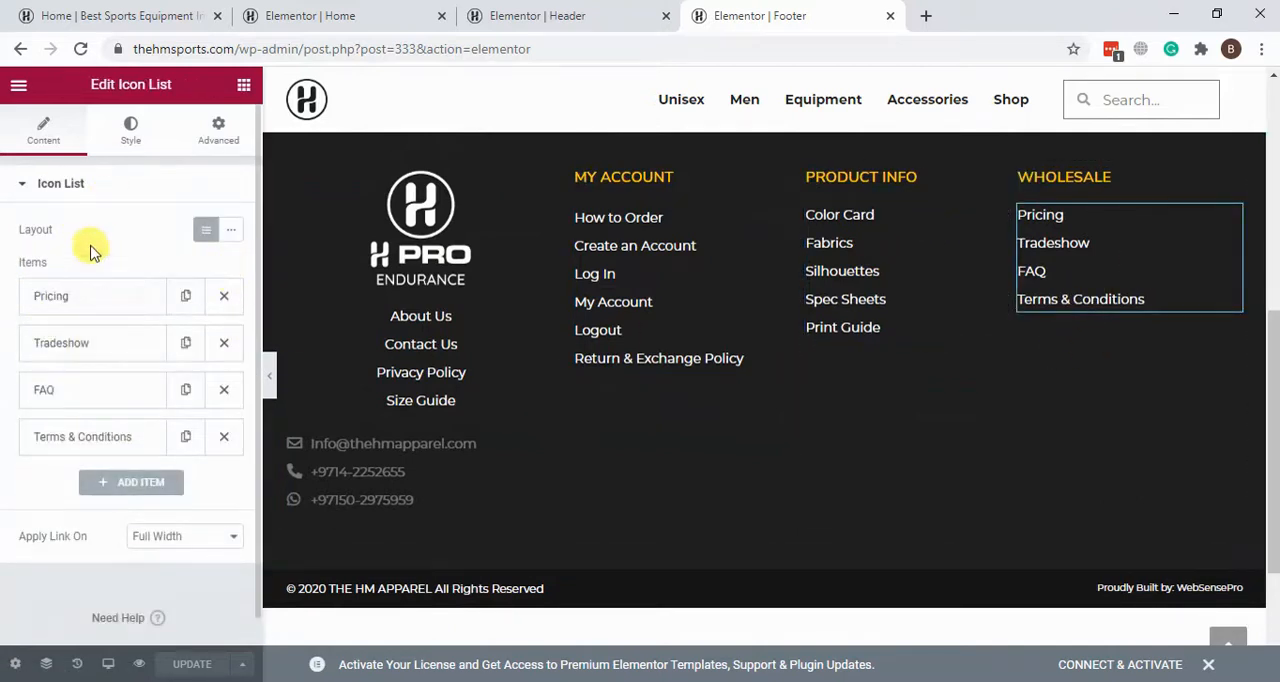
click(53, 298)
scroll(72, 468, down, 1)
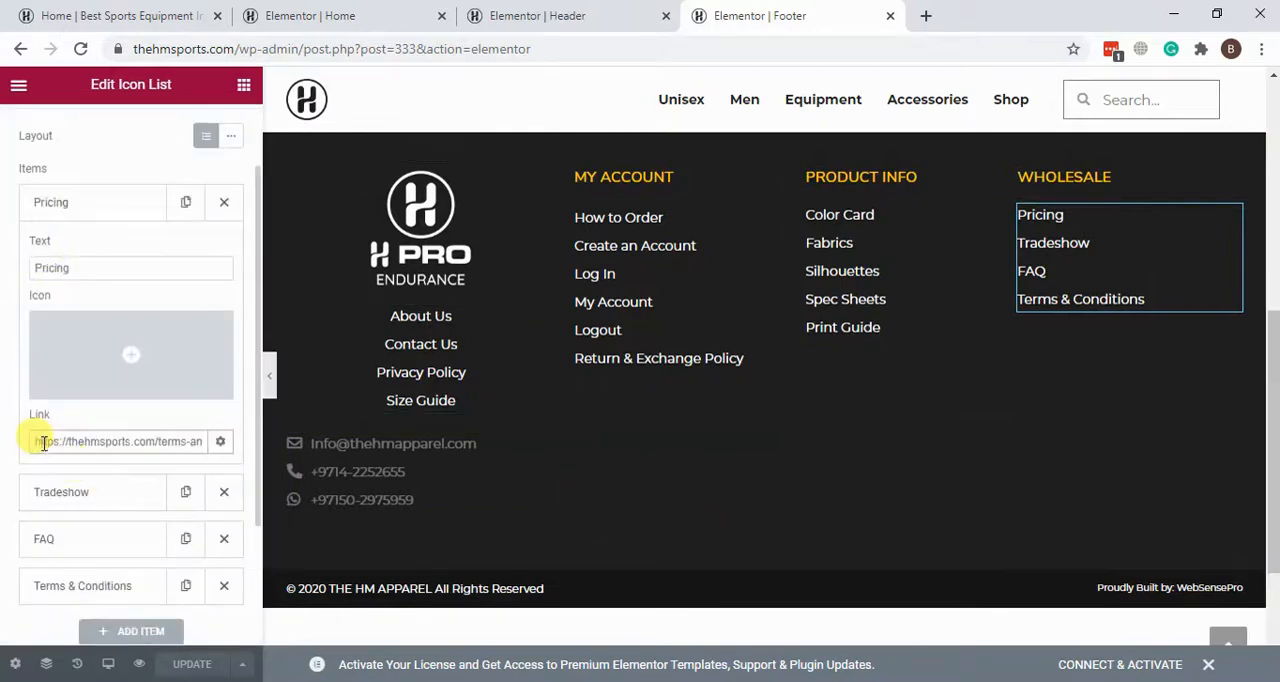
click(110, 205)
scroll(753, 415, up, 1)
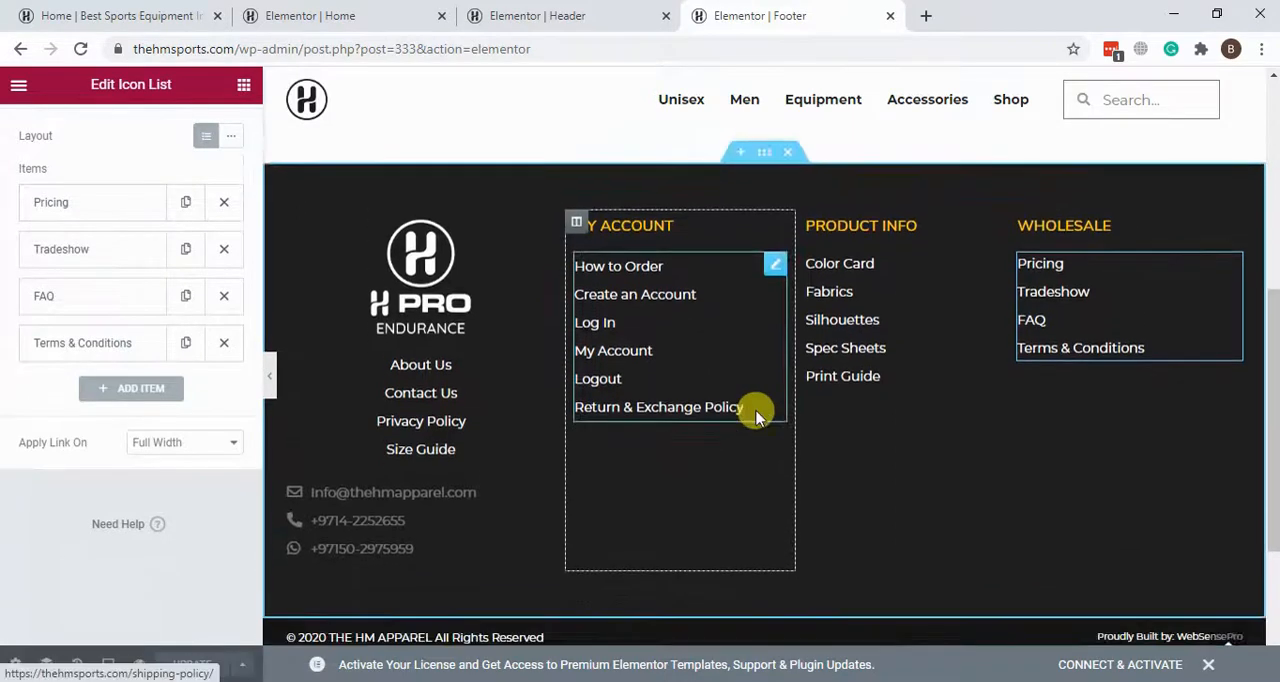
scroll(755, 415, down, 1)
Step: Preview the footer in Mobile mode and look through its logo, contact details and link lists
mouse_move(103, 657)
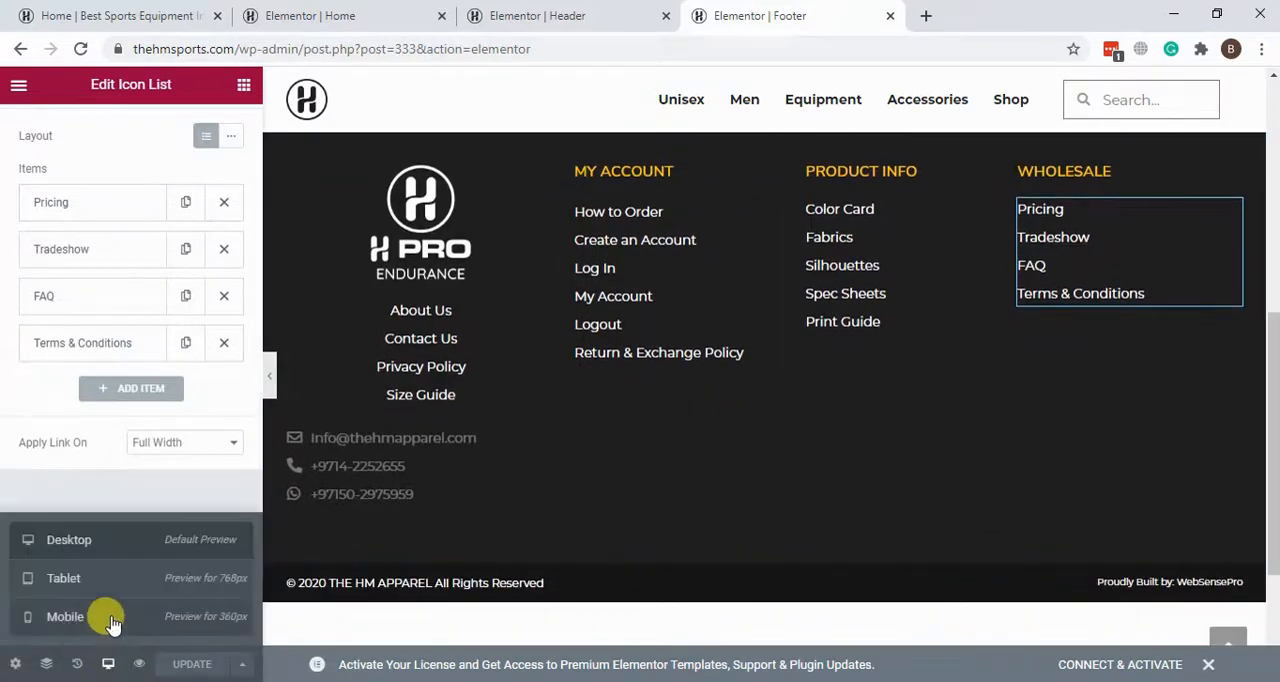
click(110, 617)
scroll(766, 320, down, 5)
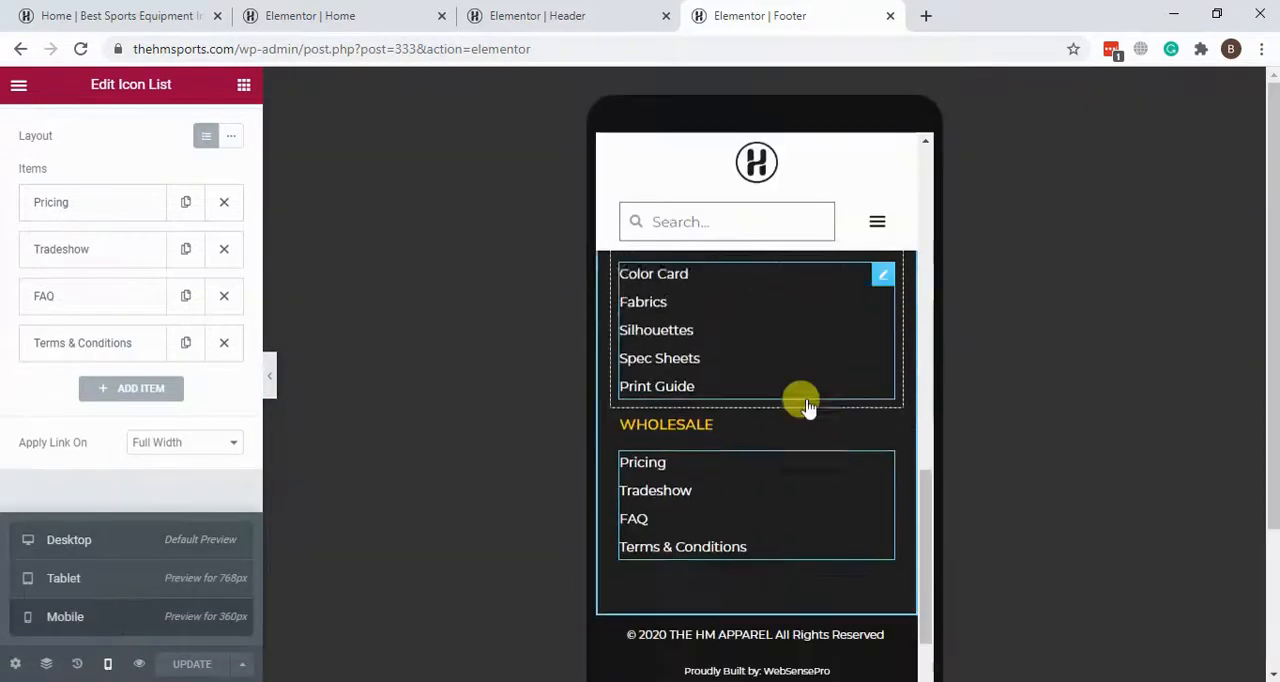
scroll(823, 455, up, 10)
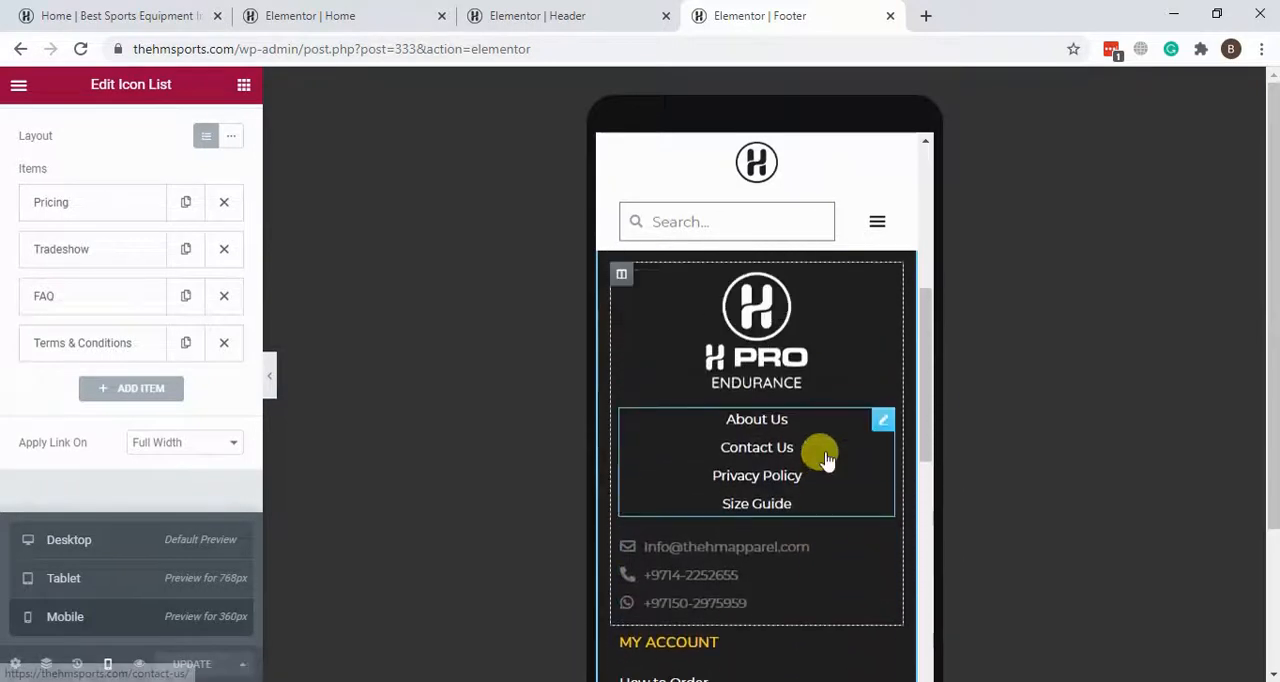
scroll(763, 437, down, 10)
scroll(762, 444, up, 10)
scroll(686, 423, down, 1)
scroll(826, 400, up, 2)
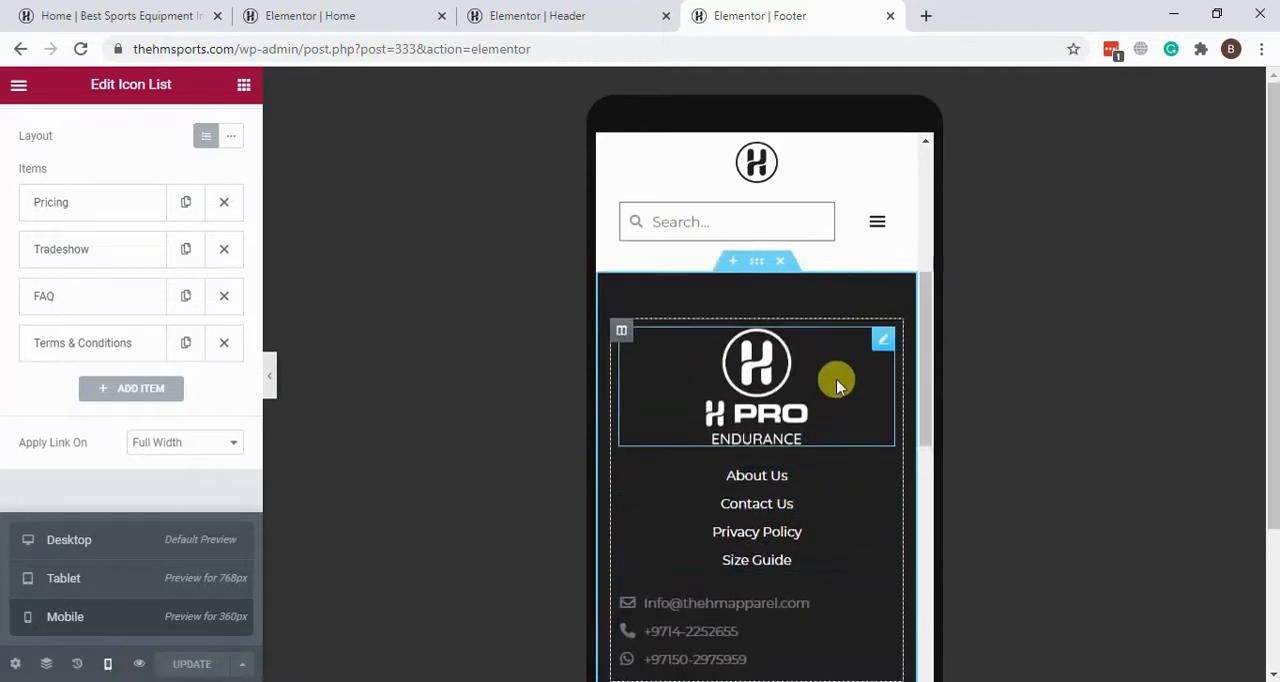
Step: Left-align the H Pro Endurance logo and the icon list starting with About Us for the footer's mobile layout
click(838, 385)
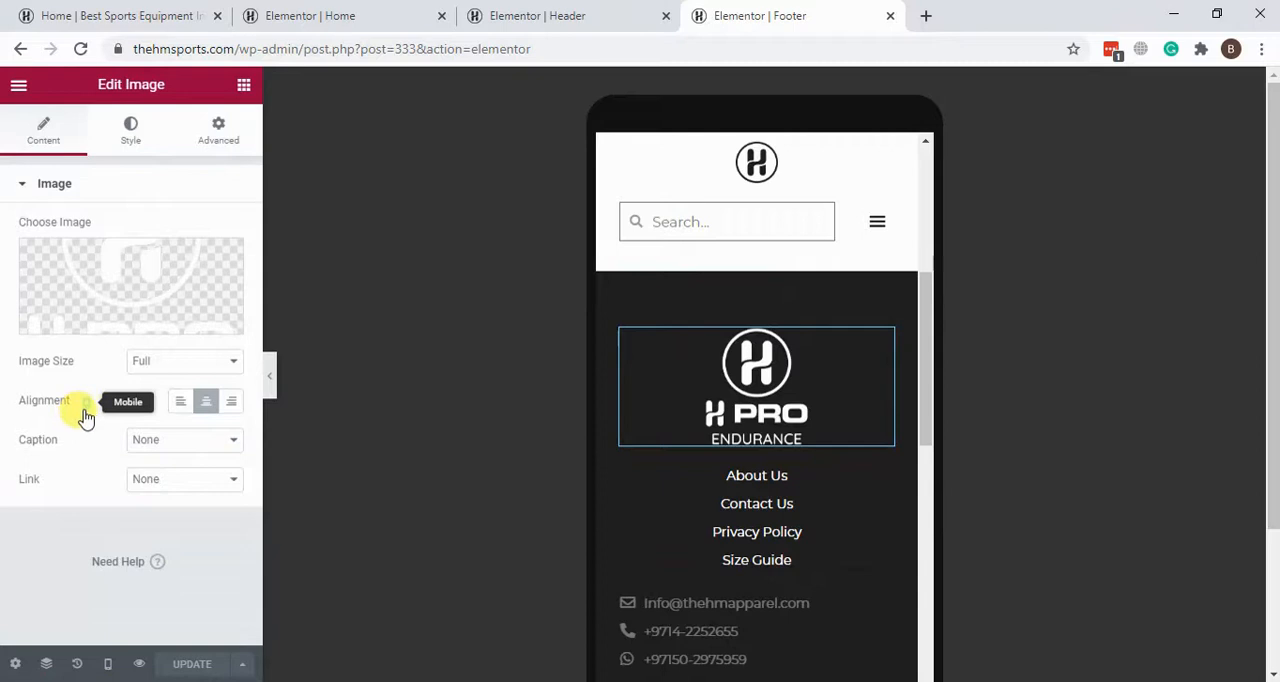
click(181, 401)
click(815, 527)
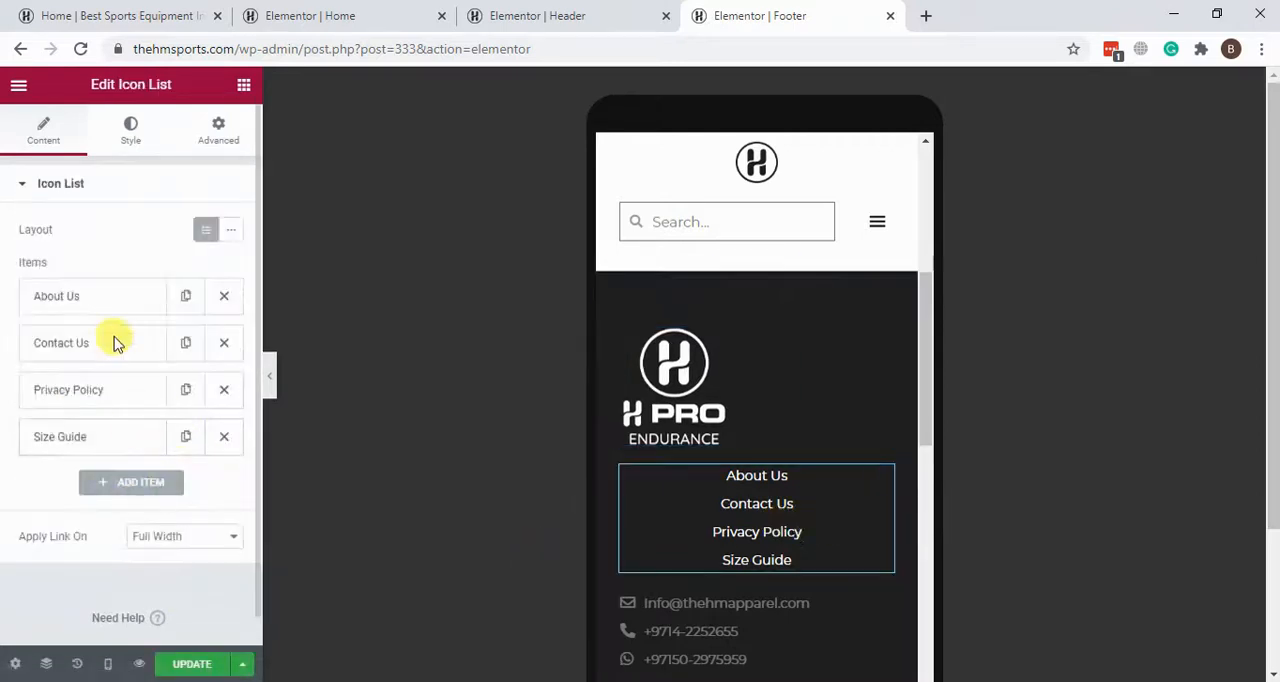
scroll(113, 556, down, 1)
scroll(103, 525, up, 1)
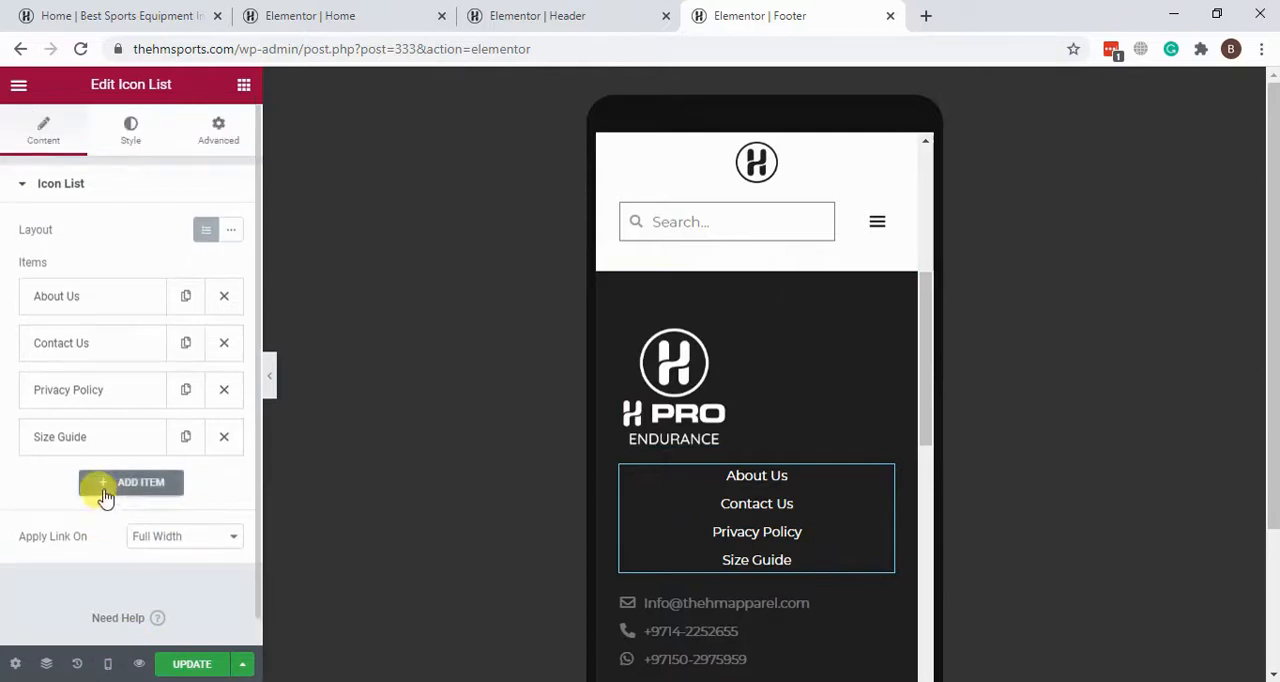
click(128, 132)
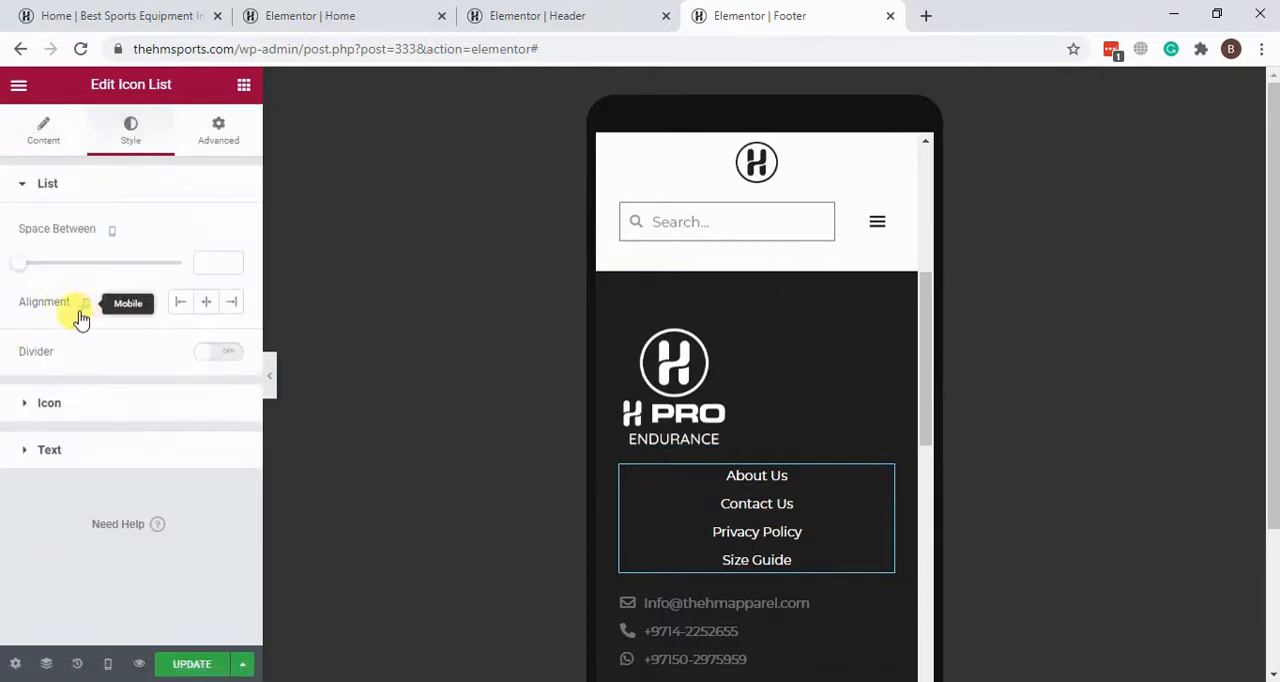
click(180, 306)
scroll(829, 420, down, 3)
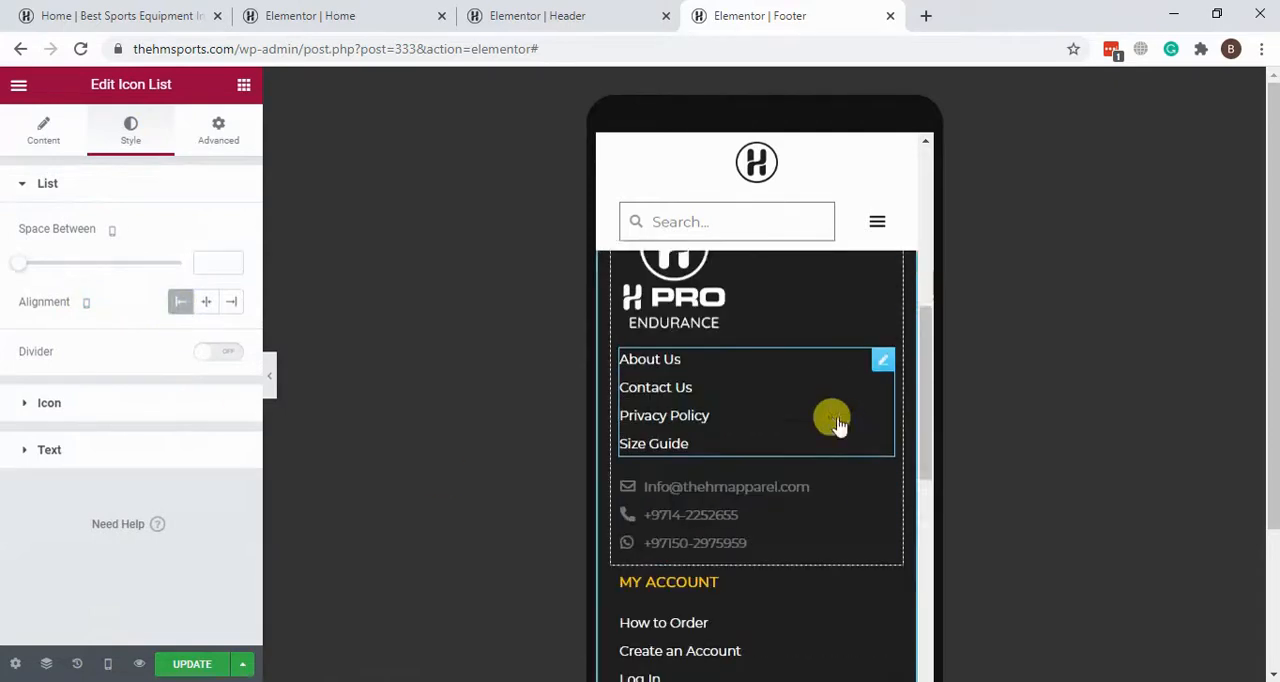
scroll(837, 420, up, 2)
scroll(833, 420, down, 3)
scroll(835, 420, up, 10)
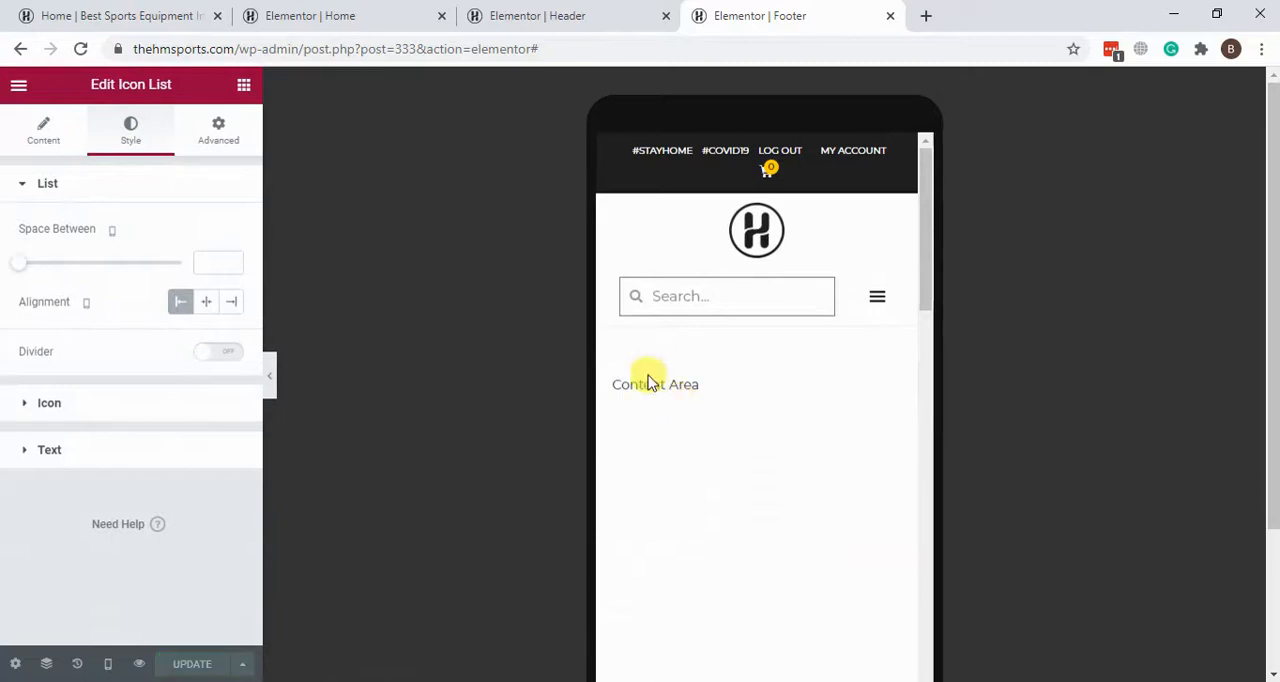
Step: Switch to the store's live home page and open the VINYL DUMBELL SET 2 X 4KG product from Trending Now
click(360, 15)
click(52, 12)
scroll(228, 363, down, 2)
scroll(228, 363, up, 5)
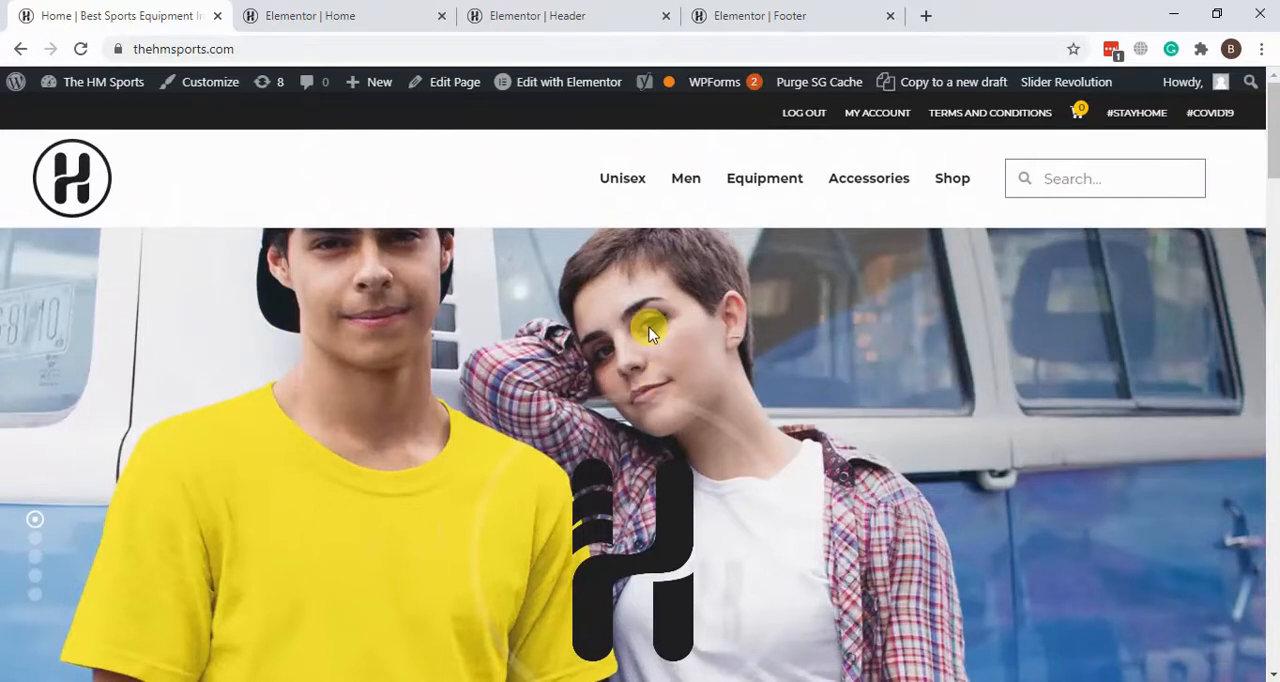
scroll(648, 333, down, 10)
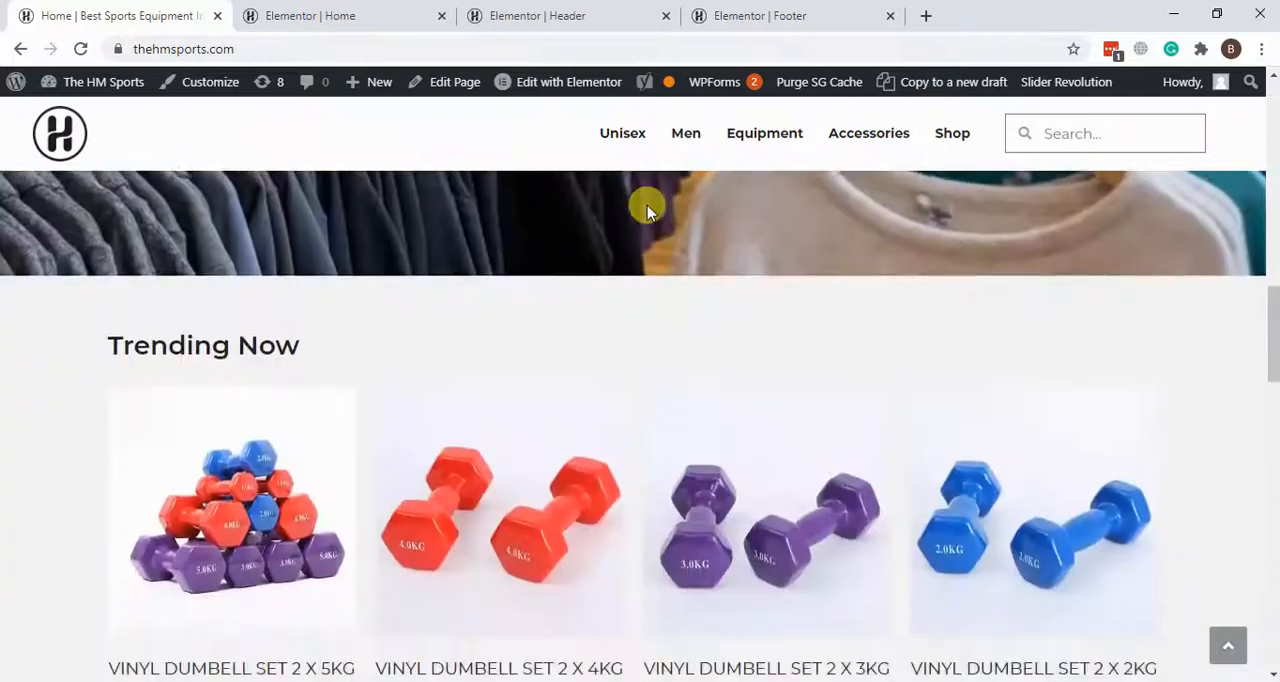
scroll(647, 205, down, 3)
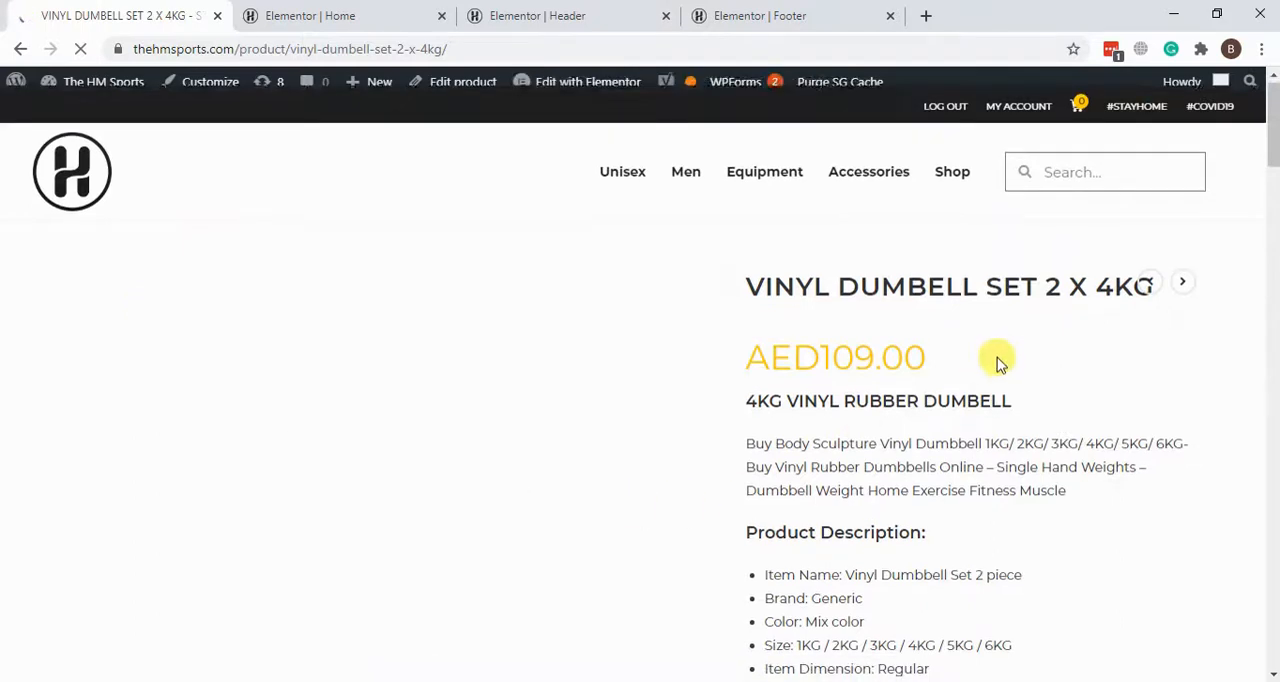
Step: Look over the dumbbell product page, including its price, color and size options, category, tags and description
scroll(997, 457, down, 10)
scroll(997, 457, up, 10)
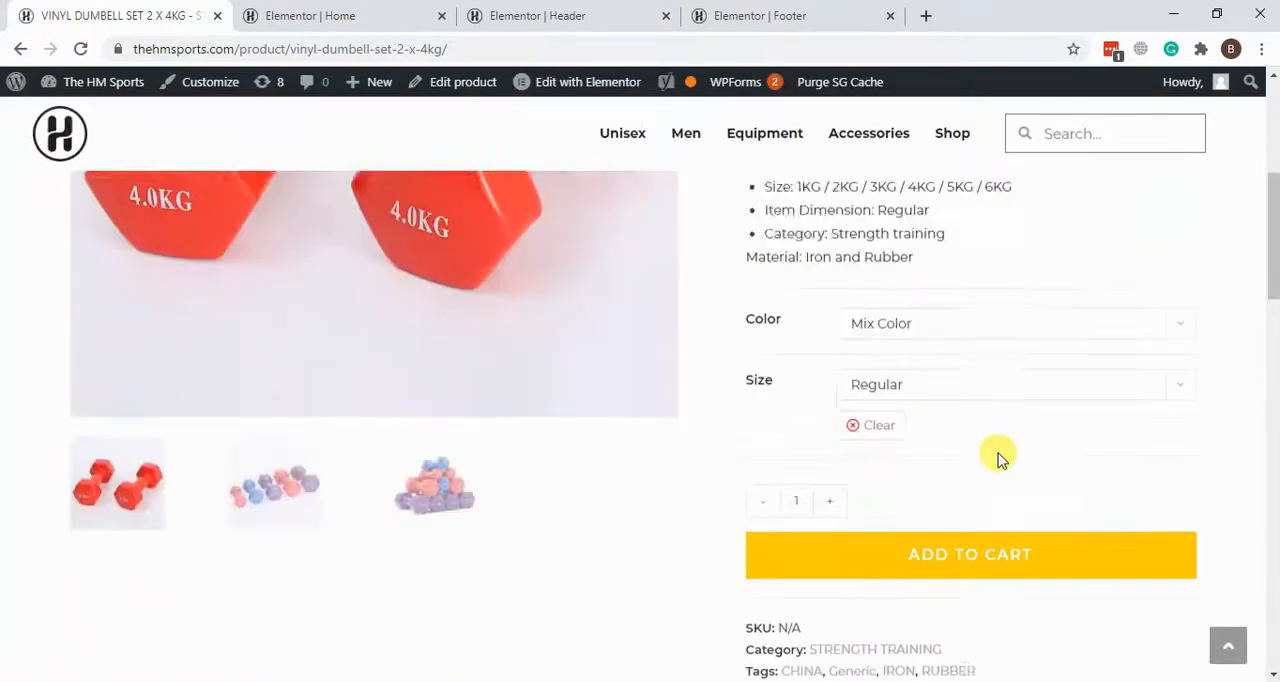
scroll(997, 457, down, 10)
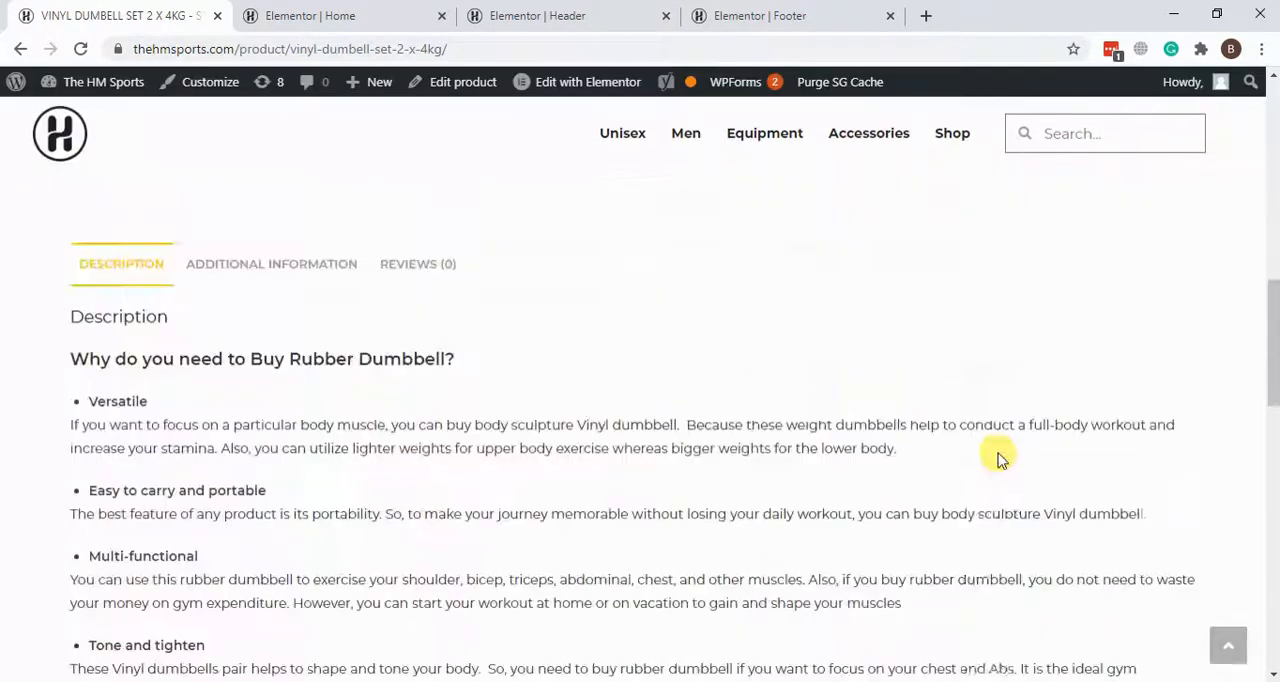
scroll(997, 457, up, 5)
scroll(997, 457, down, 10)
scroll(997, 457, up, 15)
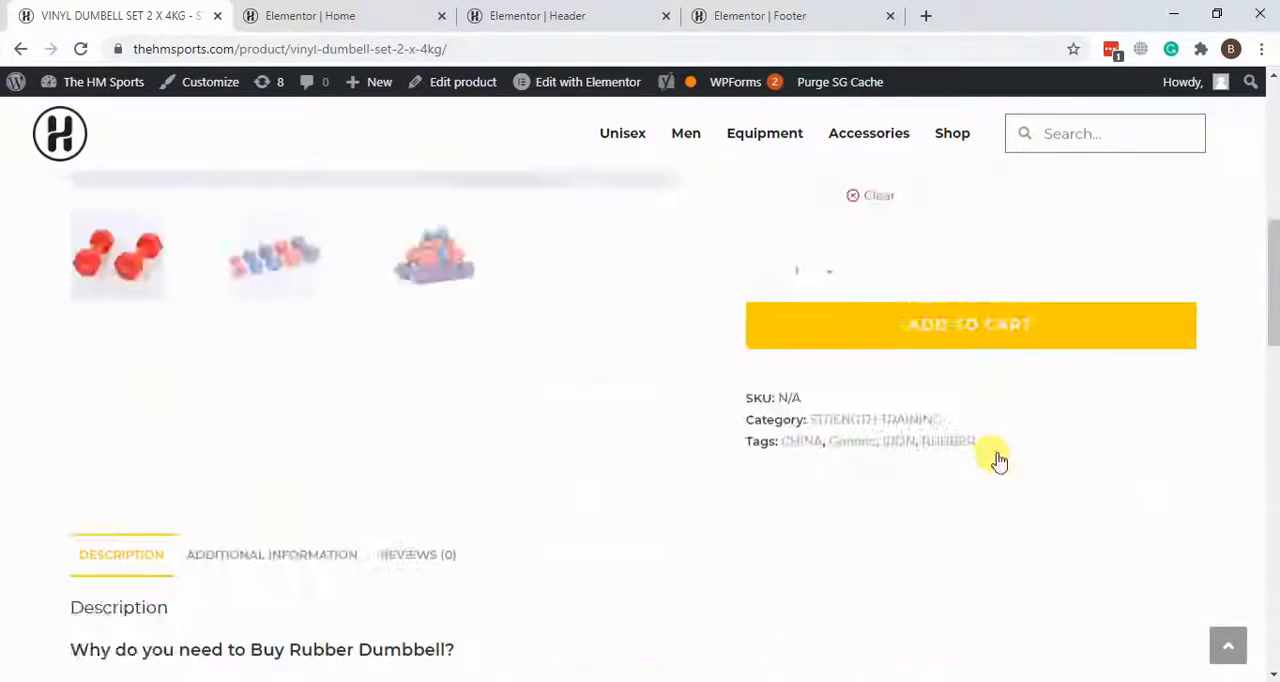
scroll(631, 370, down, 1)
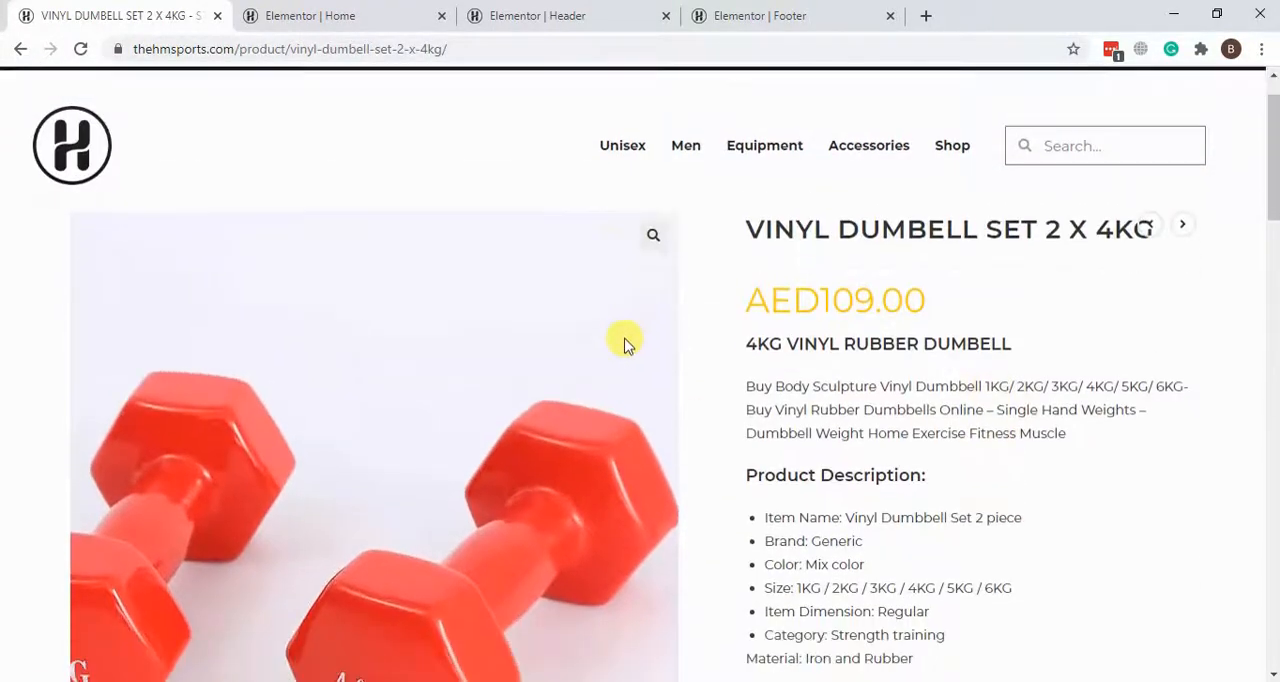
scroll(532, 276, up, 1)
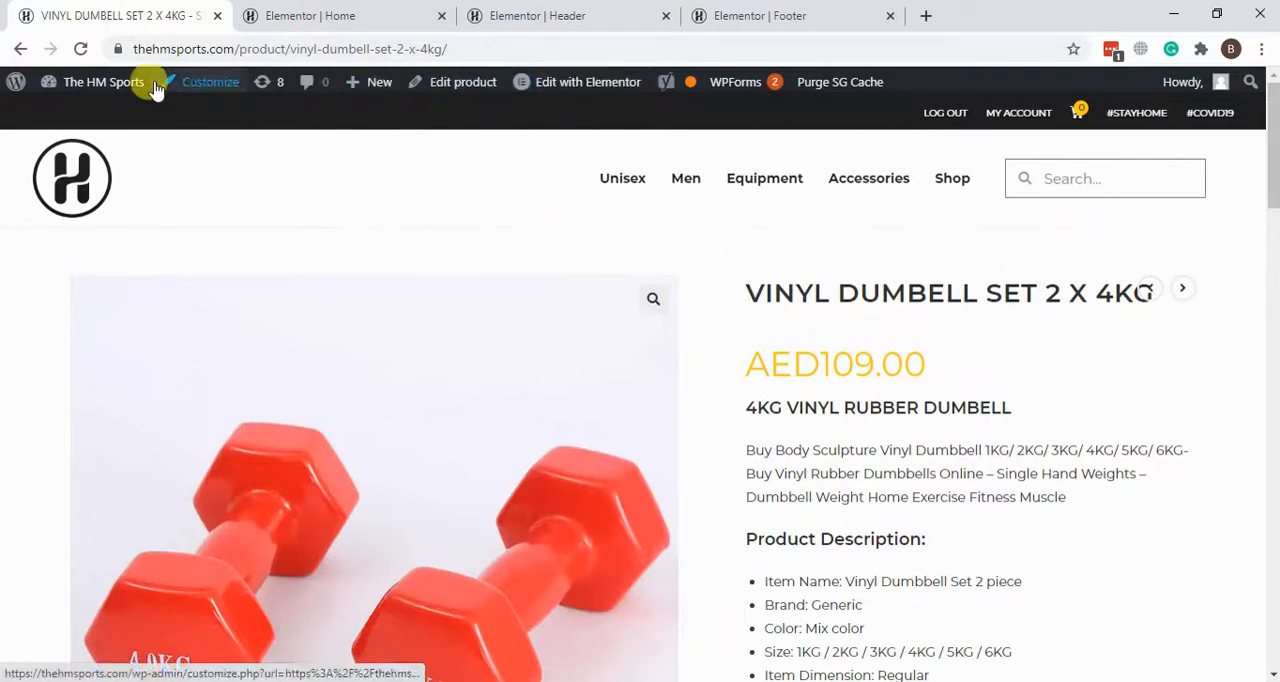
Step: Open the dumbbell product's WordPress edit page in a new browser tab
right_click(448, 88)
click(452, 97)
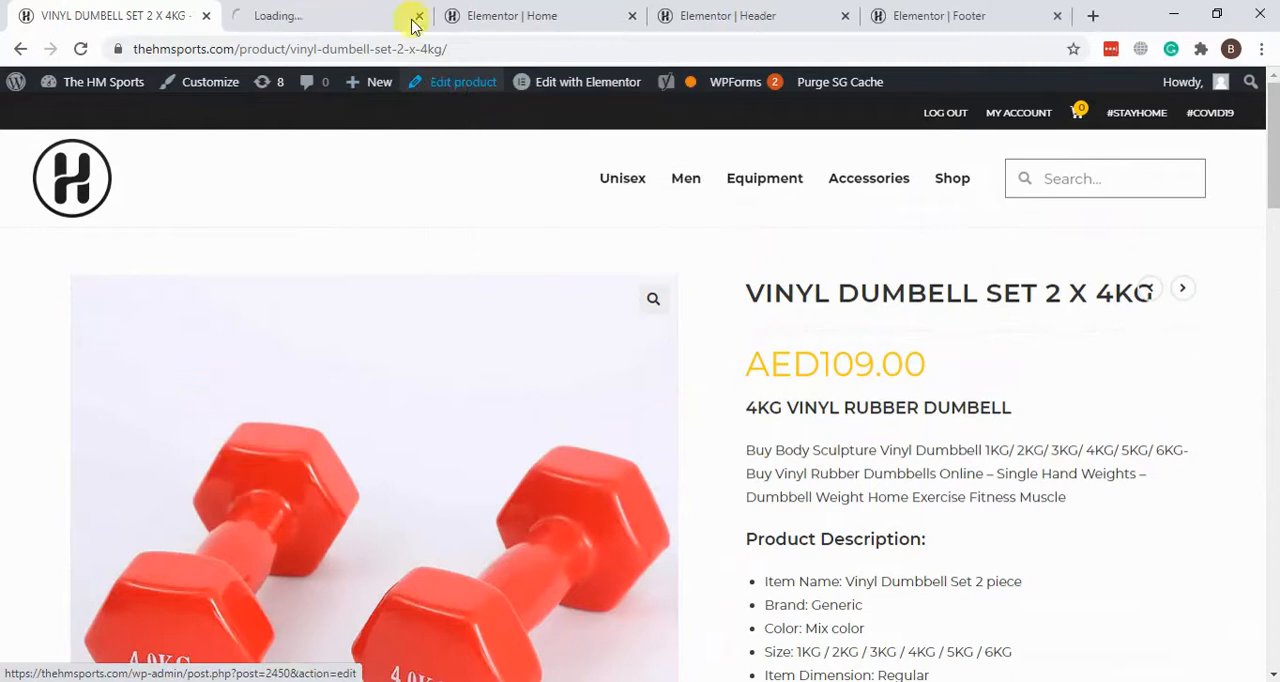
click(330, 15)
Step: Close the Elementor Home, Header and Footer browser tabs, leaving without saving where asked
click(551, 12)
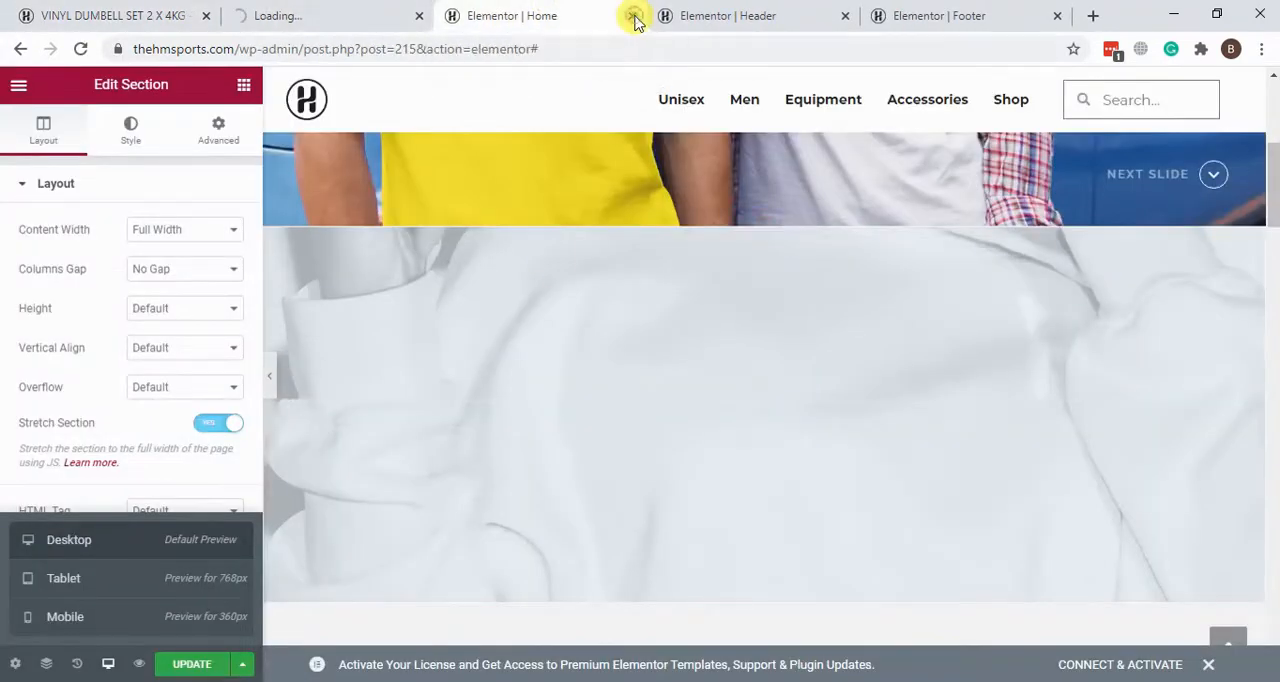
click(632, 16)
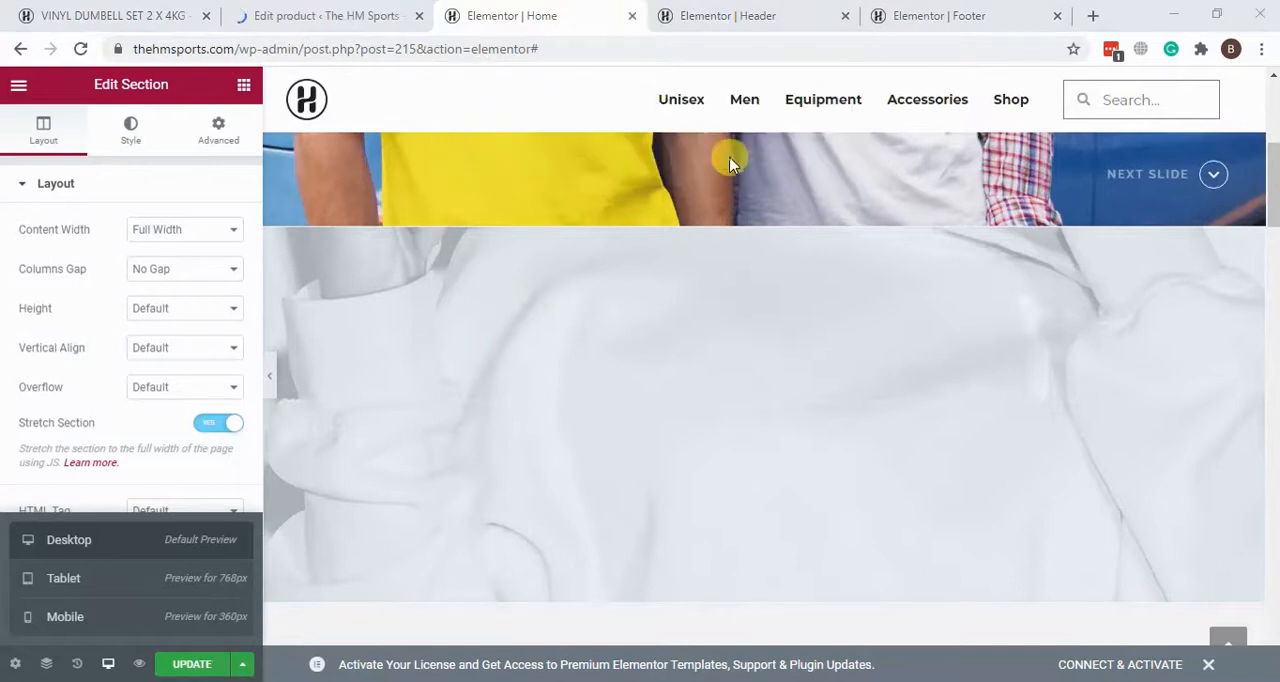
click(731, 157)
click(666, 18)
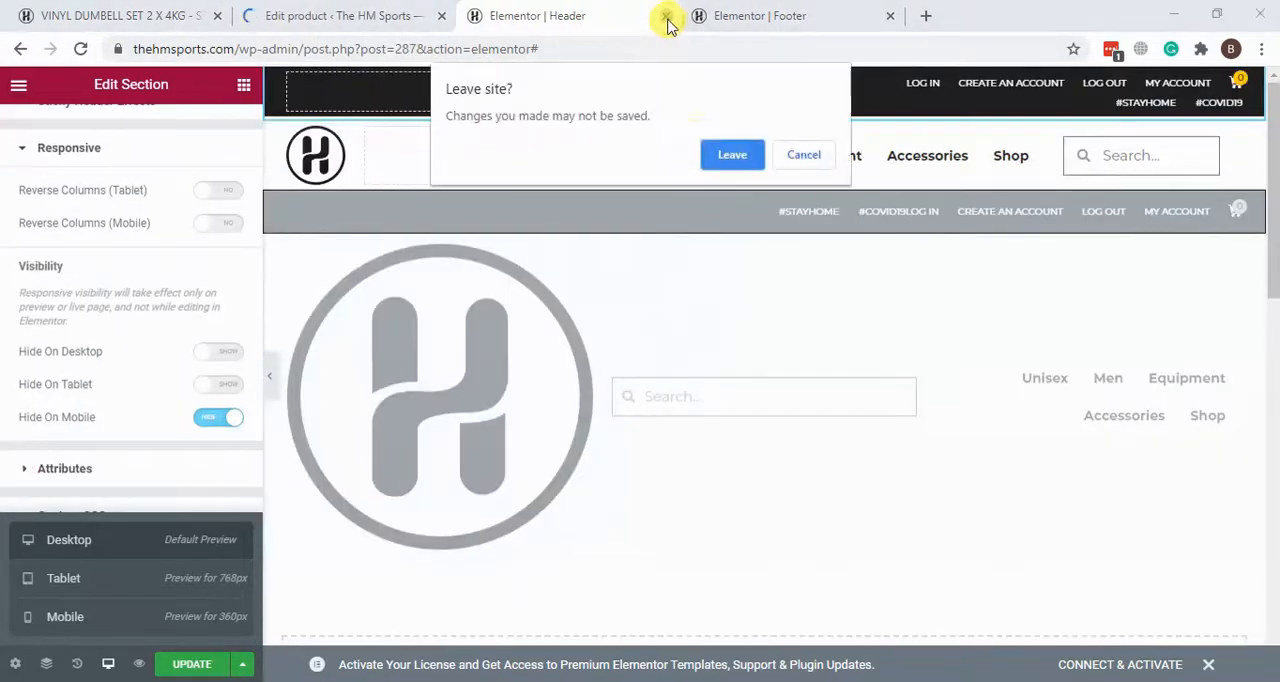
click(729, 156)
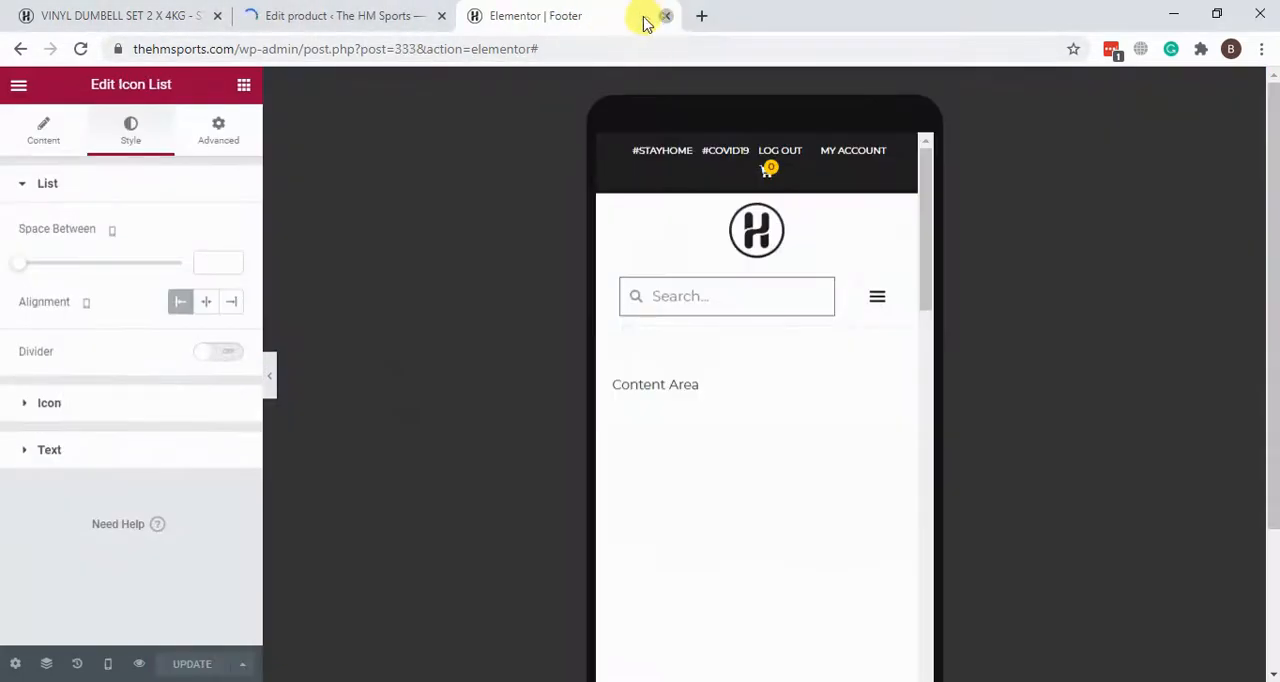
click(665, 16)
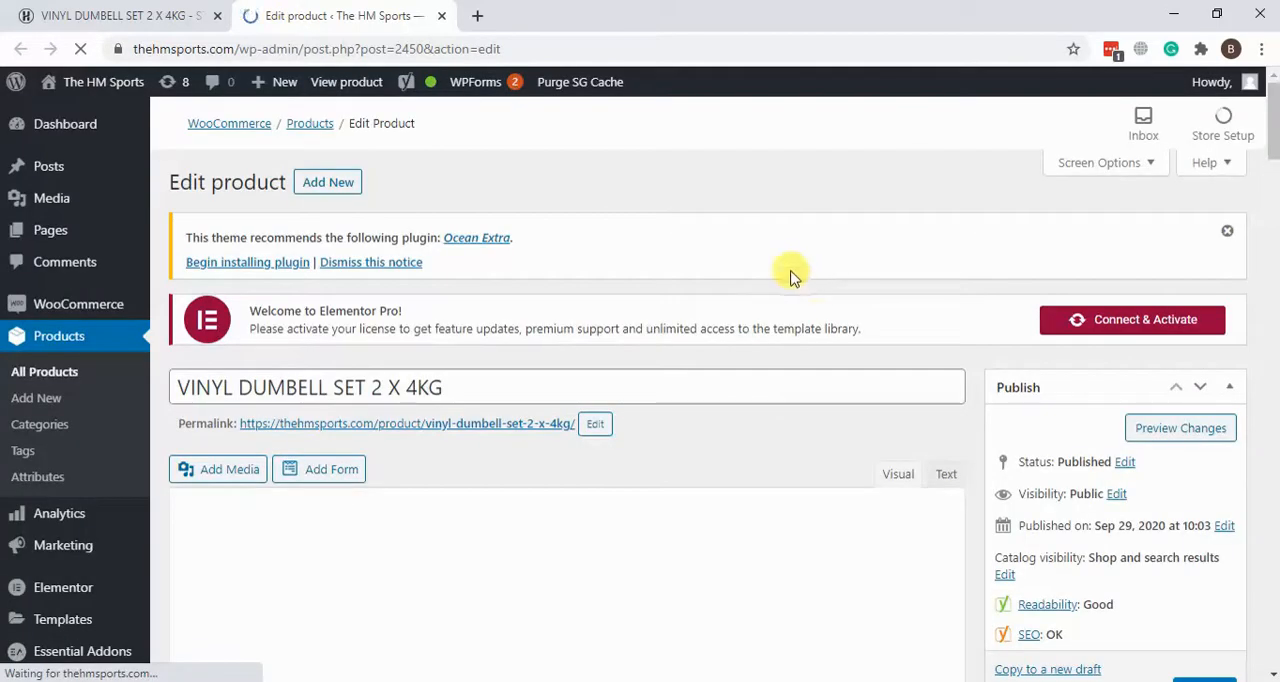
Step: Look over the dumbbell product's edit page and return to its live product page
scroll(885, 182, down, 3)
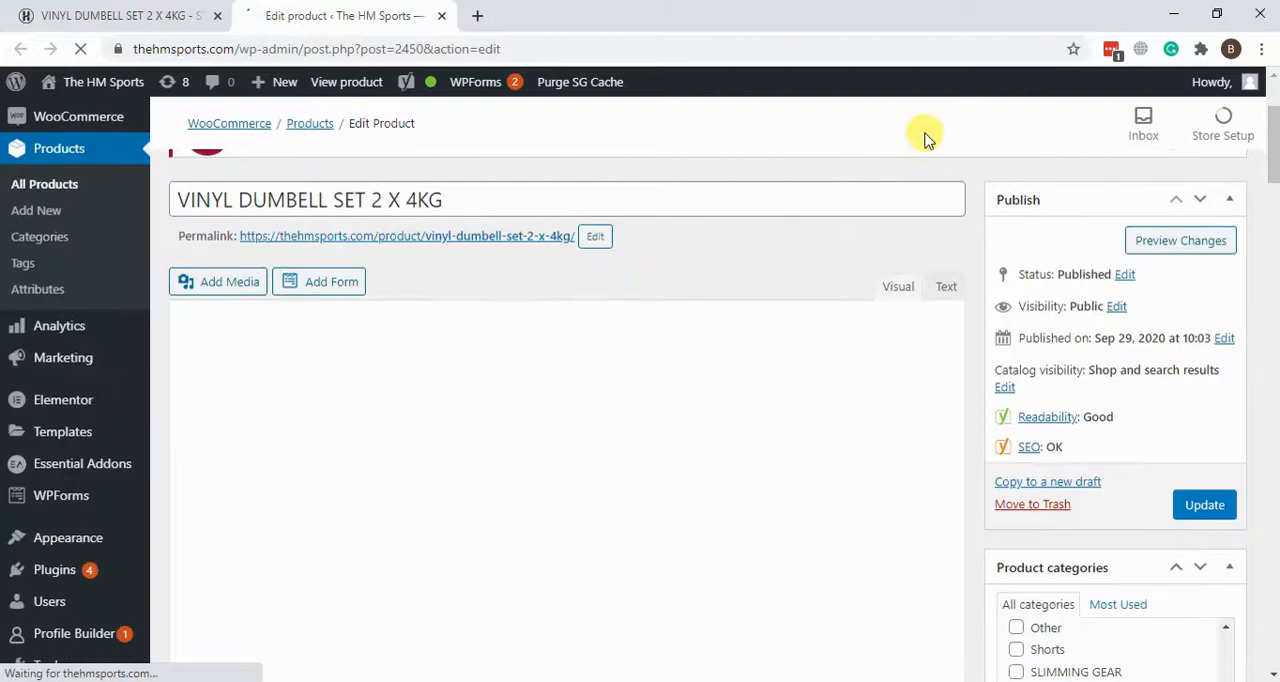
scroll(979, 228, up, 2)
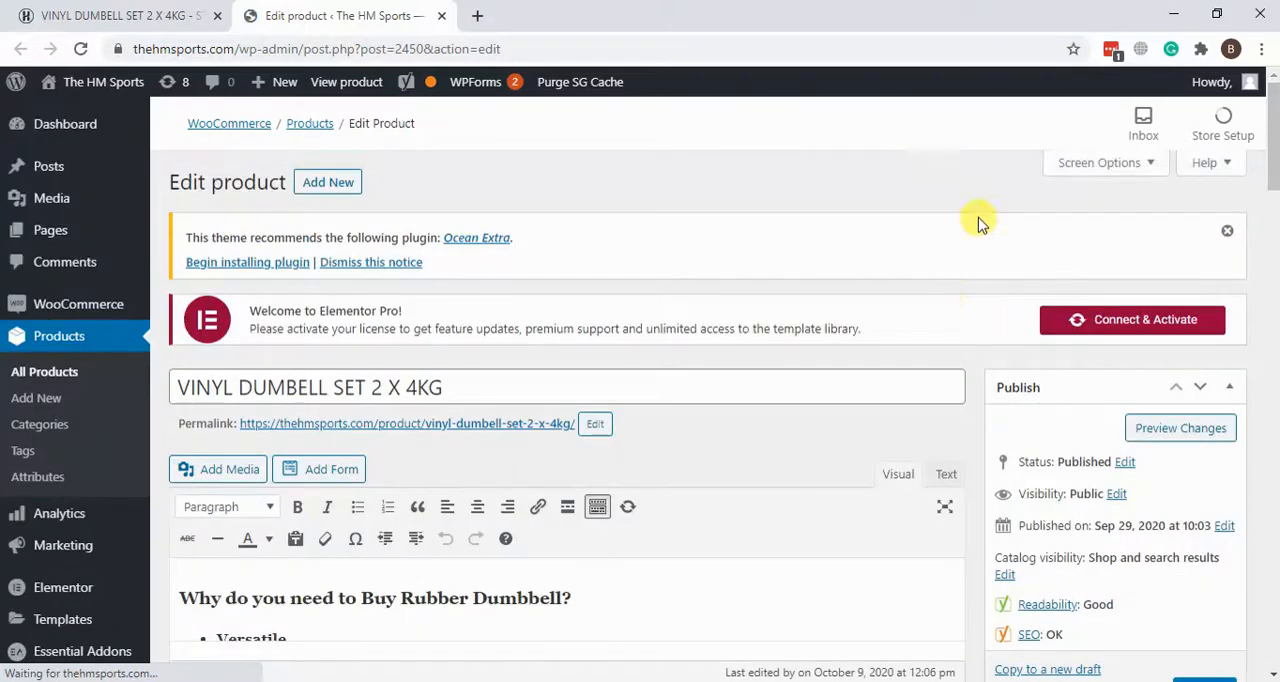
click(180, 15)
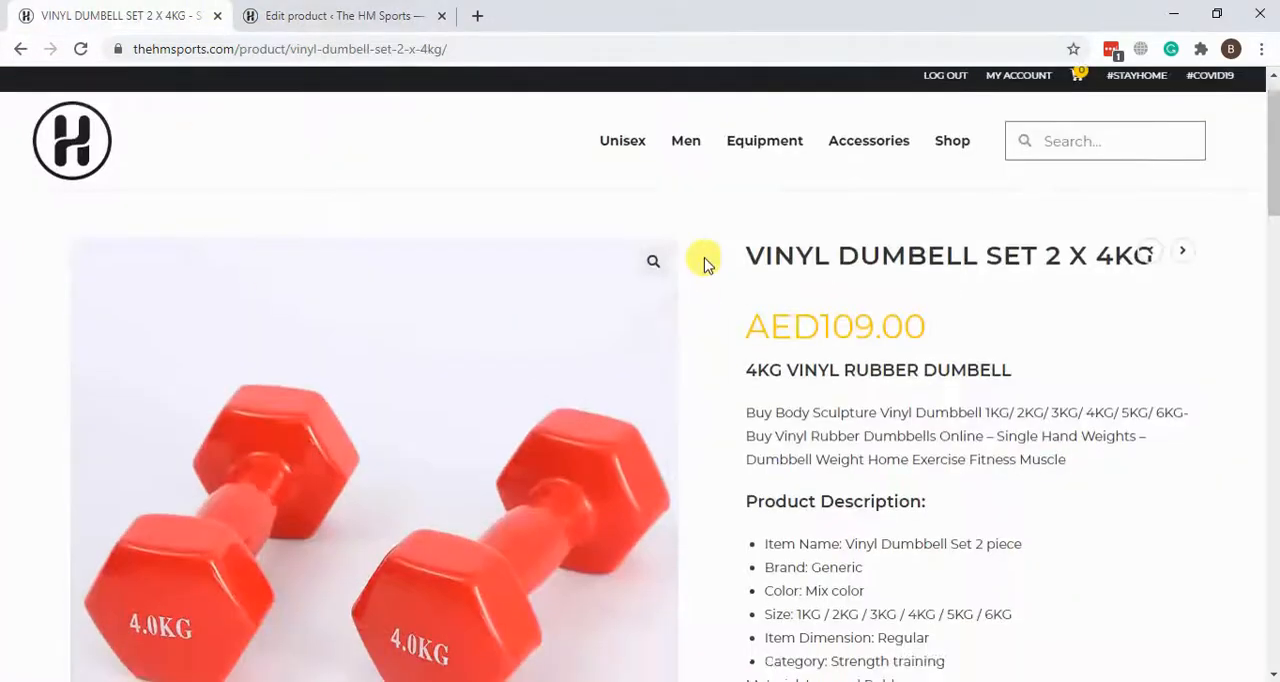
Step: Look over the dumbbell's live product page down to the Description section about why to buy a rubber dumbbell
scroll(651, 346, down, 7)
scroll(651, 346, up, 4)
scroll(651, 346, down, 4)
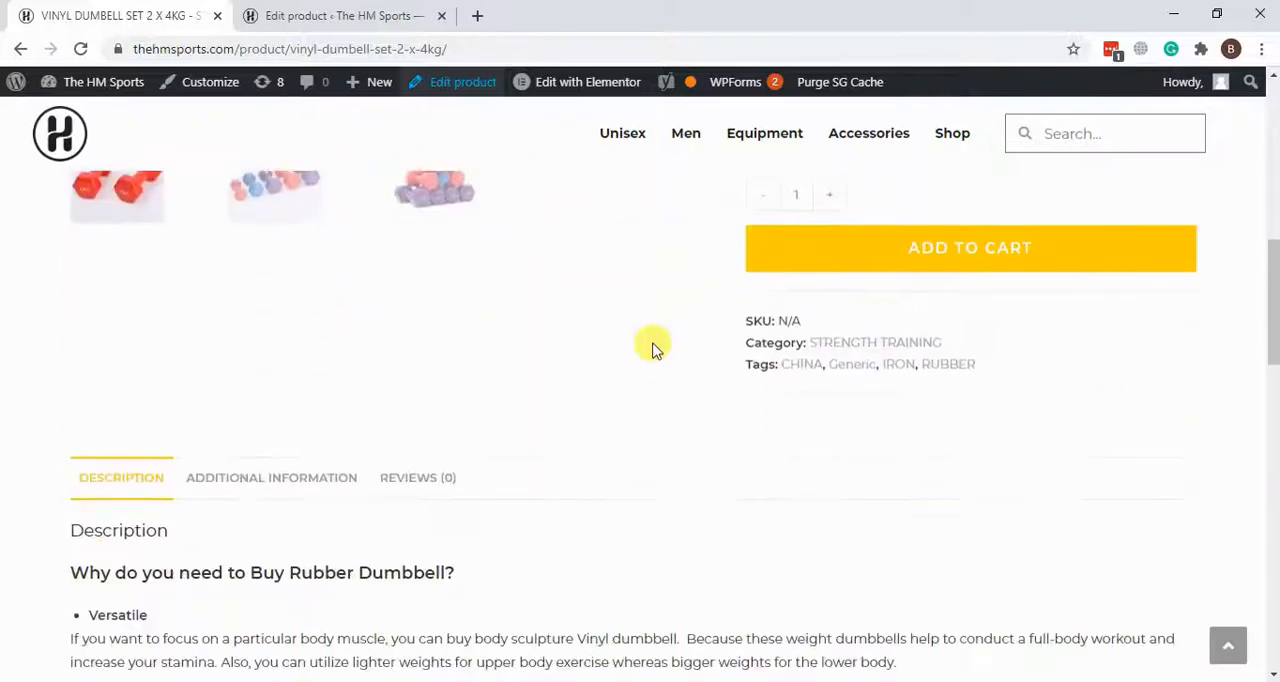
scroll(651, 346, down, 7)
scroll(651, 346, up, 5)
scroll(651, 346, down, 1)
scroll(314, 409, up, 2)
scroll(100, 312, down, 1)
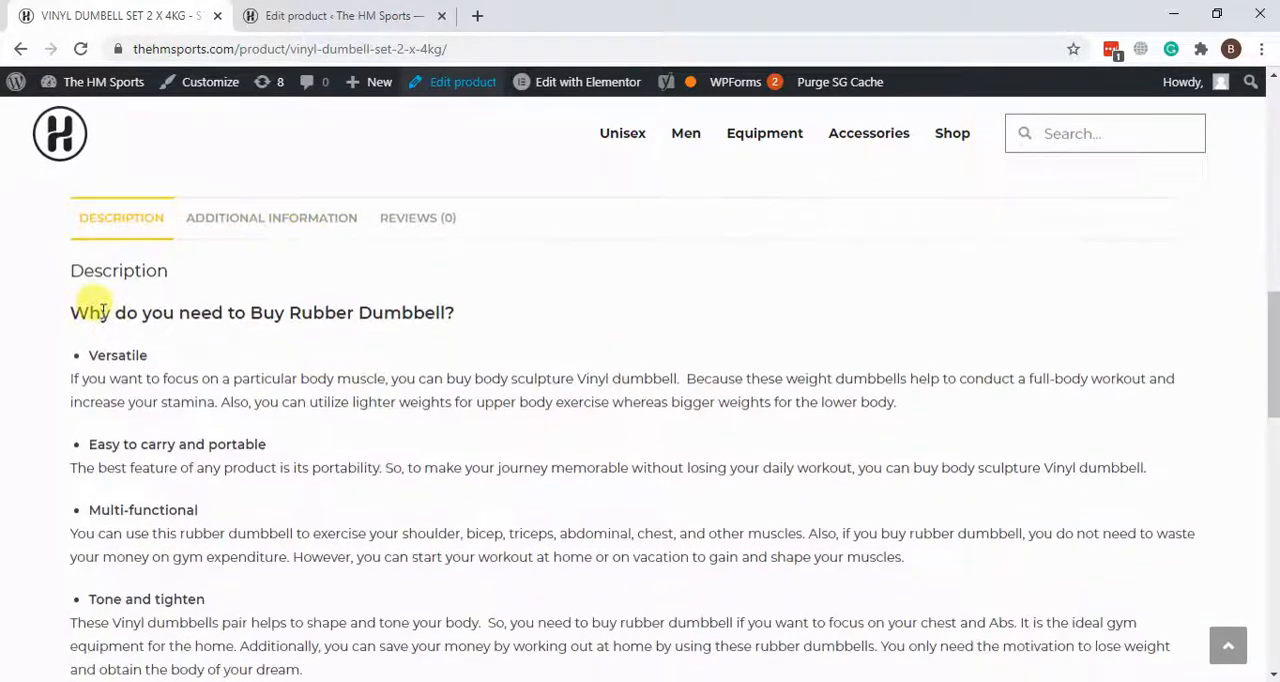
drag(69, 266, 971, 571)
click(453, 372)
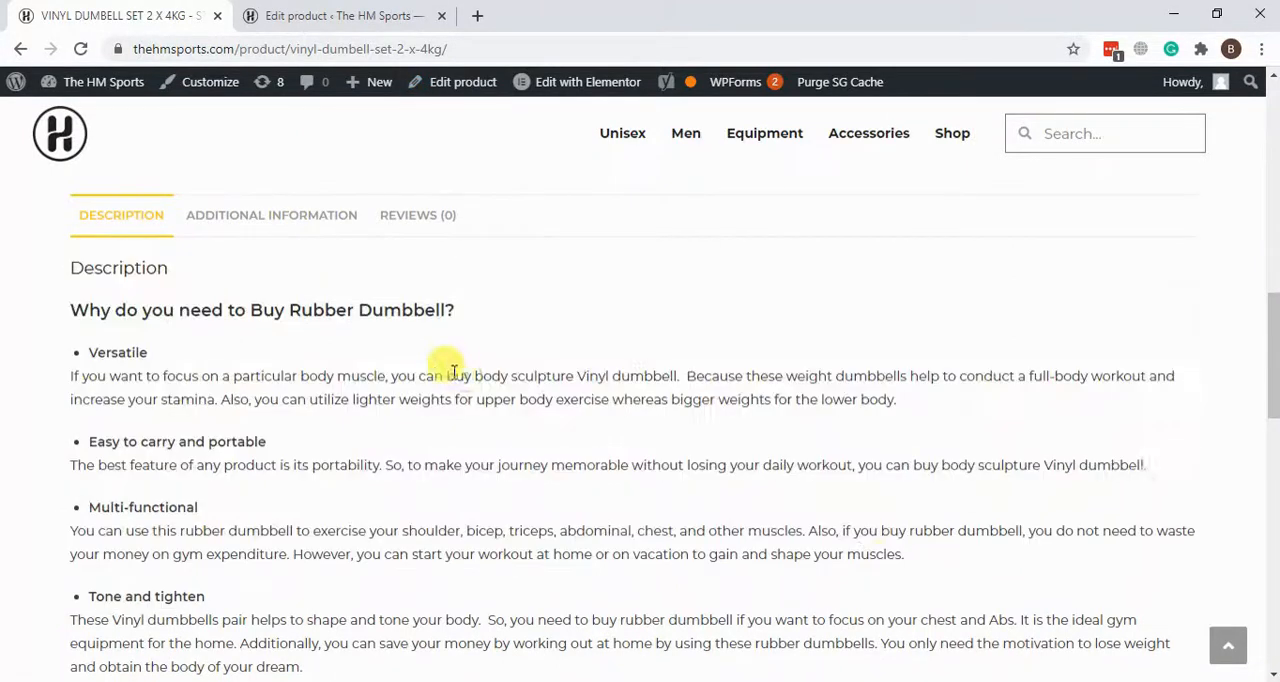
Step: Find the matching long description text in the main content editor of the product's edit page
click(251, 16)
scroll(528, 300, down, 2)
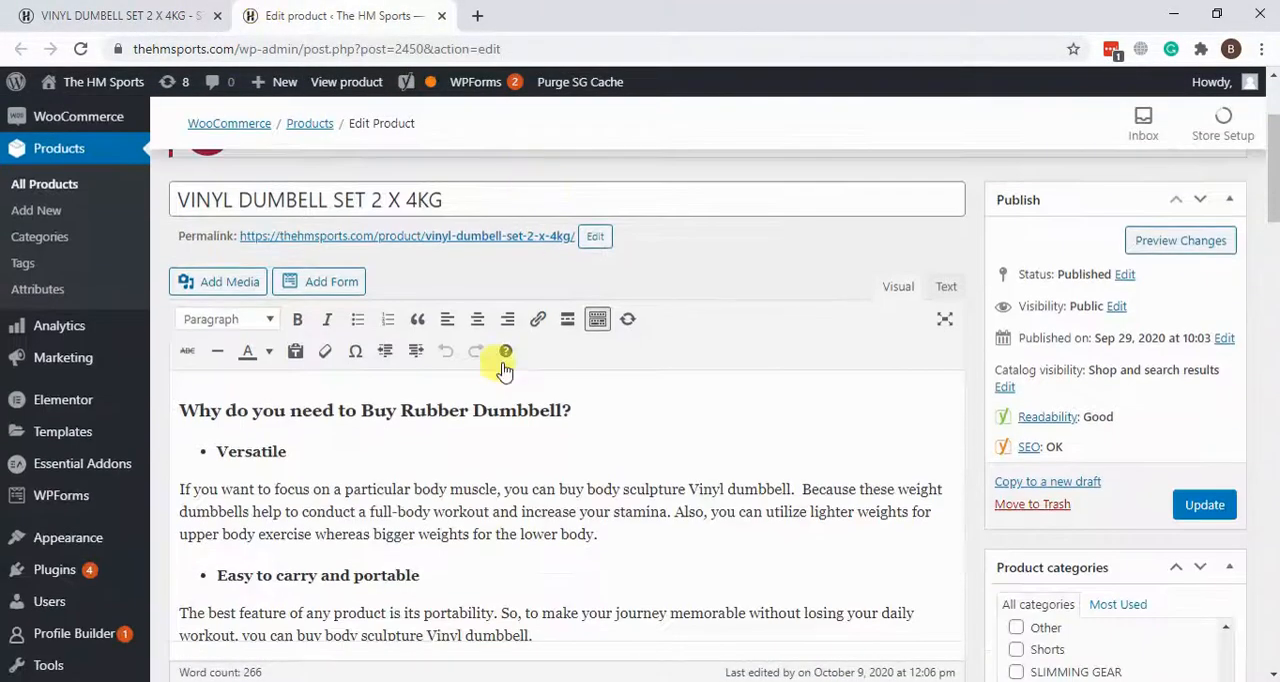
drag(177, 421, 316, 463)
drag(617, 598, 614, 612)
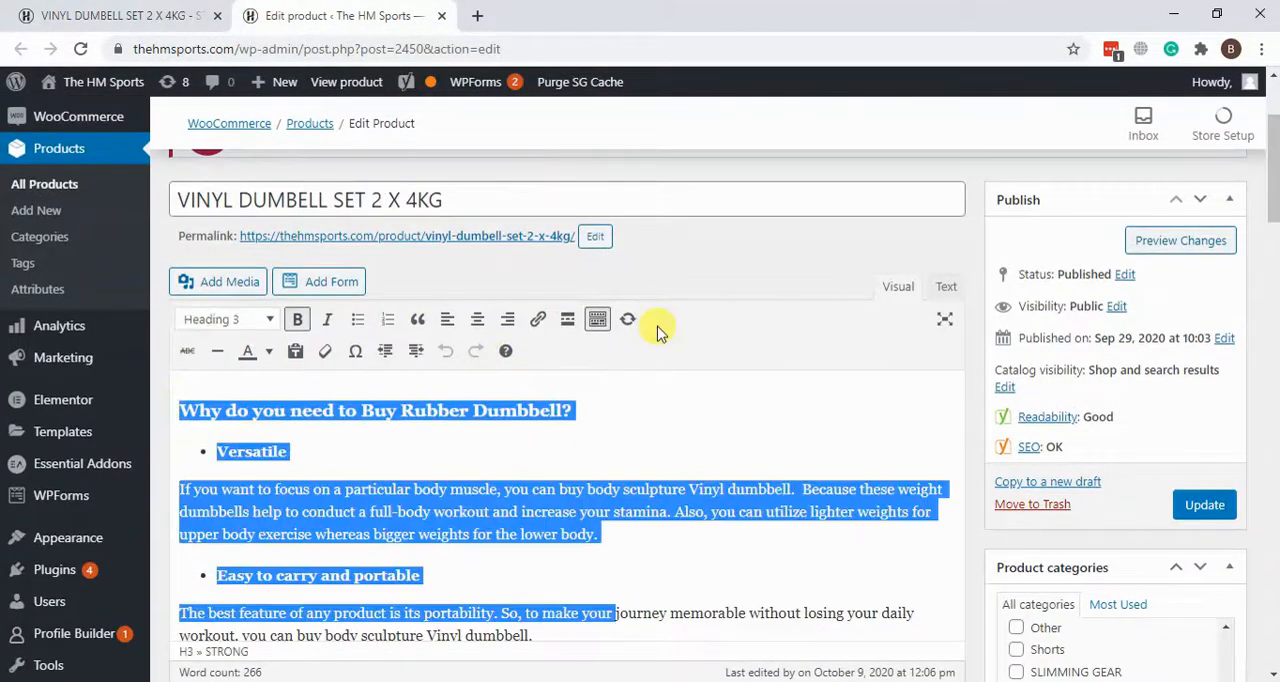
scroll(600, 470, down, 4)
scroll(622, 404, down, 2)
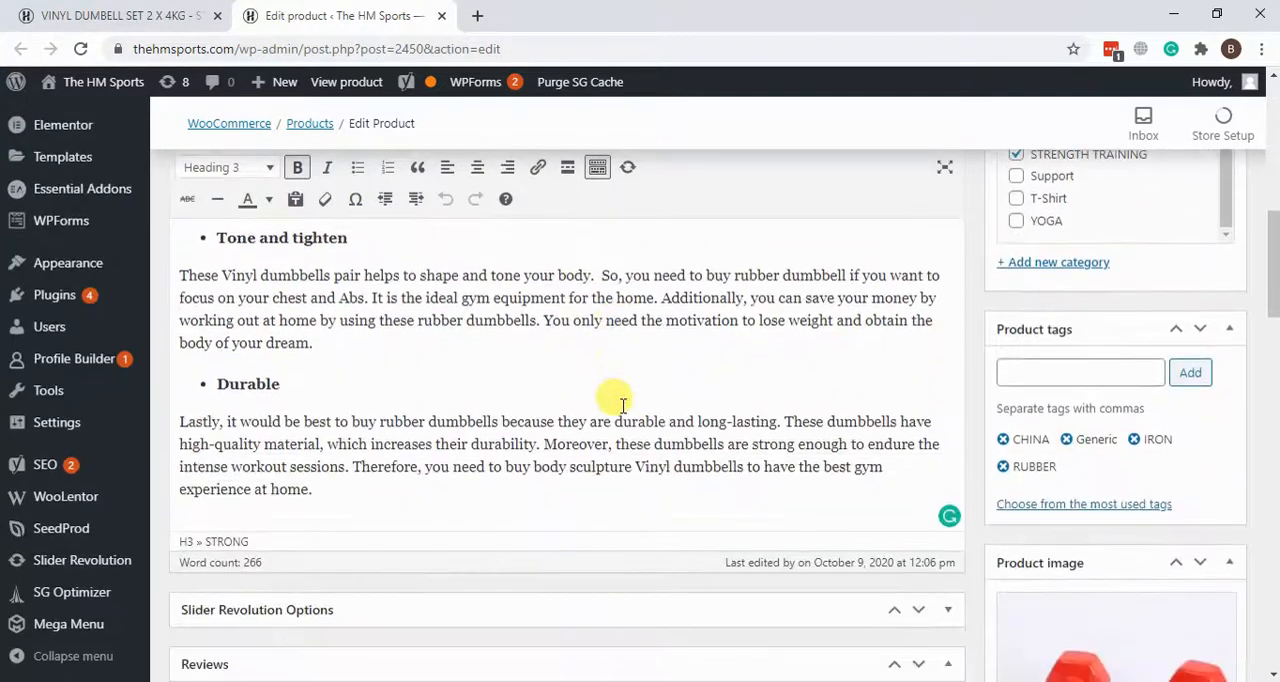
drag(363, 515, 200, 180)
click(491, 443)
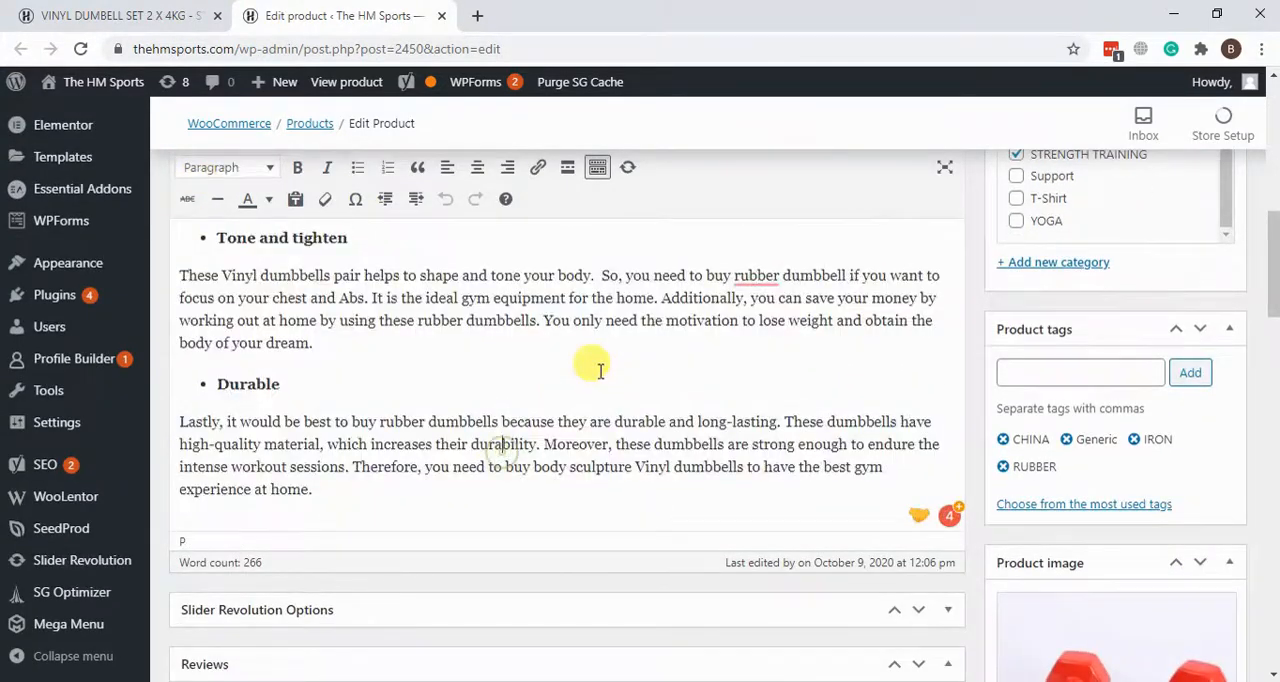
Step: Examine the short description beside the product image on the live dumbbell page
click(113, 14)
scroll(6, 380, up, 10)
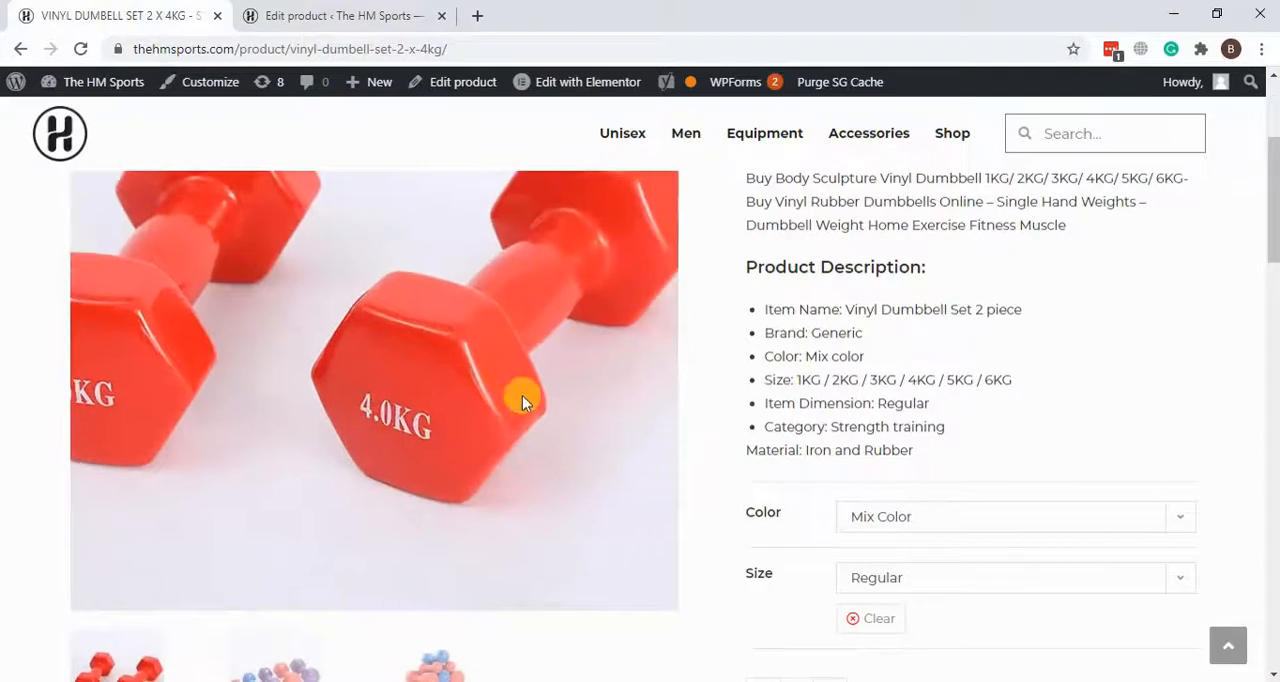
drag(736, 223, 958, 399)
click(912, 446)
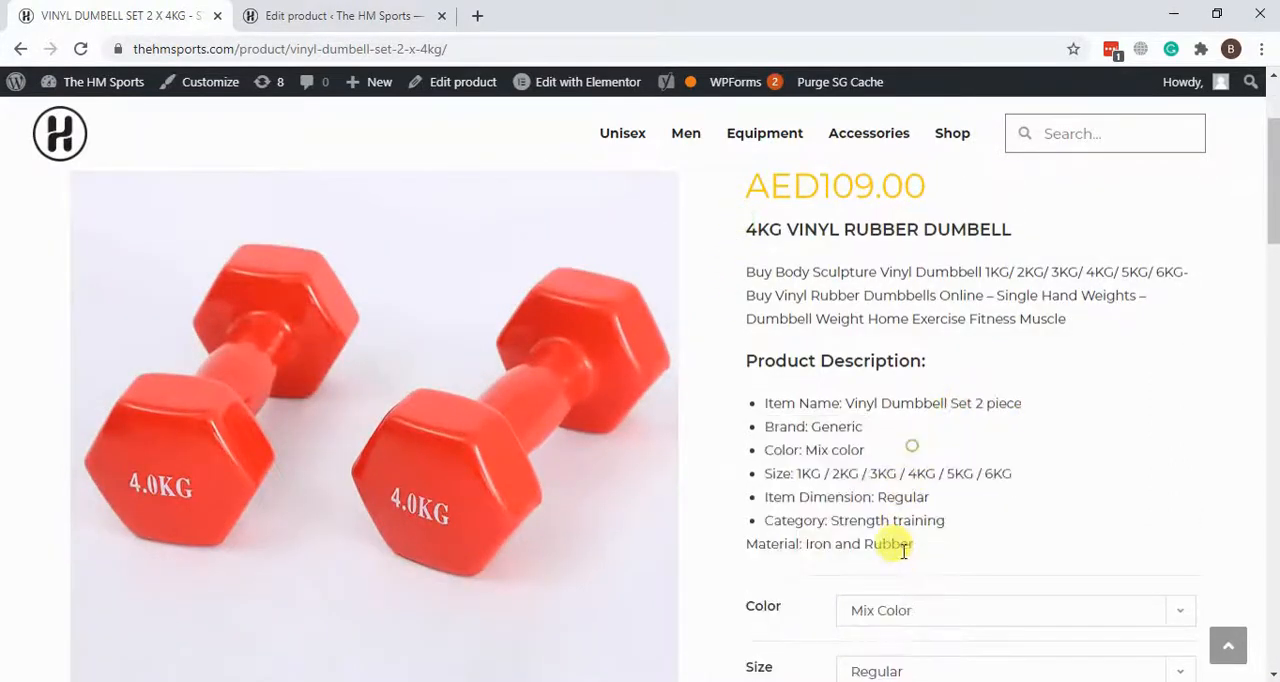
drag(958, 522, 748, 229)
Step: Collapse the Reviews and Yoast SEO sections on the product's edit page, leaving Slider Revolution Options collapsed as well
click(340, 15)
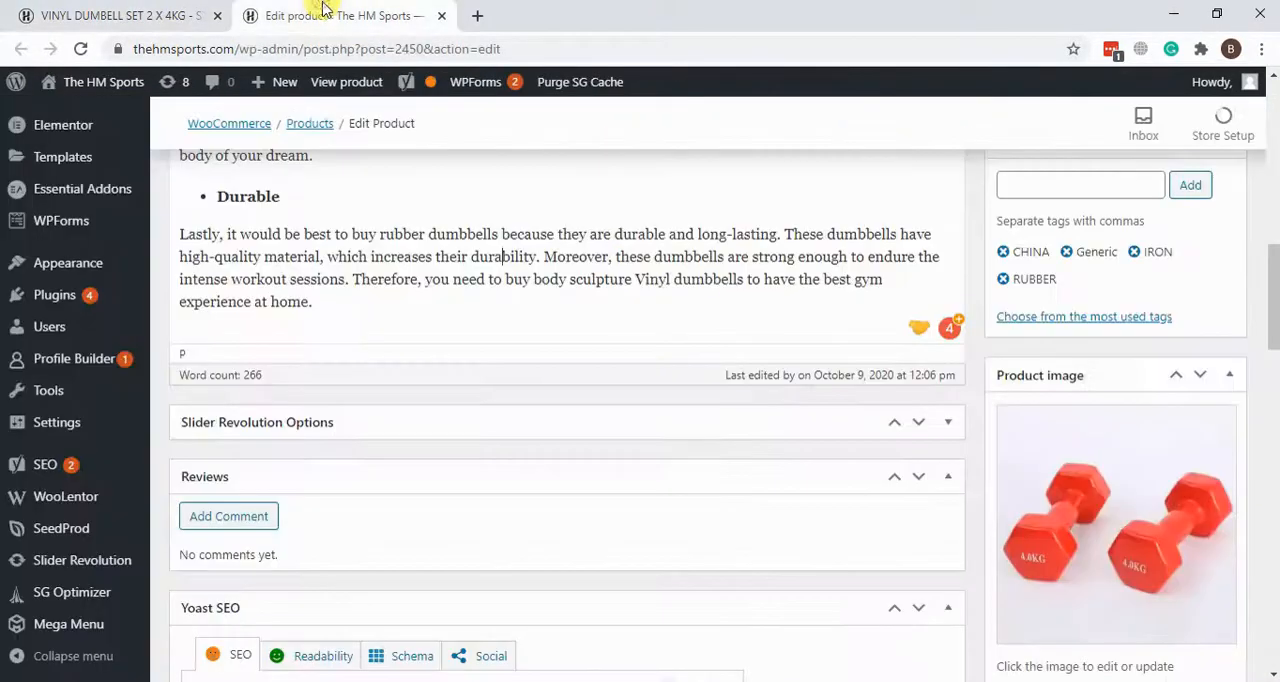
scroll(716, 355, down, 6)
scroll(716, 355, up, 6)
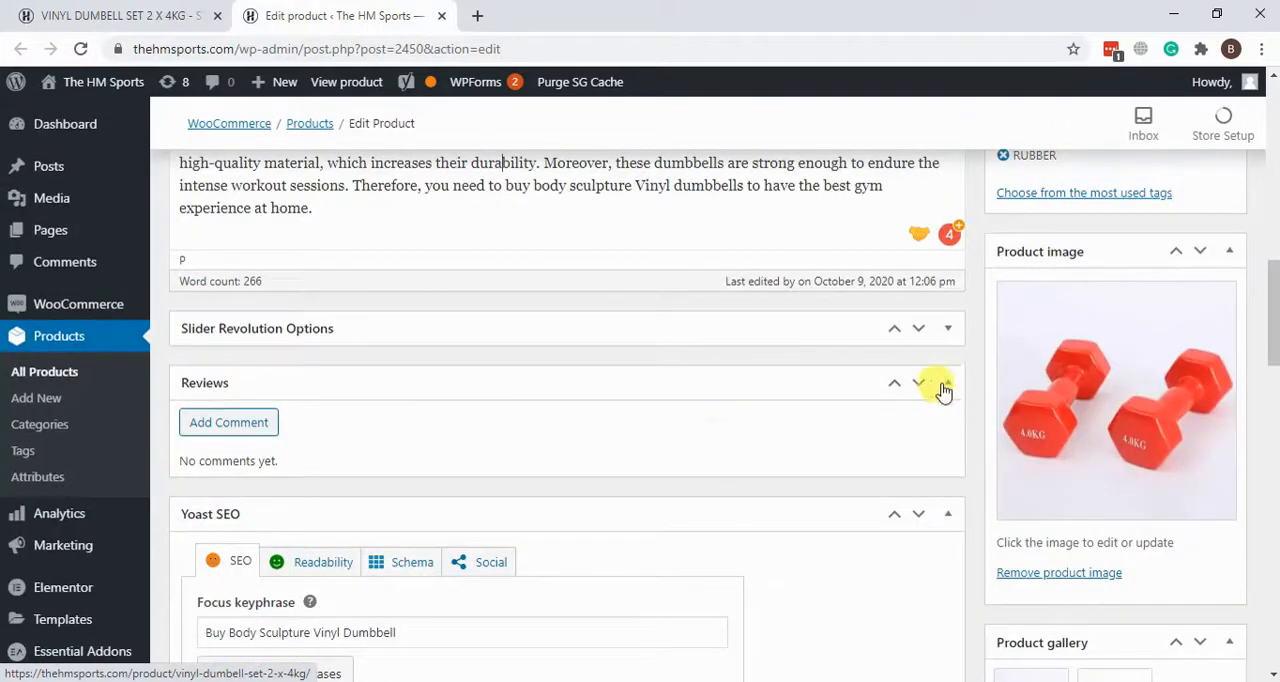
click(944, 387)
click(947, 333)
click(947, 518)
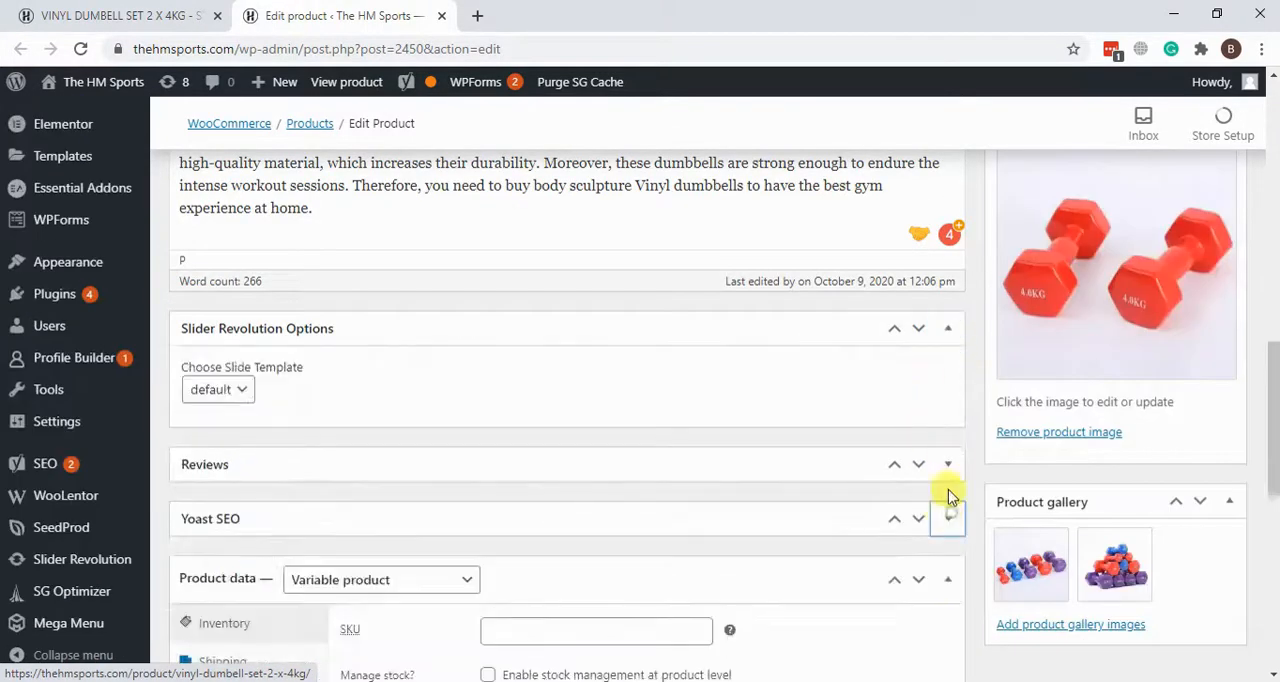
scroll(871, 420, down, 1)
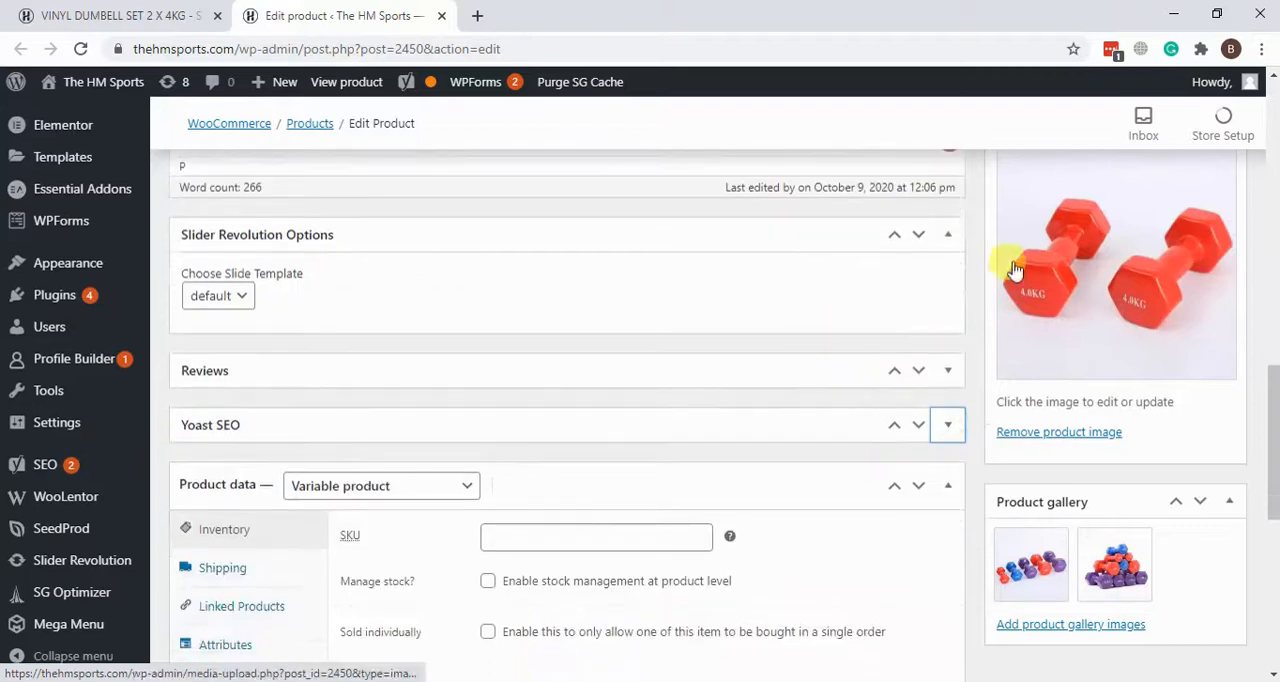
click(947, 234)
scroll(600, 205, down, 2)
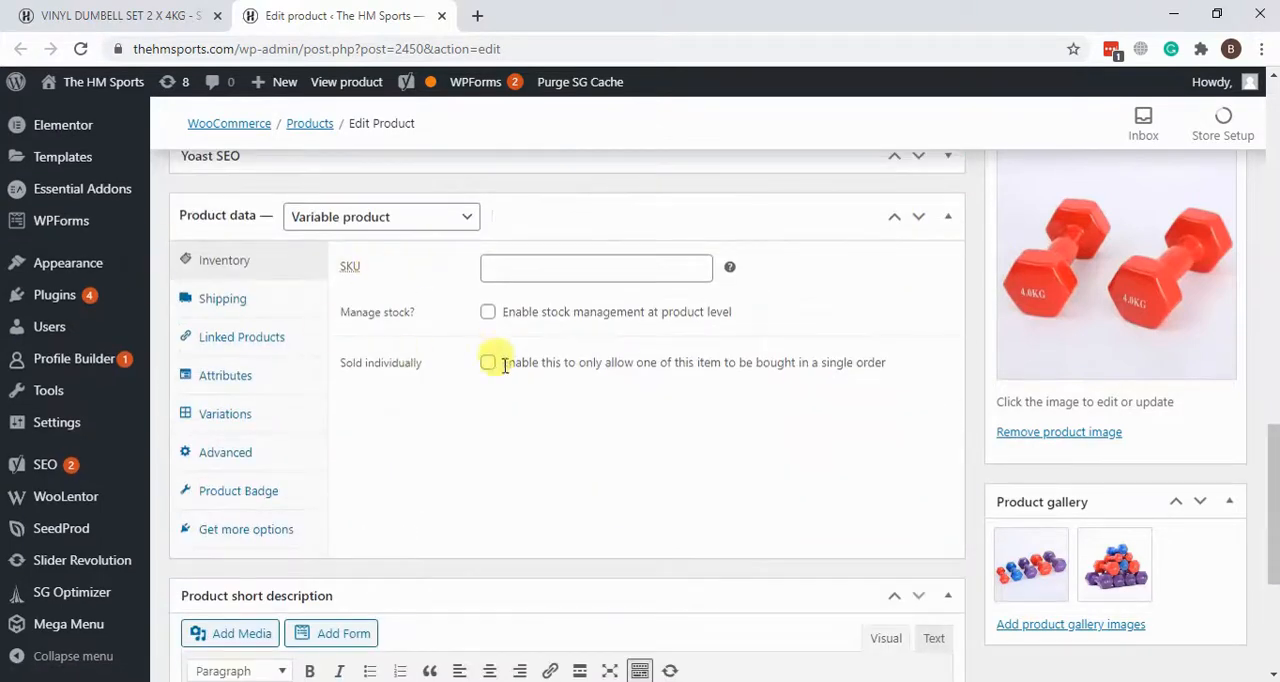
Step: Locate the Product short description on the edit page and examine its heading and text
scroll(493, 378, down, 1)
scroll(493, 378, down, 2)
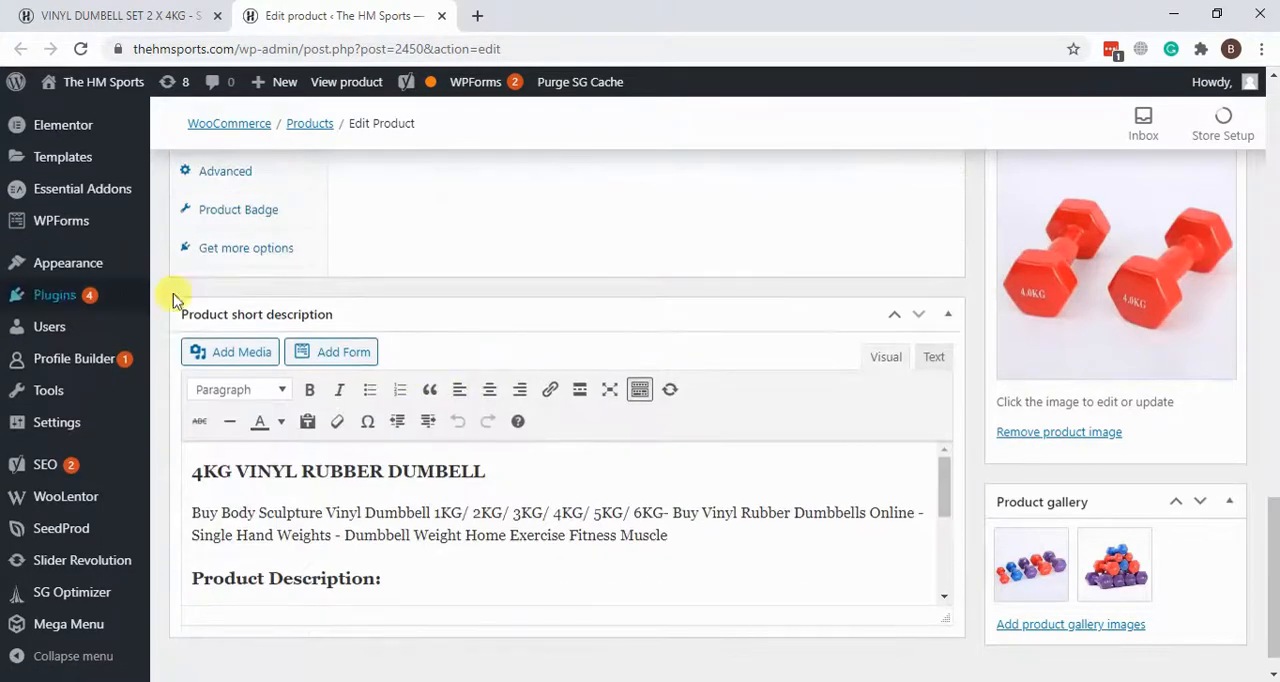
scroll(450, 400, down, 1)
click(290, 486)
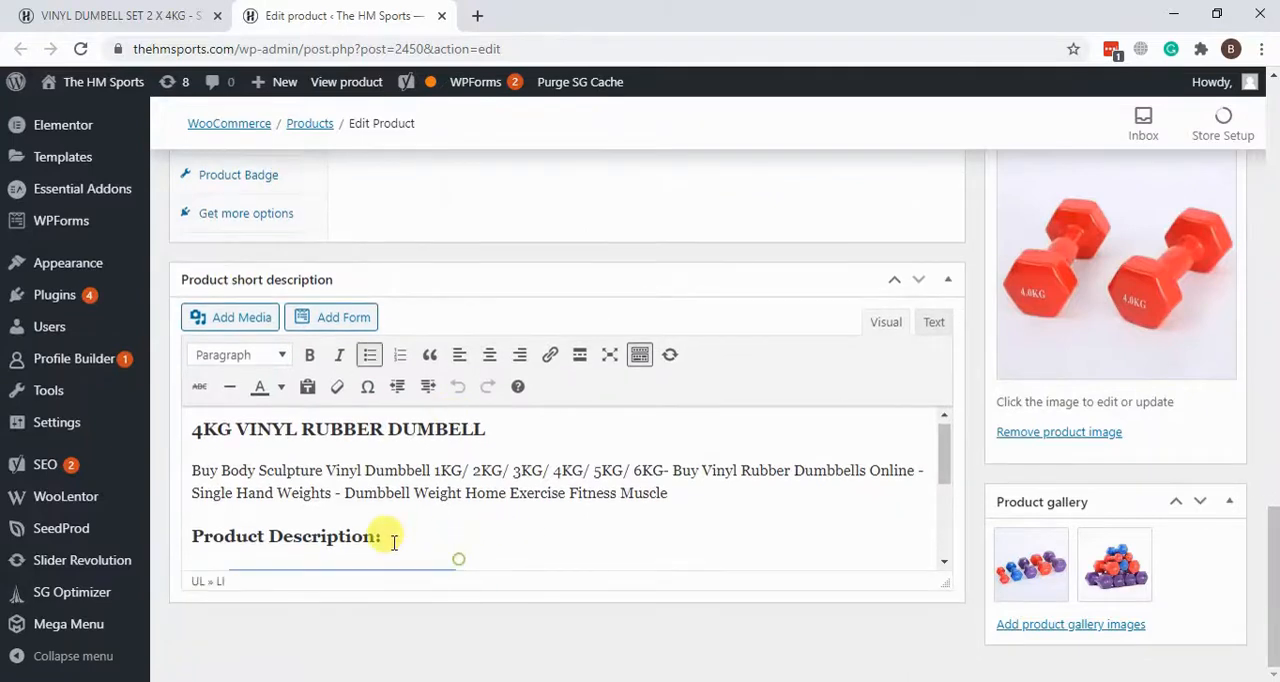
drag(195, 430, 549, 331)
Step: Compare the short description with the heading and item details on the live dumbbell page
click(183, 14)
scroll(337, 302, up, 3)
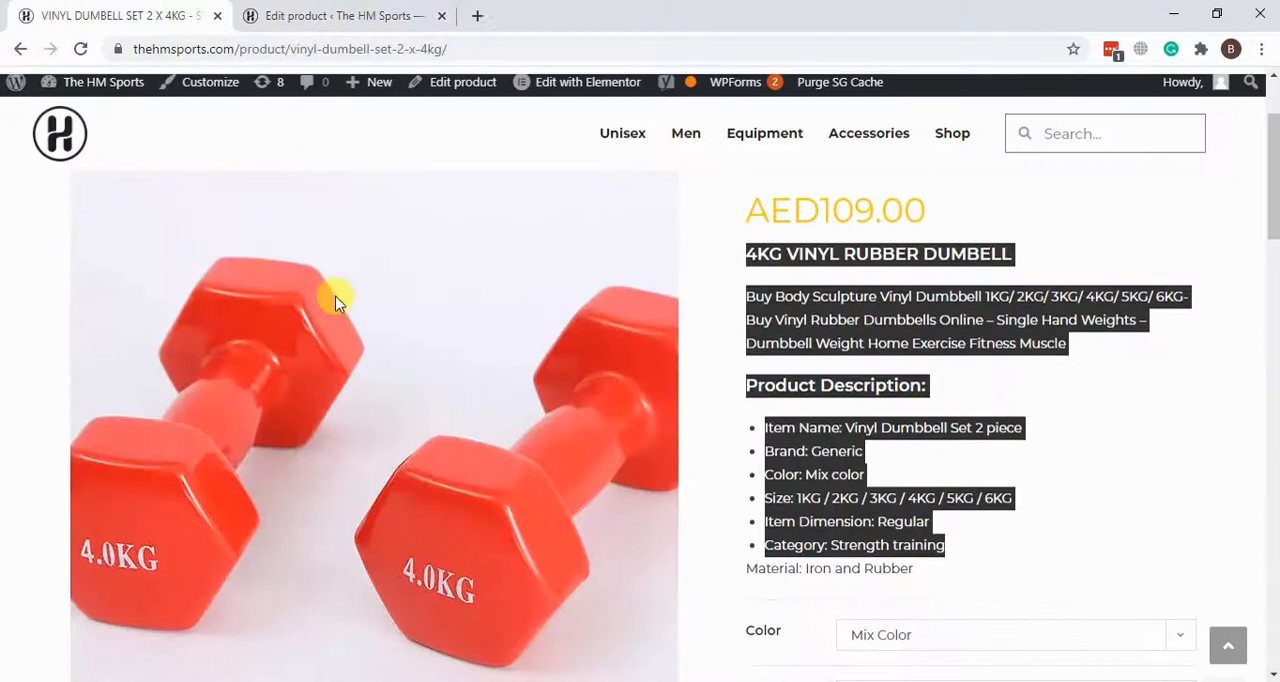
click(1180, 384)
scroll(1085, 384, down, 1)
scroll(1085, 380, down, 1)
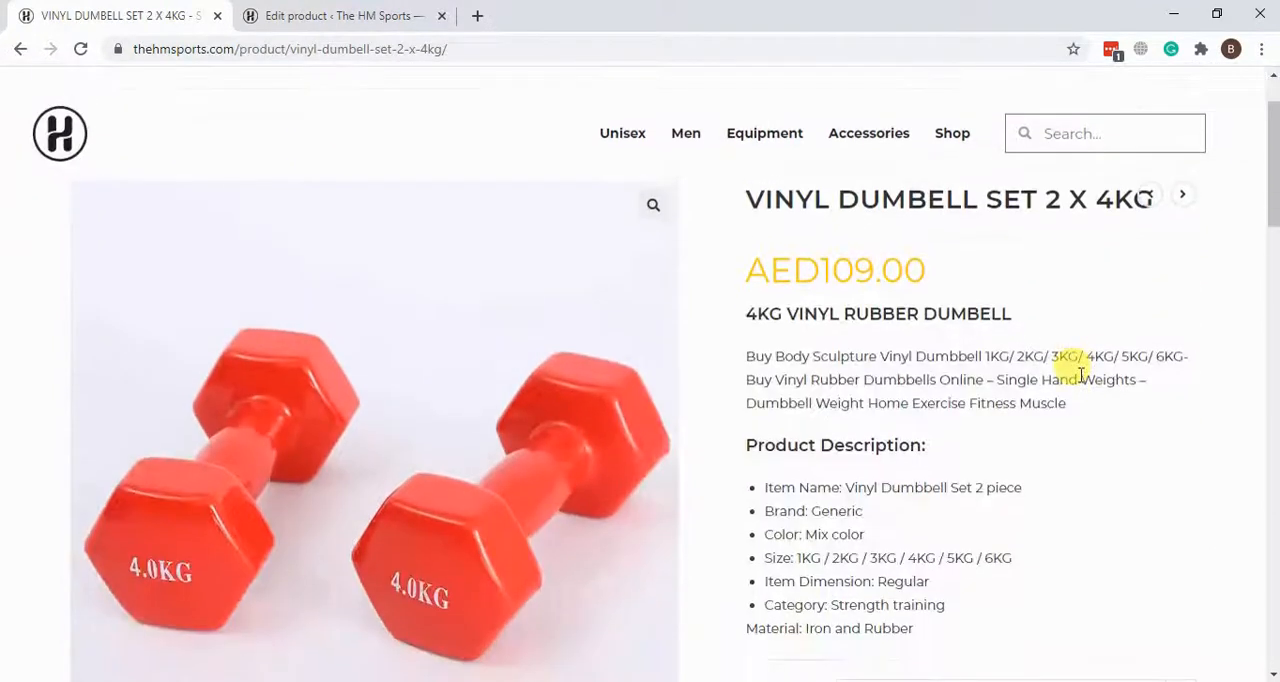
drag(757, 313, 1060, 517)
click(1060, 517)
Step: Append "Test" to the "4KG VINYL RUBBER DUMBELL" heading in the product's short description
click(390, 12)
click(296, 460)
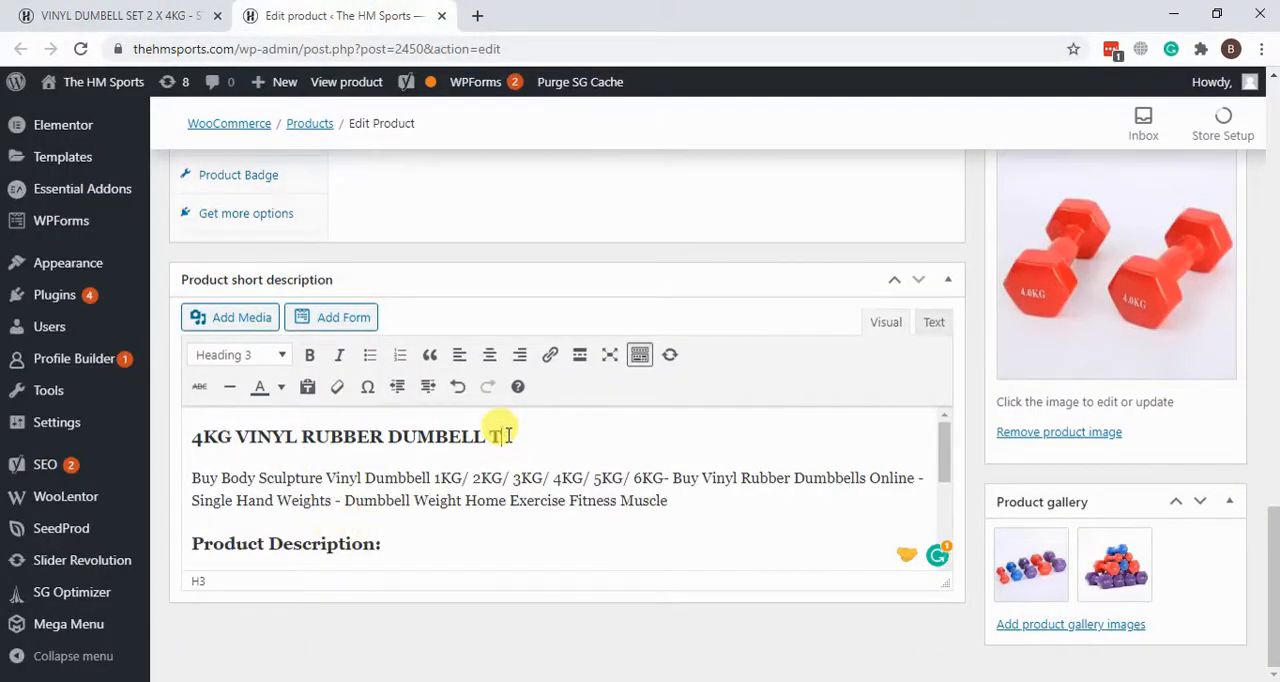
text(t)
drag(560, 436, 491, 436)
click(586, 467)
Step: Update the product and reload its live page to check the edited short description heading
scroll(588, 468, up, 3)
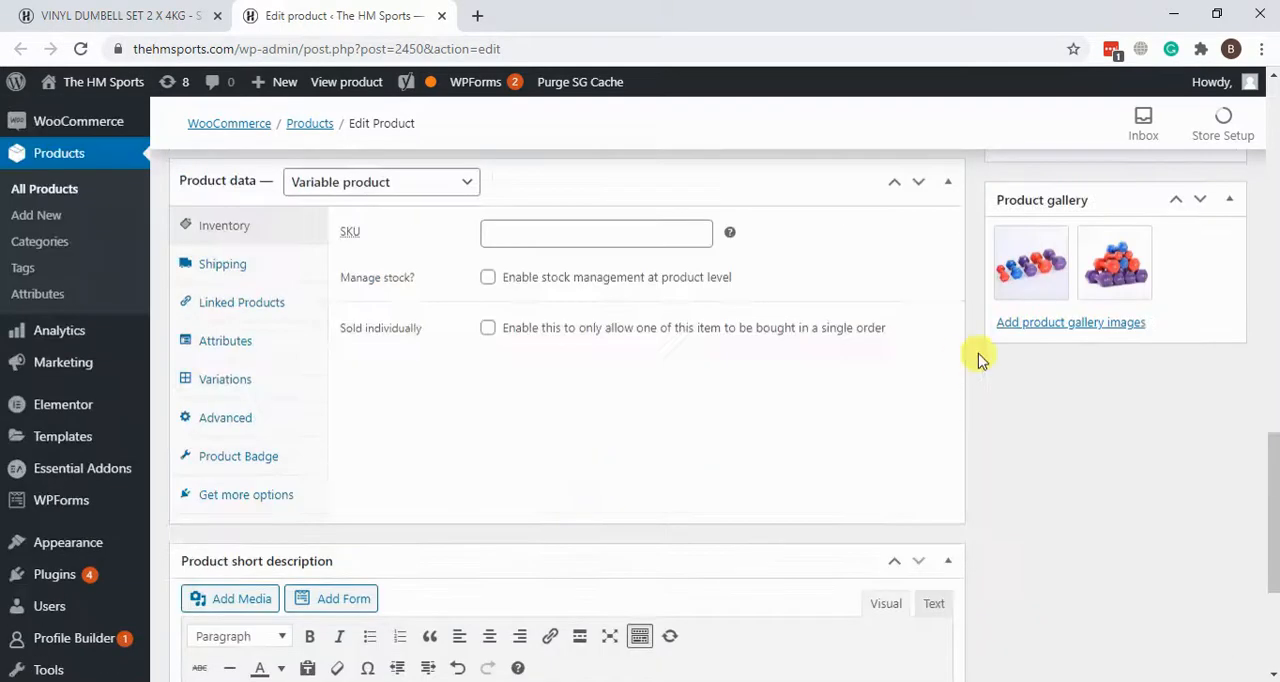
scroll(981, 361, up, 4)
scroll(981, 361, up, 10)
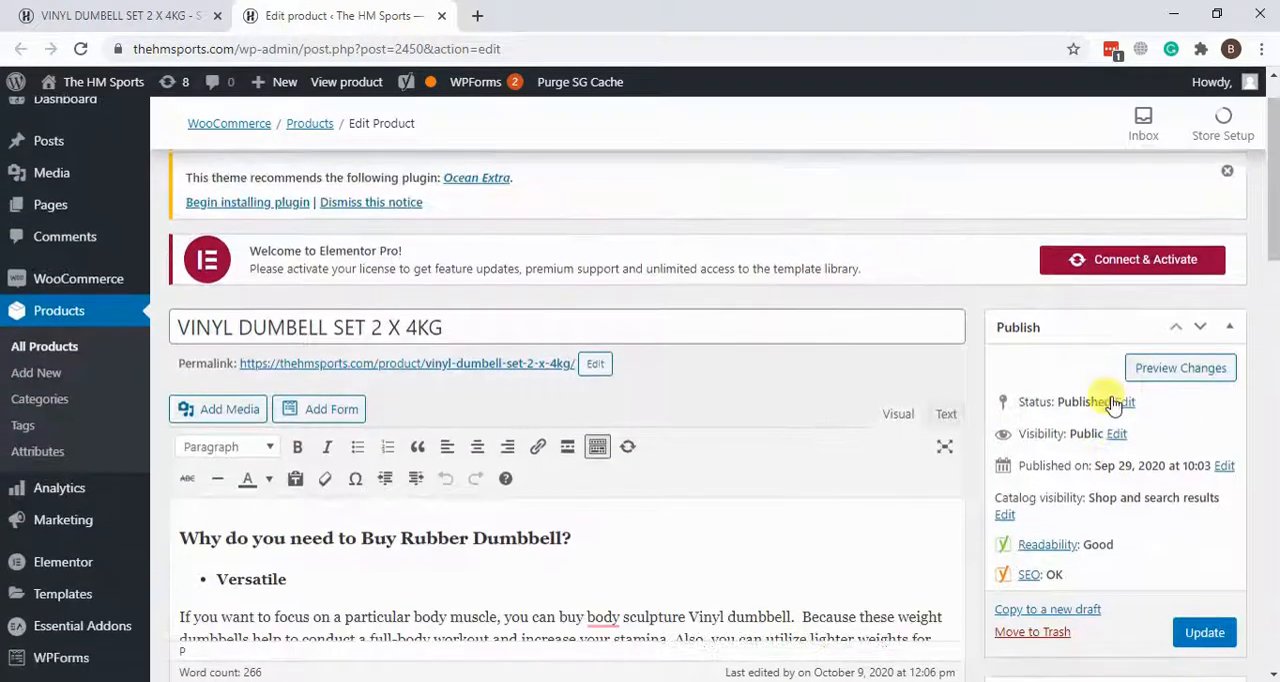
scroll(1113, 403, down, 2)
click(1205, 470)
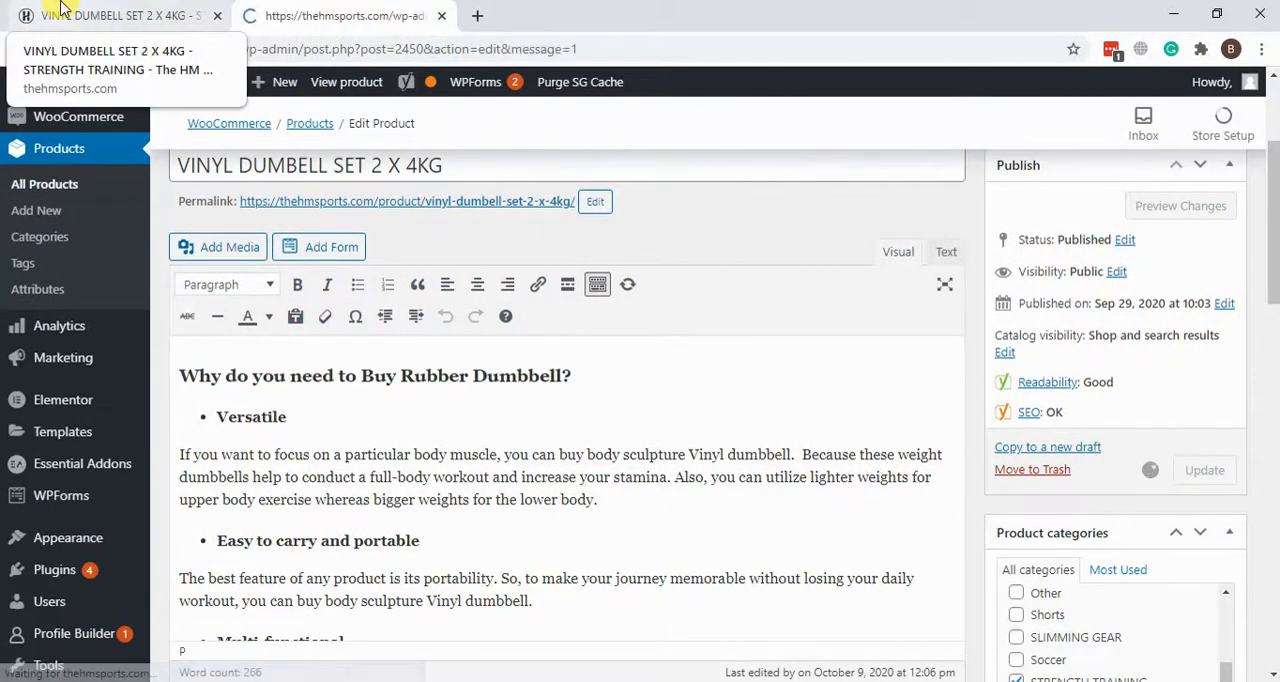
click(62, 12)
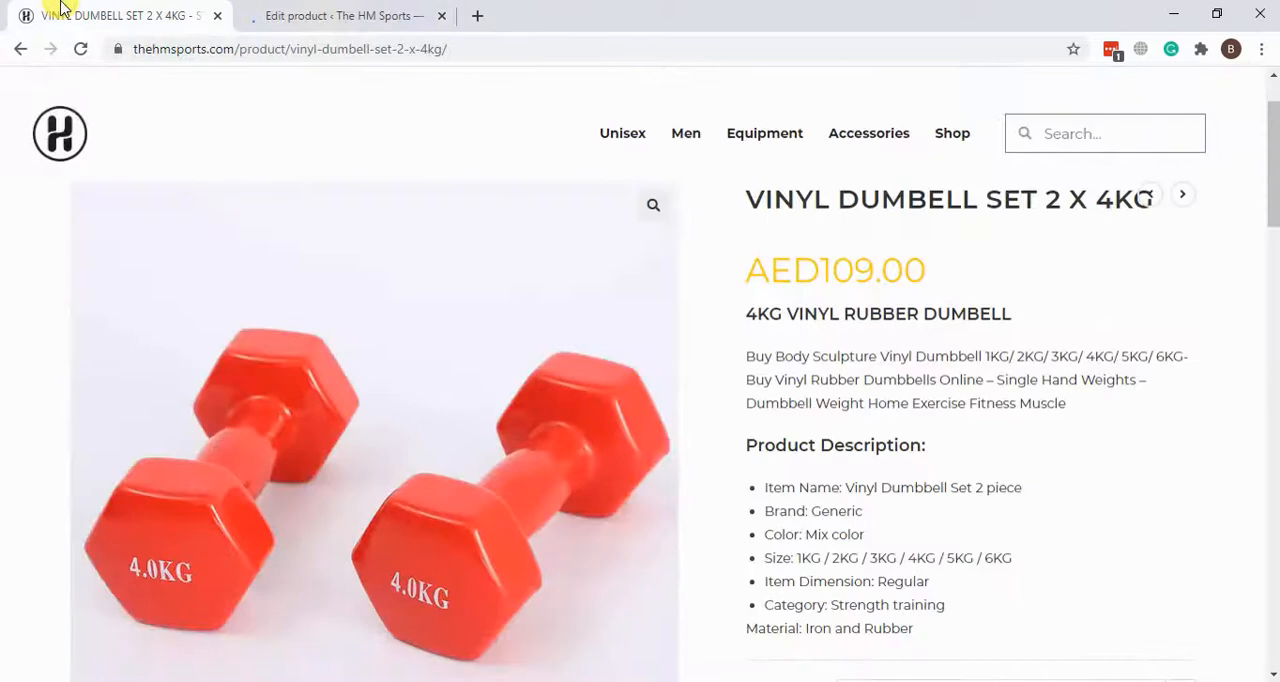
click(79, 52)
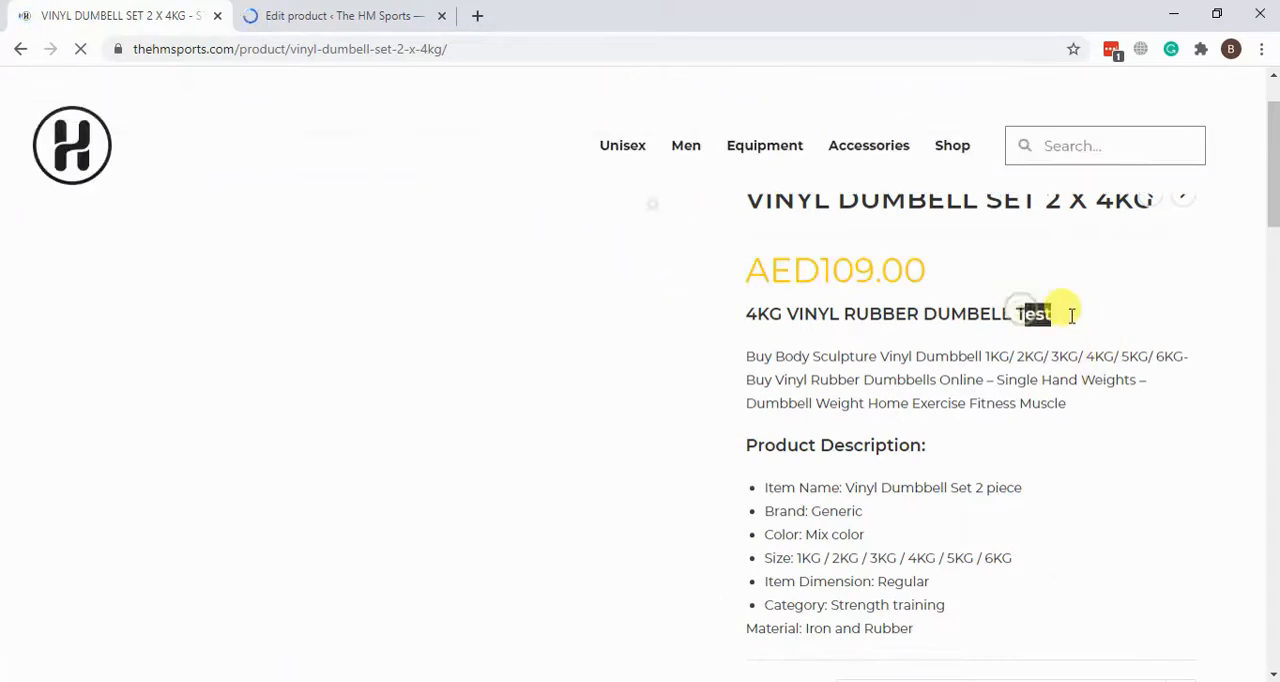
Step: Remove the word "Test" from the short description heading and update the product again
click(363, 22)
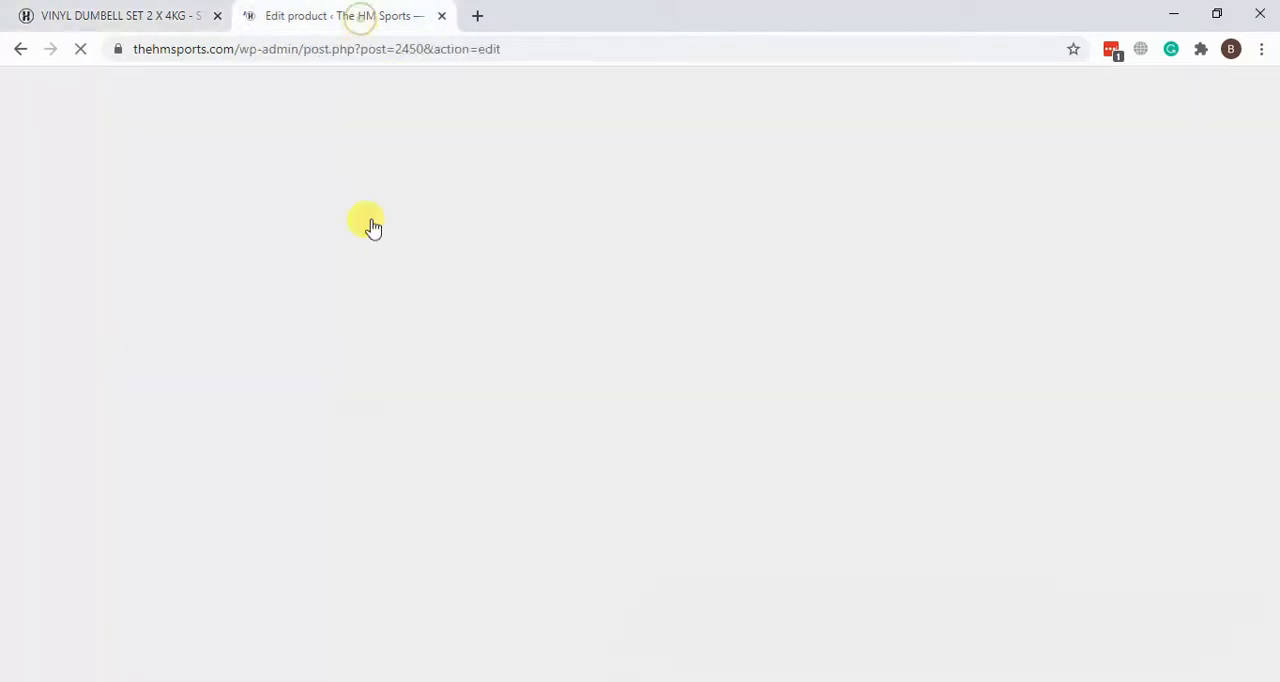
scroll(1000, 314, down, 10)
scroll(1000, 314, down, 4)
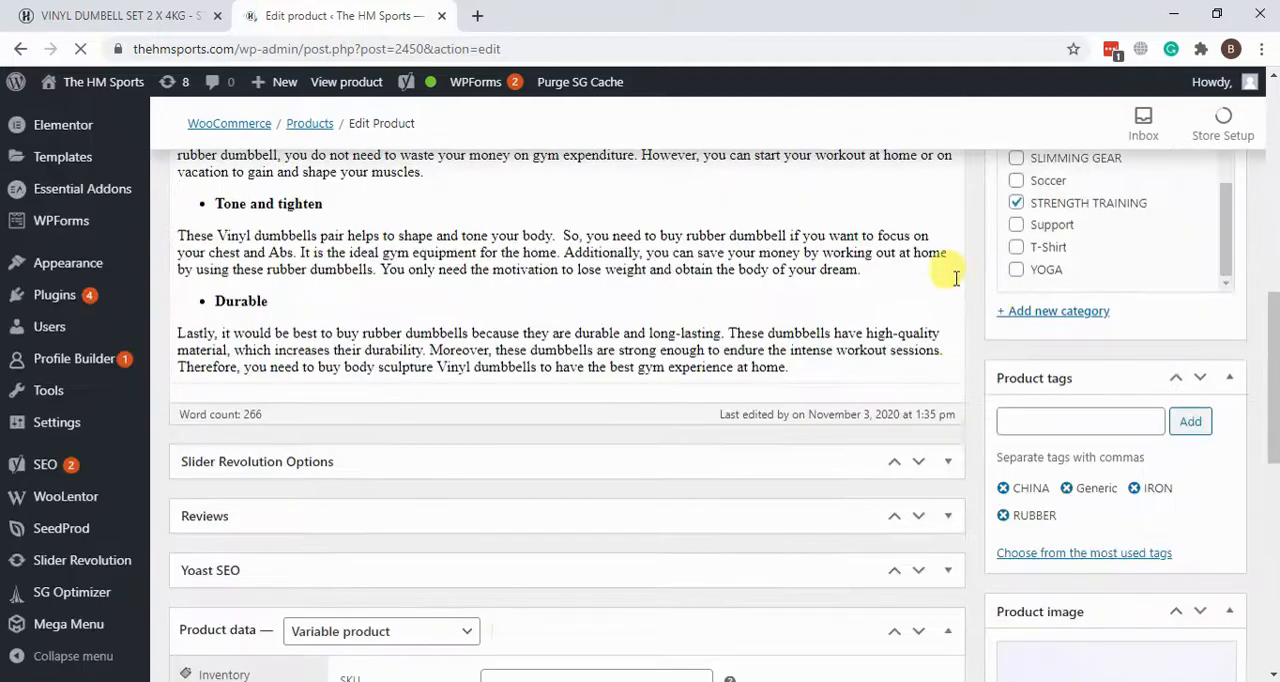
scroll(986, 300, down, 4)
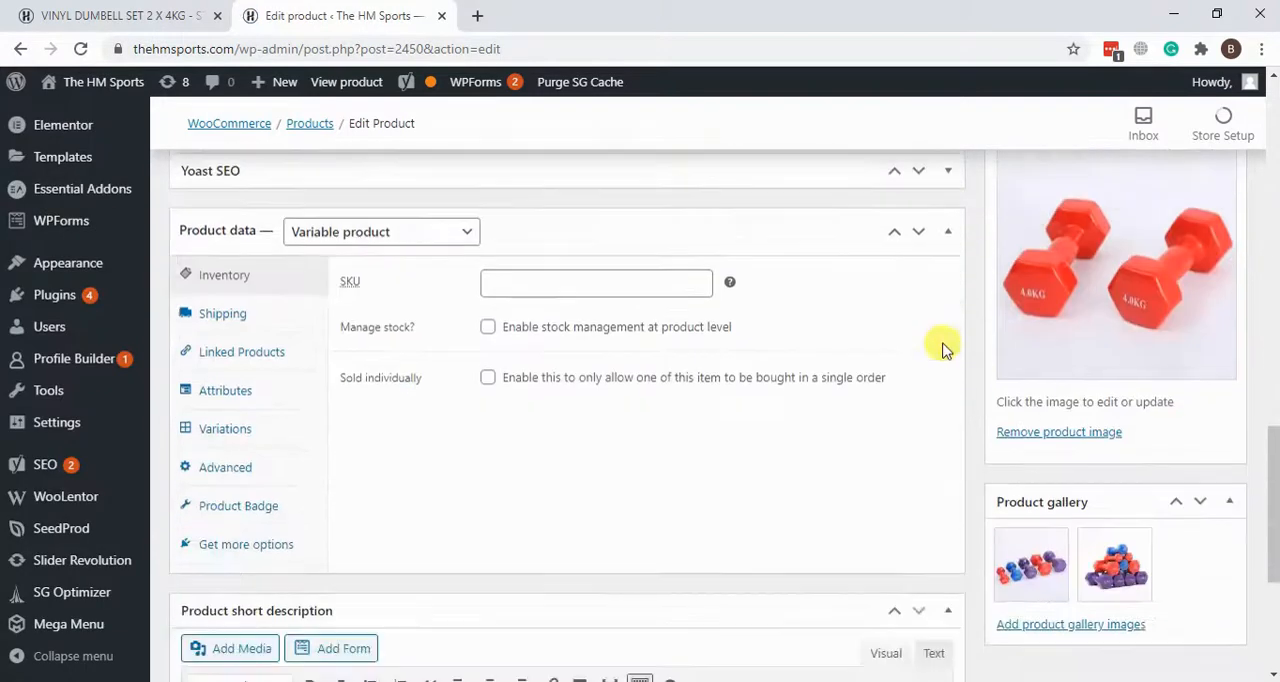
scroll(551, 383, down, 4)
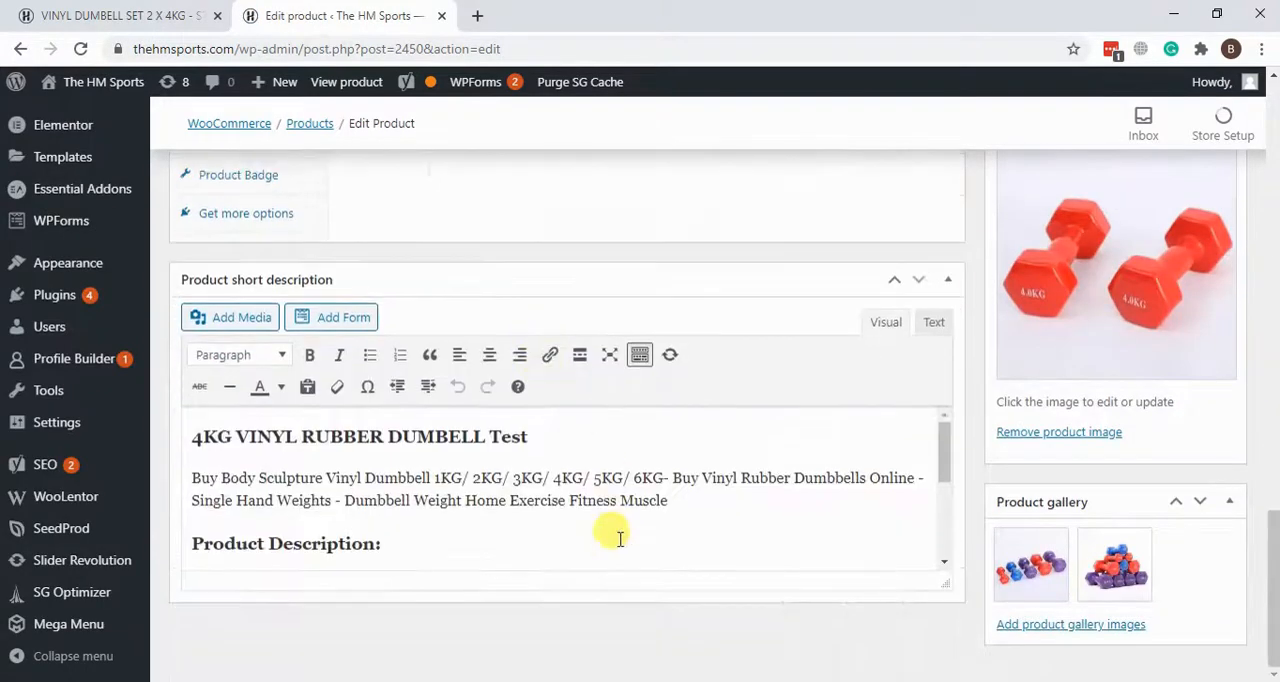
click(491, 436)
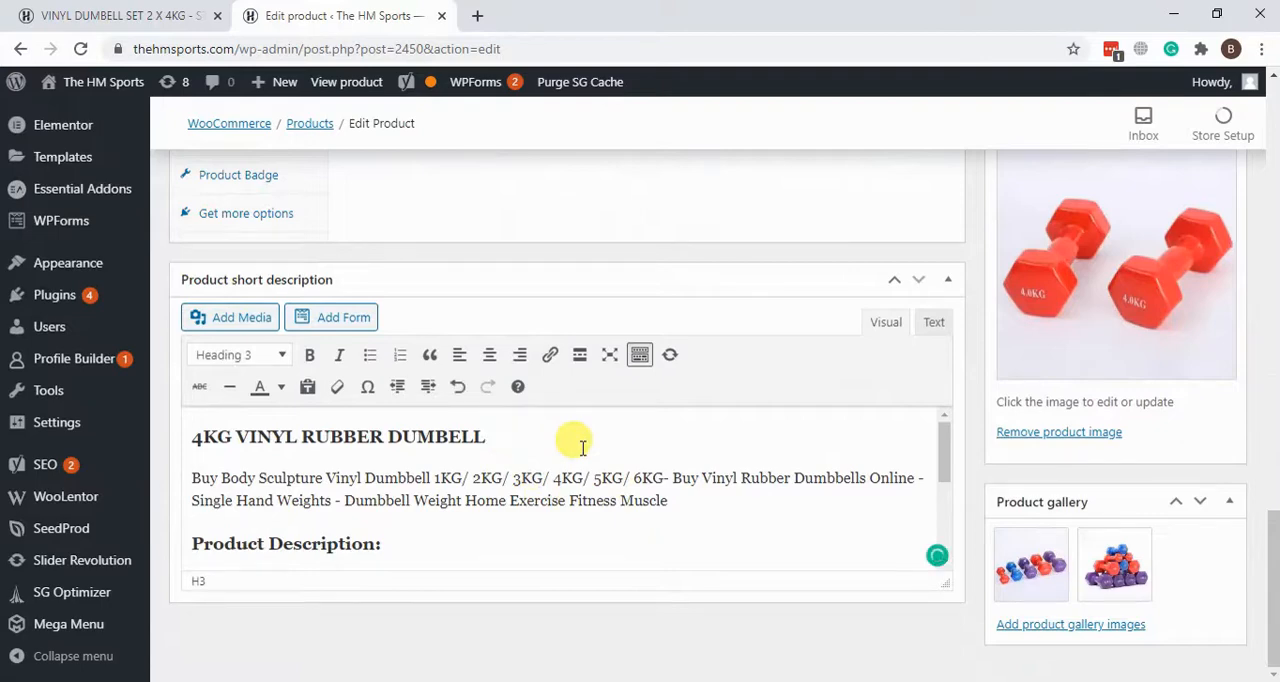
scroll(582, 447, up, 10)
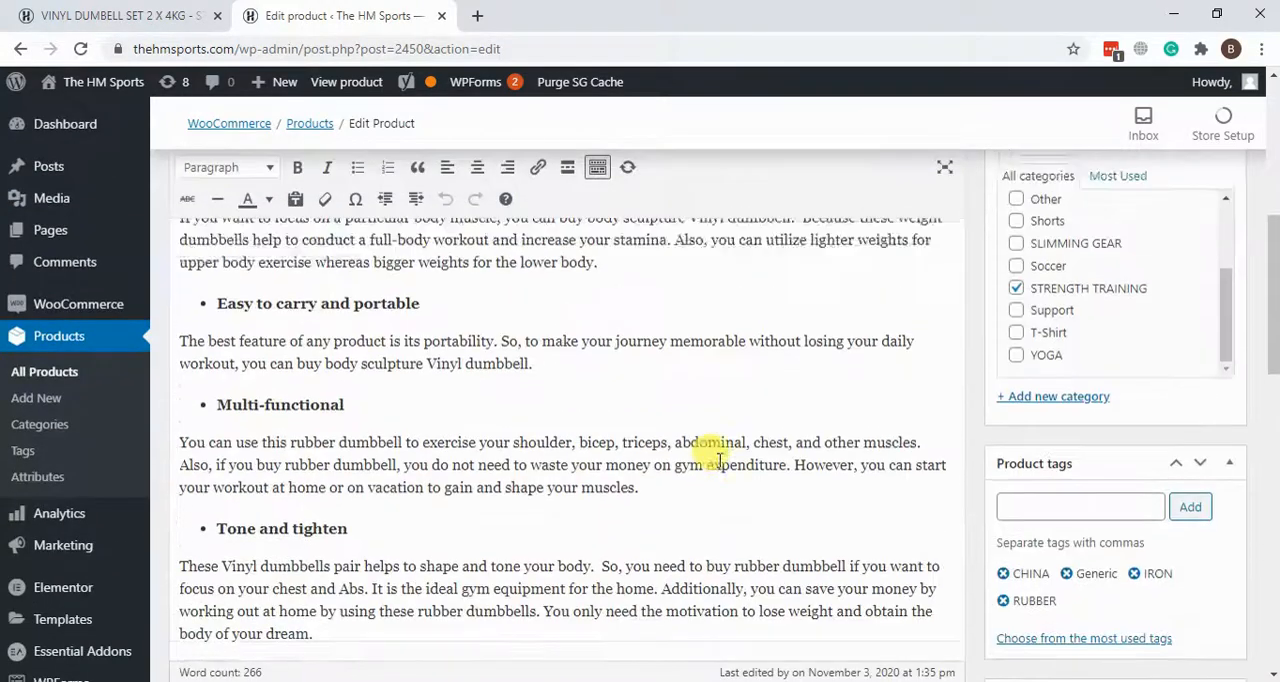
scroll(718, 460, up, 4)
click(1215, 564)
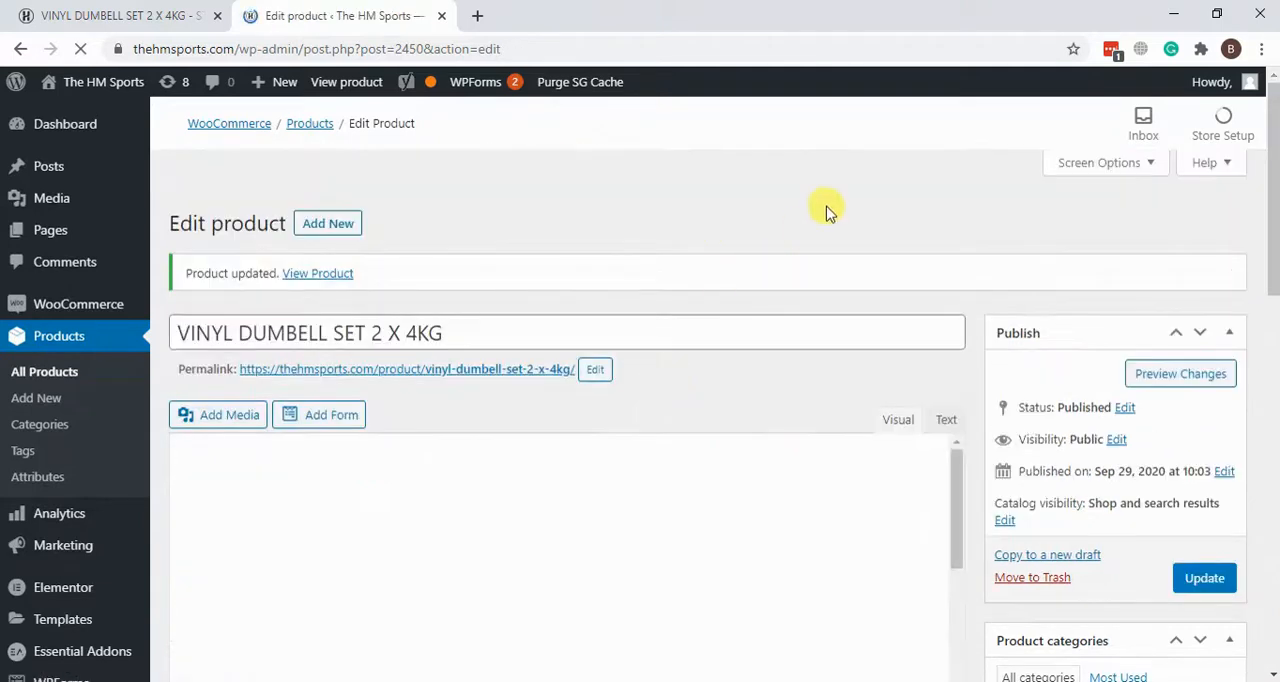
Step: Look over the price, short description, and color and size options on the live dumbbell page
click(150, 15)
scroll(1120, 350, down, 2)
scroll(1122, 348, up, 2)
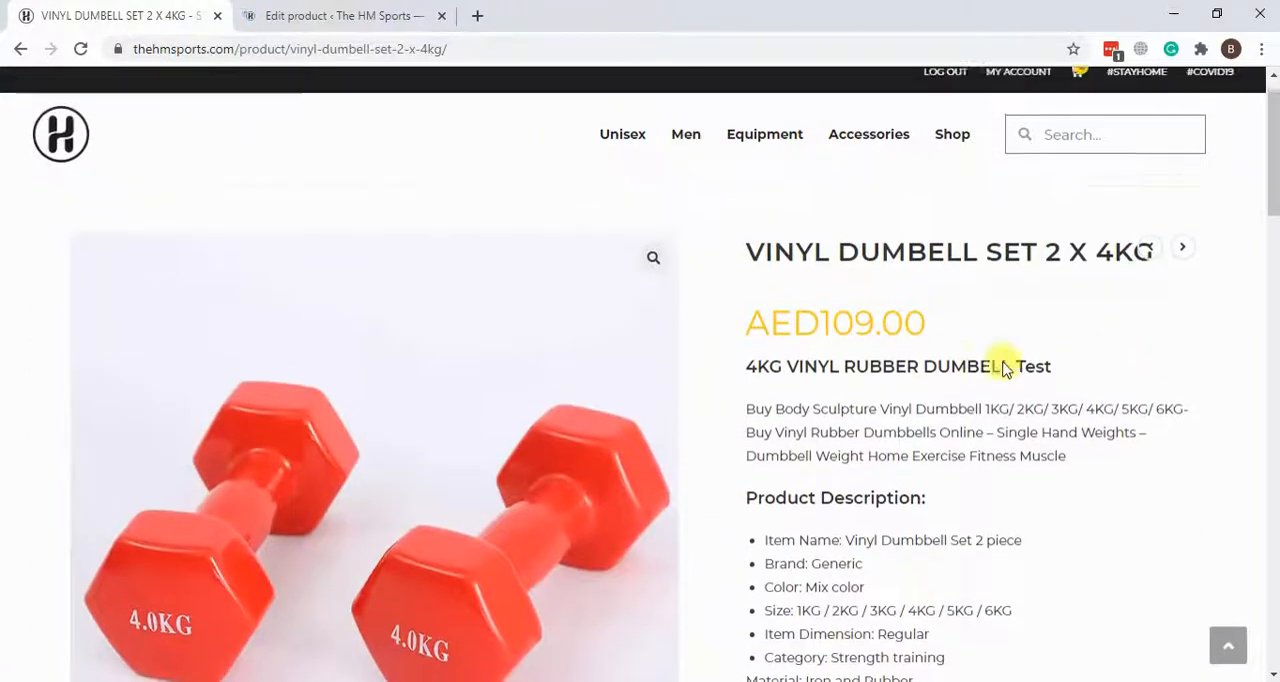
drag(747, 330, 956, 354)
click(1010, 378)
scroll(1031, 336, down, 2)
scroll(1033, 333, down, 1)
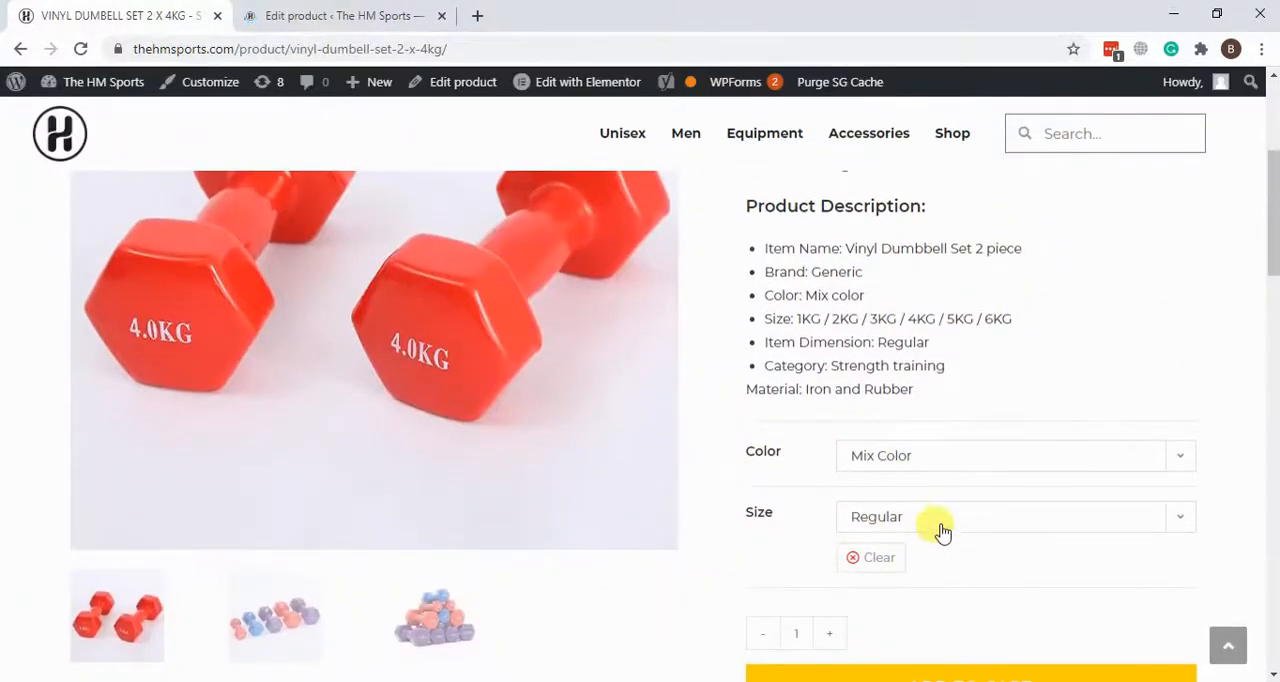
Step: Open the variations in the dumbbell's product data and check the existing variation's color and size choices
click(313, 12)
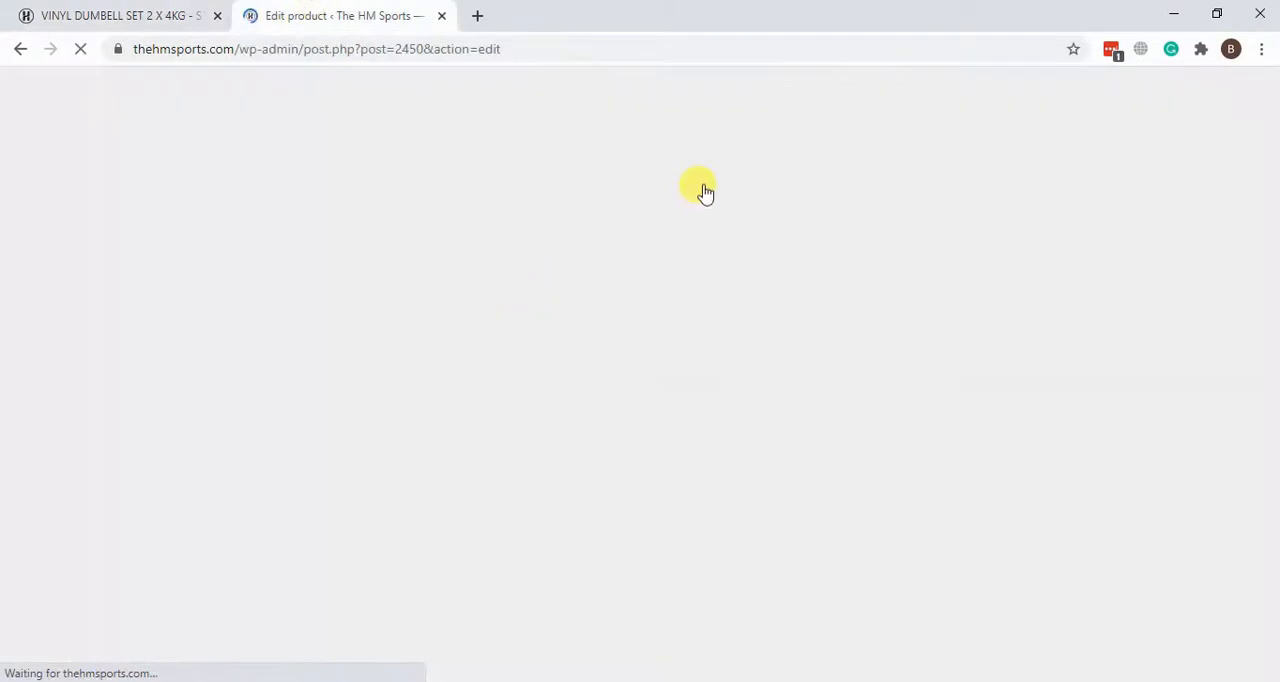
scroll(983, 200, down, 5)
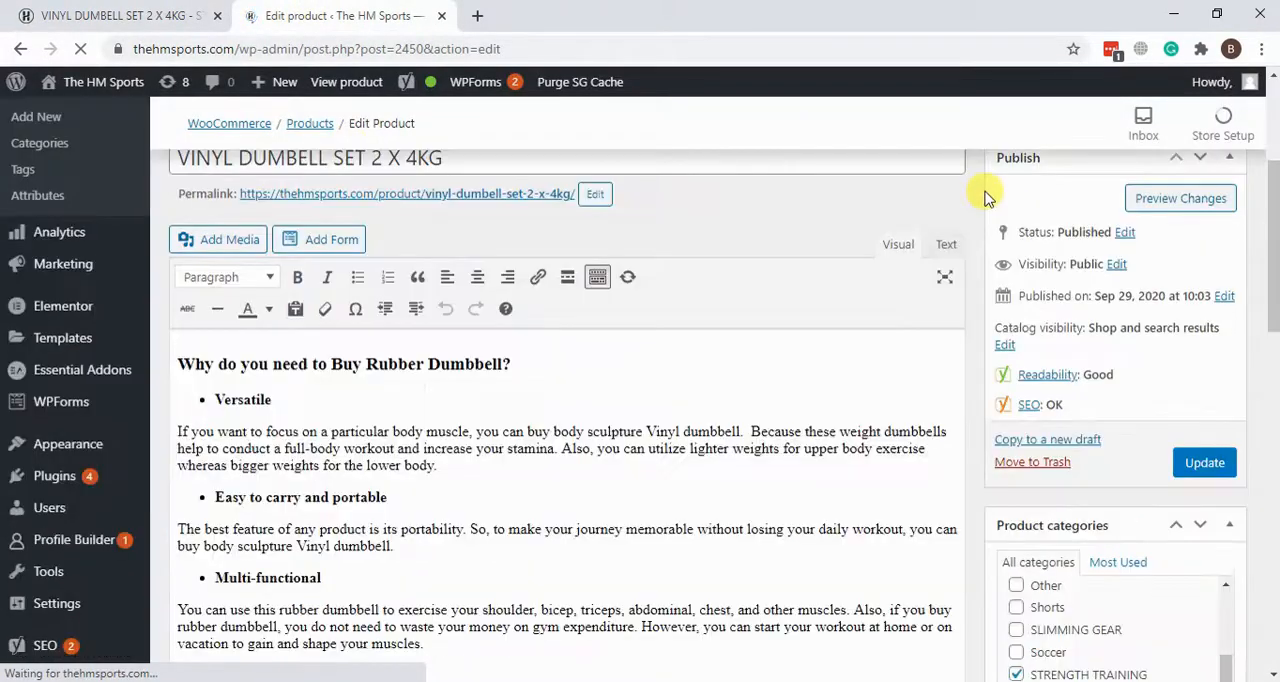
scroll(985, 220, down, 10)
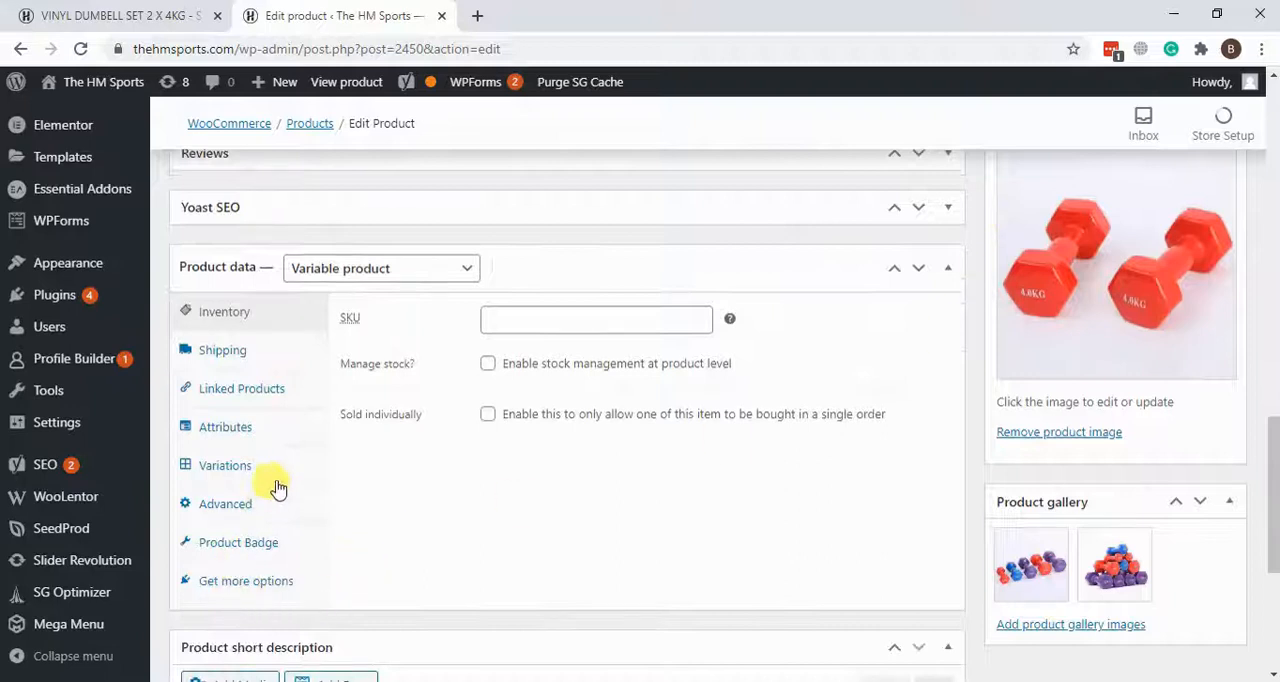
click(228, 466)
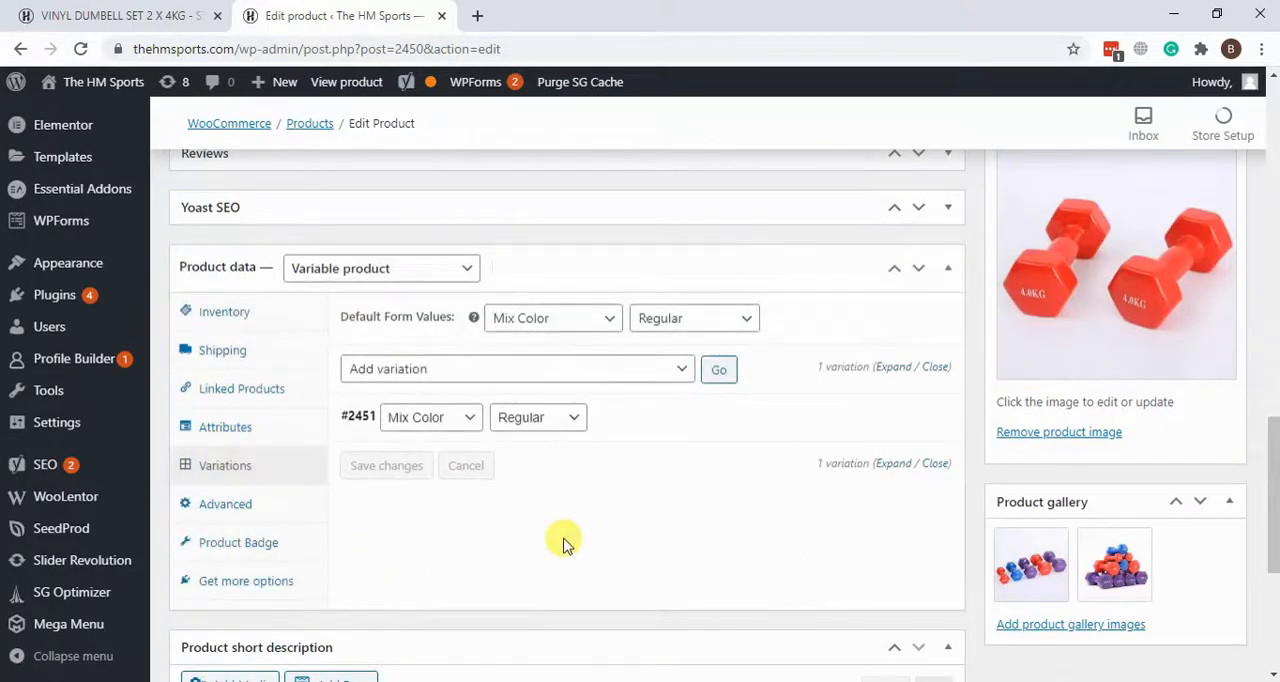
click(465, 428)
click(467, 424)
click(568, 418)
click(570, 417)
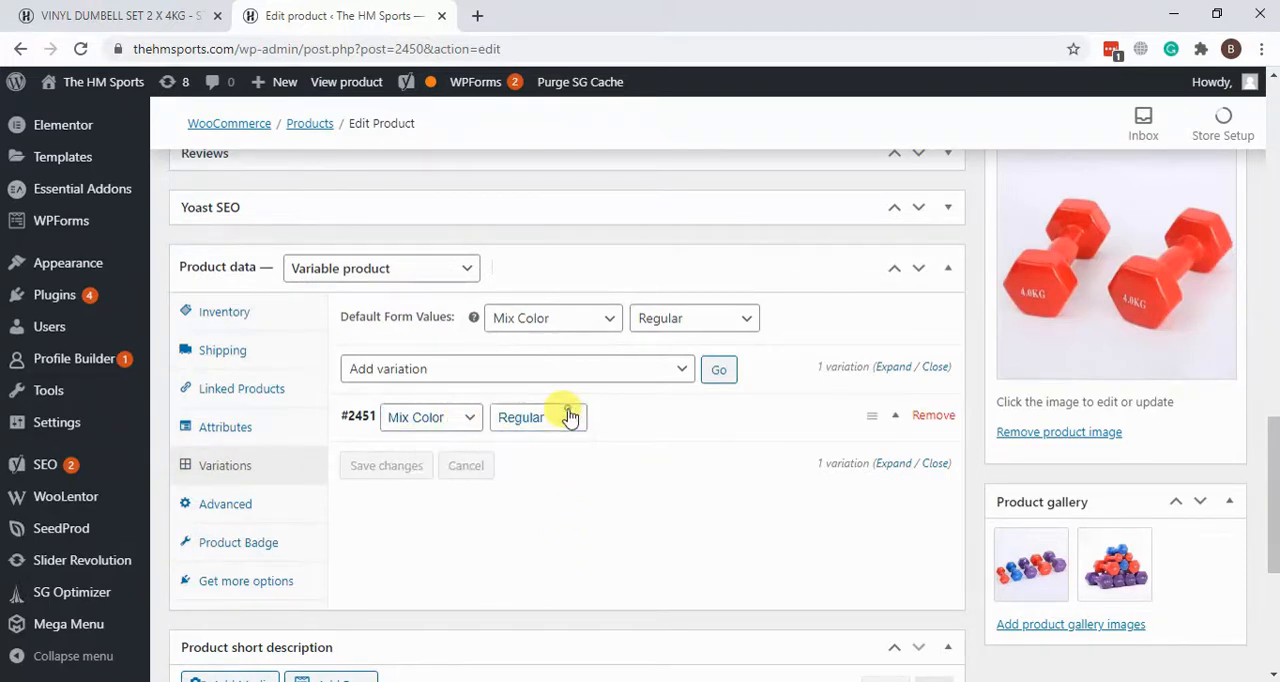
Step: Expand the Mix Color, Regular variation and examine its regular price
click(878, 421)
scroll(443, 491, down, 2)
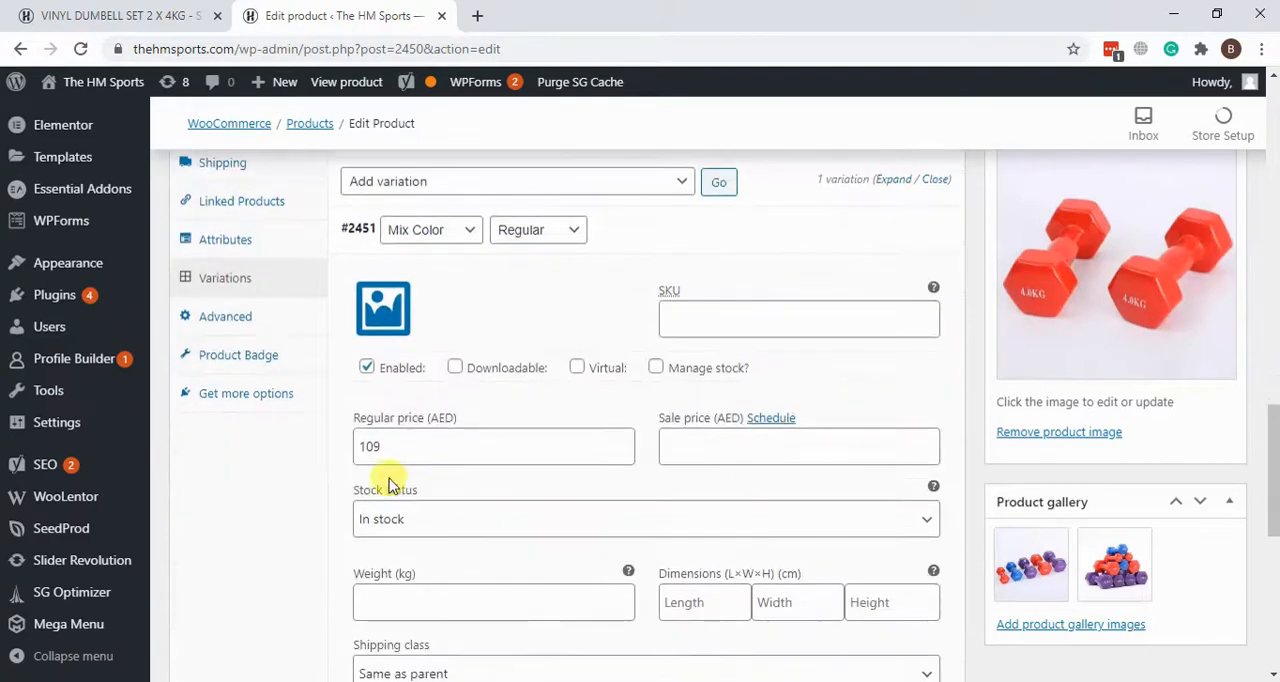
drag(404, 446, 351, 451)
click(425, 447)
drag(457, 446, 341, 457)
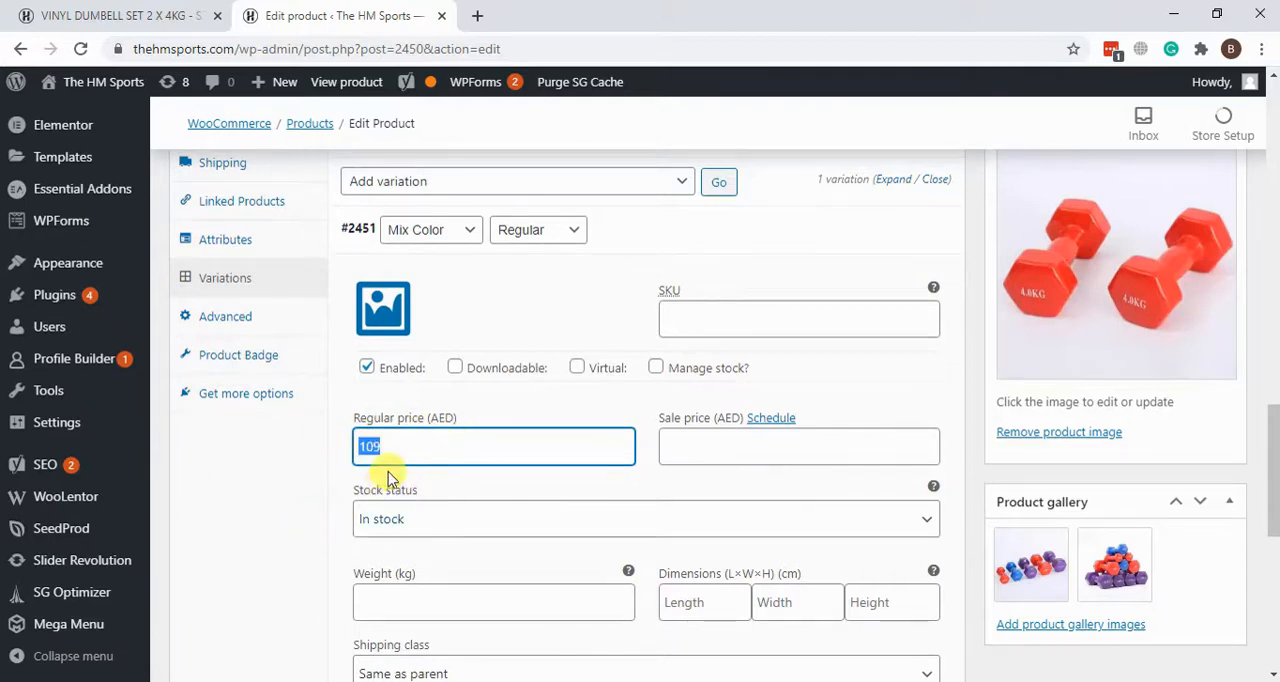
Step: Compare the live dumbbell page with the variation's regular price in the product editor
scroll(251, 517, up, 3)
click(30, 12)
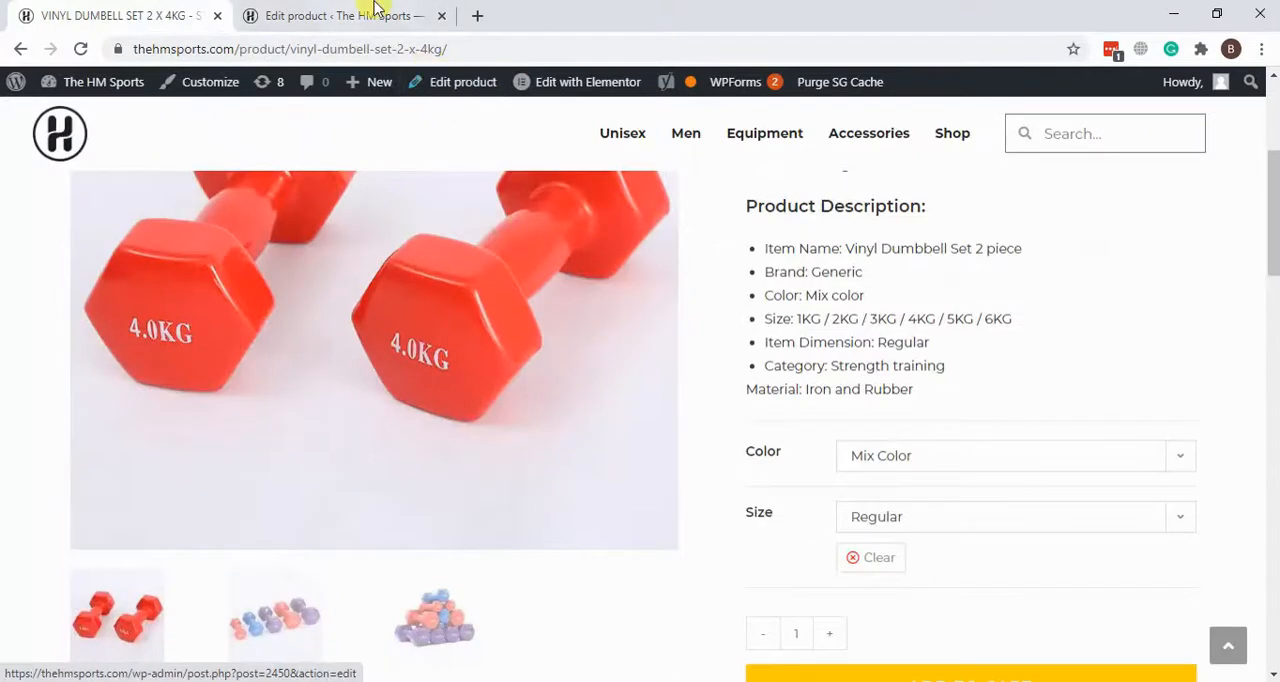
click(345, 15)
scroll(808, 428, up, 3)
scroll(771, 285, down, 4)
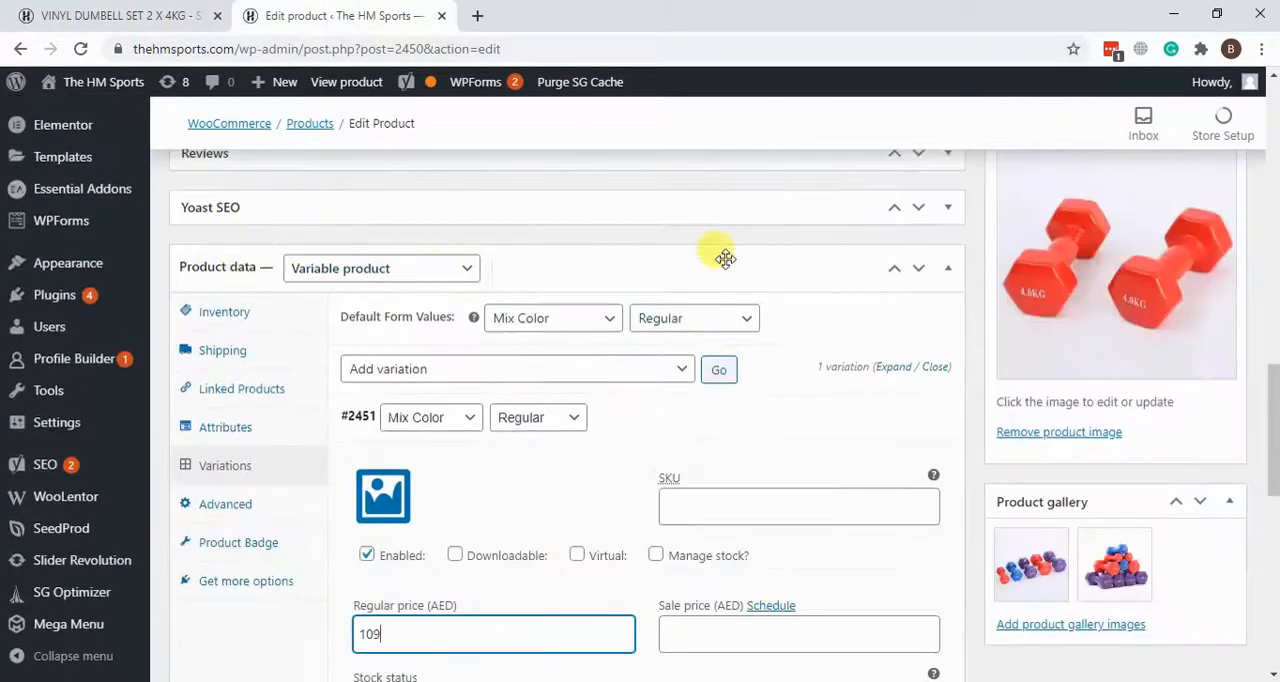
scroll(436, 263, down, 1)
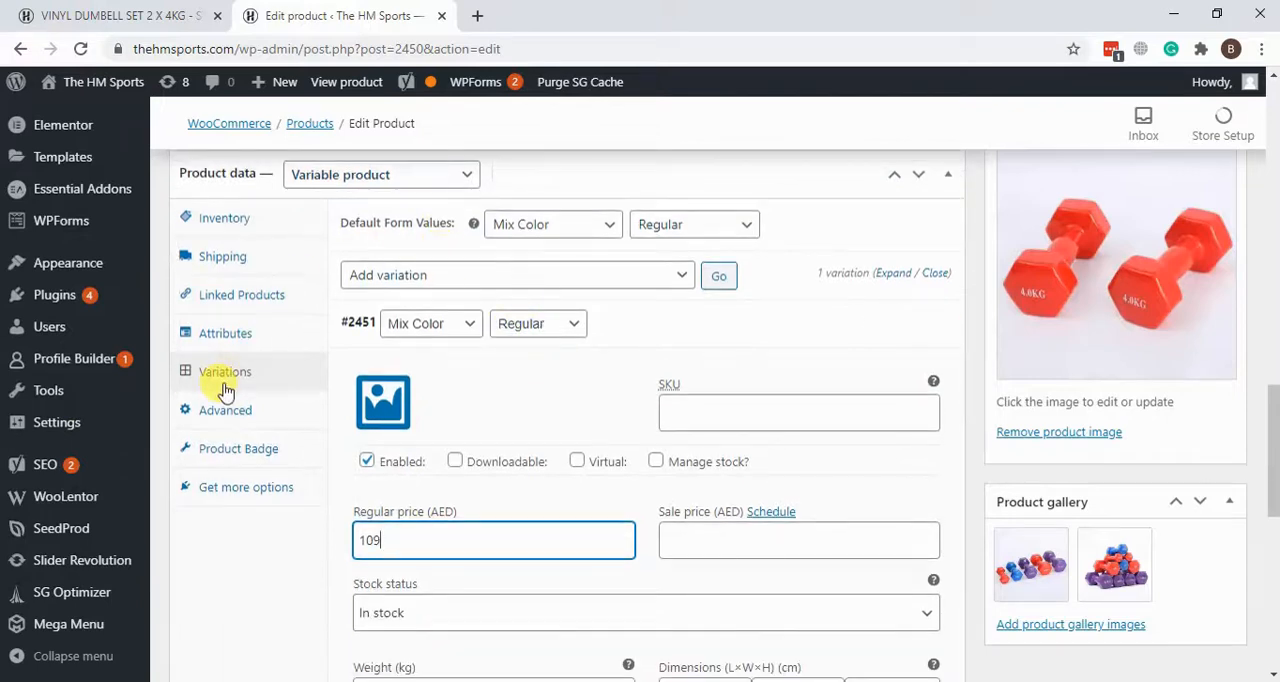
drag(420, 540, 352, 545)
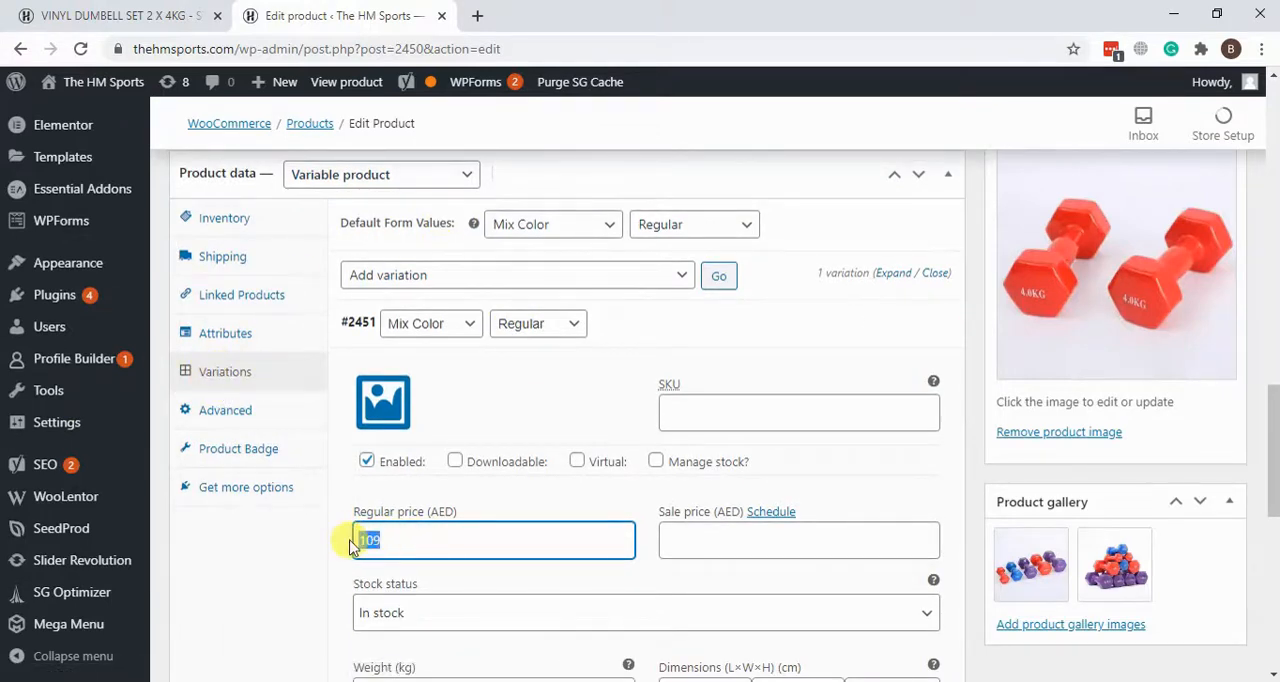
scroll(503, 498, up, 5)
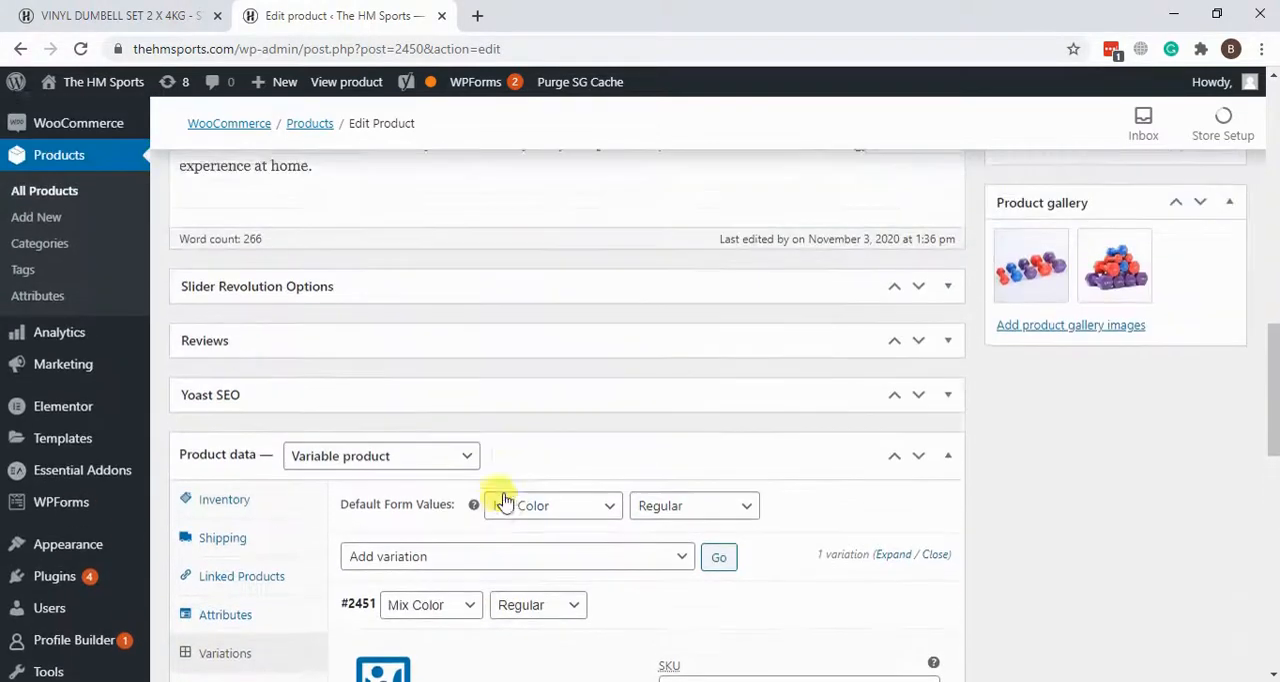
scroll(510, 428, up, 8)
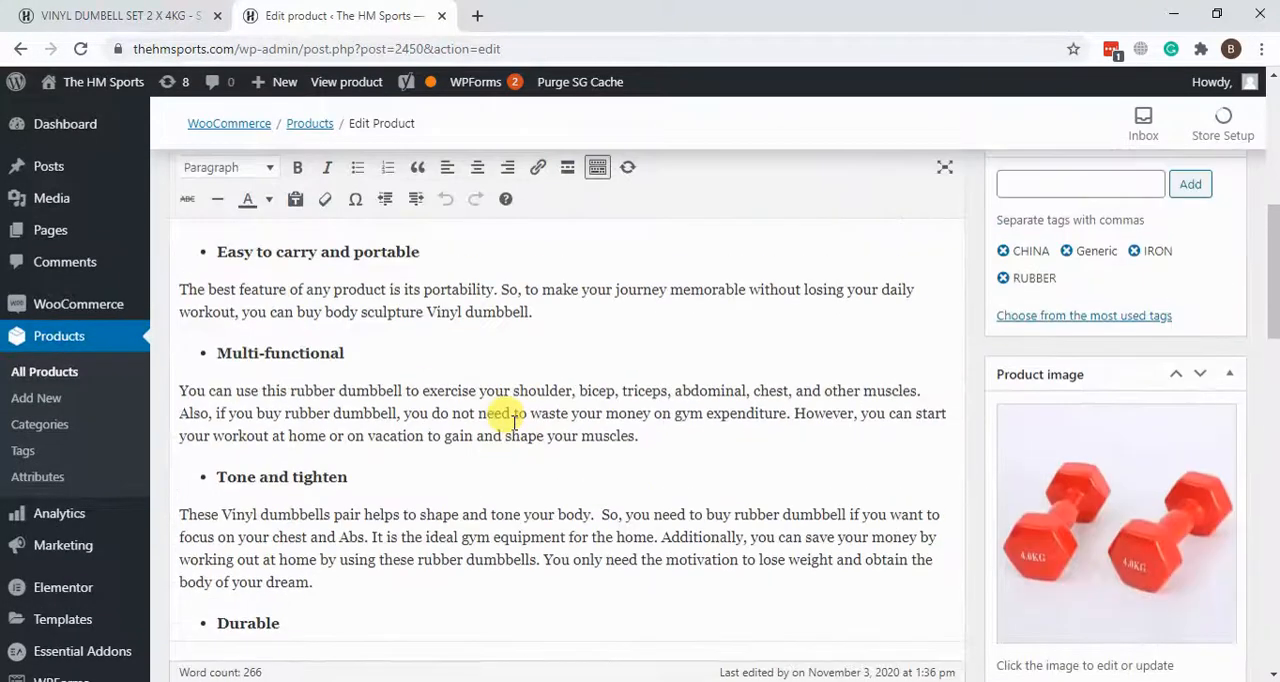
Step: On the live store, browse the men's Hoody category and view the Fleece Pullover Hoody page, then go to the unisex Hoody category
click(130, 15)
scroll(575, 374, up, 3)
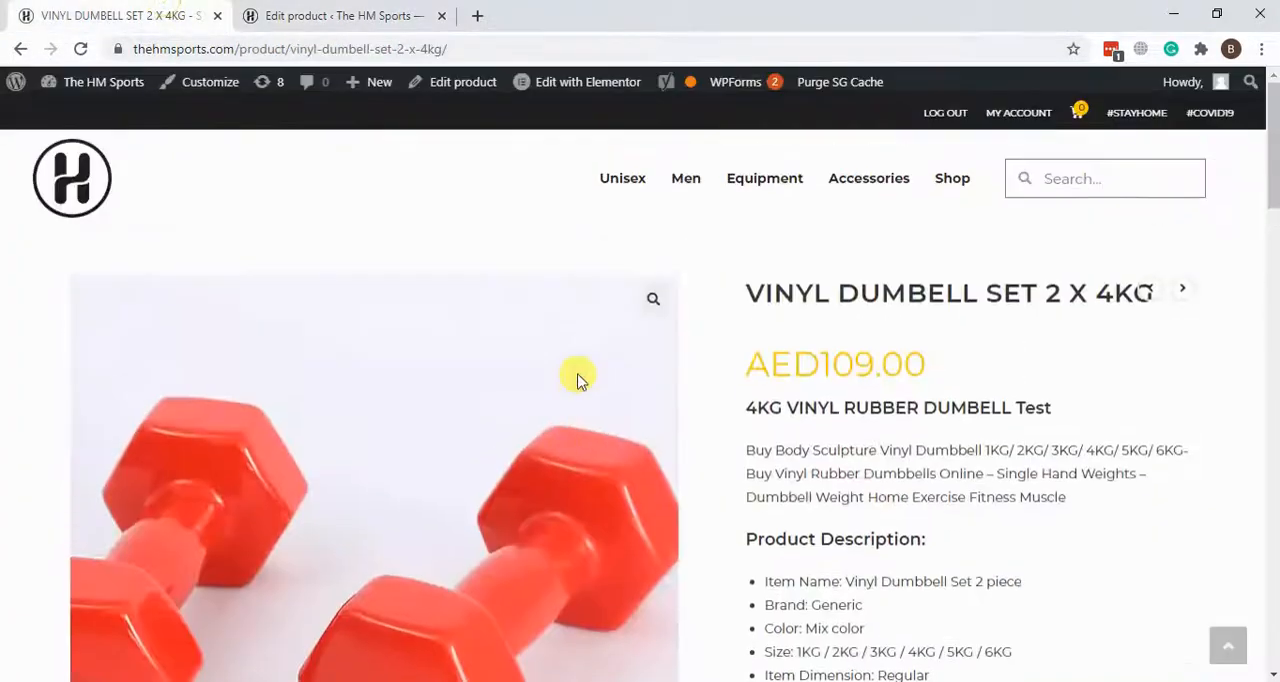
mouse_move(680, 176)
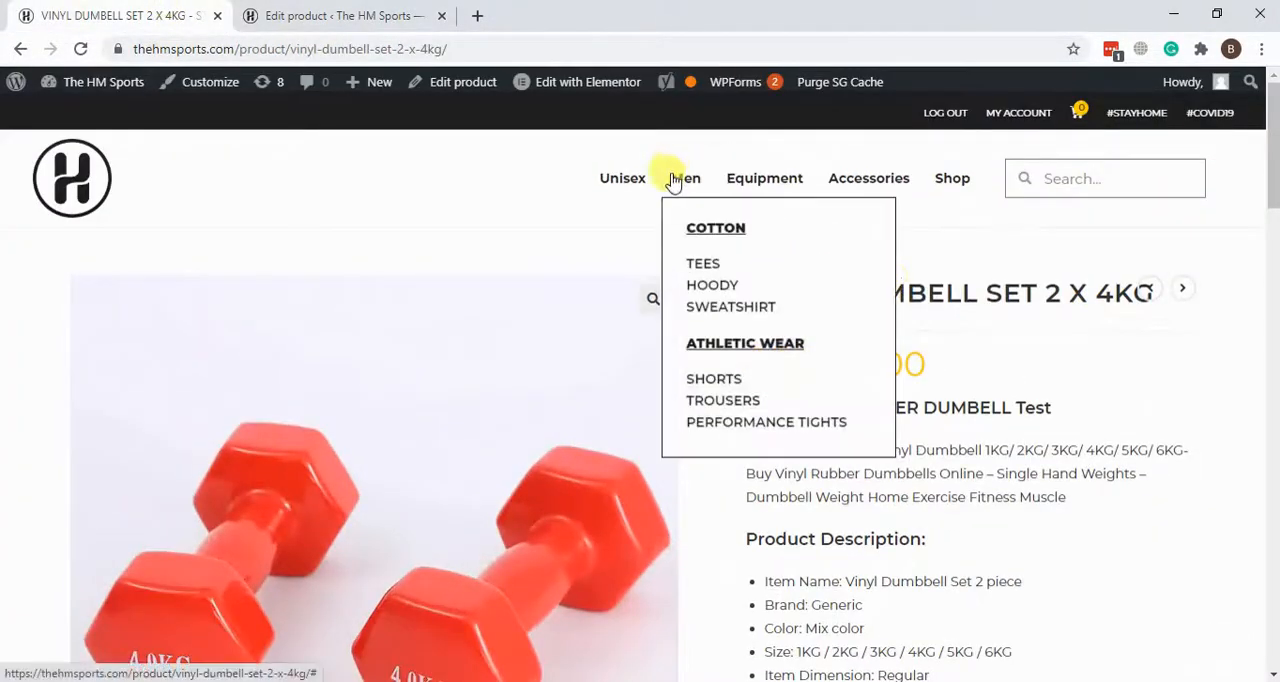
click(706, 289)
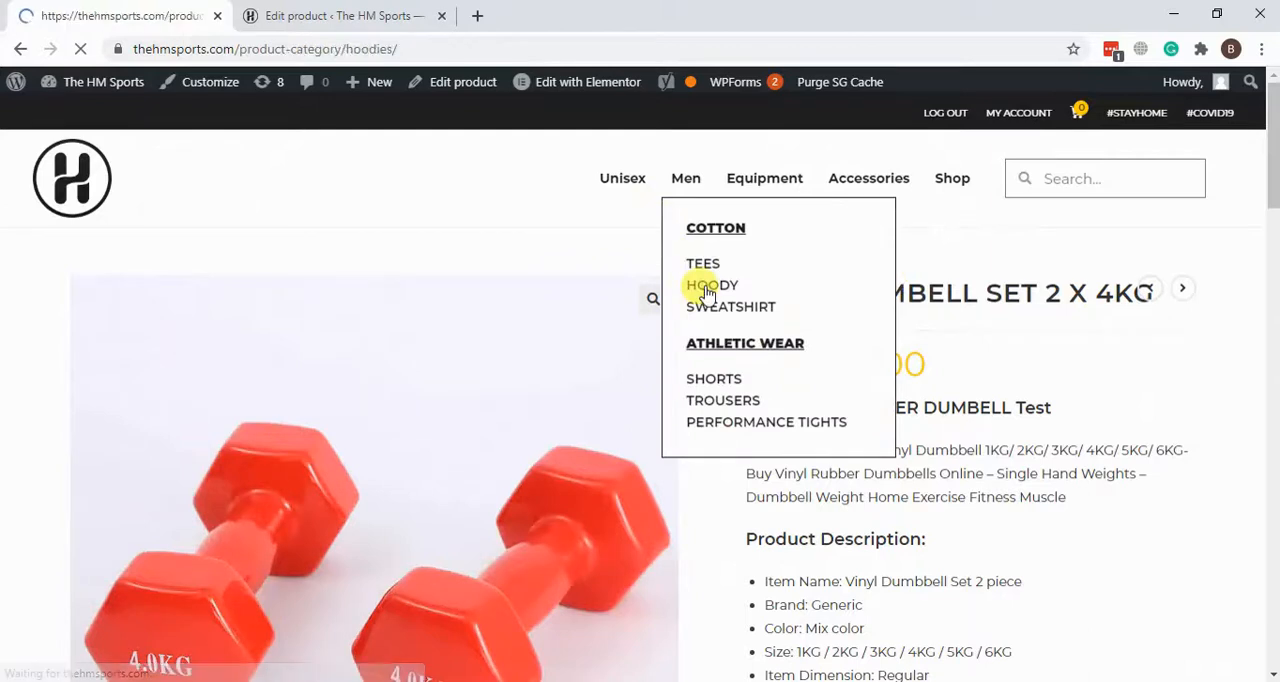
scroll(1085, 328, down, 2)
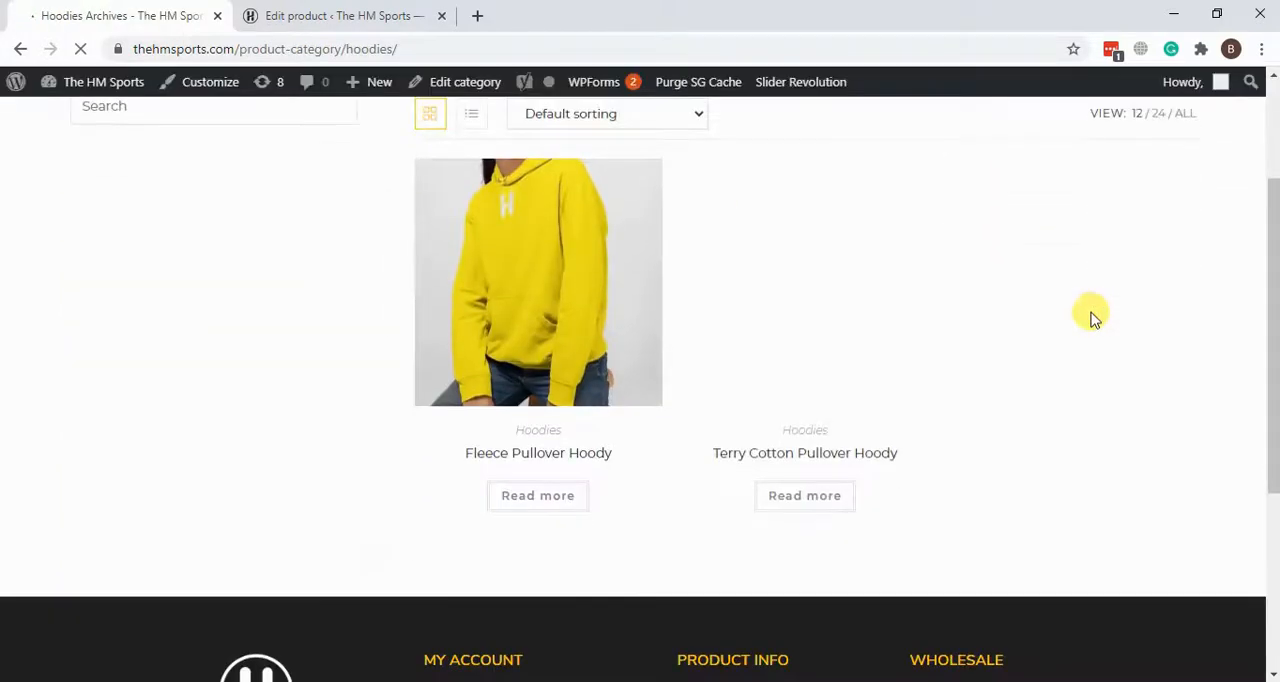
click(583, 348)
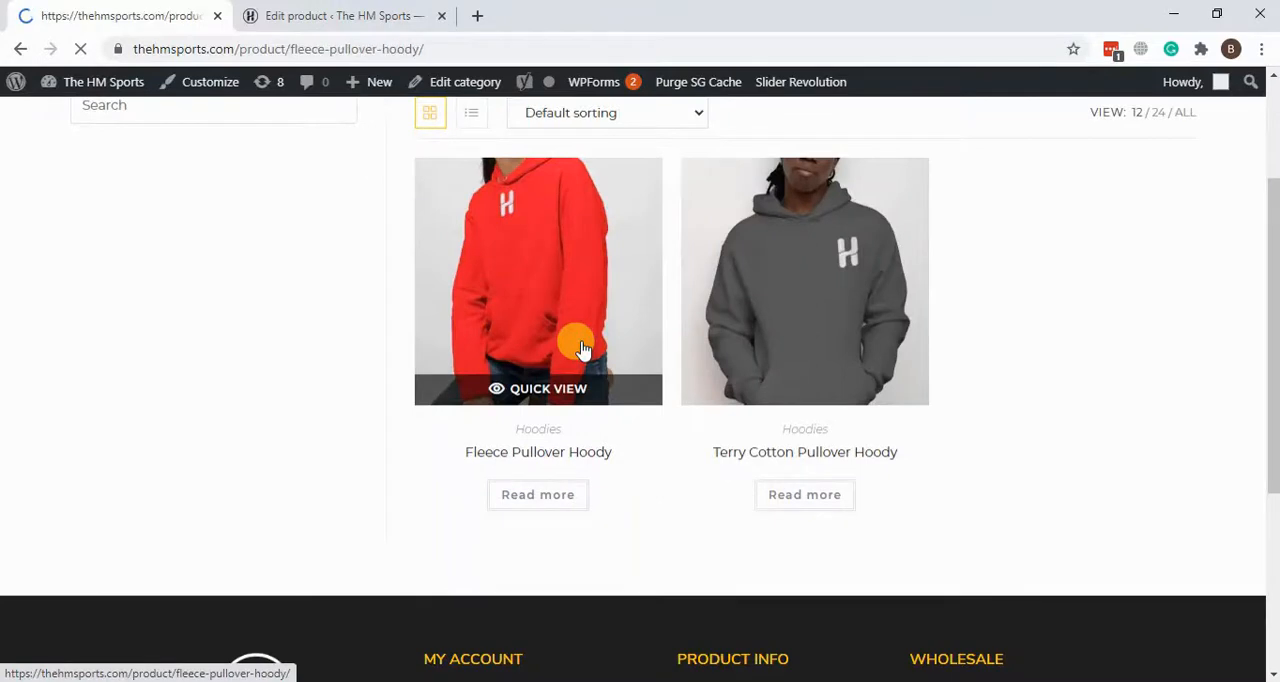
scroll(1036, 388, down, 3)
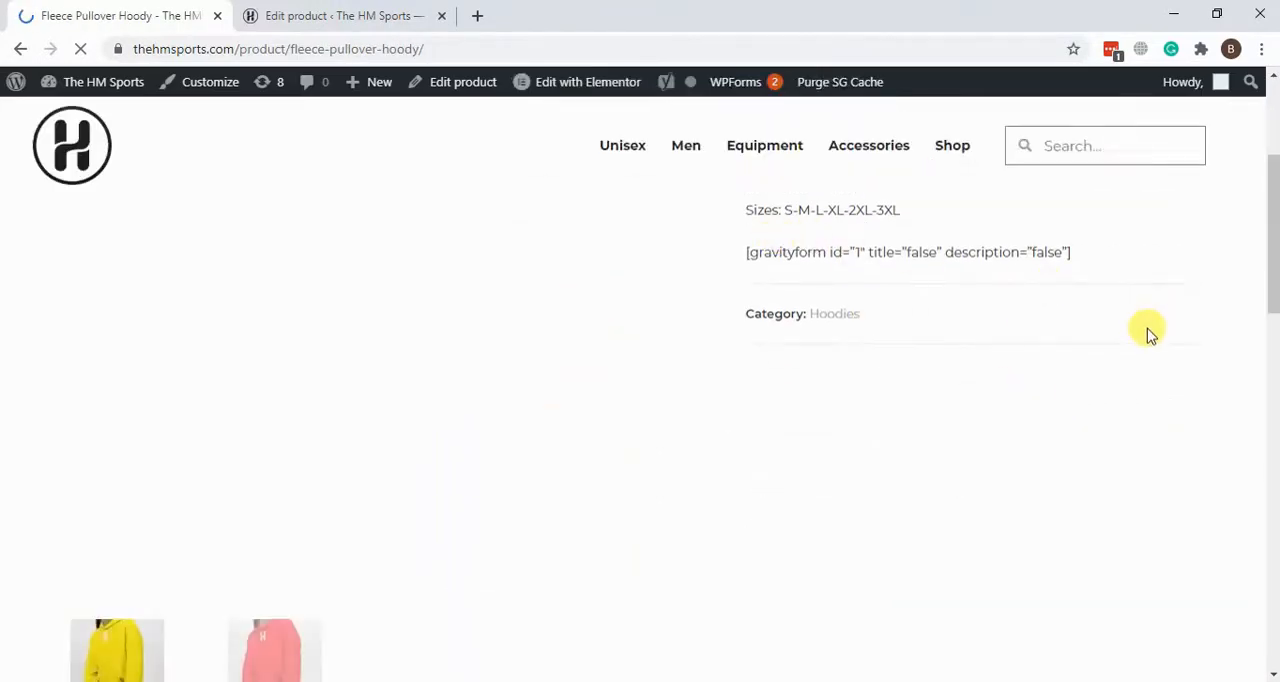
scroll(1146, 336, up, 3)
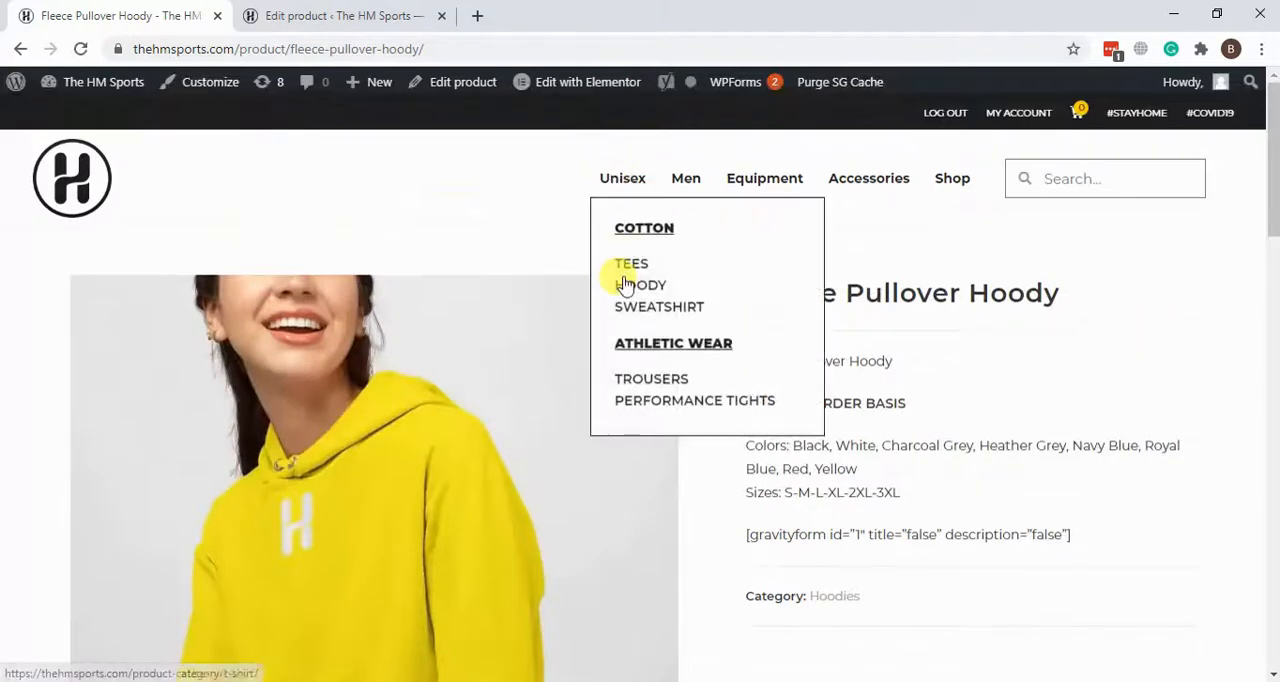
click(625, 285)
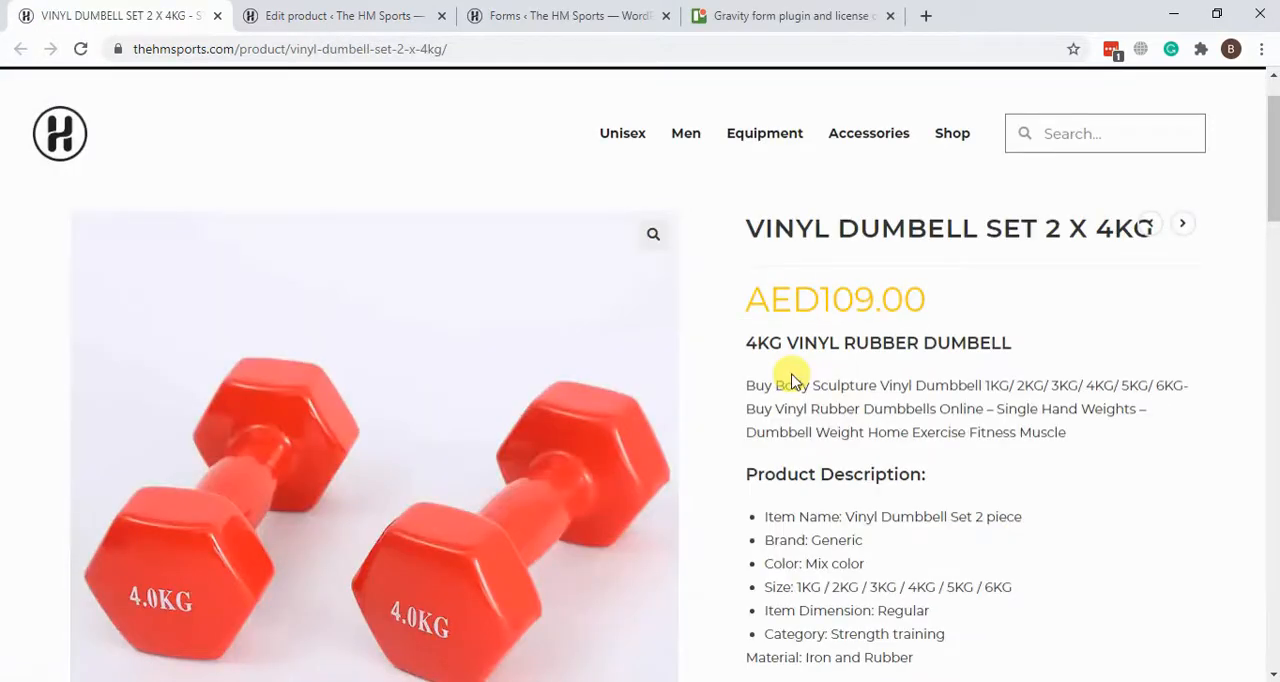
Step: Review the live dumbbell page's description, price, and the choices offered under Color and Size
scroll(858, 396, down, 2)
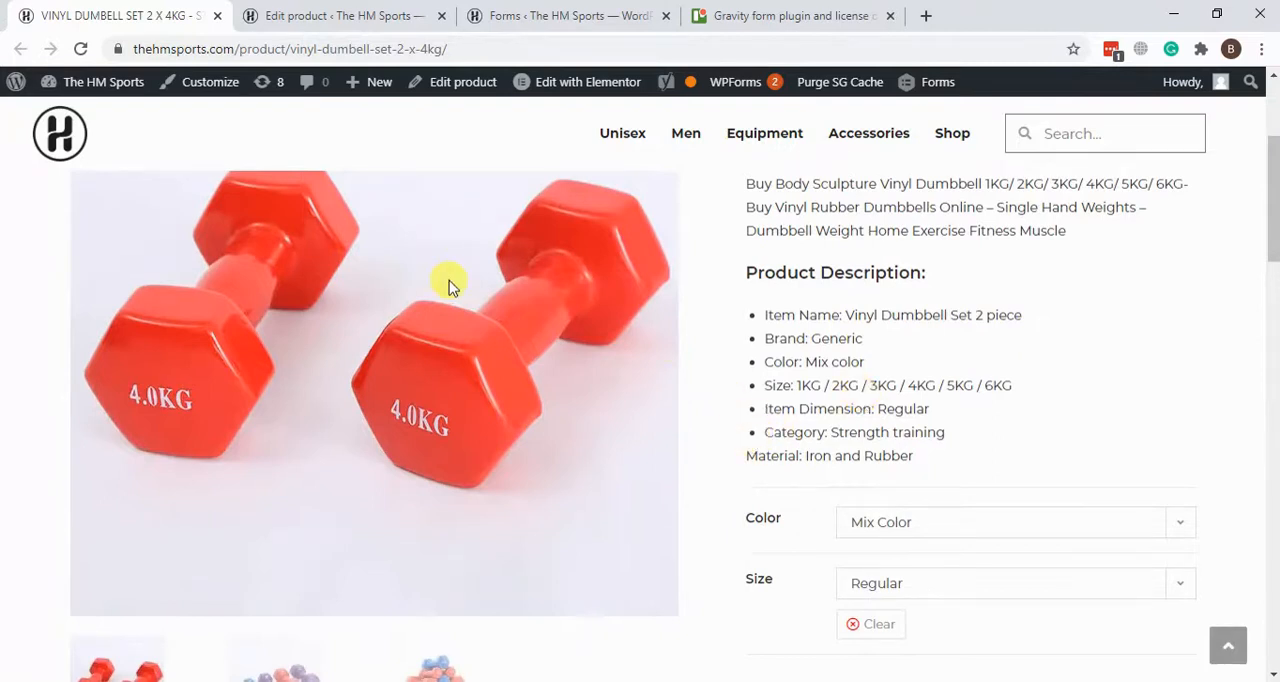
scroll(443, 285, down, 2)
click(1080, 334)
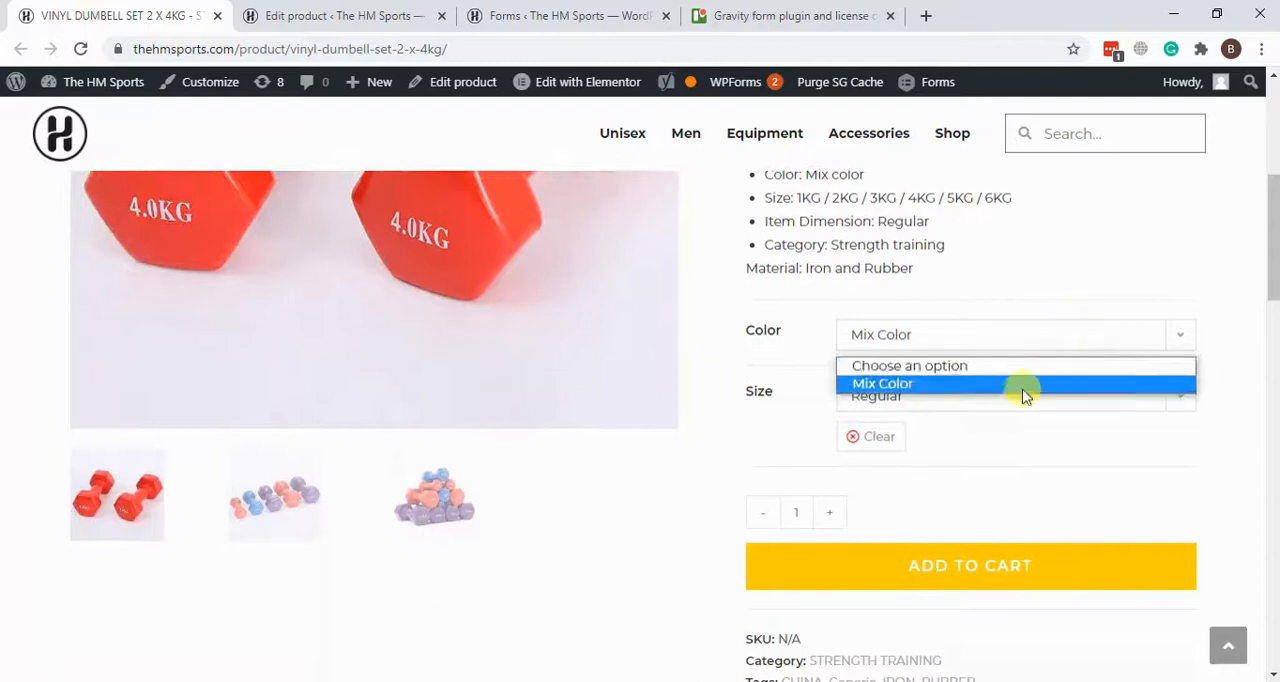
click(1013, 390)
click(934, 406)
click(934, 408)
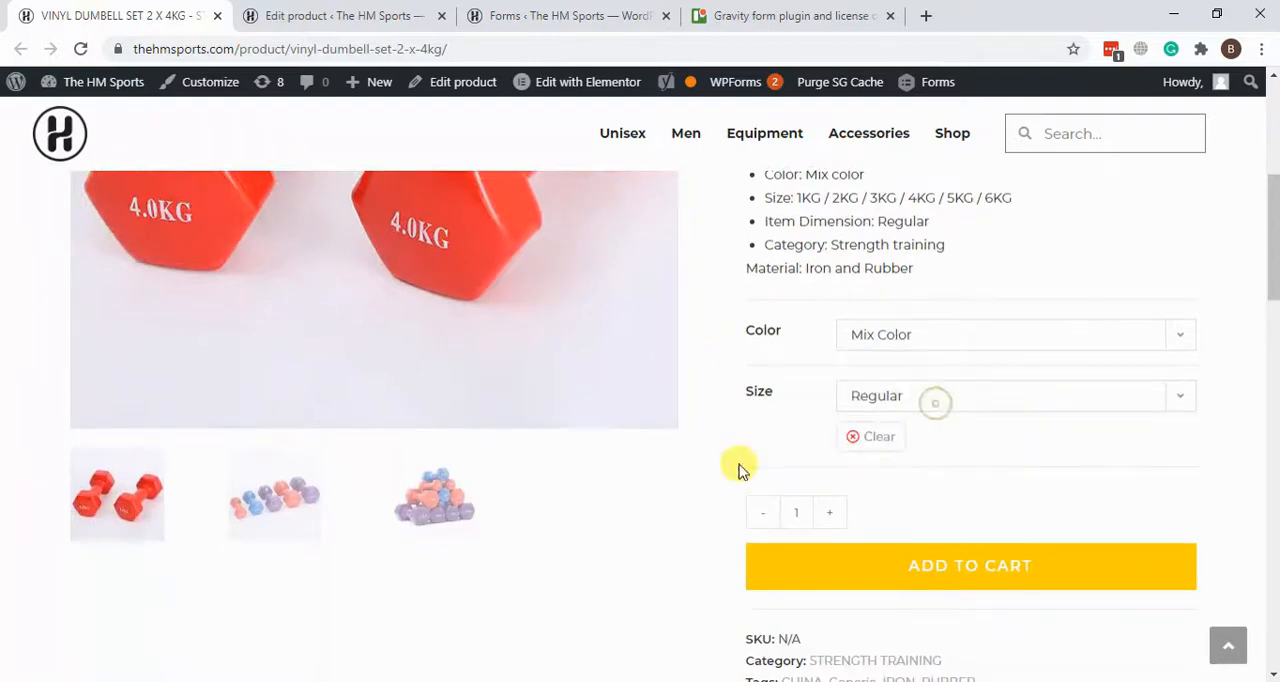
scroll(768, 375, up, 2)
scroll(791, 387, down, 1)
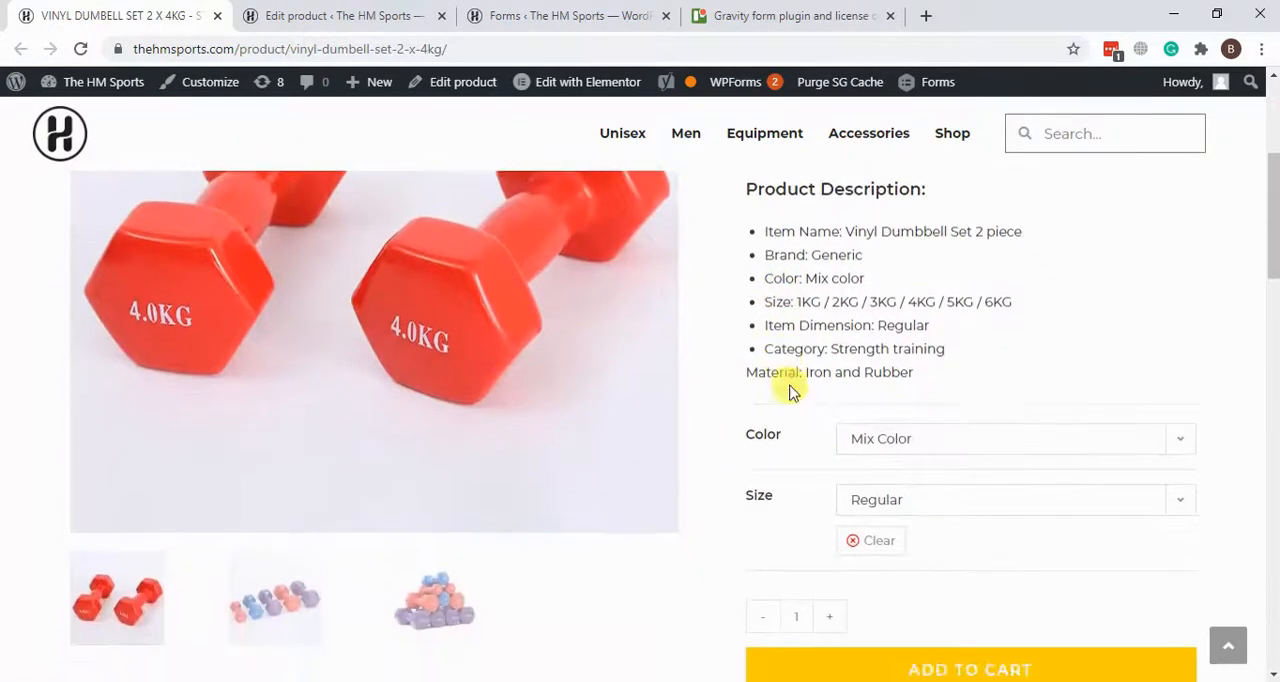
scroll(792, 391, up, 3)
drag(771, 289, 945, 298)
click(893, 343)
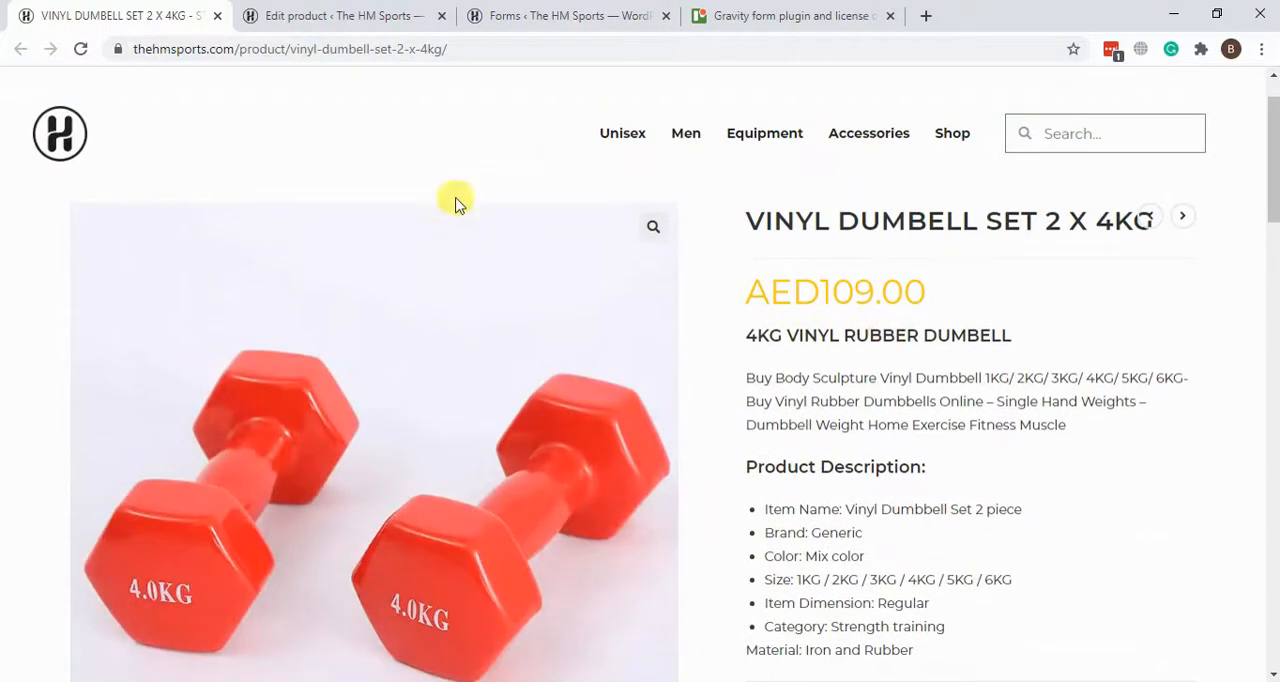
Step: Return to the dumbbell's product editor and open the Size attribute in its product data
click(391, 12)
scroll(876, 299, down, 15)
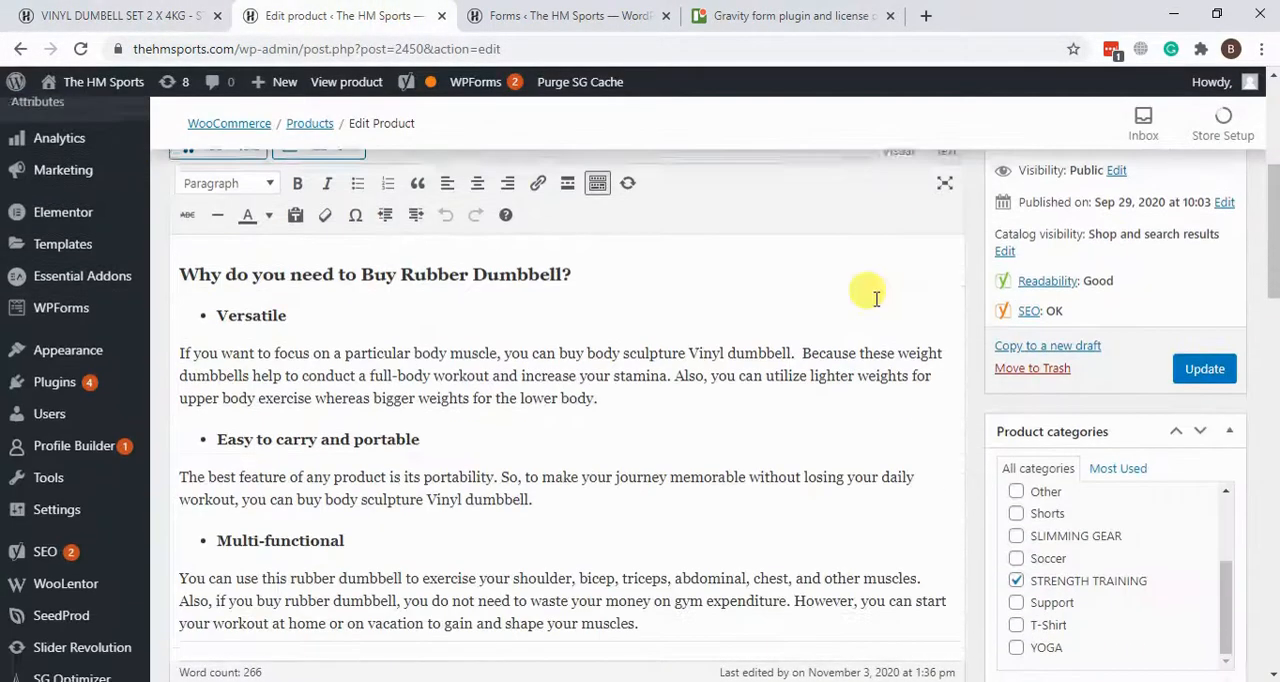
scroll(876, 299, down, 5)
scroll(569, 474, up, 1)
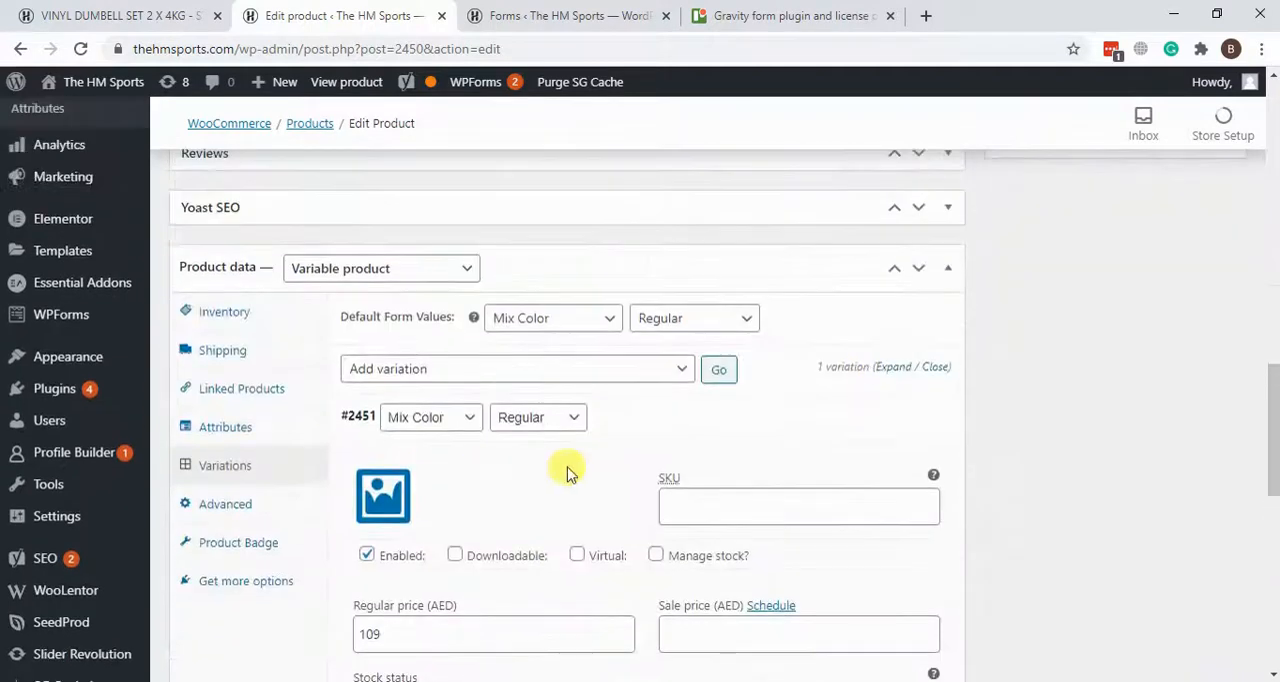
scroll(874, 440, down, 1)
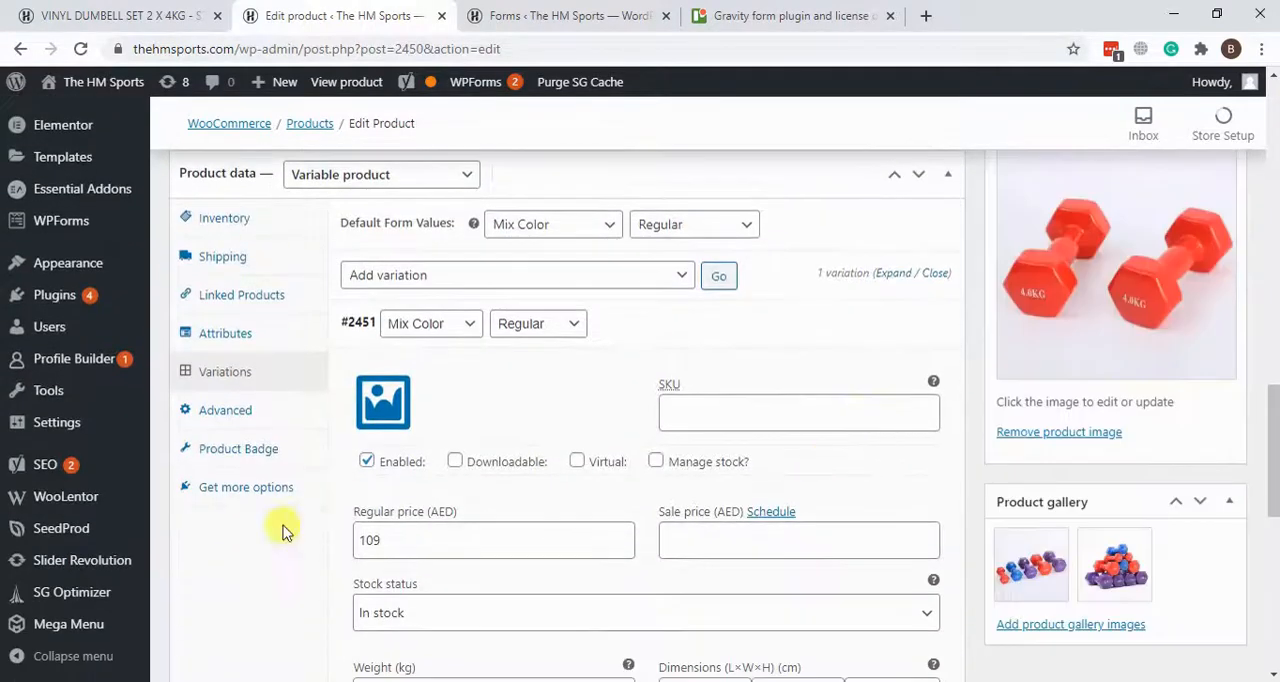
click(232, 336)
click(535, 313)
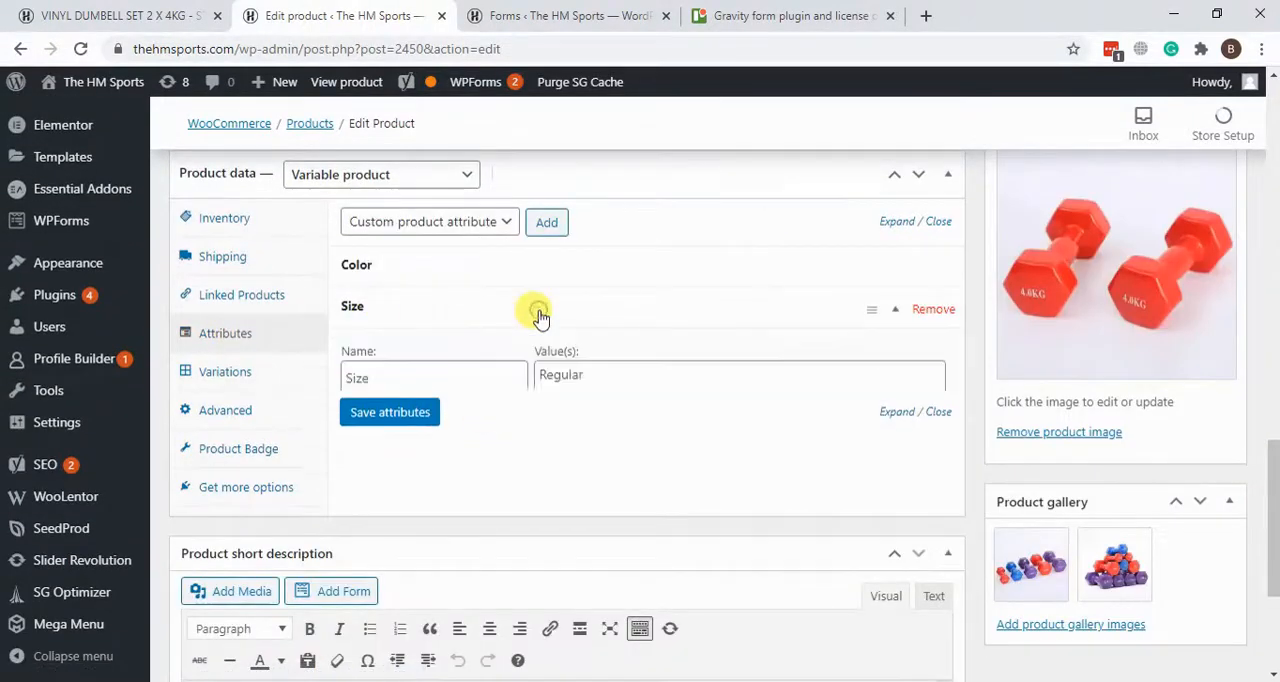
click(549, 318)
click(564, 316)
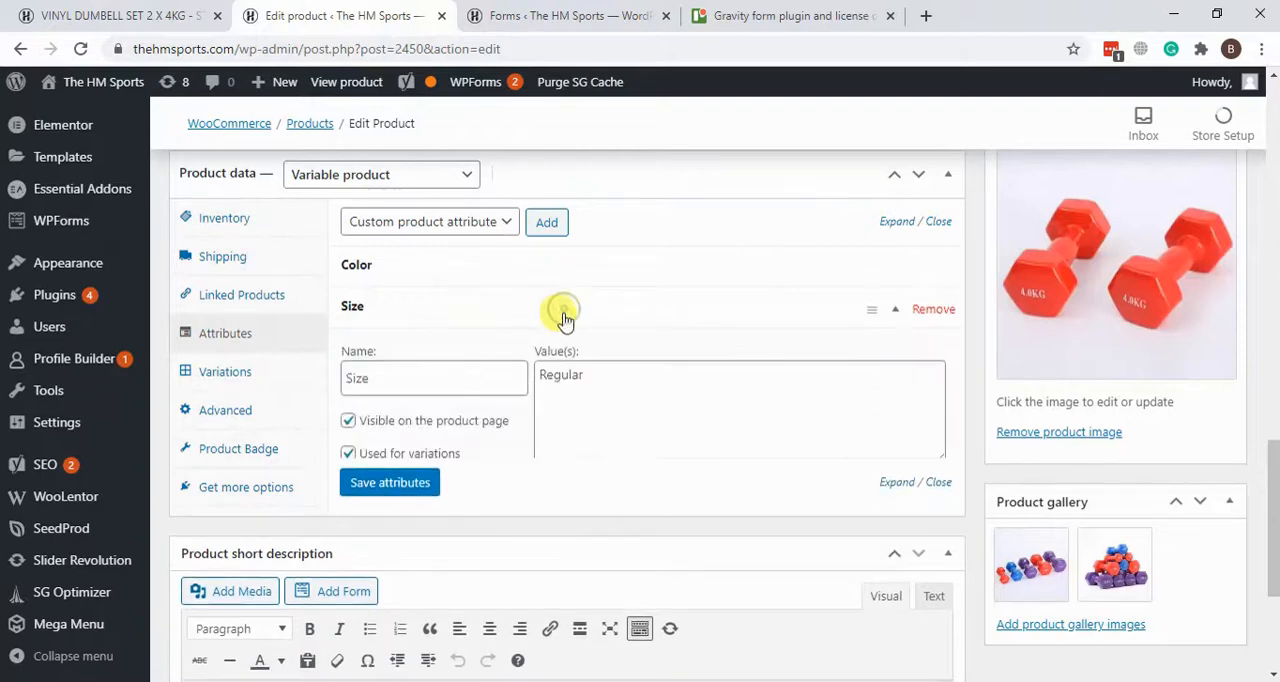
Step: Set the Size attribute's values to "Regular | Medium | Large" and save the attributes
click(622, 403)
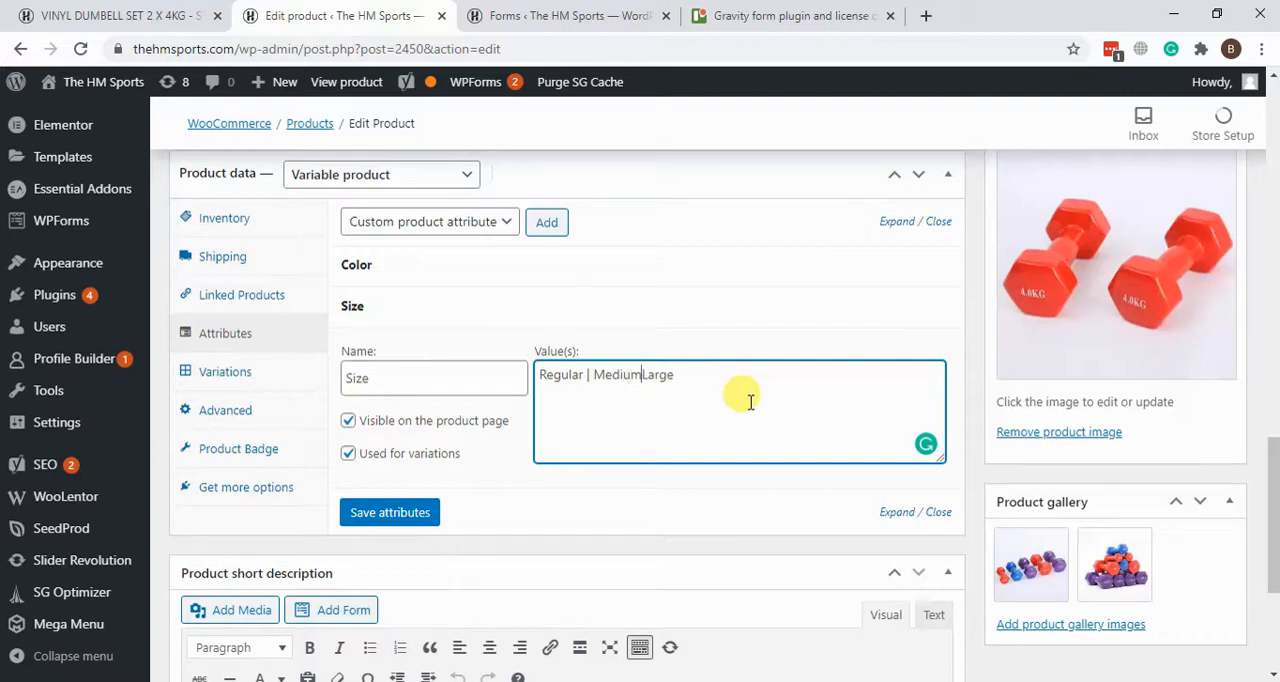
click(671, 436)
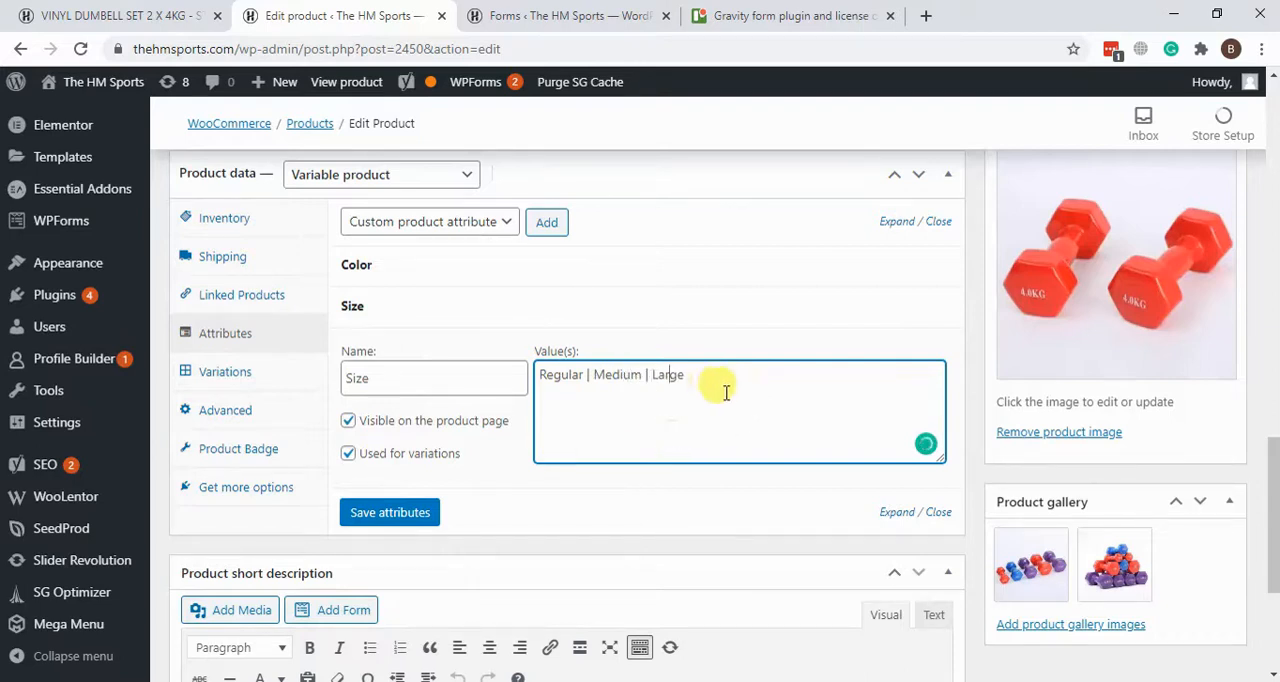
click(598, 402)
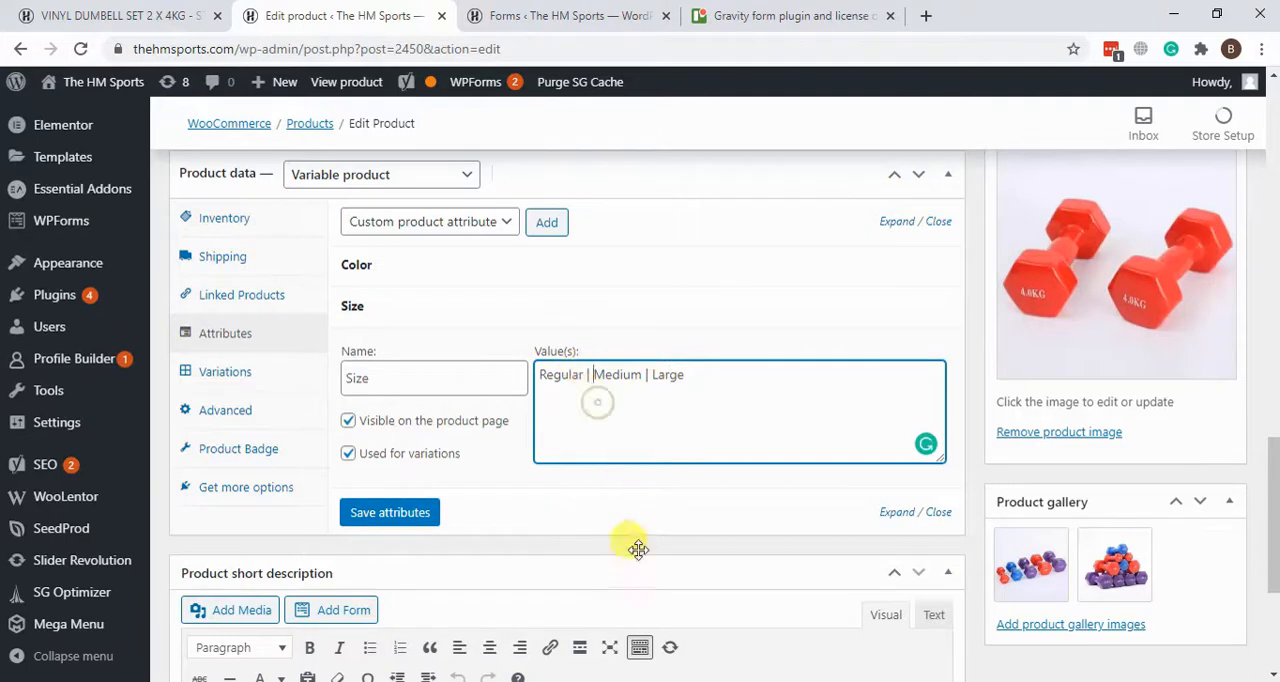
click(421, 520)
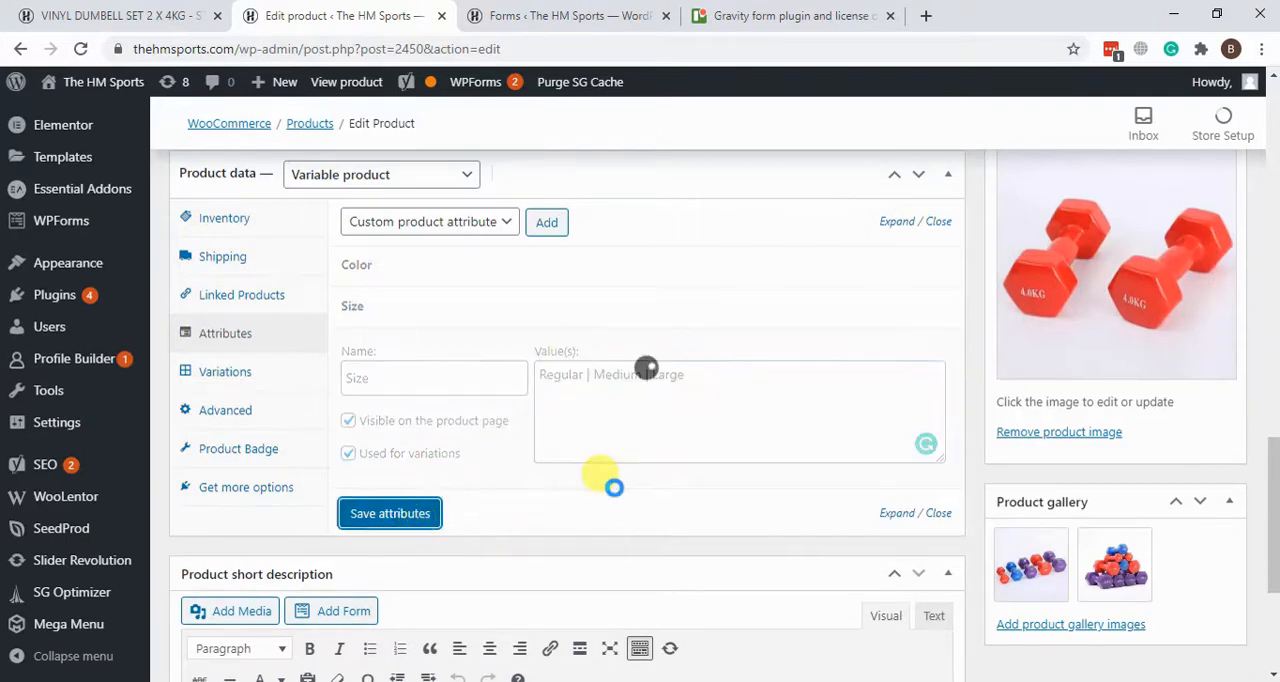
Step: Check the dumbbell's Color and Size options on its live product page
click(152, 8)
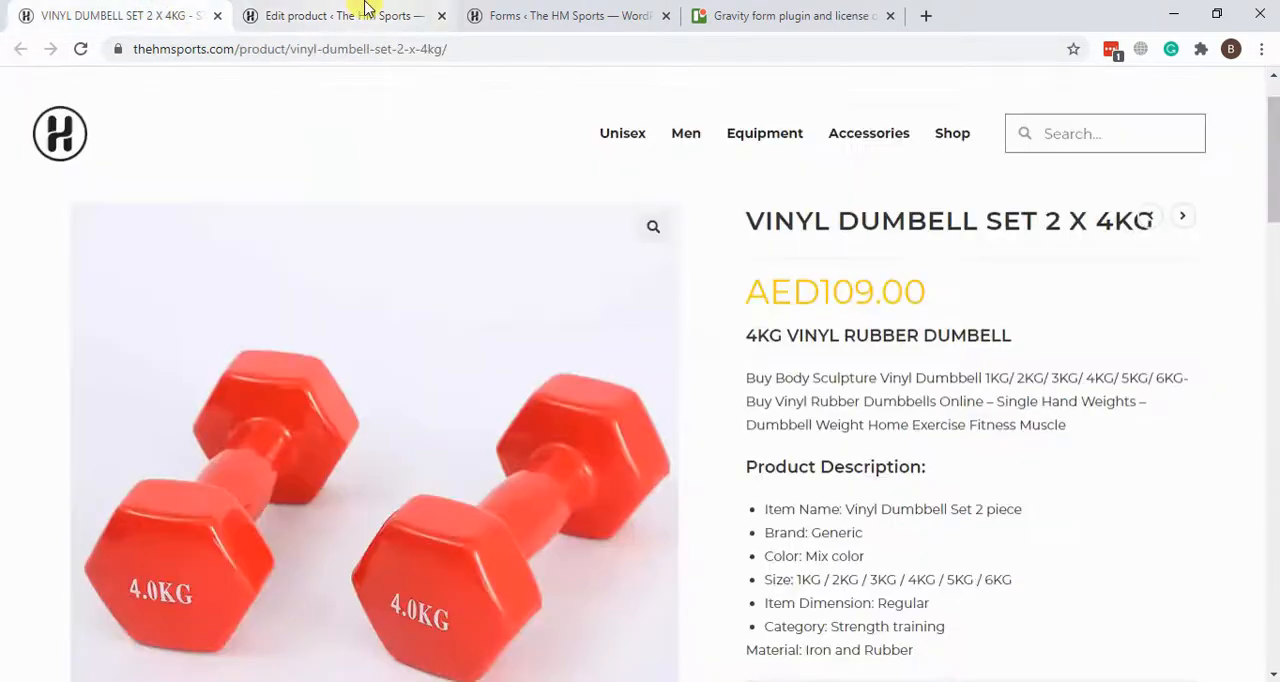
scroll(985, 335, down, 7)
scroll(993, 345, up, 3)
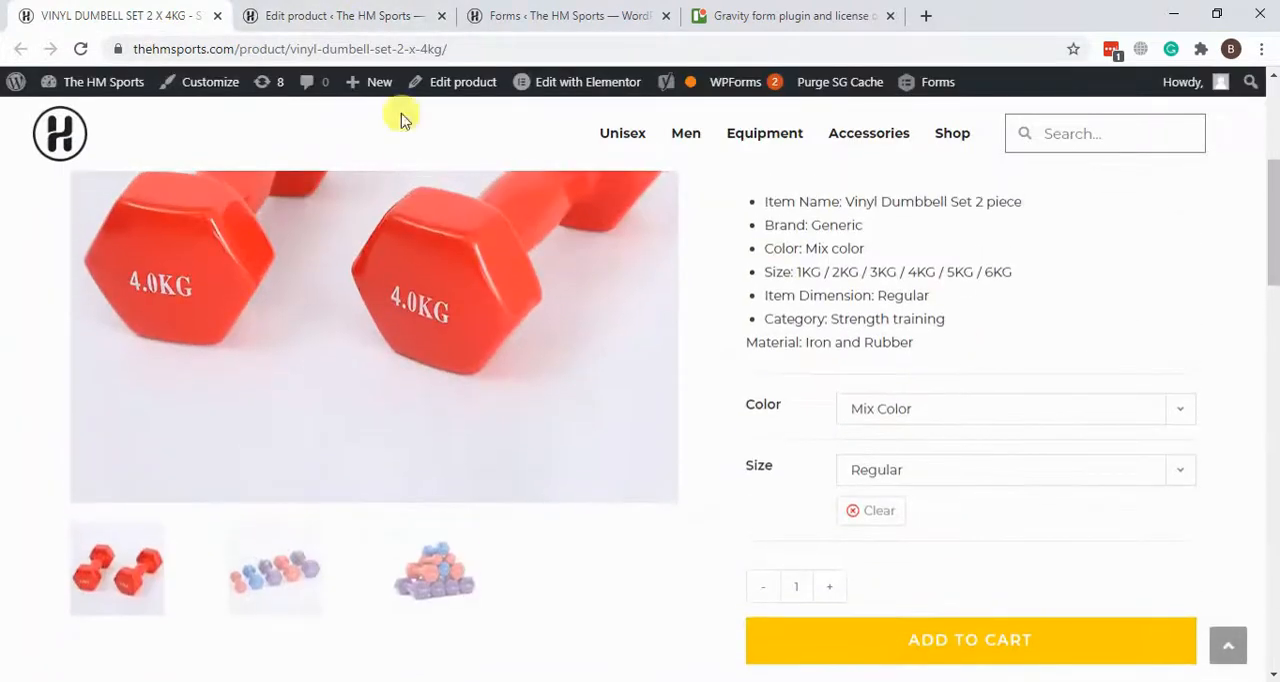
Step: Return to the dumbbell's product editor and remove its existing Mix Color, Regular variation
click(255, 13)
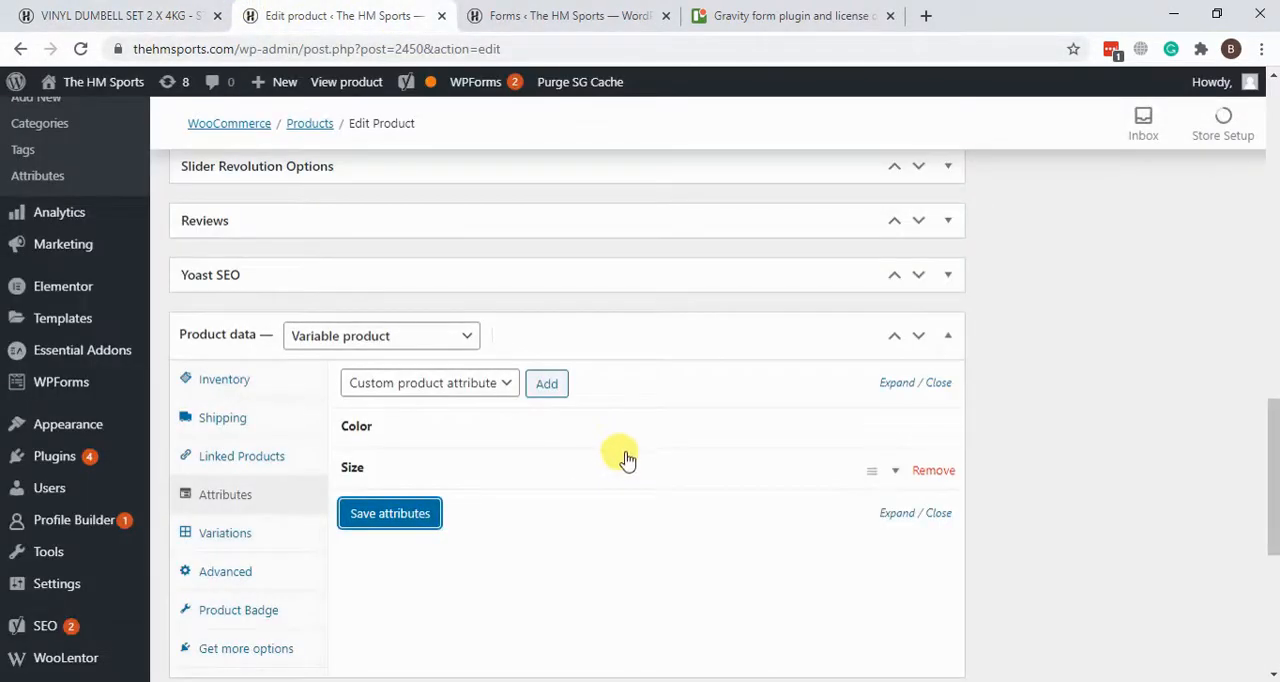
scroll(250, 488, down, 1)
click(225, 445)
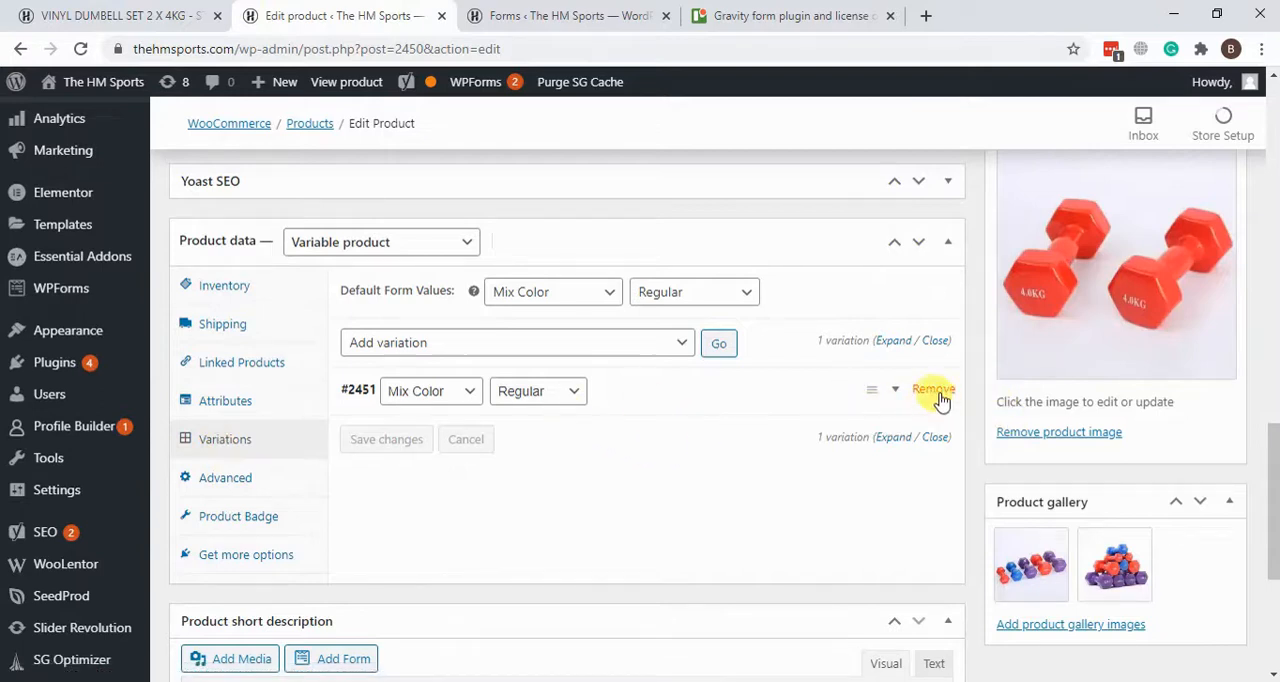
click(935, 392)
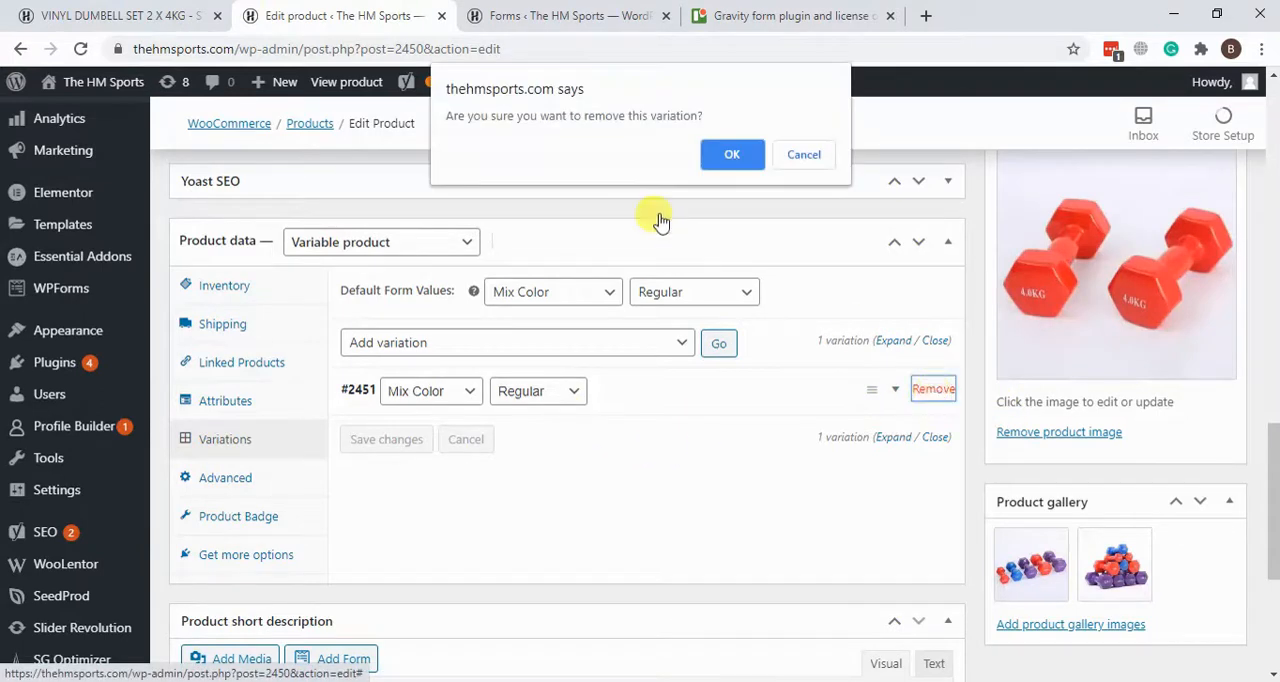
click(751, 158)
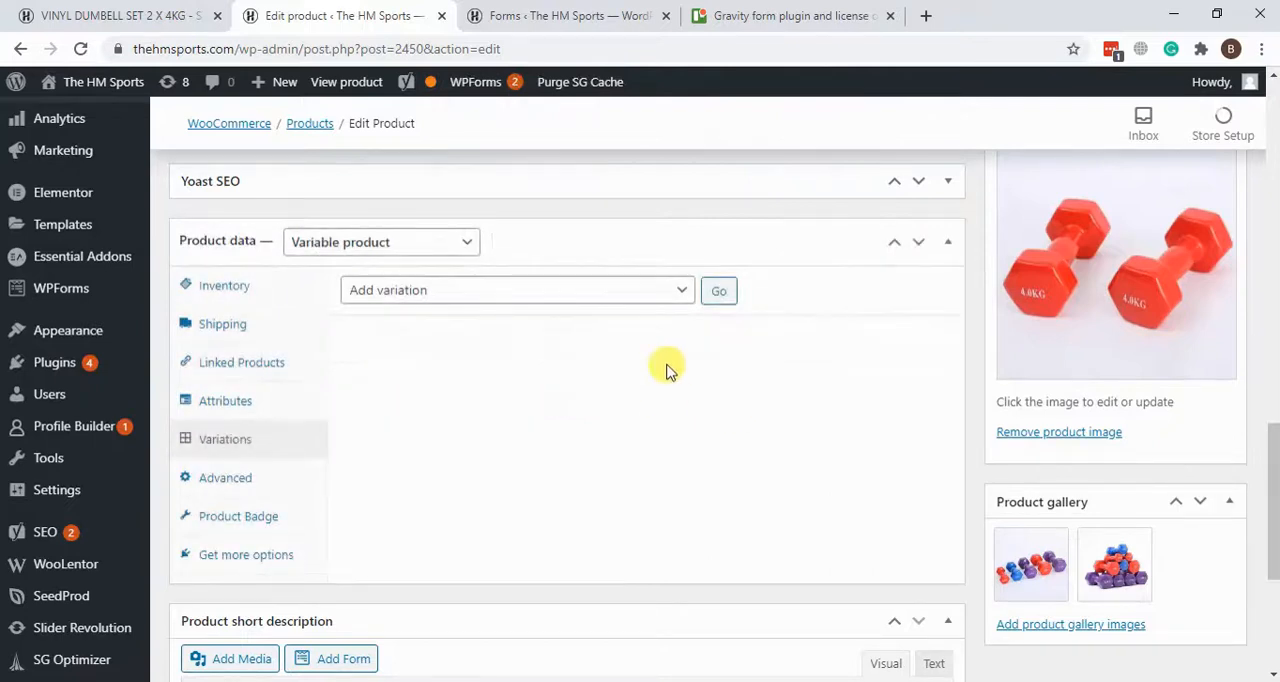
Step: Create the dumbbell's variations from all attributes
click(670, 288)
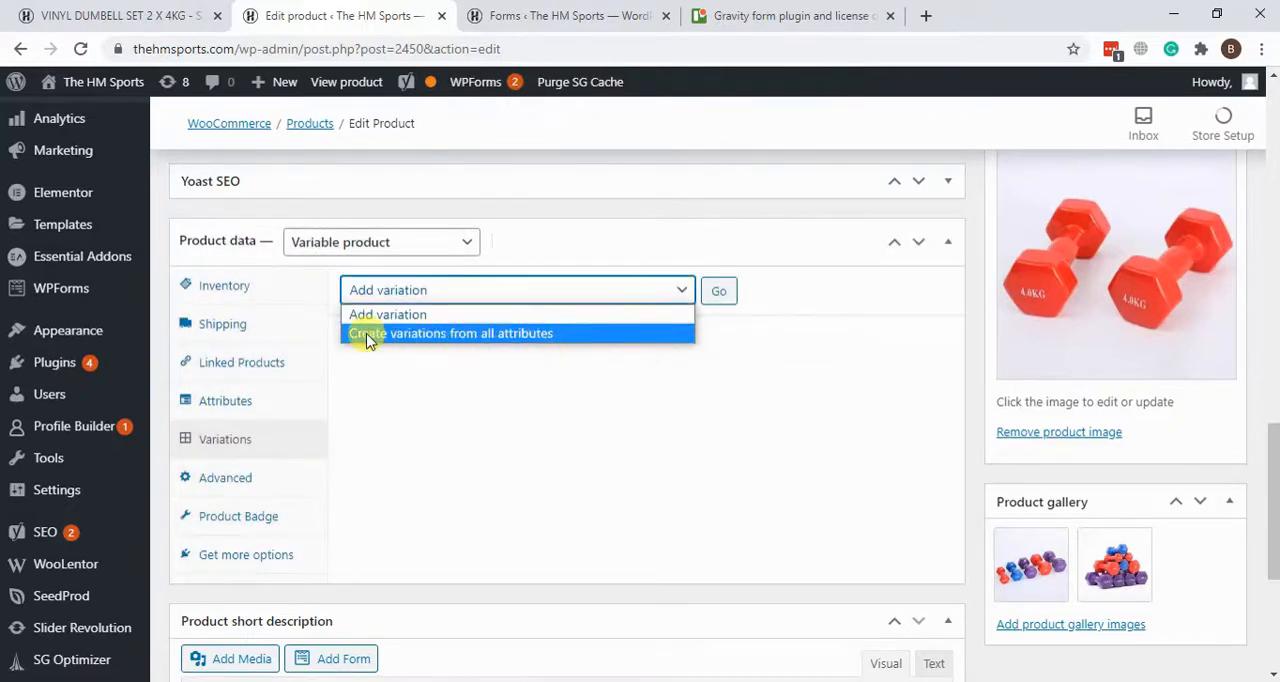
click(487, 335)
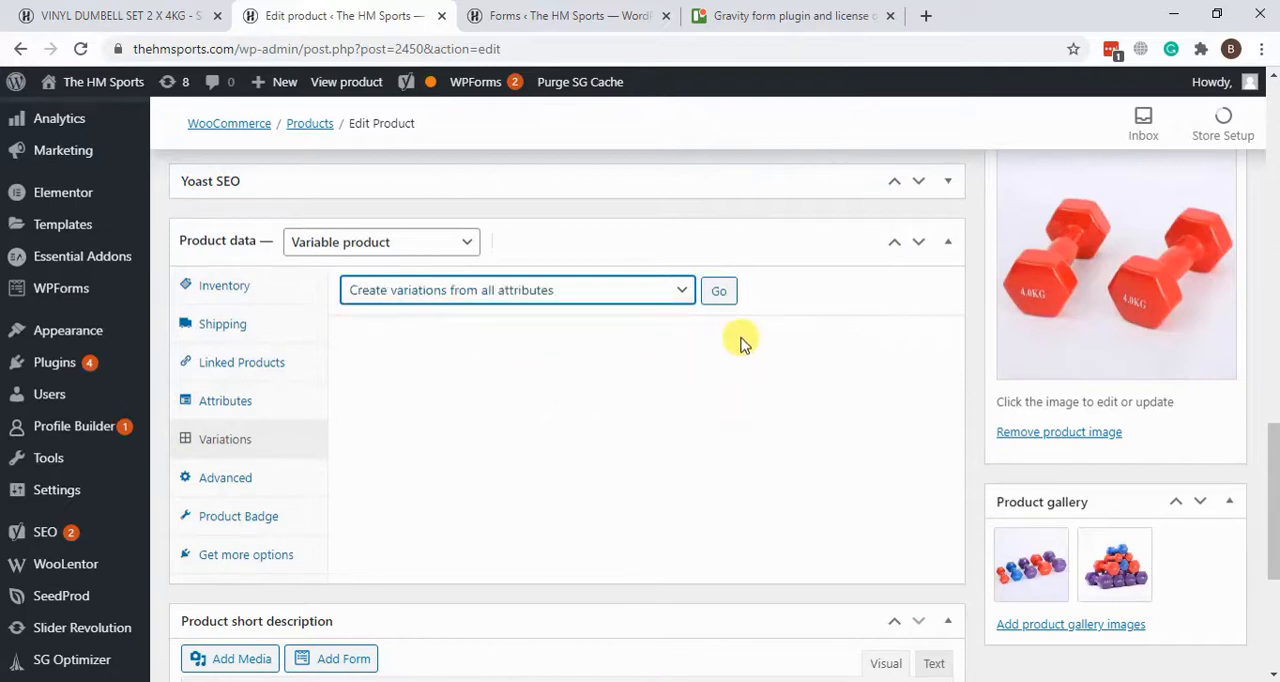
click(720, 292)
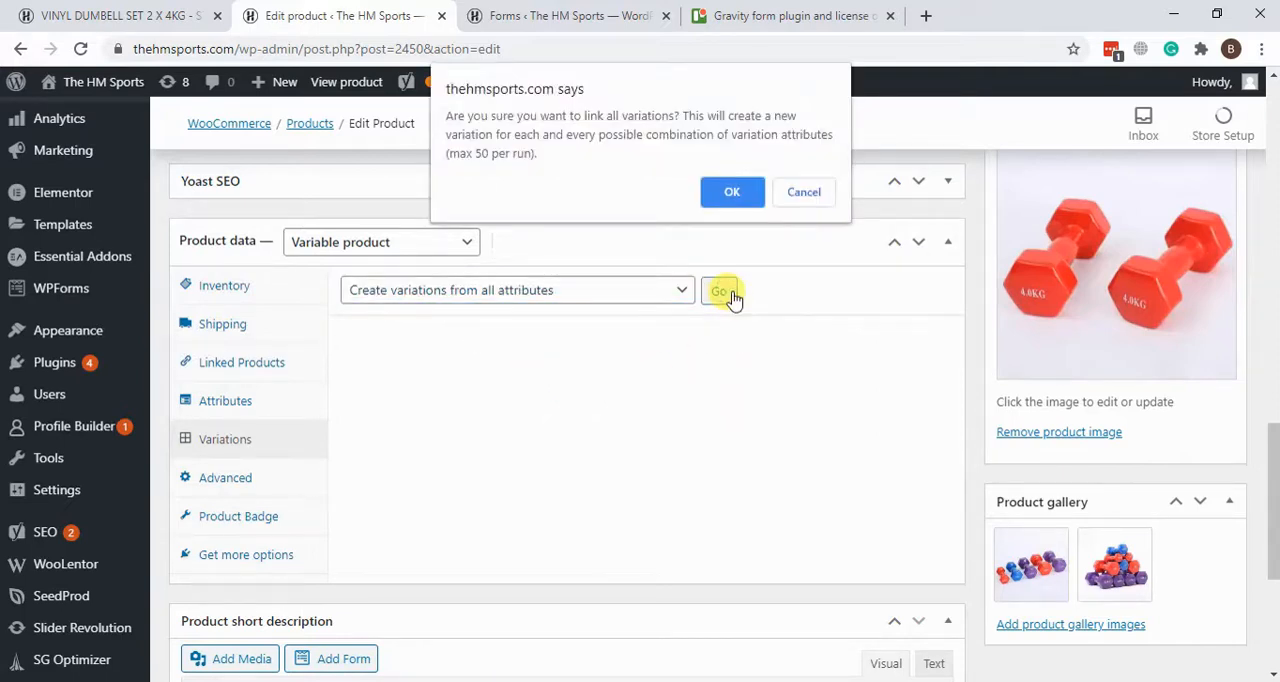
click(728, 198)
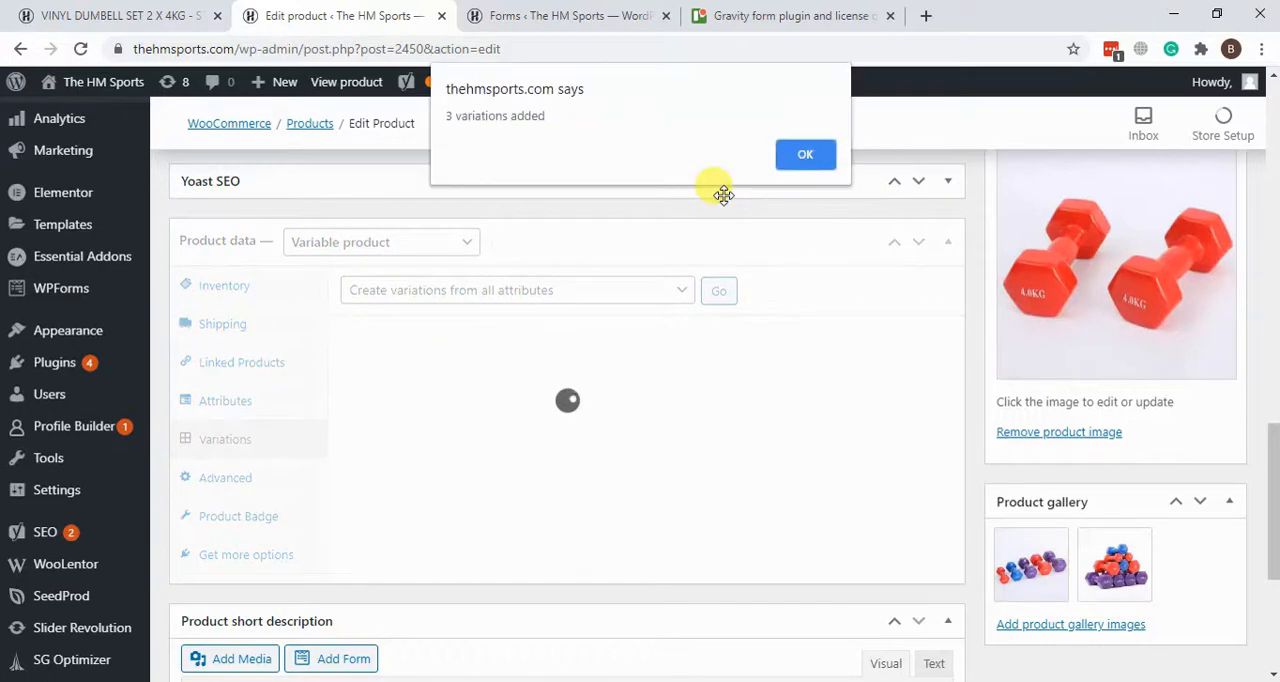
click(807, 157)
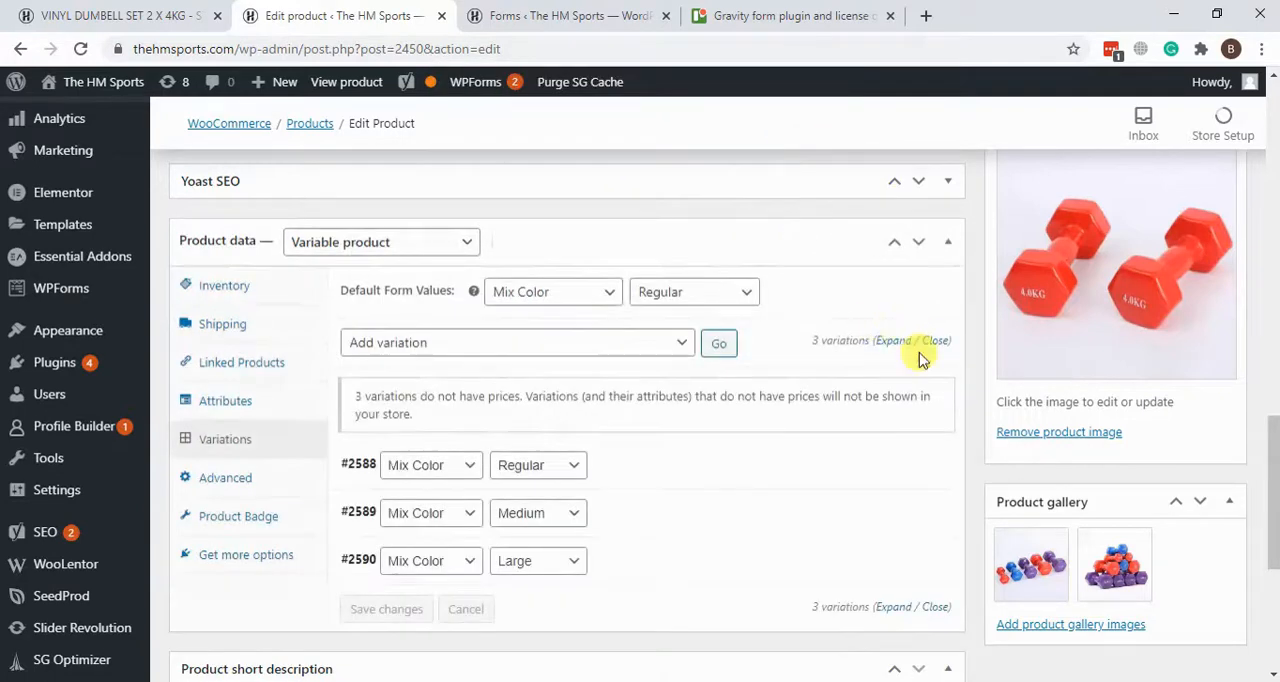
Step: Set the regular price of the Mix Color, Regular variation to 120 AED
scroll(650, 390, down, 1)
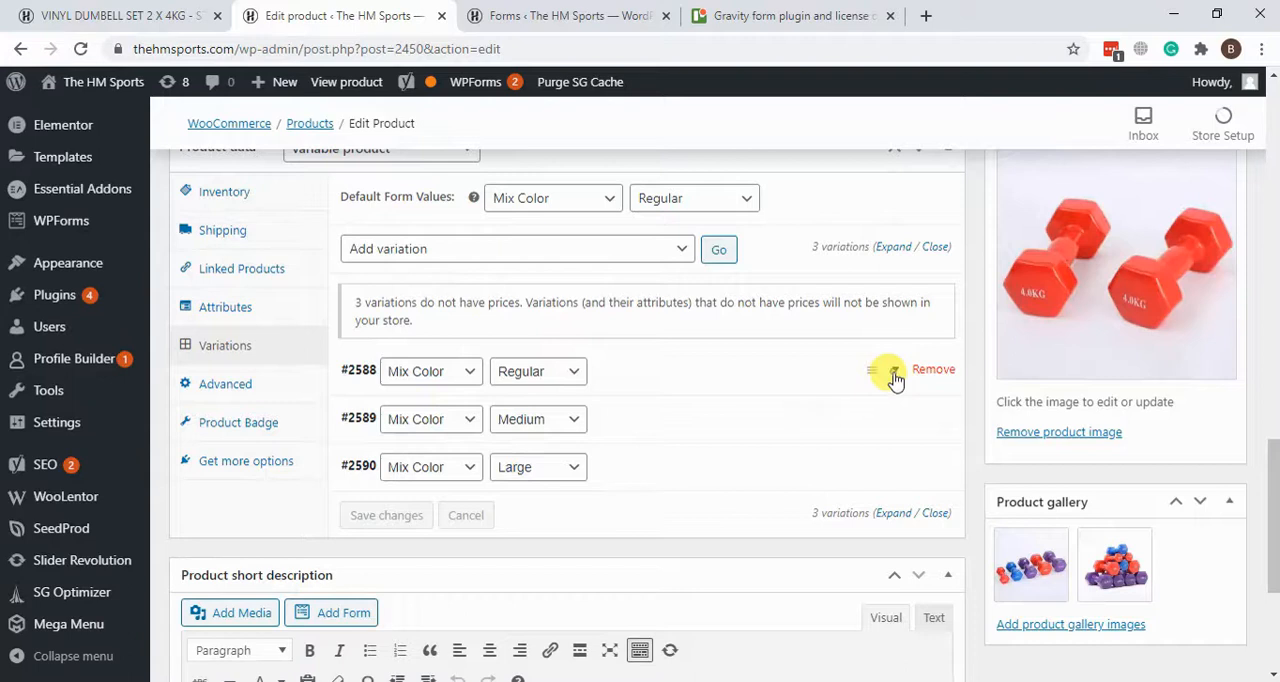
click(895, 374)
scroll(600, 350, down, 2)
click(406, 412)
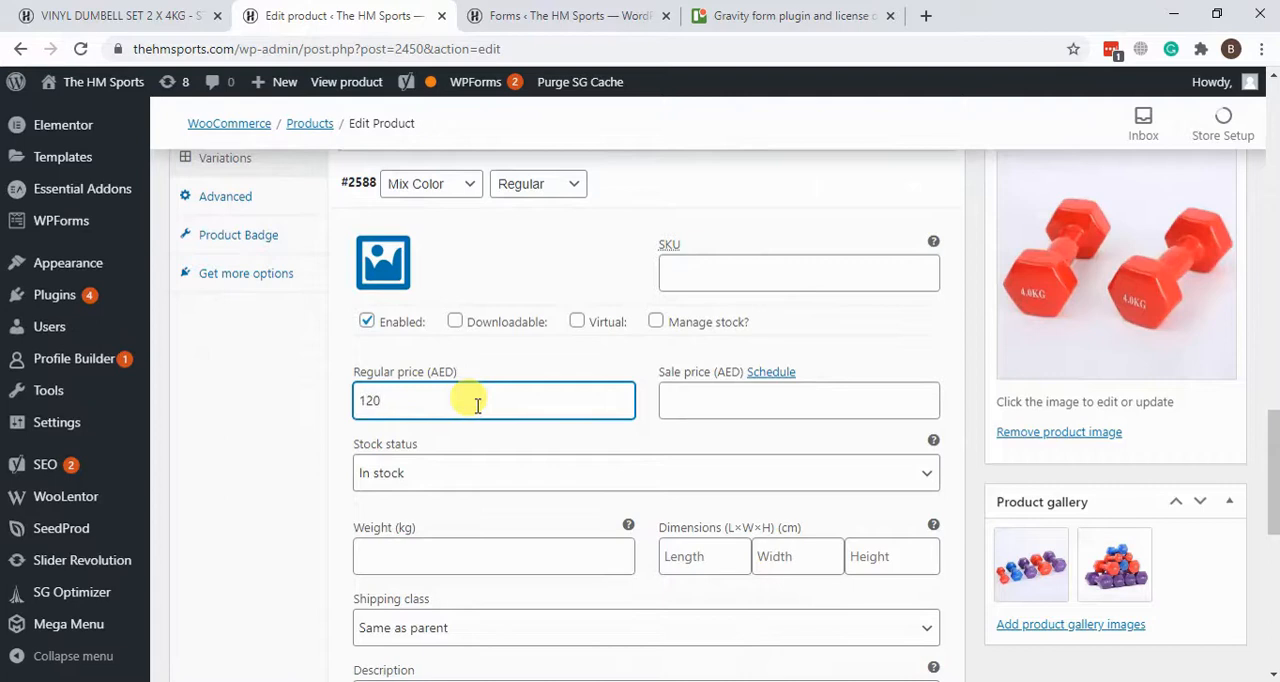
scroll(600, 400, up, 2)
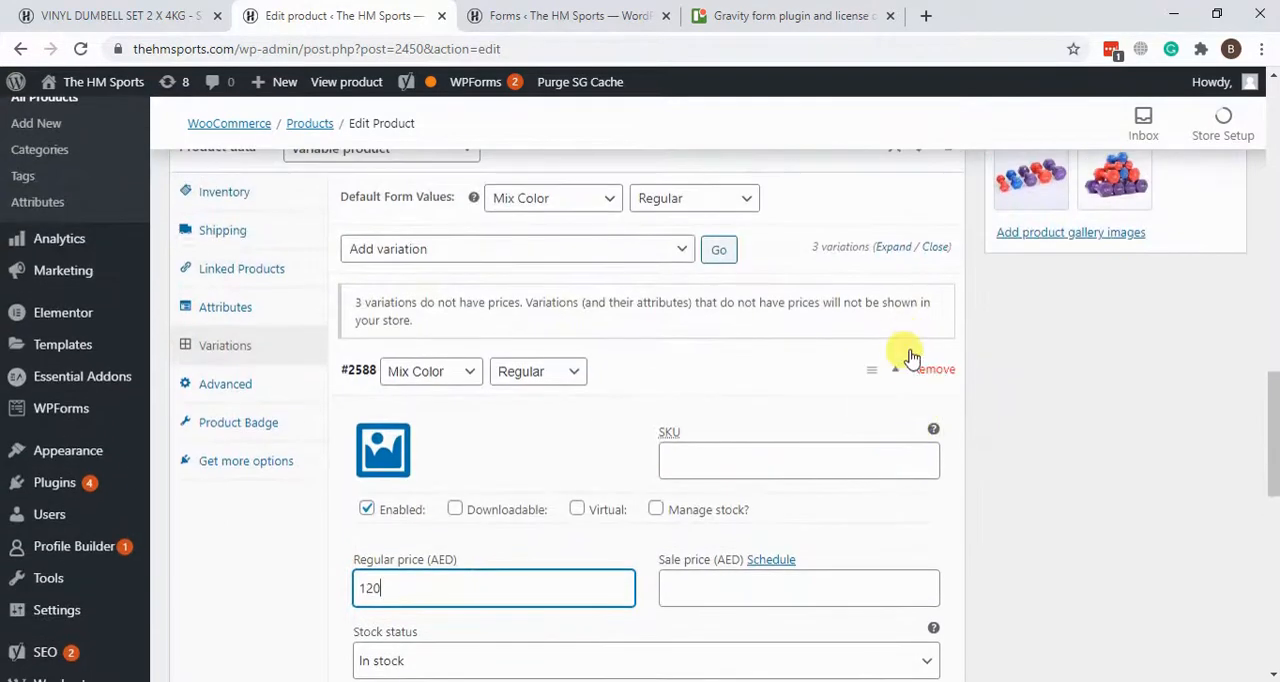
Step: Set the regular price of the Mix Color, Medium variation to 110 AED
scroll(903, 374, down, 6)
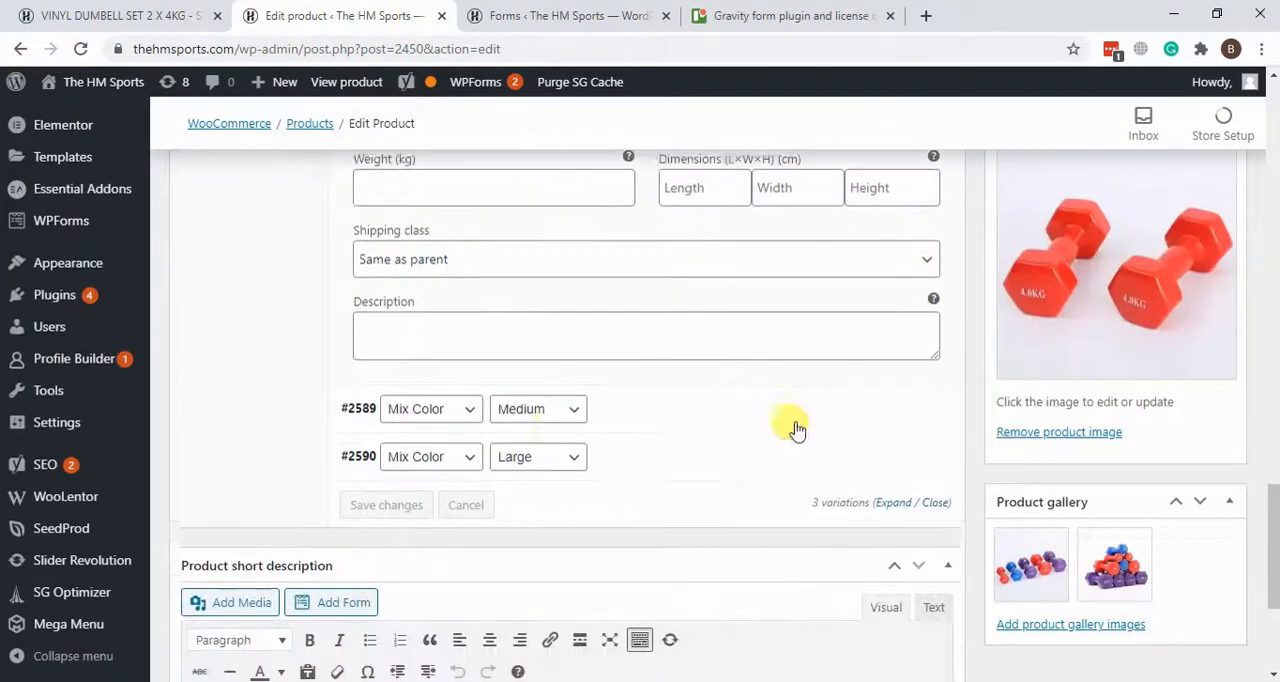
click(740, 421)
scroll(374, 334, down, 3)
click(392, 340)
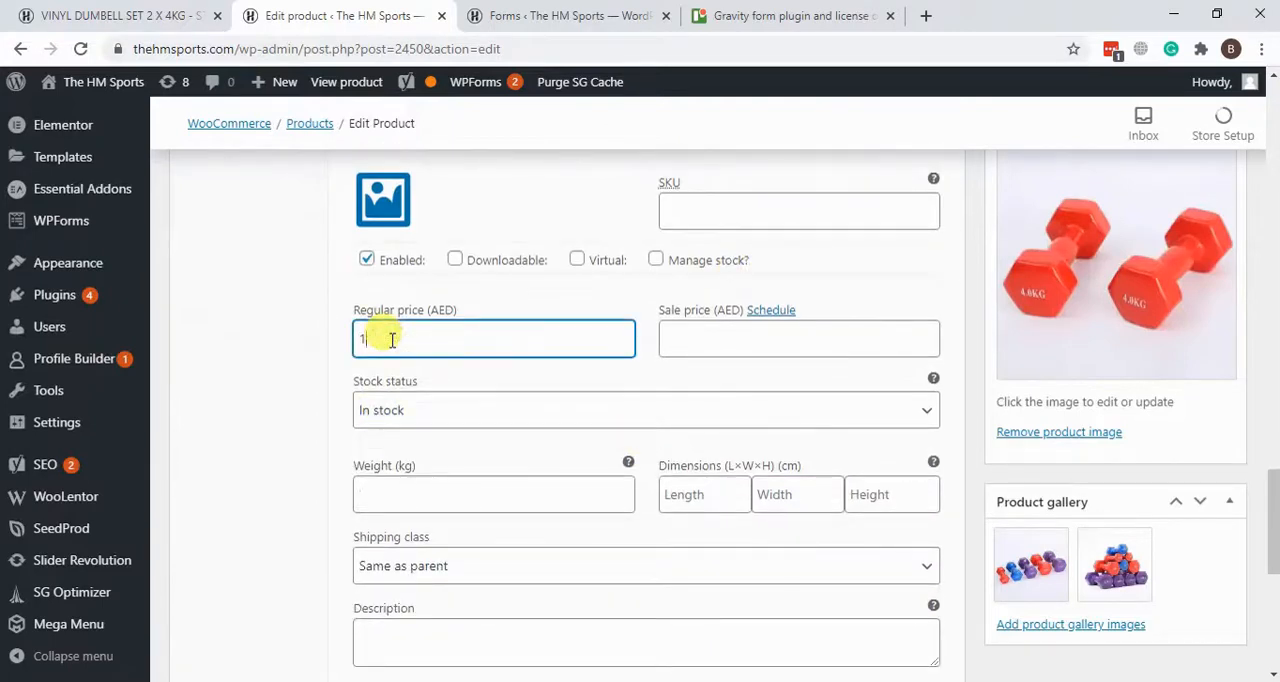
text(110)
scroll(634, 364, down, 4)
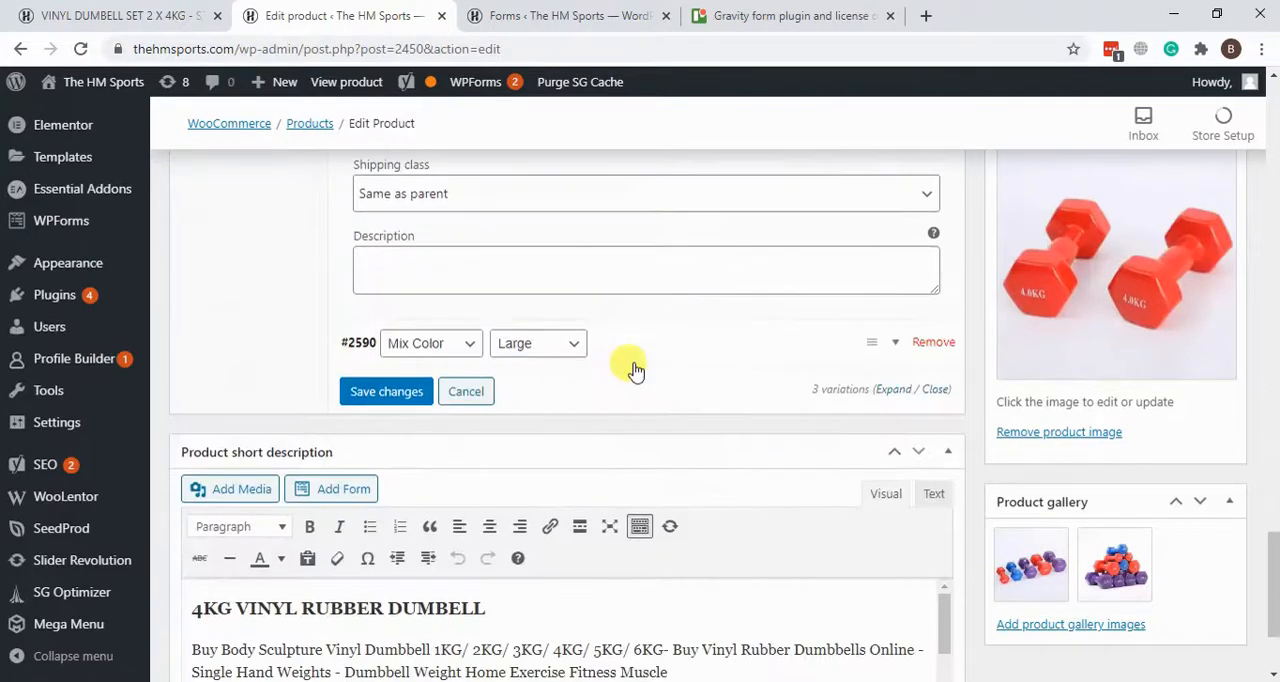
Step: Set the regular price of the Mix Color, Large variation to 130 AED and save the variation changes
click(745, 348)
scroll(509, 449, down, 2)
click(475, 380)
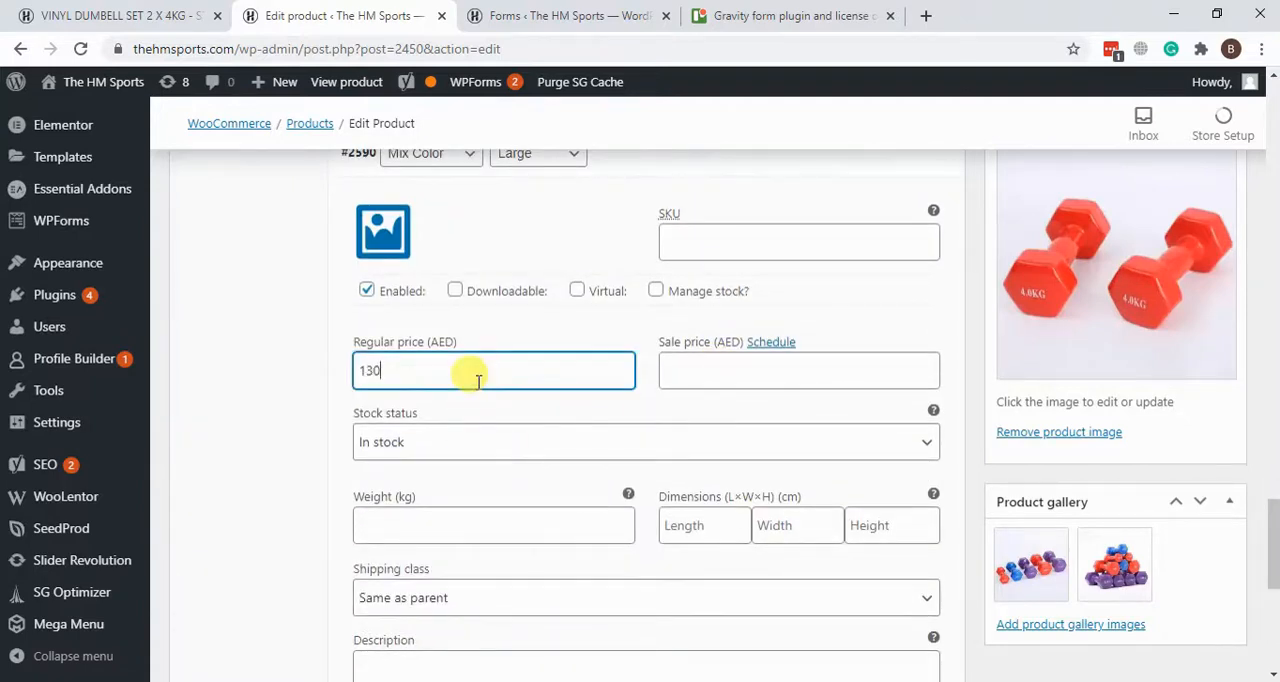
text(130)
scroll(829, 455, up, 9)
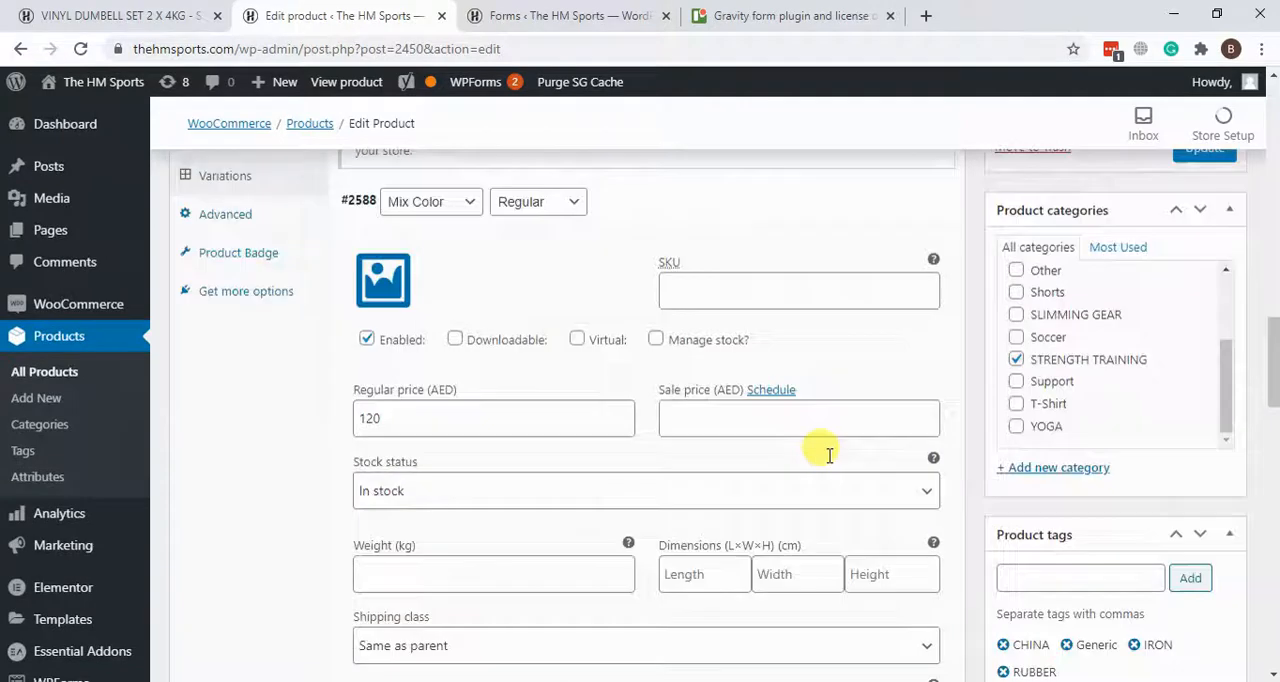
scroll(829, 455, up, 4)
scroll(829, 455, down, 8)
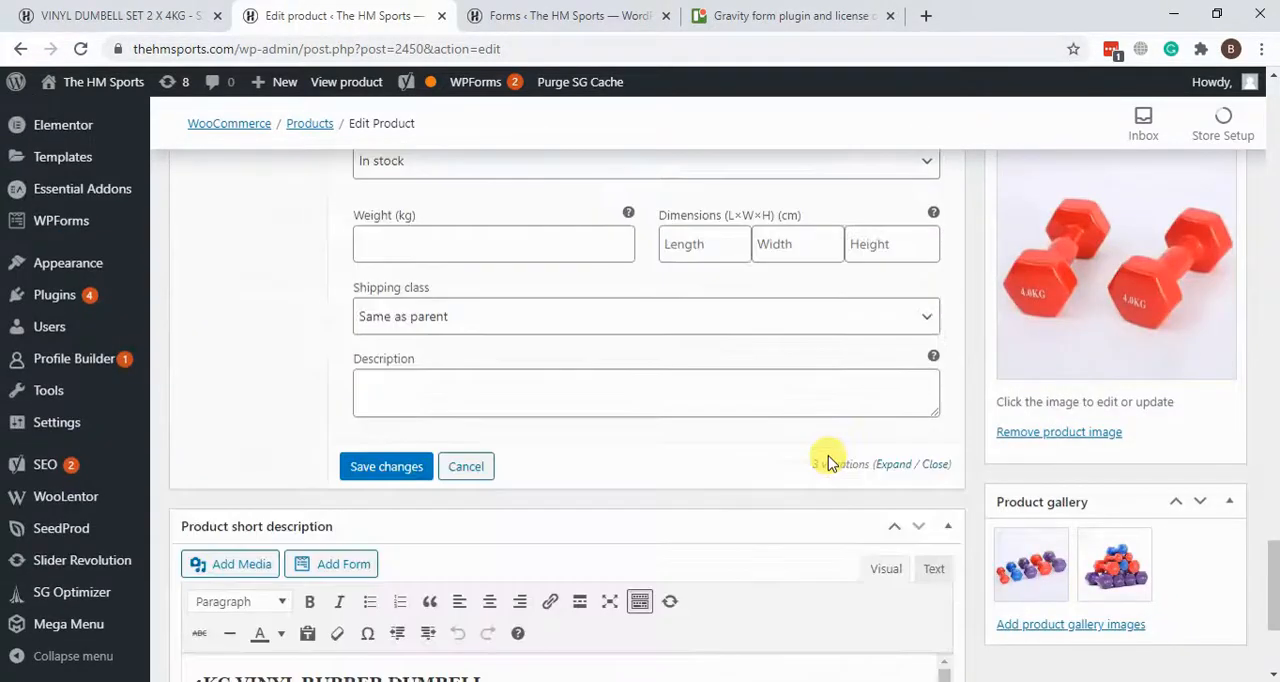
click(362, 472)
scroll(659, 435, up, 3)
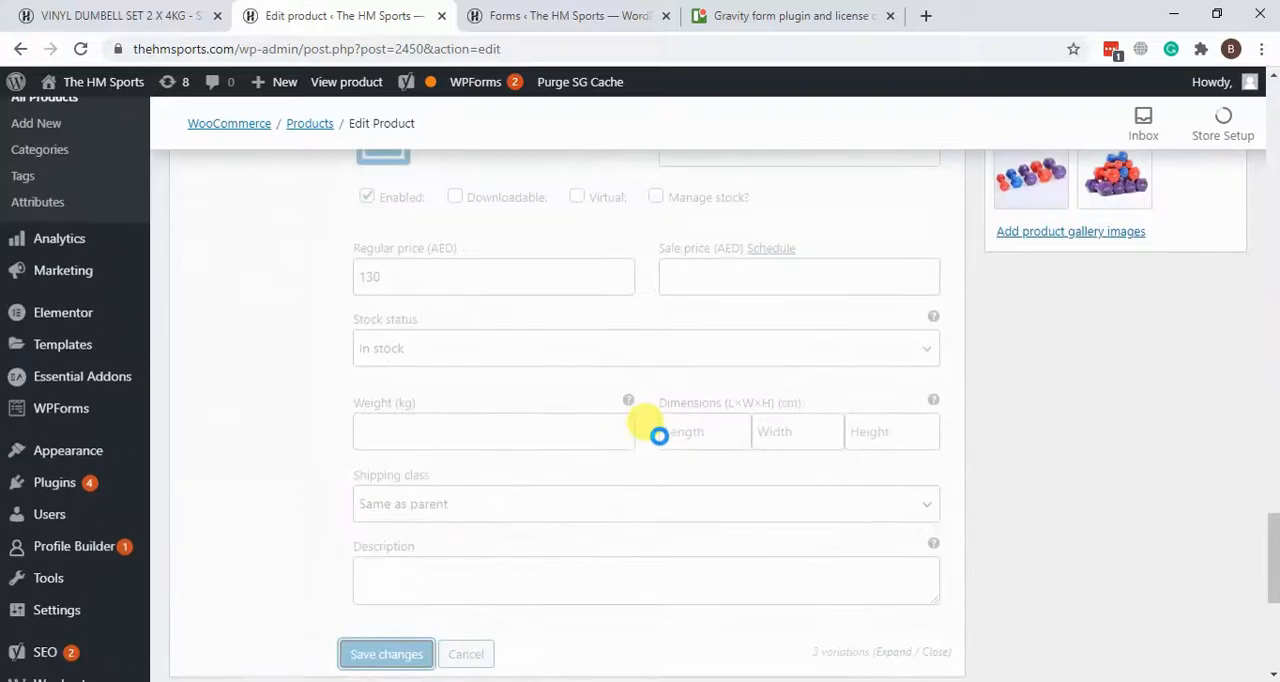
scroll(630, 443, up, 10)
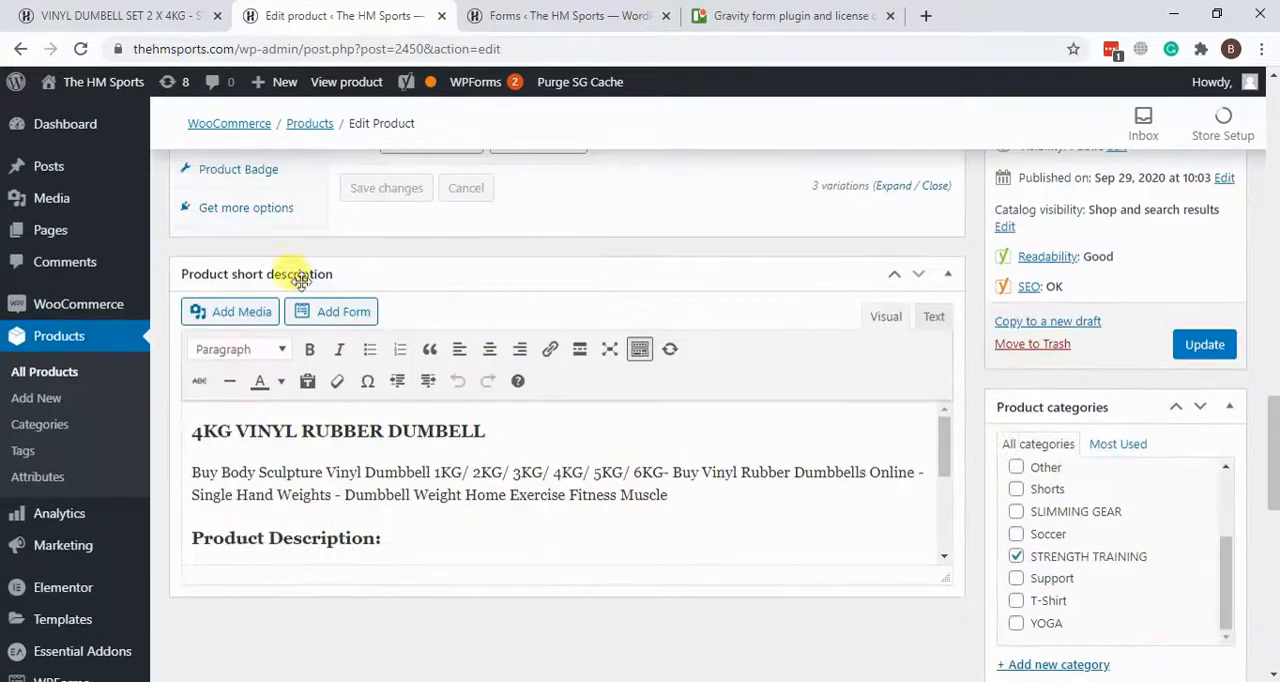
Step: Reload the live dumbbell page and examine the choices offered under Color and Size
click(126, 15)
click(80, 48)
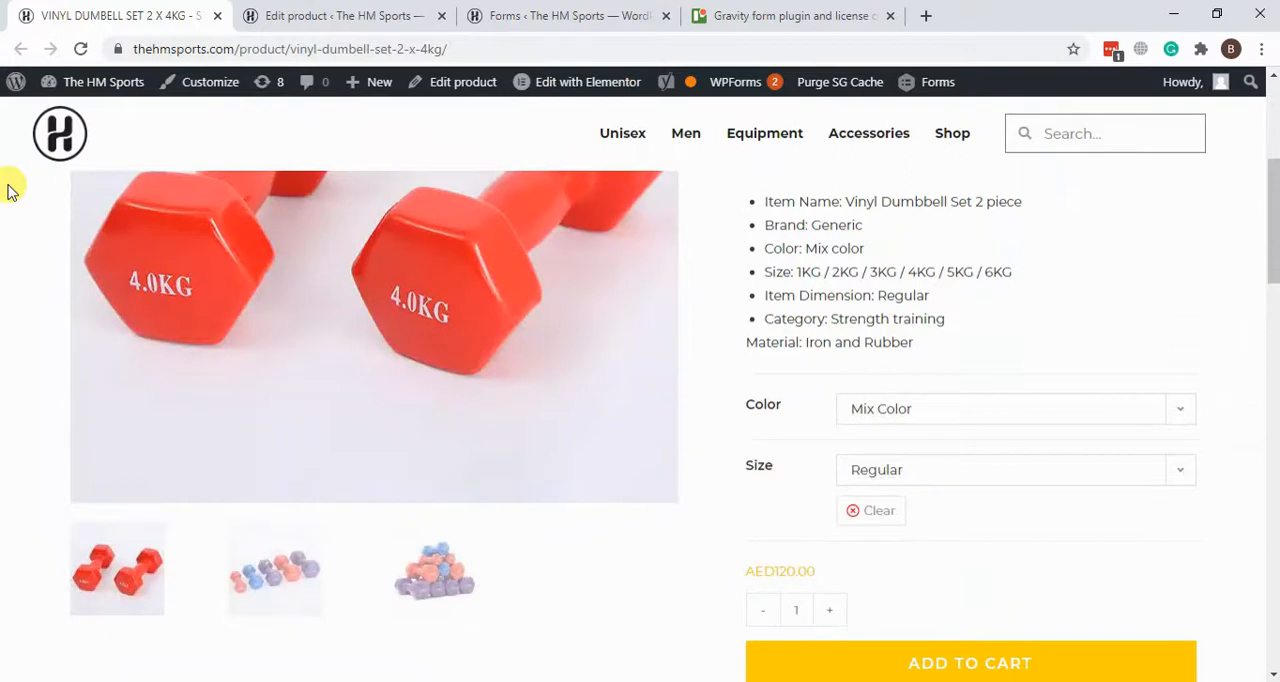
click(1013, 410)
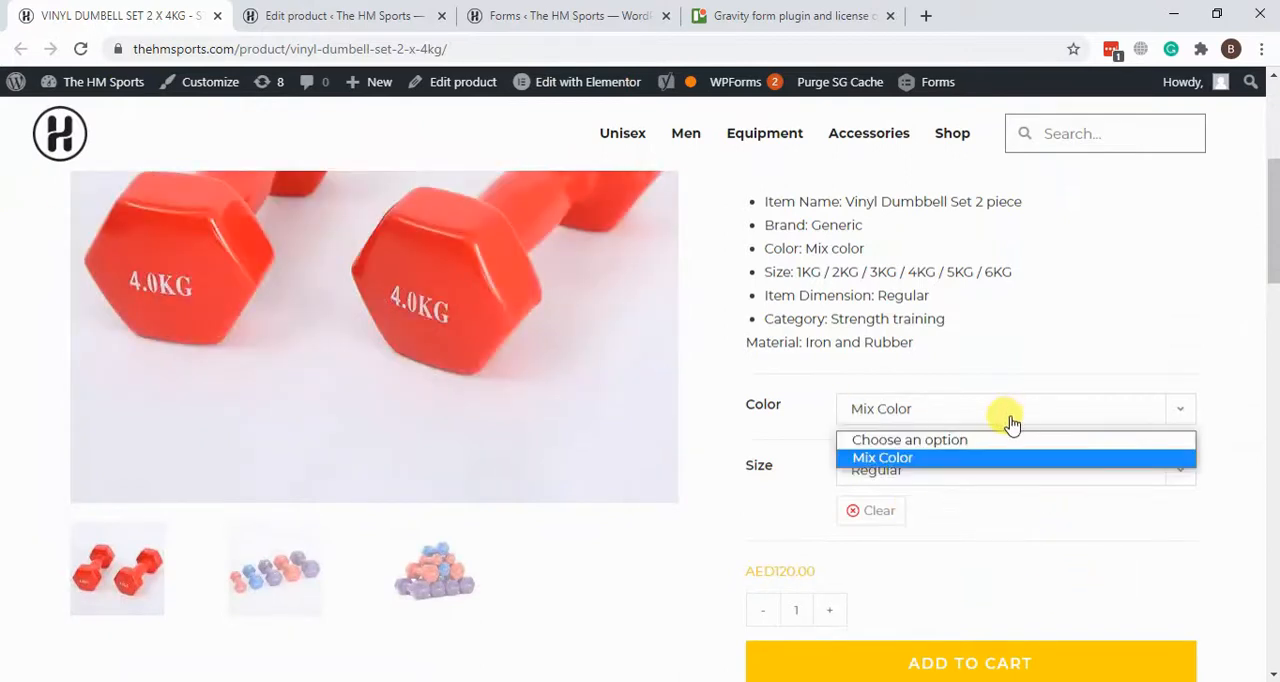
click(1013, 422)
click(940, 478)
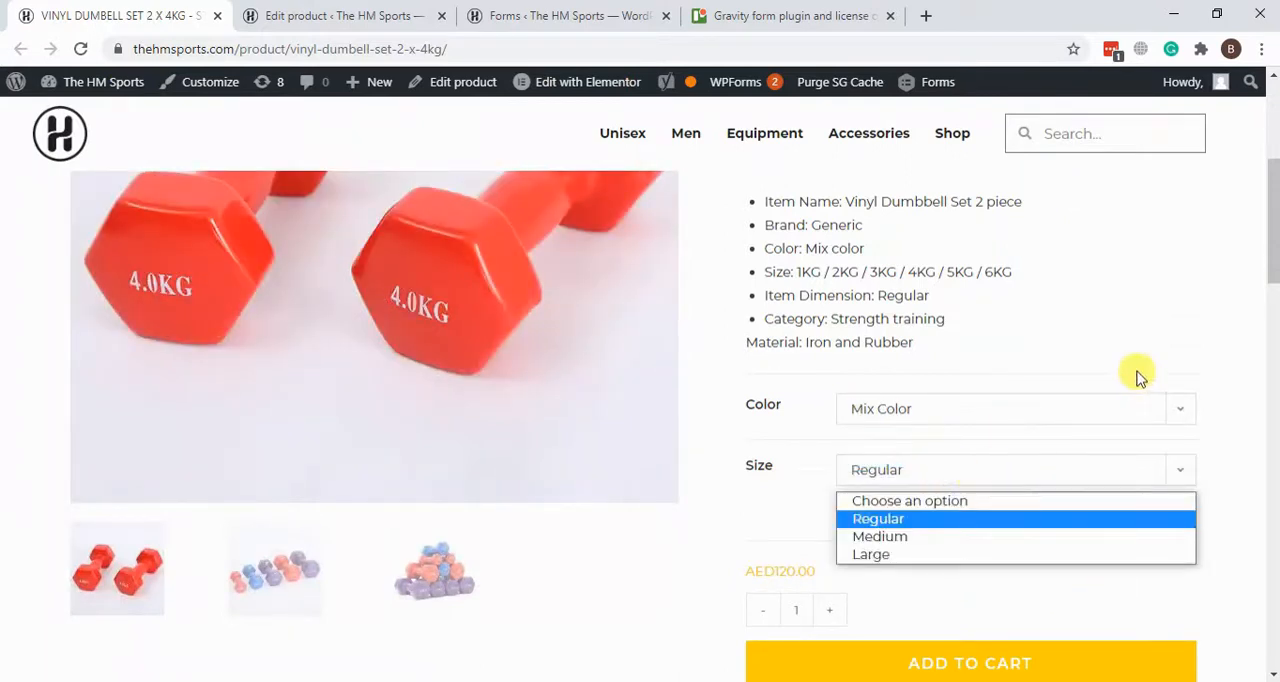
scroll(1140, 372, up, 2)
scroll(1143, 342, down, 2)
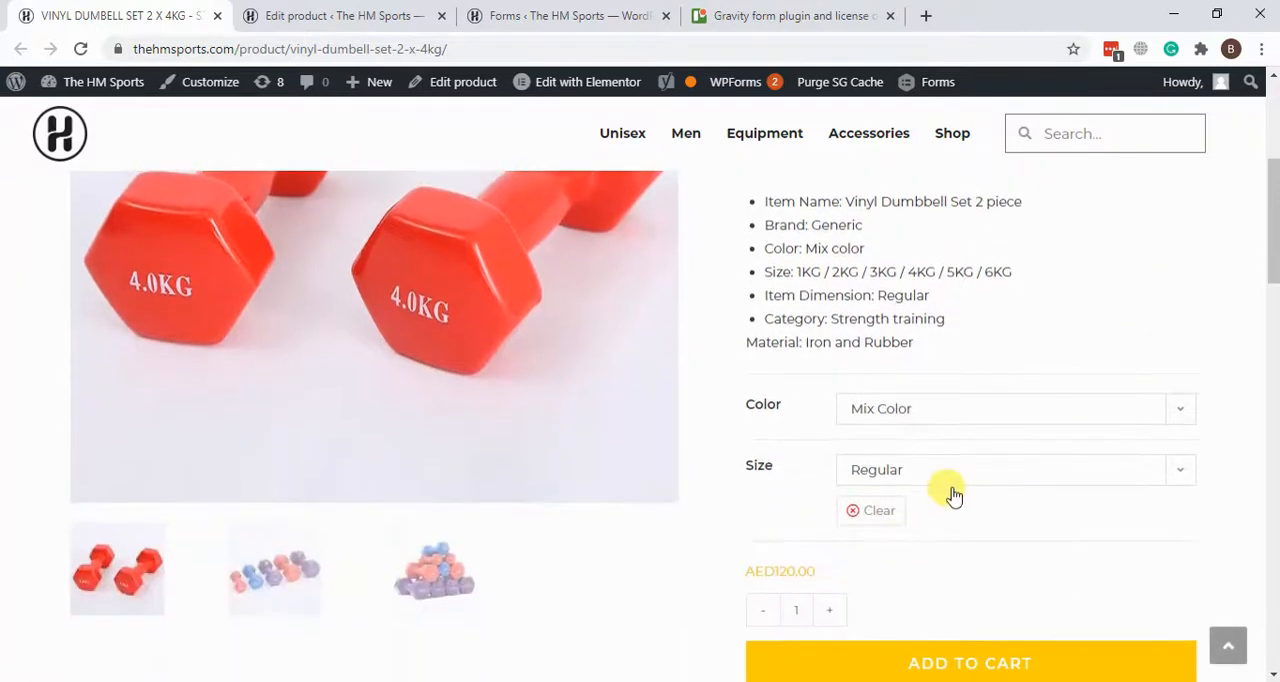
Step: Choose the Regular, Medium and Large sizes in turn on the live page and compare the price of each with the product's price range
click(953, 494)
click(868, 520)
drag(730, 575, 829, 571)
click(887, 491)
click(886, 533)
click(948, 563)
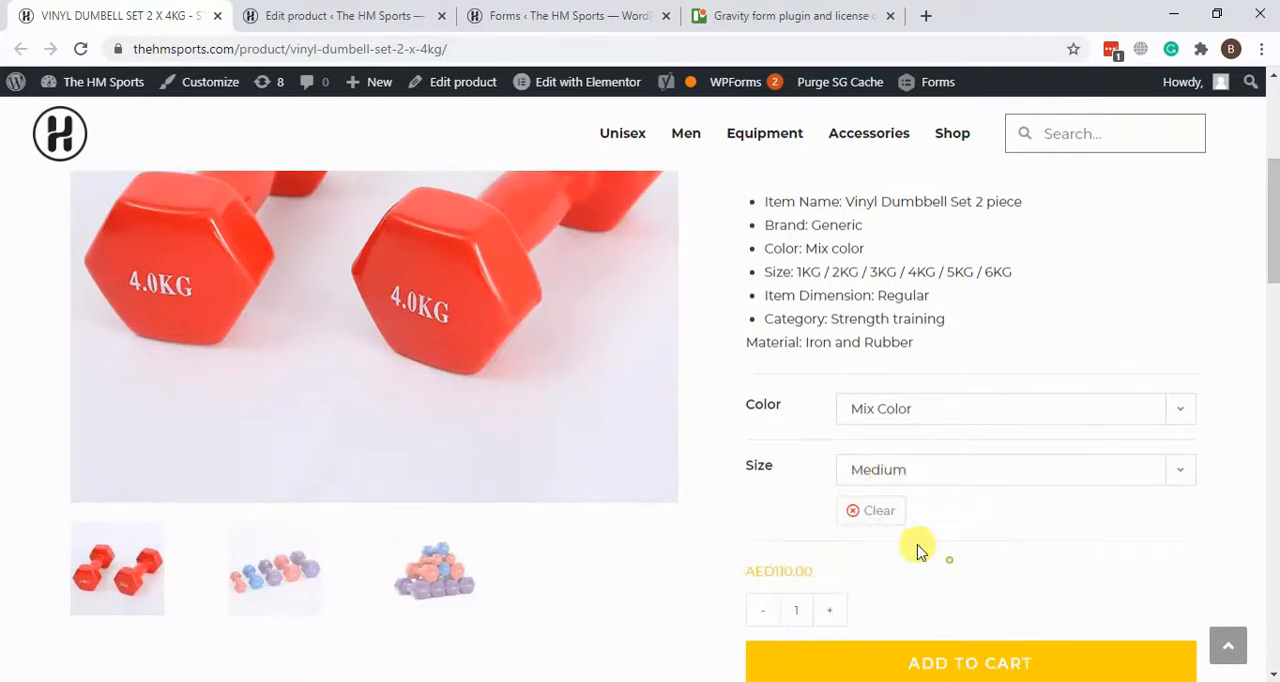
click(886, 488)
click(893, 555)
drag(752, 576, 826, 570)
click(826, 570)
scroll(1143, 417, up, 5)
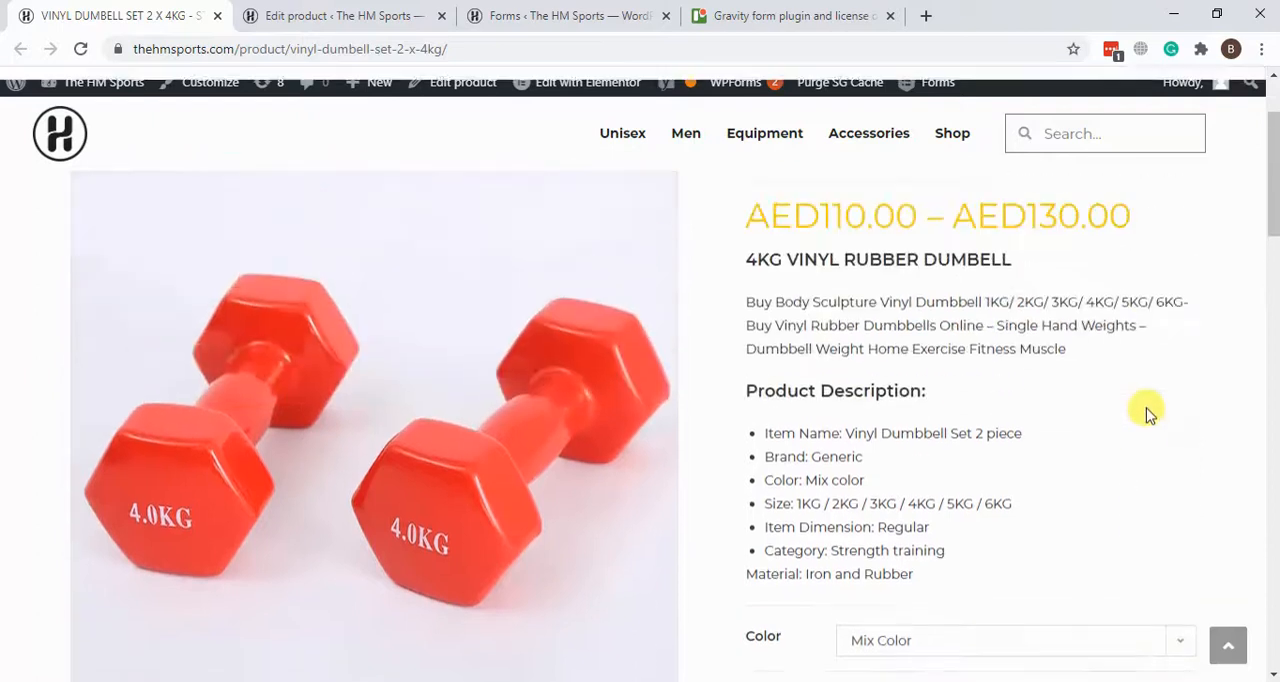
scroll(1143, 355, down, 8)
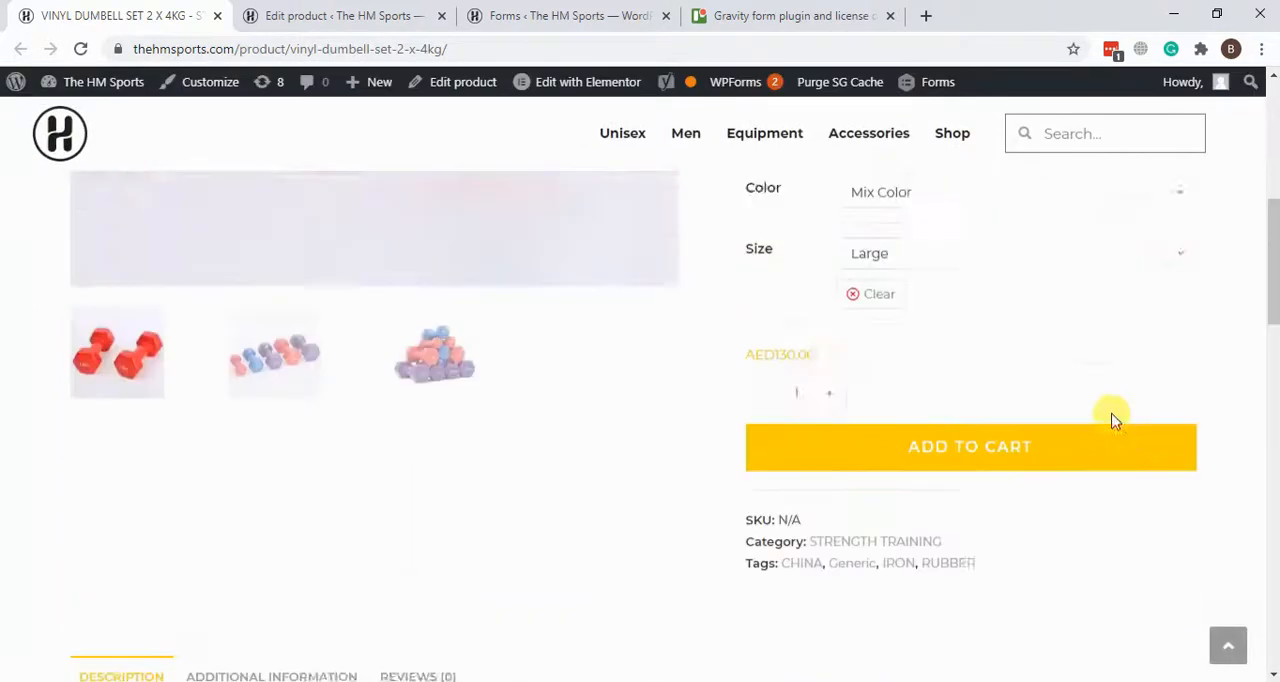
scroll(1114, 420, up, 8)
Step: Return to the product editor and remove the dumbbell's Regular and Medium variations
click(409, 11)
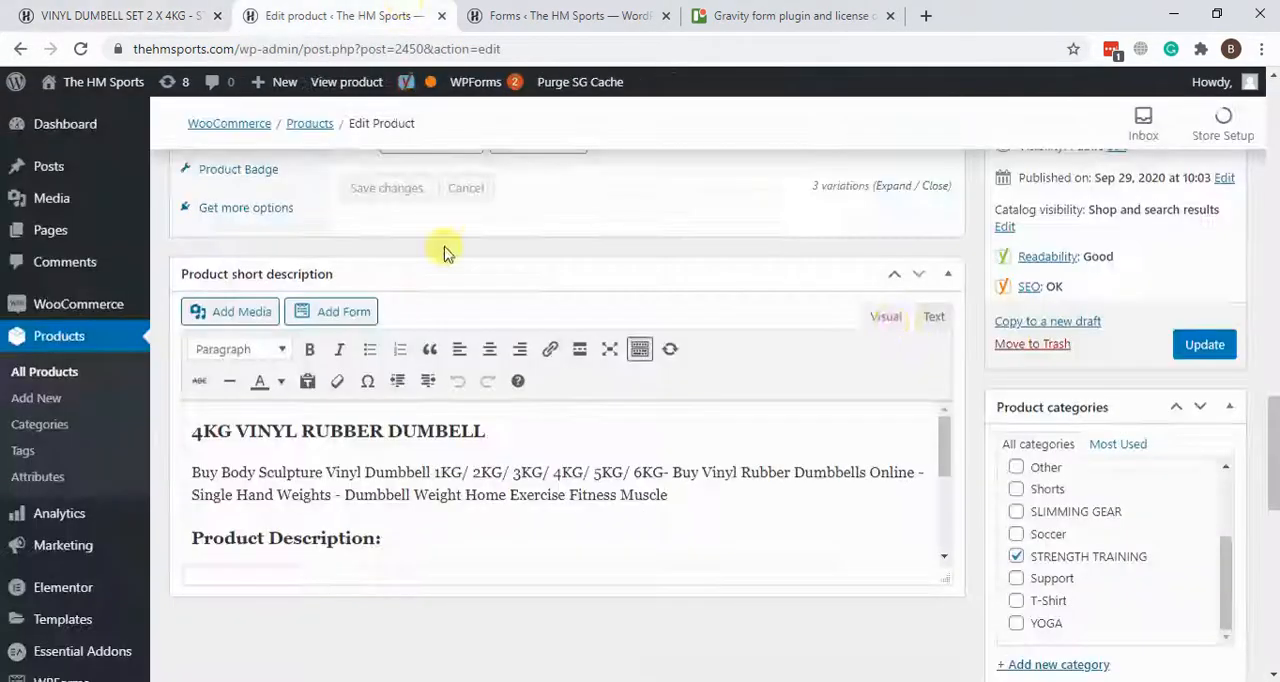
scroll(943, 286, down, 4)
scroll(860, 383, up, 5)
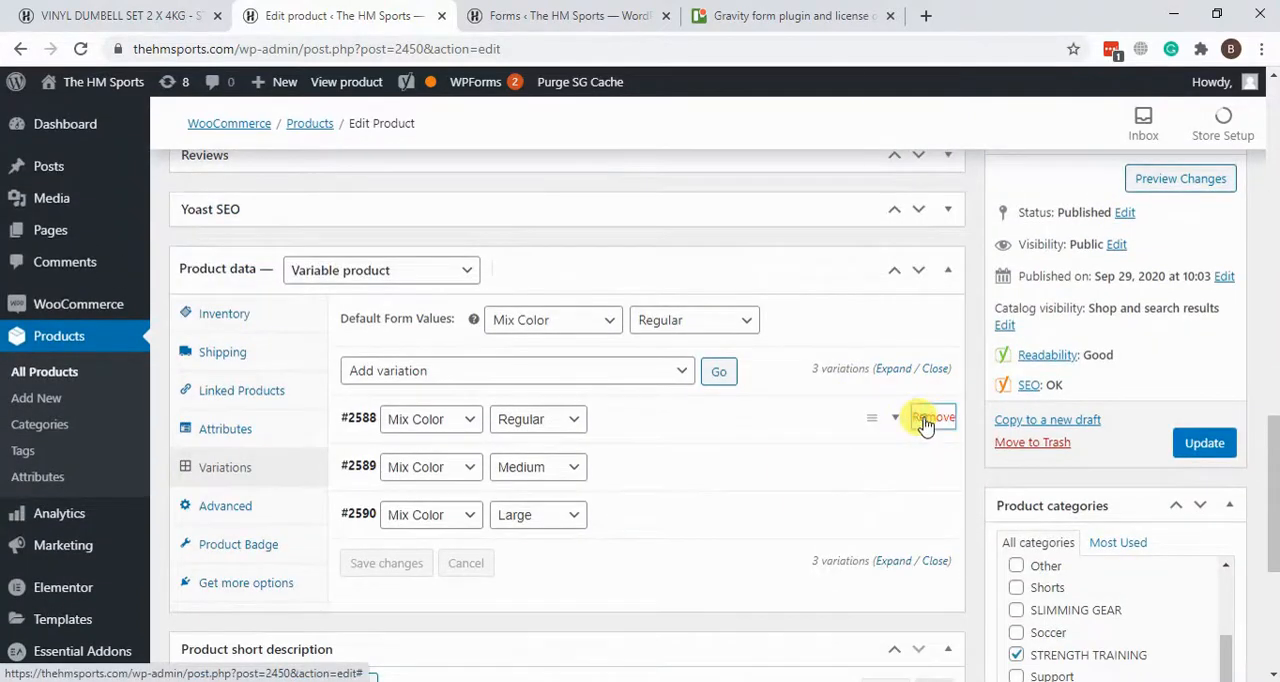
click(925, 420)
click(722, 153)
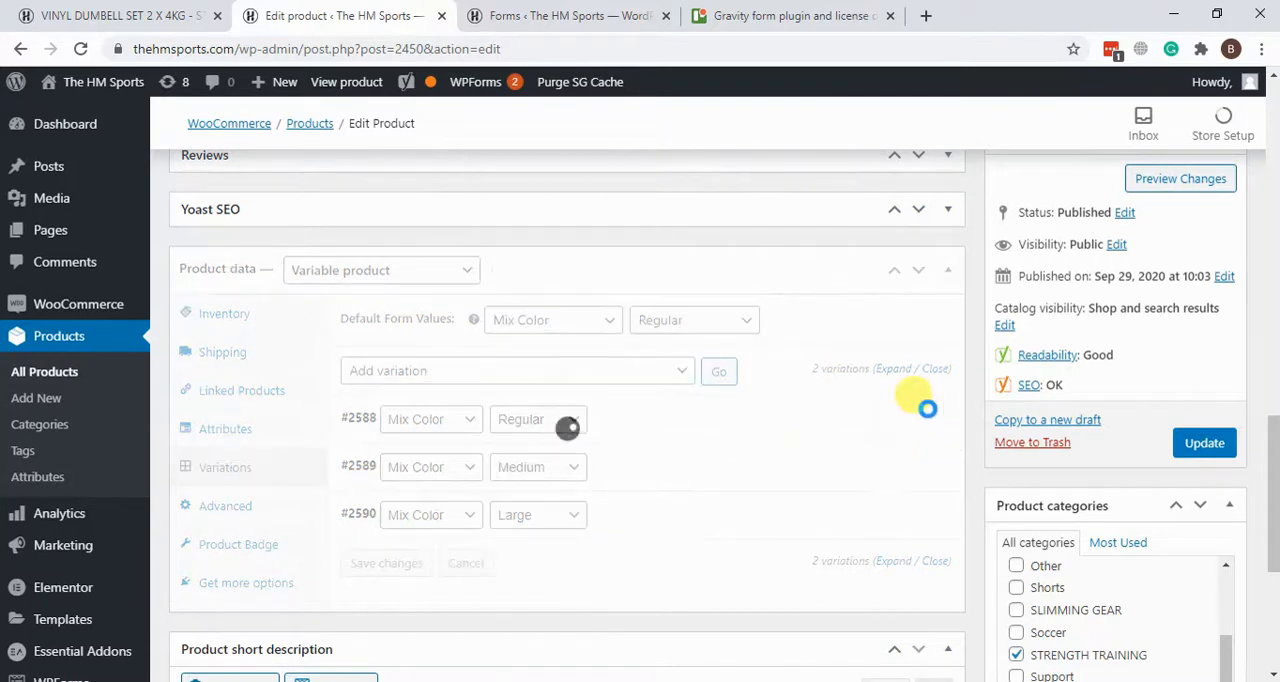
click(935, 419)
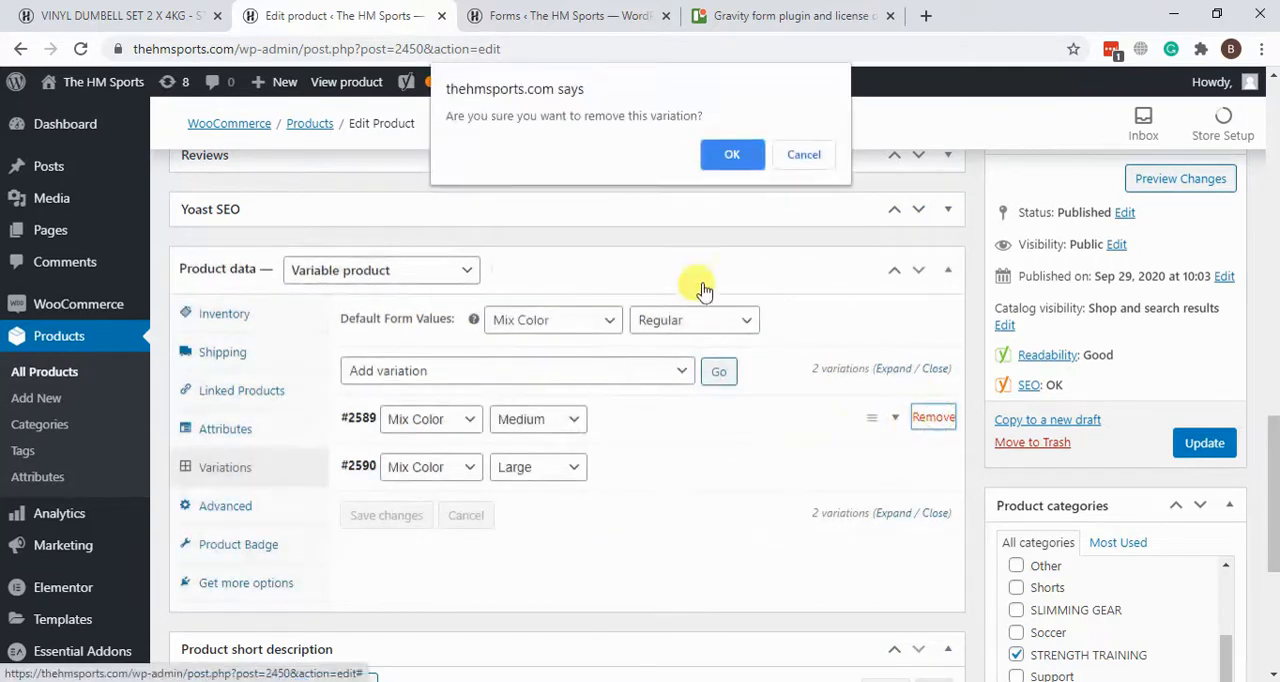
click(733, 158)
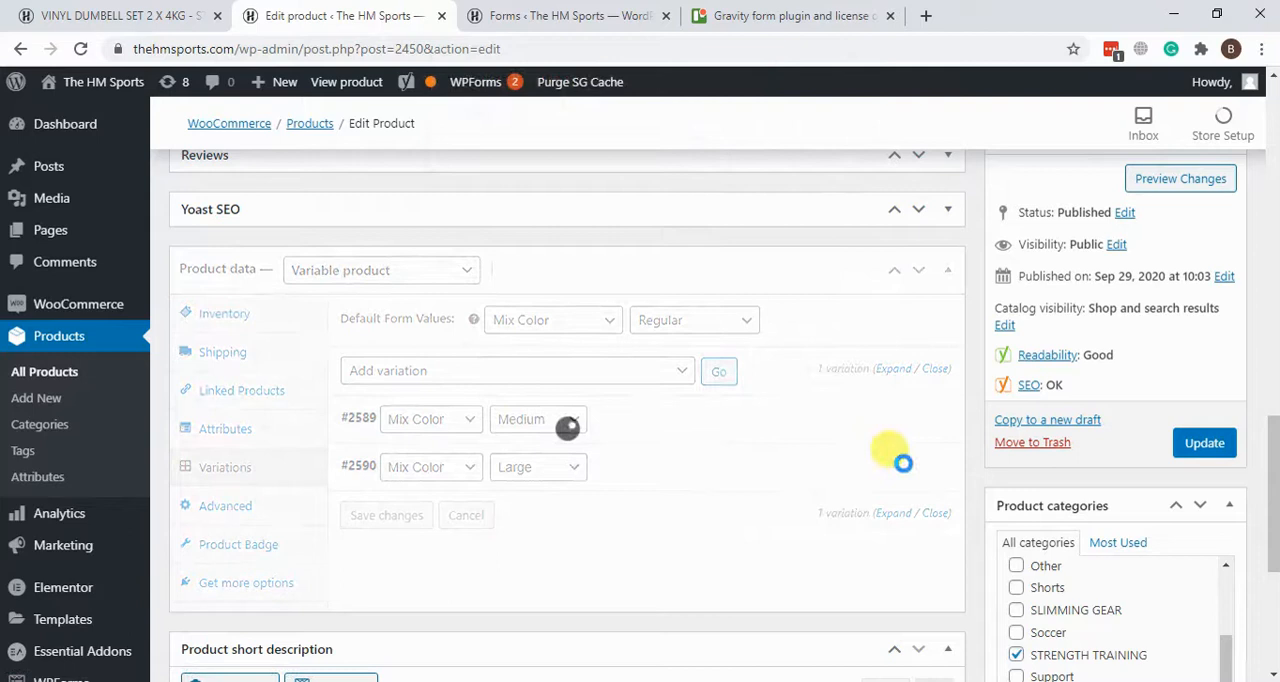
Step: Delete all remaining variations of the dumbbell product and accept both confirmations
click(652, 380)
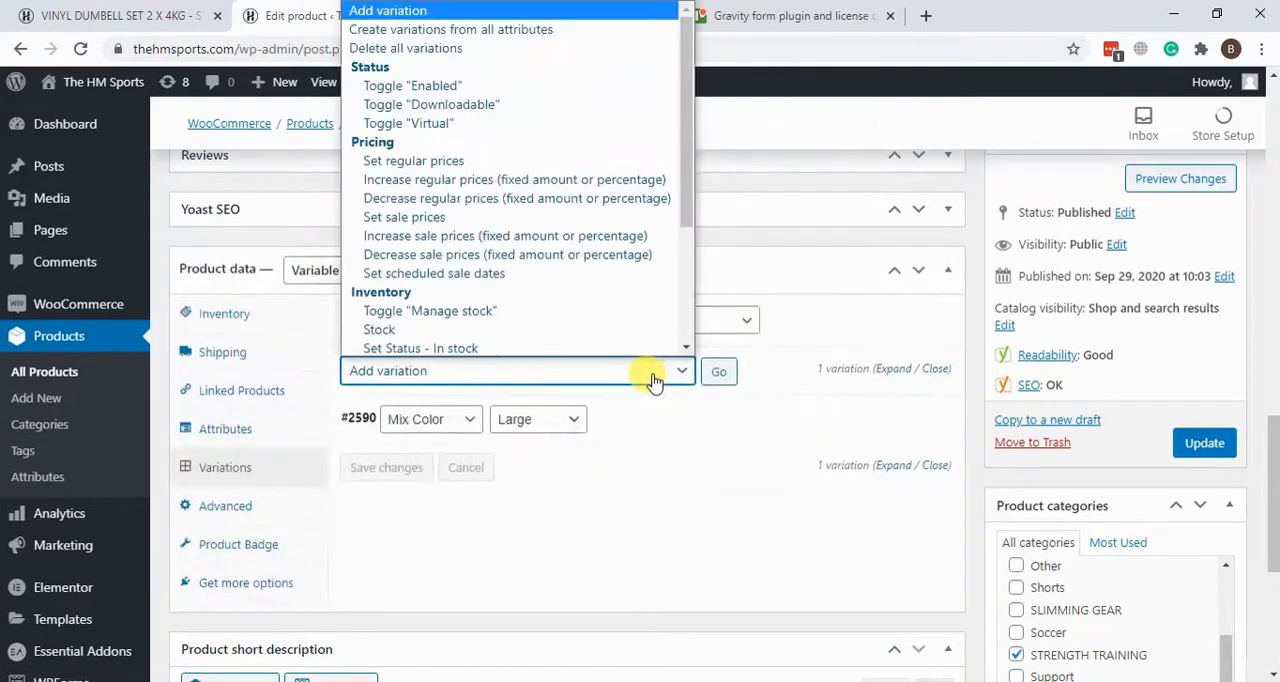
click(468, 48)
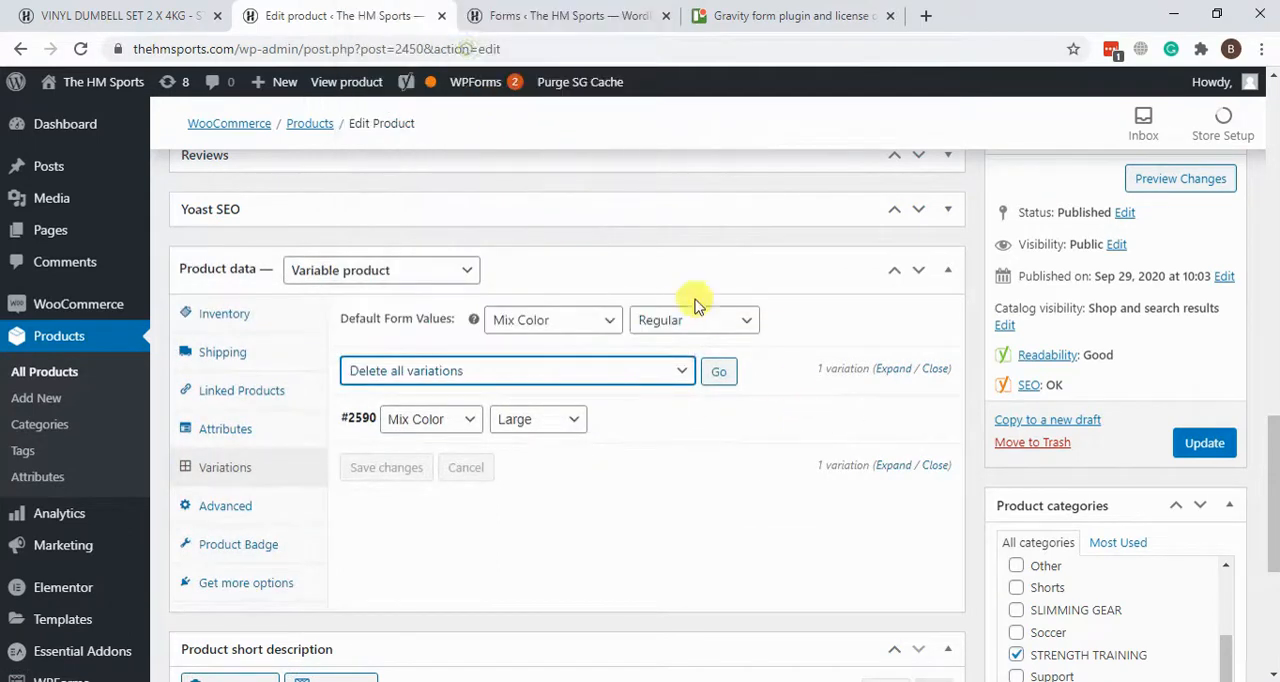
click(719, 371)
click(744, 174)
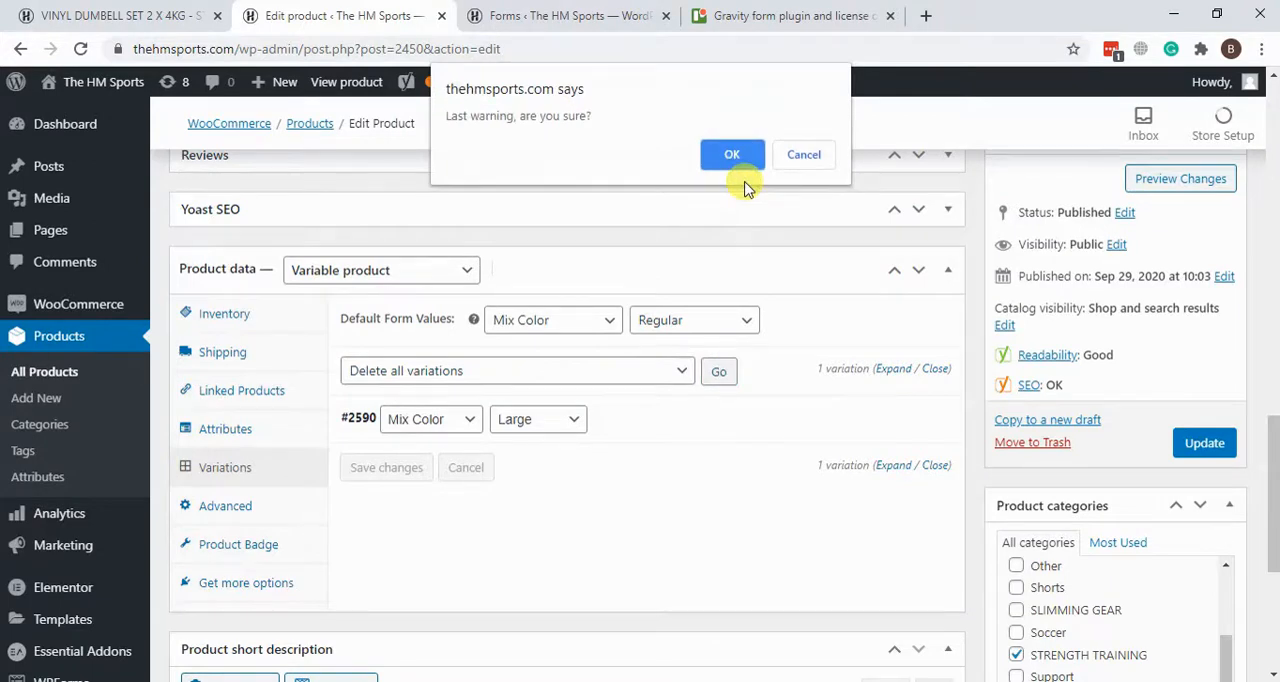
click(736, 156)
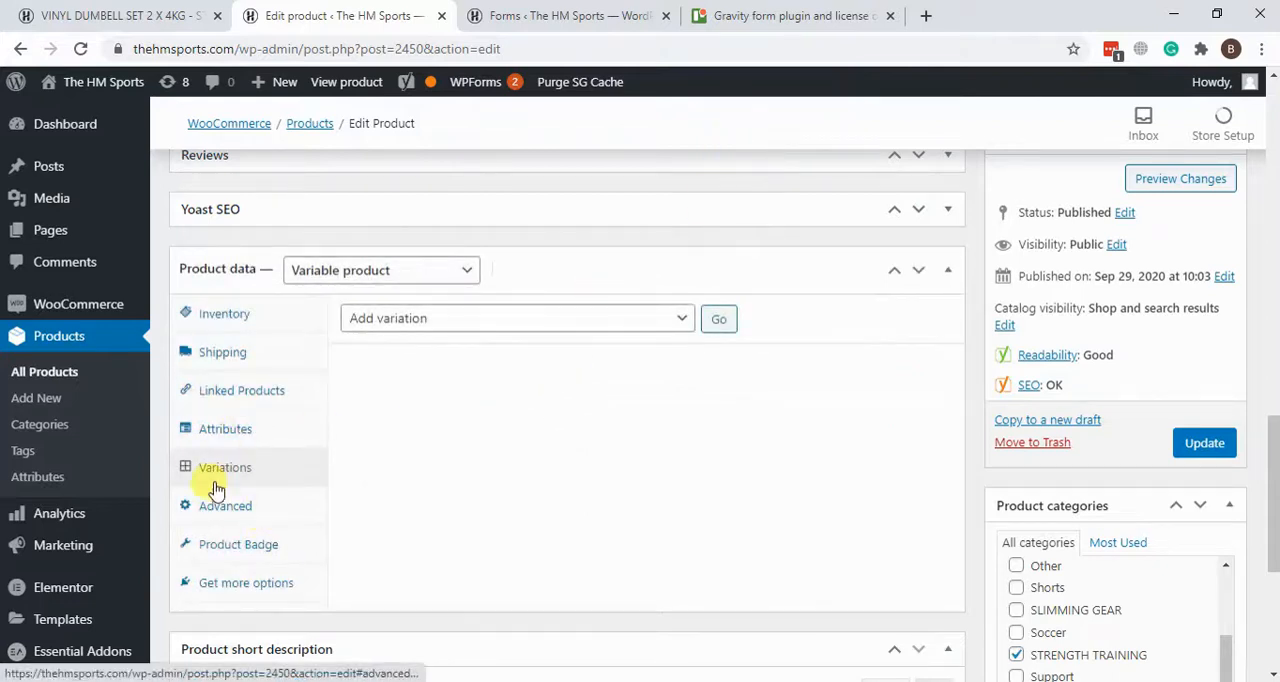
Step: Remove Medium and Large from the Size attribute's values, leaving only Regular, and save the attributes
click(230, 430)
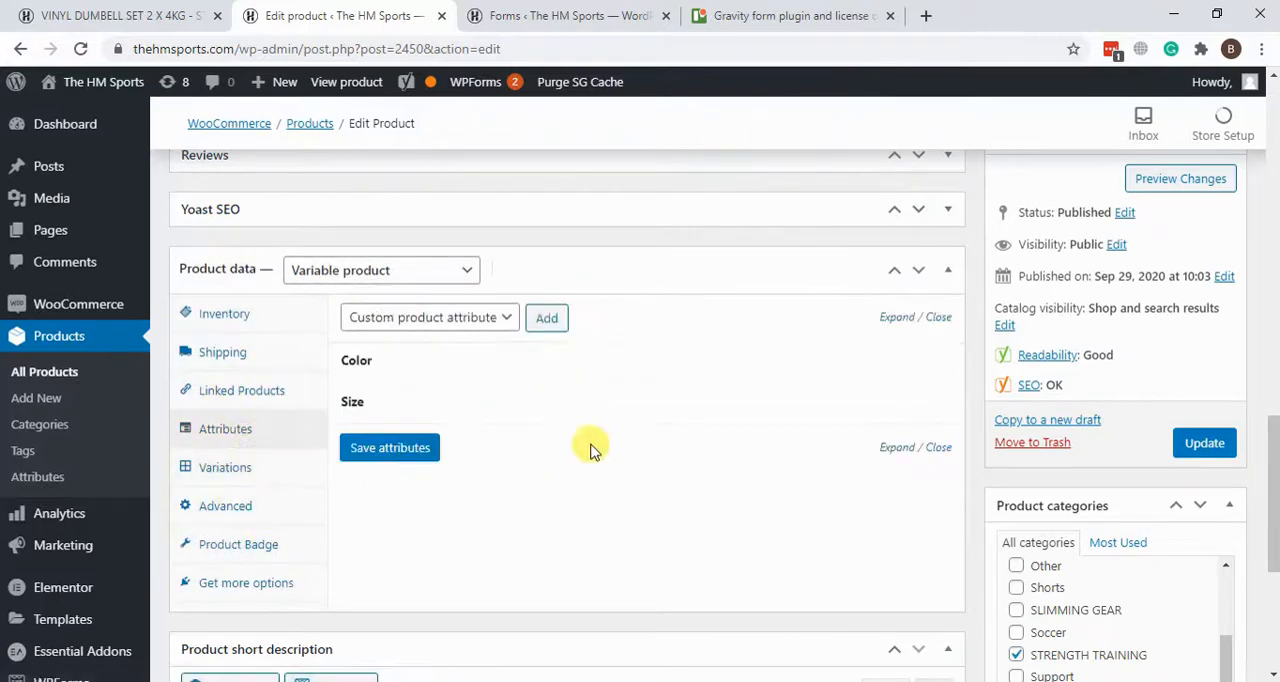
click(790, 418)
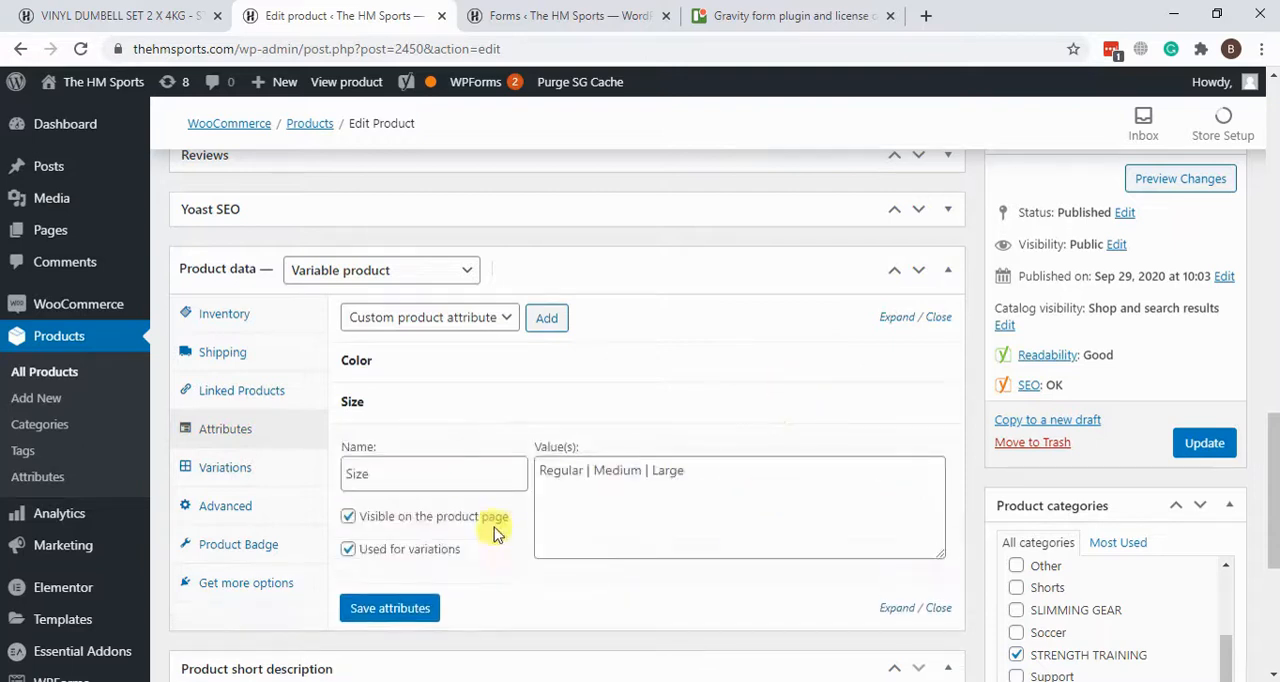
drag(584, 472, 746, 475)
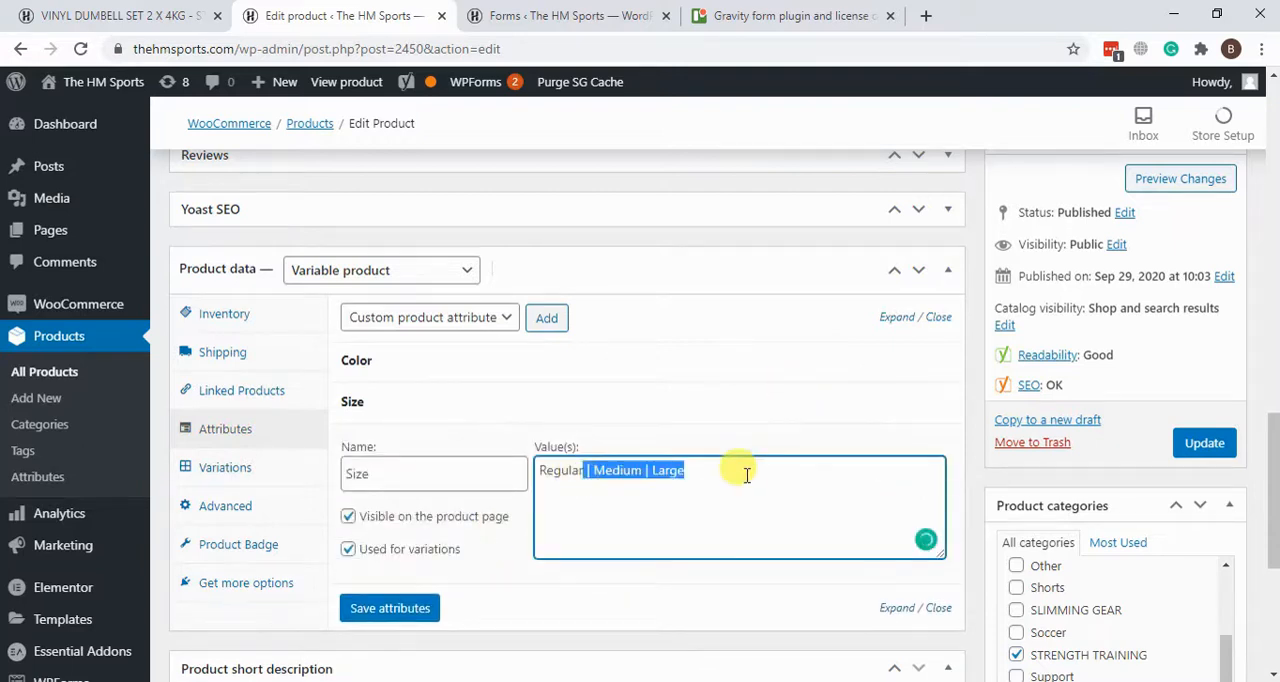
key(BackSpace)
click(405, 612)
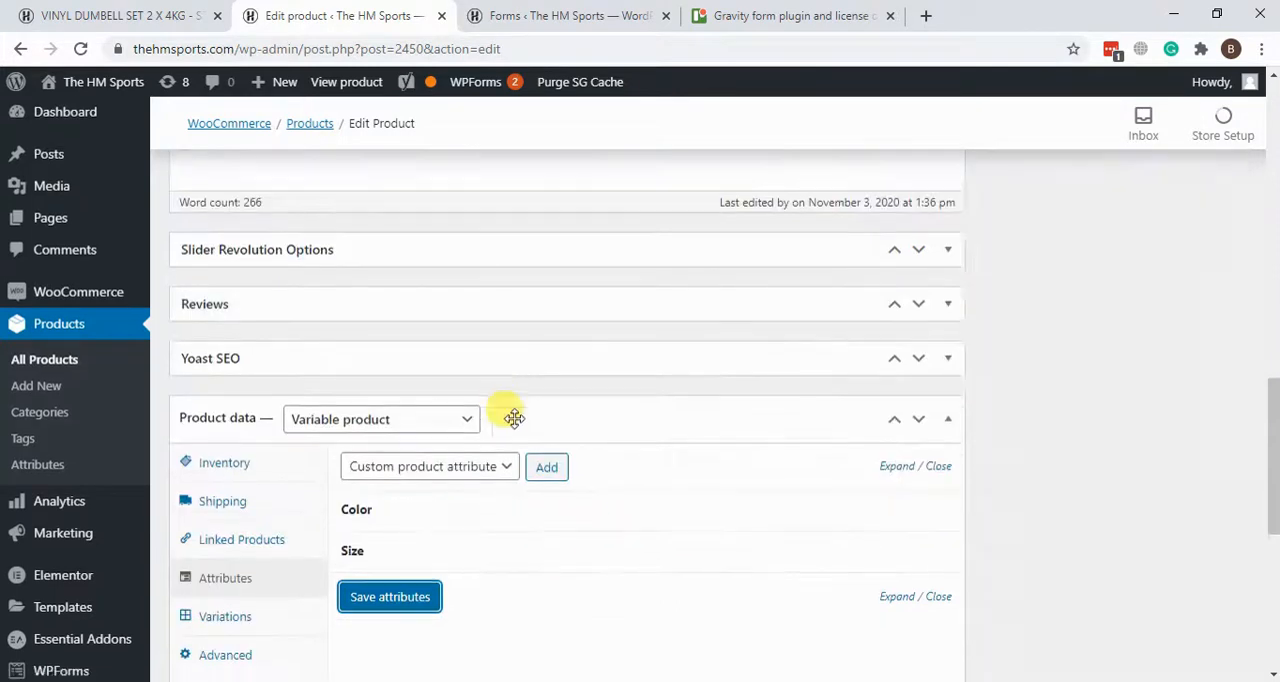
Step: Create the dumbbell's variations from all attributes and confirm the linking
scroll(229, 480, down, 2)
click(229, 441)
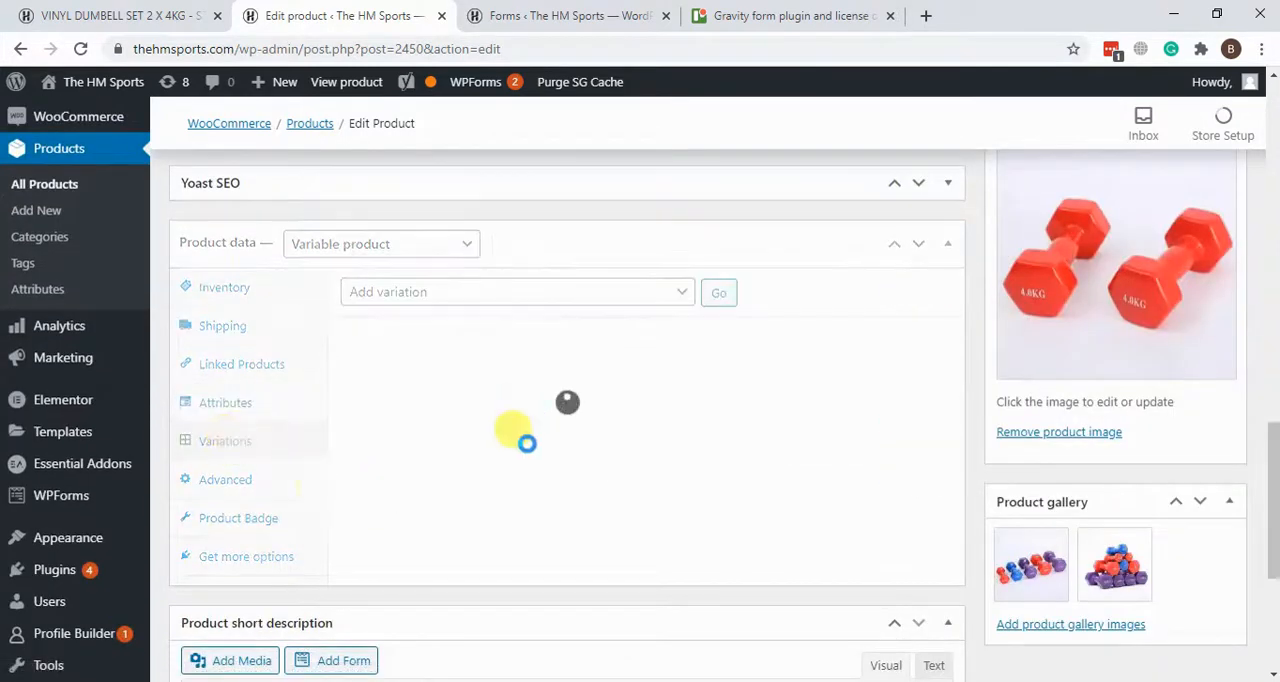
click(566, 292)
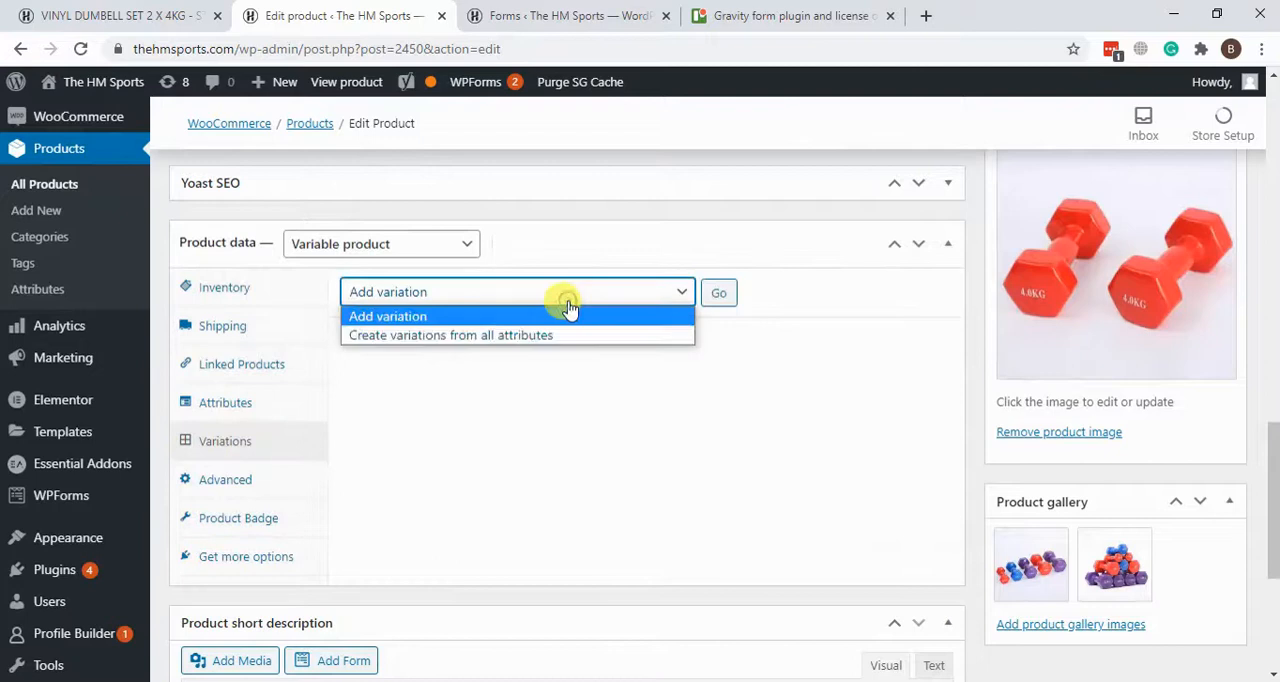
click(564, 334)
click(719, 292)
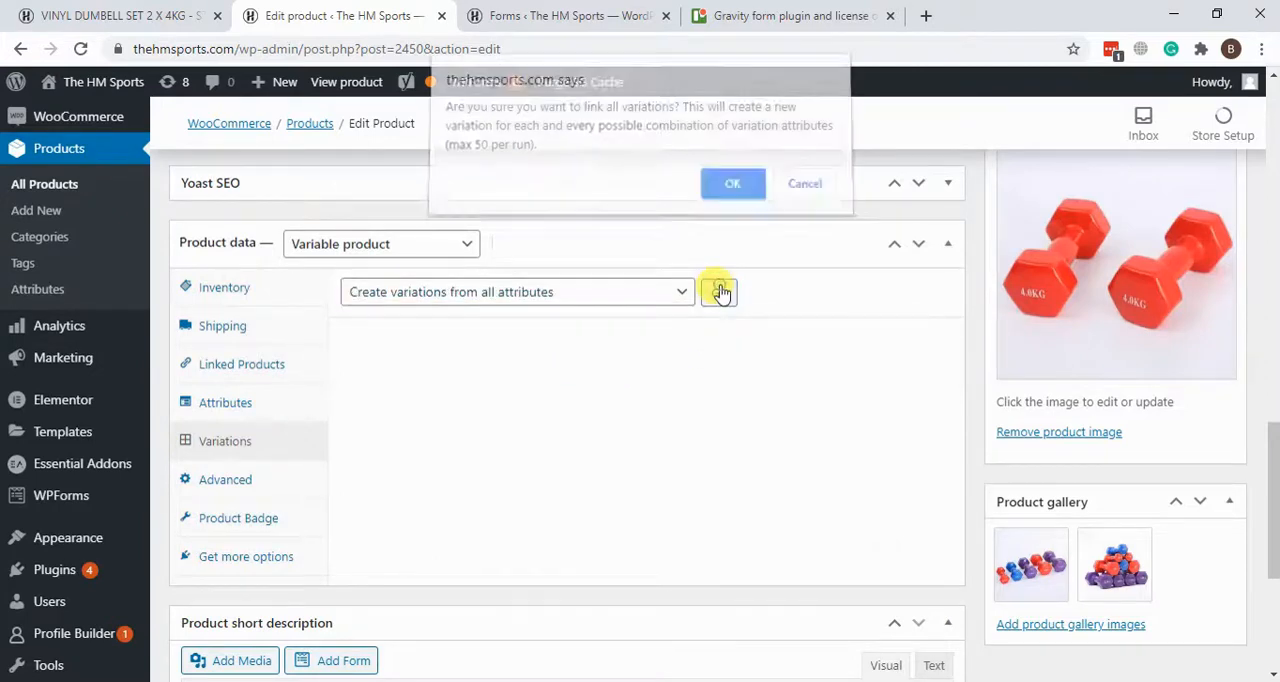
click(733, 196)
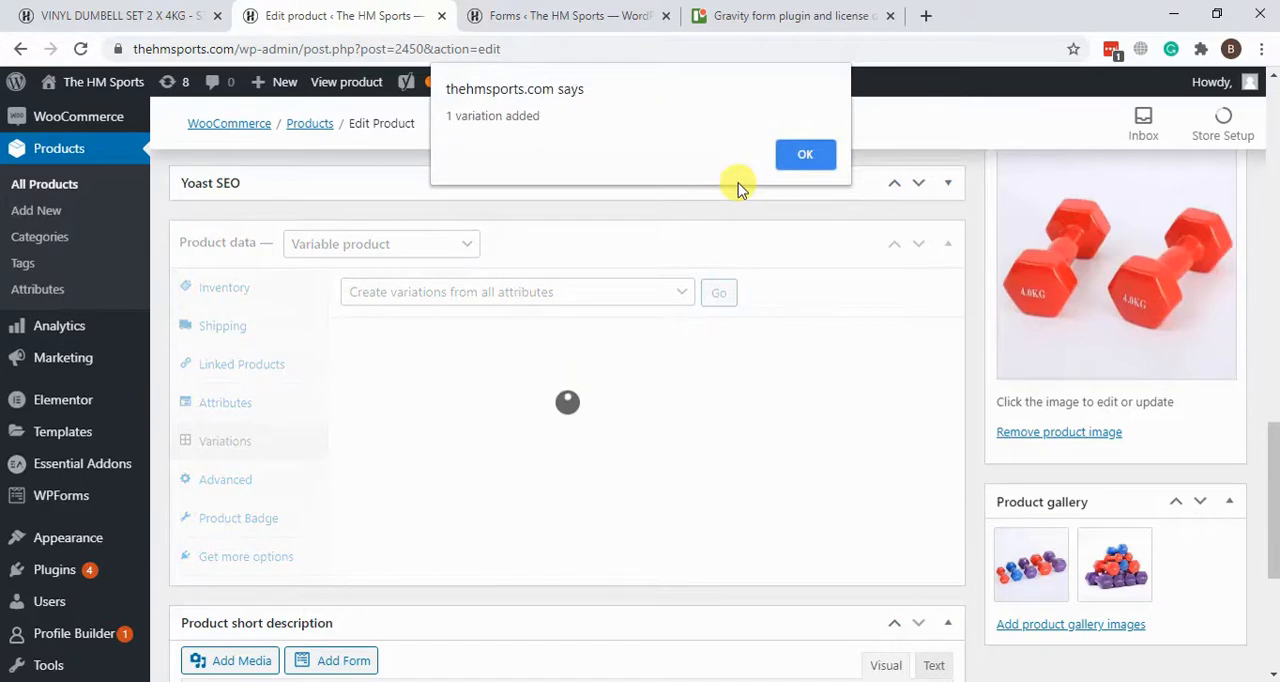
click(783, 158)
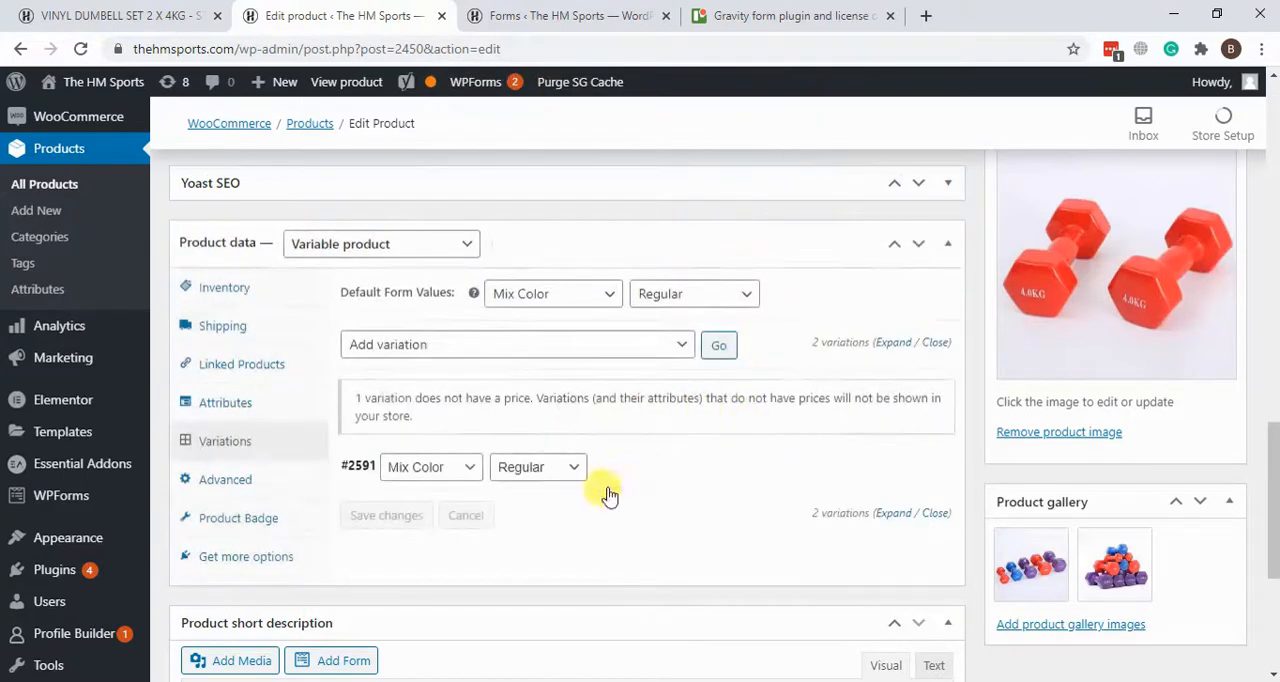
Step: Set the regular price of the Mix Color, Regular variation to 109 AED and update the product
click(680, 466)
scroll(835, 340, down, 3)
click(463, 404)
text(109)
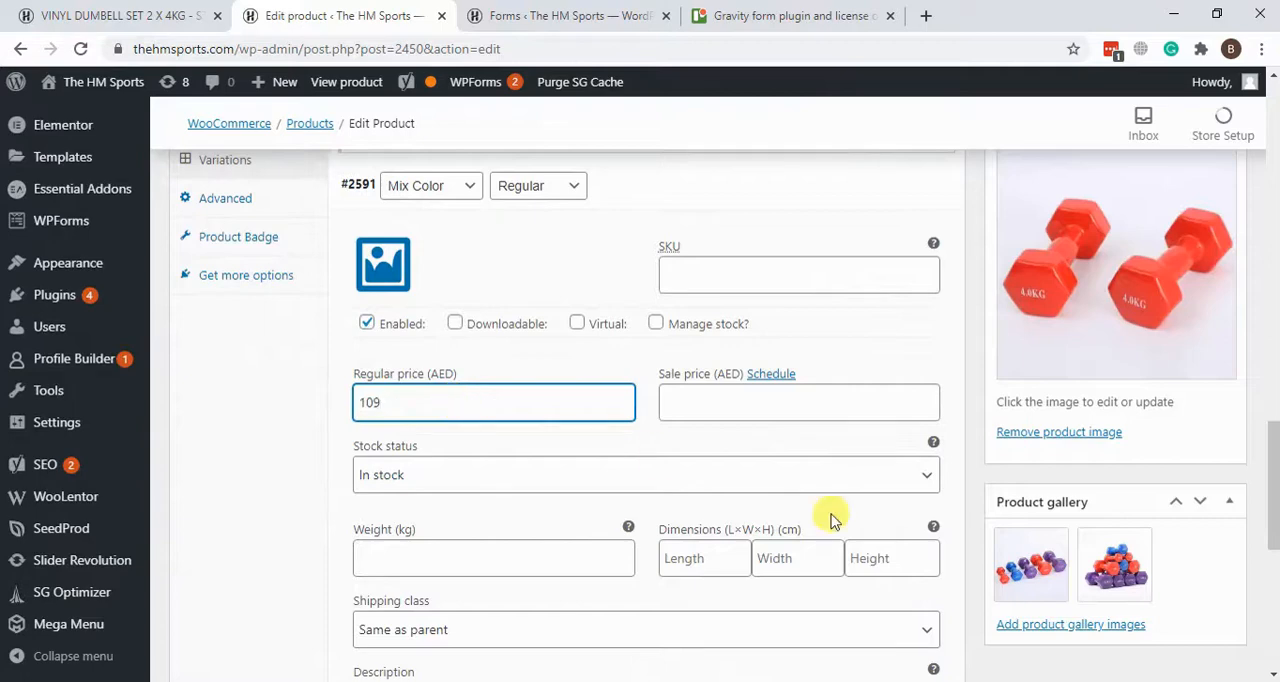
scroll(831, 517, up, 10)
scroll(1080, 410, up, 5)
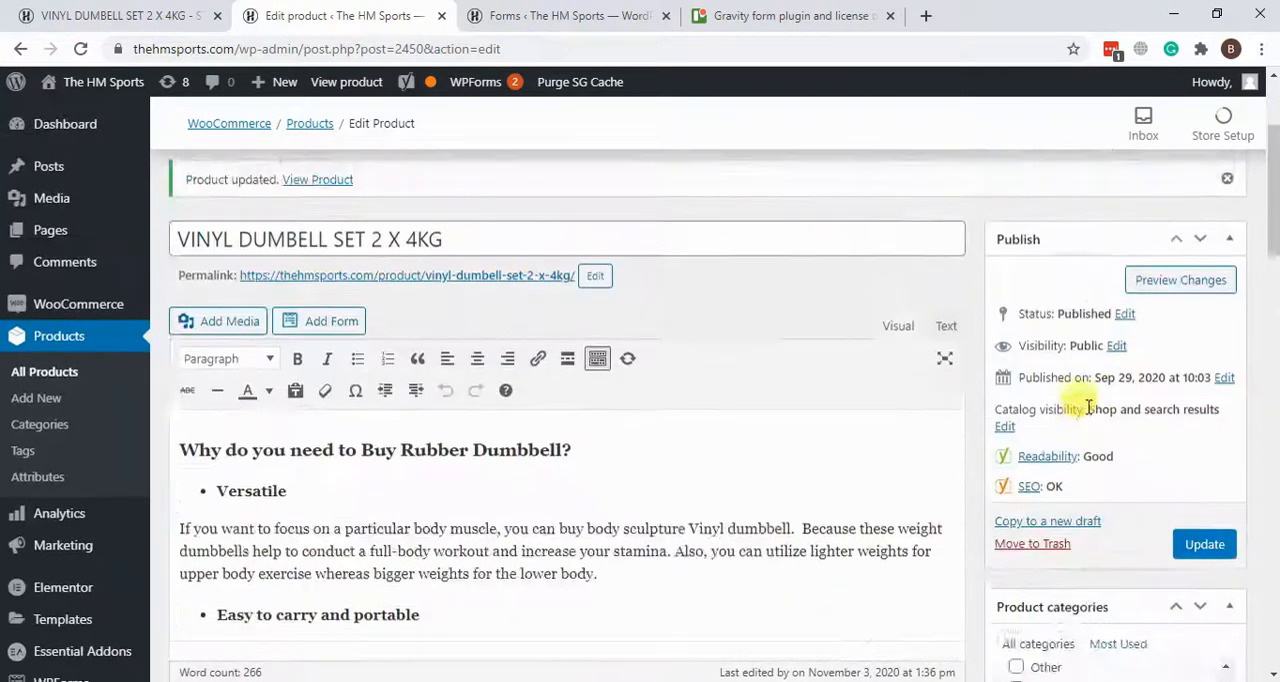
scroll(1169, 506, down, 3)
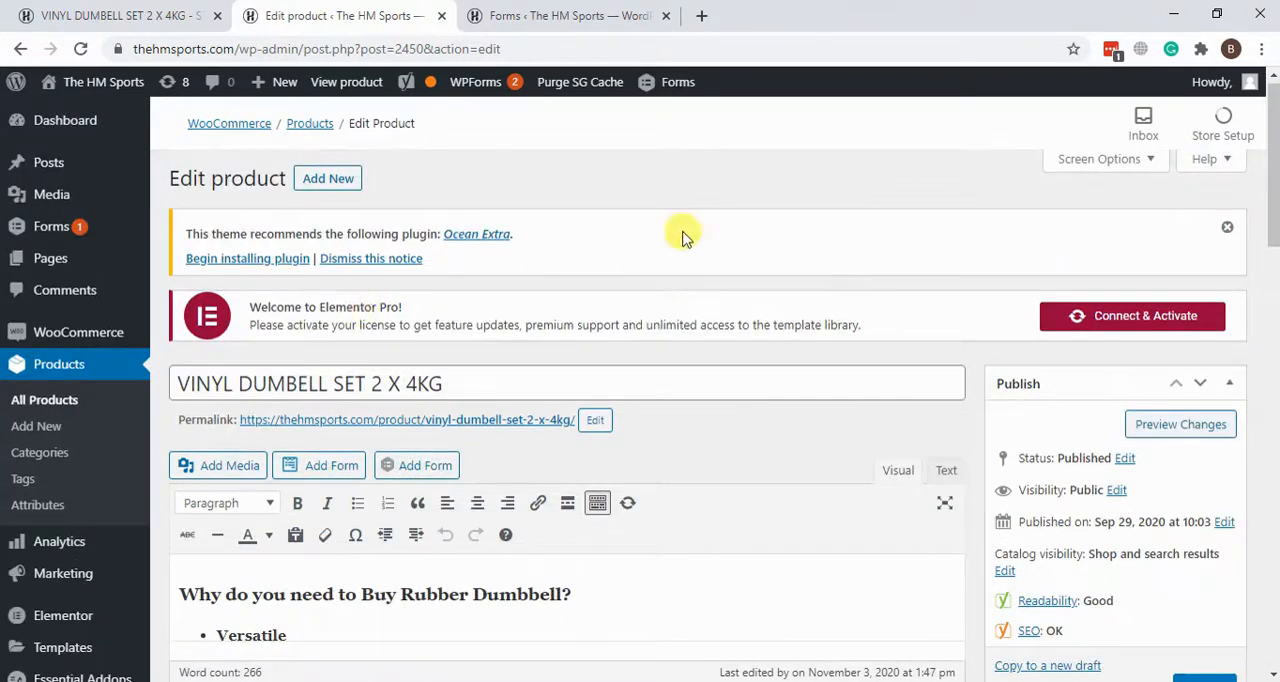
Step: Load the new-product form in a separate tab and meanwhile review the dumbbell's title, long description, product data and short description
right_click(47, 432)
click(100, 443)
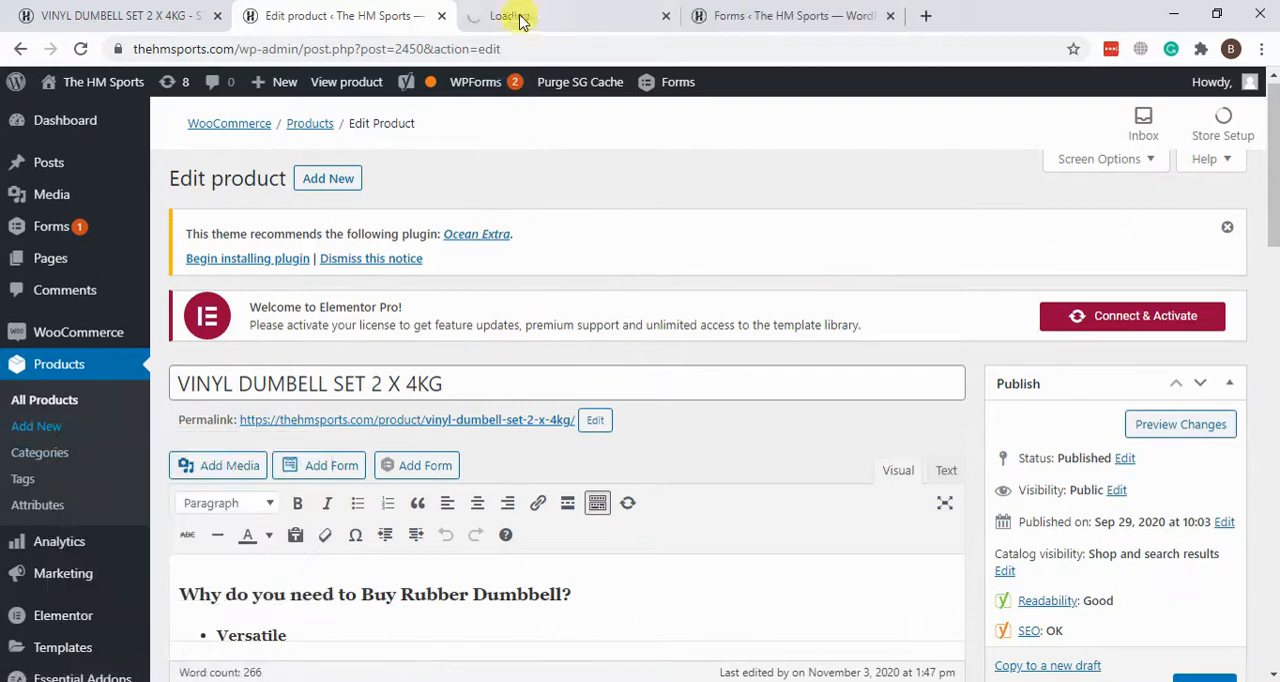
scroll(700, 234, down, 2)
drag(451, 196, 172, 203)
scroll(737, 314, down, 2)
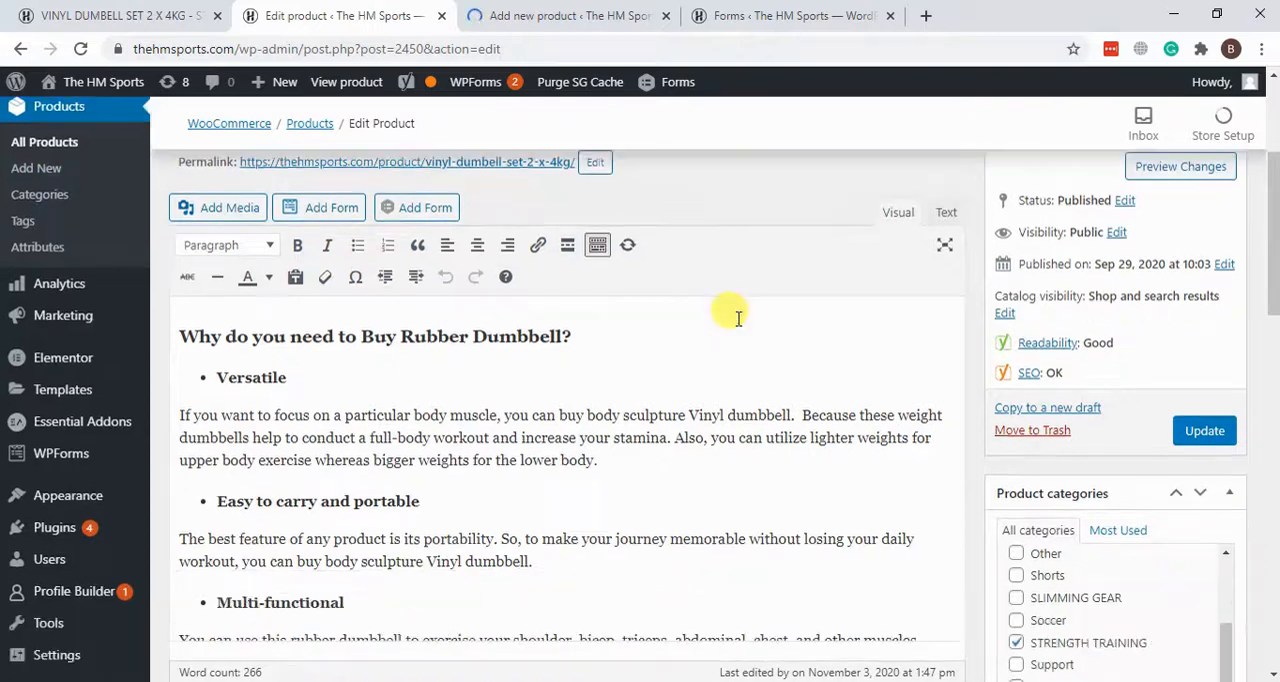
drag(571, 485, 343, 421)
scroll(582, 361, down, 3)
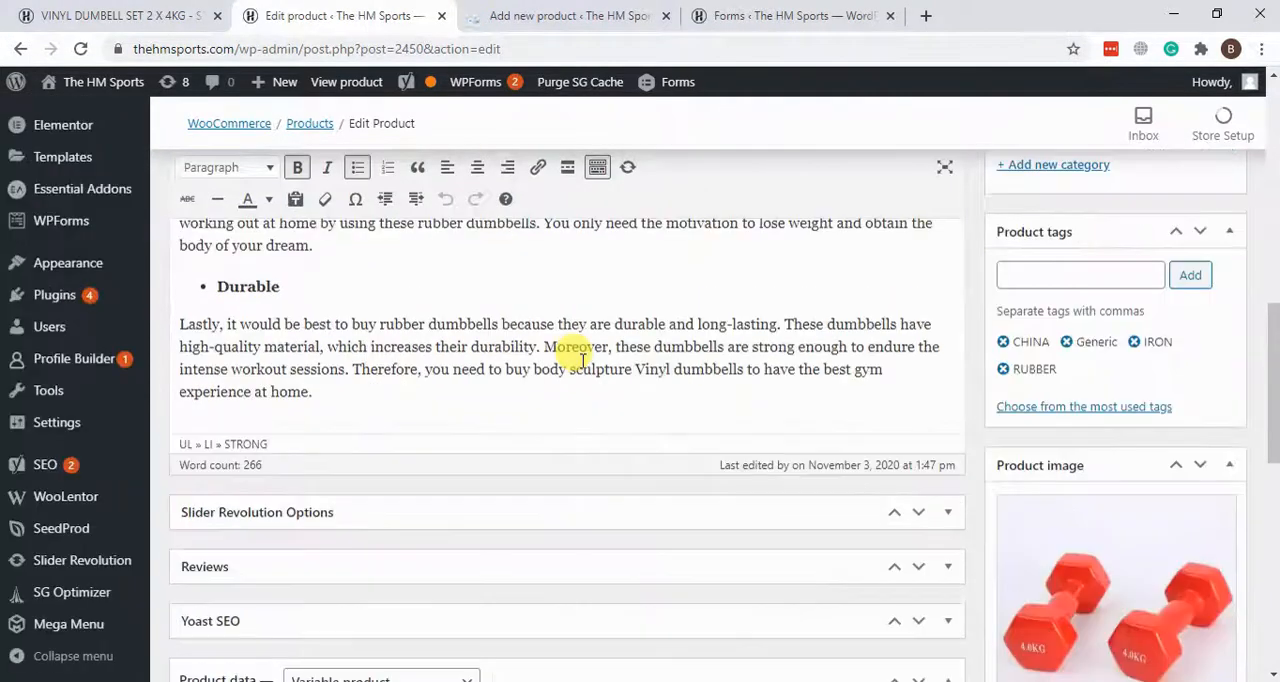
scroll(580, 360, down, 3)
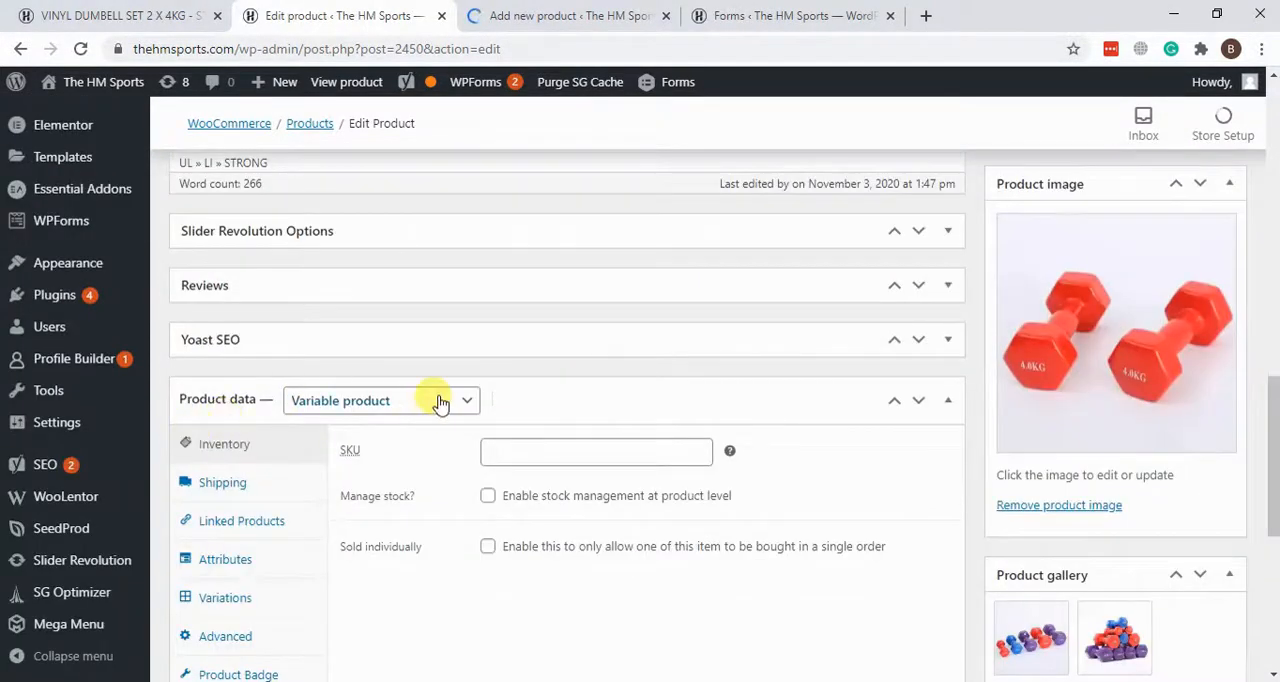
scroll(440, 402, down, 5)
drag(543, 519, 200, 436)
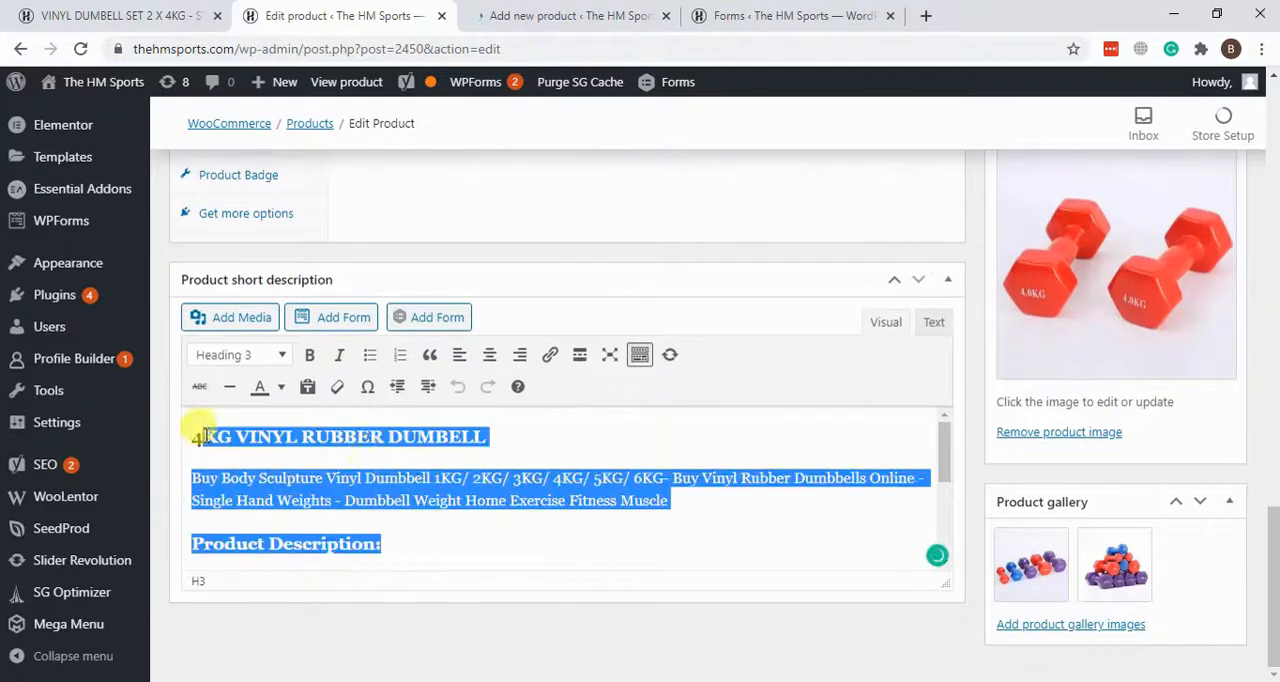
Step: Switch to the new-product form and examine its name, description, category and product data fields
click(562, 12)
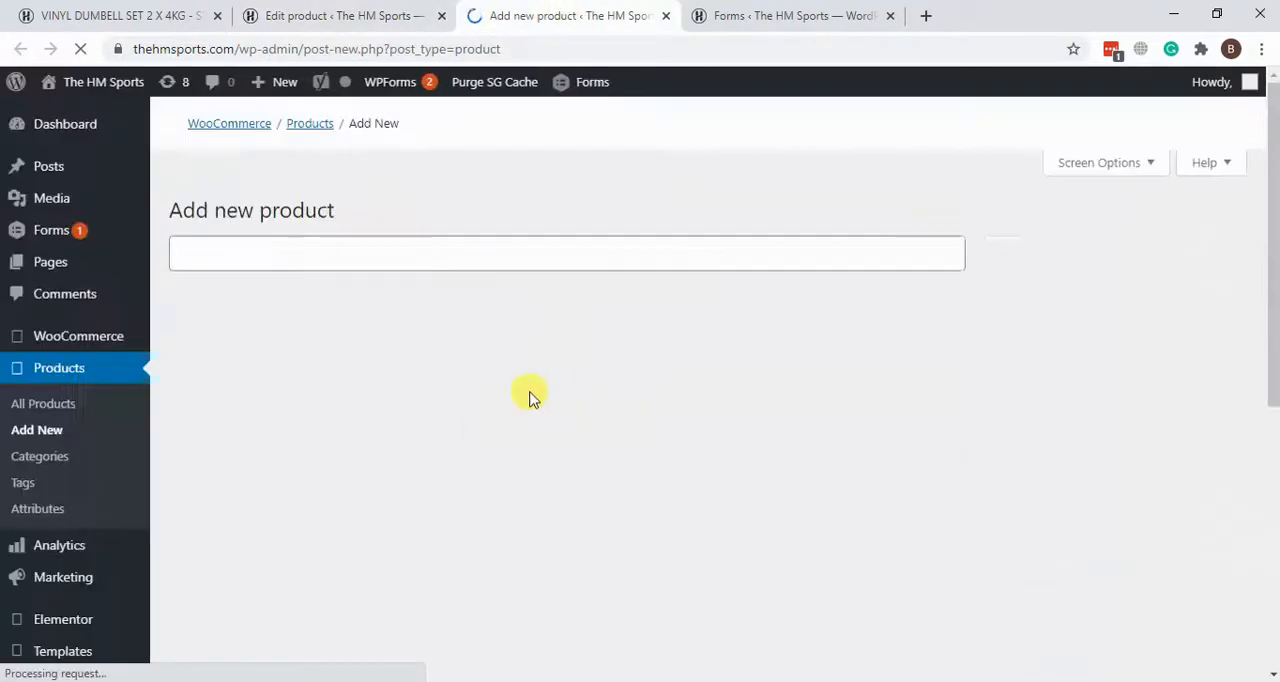
scroll(600, 320, down, 6)
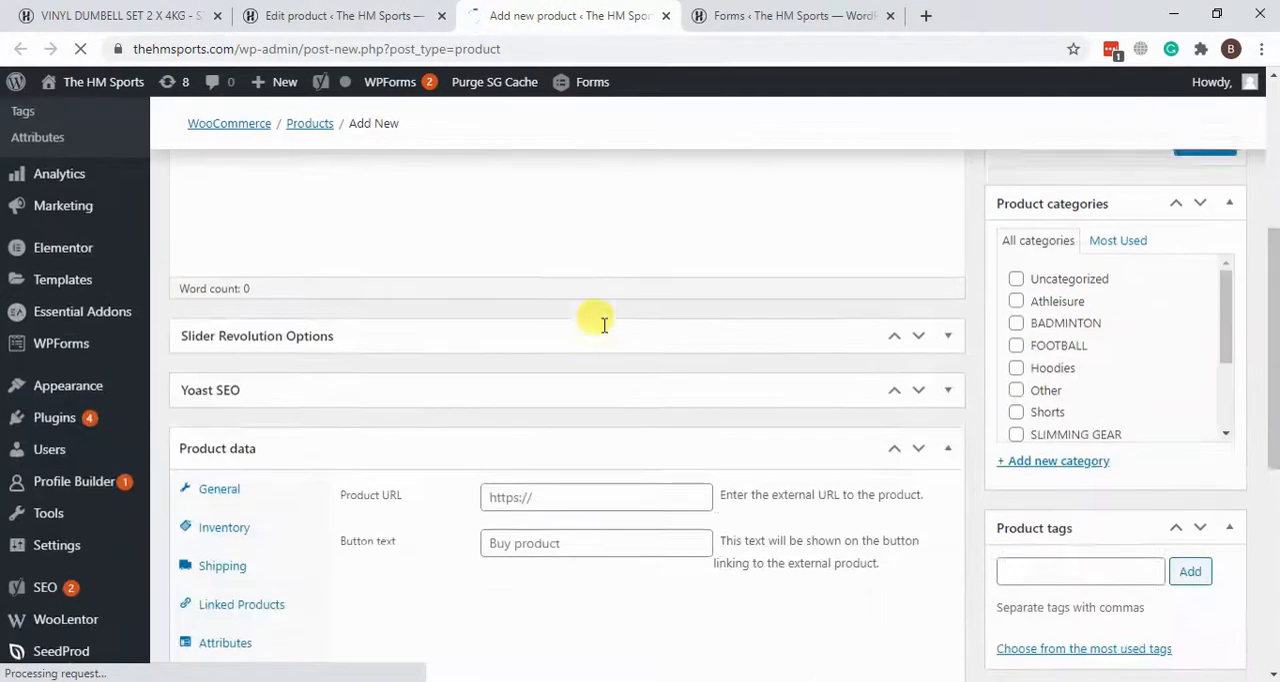
scroll(600, 320, up, 4)
scroll(600, 323, up, 3)
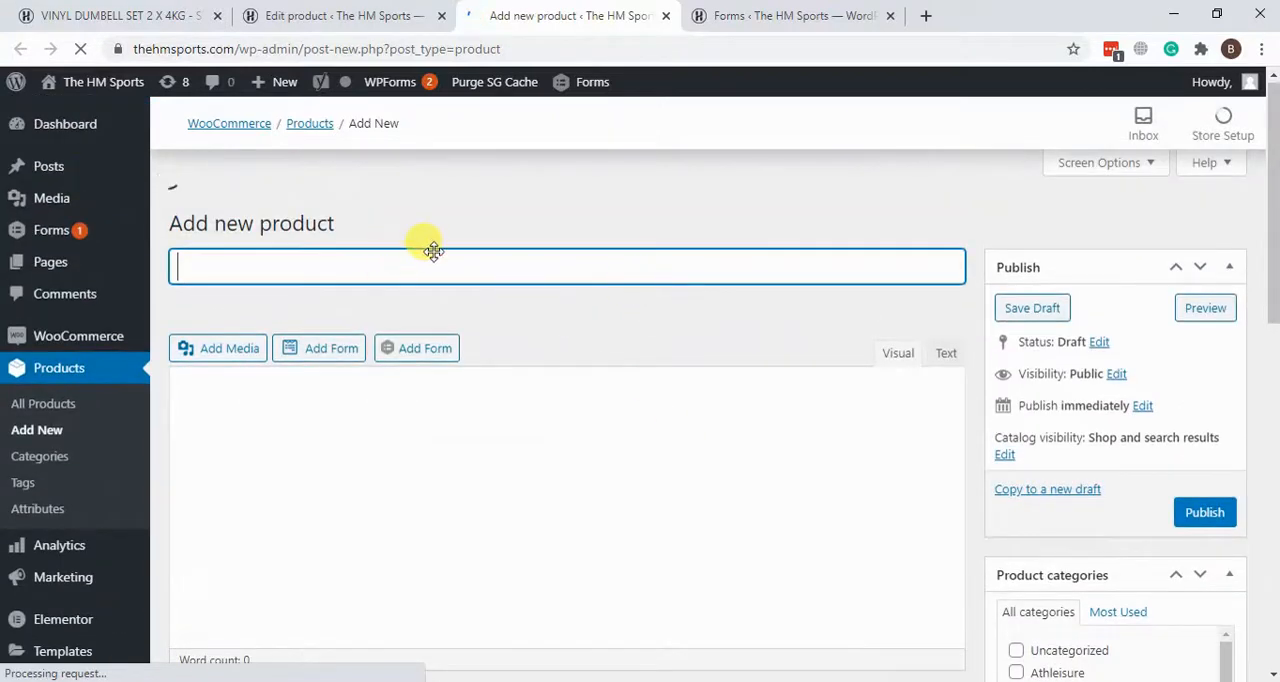
scroll(70, 275, down, 4)
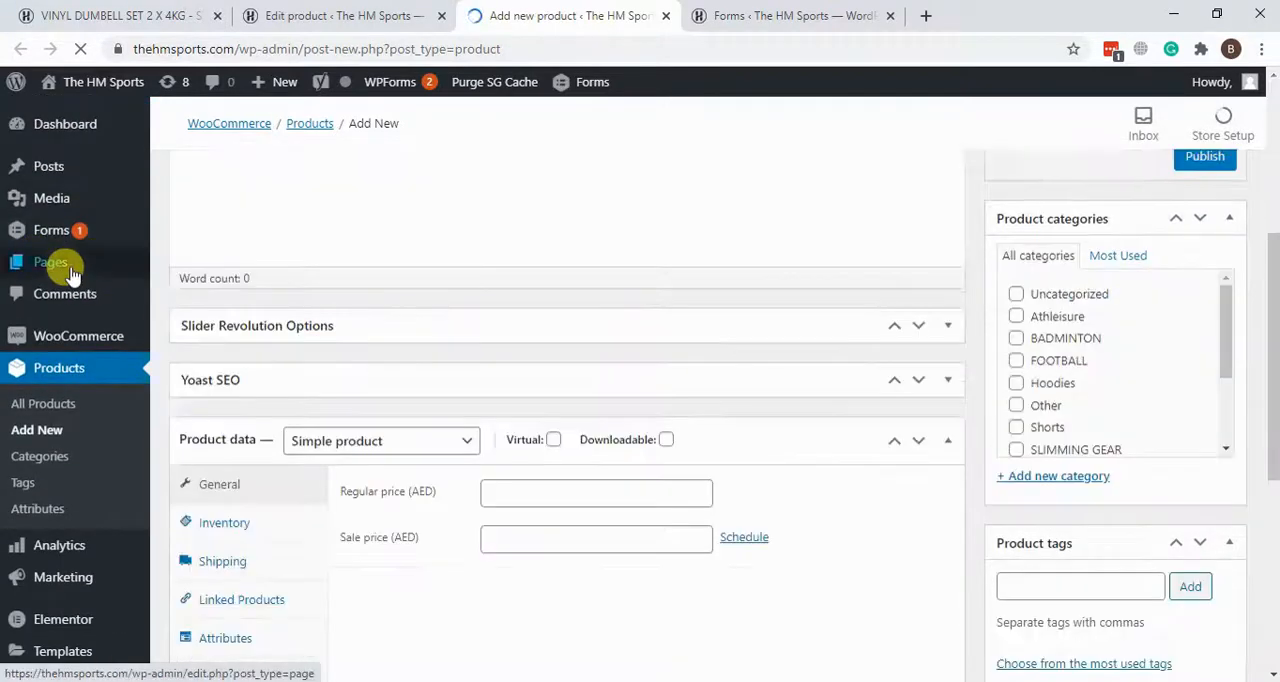
scroll(113, 352, up, 3)
scroll(113, 352, up, 1)
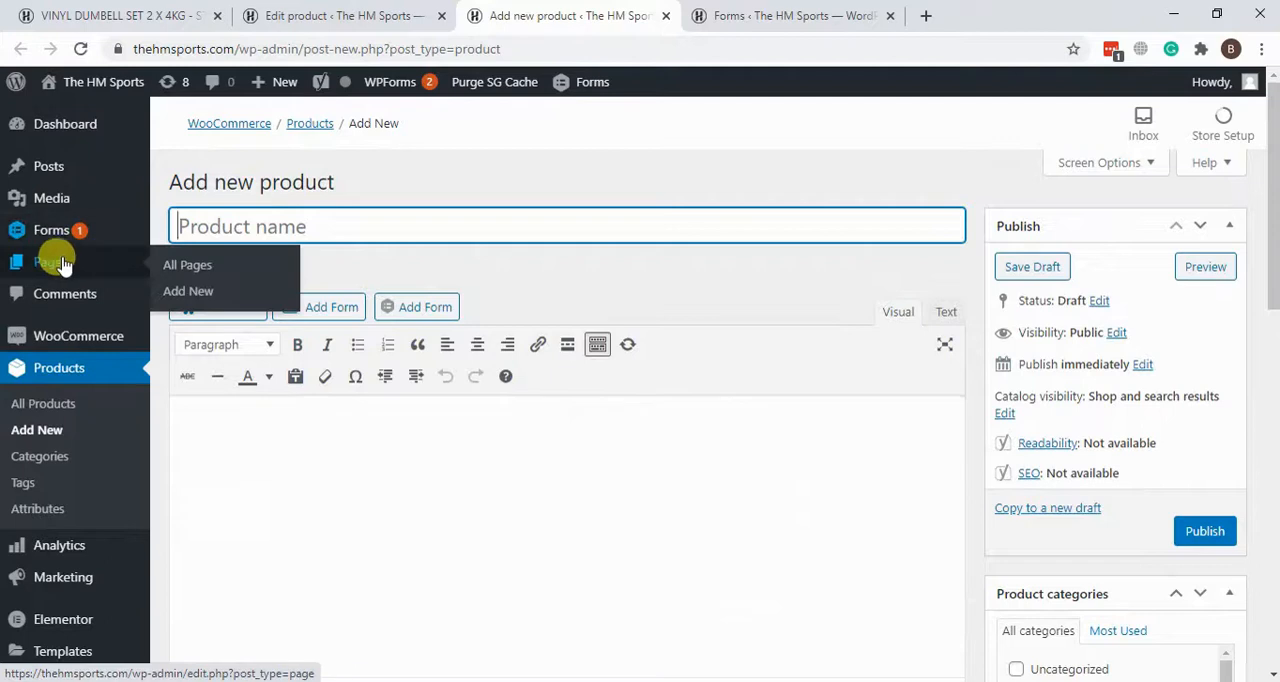
Step: Start a new page in a separate tab, close the Forms tab and dismiss the block editor's welcome guide
right_click(215, 295)
click(305, 300)
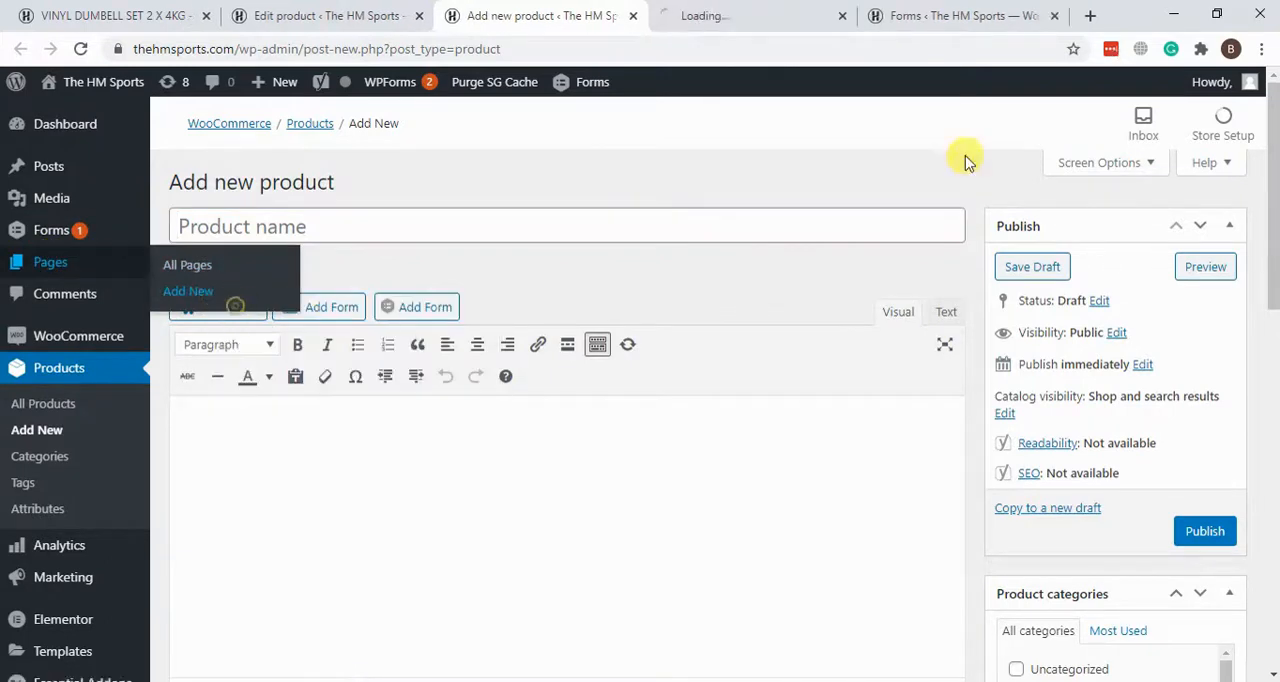
click(737, 12)
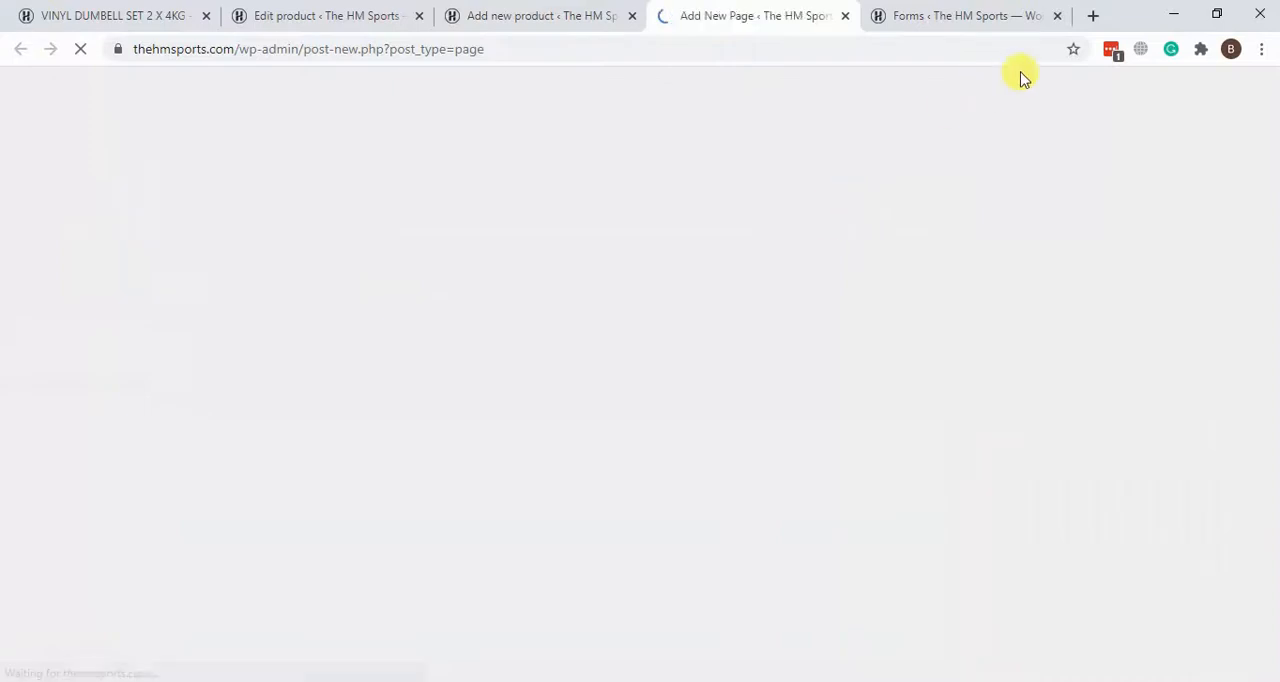
click(1057, 15)
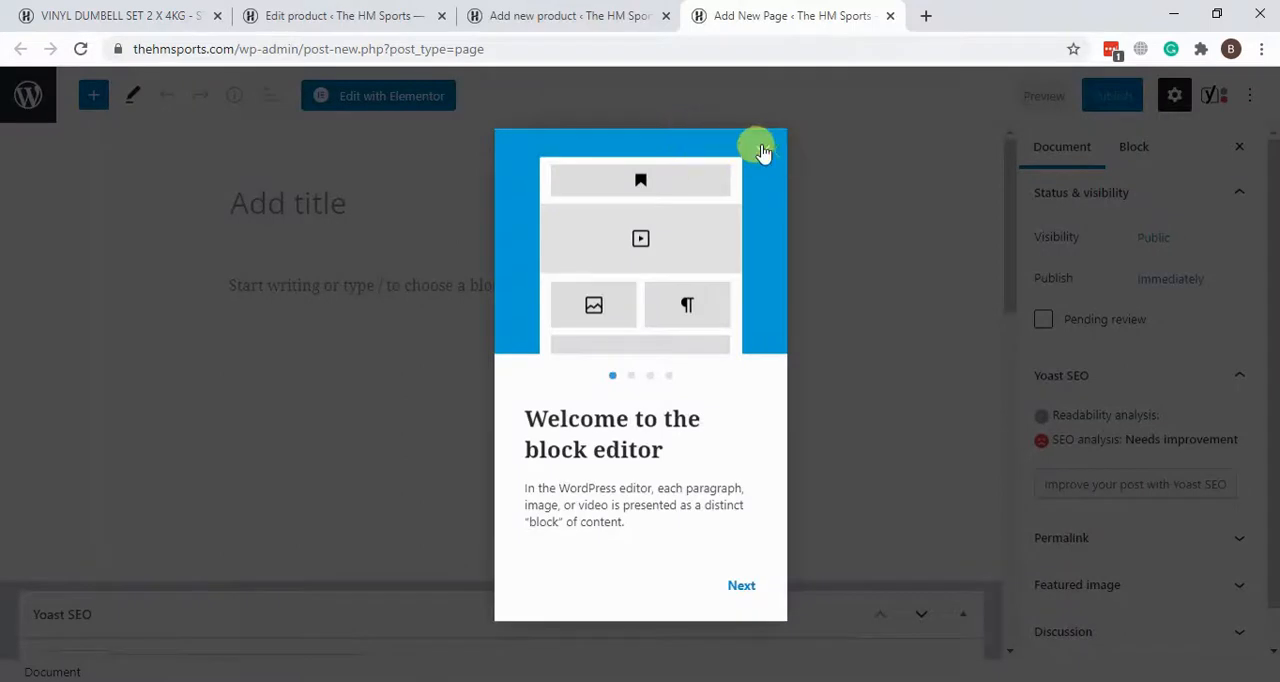
click(762, 150)
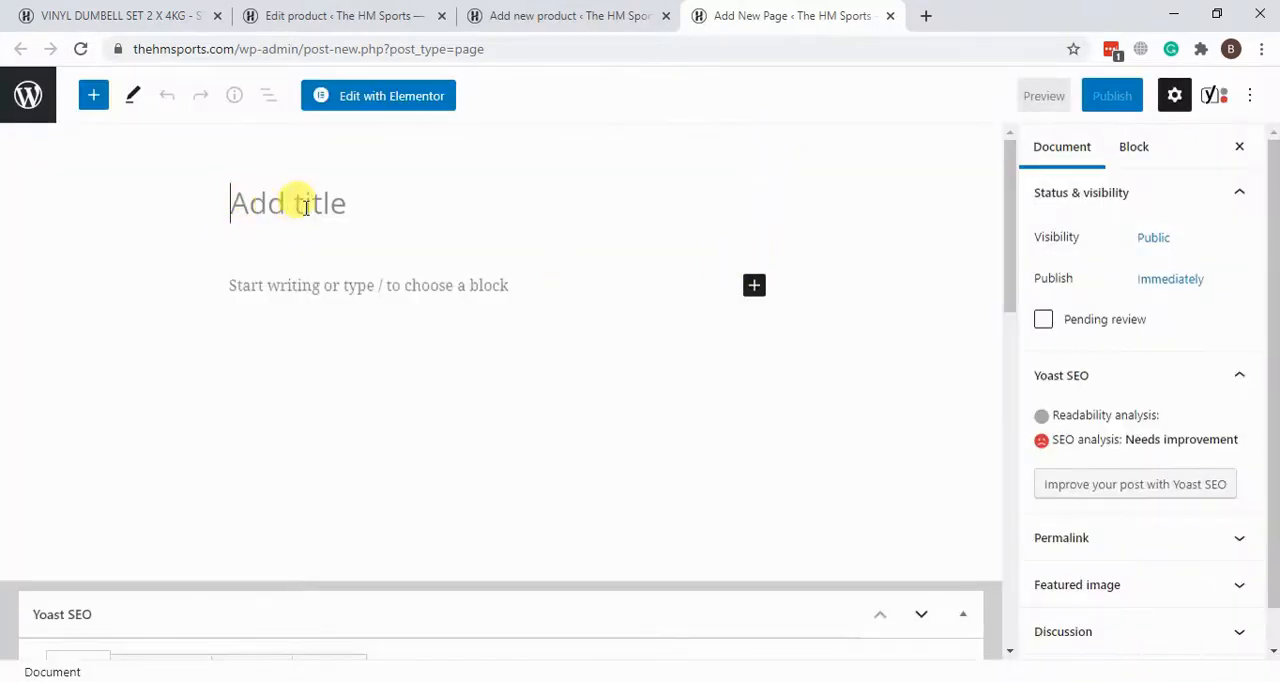
Step: Look briefly at the live dumbbell page, return to the new untitled page and open it for editing with Elementor
click(369, 112)
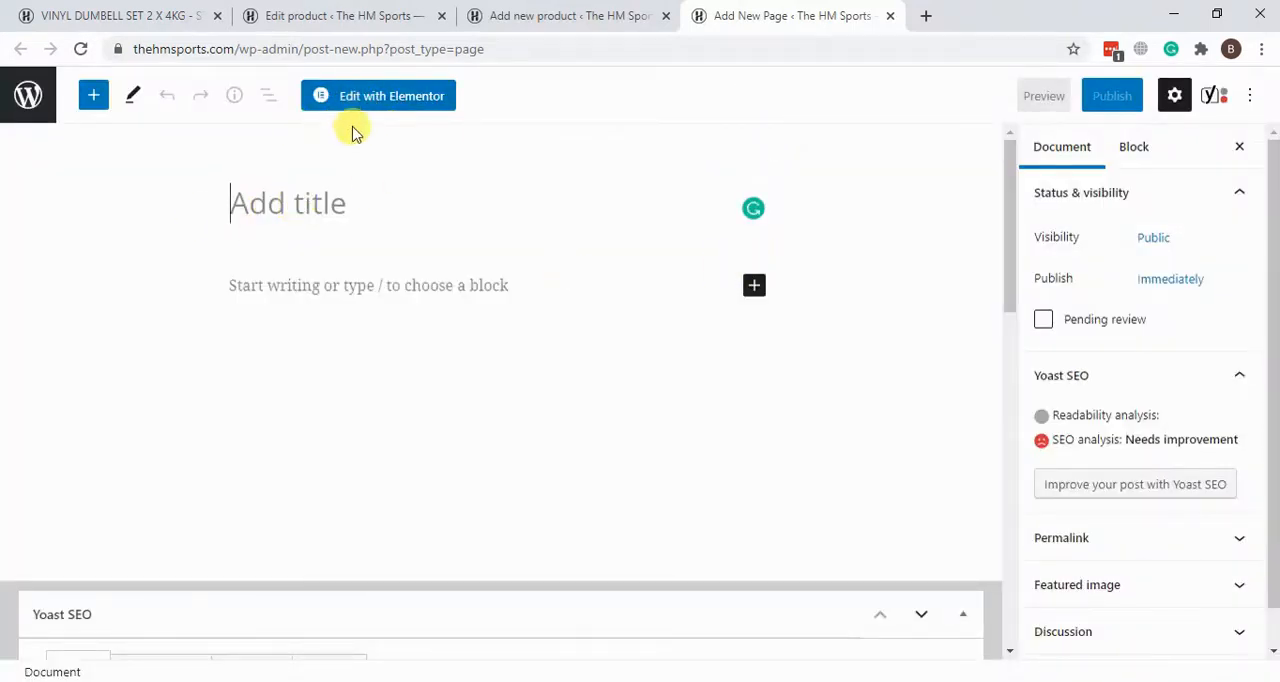
click(130, 13)
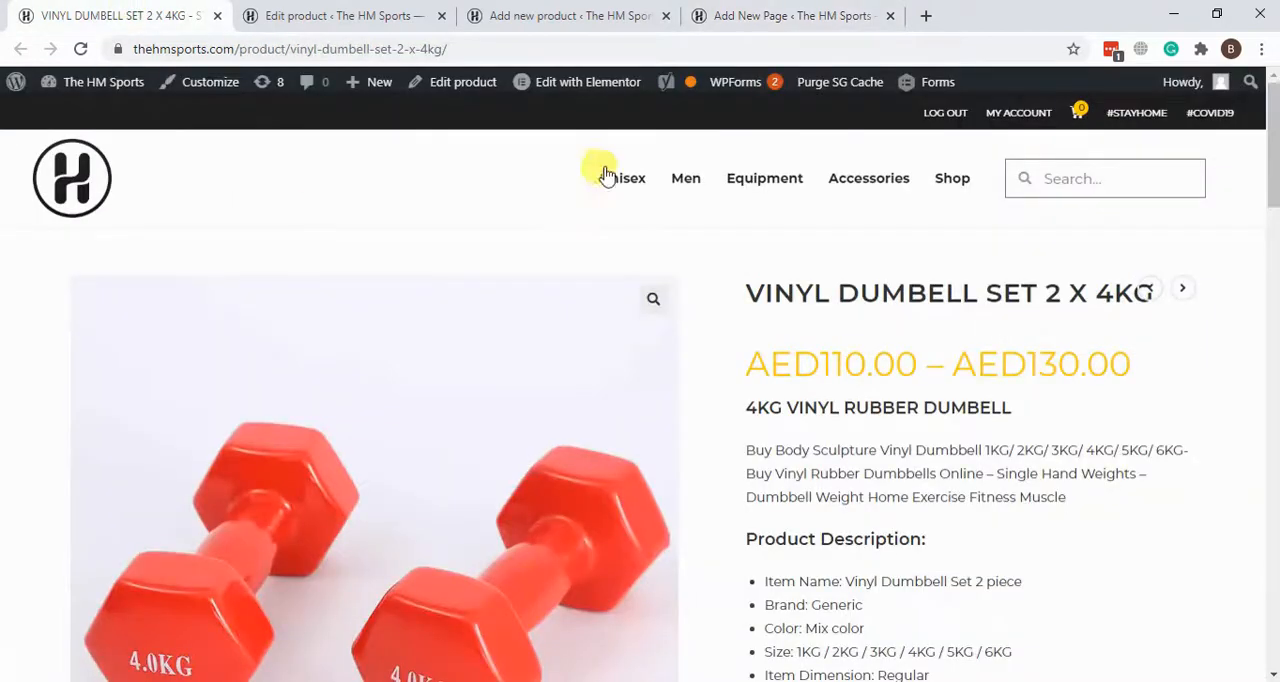
click(760, 16)
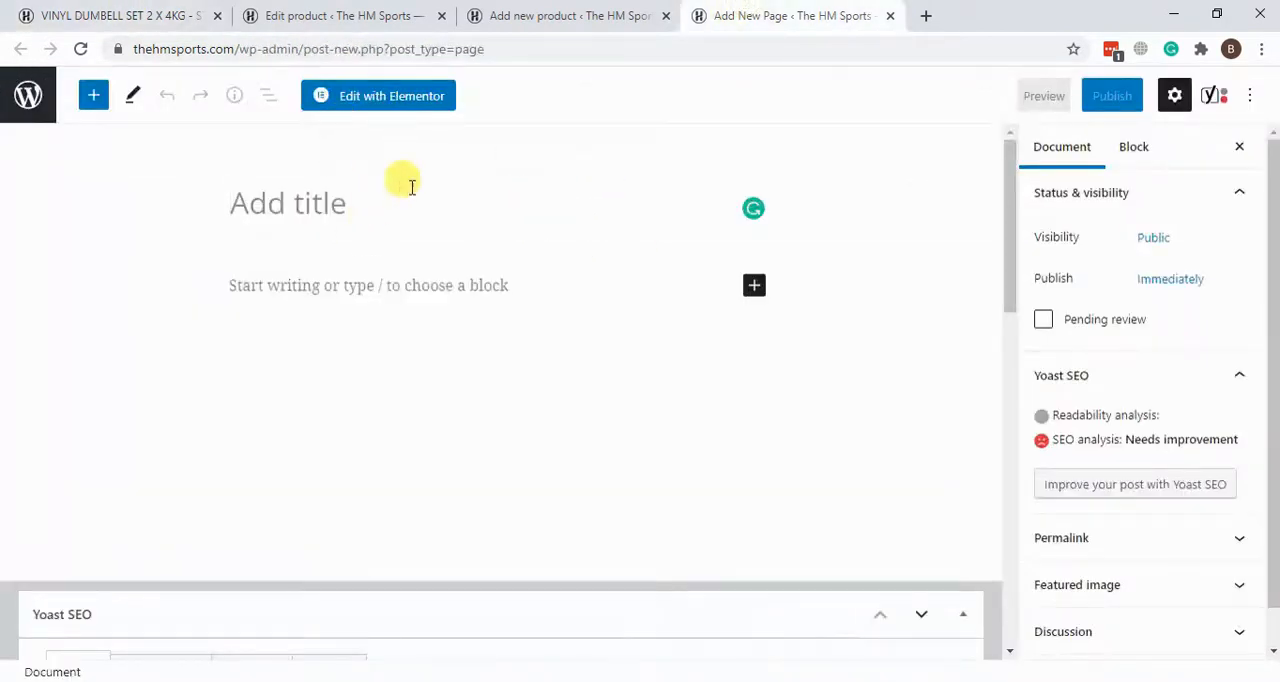
scroll(905, 360, down, 5)
scroll(880, 340, up, 5)
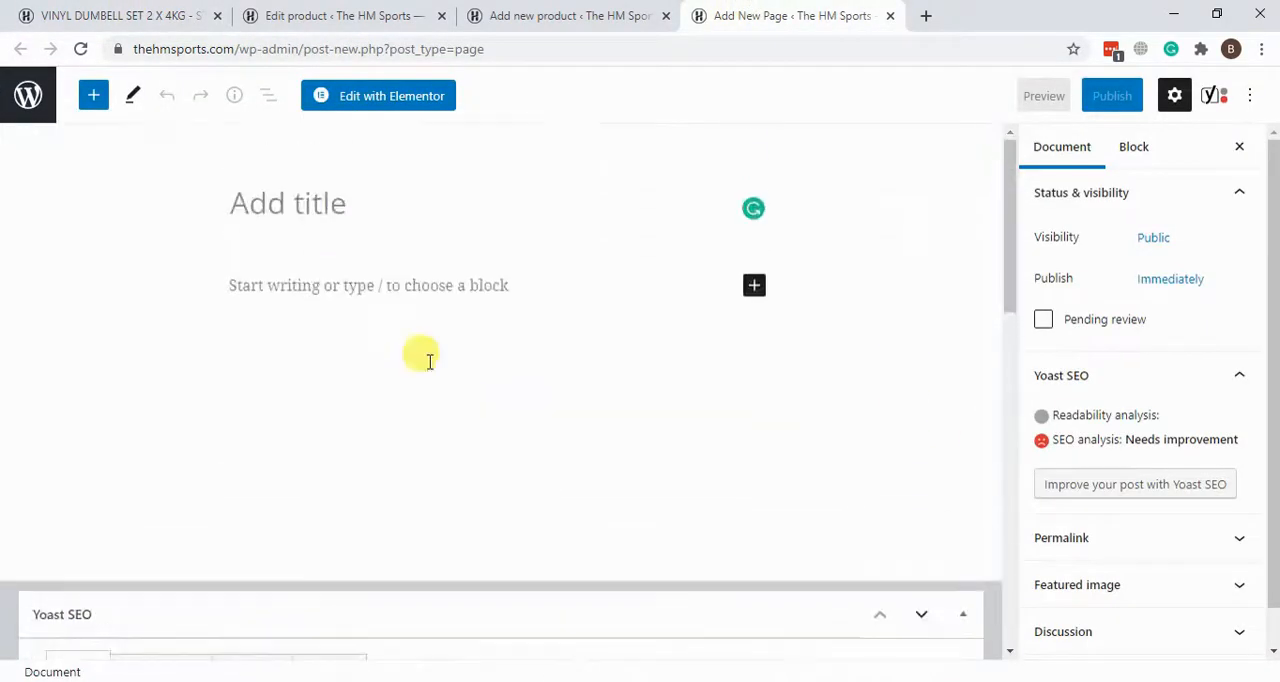
click(410, 100)
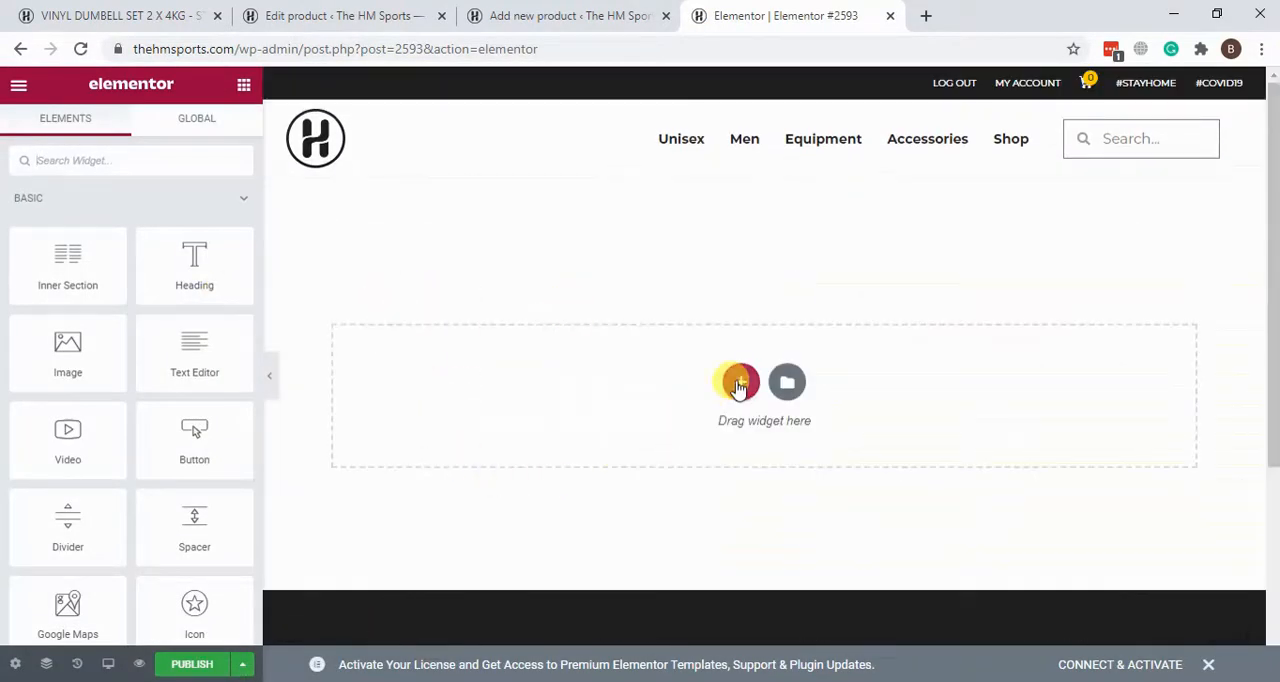
Step: Add a single-column section to the new Elementor page and place a Heading widget and an Image widget in it
click(740, 382)
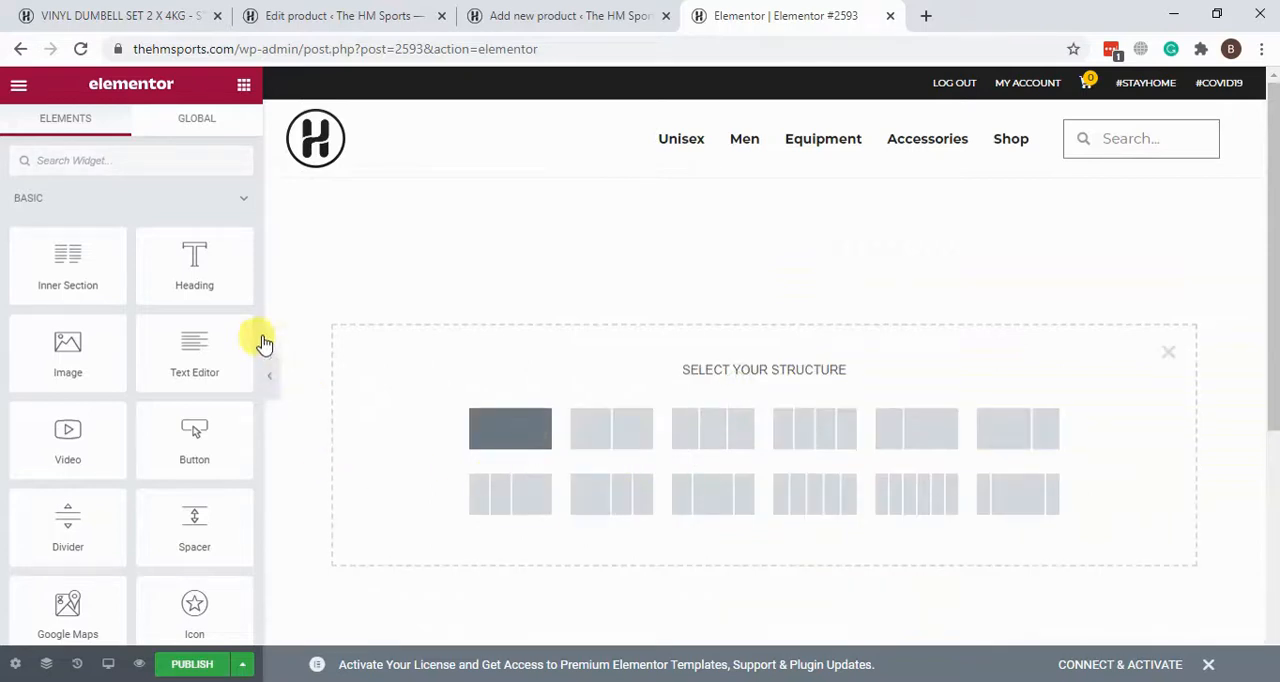
click(508, 428)
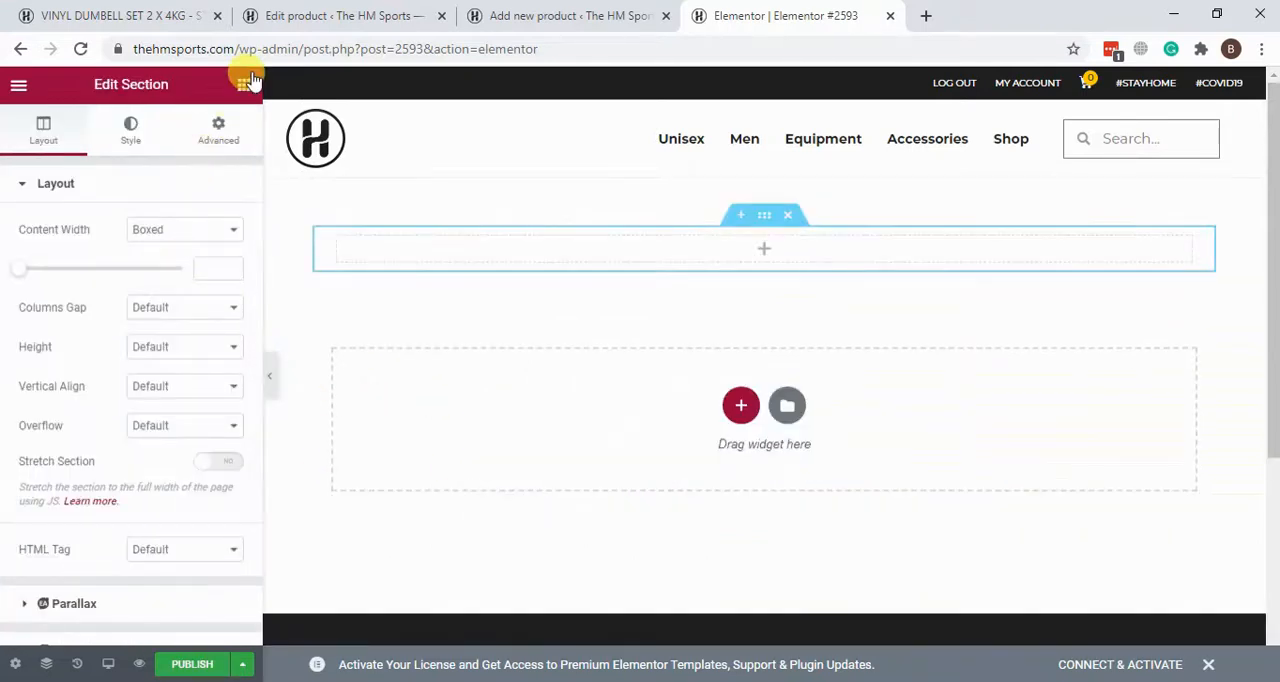
drag(192, 262, 461, 300)
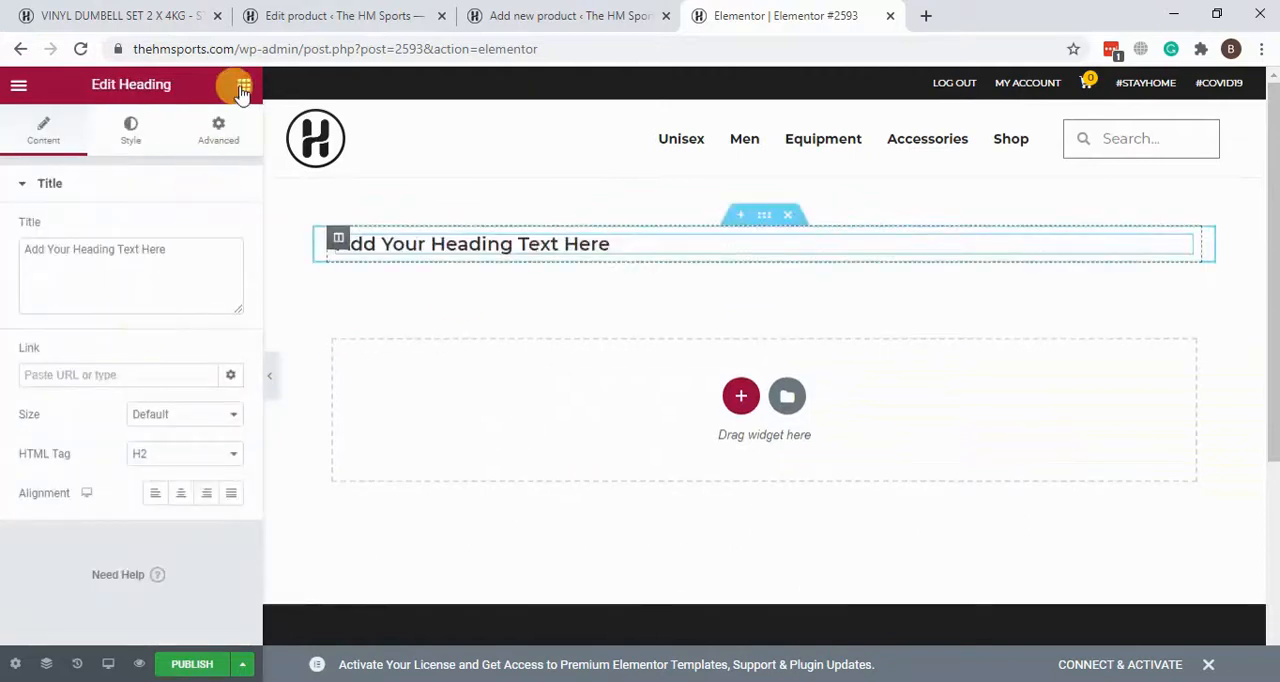
drag(76, 354, 556, 250)
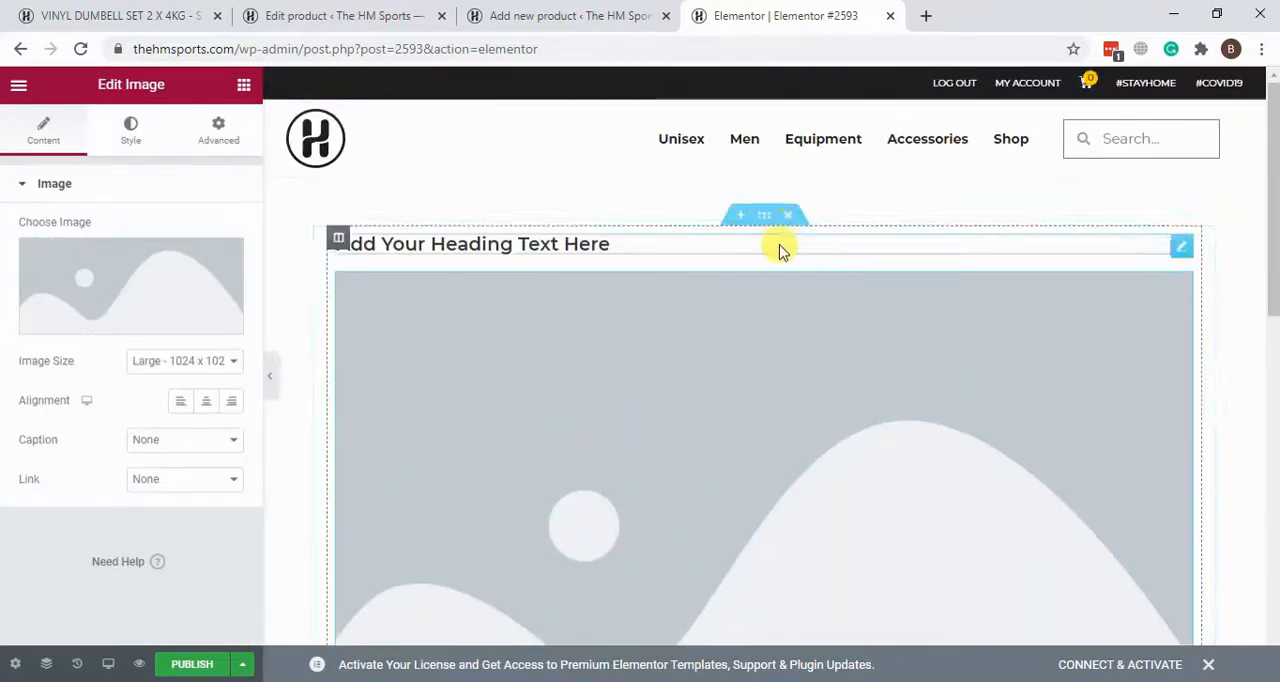
Step: Look over the new-product form's product data and the live dumbbell page down to its description
click(575, 8)
scroll(651, 154, down, 10)
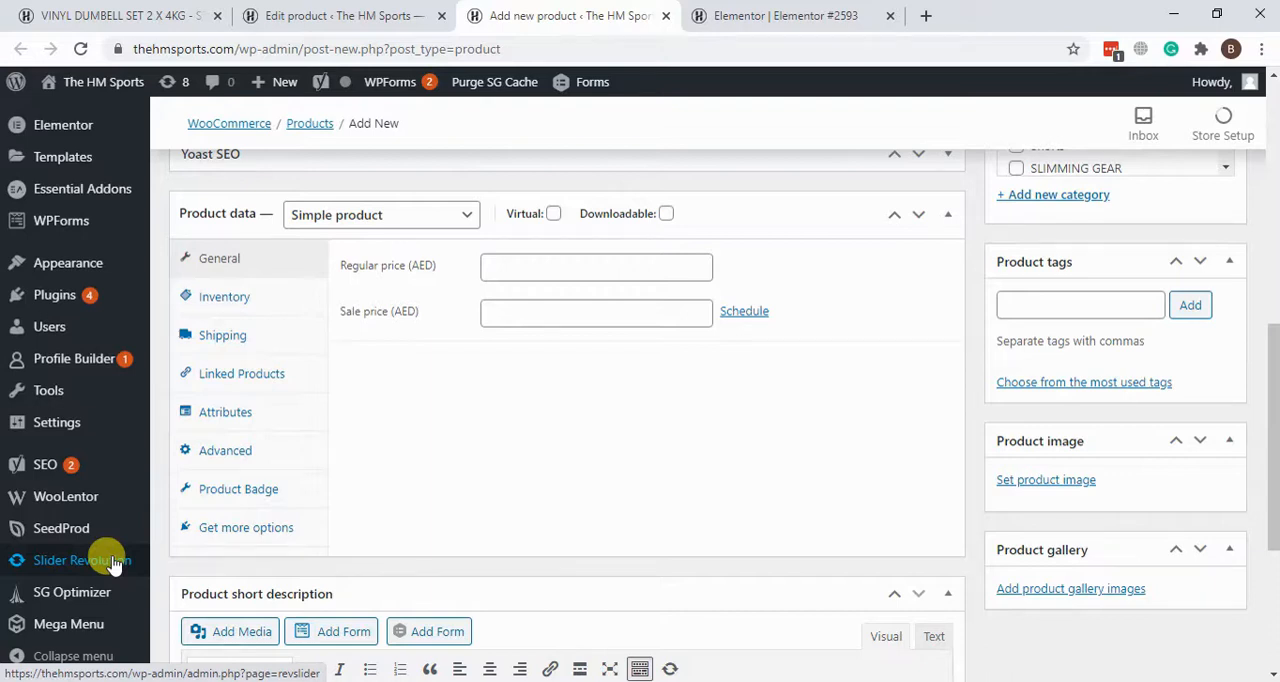
click(190, 12)
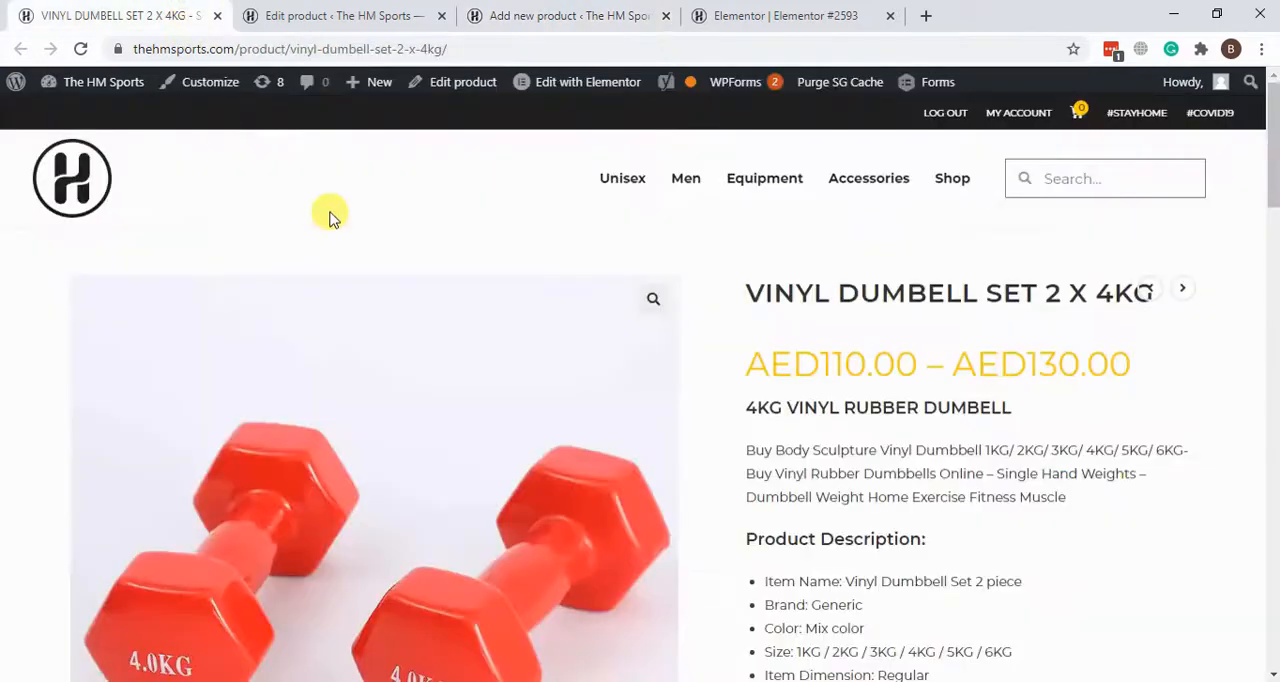
scroll(386, 243, down, 10)
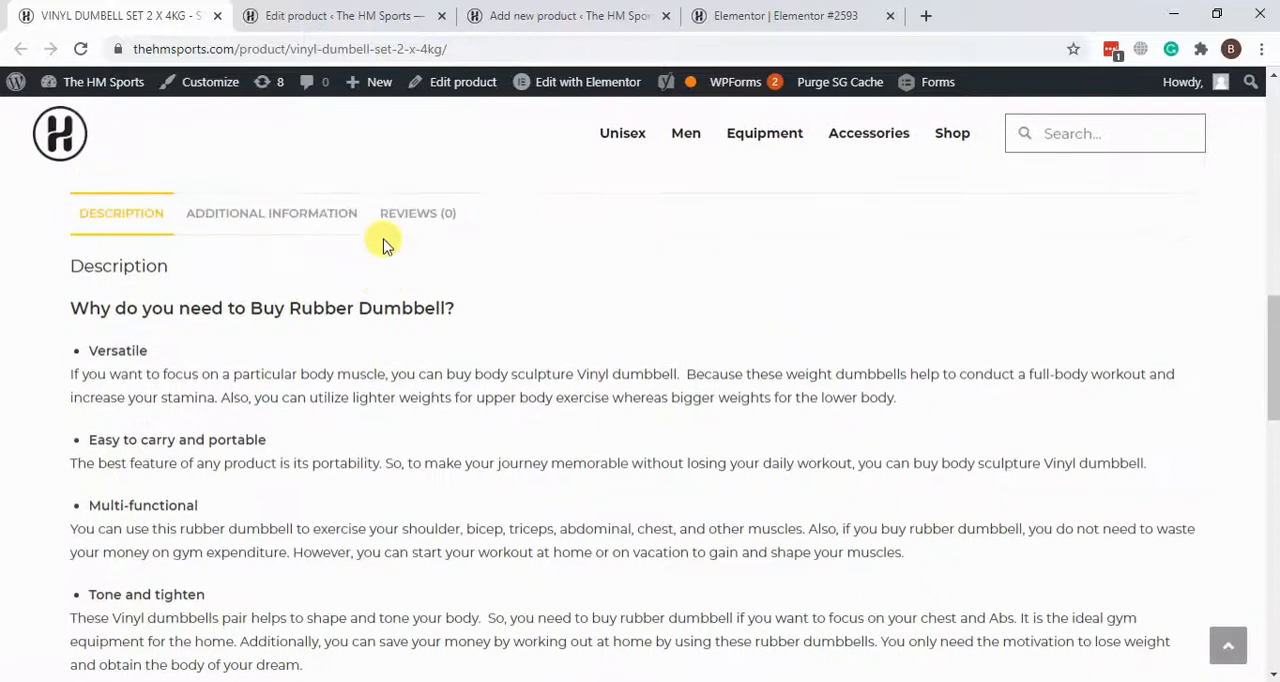
scroll(384, 243, up, 10)
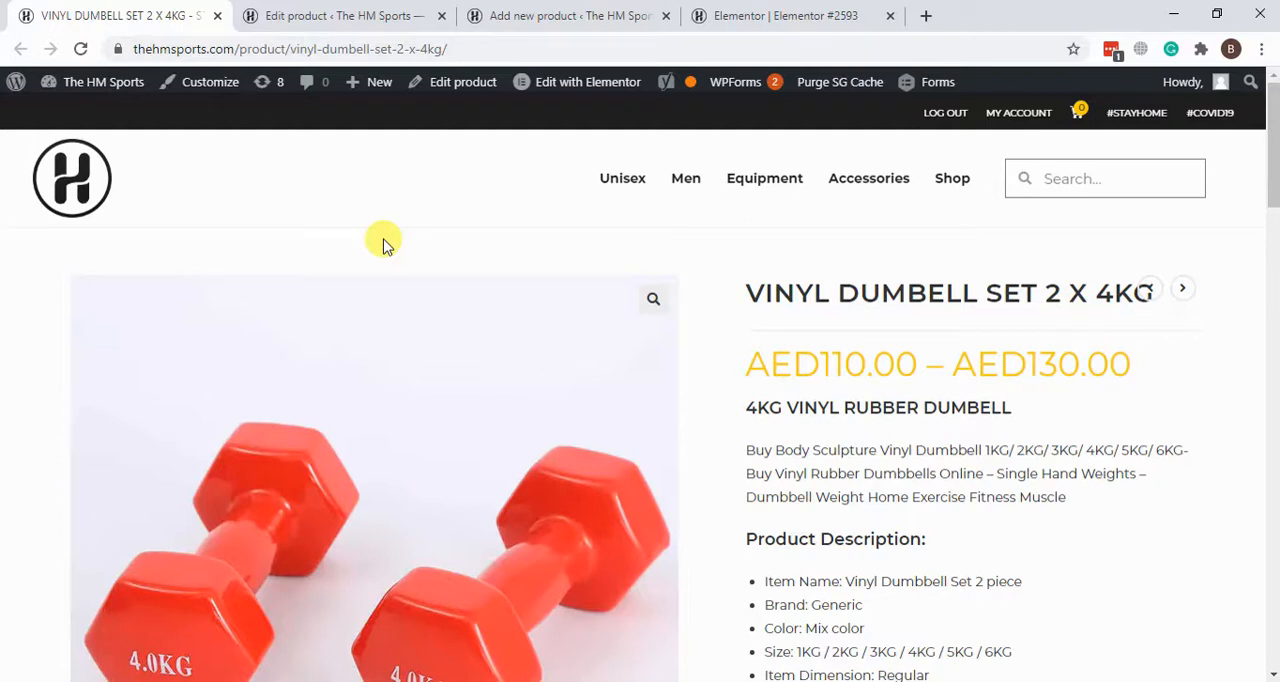
Step: Return to the new-product form's admin page and open Slider Revolution from there
click(588, 8)
scroll(800, 314, down, 3)
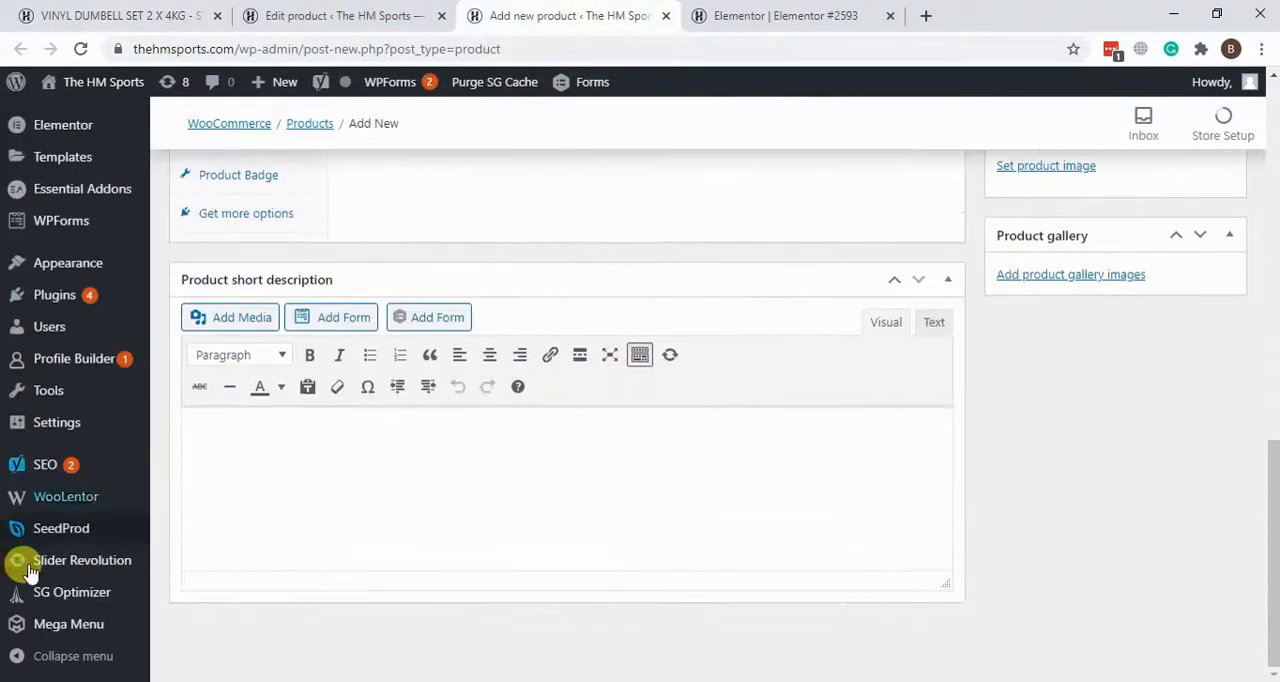
click(78, 563)
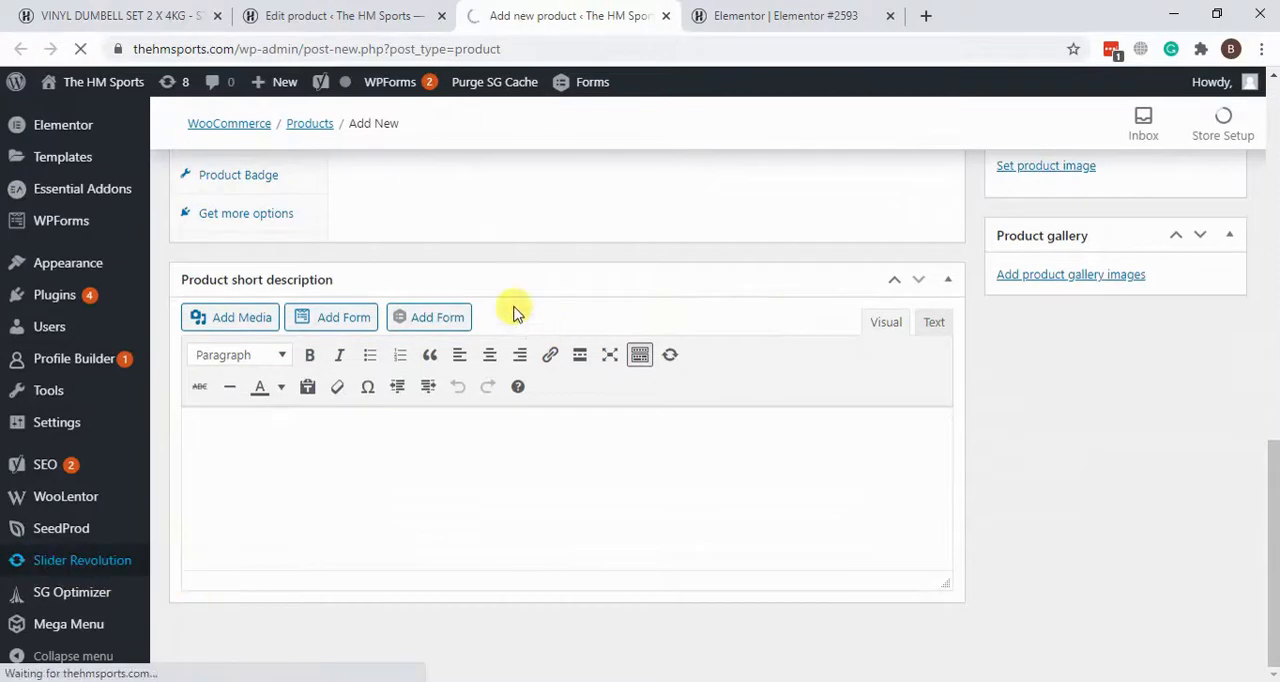
Step: Load the live store homepage from the dumbbell page and examine its main image slider, including the second slide
click(171, 14)
click(72, 185)
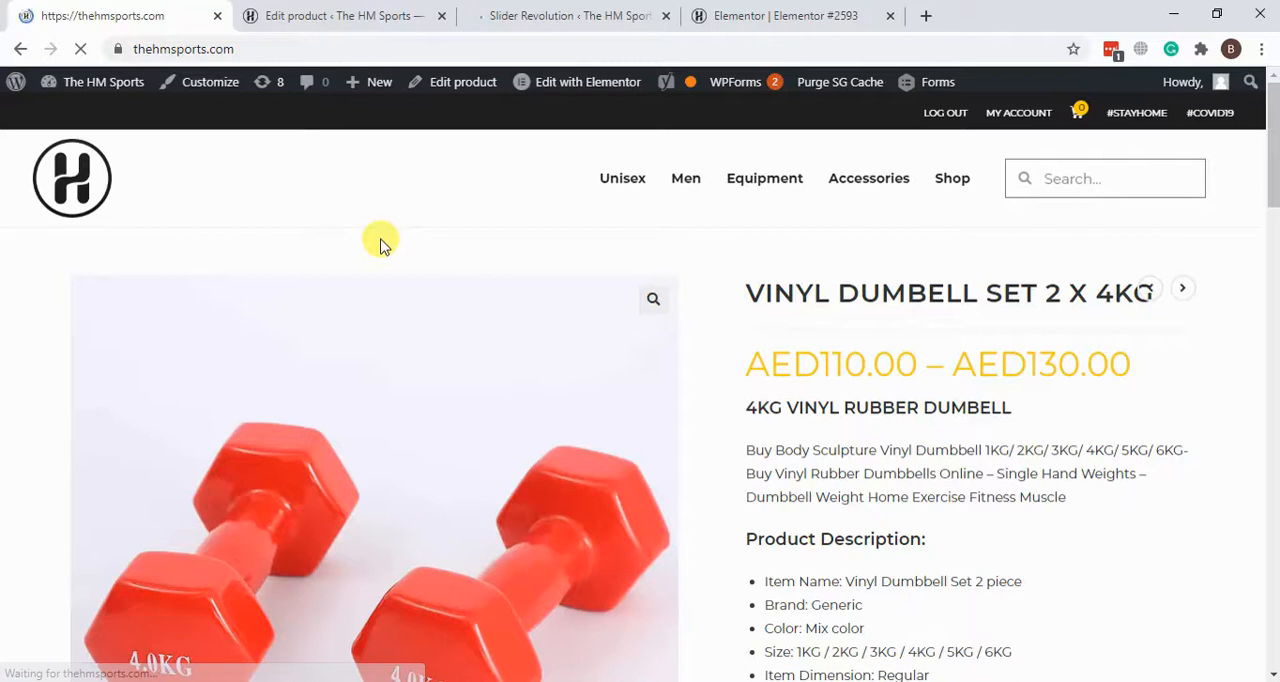
scroll(724, 376, down, 3)
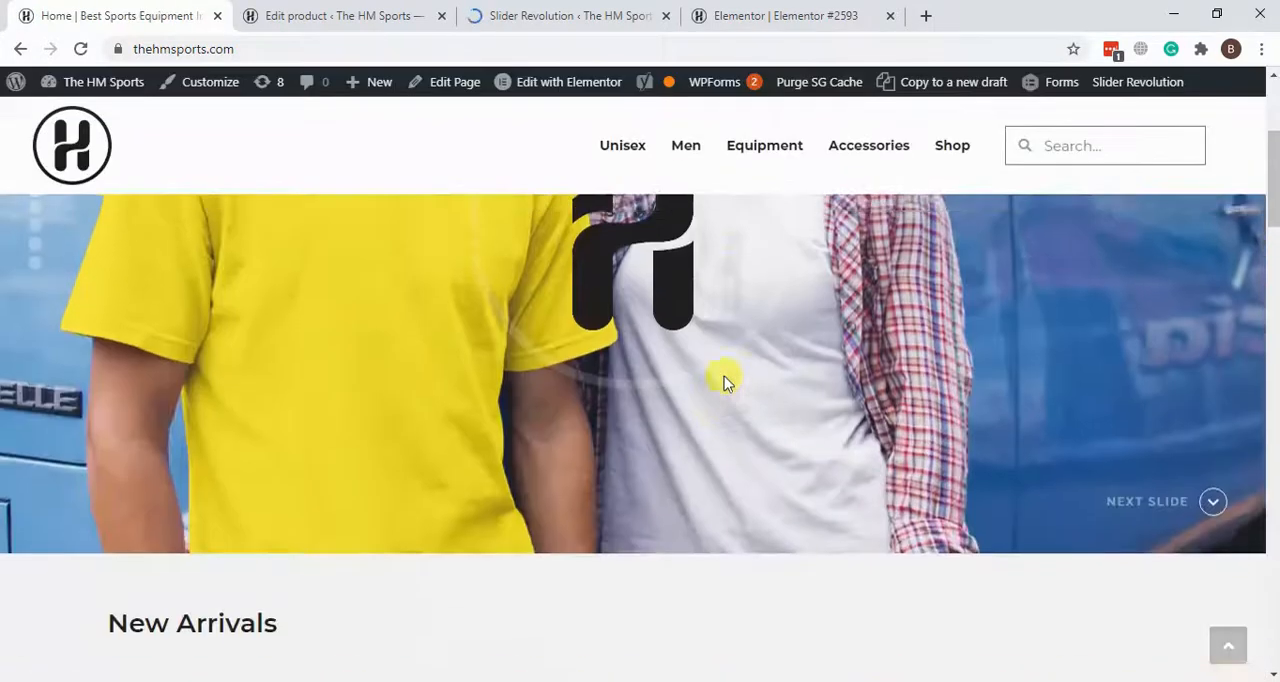
scroll(724, 376, up, 2)
scroll(888, 276, down, 3)
scroll(888, 276, up, 2)
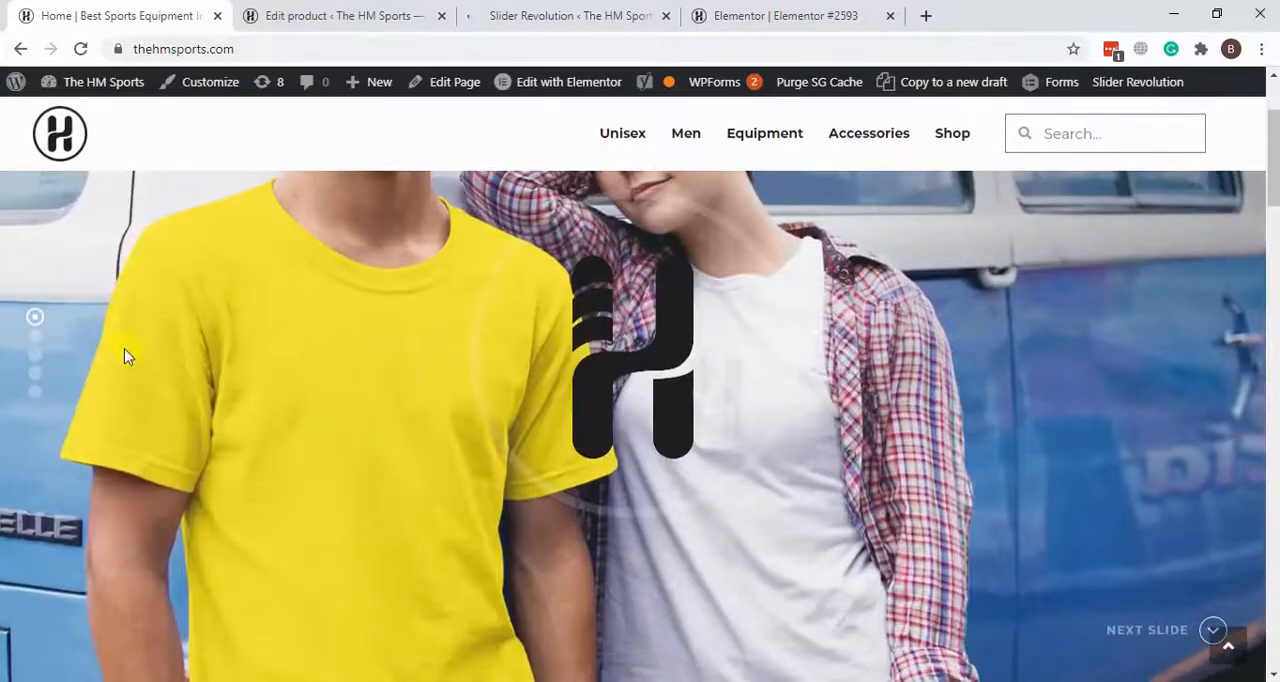
click(35, 336)
scroll(466, 397, up, 2)
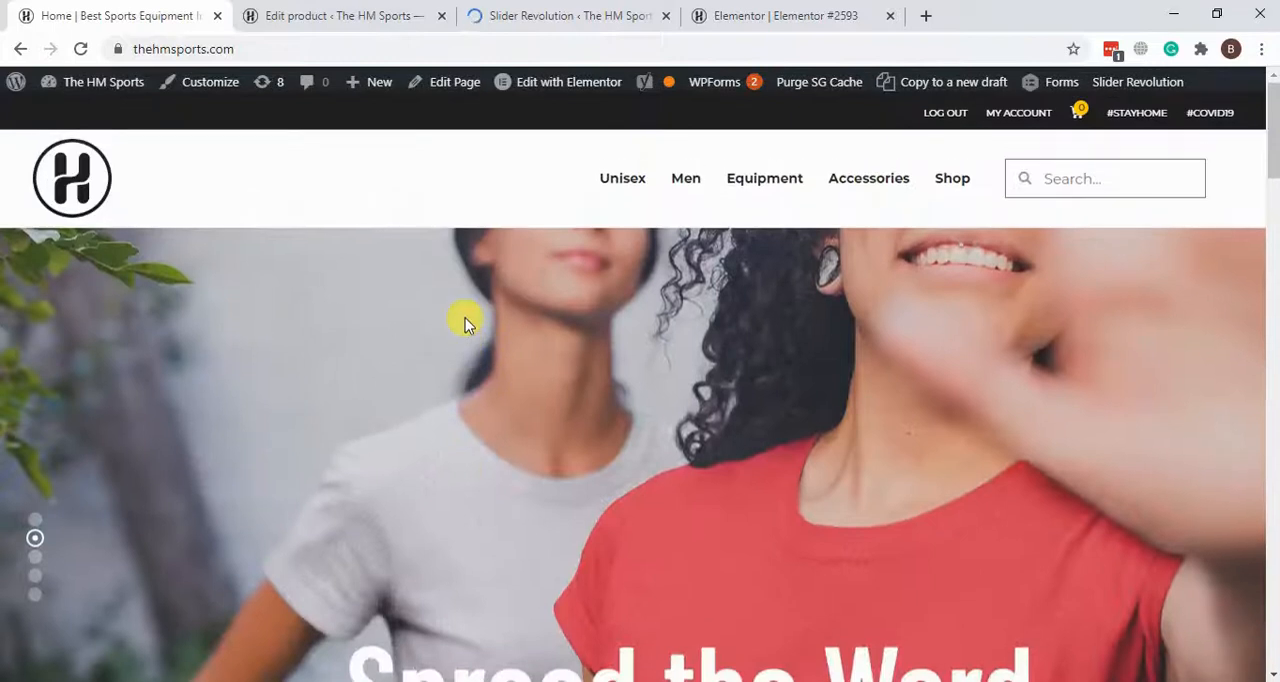
scroll(465, 318, down, 1)
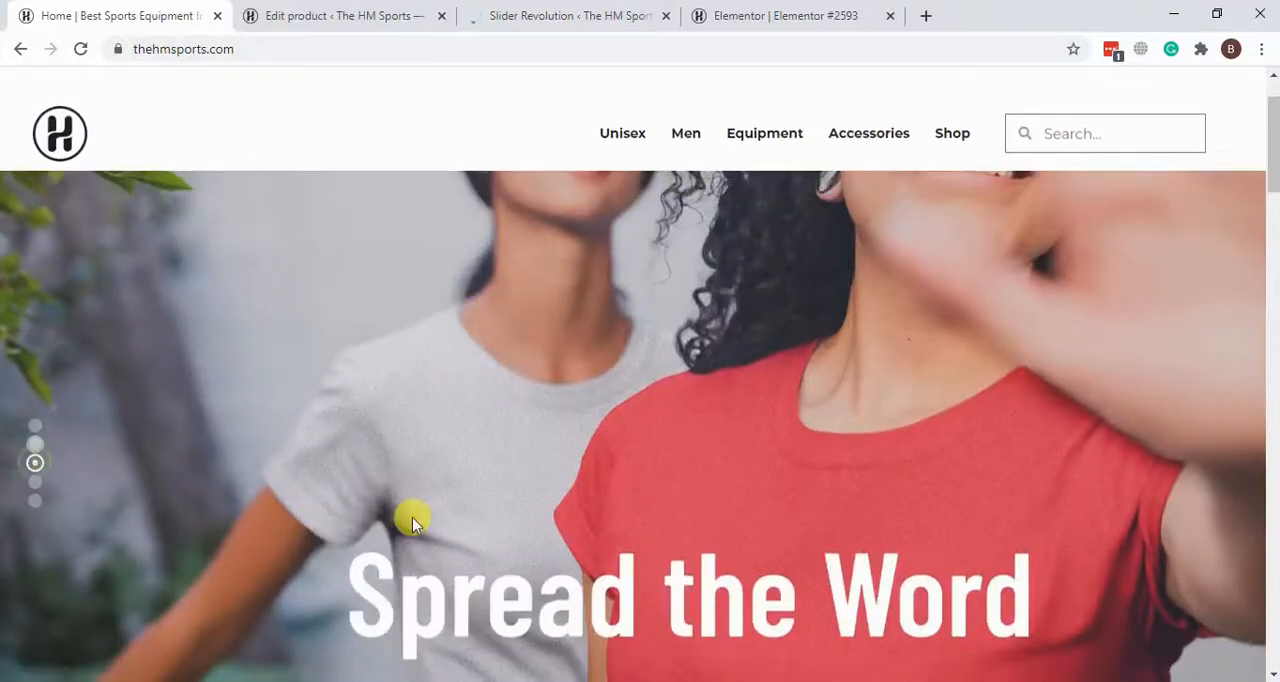
key(F5)
Step: Switch to Slider Revolution and look through its dashboard down to the existing slider modules
click(524, 8)
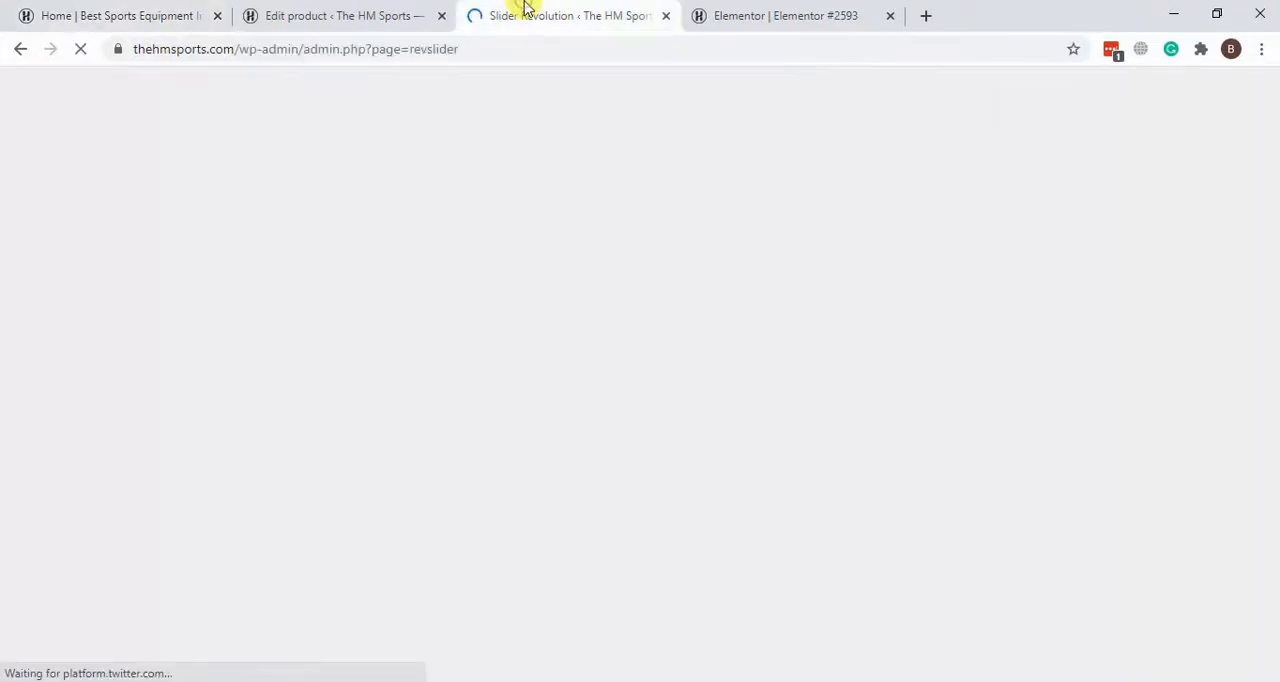
scroll(14, 391, down, 3)
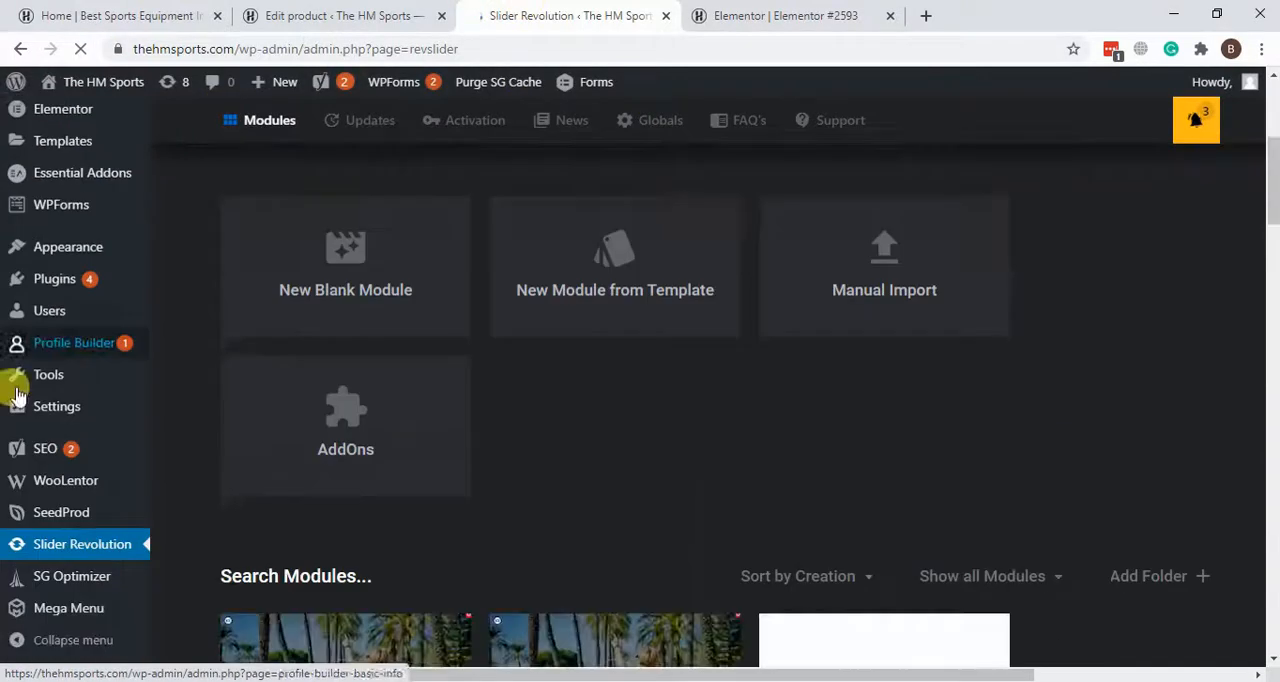
scroll(700, 417, up, 2)
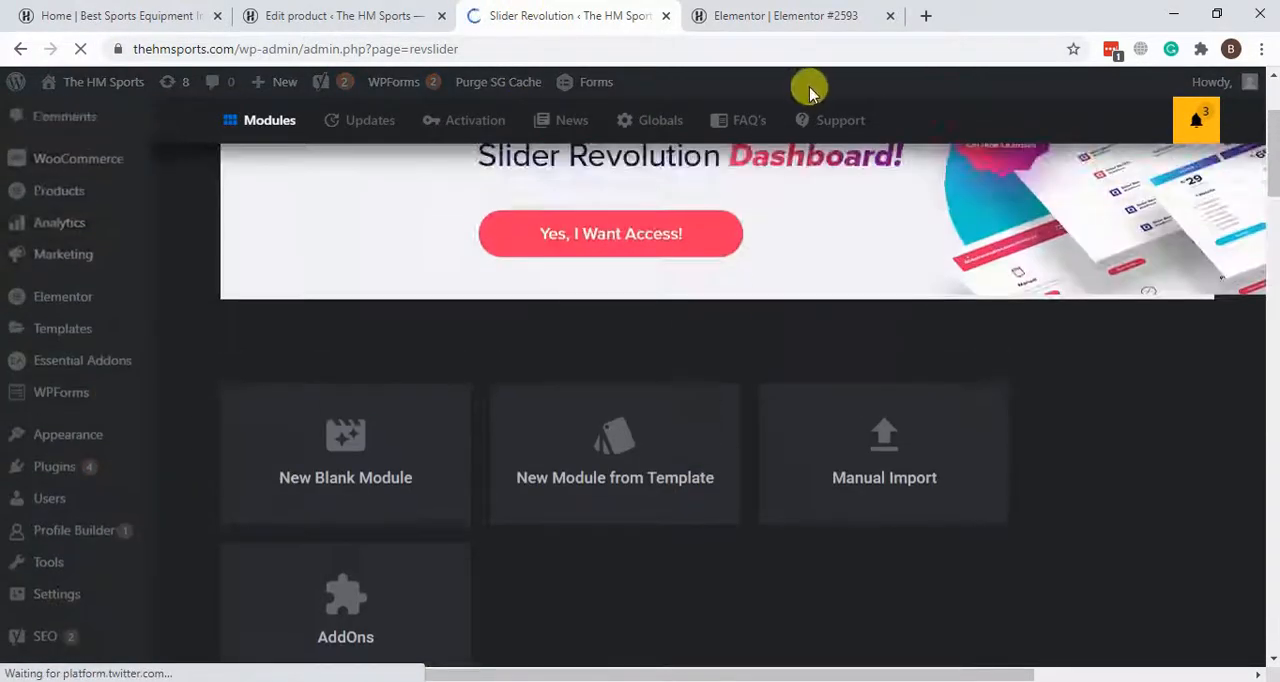
scroll(1062, 161, down, 5)
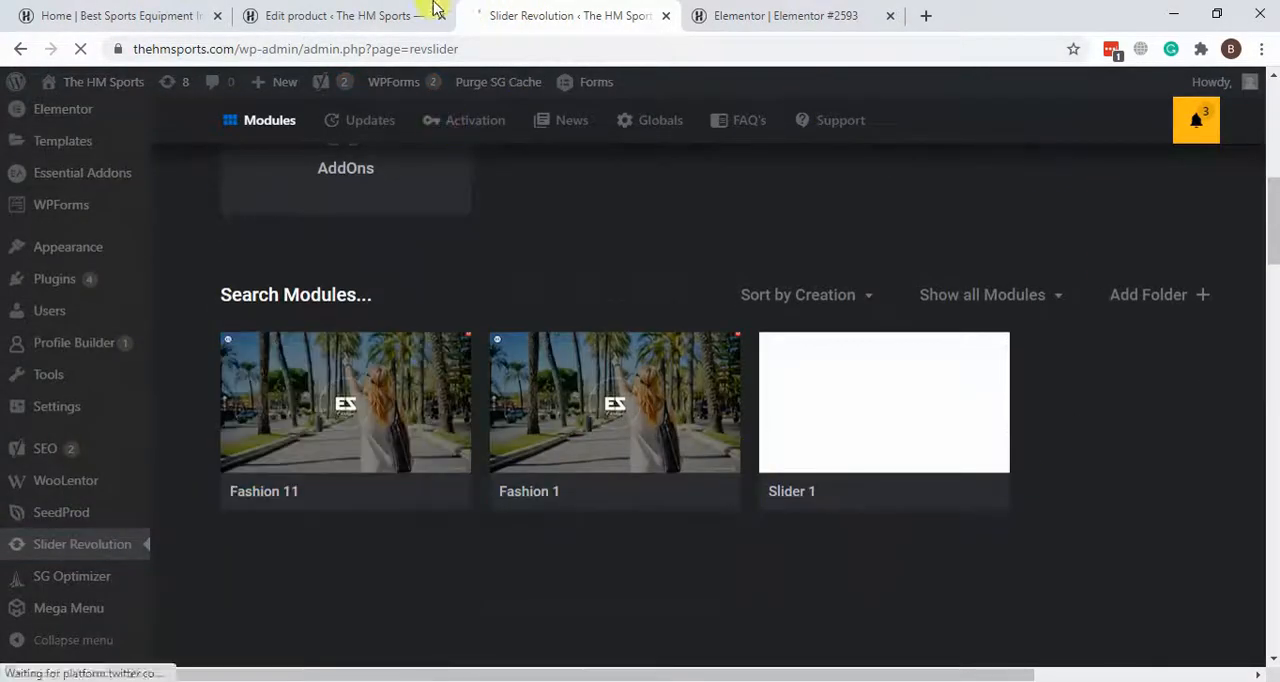
Step: Open the homepage in Elementor in a separate tab, close the Edit product tab and switch to the homepage editor
click(390, 15)
click(224, 12)
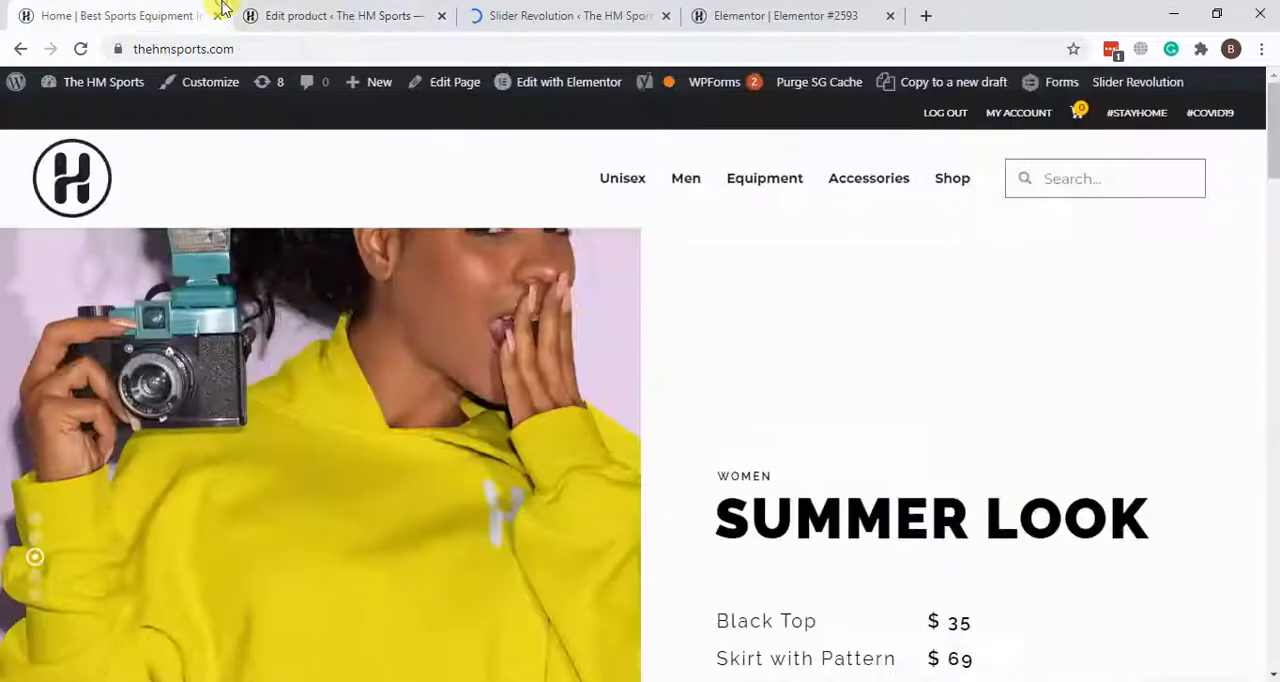
right_click(576, 88)
click(612, 94)
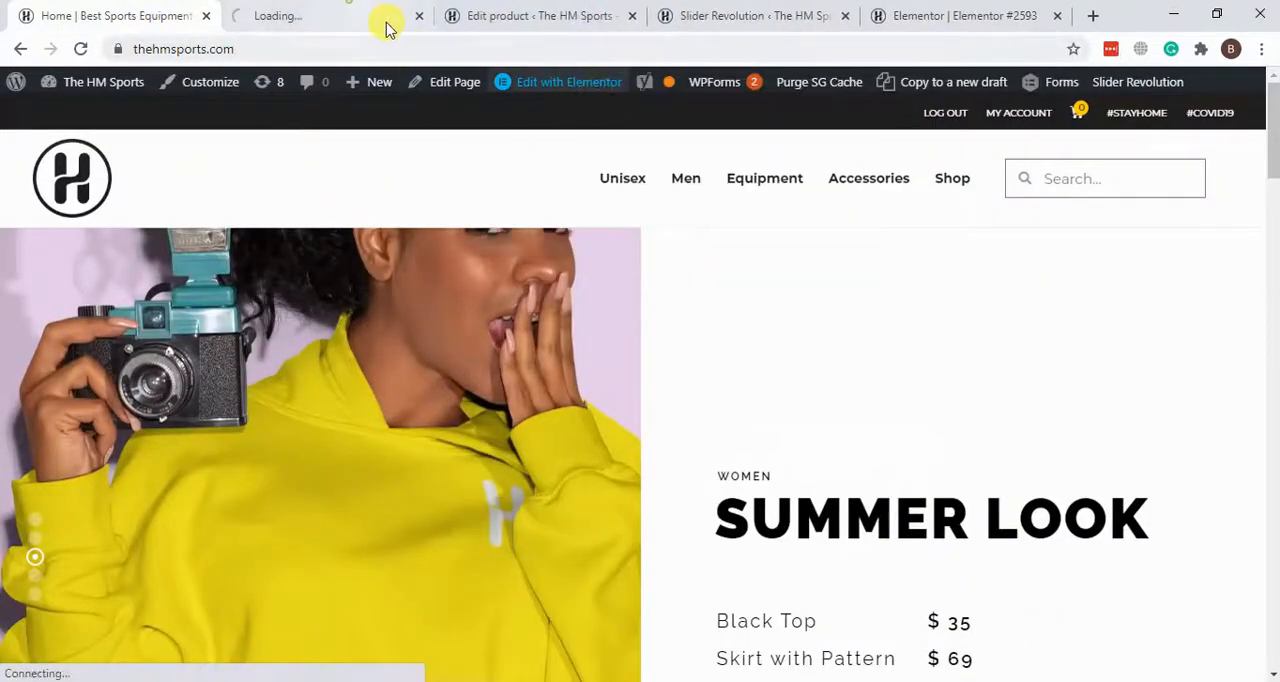
click(590, 16)
click(293, 12)
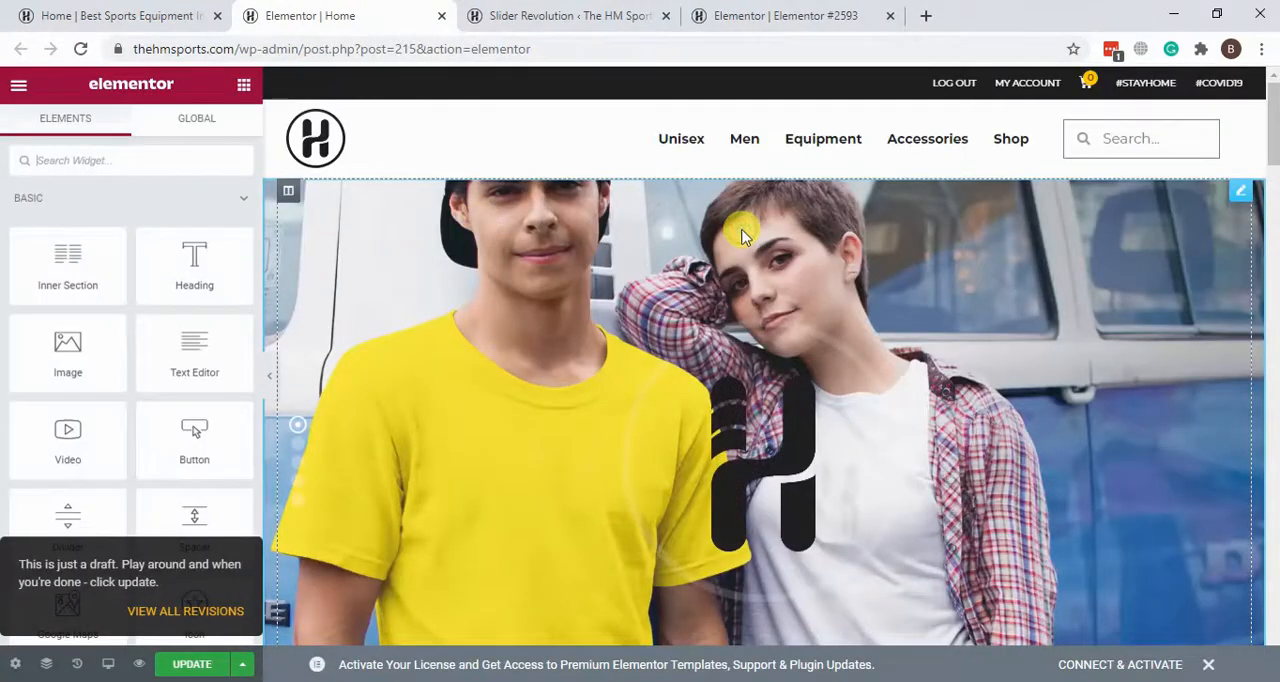
Step: Open the homepage slider's Shortcode widget for editing and highlight the alias fashion-11 in the shortcode
click(1239, 192)
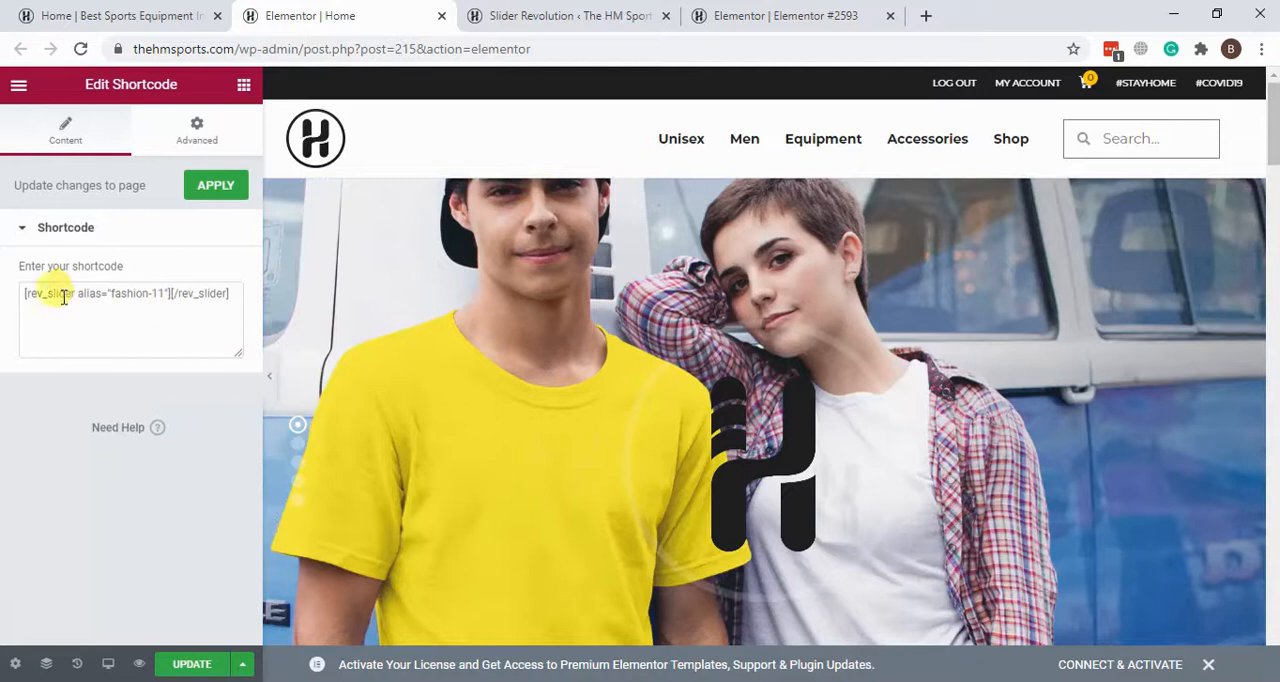
drag(24, 292, 123, 310)
click(114, 294)
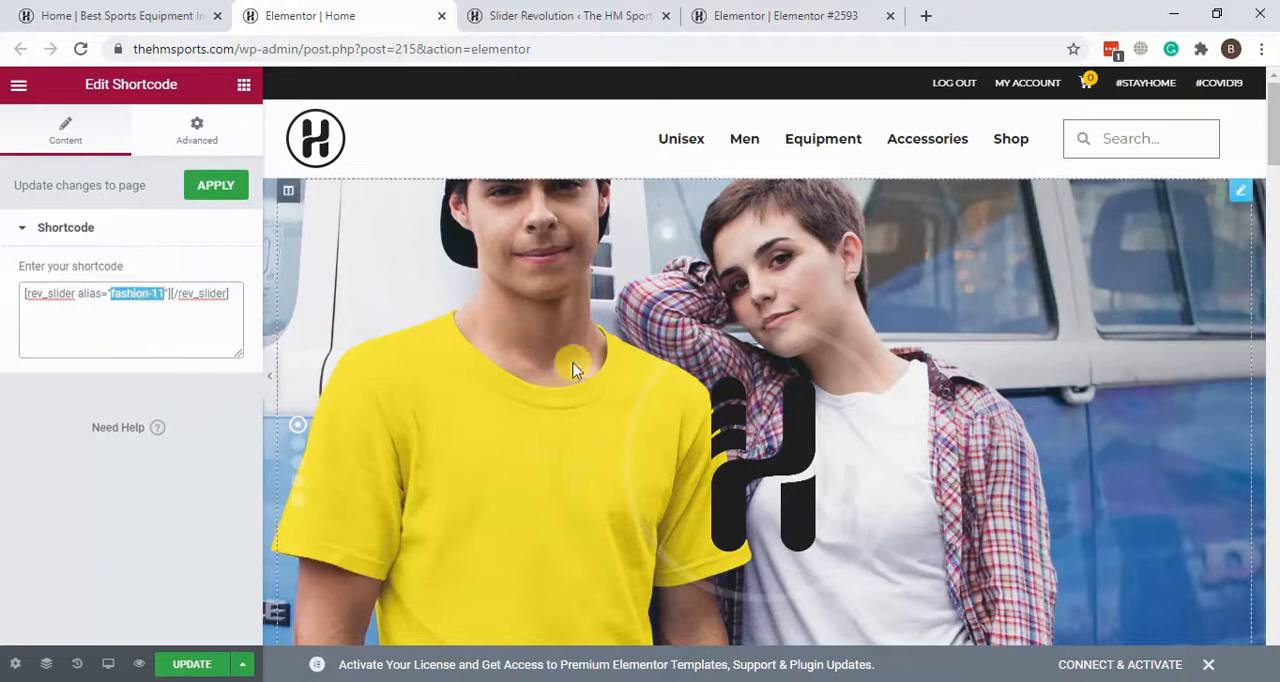
Step: Open the Fashion 11 module in the Slider Revolution editor and show its list of slides
click(634, 12)
mouse_move(355, 468)
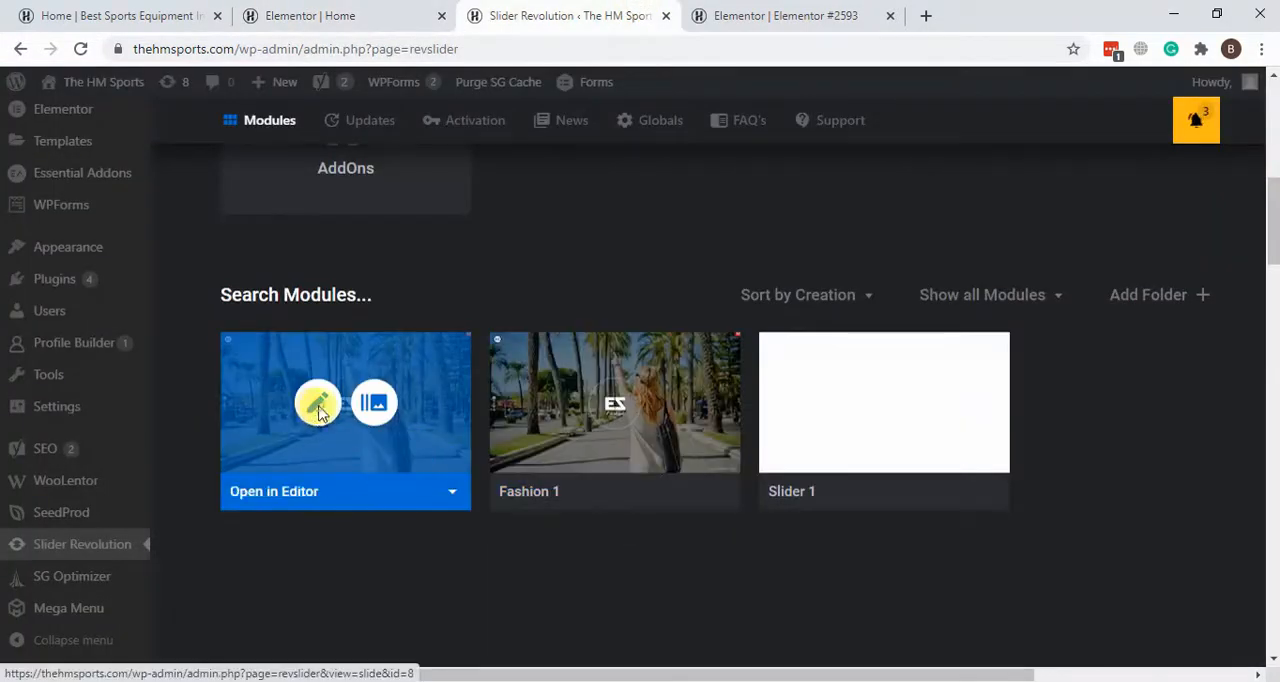
click(317, 408)
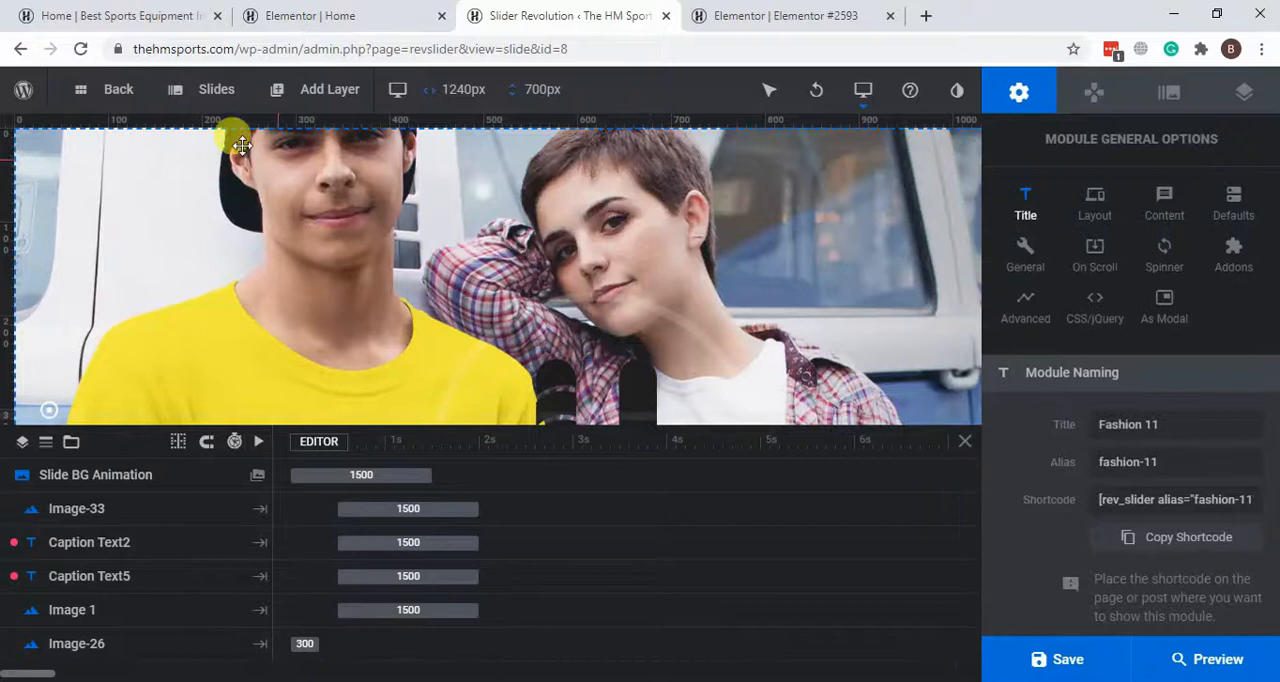
mouse_move(186, 89)
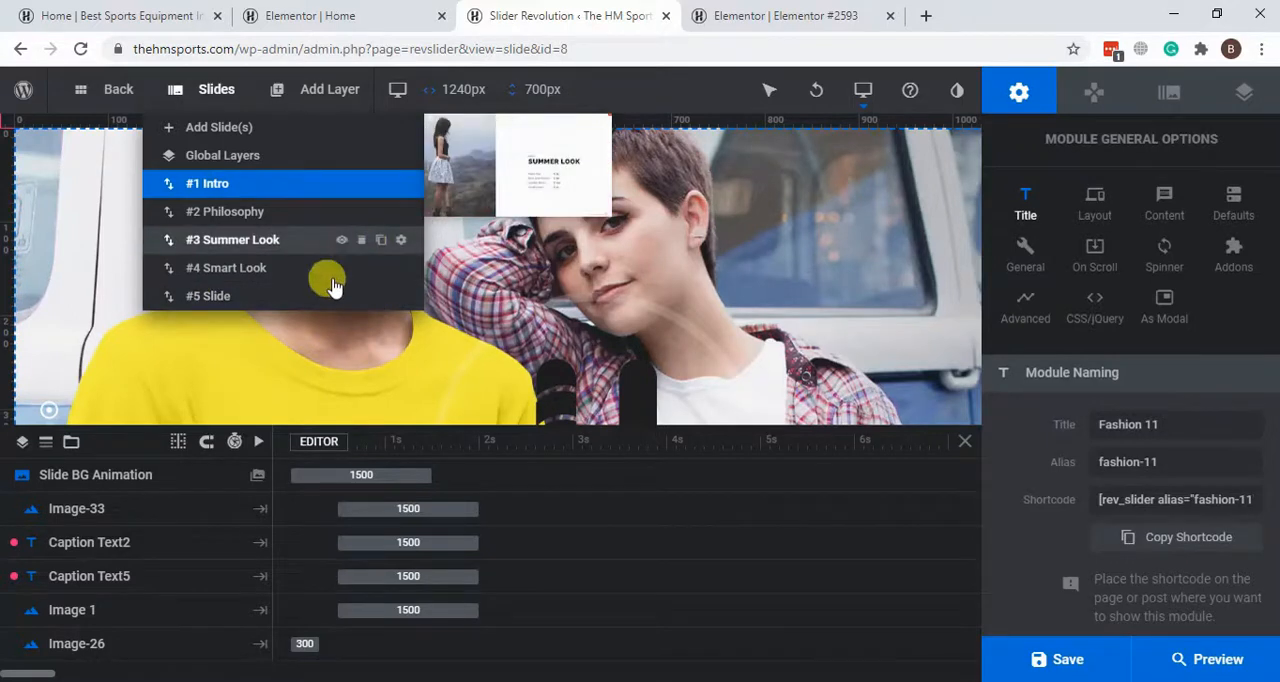
Step: Go back to the live homepage and review the slide with three people wearing hoodies
click(371, 12)
click(139, 12)
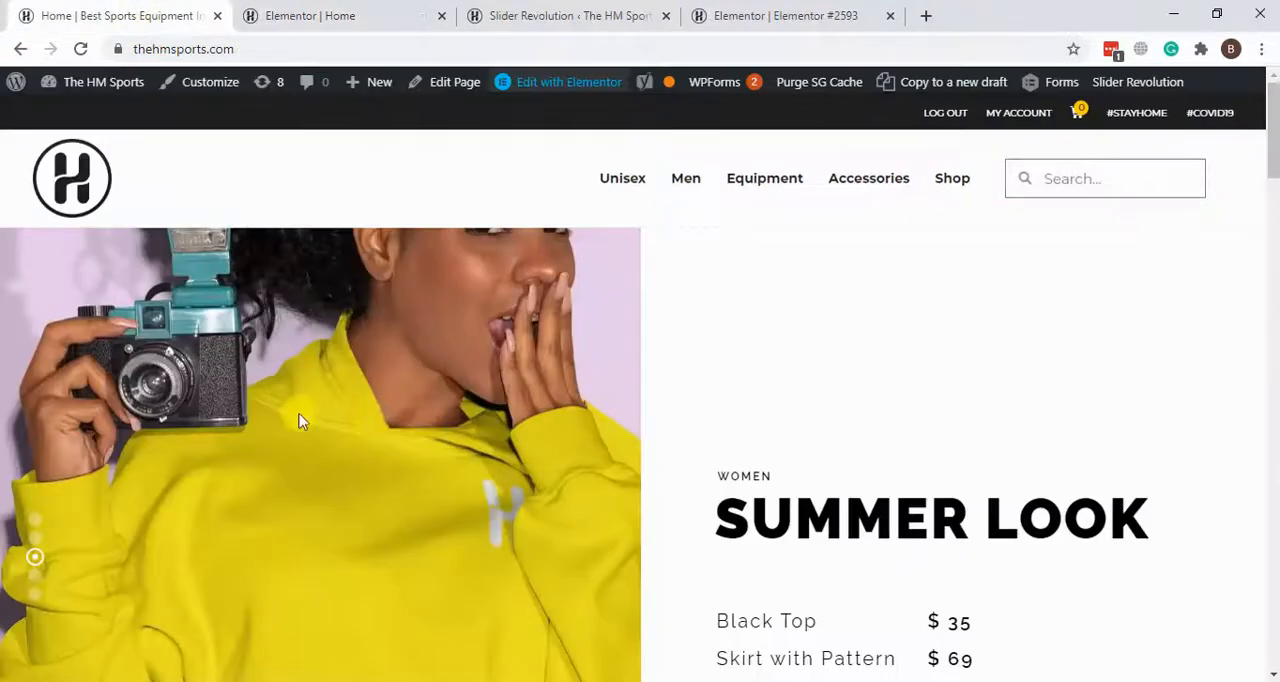
scroll(300, 421, down, 1)
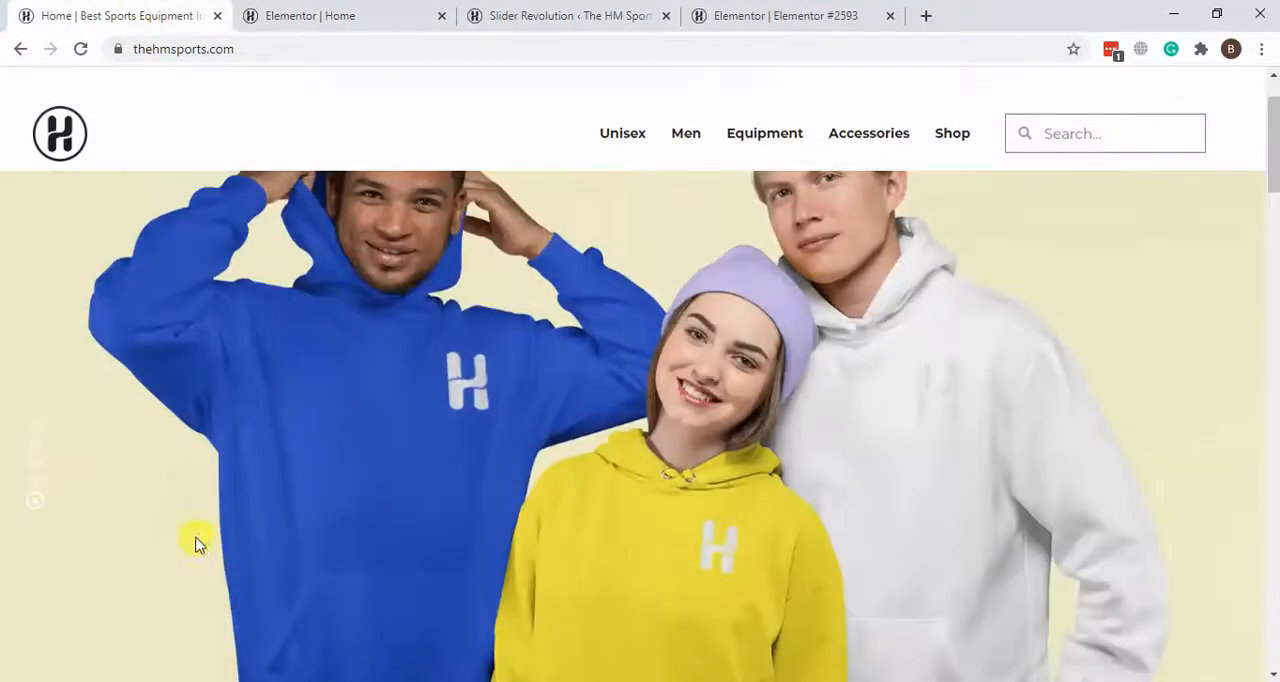
scroll(653, 459, down, 4)
scroll(652, 458, up, 5)
scroll(595, 402, down, 1)
Step: Return to the slider editor and open the slide with the three people in hoodies
click(607, 10)
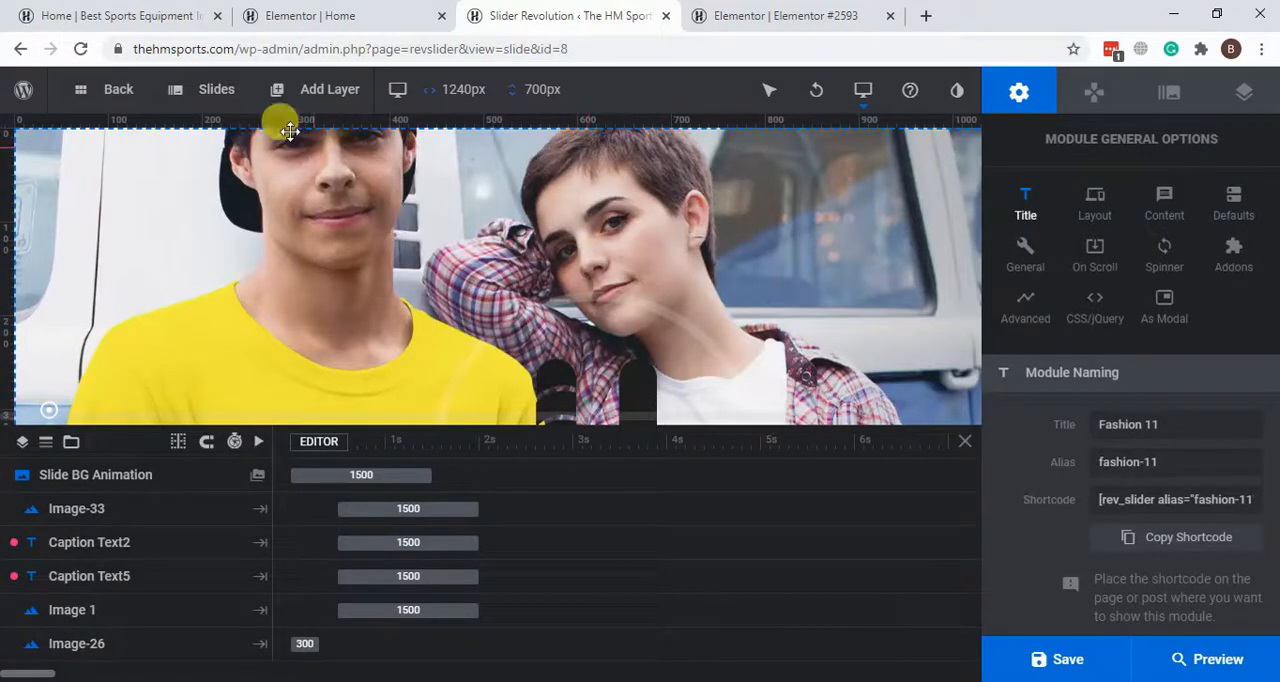
click(222, 296)
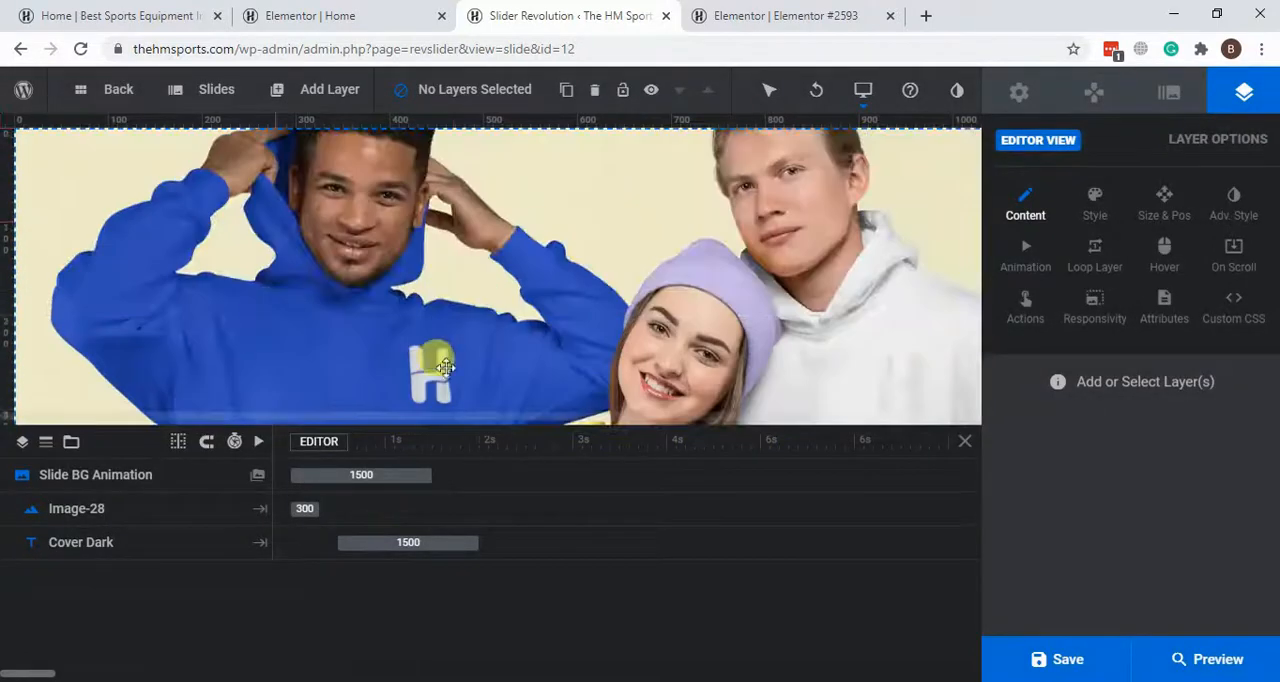
mouse_move(203, 100)
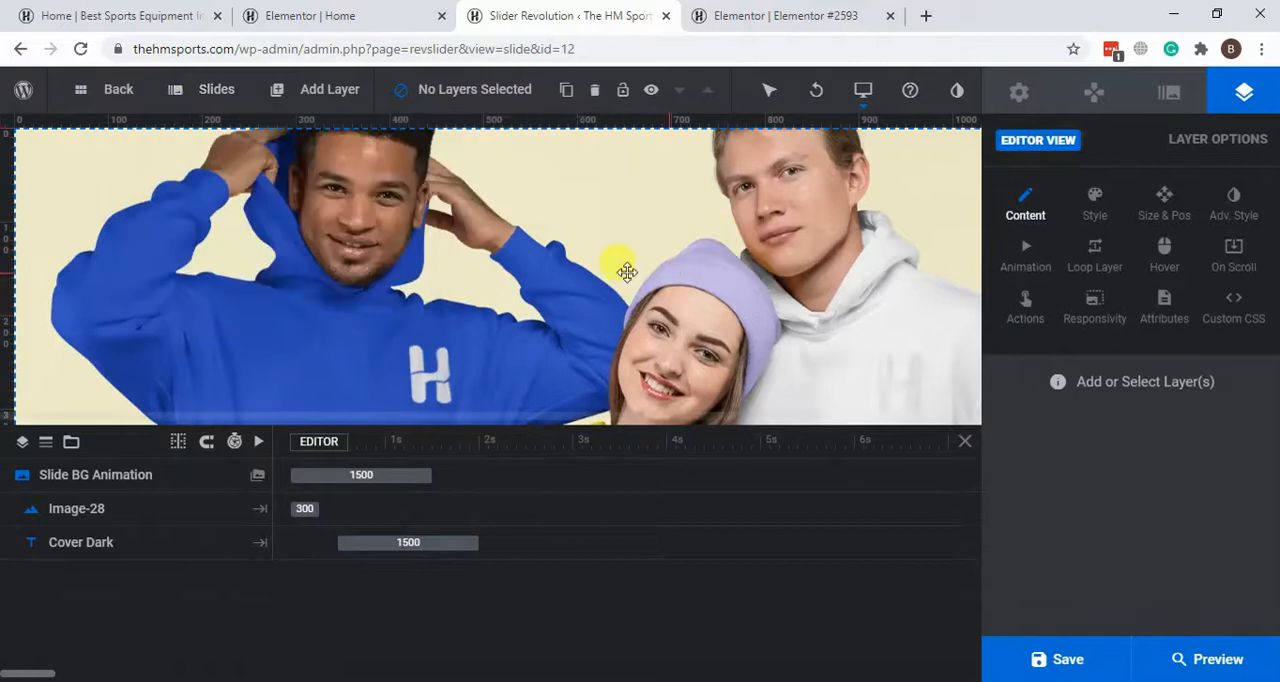
Step: Select the hoodie slide's Image-28 layer, check its content options and open the Media Library to choose a replacement image
click(490, 290)
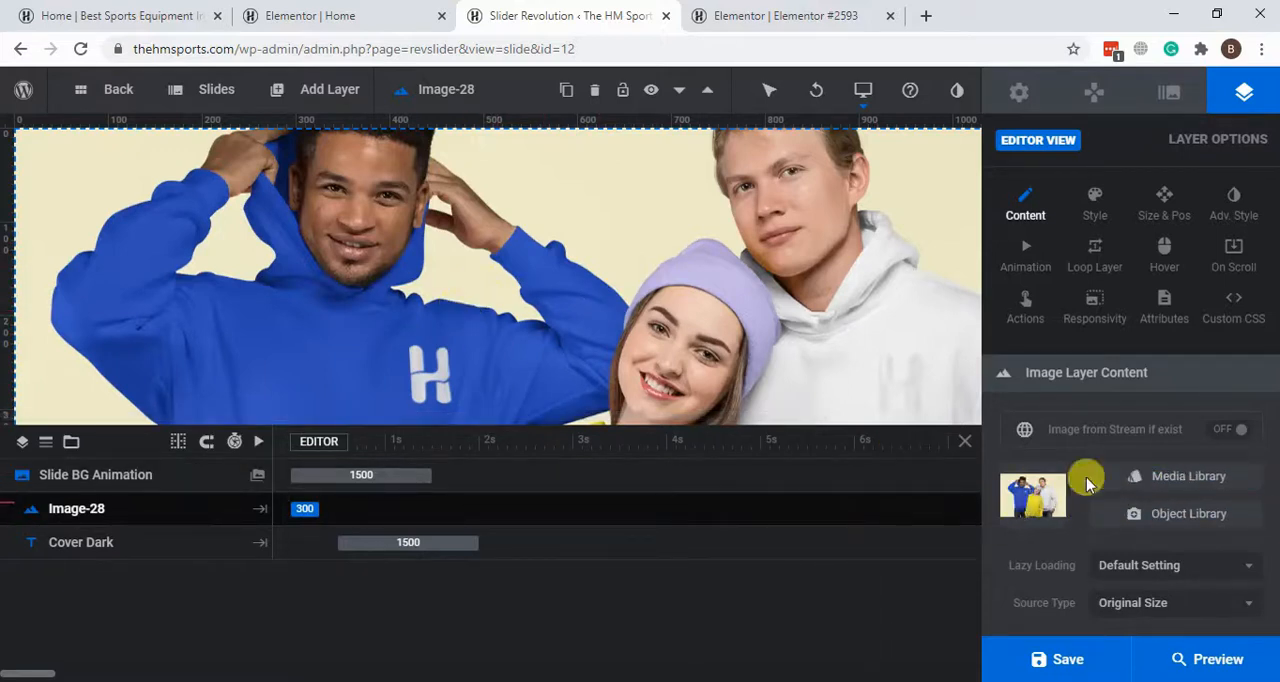
scroll(1133, 493, down, 1)
scroll(1059, 477, up, 1)
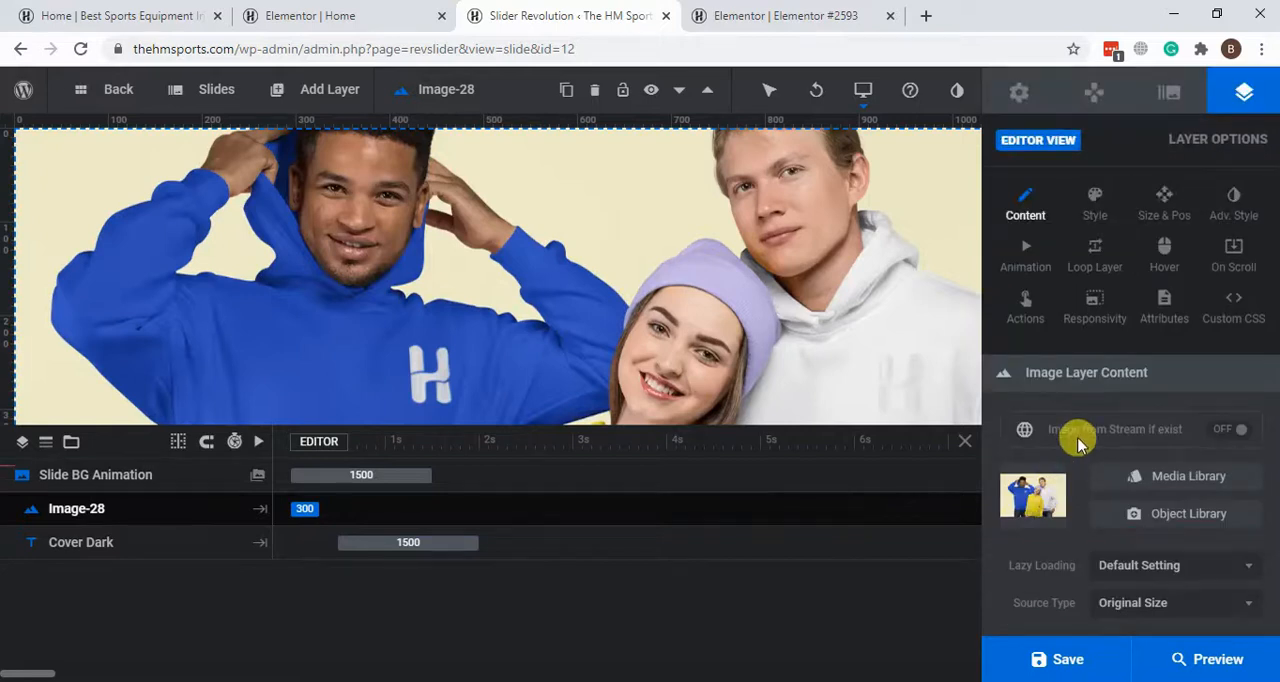
click(1153, 480)
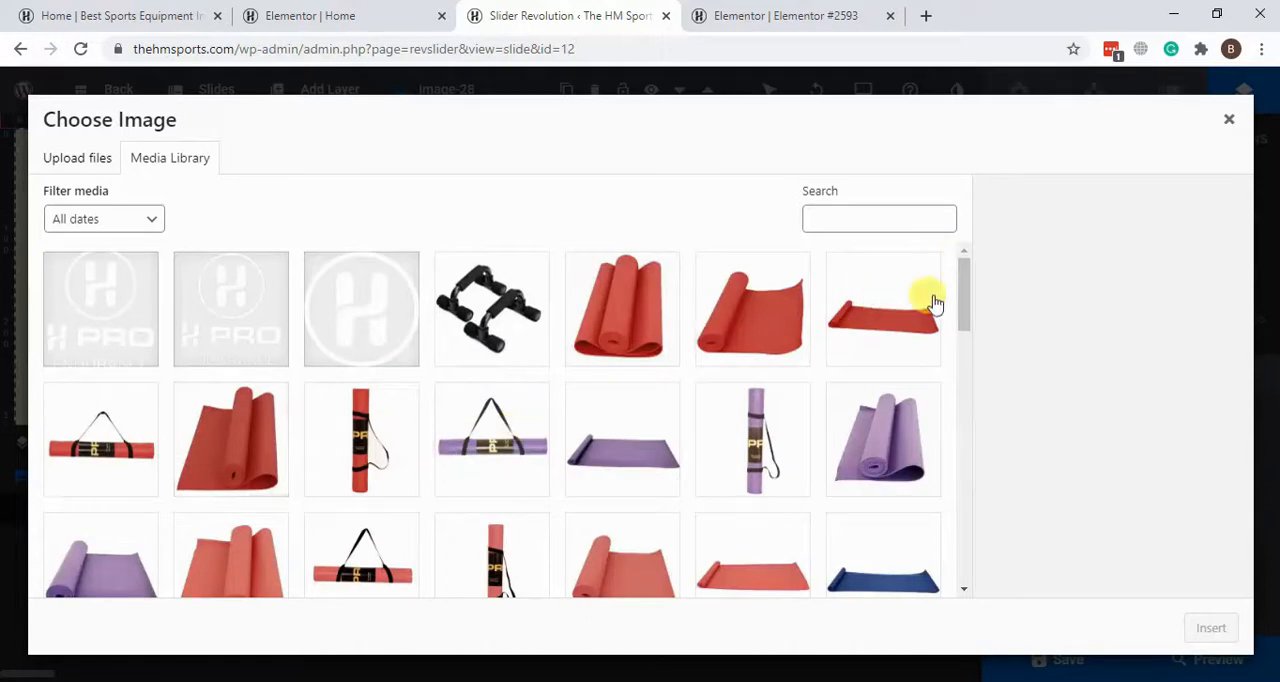
Step: Close the image chooser without replacing the picture and review the layer types that can be added to the hoodie slide
click(1229, 119)
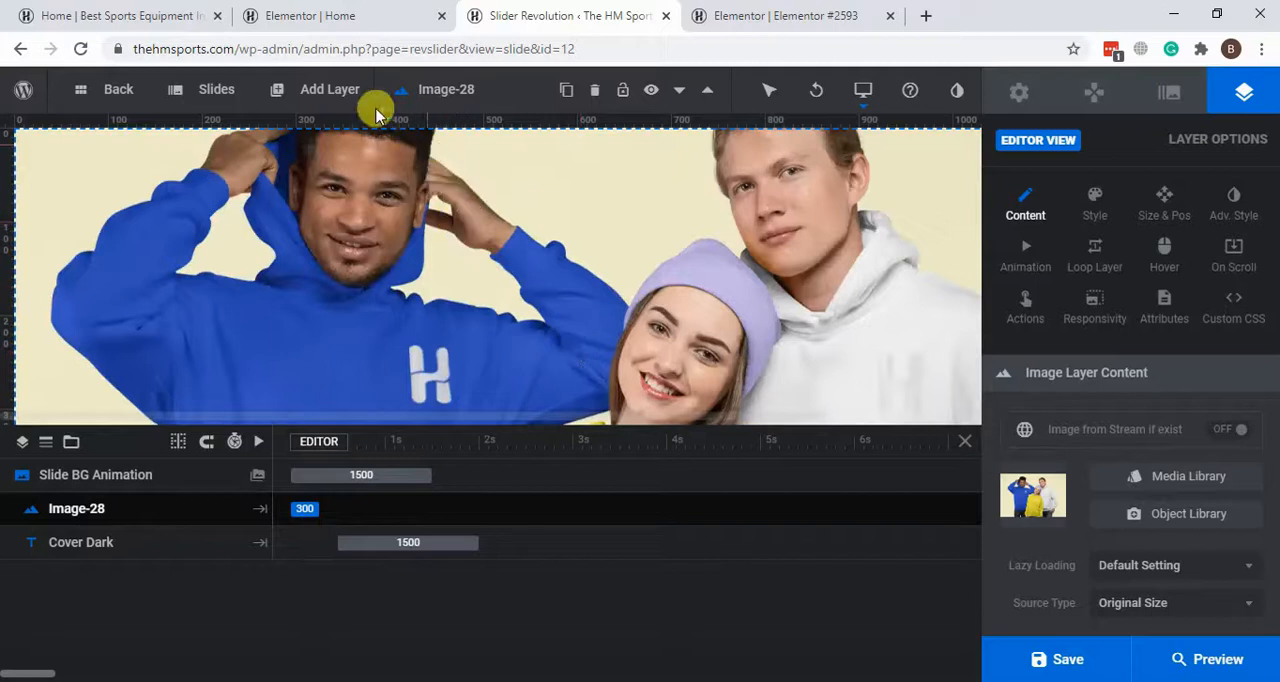
mouse_move(268, 186)
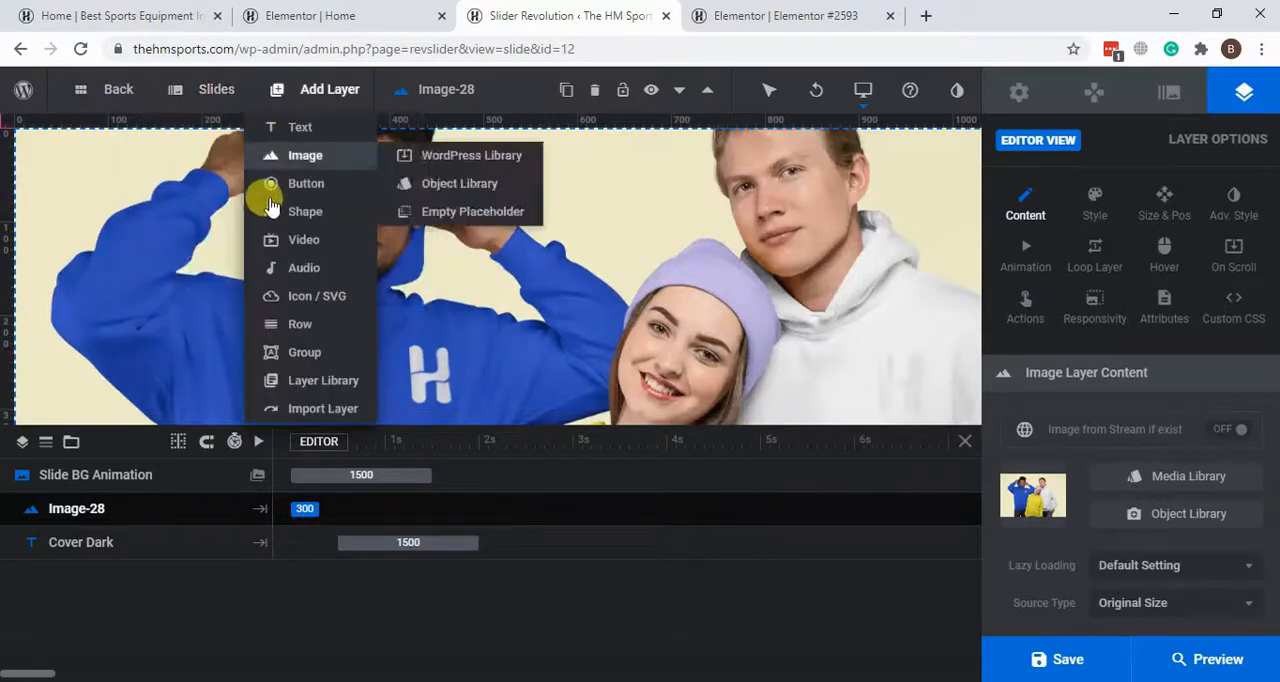
mouse_move(180, 92)
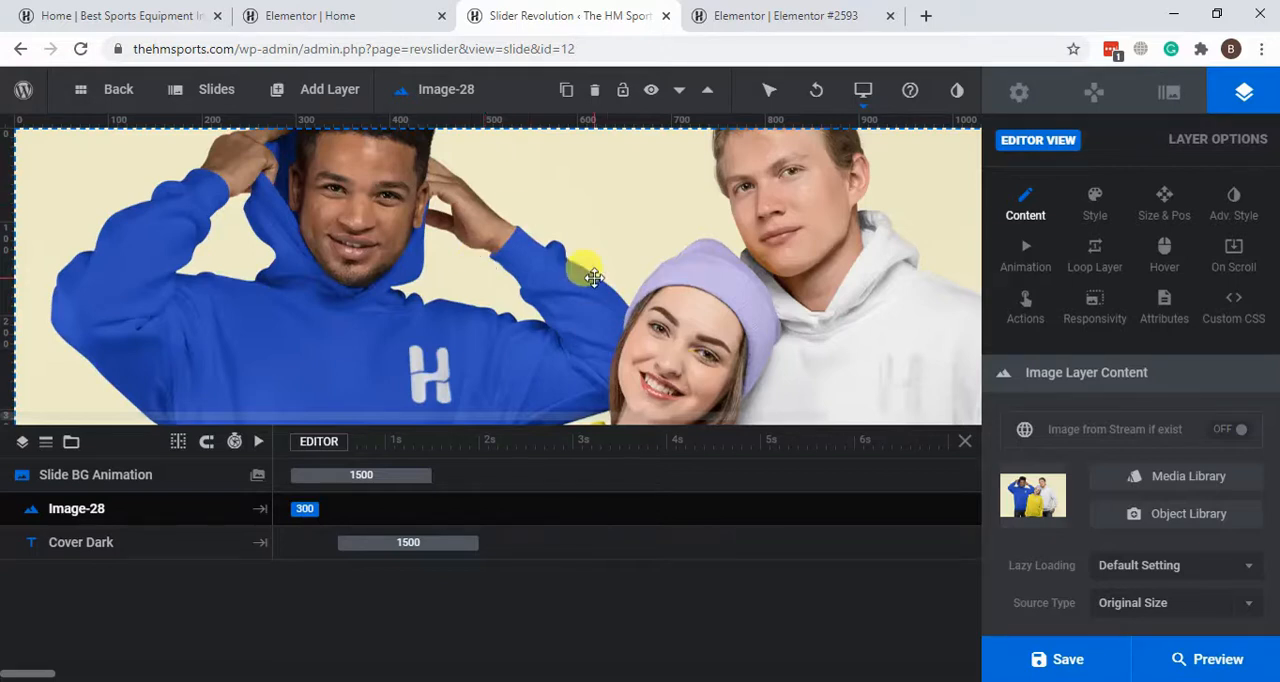
Step: Review the homepage in the Elementor editor, and bring up the live product page of the VINYL DUMBELL SET 2 X 4KG
click(414, 9)
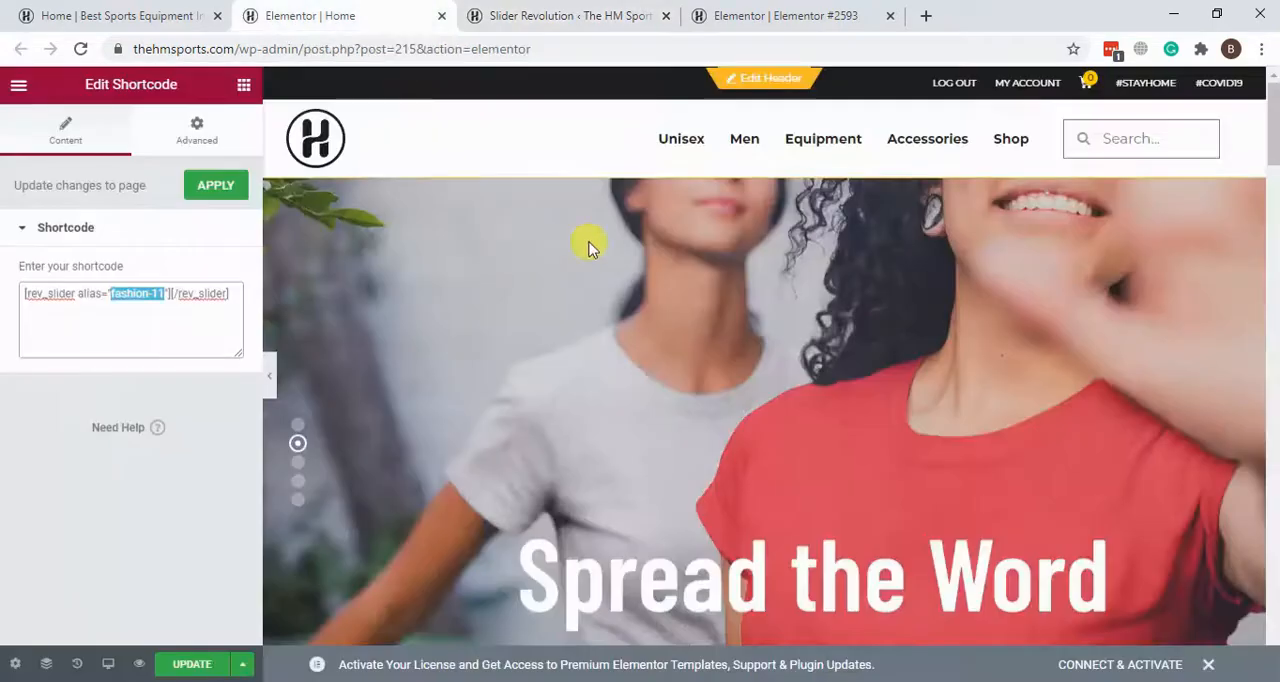
scroll(600, 166, down, 2)
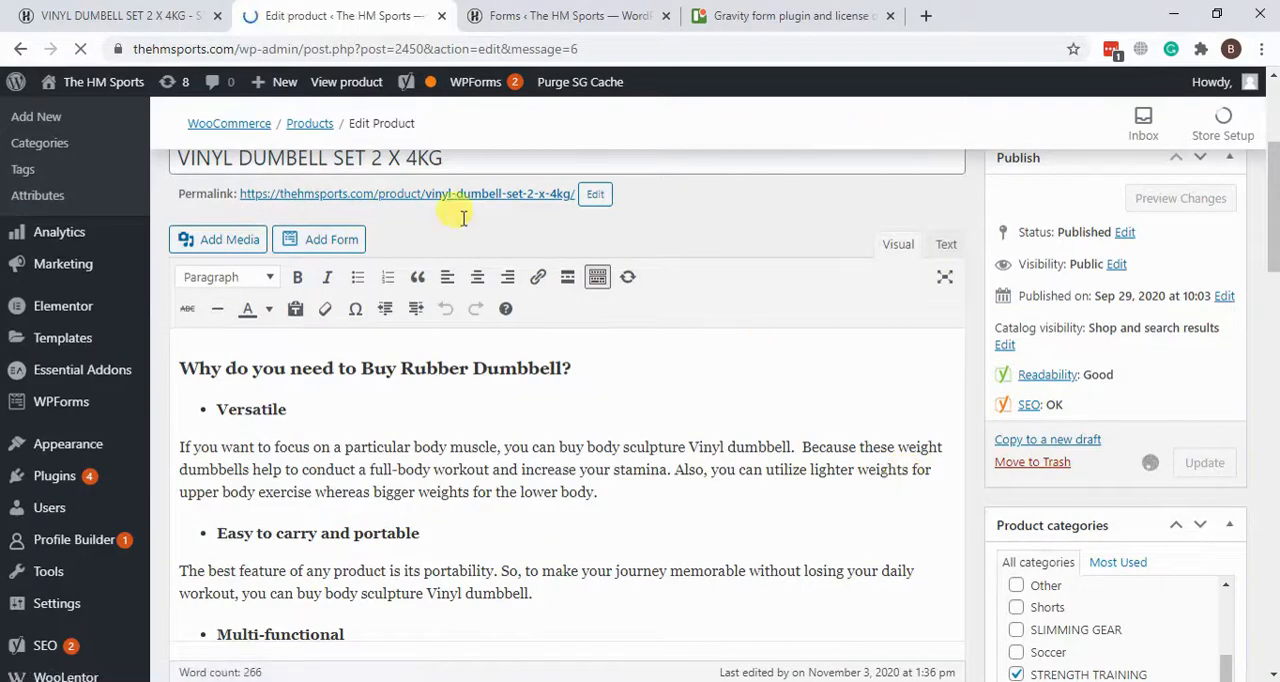
click(150, 10)
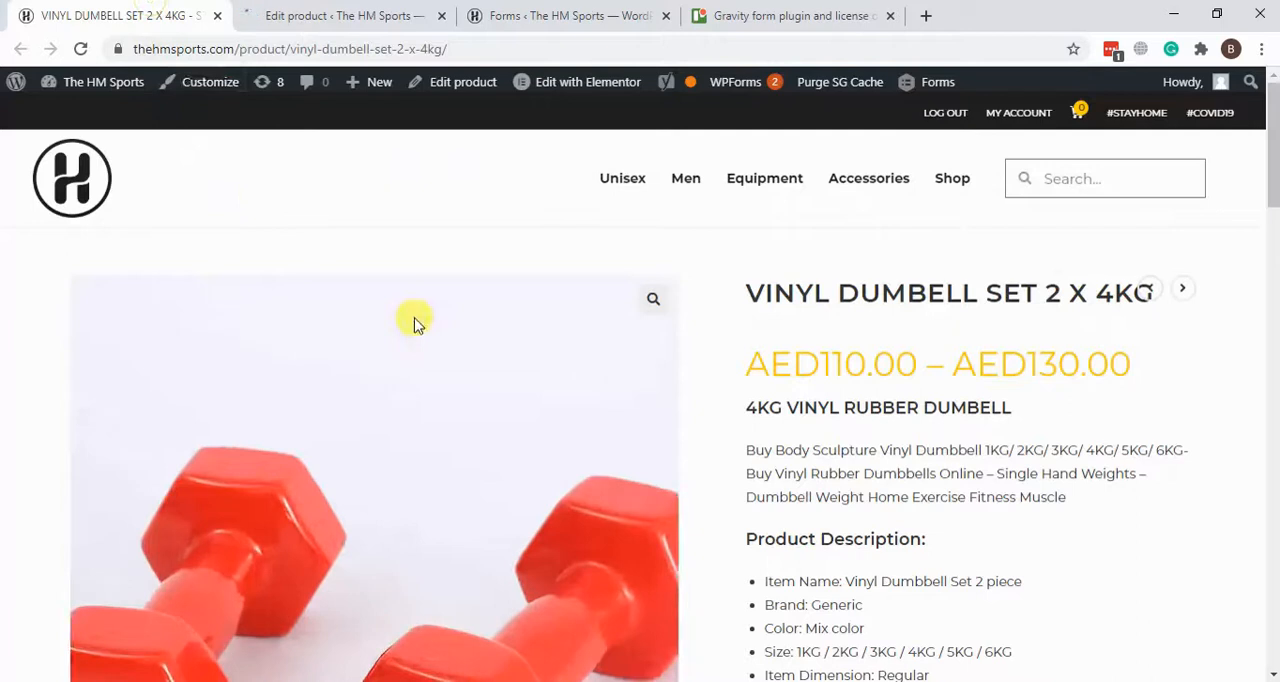